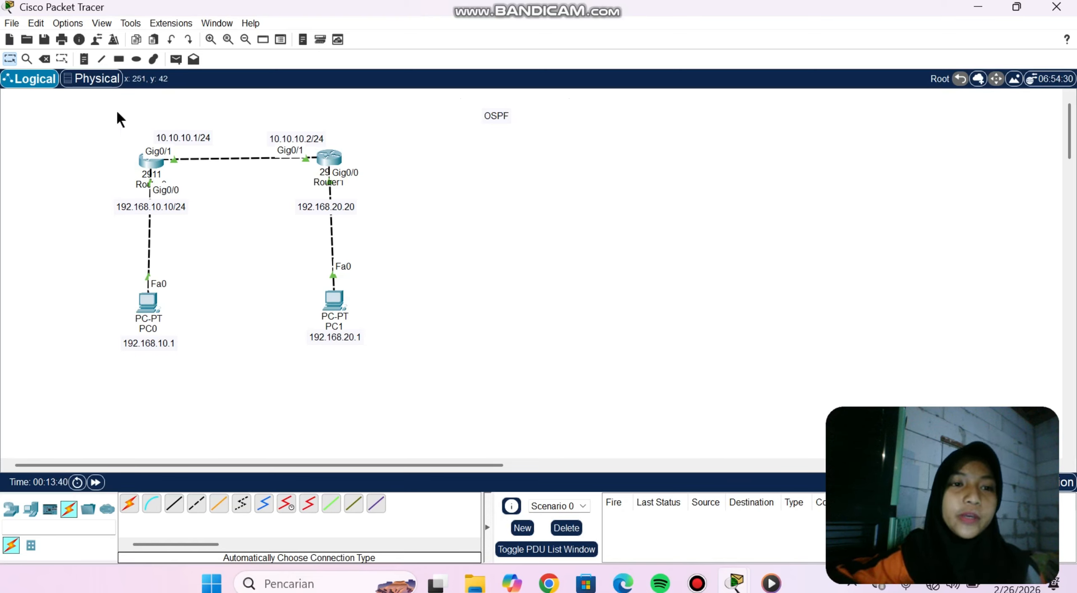
left_click_drag(63, 126, 391, 200)
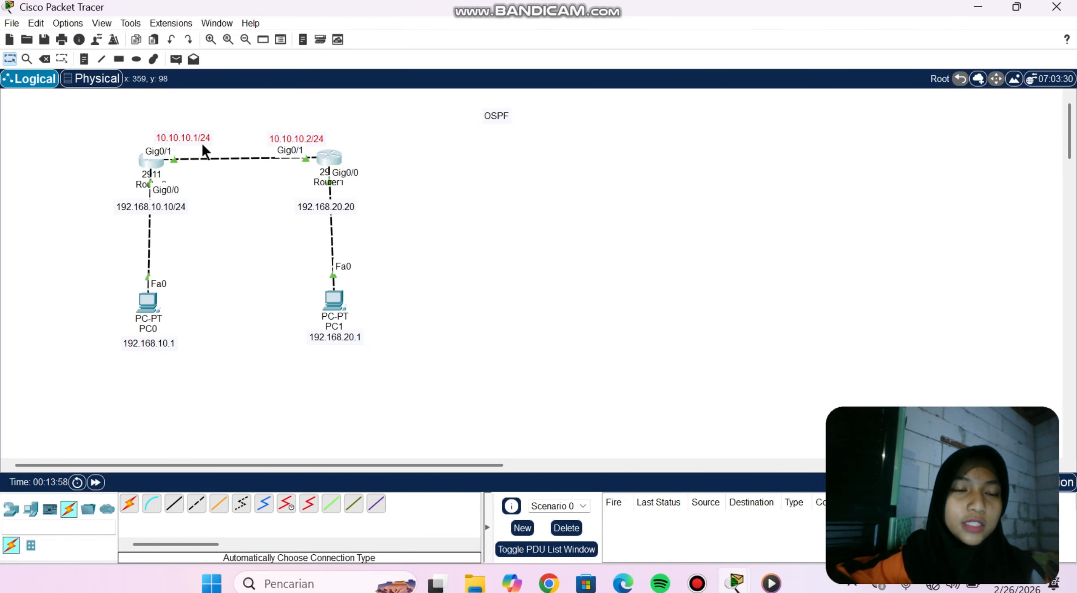
mouse_move(325, 160)
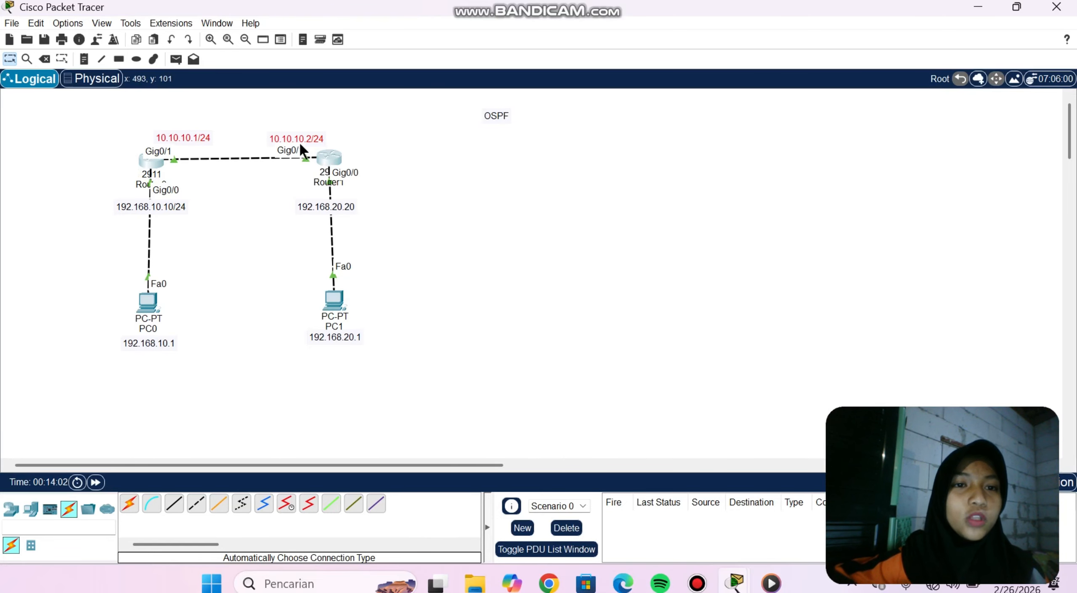
left_click(251, 189)
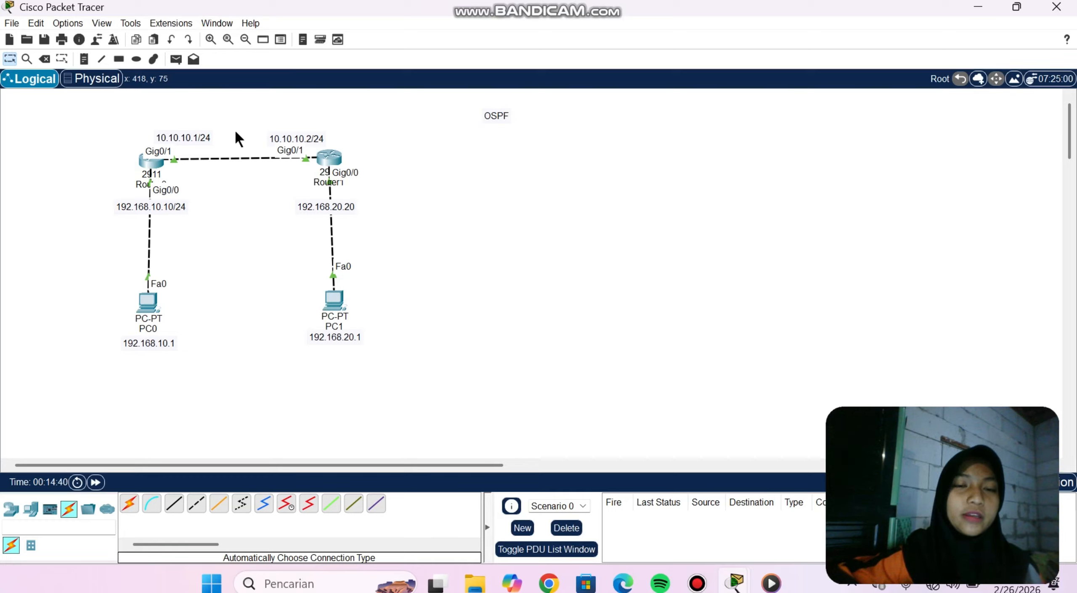
On Router0's command line, list the accepted values for router ospf, then start OSPF with process ID 1.
left_click(153, 168)
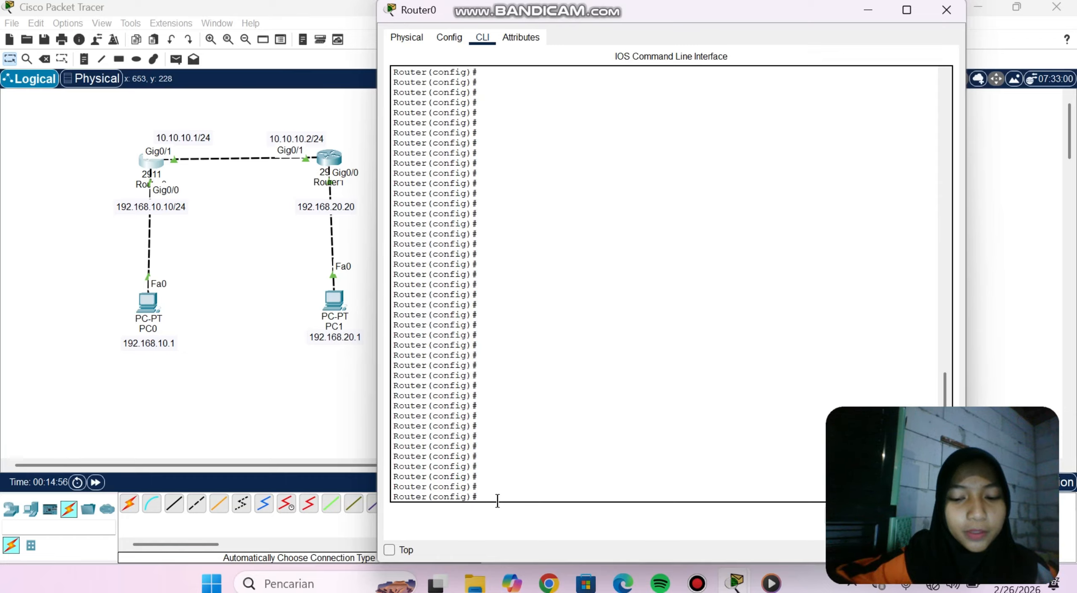
type("router")
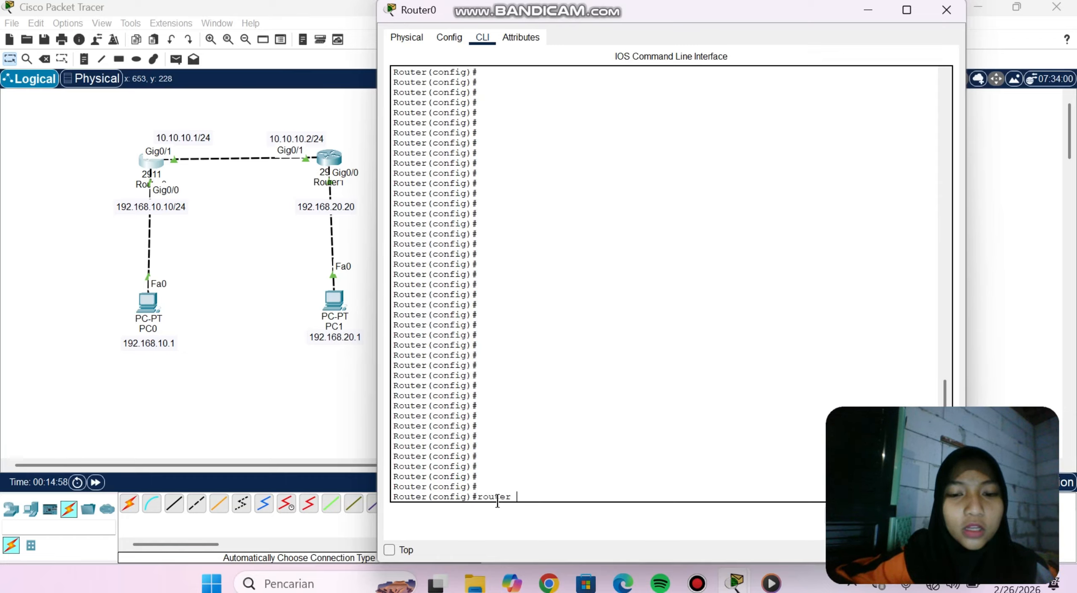
type(" ospf ")
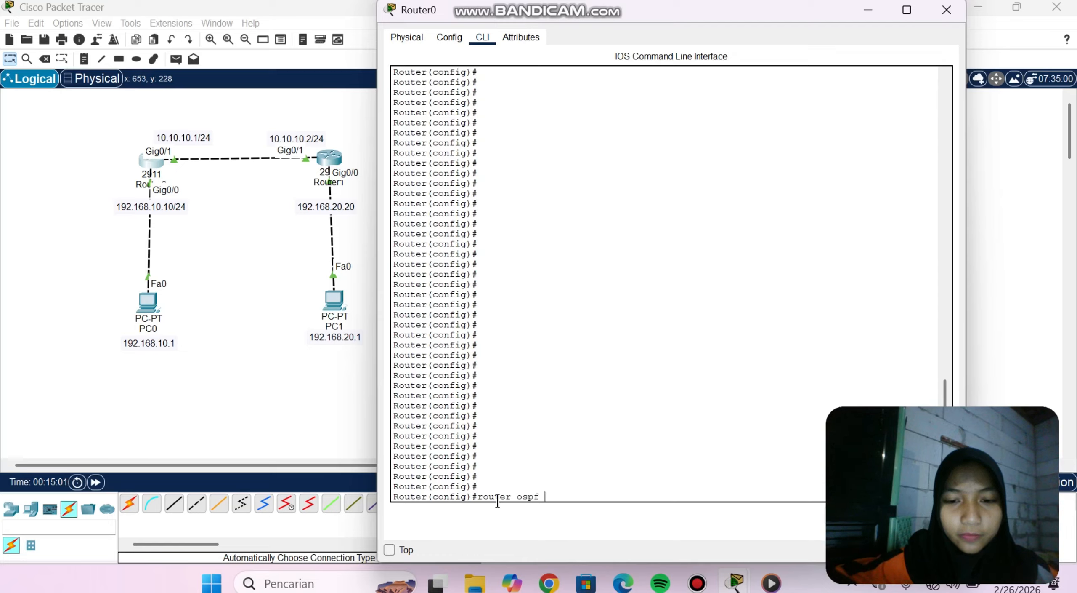
type("?")
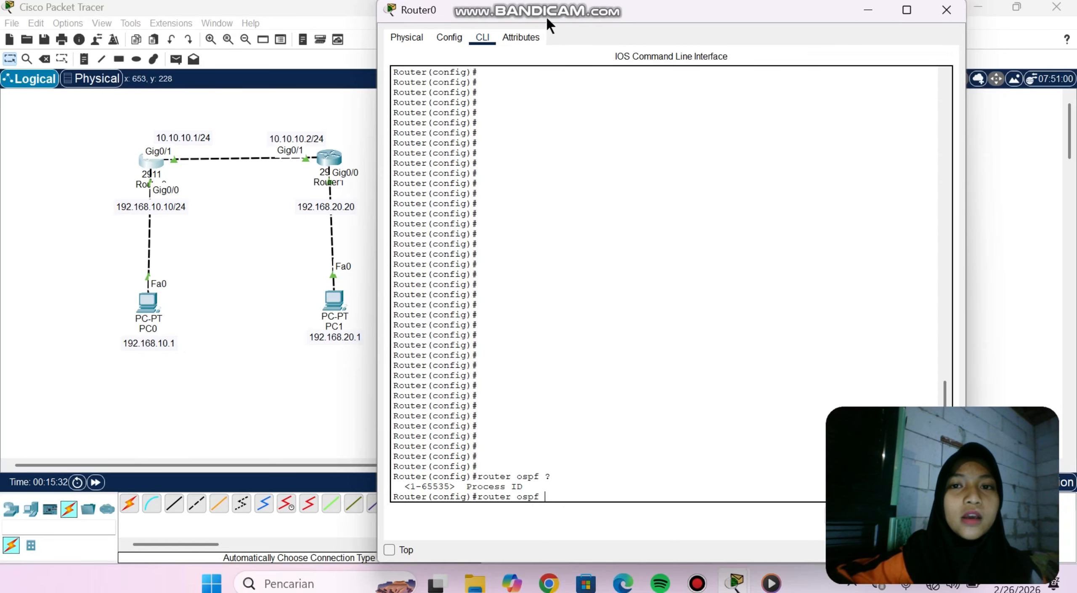
left_click_drag(547, 11, 616, 39)
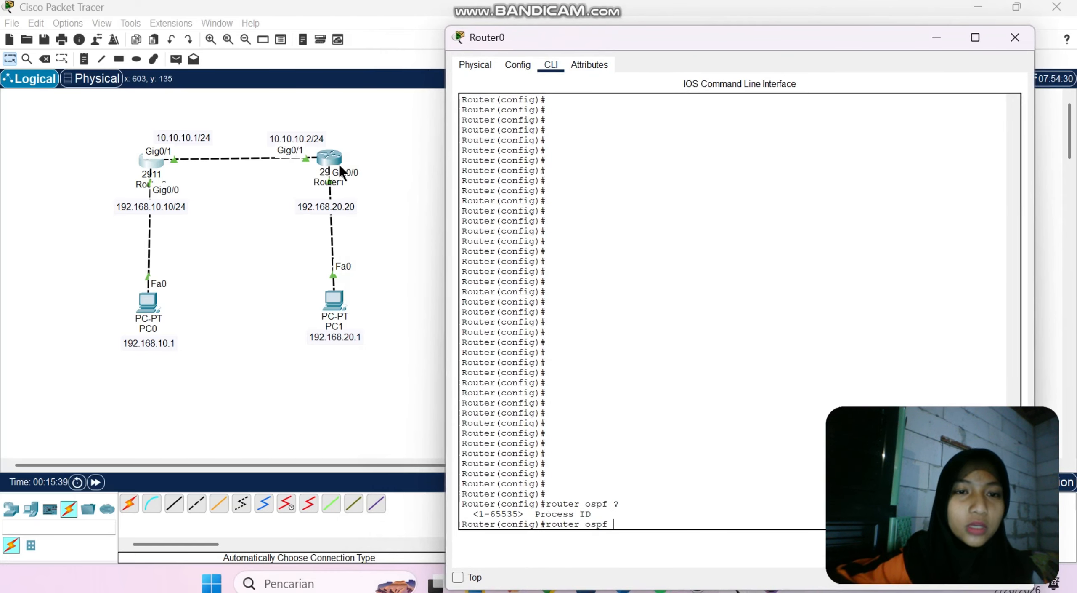
left_click_drag(612, 38, 534, 17)
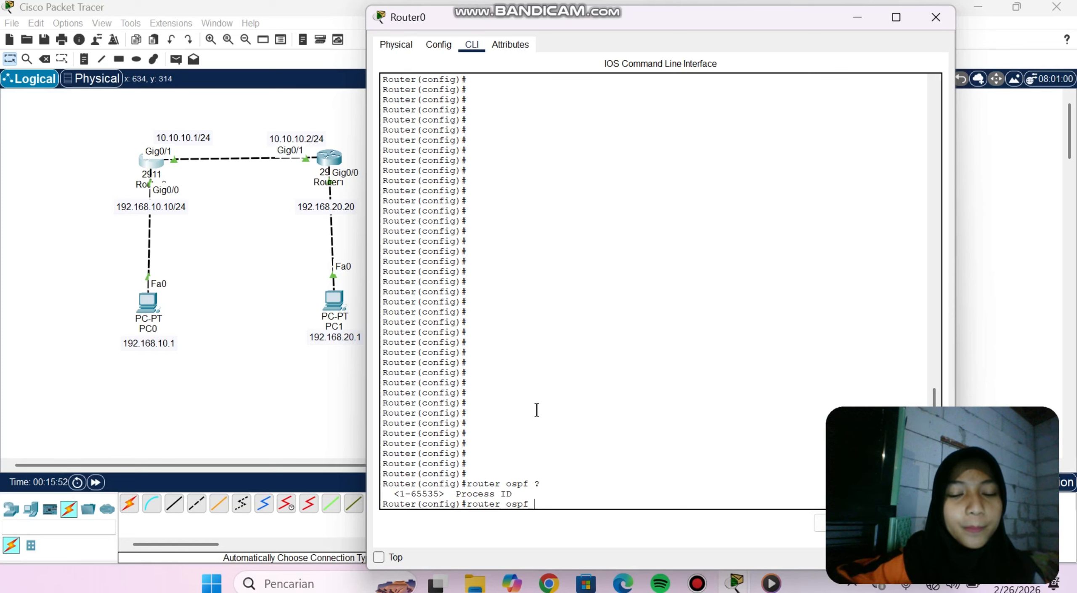
type("1")
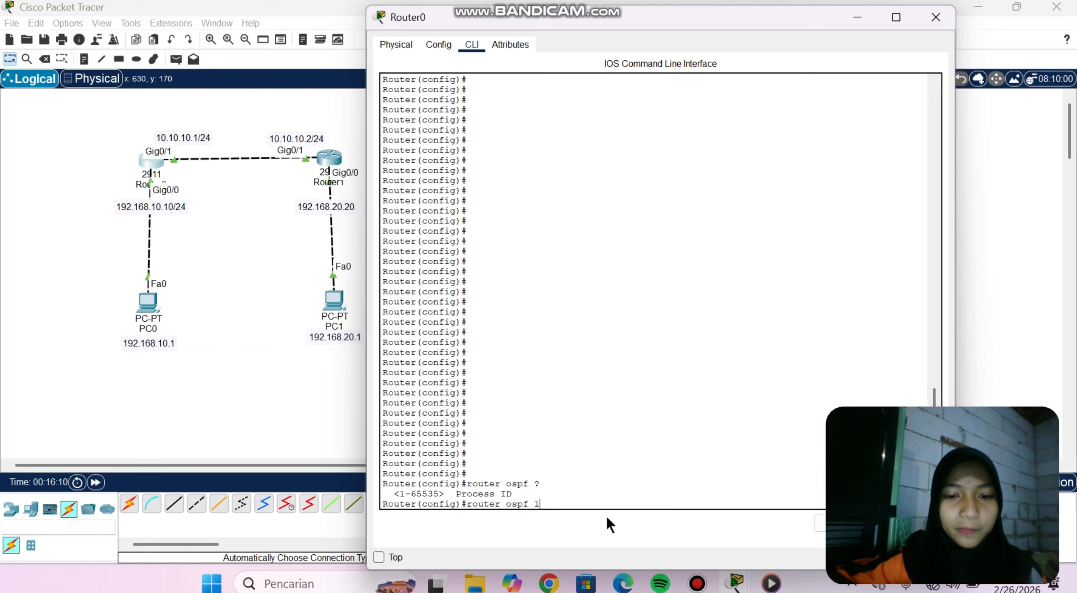
key("Return")
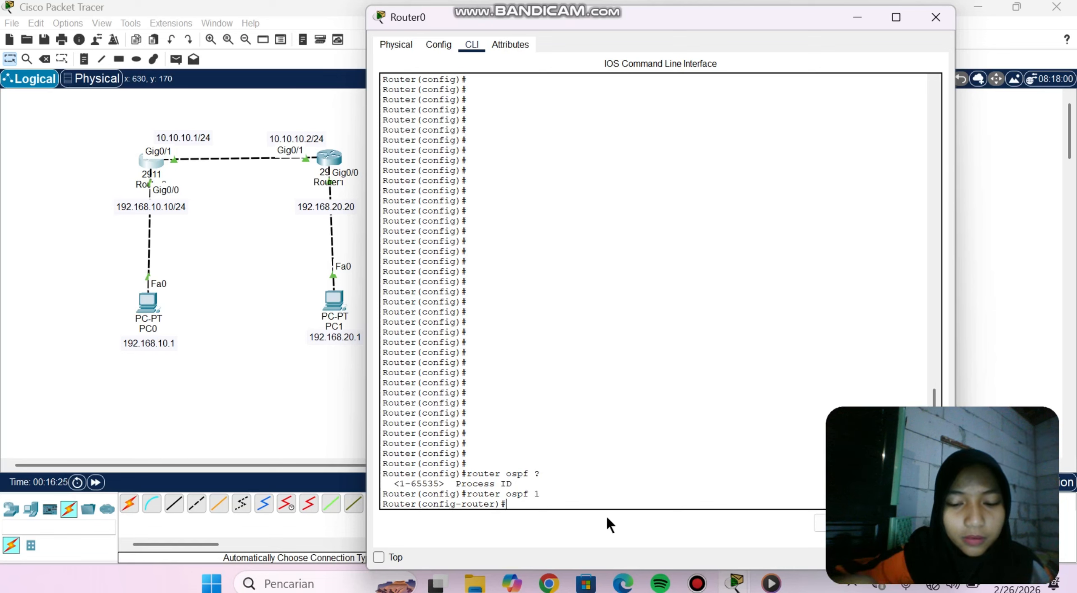
Display Router0's routing table with do show ip route.
type("do s")
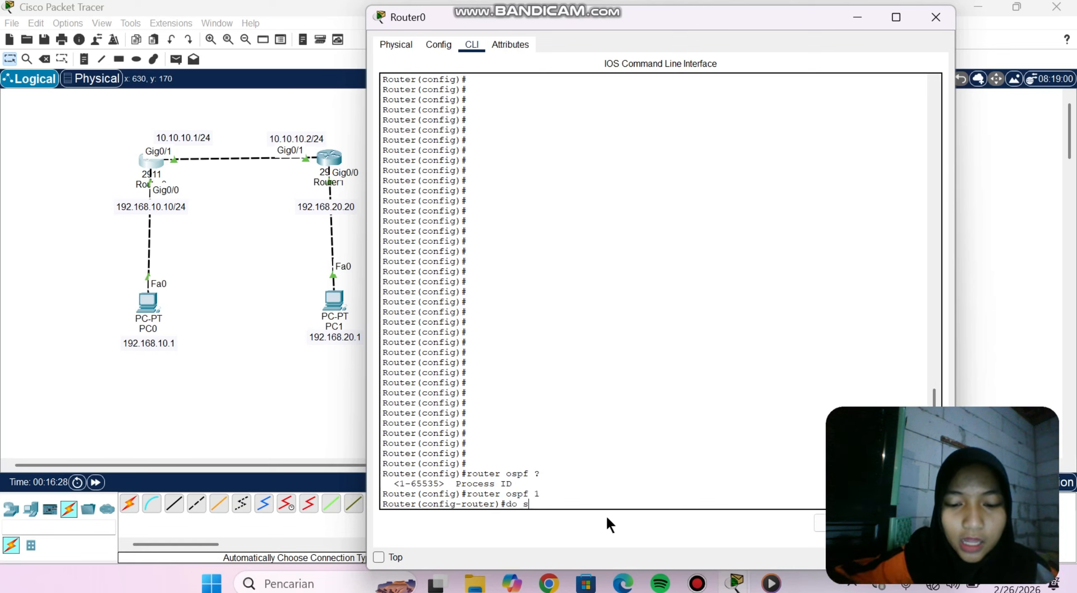
type("how ip route")
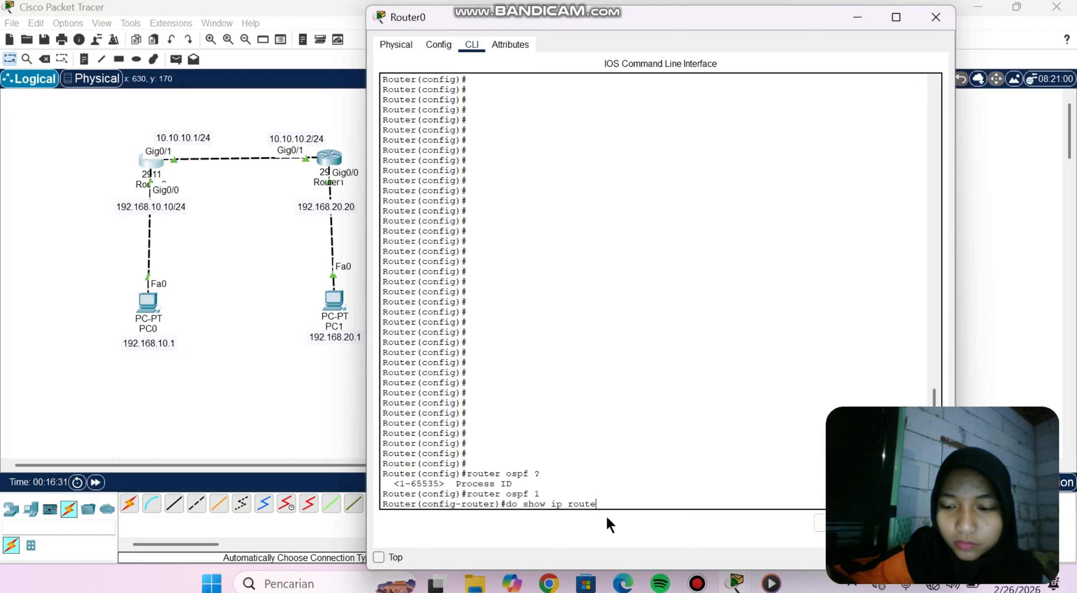
key("Return")
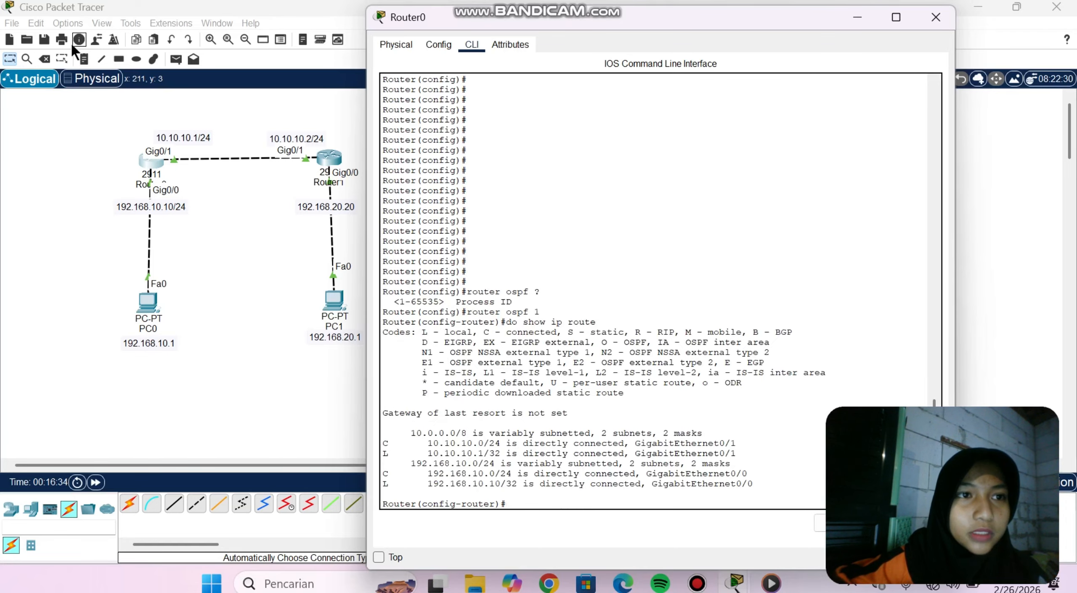
Place two text notes reading "g", one above the other, in the empty area beside Router0, and return to selection mode.
left_click(83, 59)
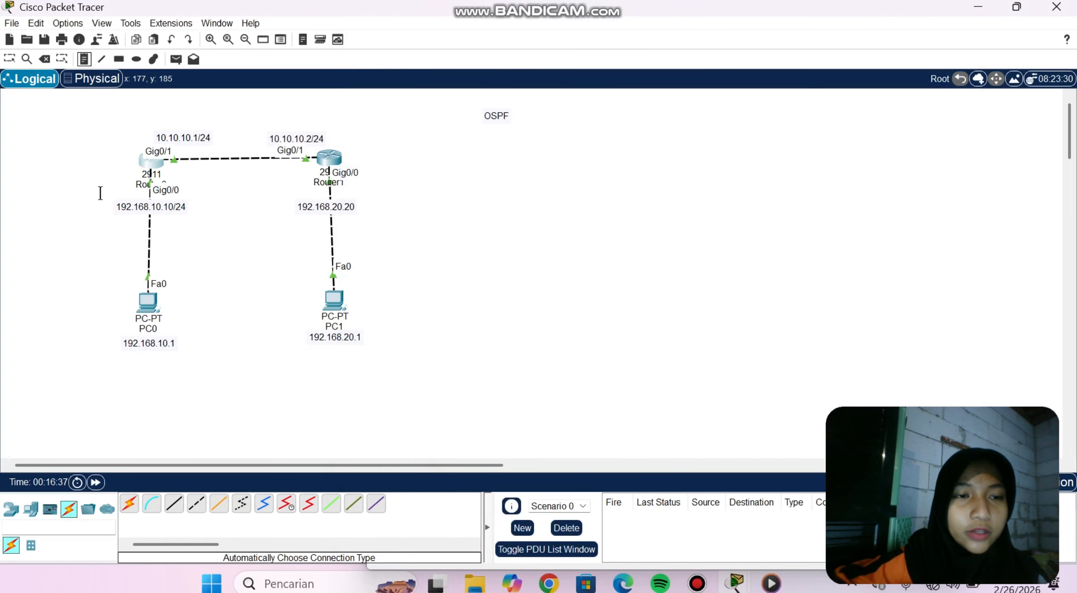
left_click(38, 104)
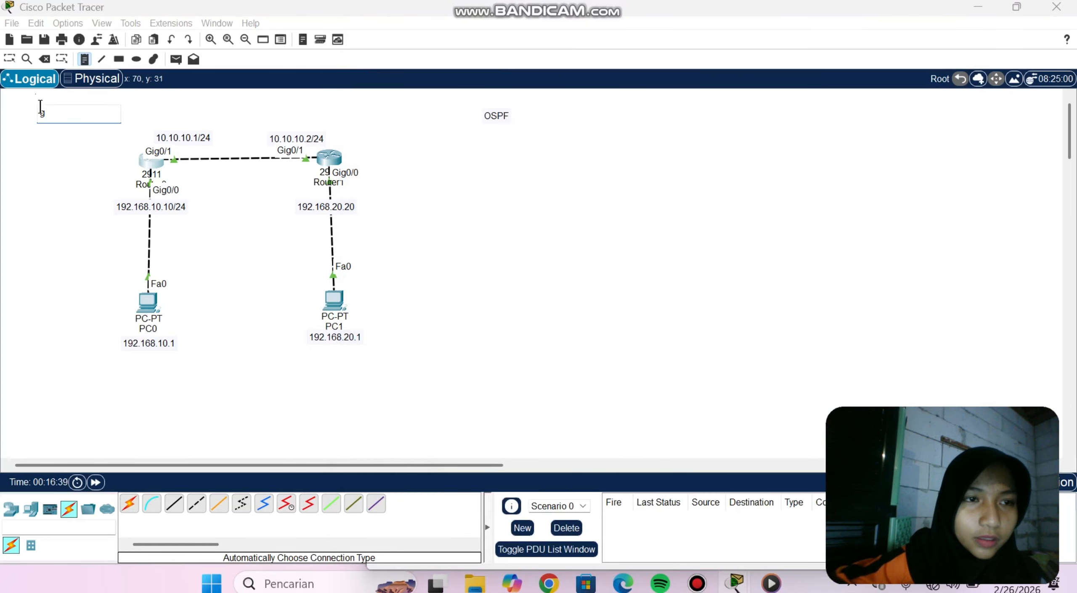
type("g")
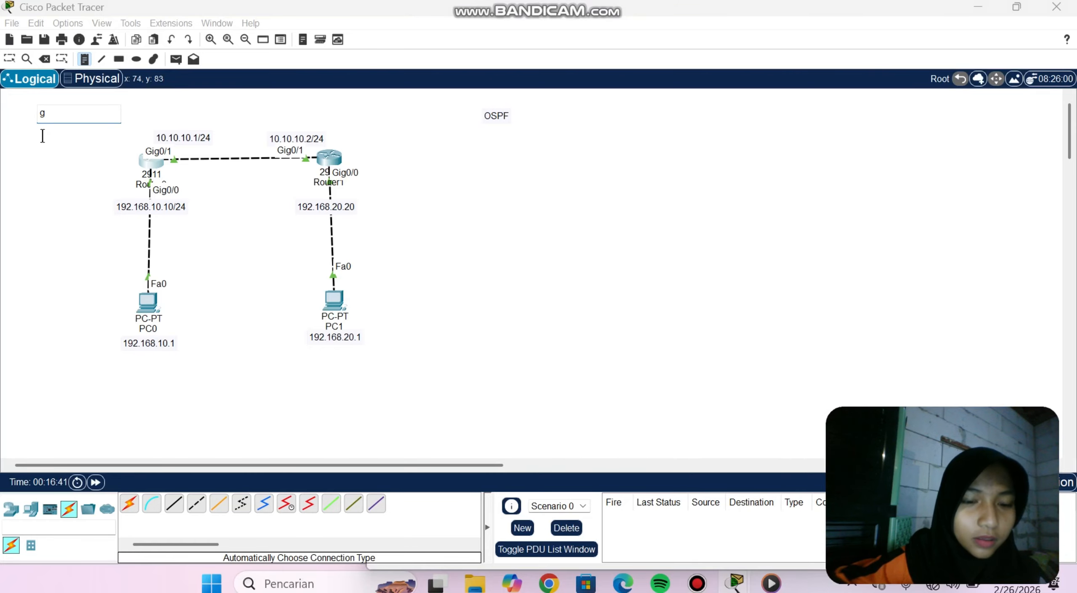
left_click(42, 141)
type("g")
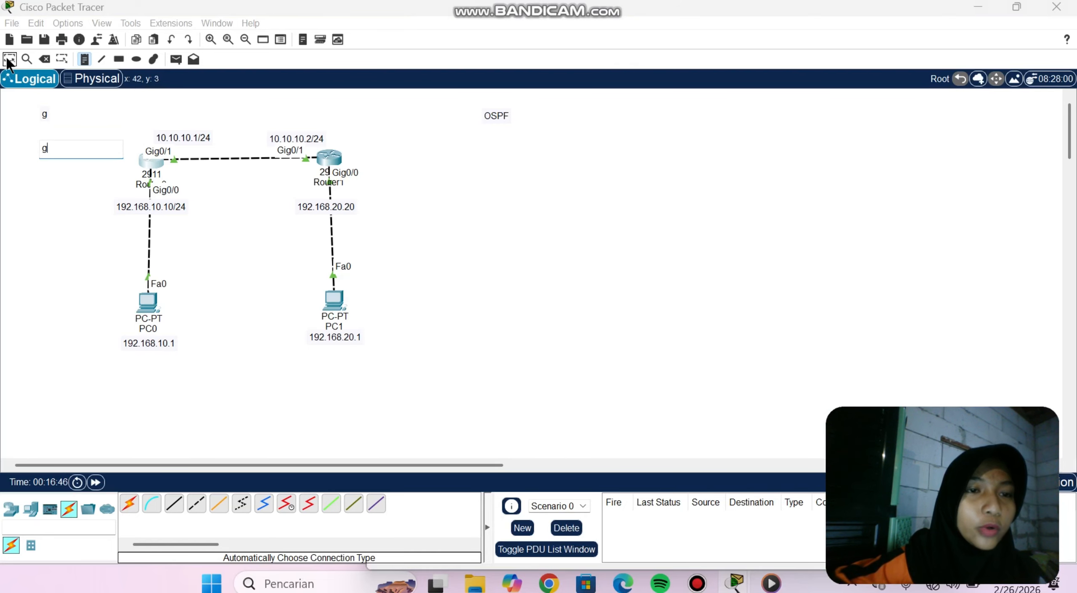
left_click(153, 160)
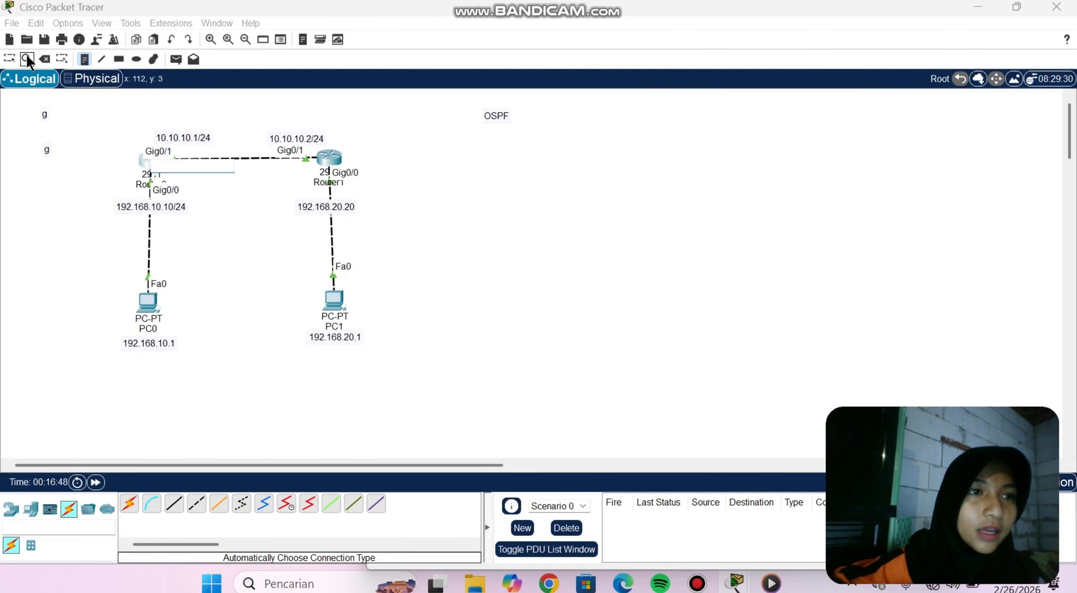
left_click(7, 61)
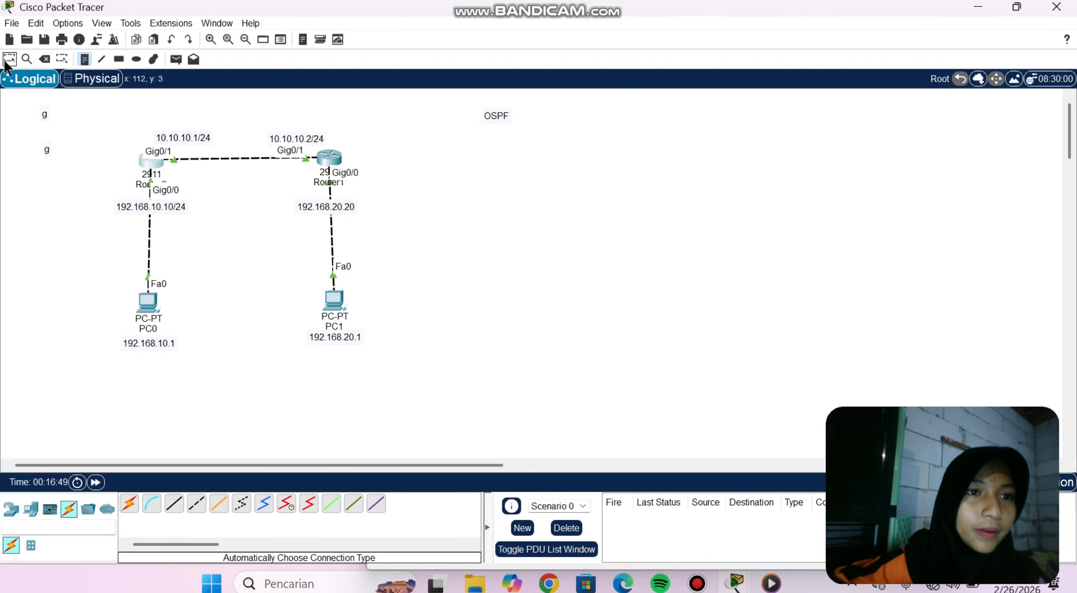
Consult Router0's routing table, replace the upper note's text with "c 10.10.10.0/24" and clear the lower note.
left_click(155, 165)
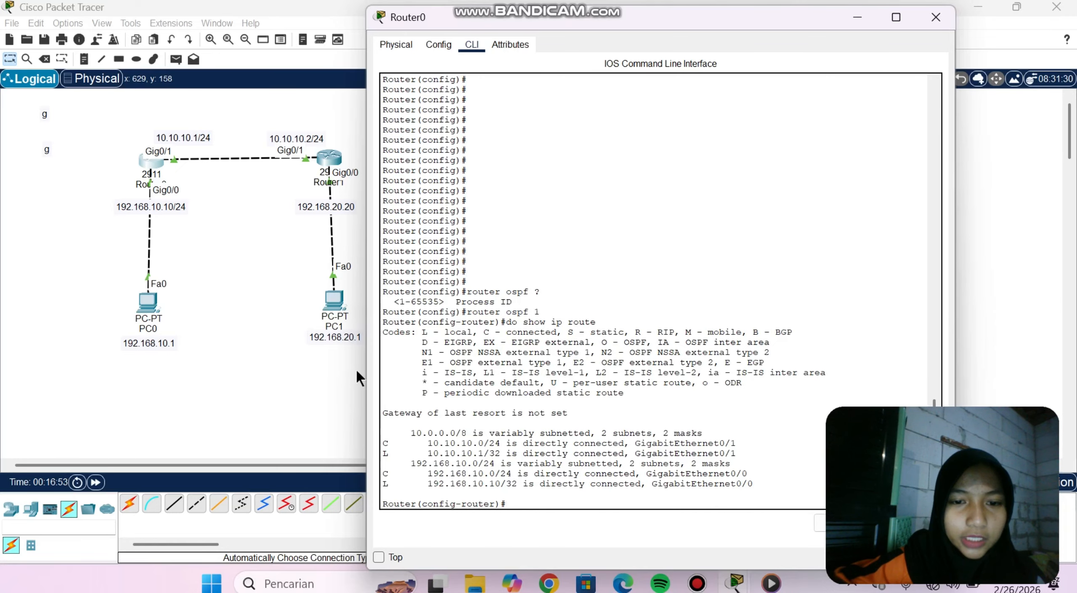
left_click(43, 114)
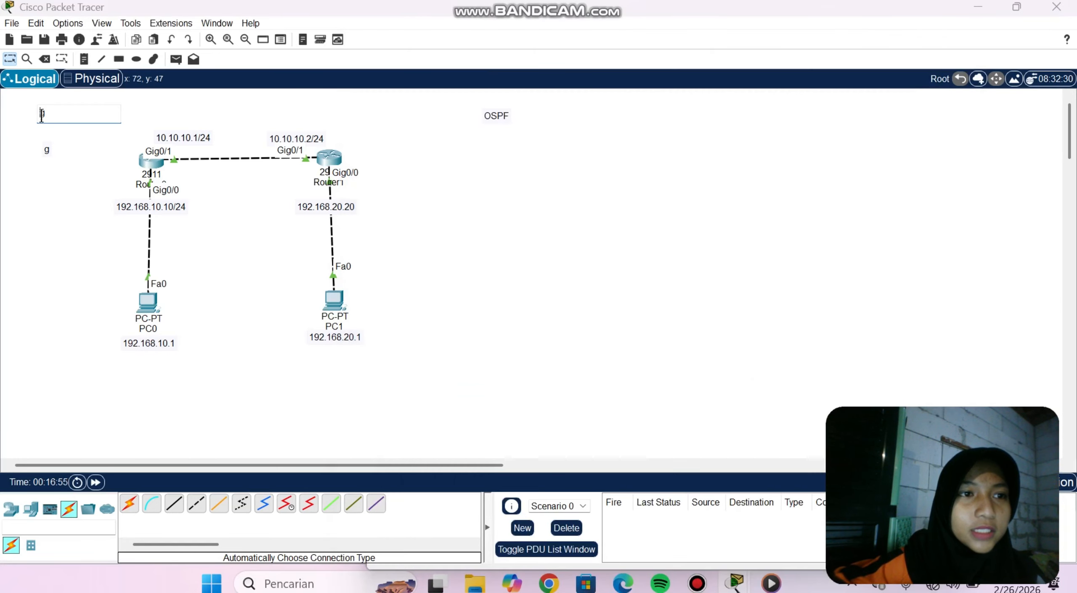
type("=10.10.10.")
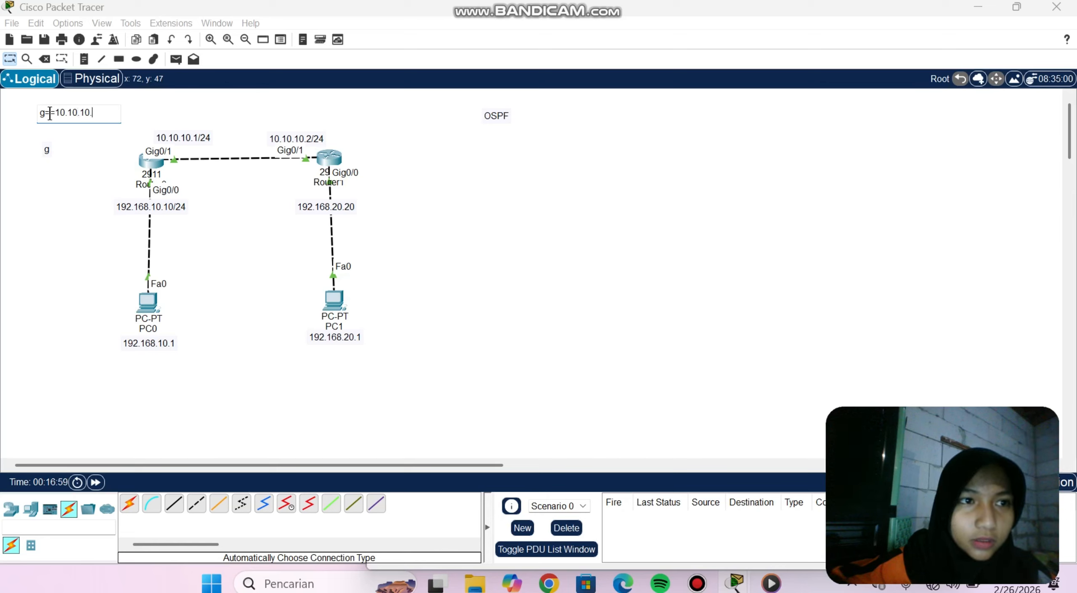
key("BackSpace")
key("BackSpace")
key("BackSpace")
key("BackSpace")
key("BackSpace")
key("BackSpace")
key("BackSpace")
key("BackSpace")
key("BackSpace")
key("BackSpace")
key("BackSpace")
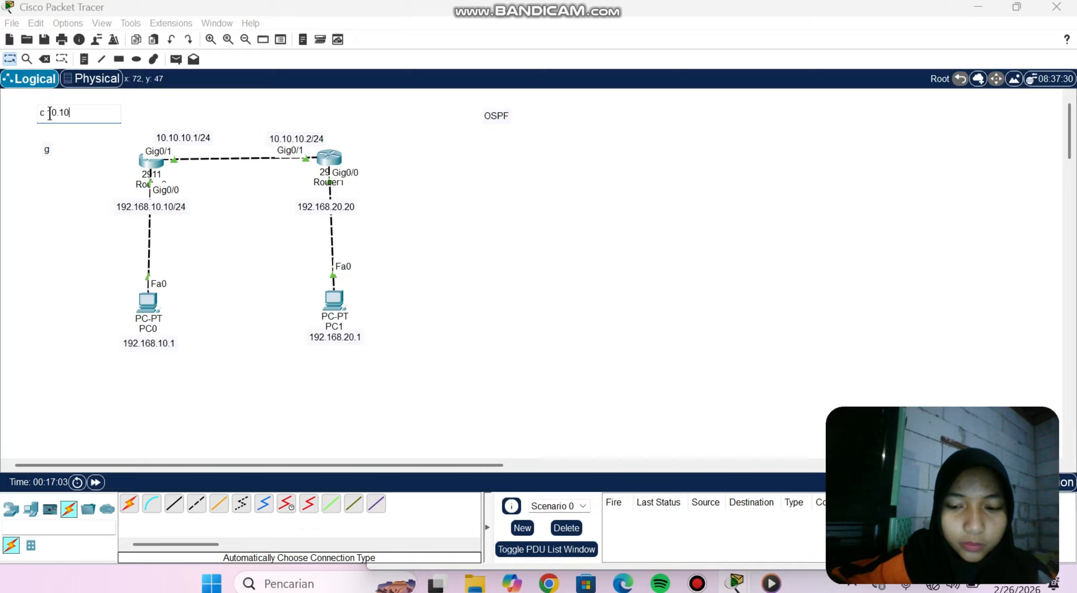
type(".10.0/")
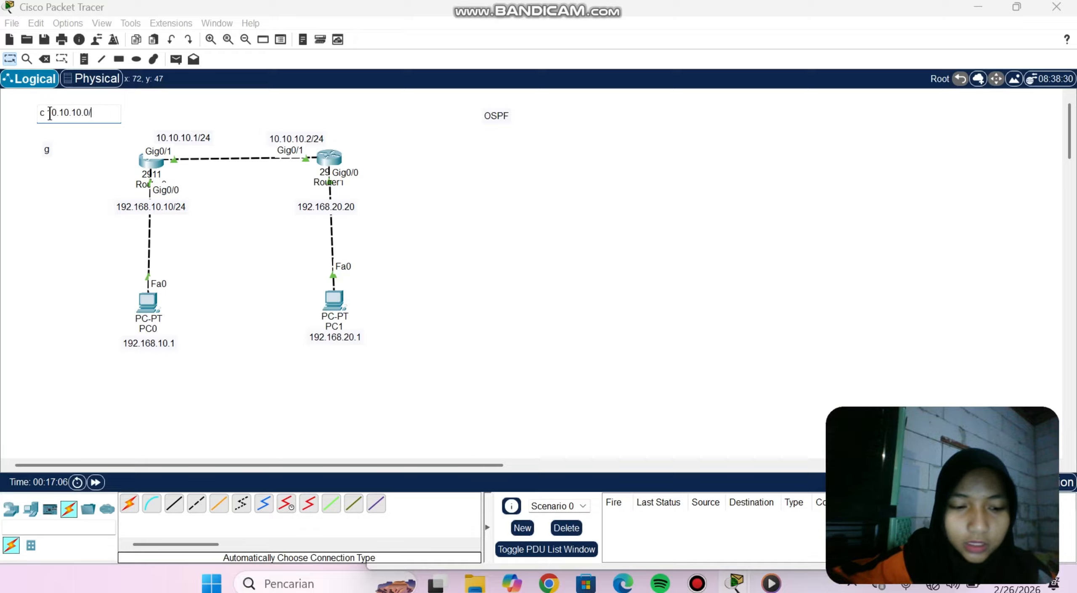
type("24")
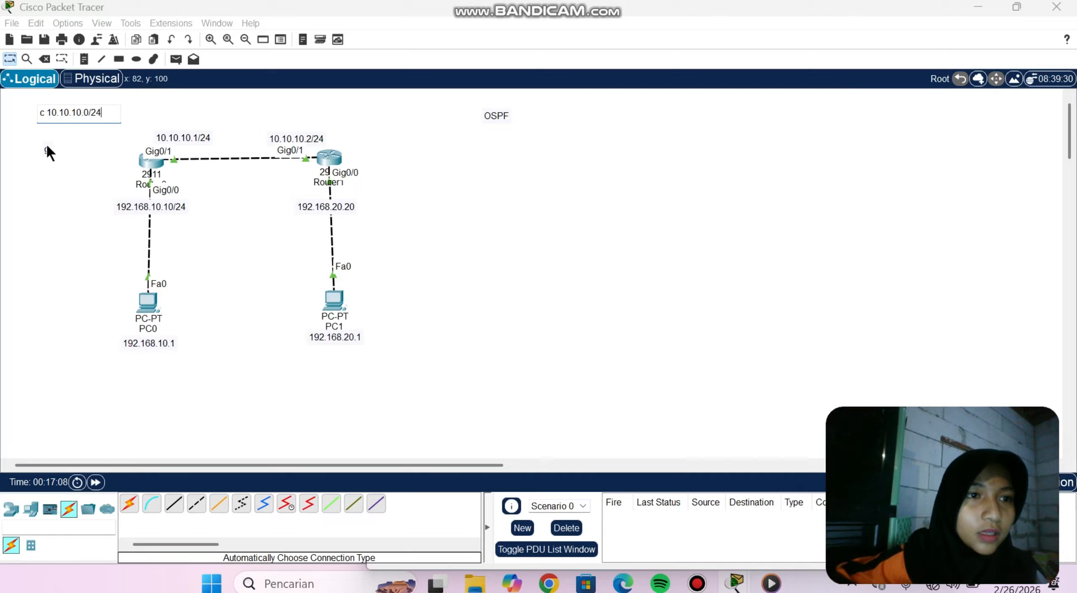
left_click(47, 148)
key("BackSpace")
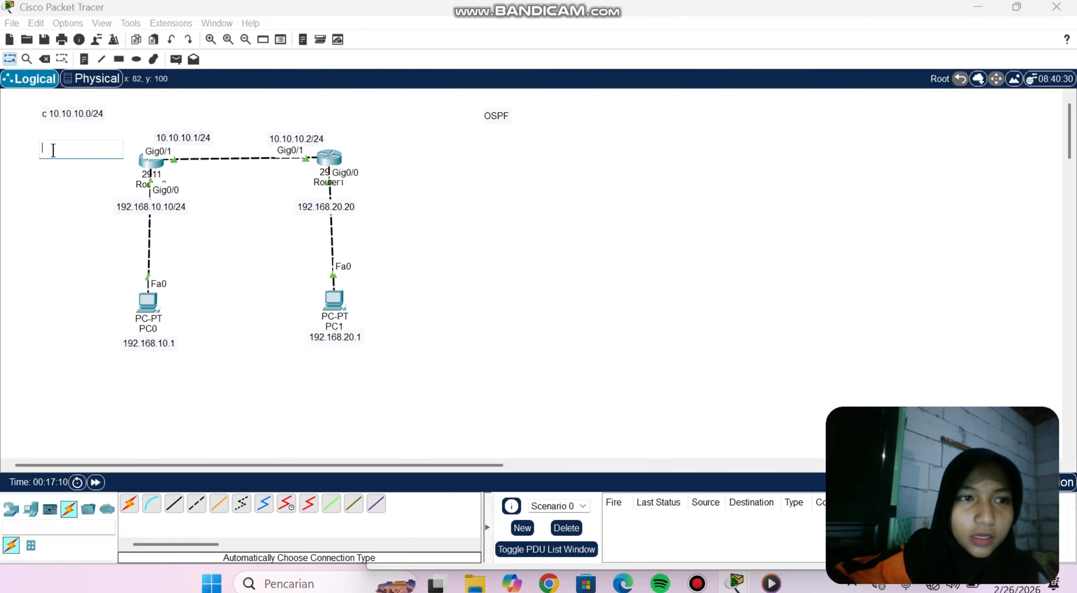
Start a second line in the note beside Router0, below c 10.10.10.0/24, and trim its text to "192.168.".
left_click(48, 109)
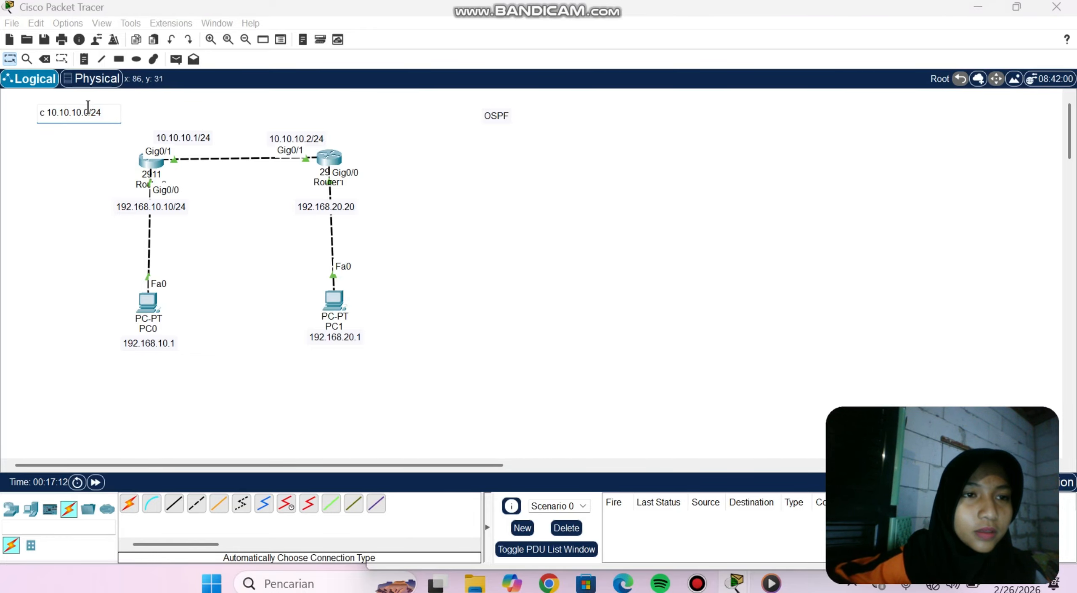
key("Return")
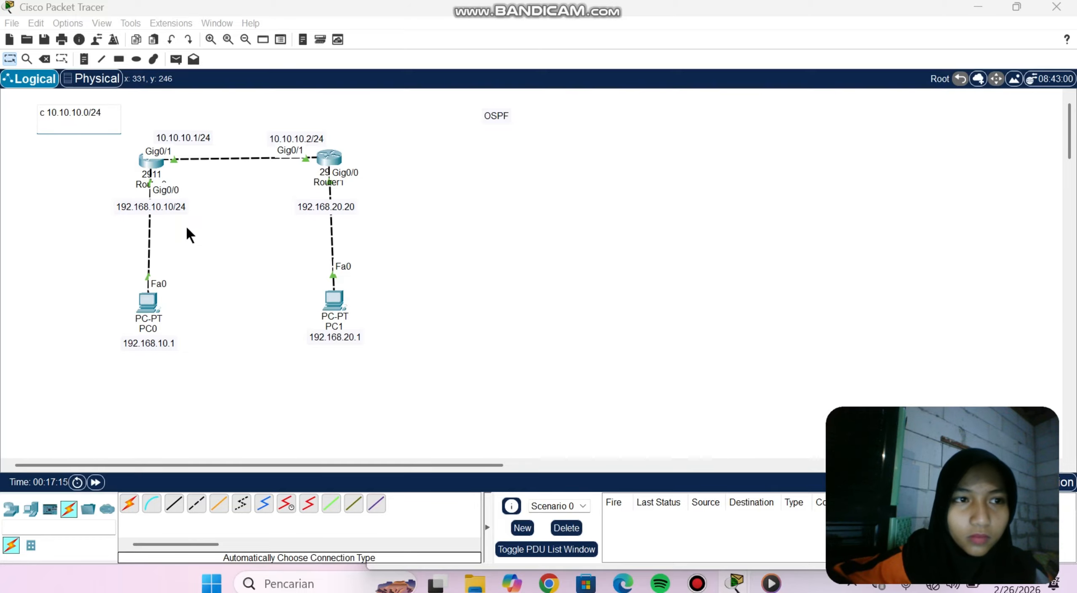
type("19")
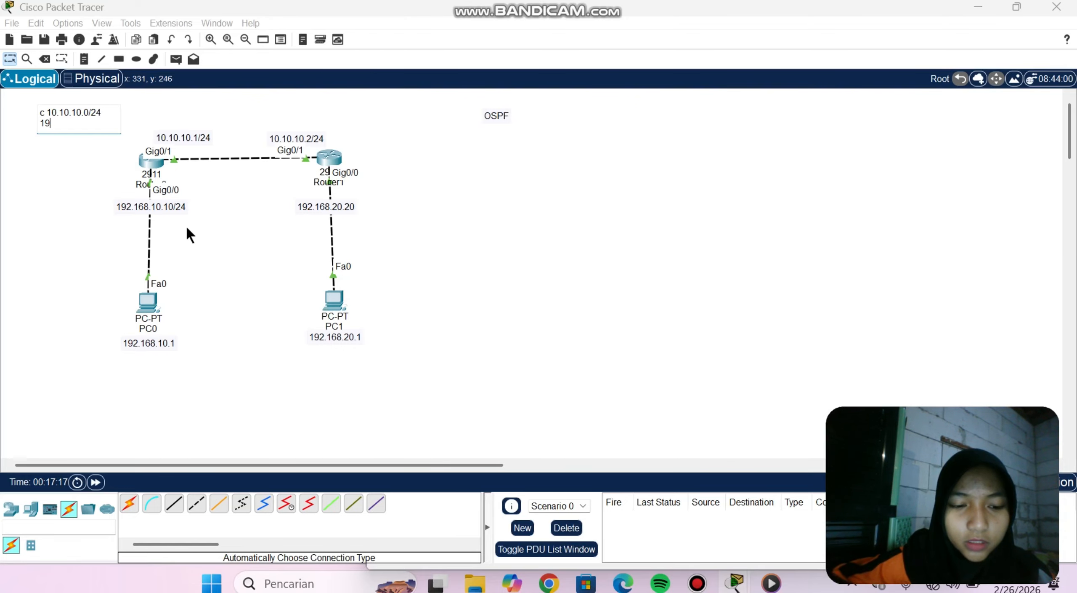
type("2.168.10.0")
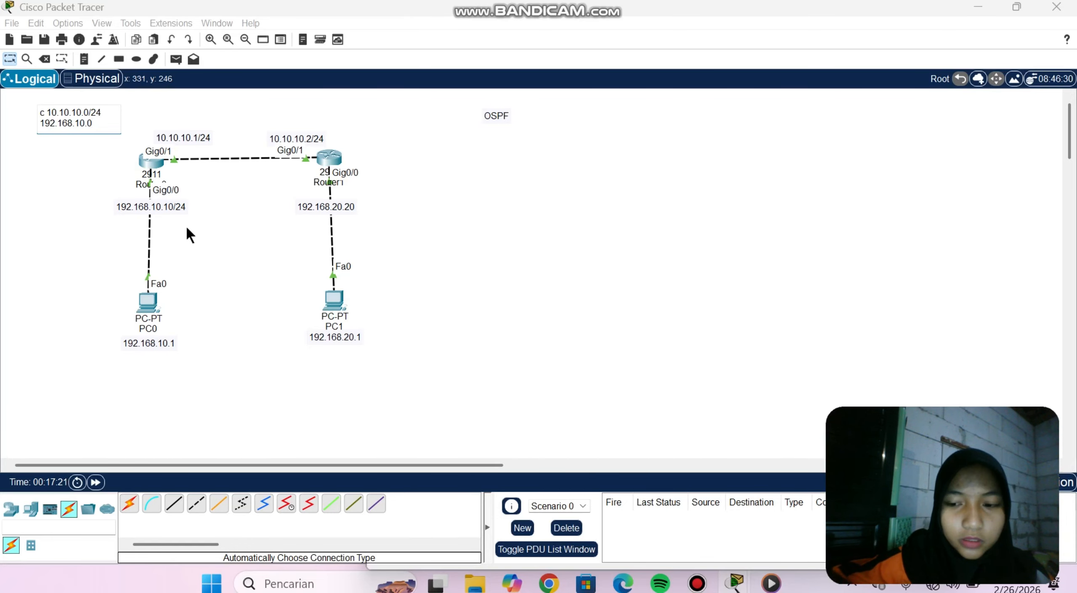
key("BackSpace")
key("BackSpace")
key("BackSpace")
key("BackSpace")
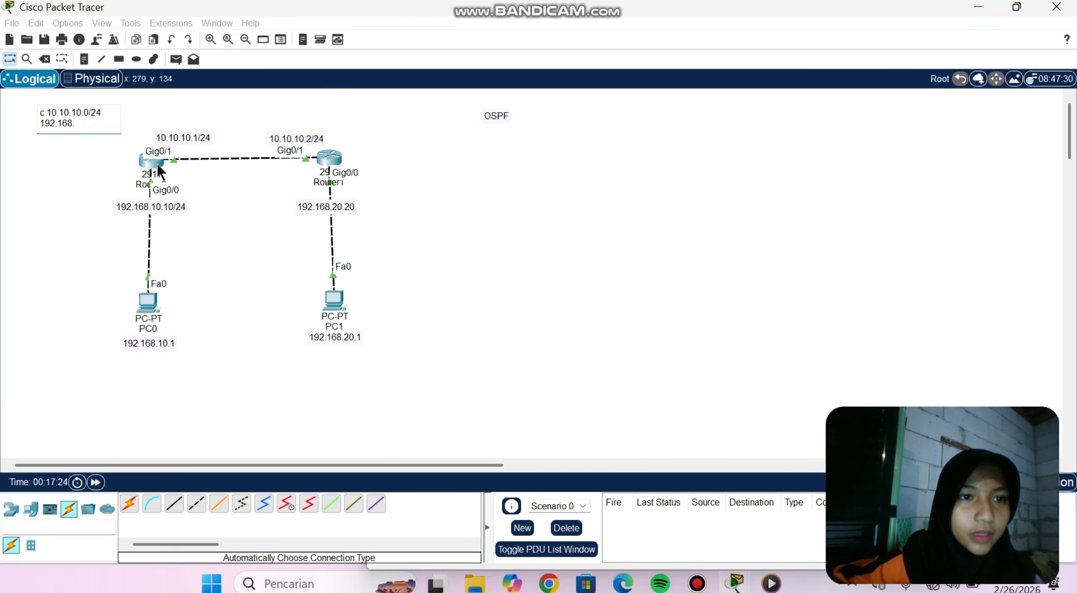
Consult Router0's routing table and complete the second line of its note as 192.168.10.0/24.
left_click(157, 162)
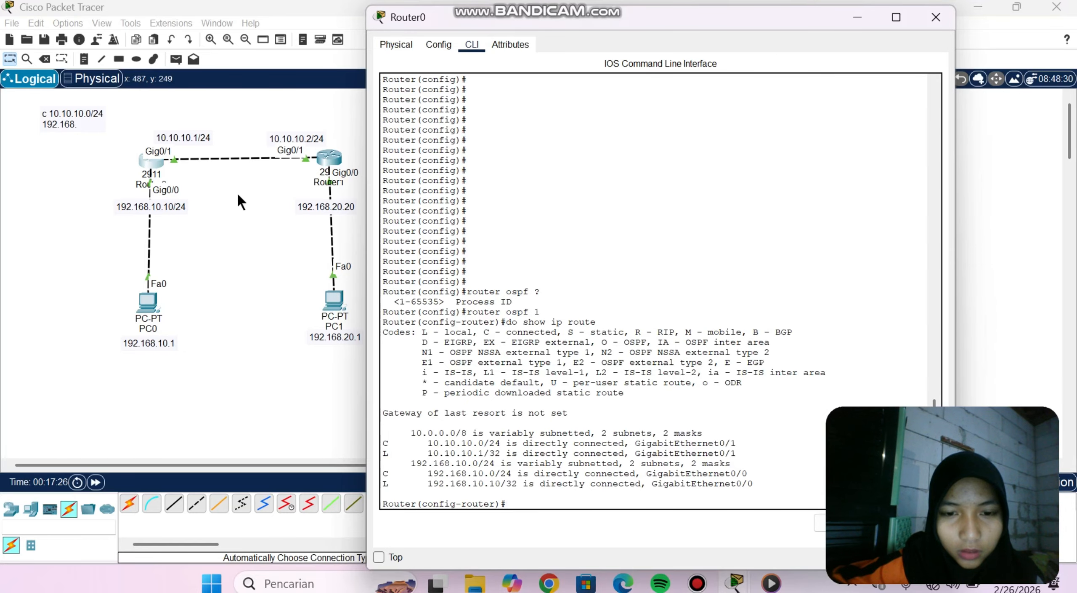
left_click(69, 122)
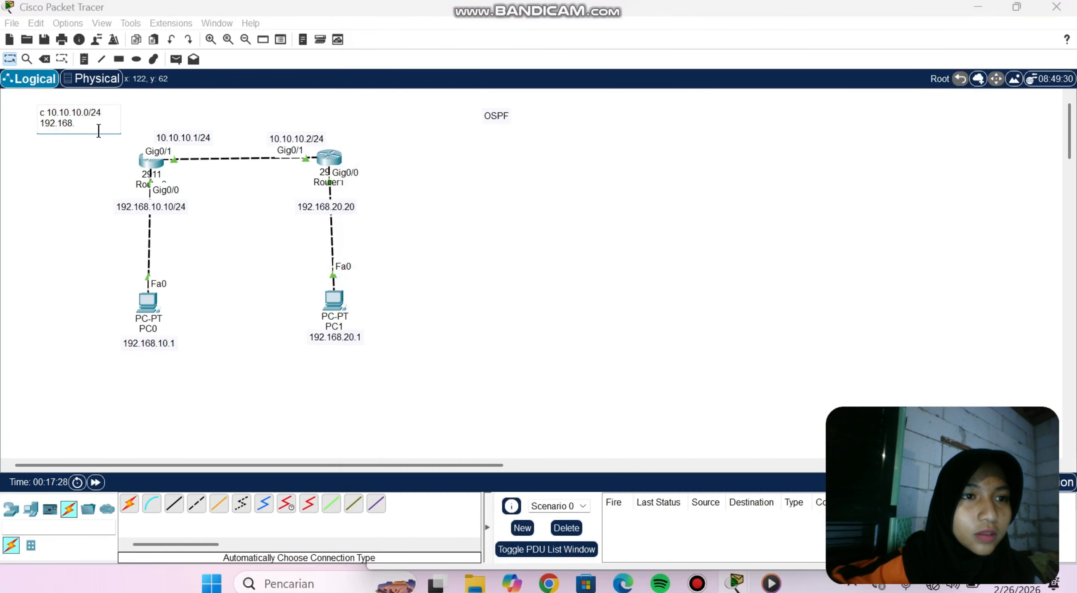
left_click(91, 126)
type("10")
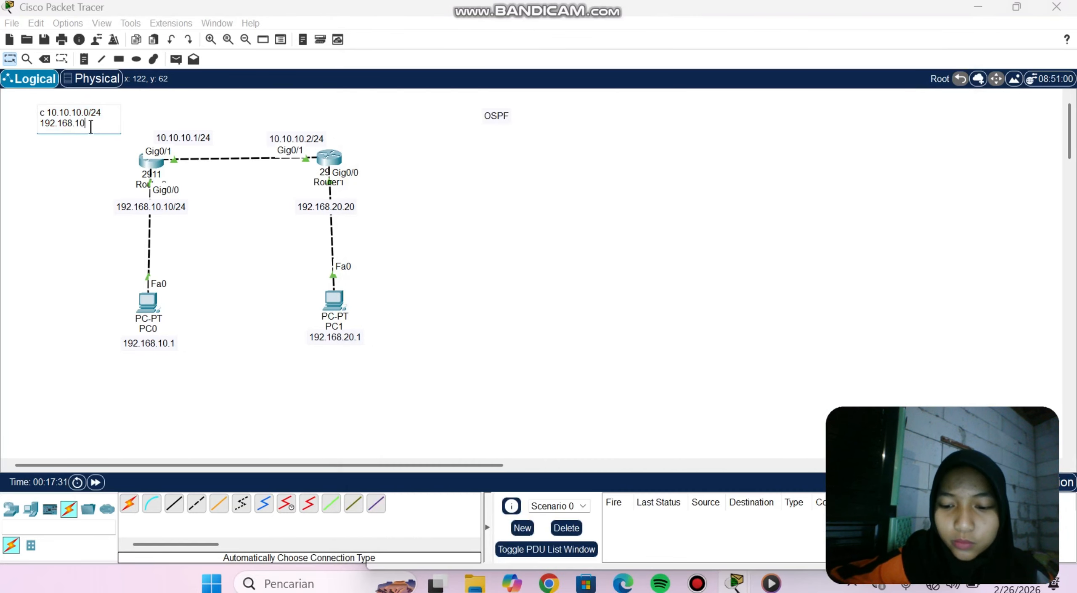
type(".0")
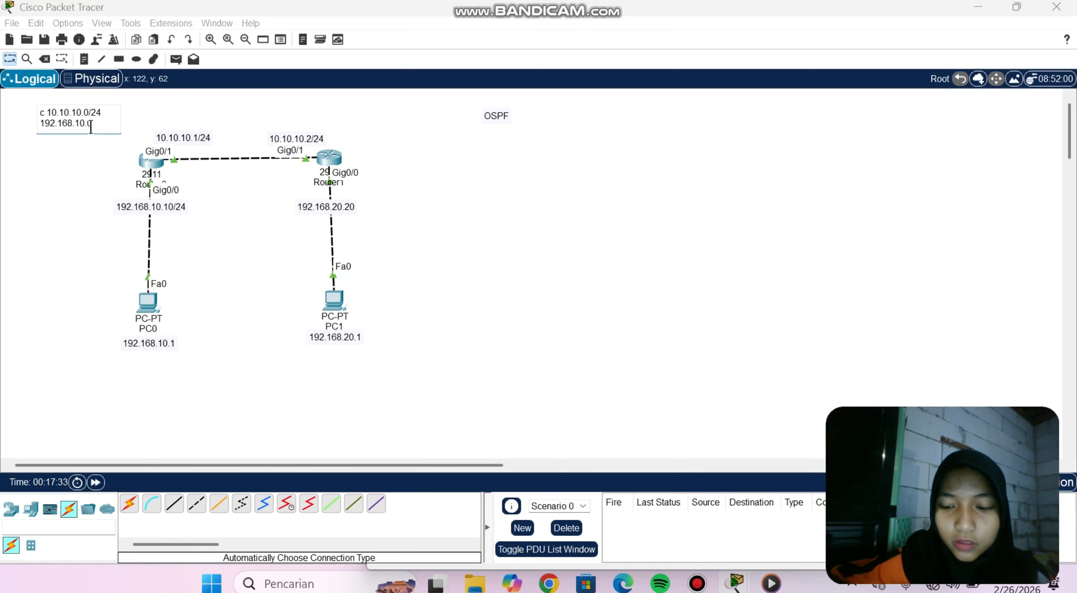
type("/24")
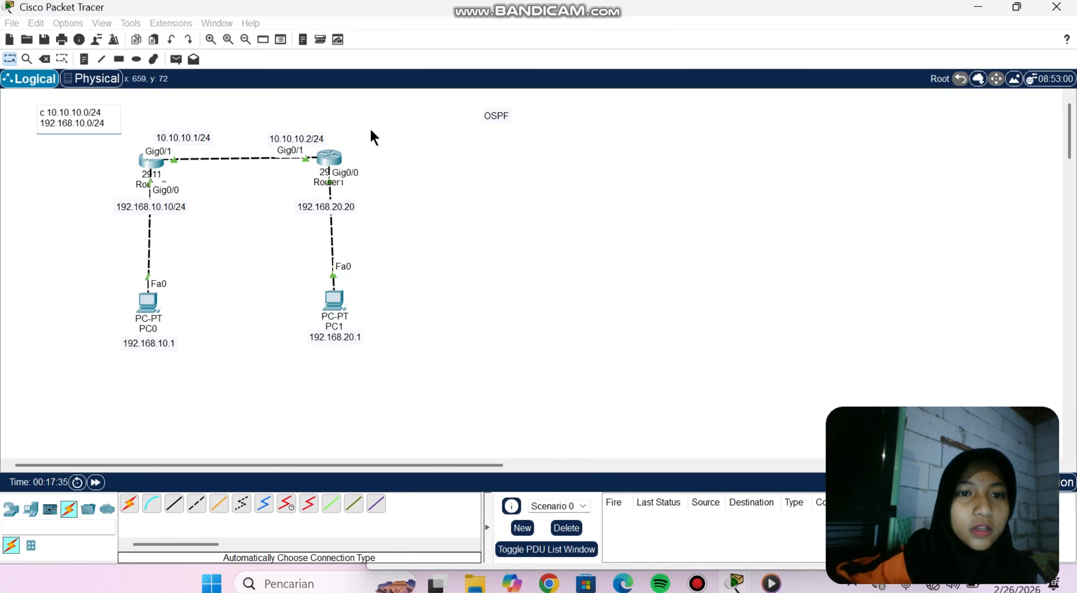
left_click(371, 130)
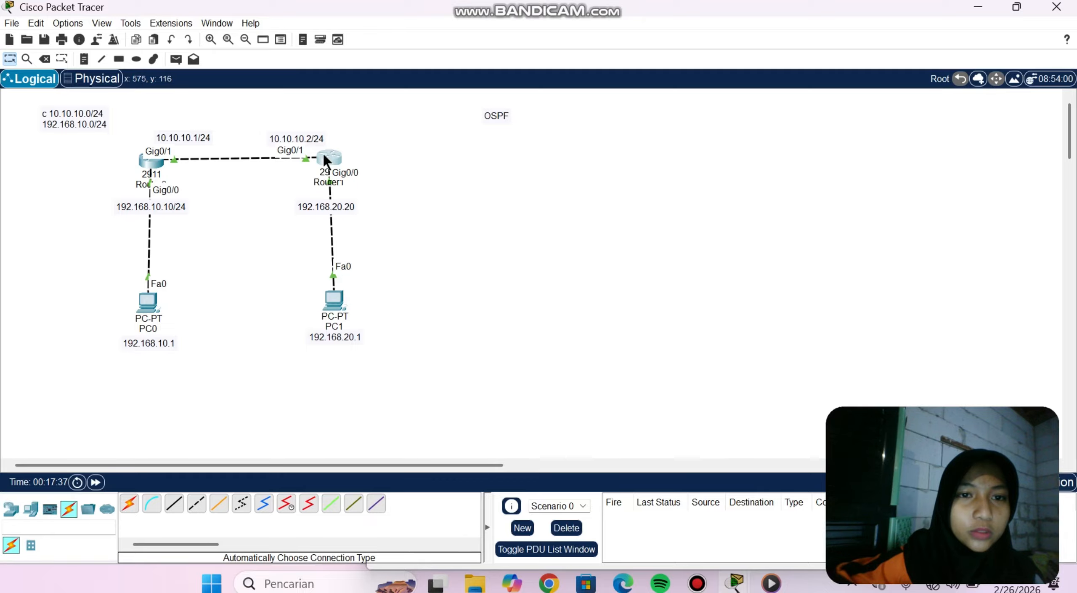
Open Router1's command line, enter privileged mode with en, and display its routing table with sh ip route.
left_click(325, 159)
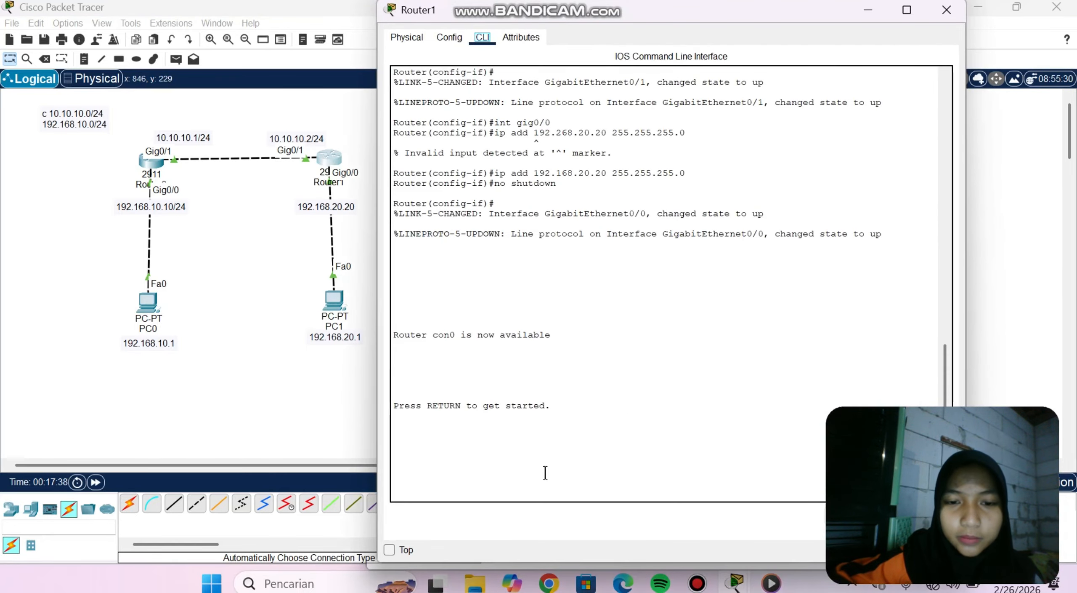
scroll(945, 379, "down", 1)
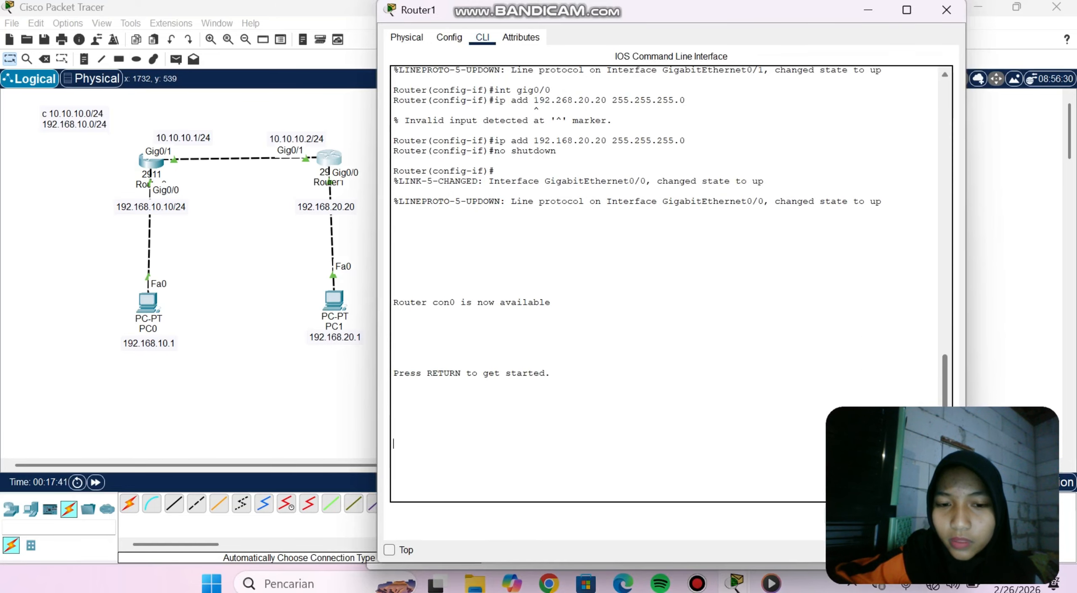
key("Return")
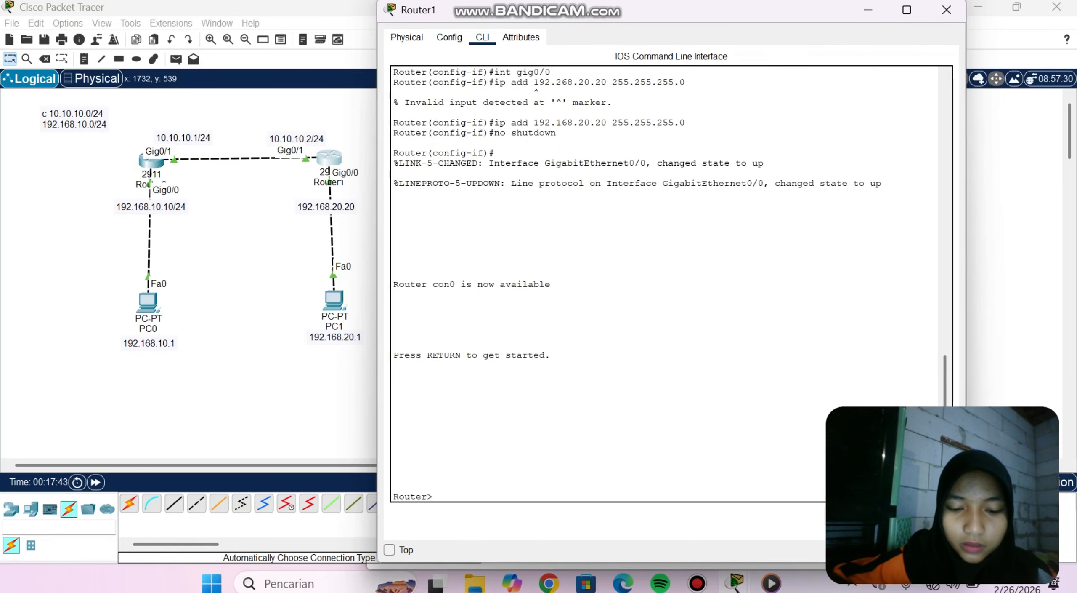
type("en")
key("Return")
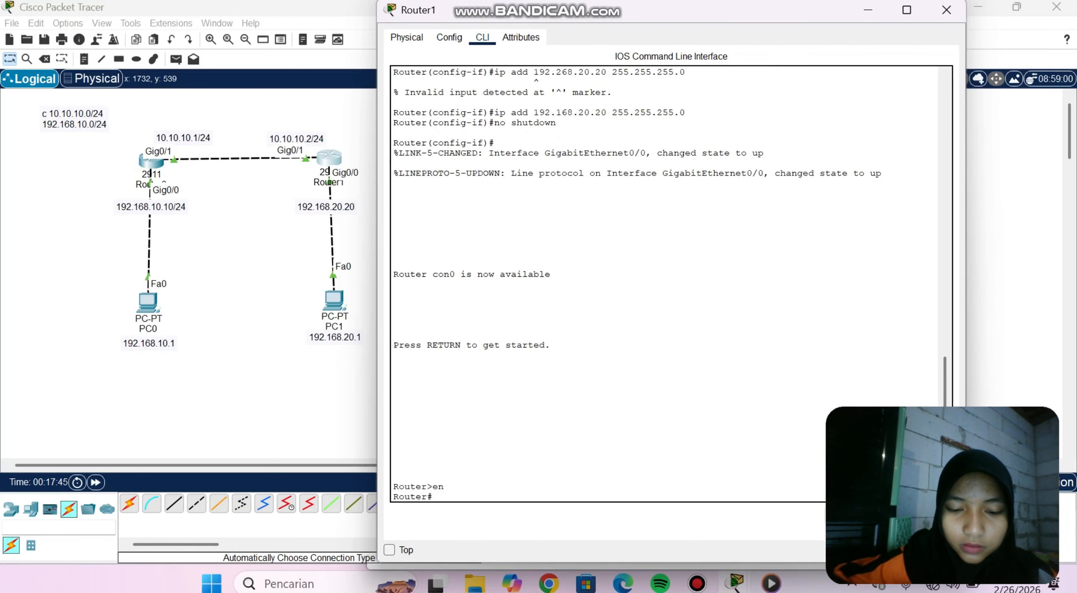
type("sh ip route")
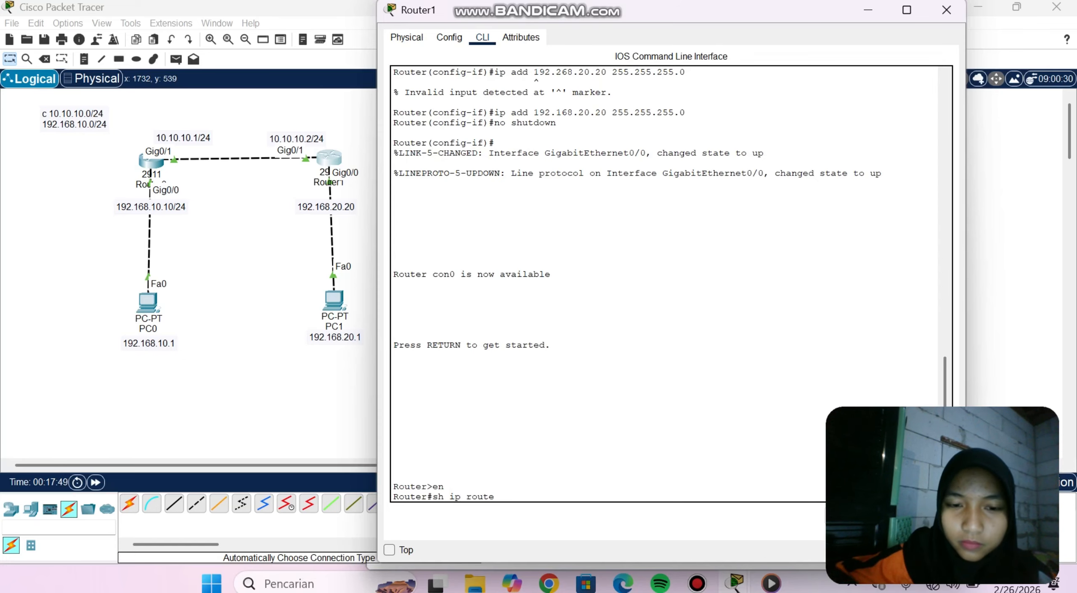
key("Return")
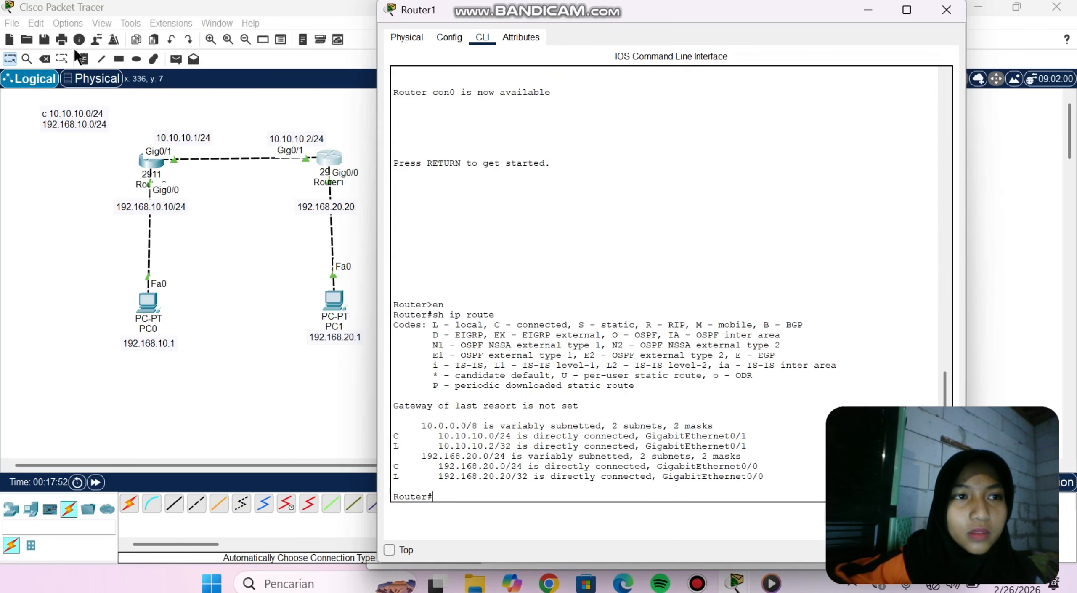
Place a text note beside Router1 listing 10.10.10.0/24 and 192.168.20.0/24 on separate lines, and return to selection mode.
left_click(84, 63)
left_click(84, 62)
left_click(371, 115)
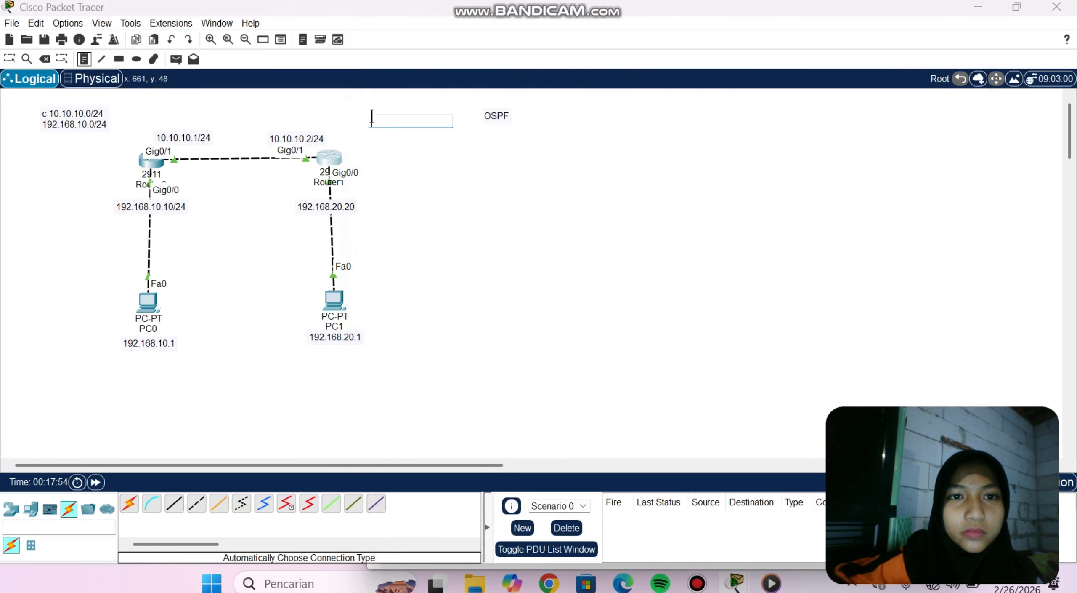
type("10.1")
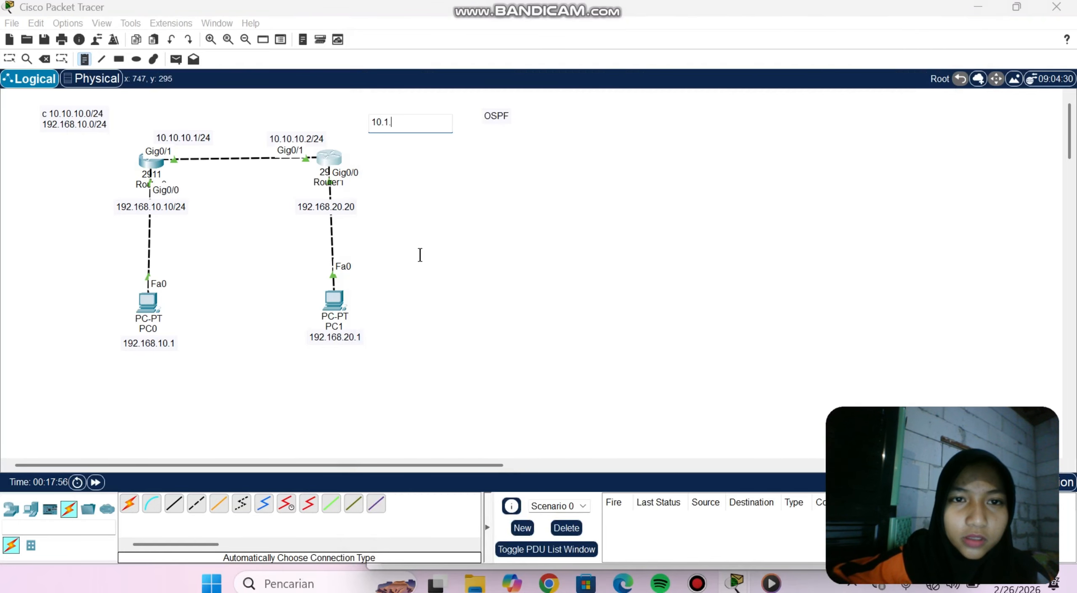
type("0.10.")
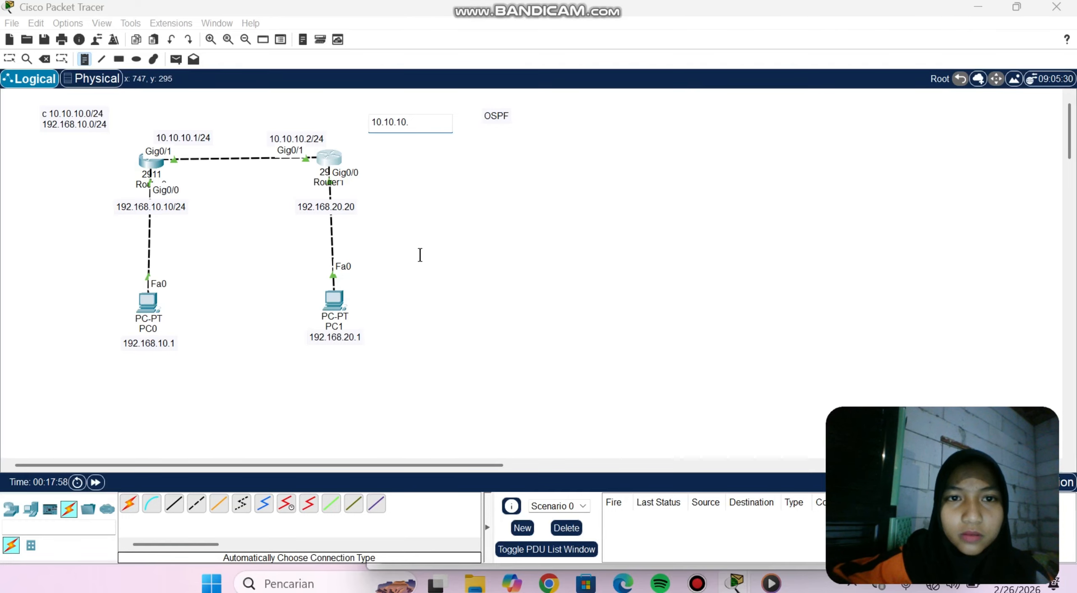
type("0/24")
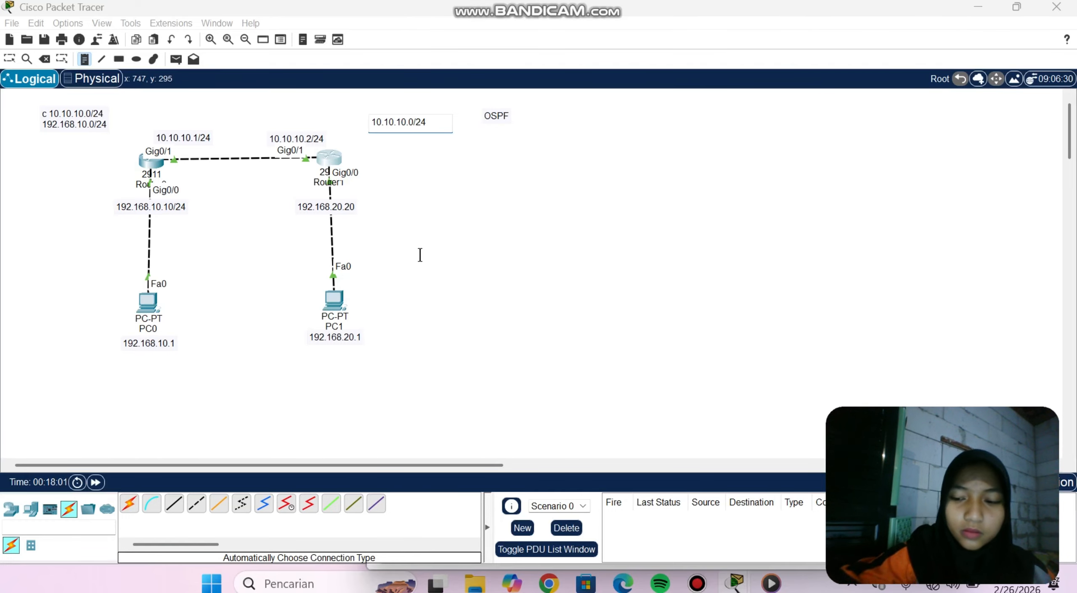
key("Return")
type("192")
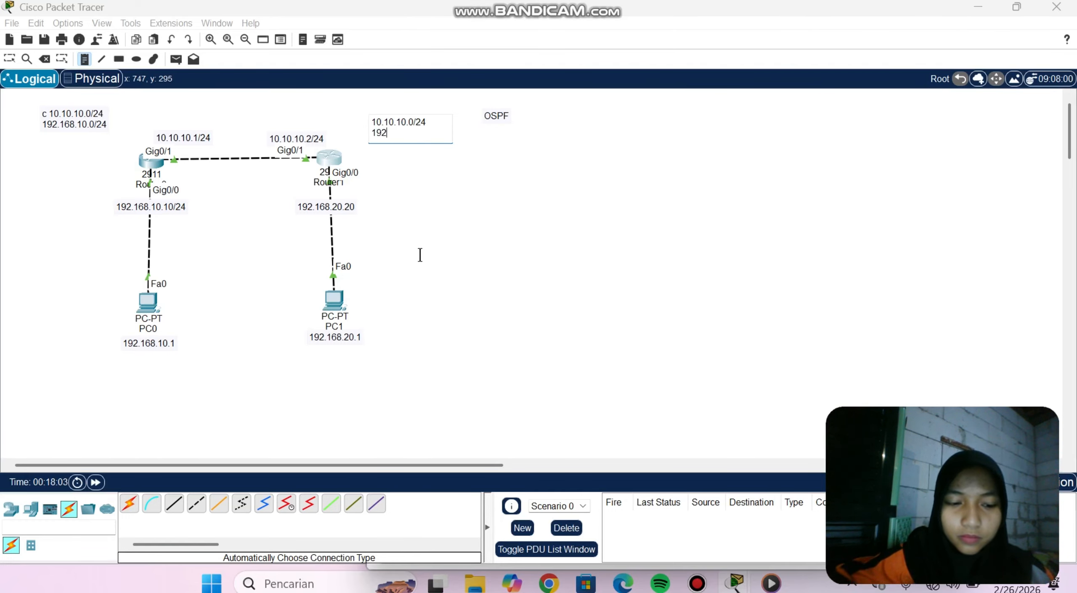
type(".168.")
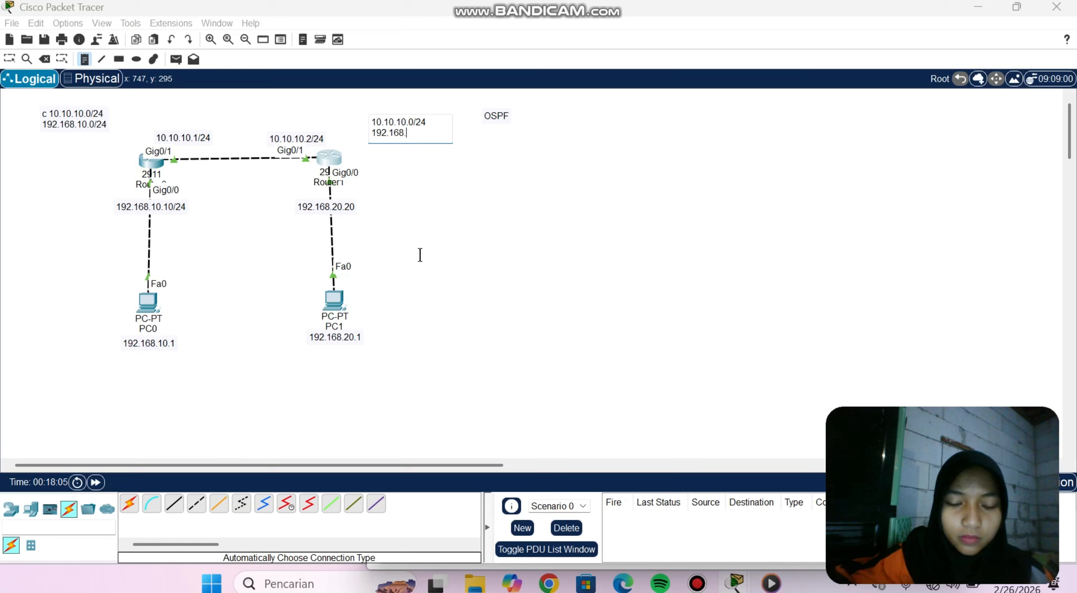
type("20.0")
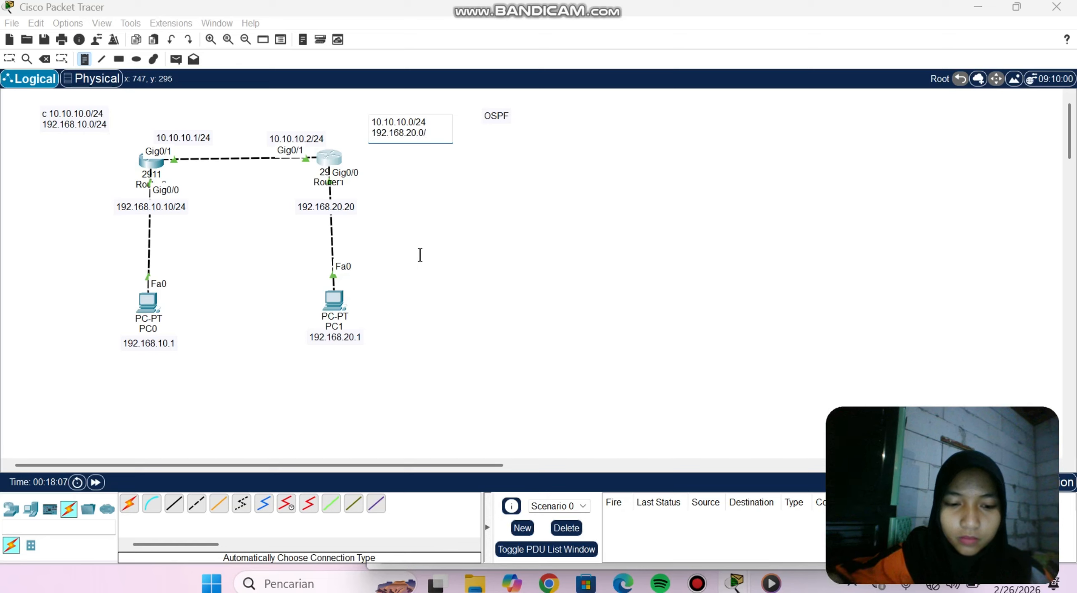
type("/24")
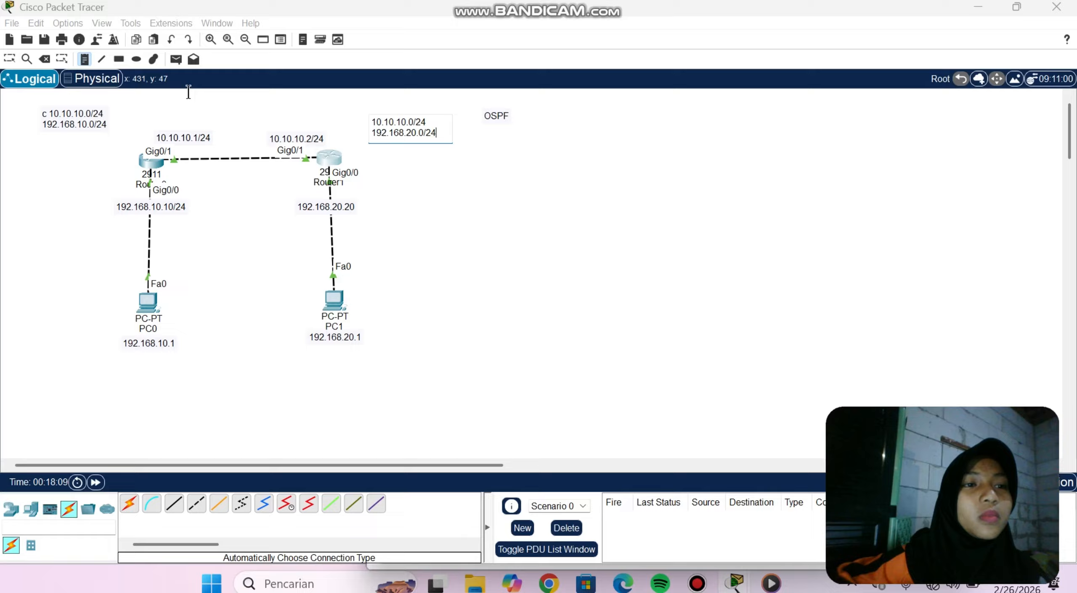
left_click(9, 58)
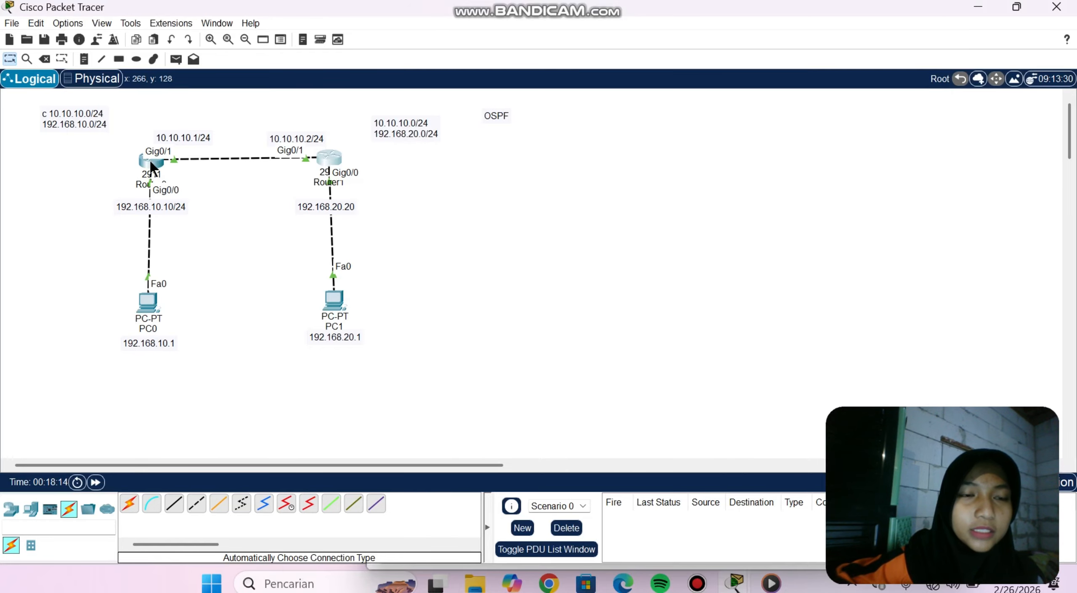
On Router0's command line, try to advertise the network in OSPF with network 10.10.10.0.
left_click(148, 158)
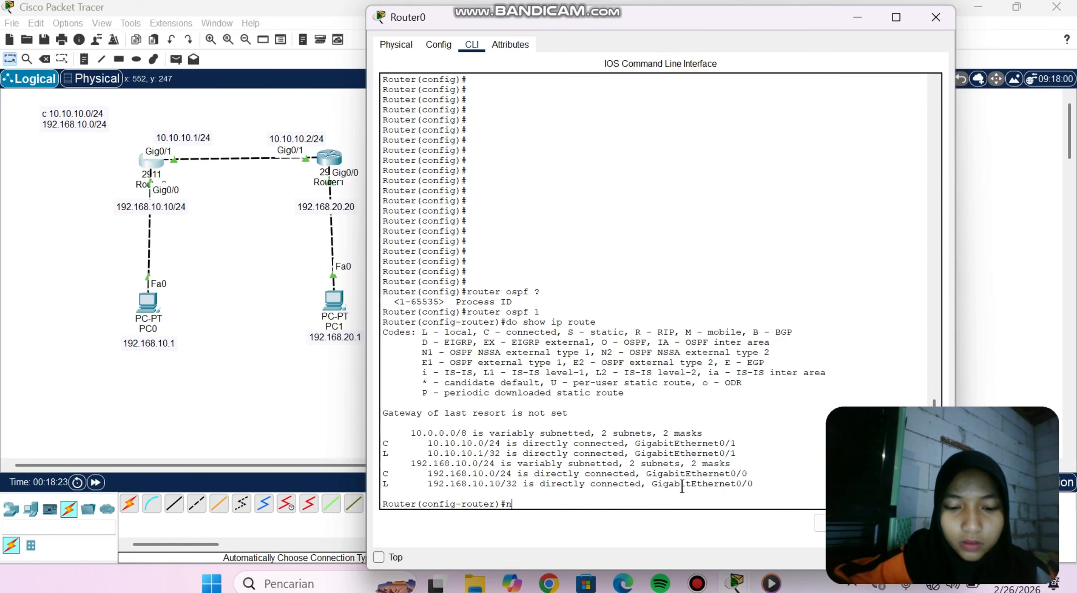
type("network")
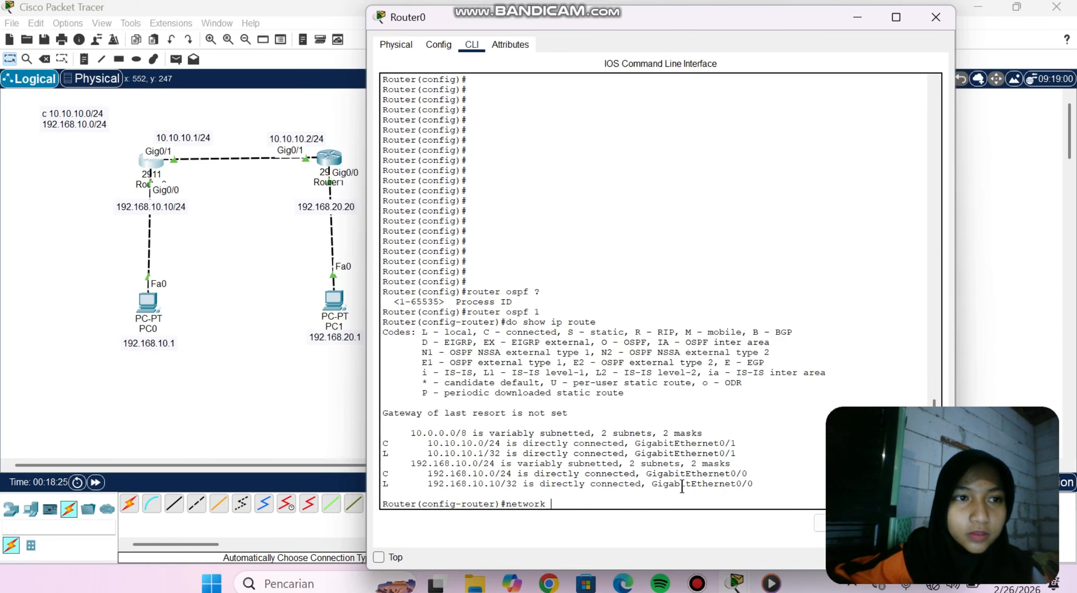
type(" 10.10.")
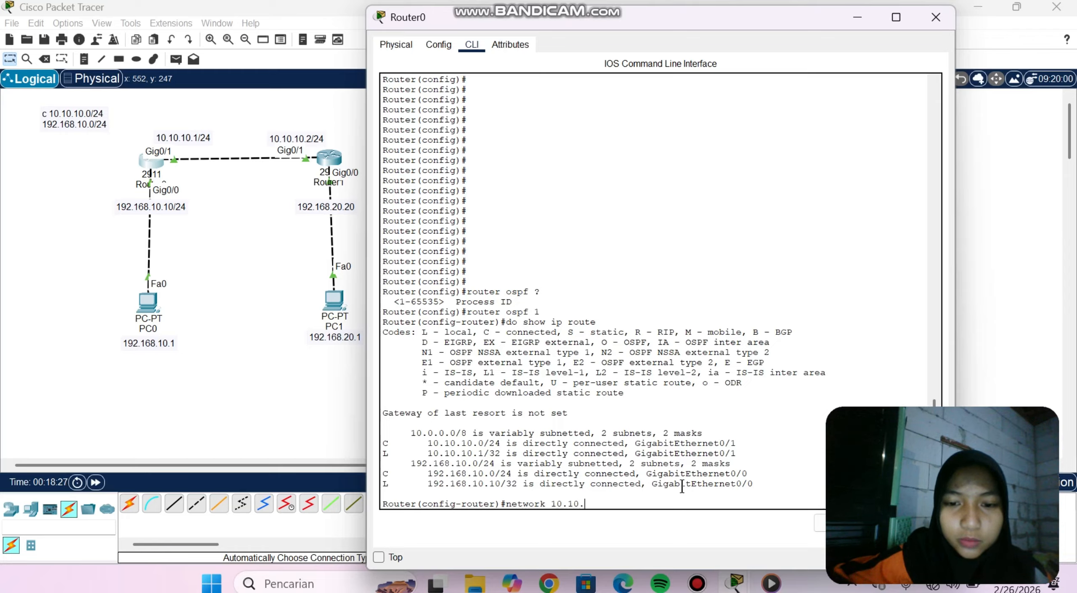
type("10.0")
key("Return")
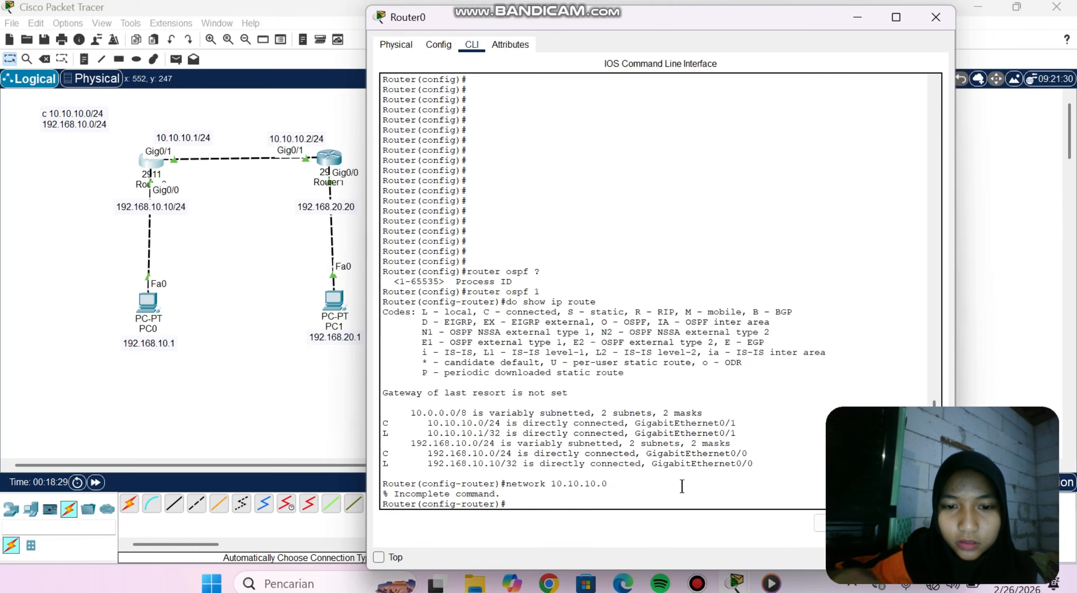
Leave Router0's OSPF configuration mode with exit and re-enter it with router ospf 1.
type("exit")
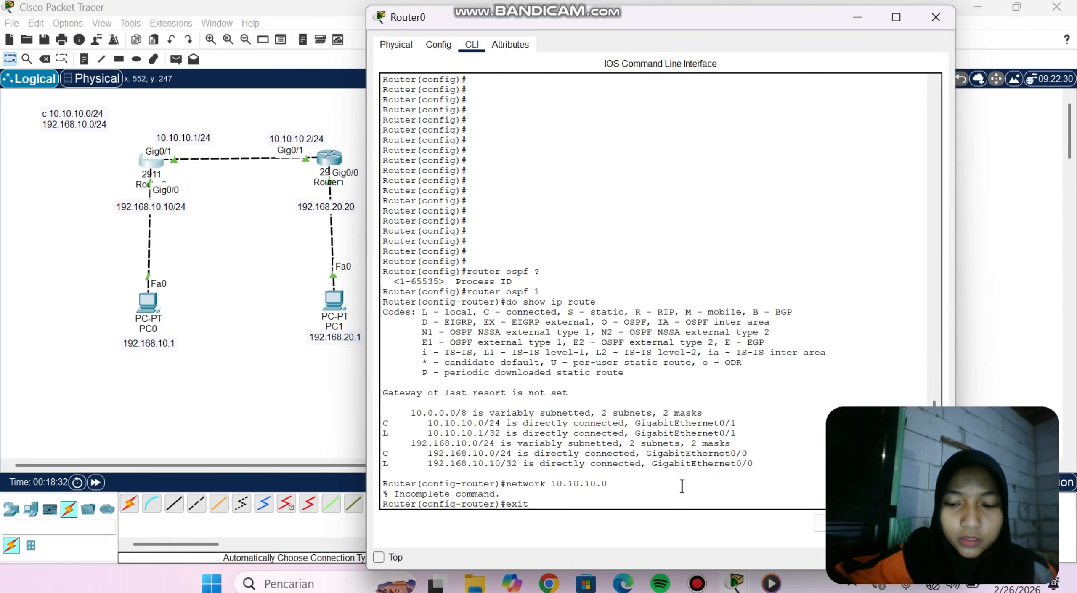
key("Return")
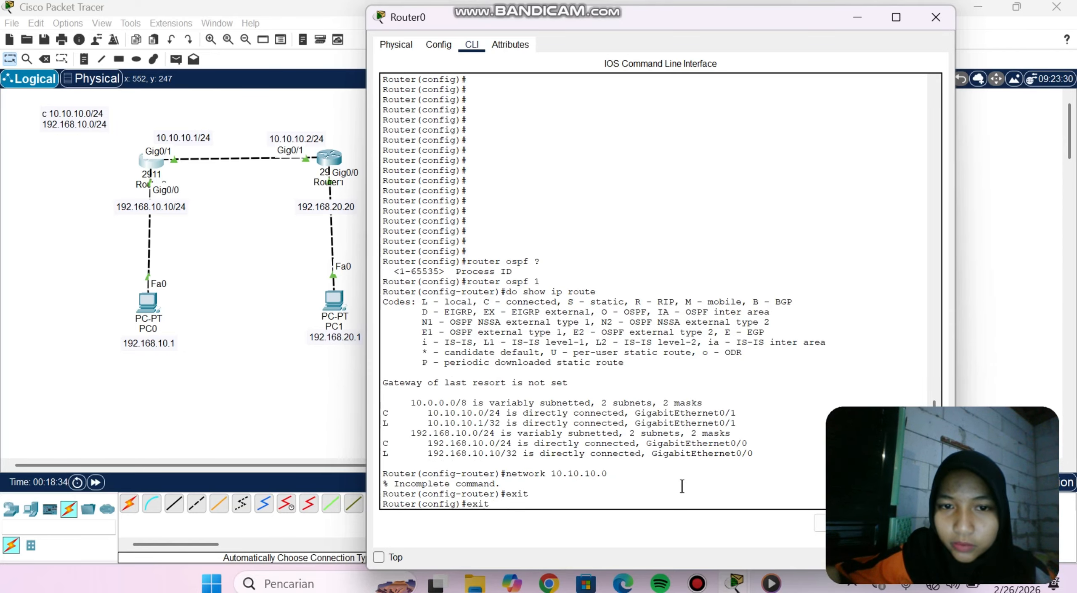
key("Up")
key("Up")
key("Up")
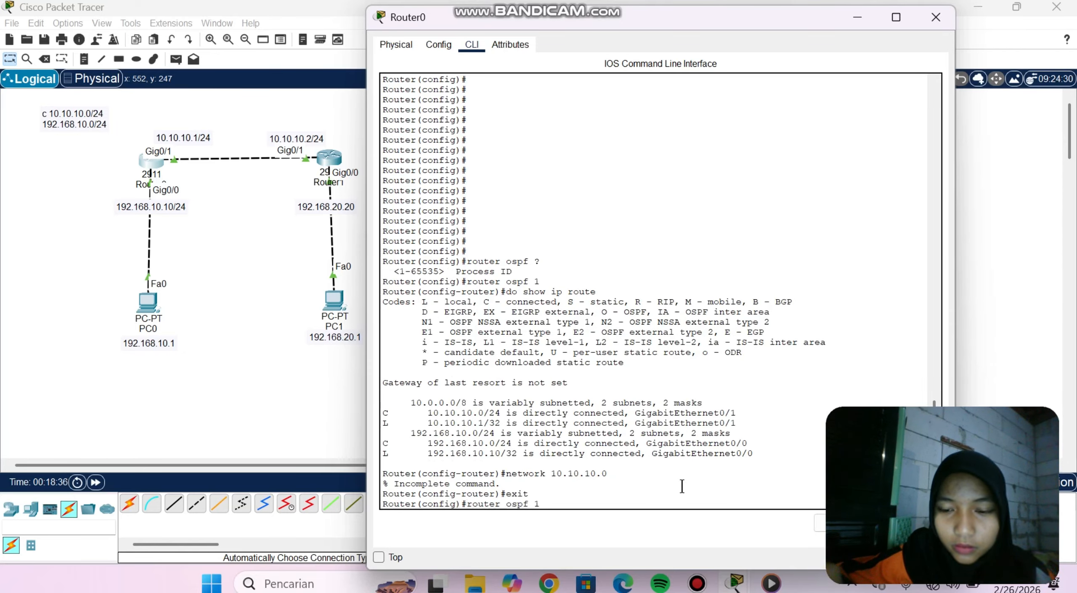
key("Return")
Enter network 10.10.10.0 with a trailing ? on Router0 to list the next required parameter, and highlight its description.
type("nfig-router)#n")
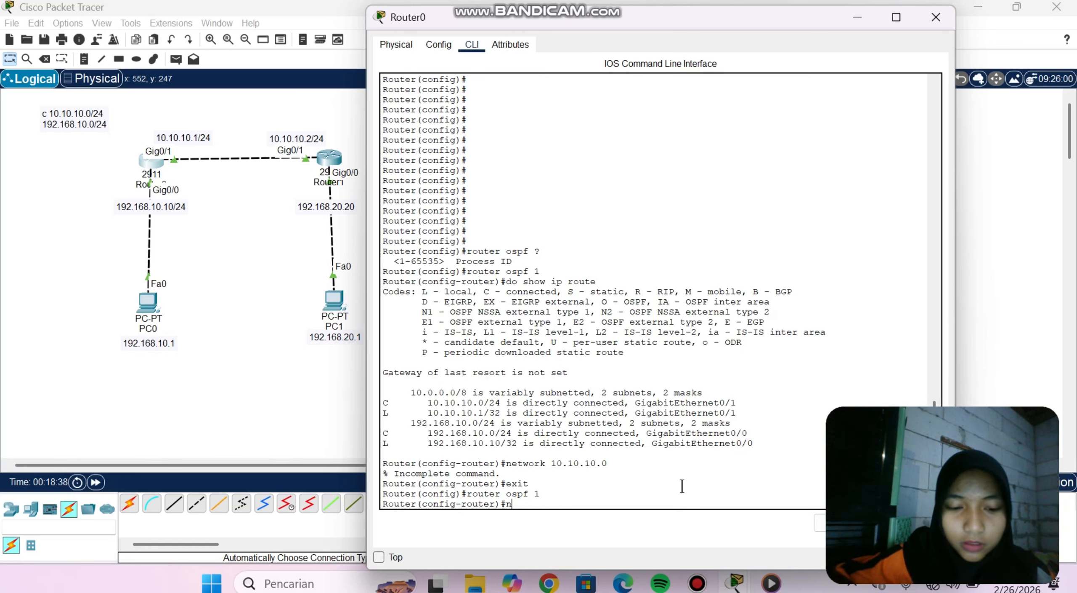
type("etwork 10.")
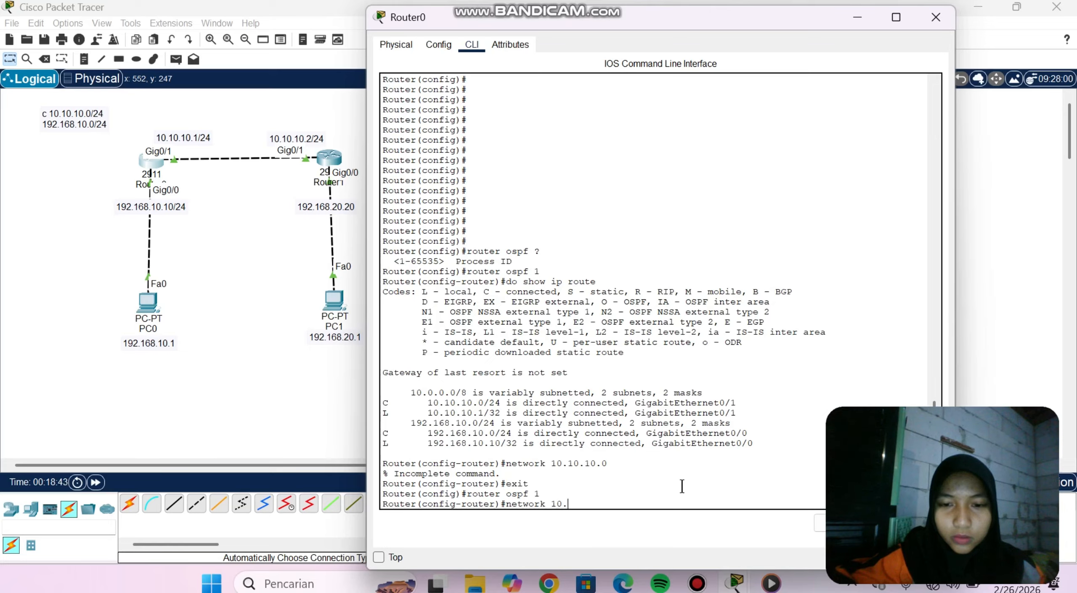
type("10.10.0")
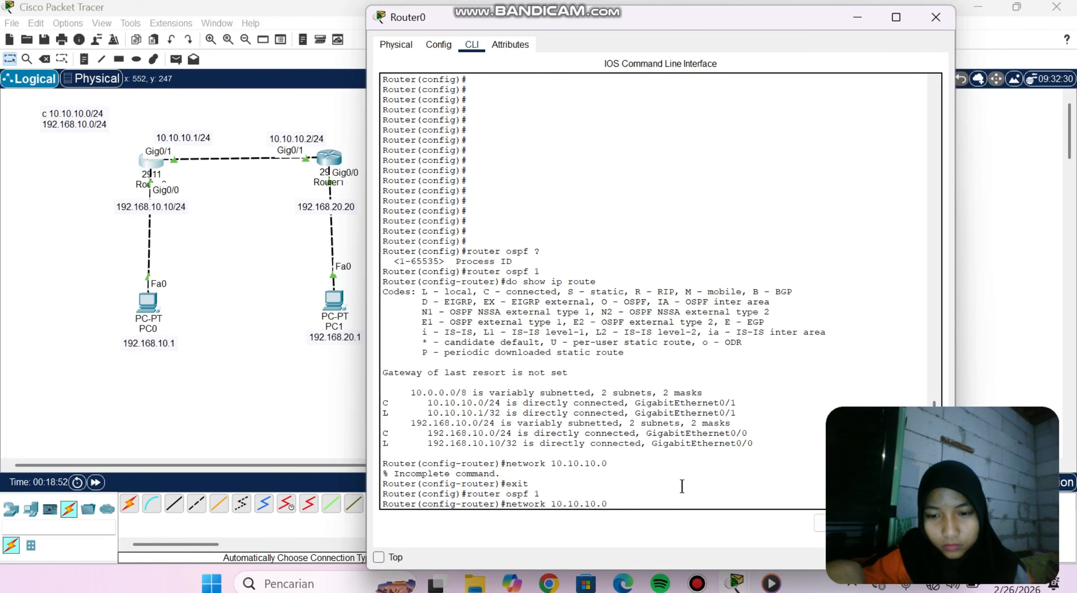
type("?")
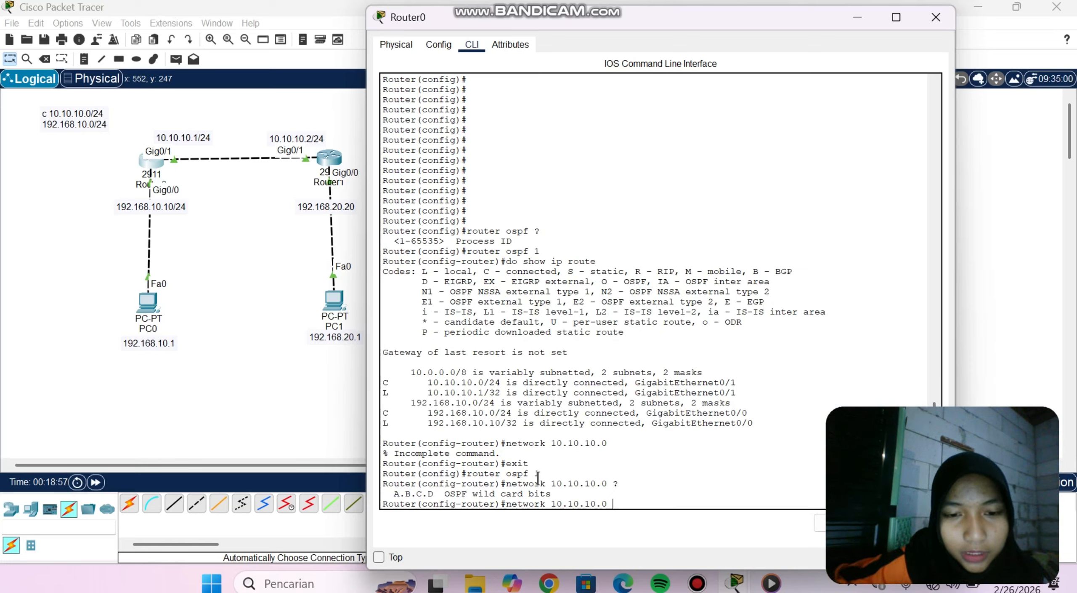
double_click(447, 487)
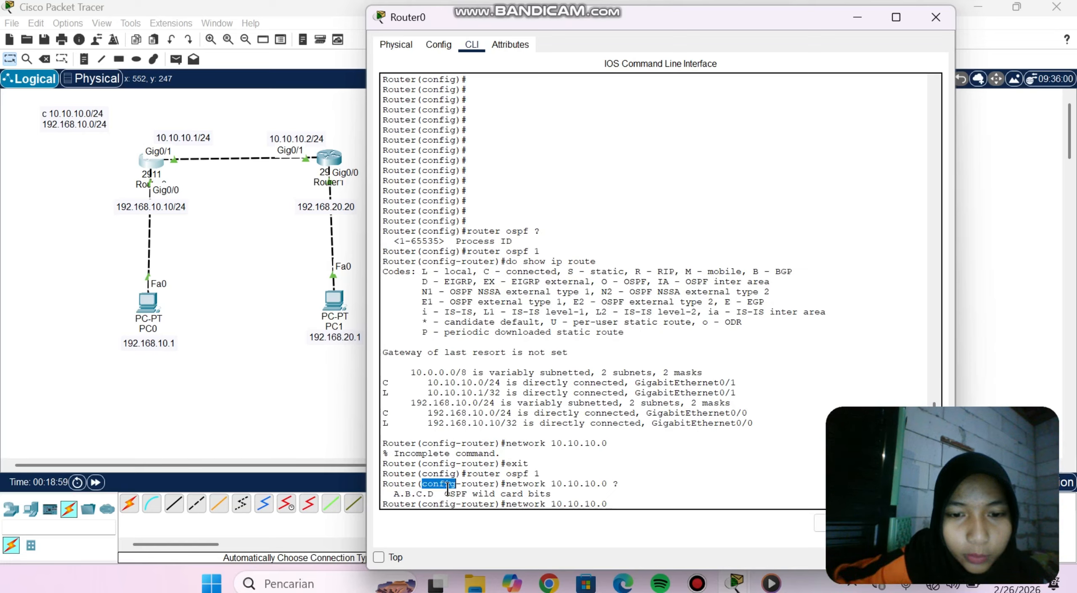
left_click_drag(445, 493, 556, 497)
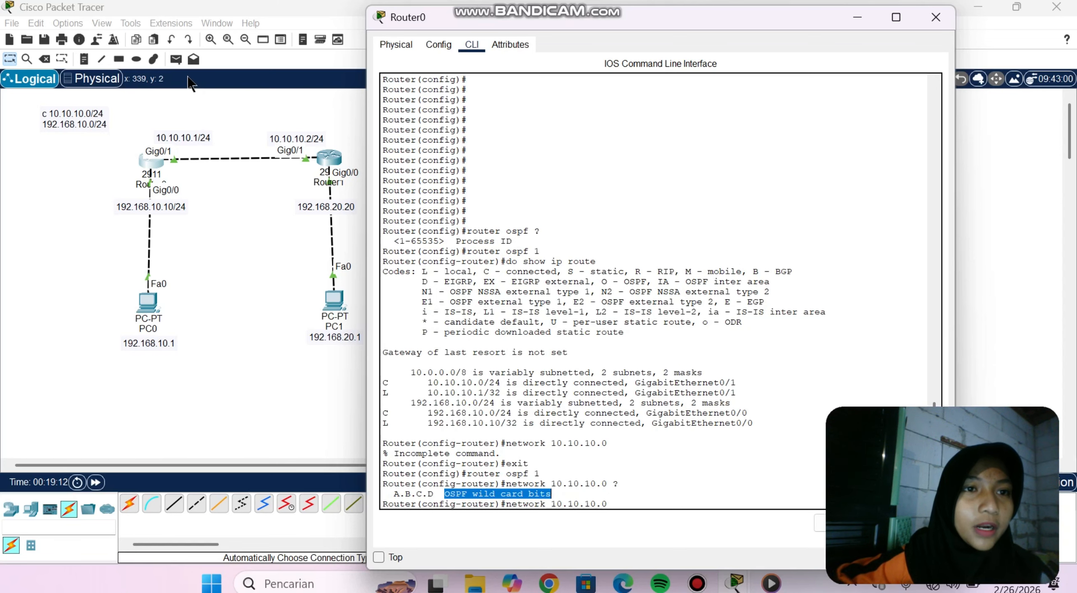
Place a text note reading 255.255.255.0 in the empty space above the link between the two routers.
left_click(84, 59)
left_click(215, 105)
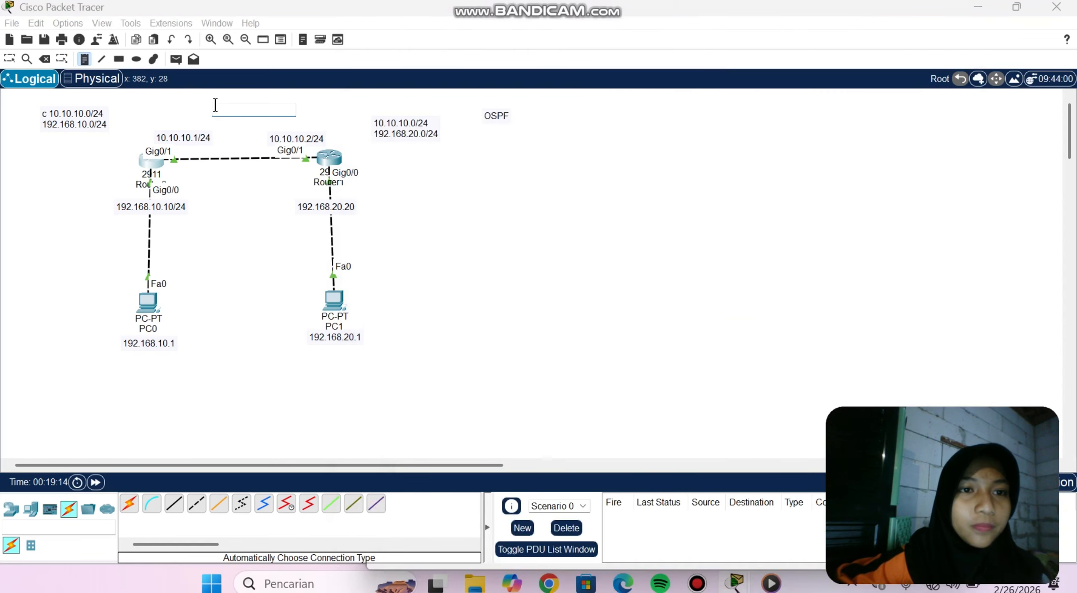
type("255")
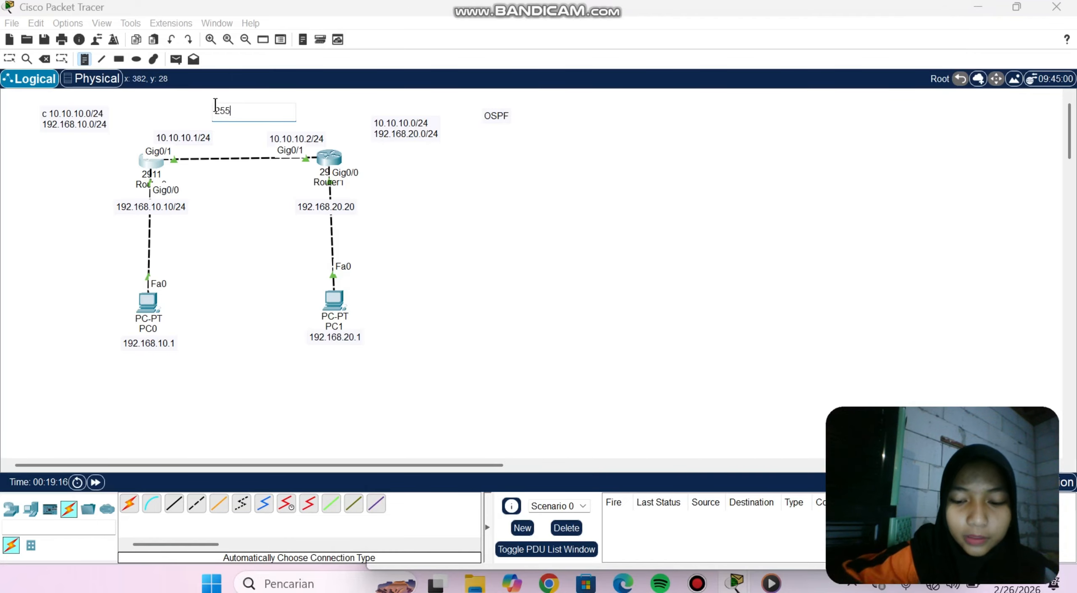
type(".255.25")
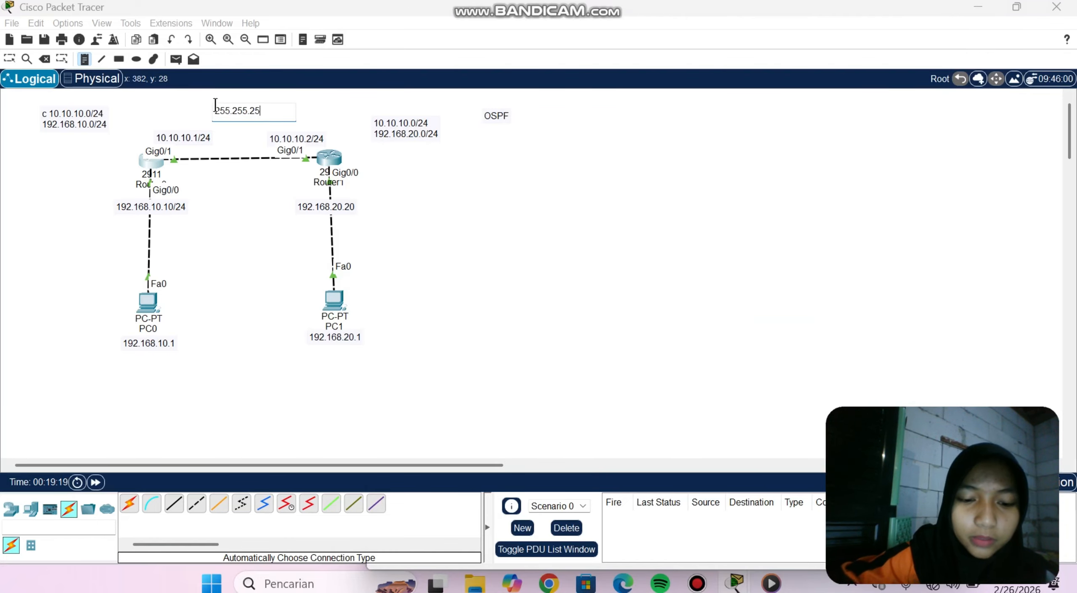
type("5.0")
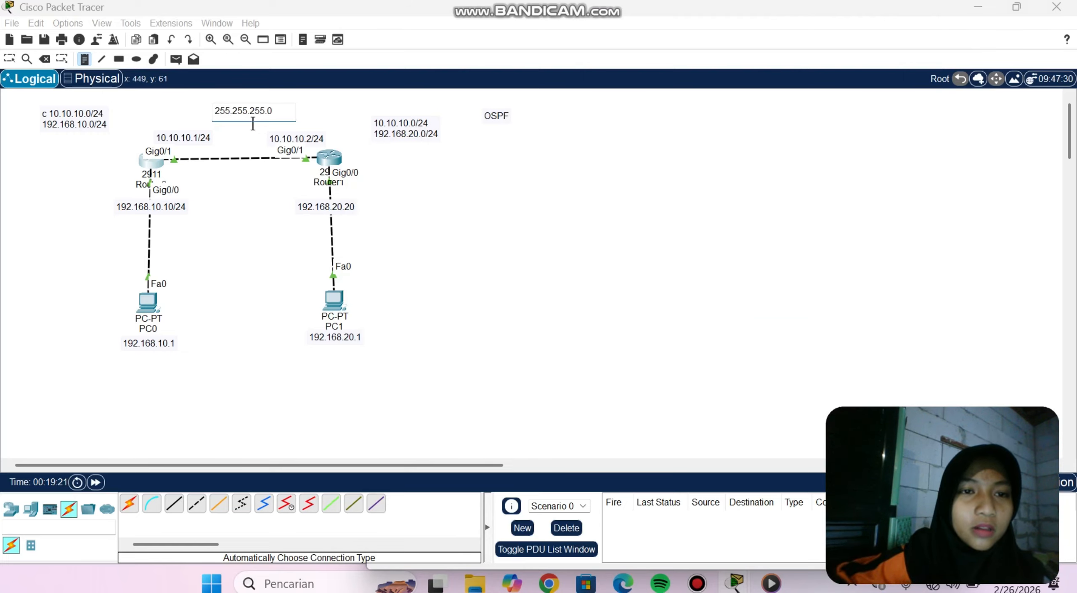
Add a 255.255.255.255 note, and stack both mask notes beside Router0's network list with 255.255.255.0 underneath.
left_click(214, 123)
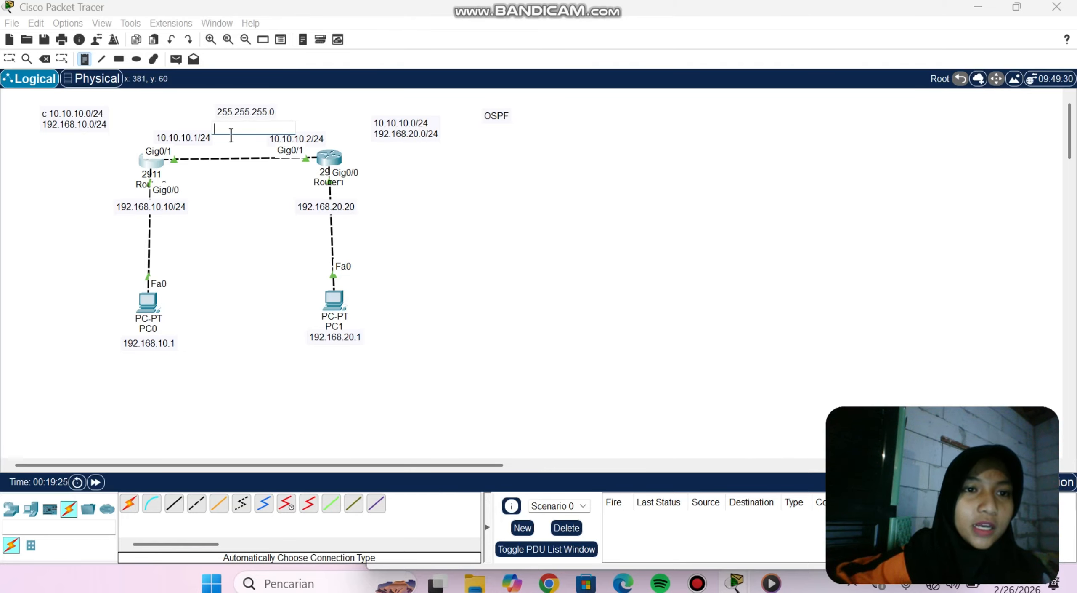
type("255")
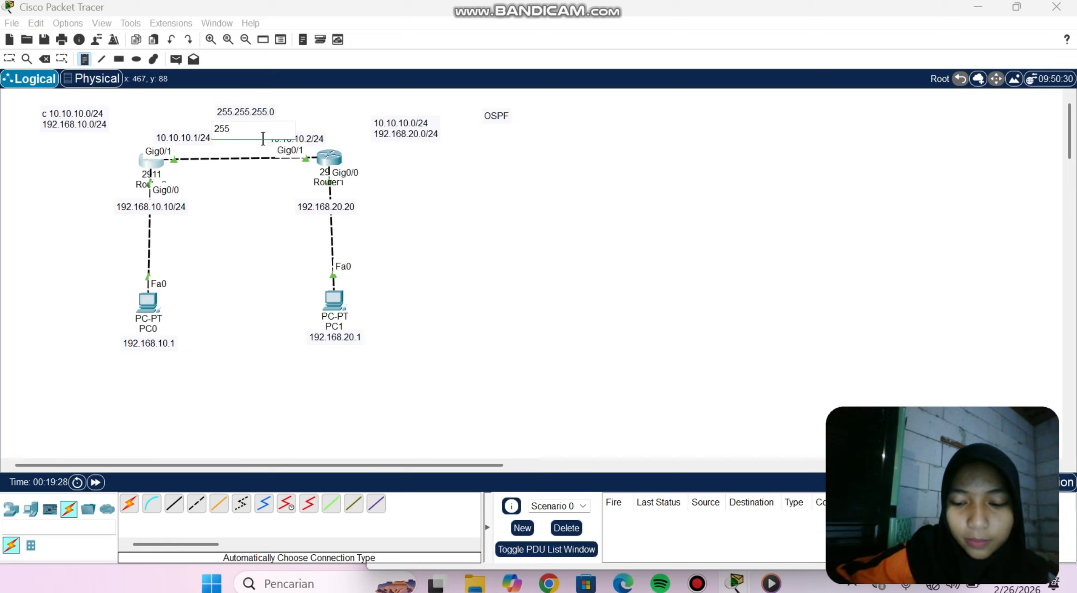
type(".255.255.255")
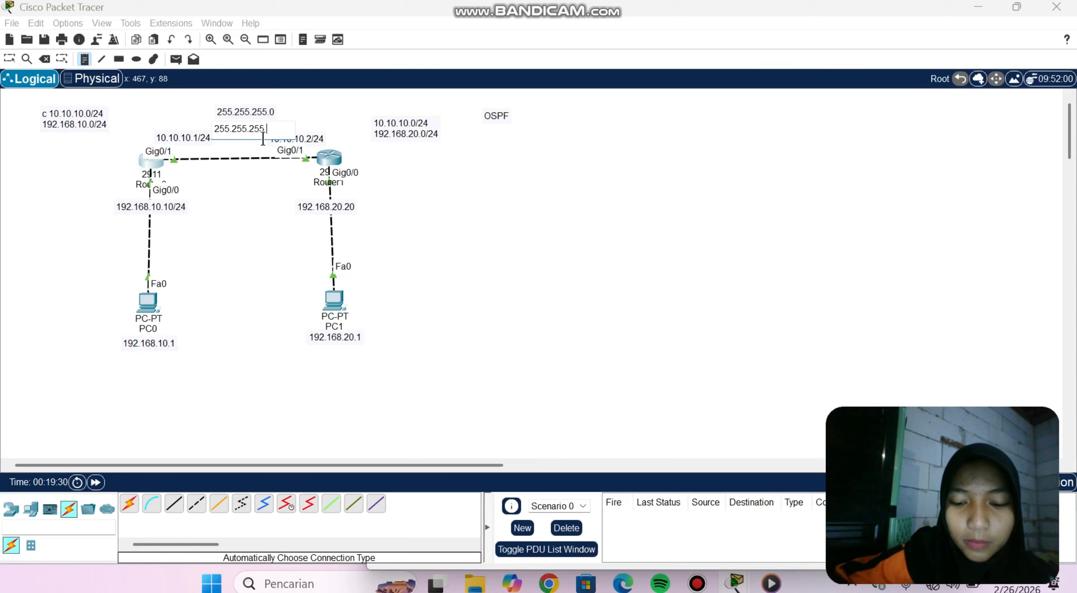
left_click(10, 59)
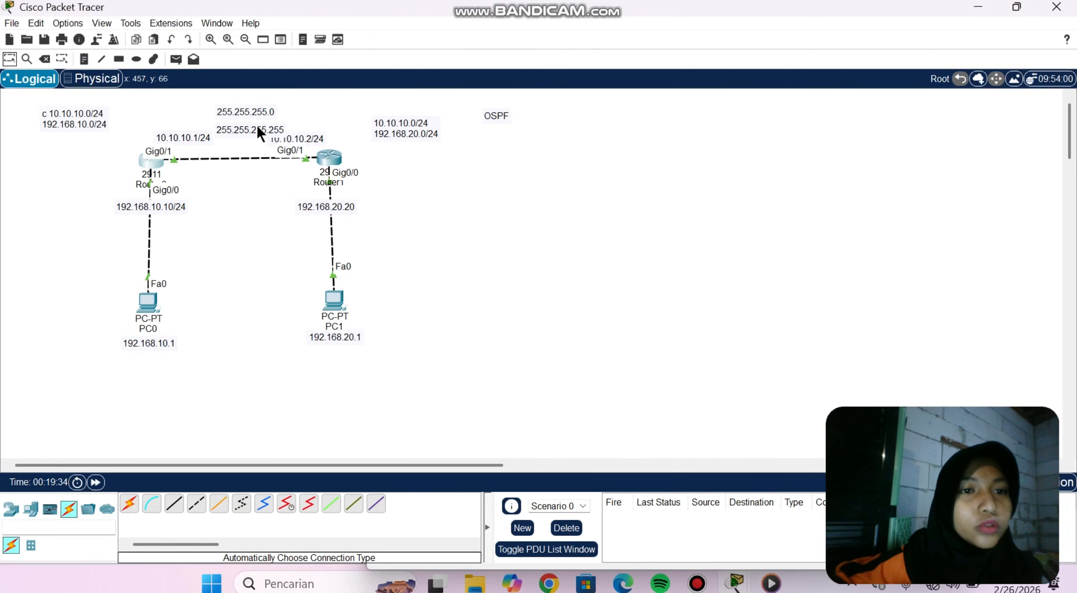
left_click_drag(257, 127, 174, 108)
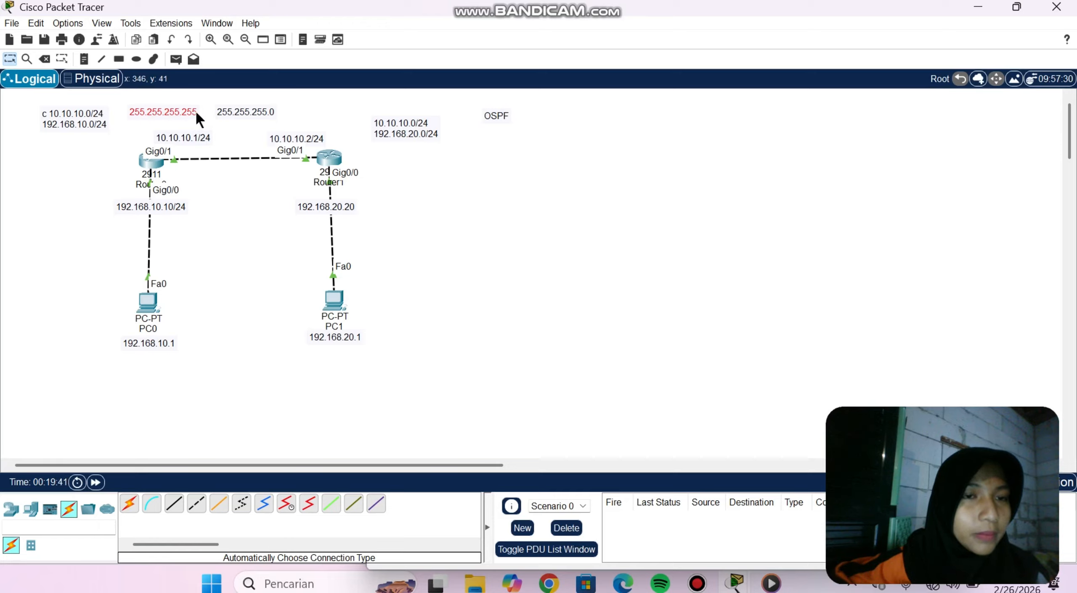
left_click_drag(236, 109, 147, 125)
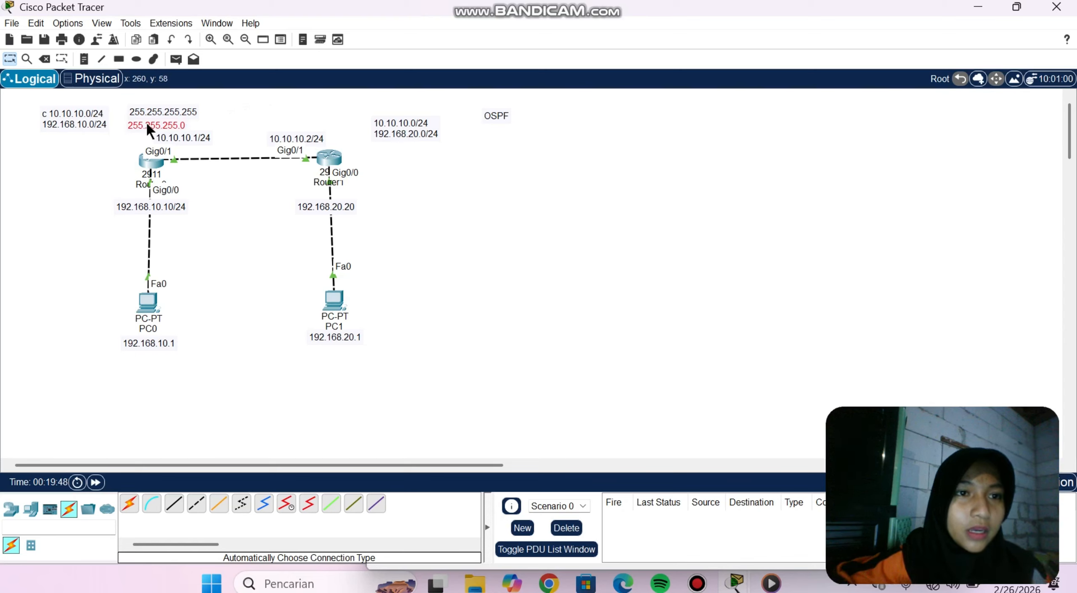
Place a text note with the wildcard mask 0.0.0.255 near the mask notes and move it slightly up, above Router1's 10.10.10.2/24 label.
left_click(84, 59)
left_click(217, 111)
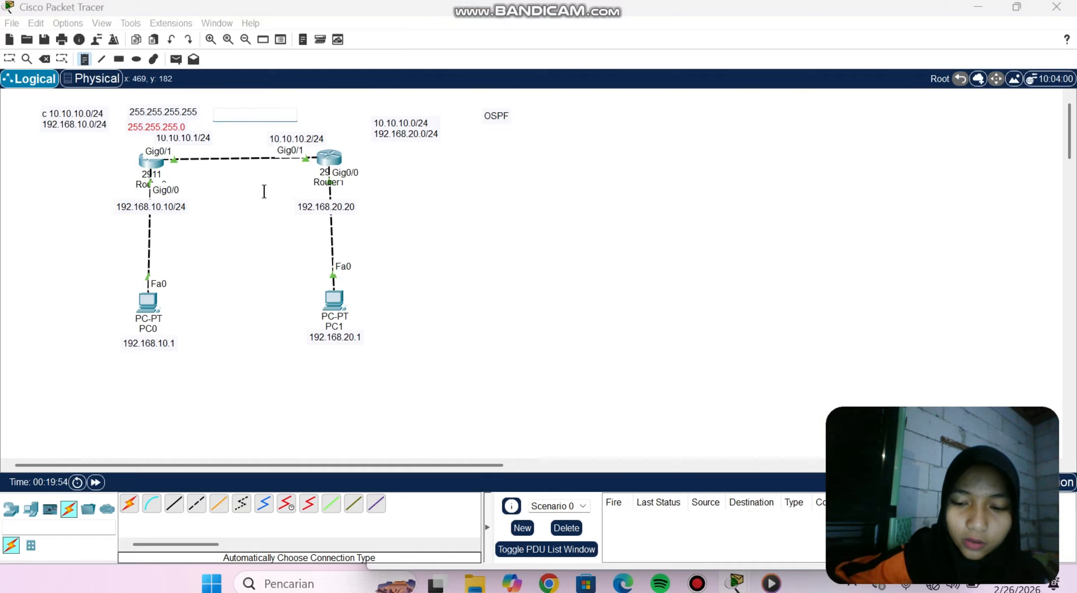
type("0/")
type(".")
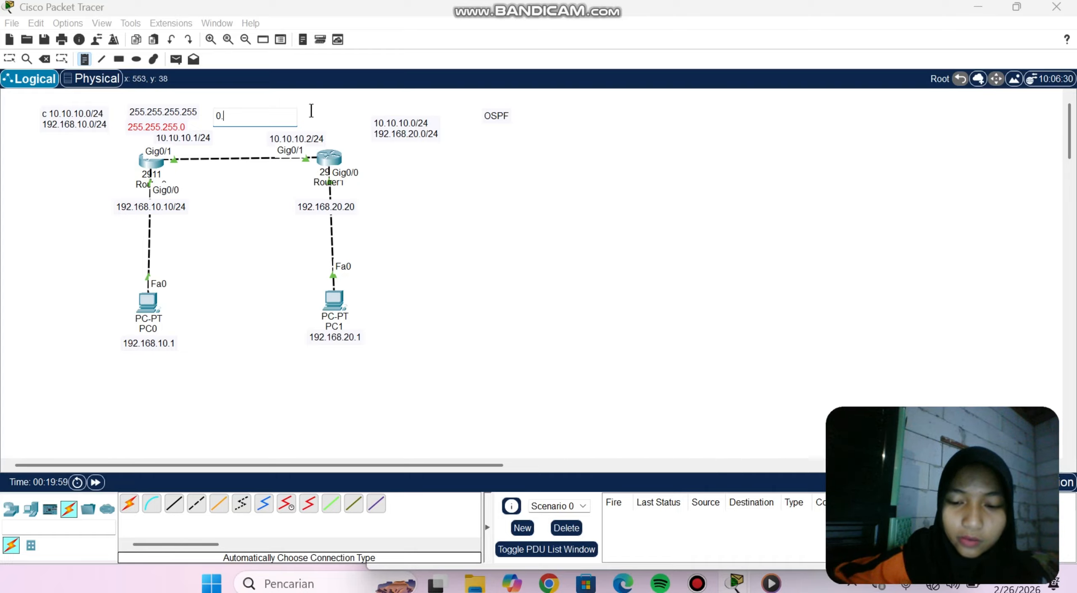
type("0.")
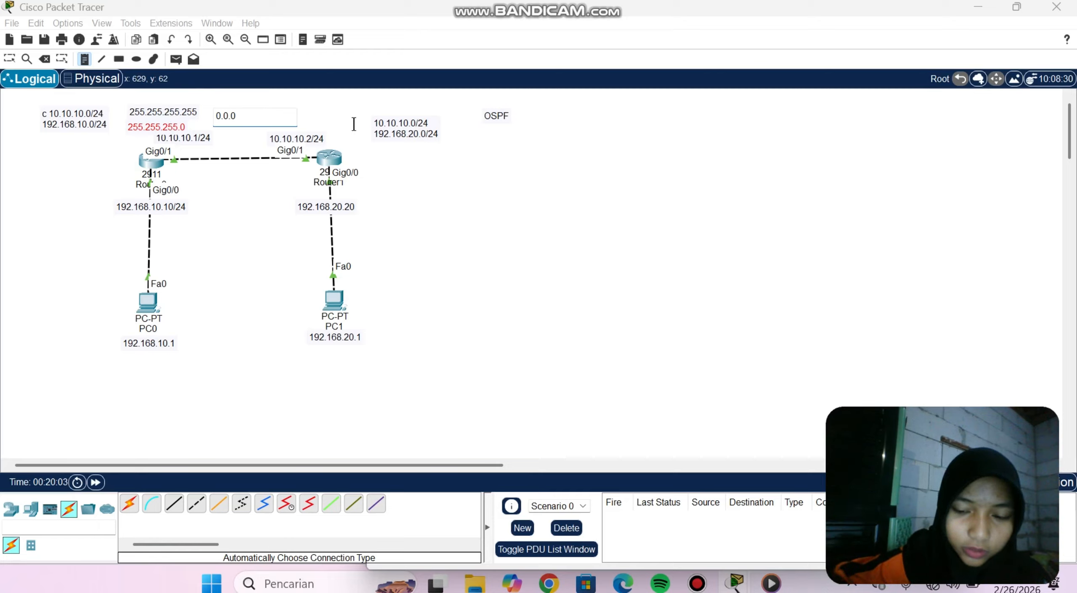
type("0.")
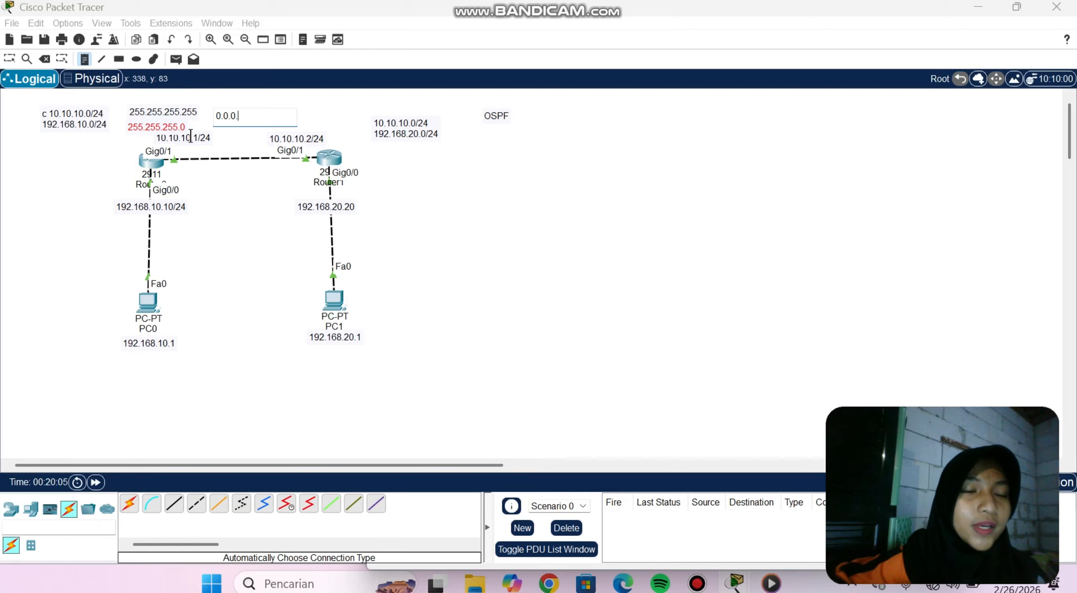
type("255")
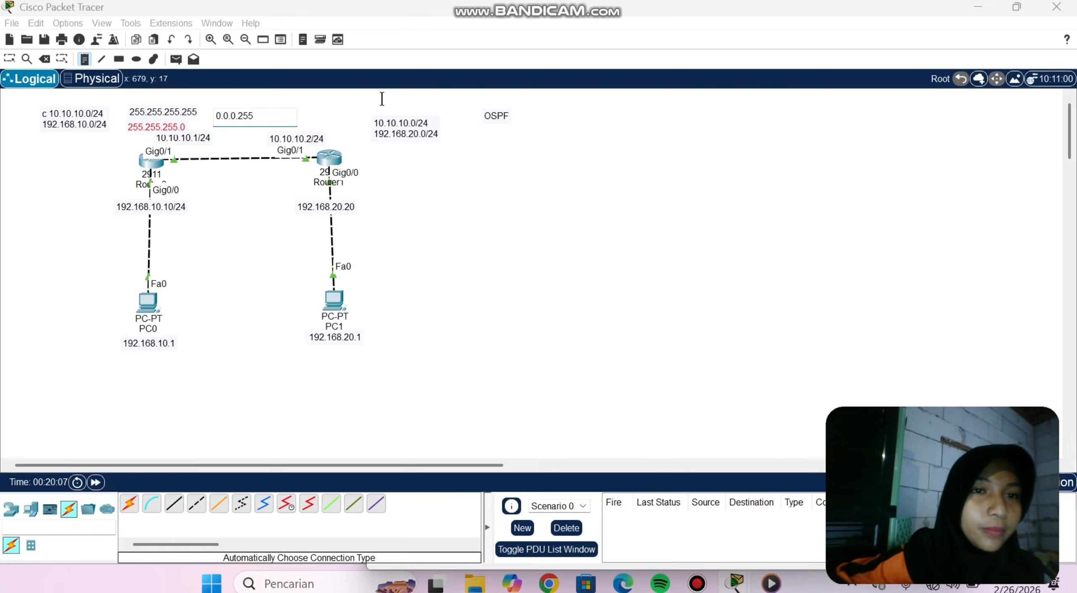
left_click(10, 59)
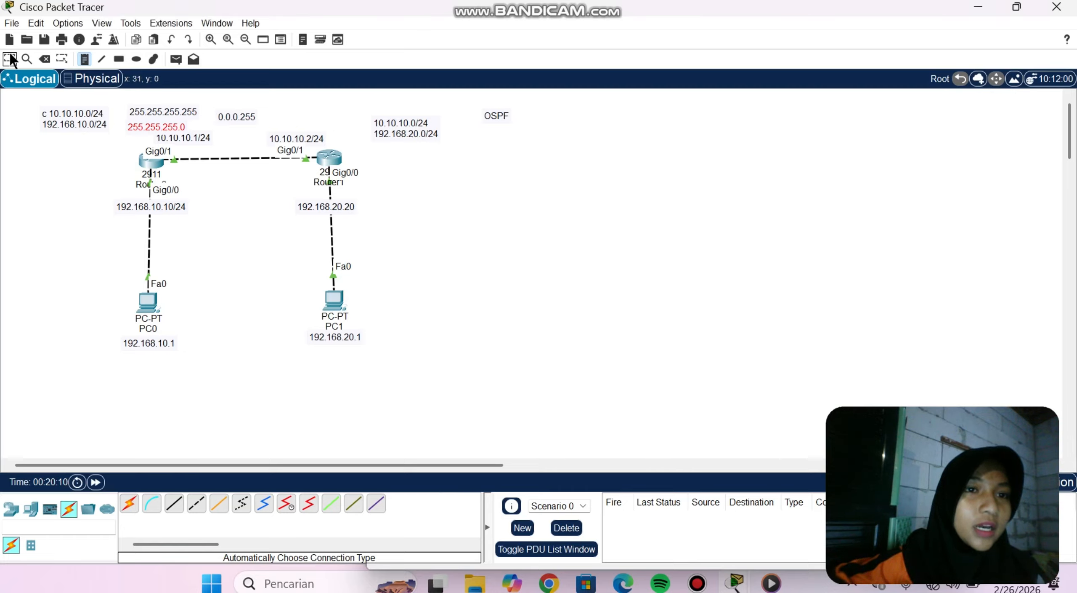
left_click_drag(247, 116, 279, 103)
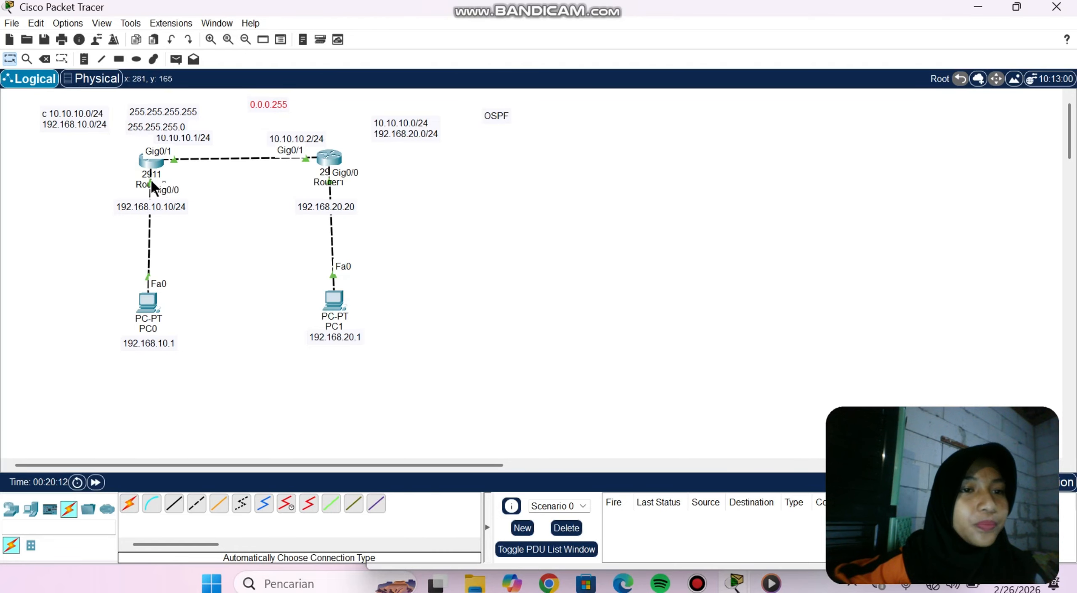
On Router0, look up the parameter after wildcard 0.0.0.255 with ?, and run network 10.10.10.0 0.0.0.255 area 0.
left_click(150, 164)
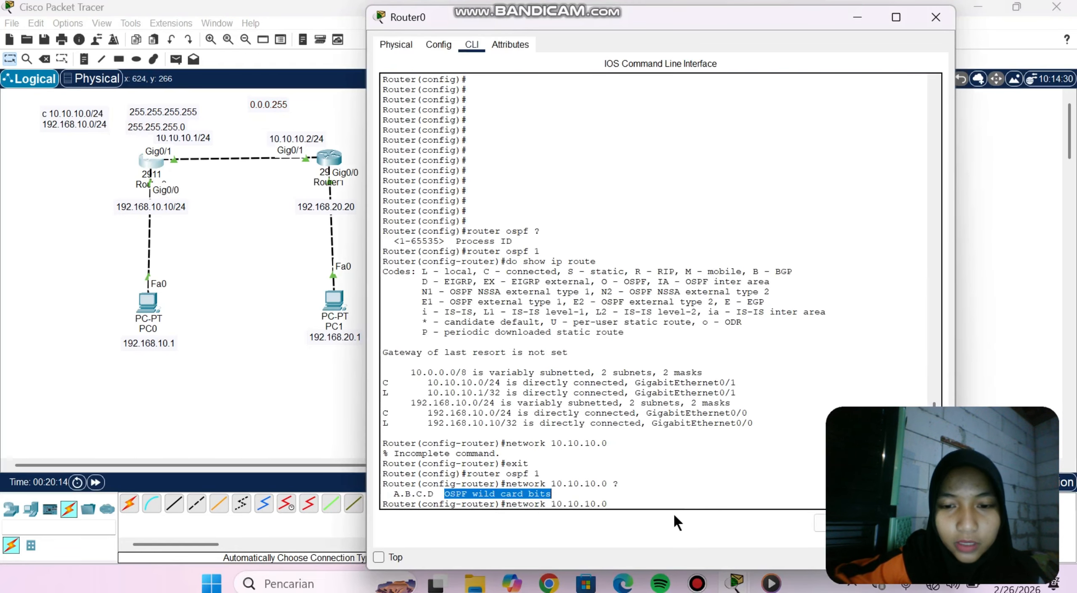
left_click(662, 503)
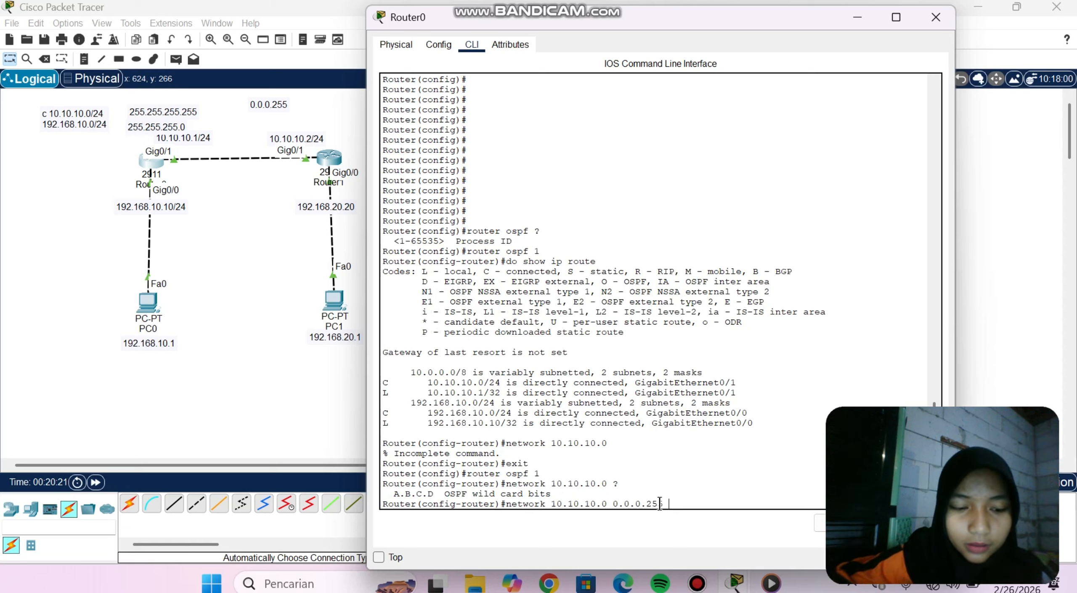
type("0.0.0.255 ?")
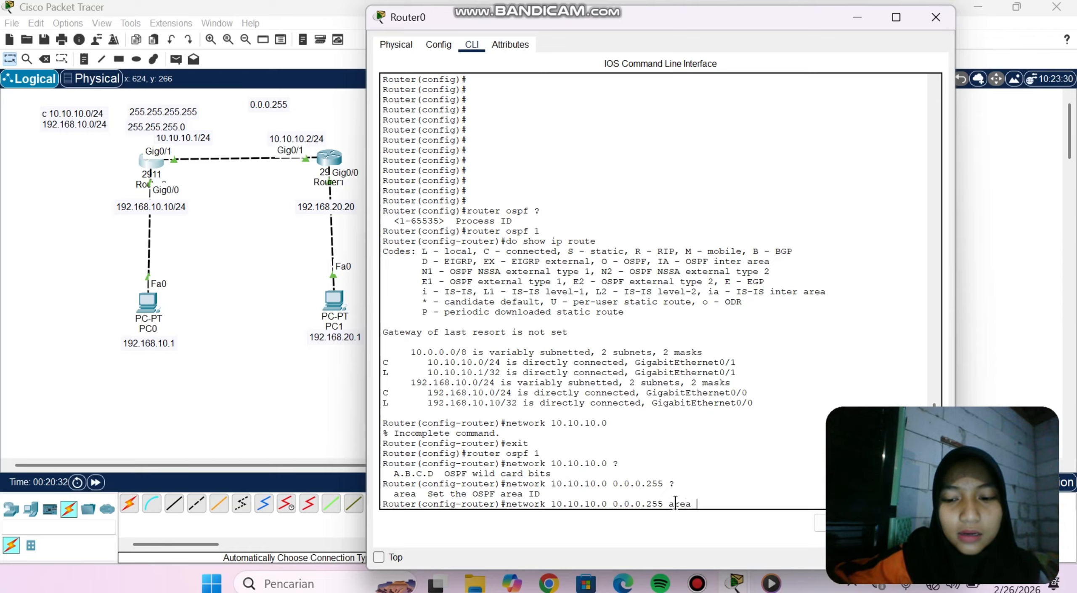
key("Return")
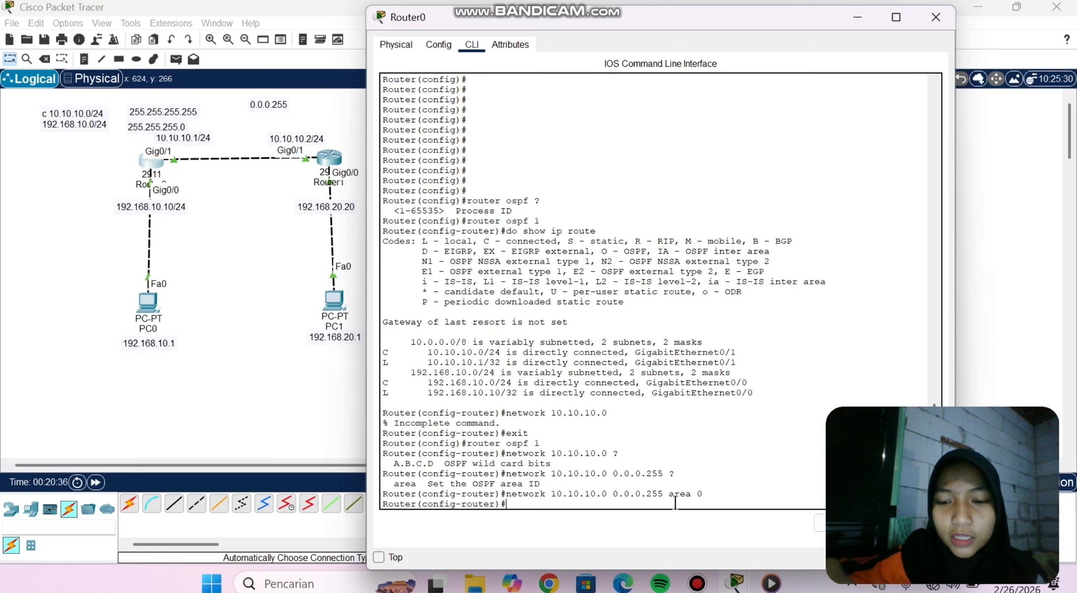
Reuse the previous command to run network 192.168.10.0 0.0.0.255 area 0 on Router0, and minimize its window.
key("Up")
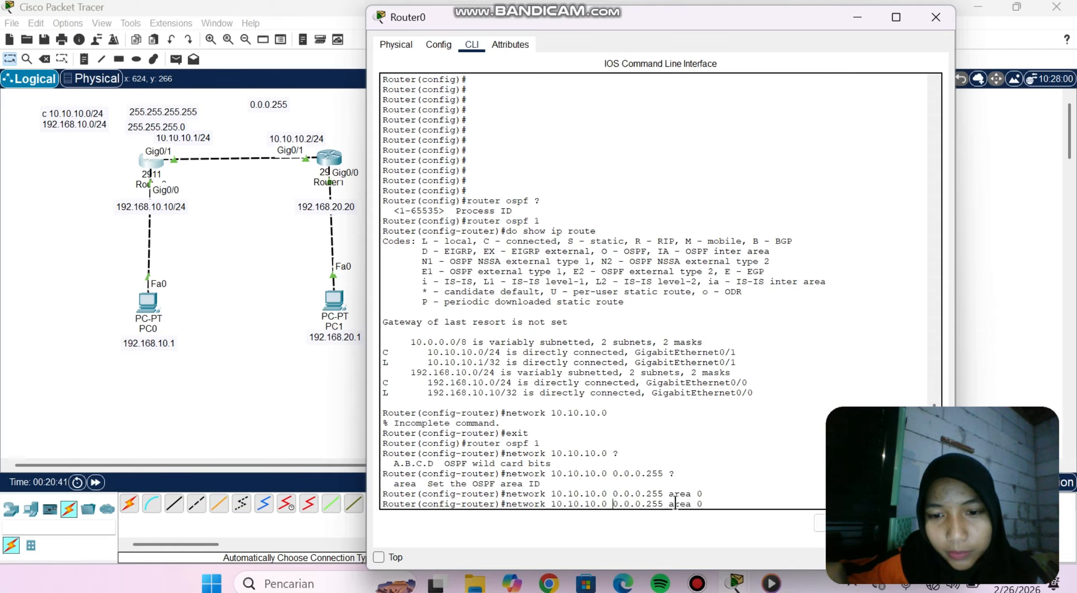
key("BackSpace")
key("BackSpace")
key("BackSpace")
key("BackSpace")
key("BackSpace")
key("BackSpace")
key("BackSpace")
key("BackSpace")
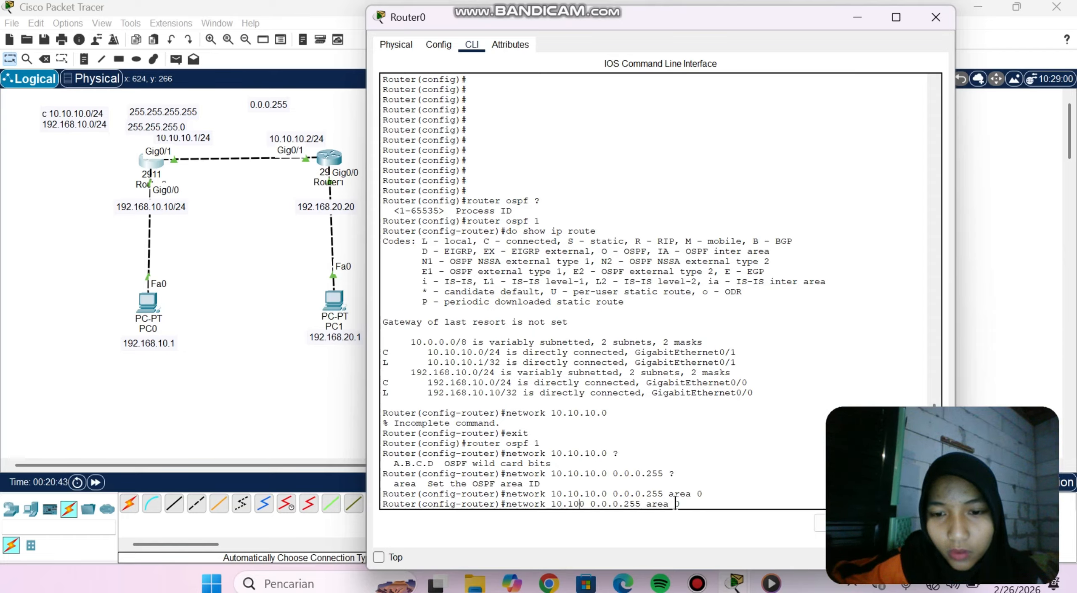
type("192.168.10")
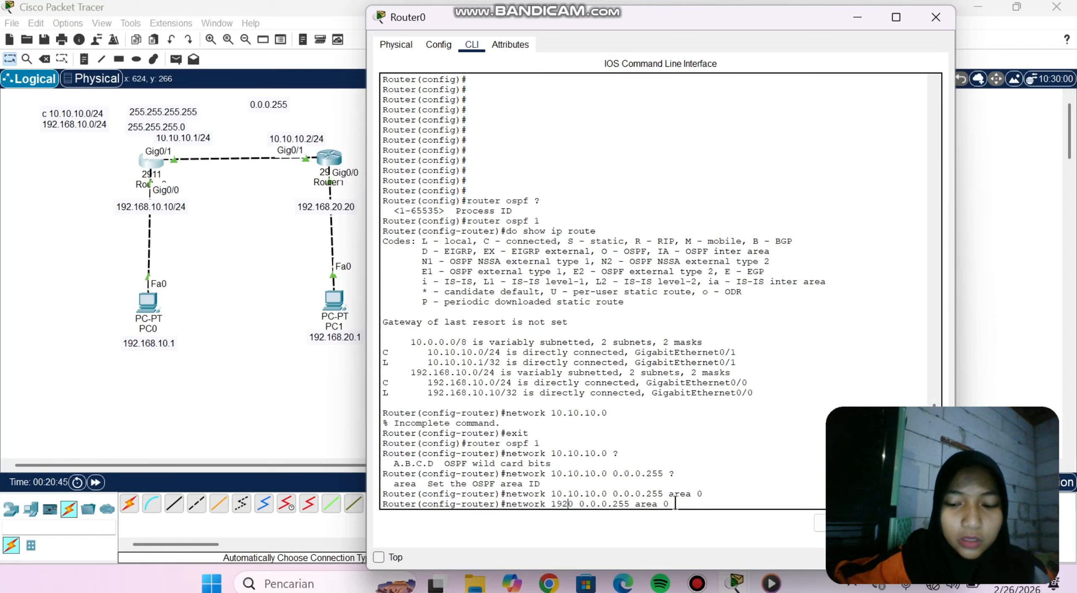
type(".0")
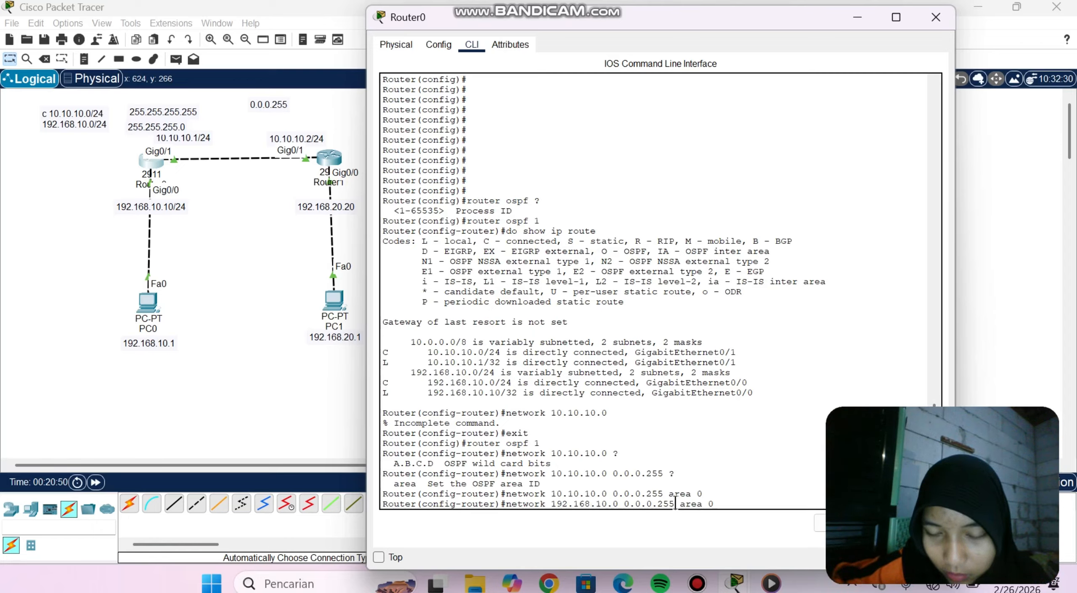
key("Return")
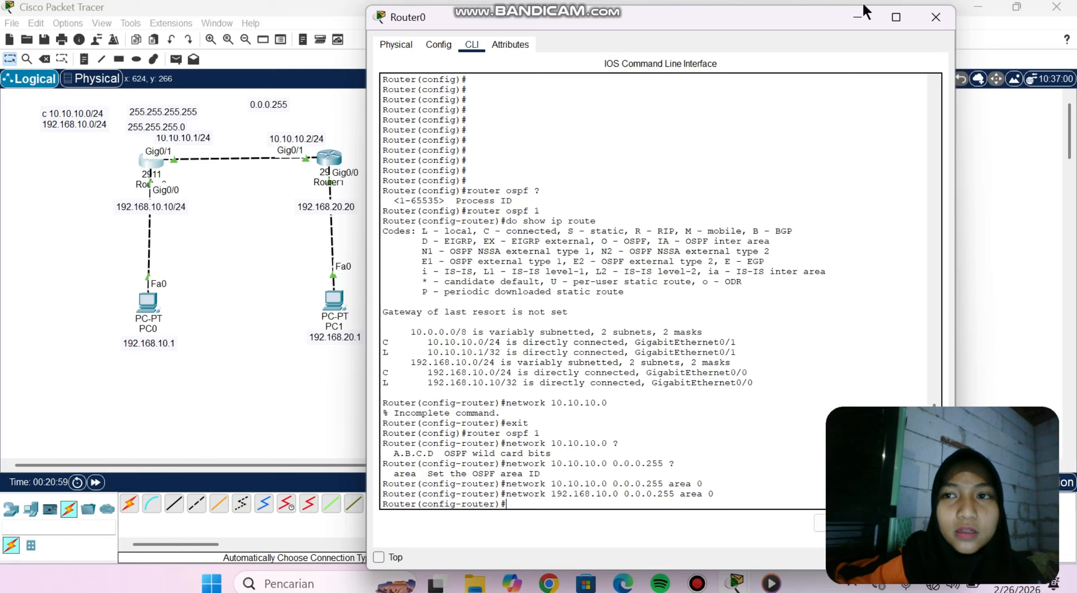
left_click(857, 21)
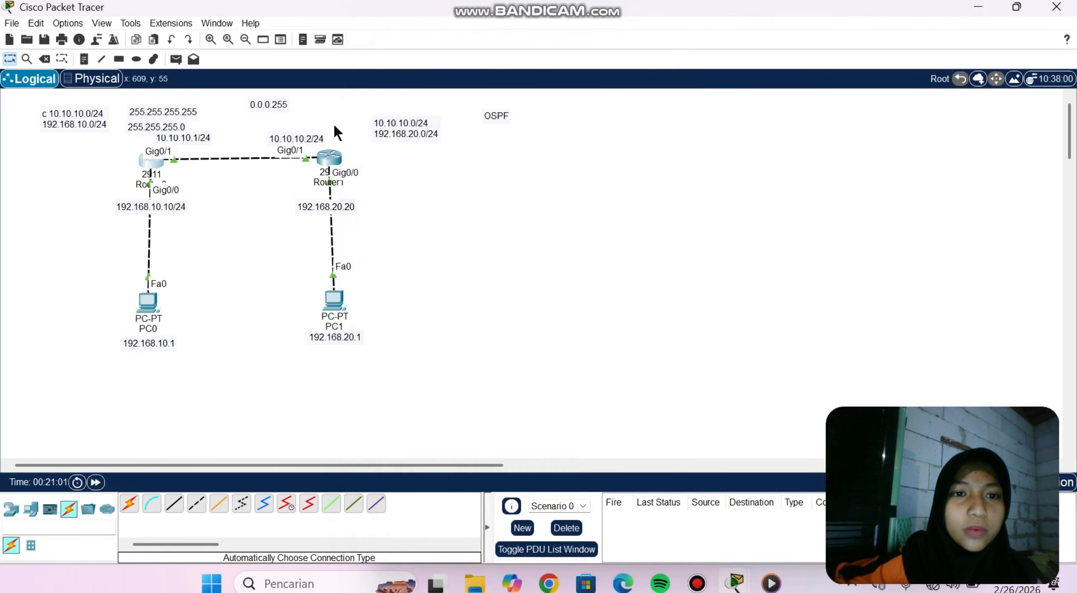
Open Router1's command line and enter global configuration mode with conf t.
left_click(328, 157)
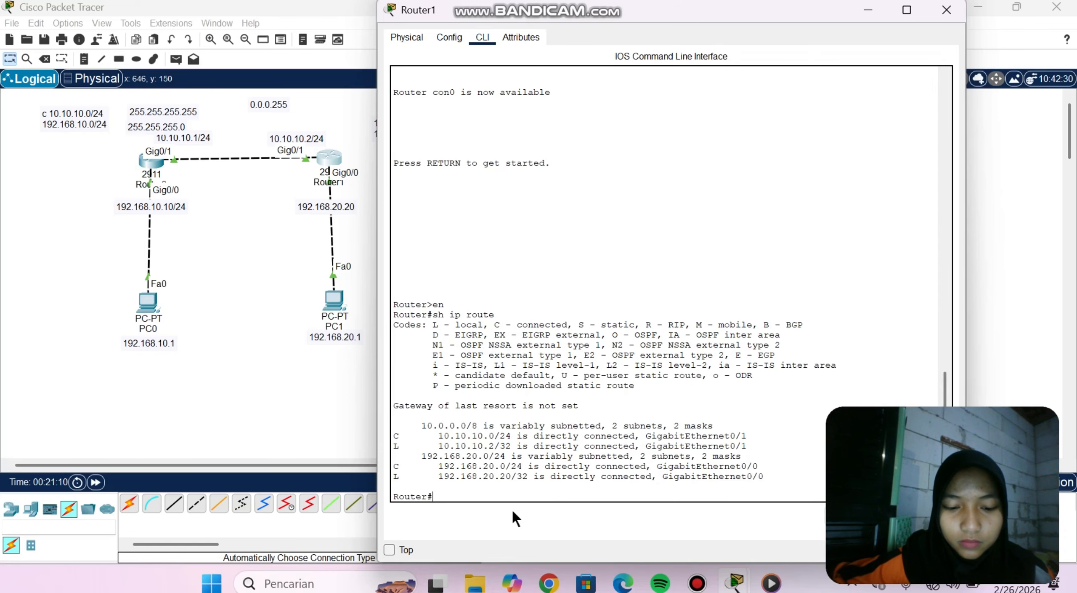
type("conf t")
key("Return")
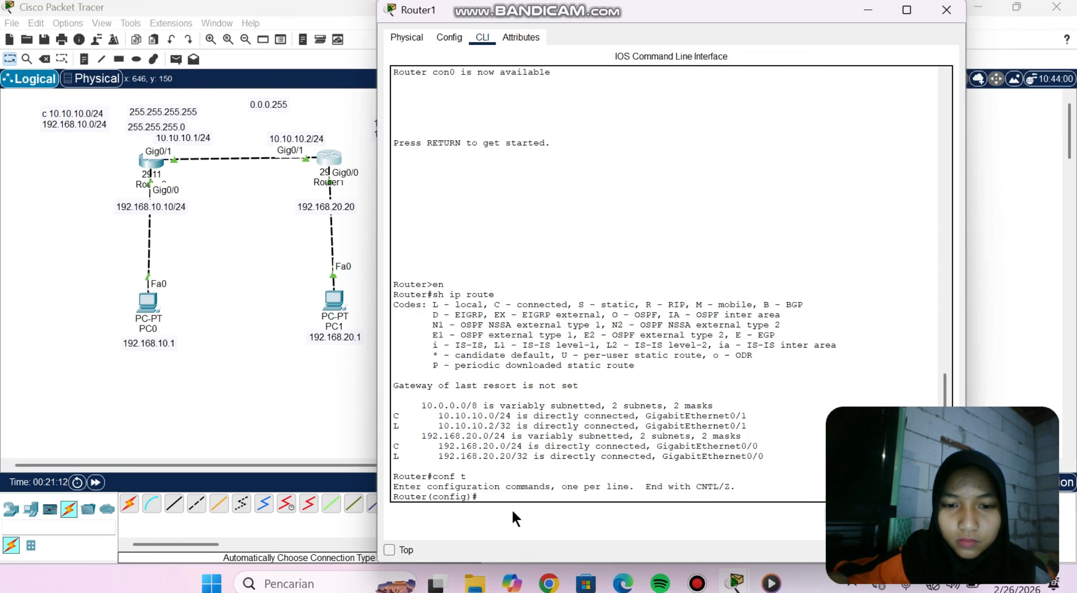
Start OSPF process 2 on Router1 with router ospf 2.
type("router")
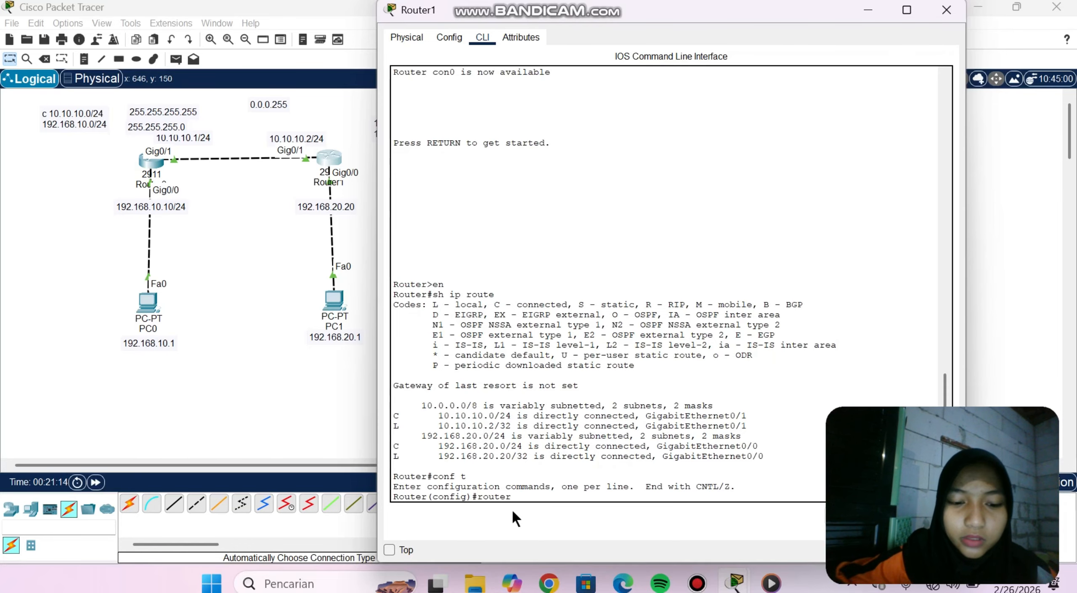
type(" ospf")
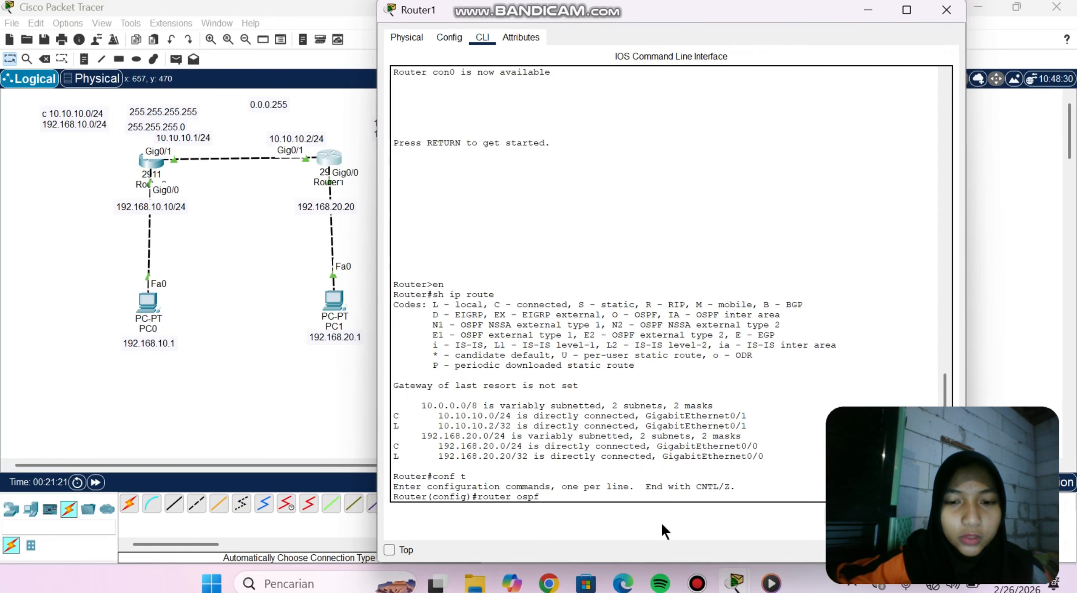
type(" 2")
key("Return")
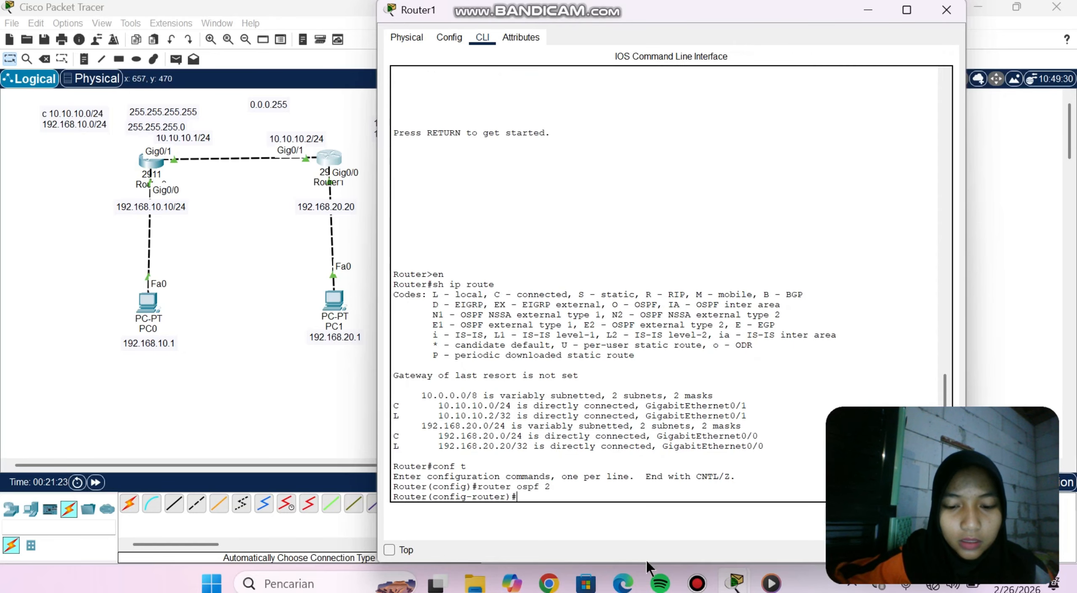
Begin a network command on Router1, and move the note listing 10.10.10.0/24 and 192.168.20.0/24 between the two routers, above their link.
type("ne")
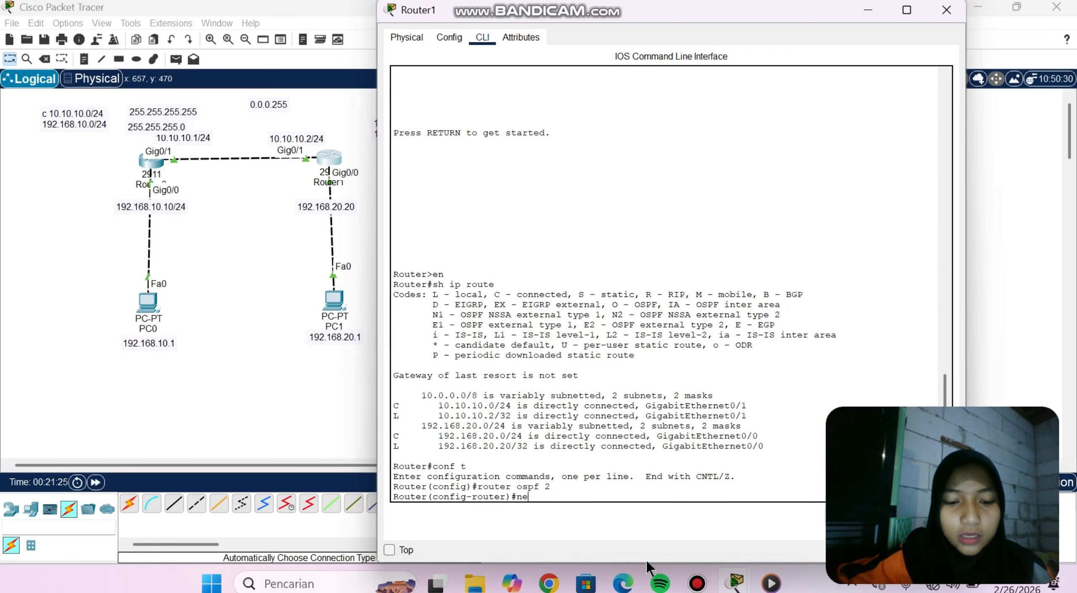
type("twork")
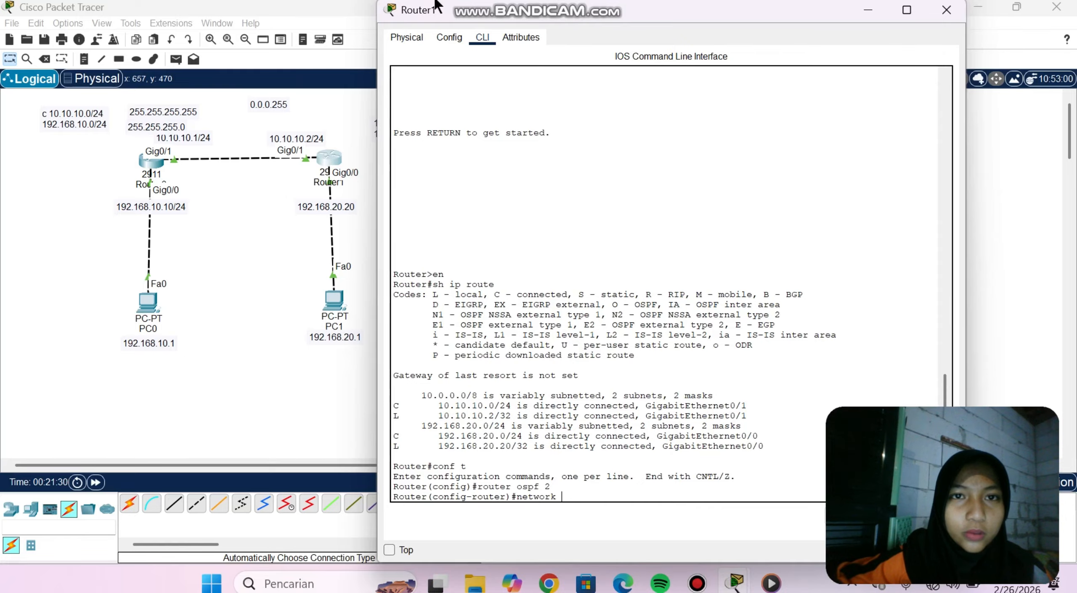
left_click(351, 92)
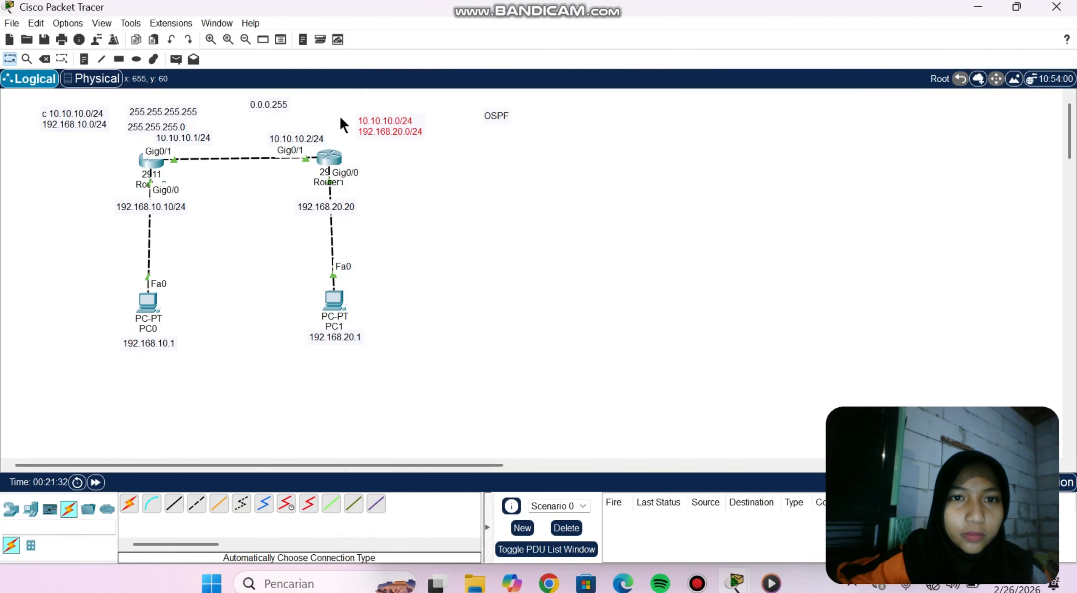
left_click_drag(340, 118, 235, 130)
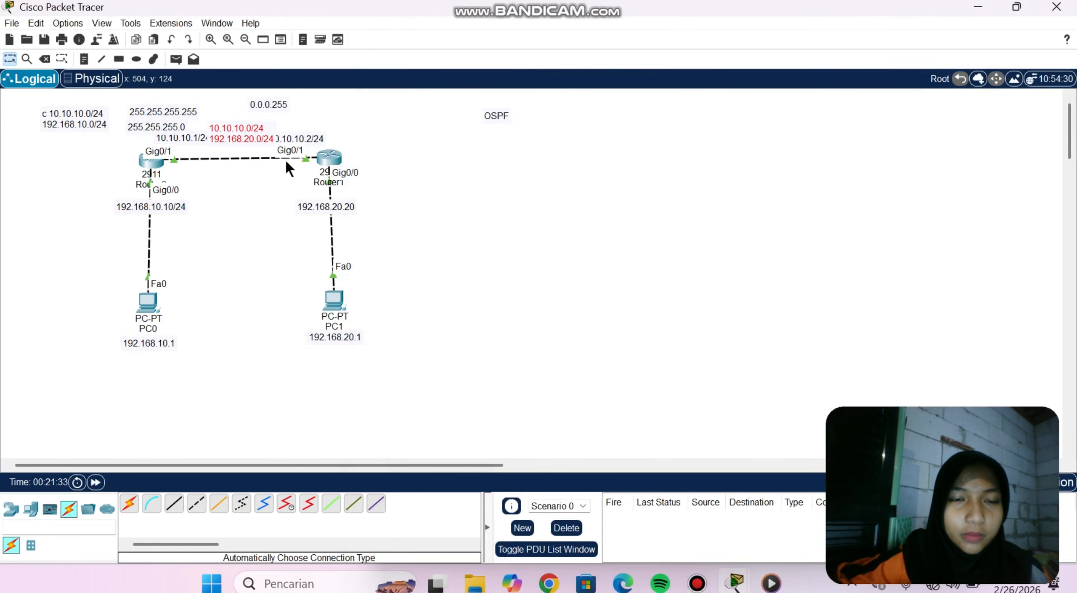
left_click(324, 162)
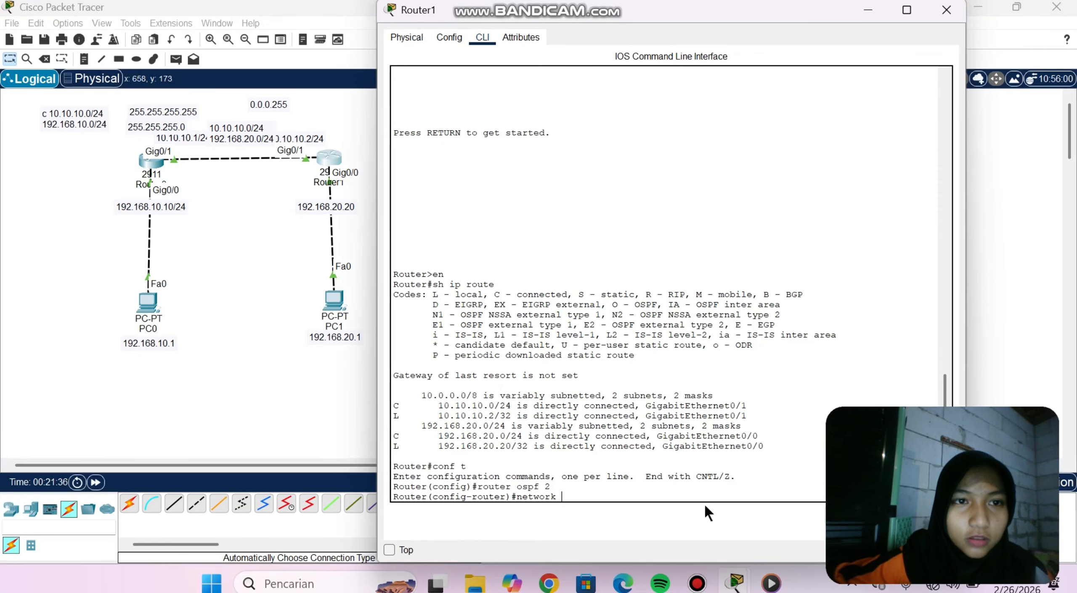
Complete and run Router1's command as network 10.10.10.0 0.0.0.255 area 0.
type("10.10.1")
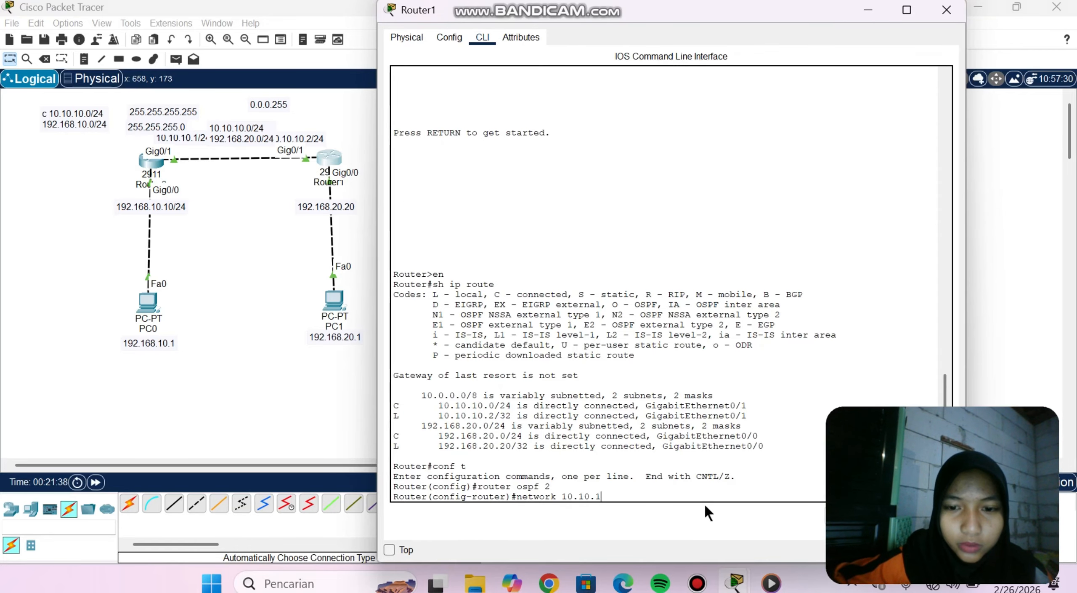
type("0.0")
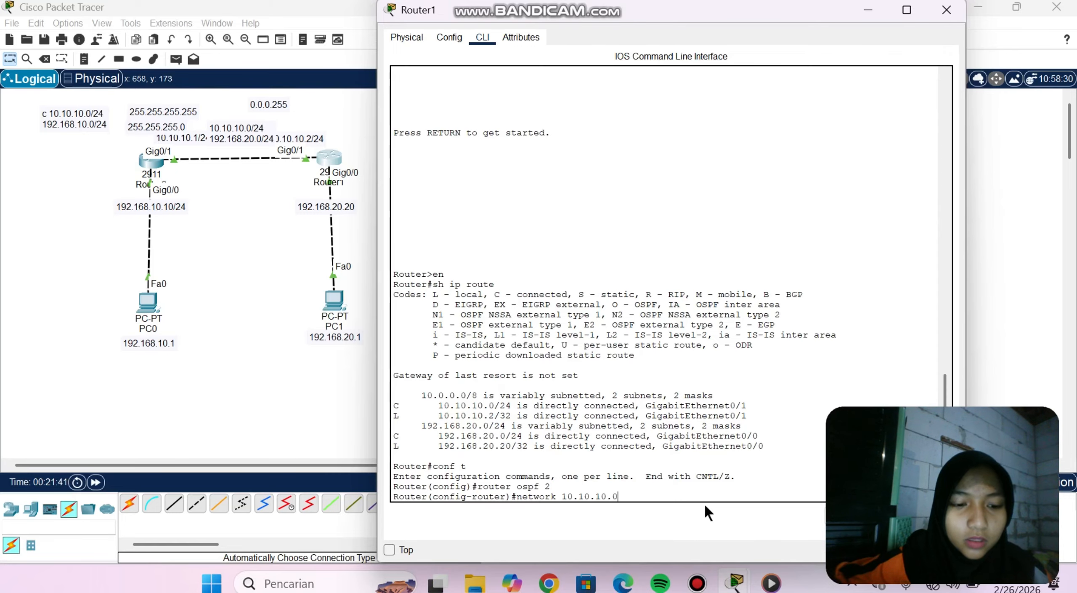
type(" 0.0.0")
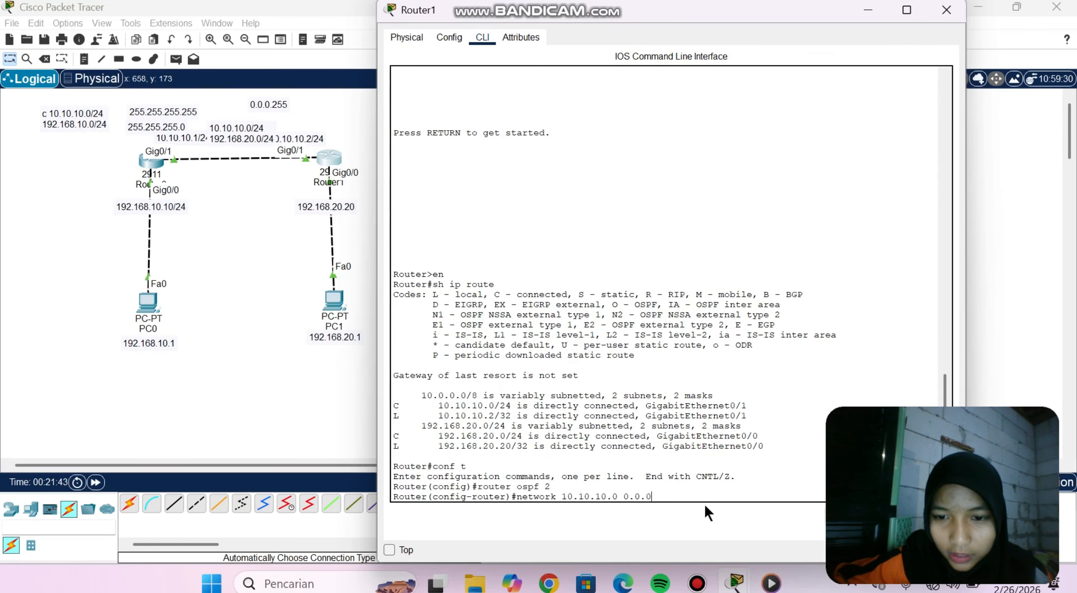
type(".255")
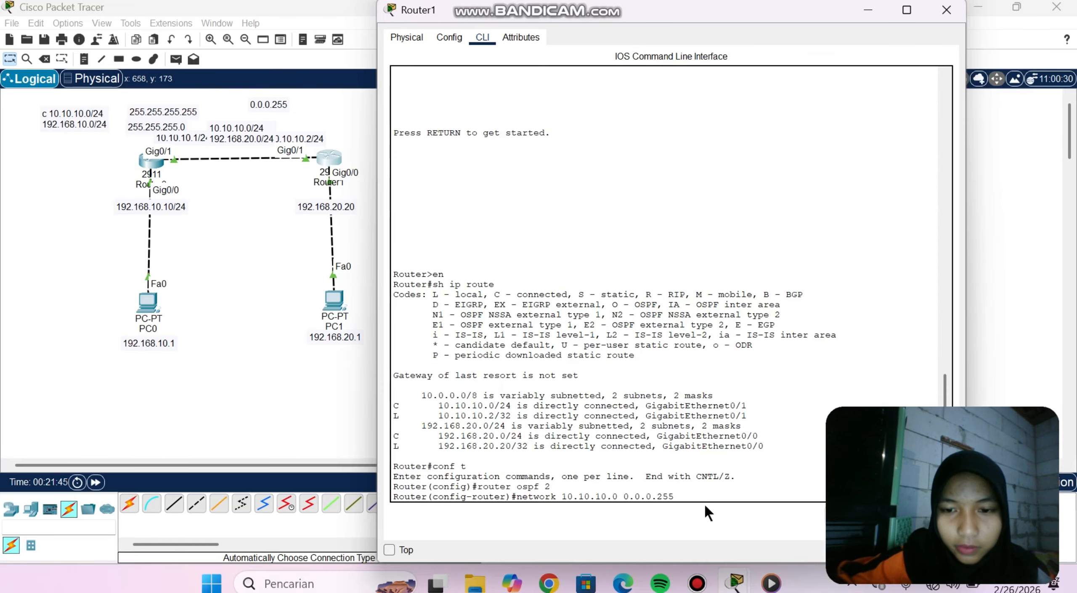
type(" area")
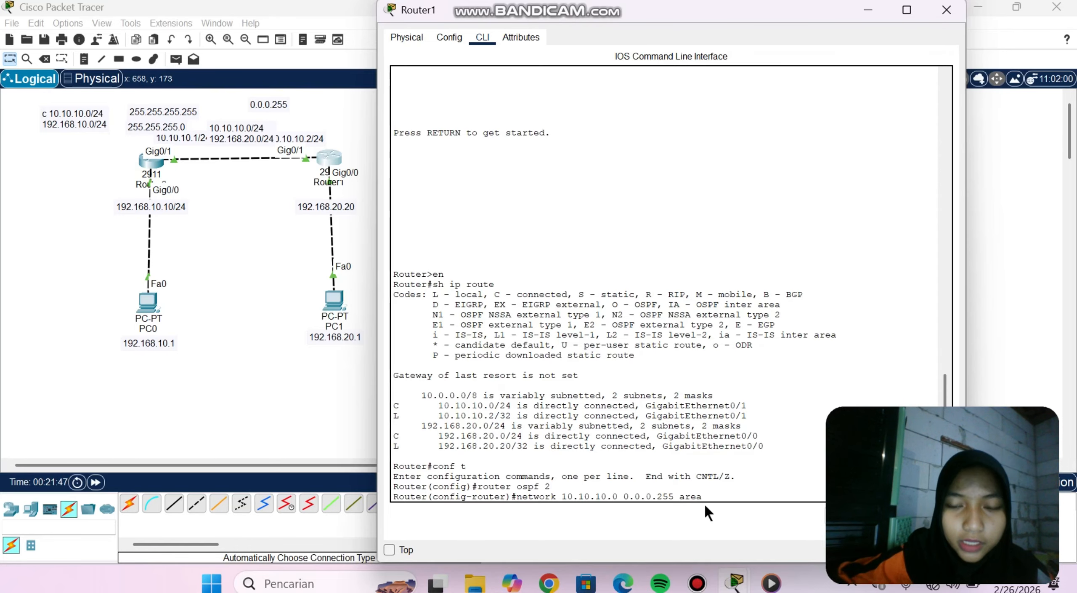
type(" 0")
key("Return")
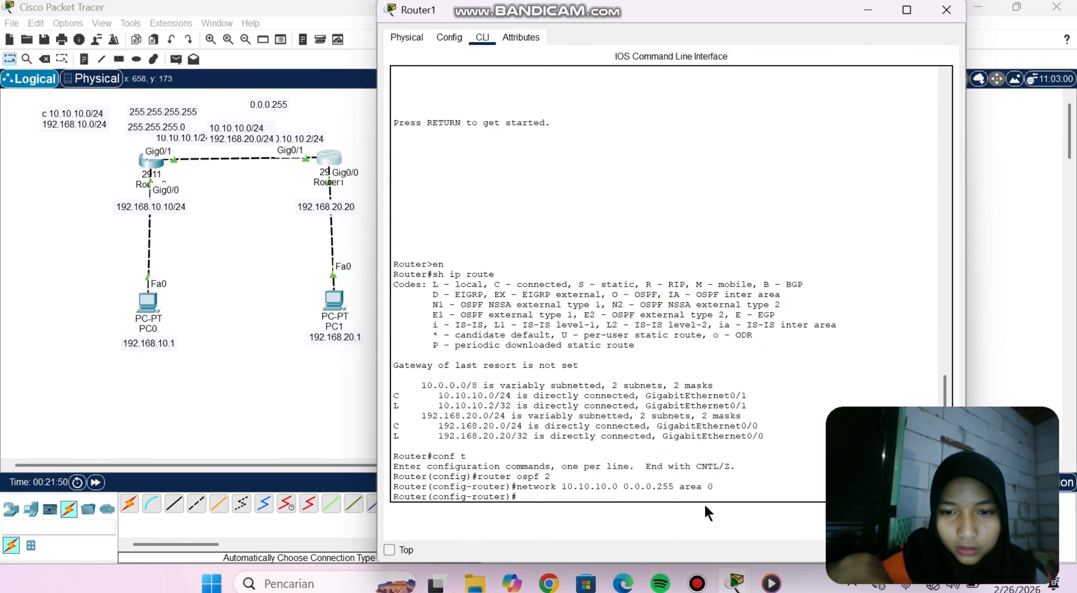
type("netw")
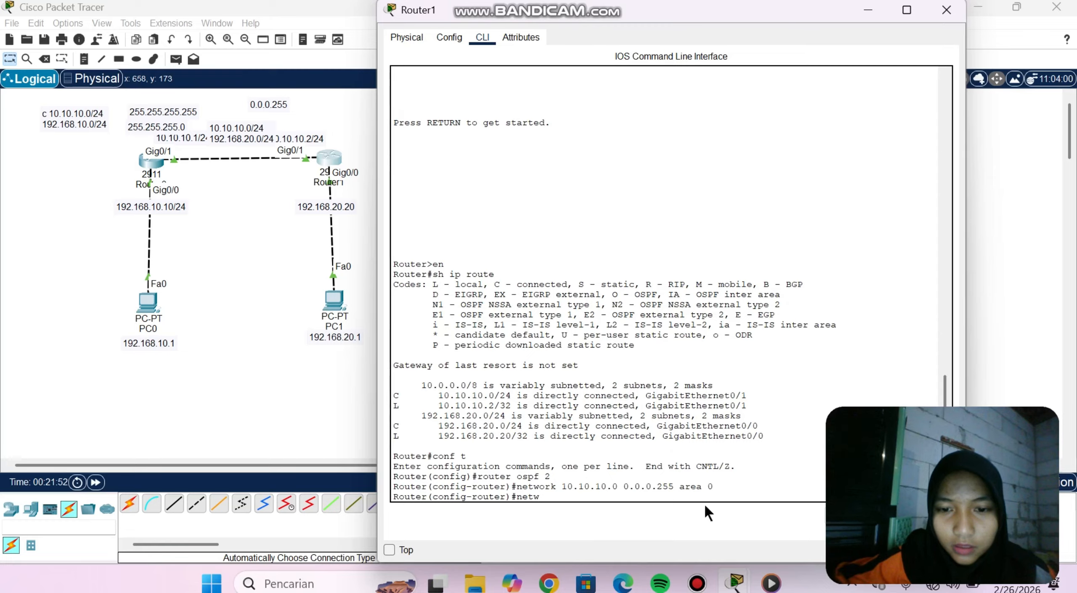
type("ork ")
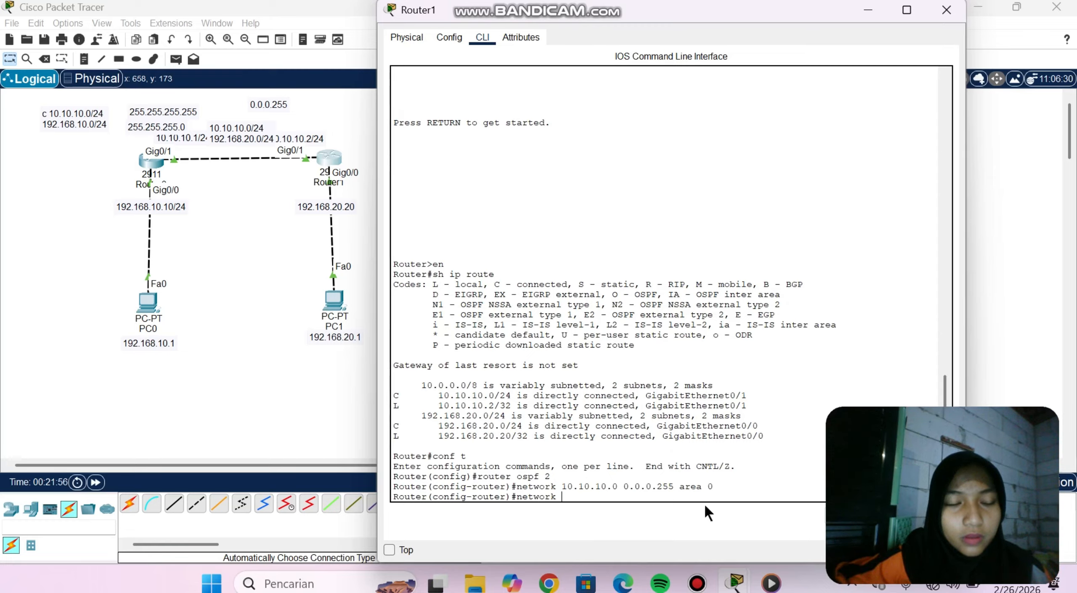
type("192.1")
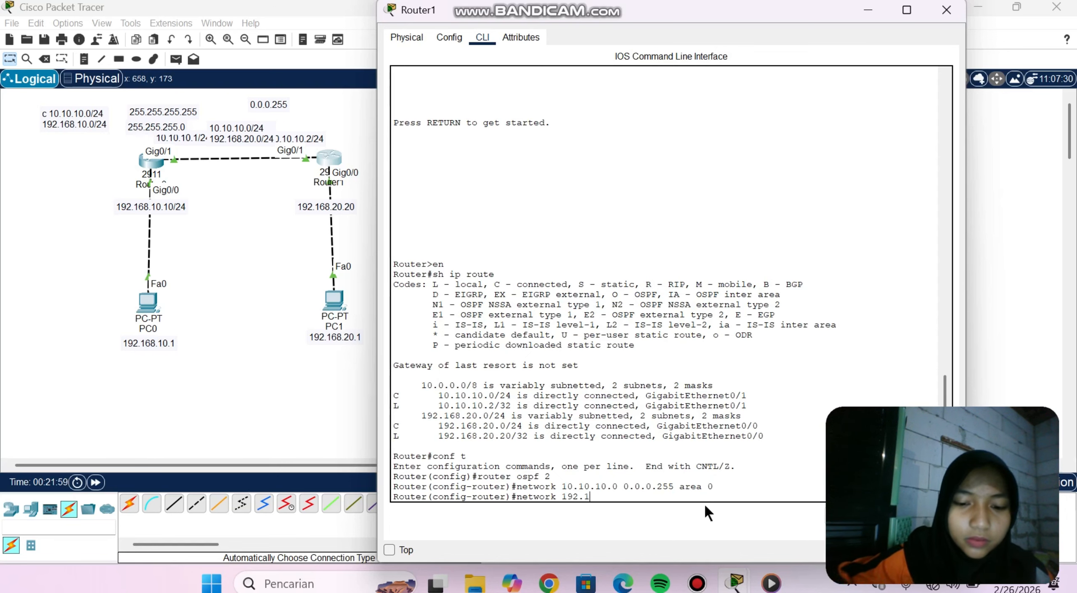
type("68")
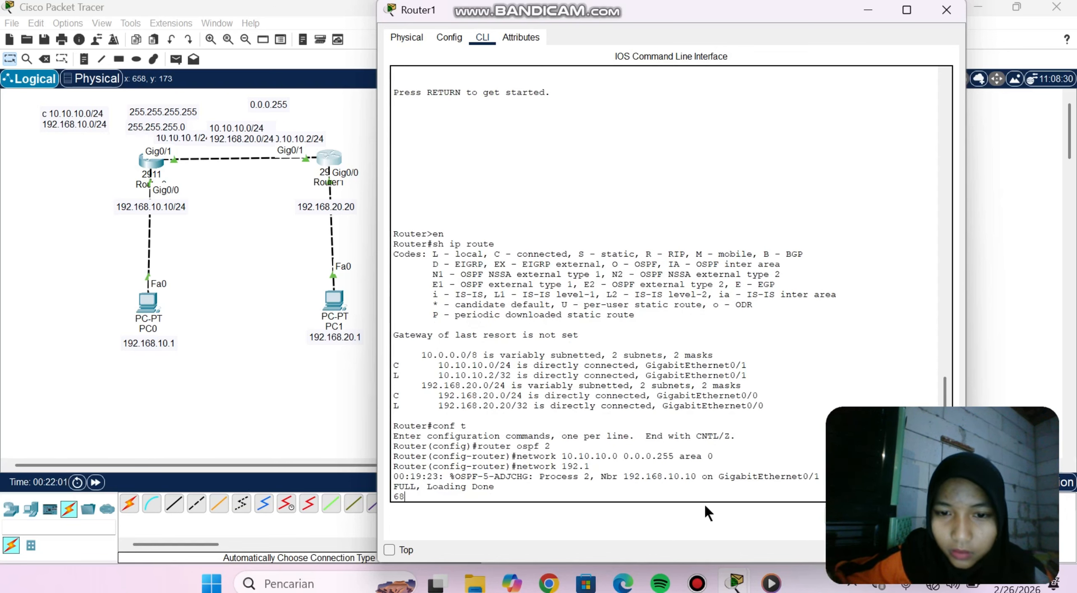
key("Return")
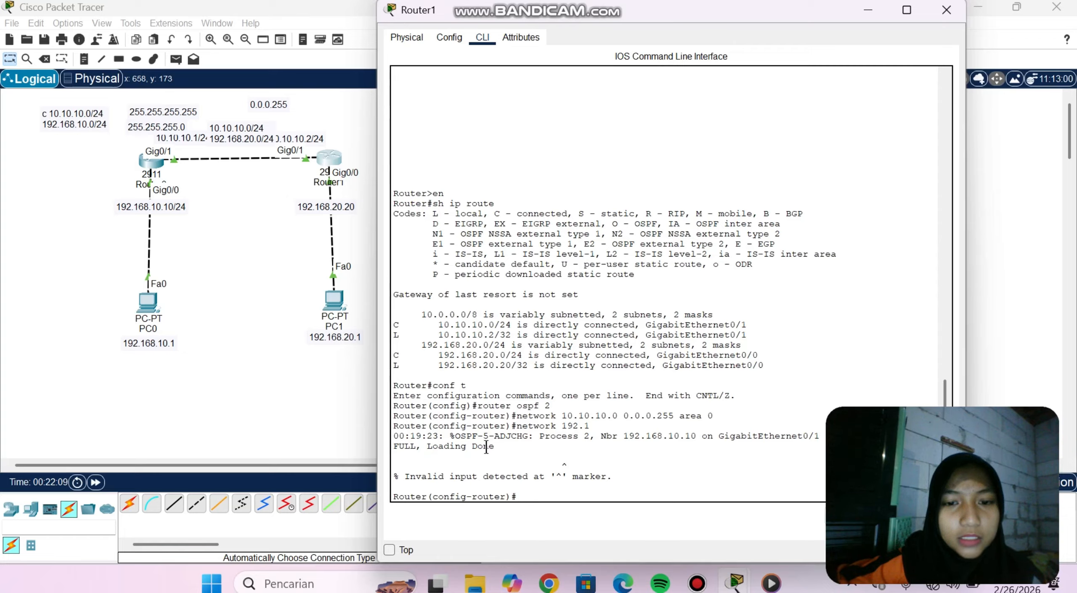
left_click_drag(399, 435, 501, 445)
left_click(532, 489)
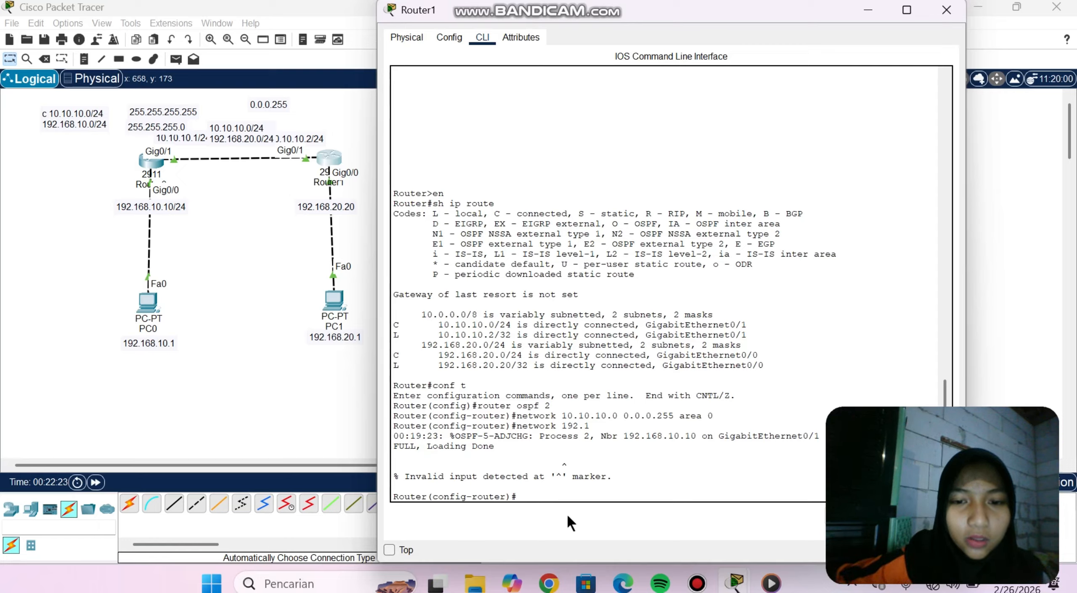
Advertise Router1's LAN in OSPF by running network 192.168.20.0 0.0.0.255 area 0.
type("network")
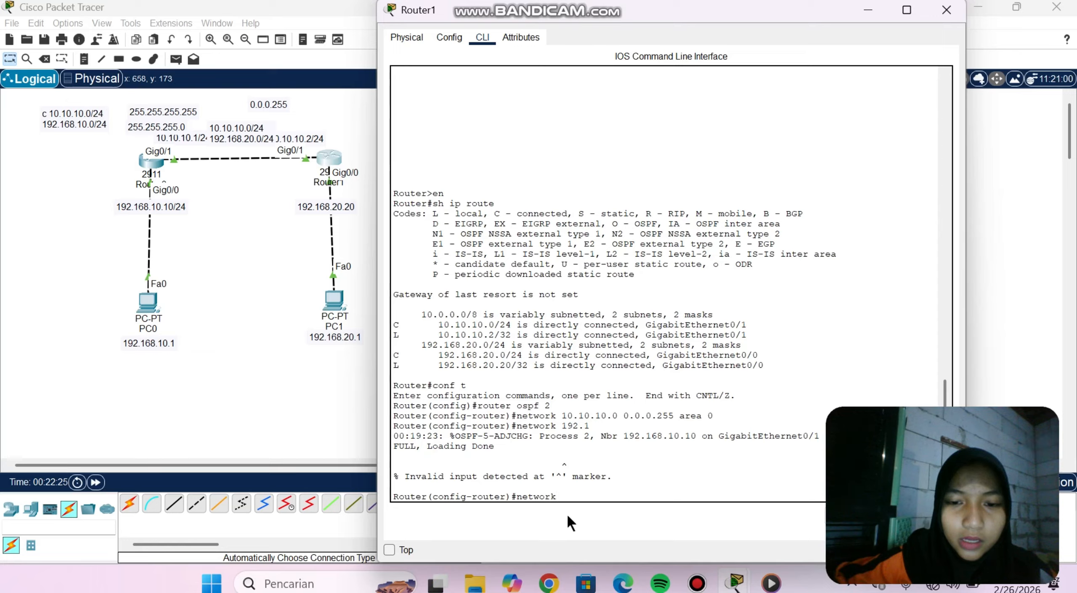
type(" 192.1")
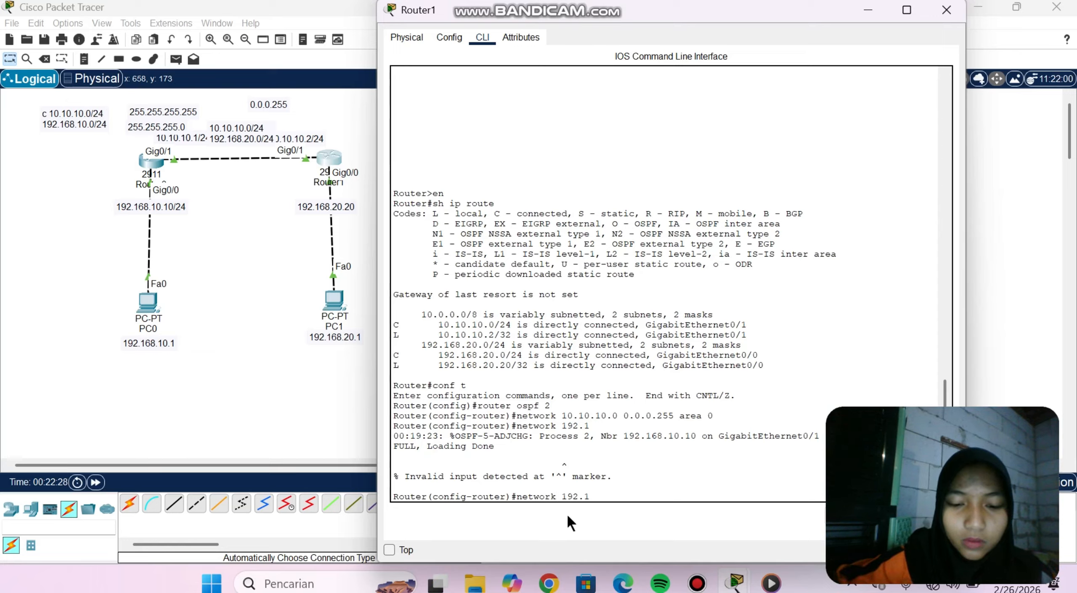
type("68.20.0")
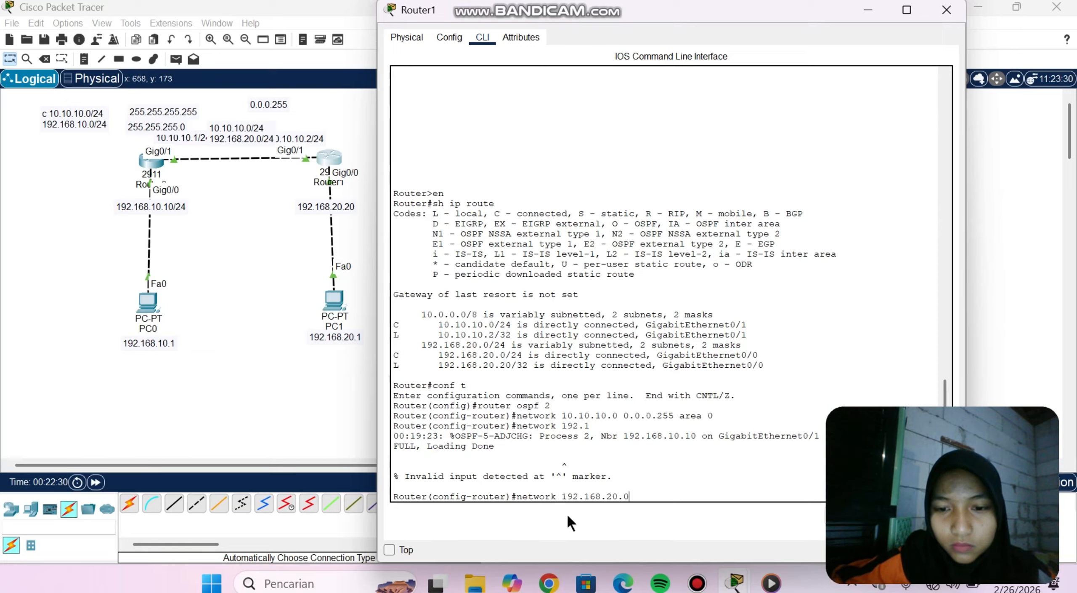
type(" 0.0.0")
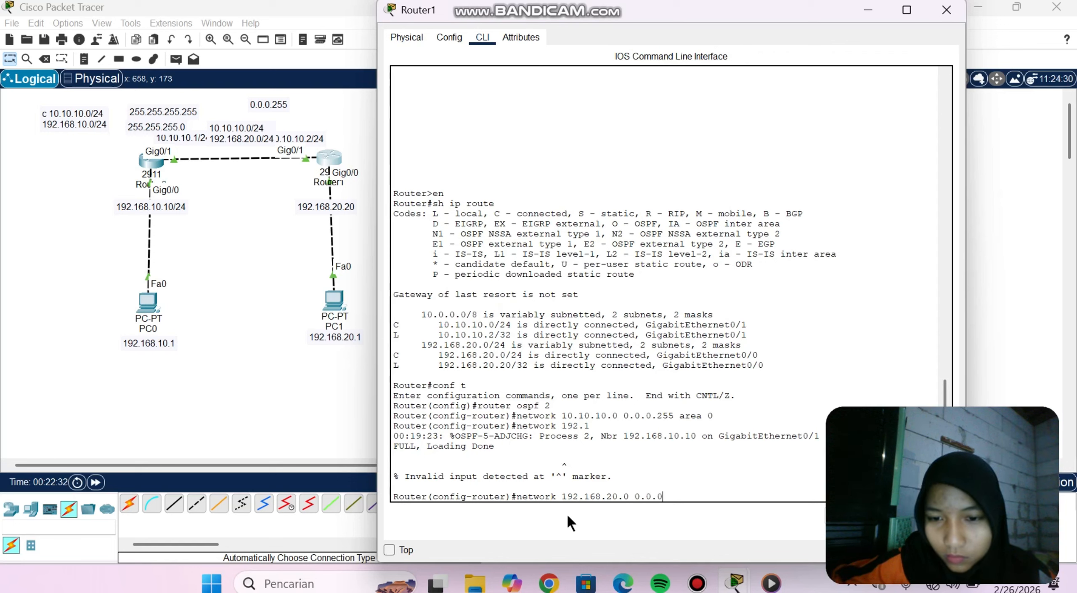
type(".255")
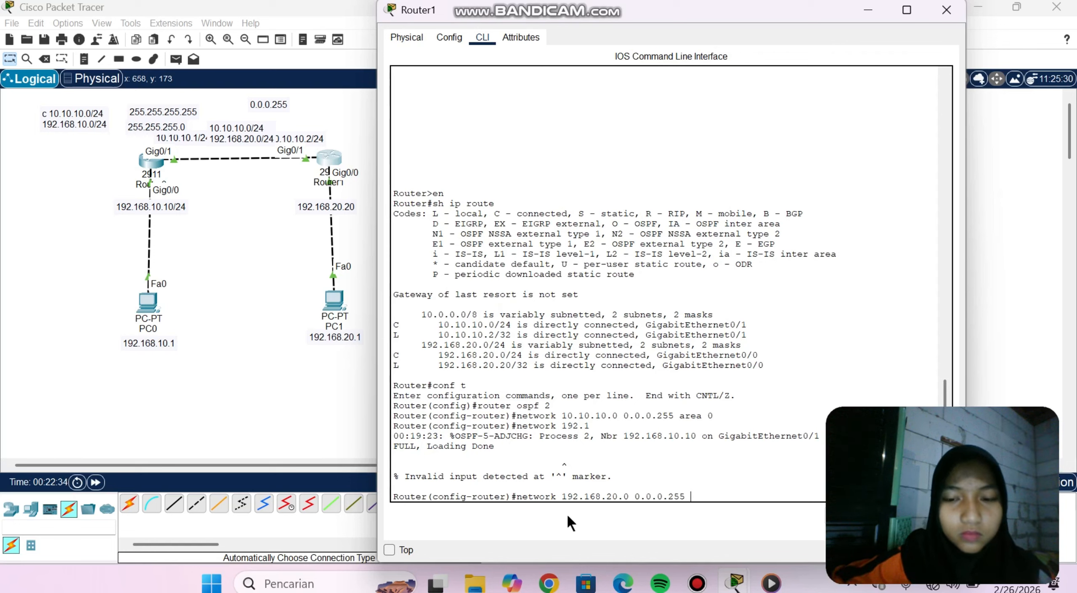
type(" re")
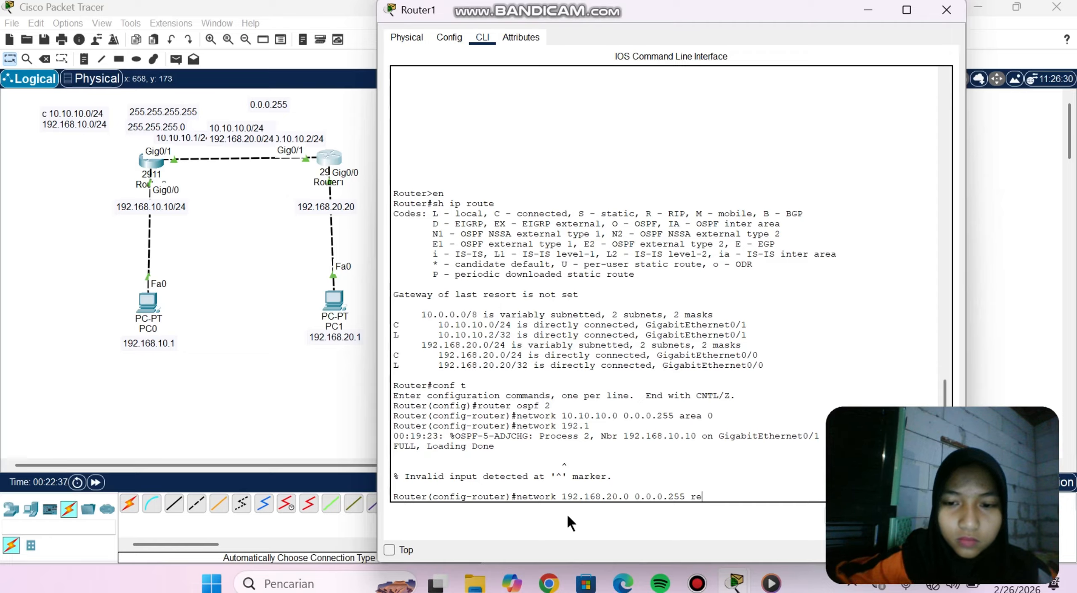
key("BackSpace")
key("BackSpace")
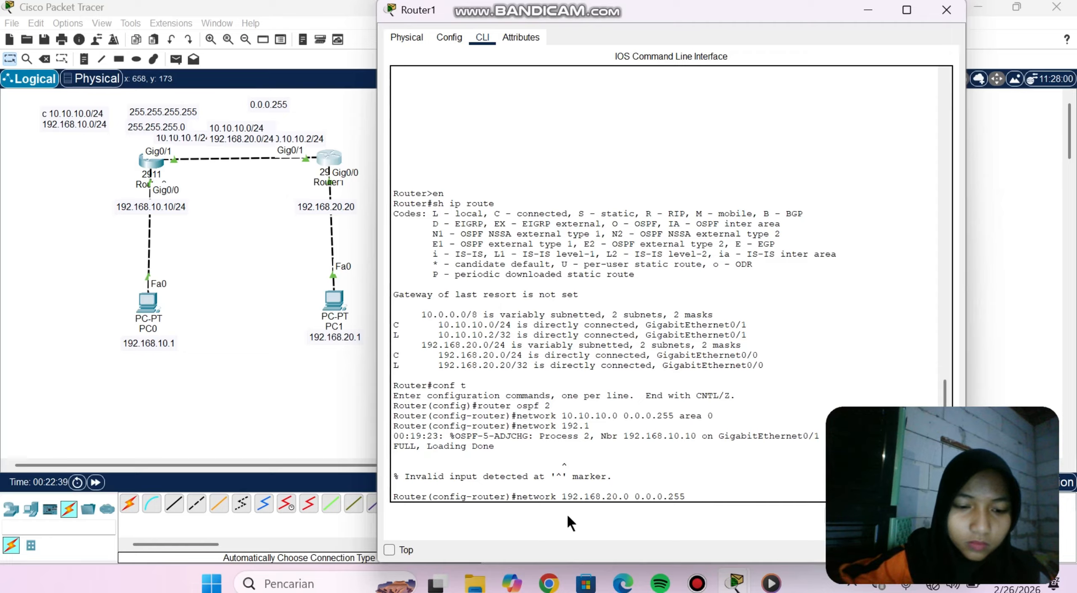
type("area 0")
key("Return")
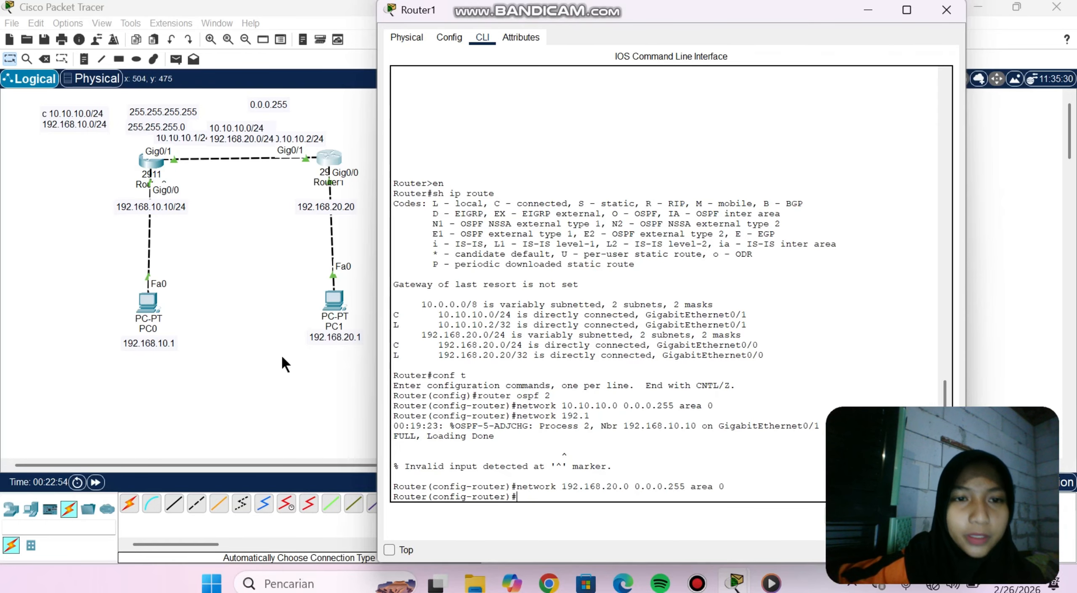
Bring back Router0's command line and examine the OSPF adjacency message for its neighbor on GigabitEthernet0/1.
left_click(148, 293)
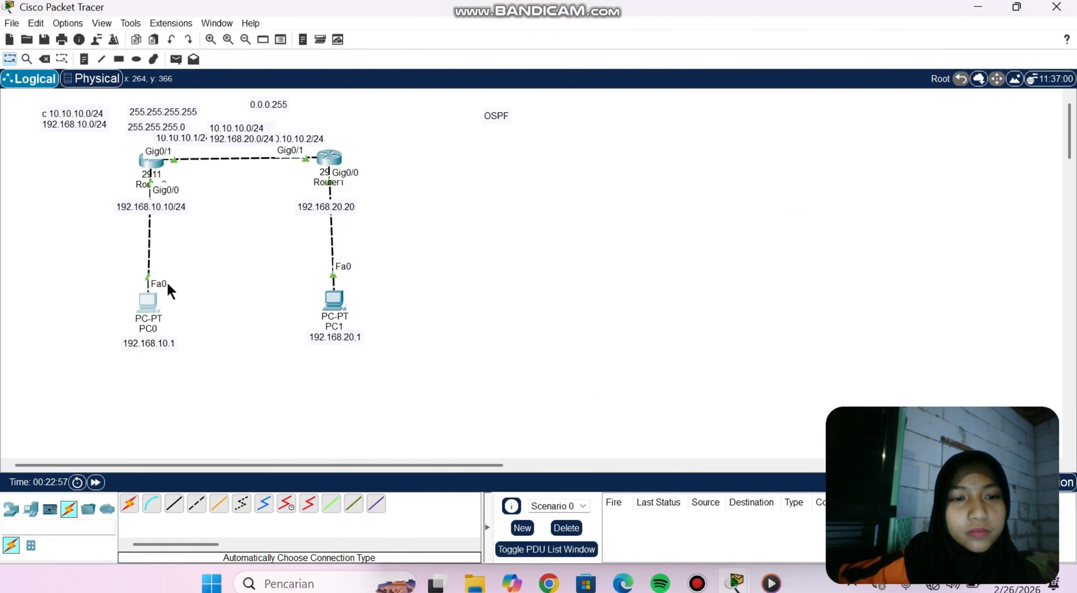
left_click(148, 159)
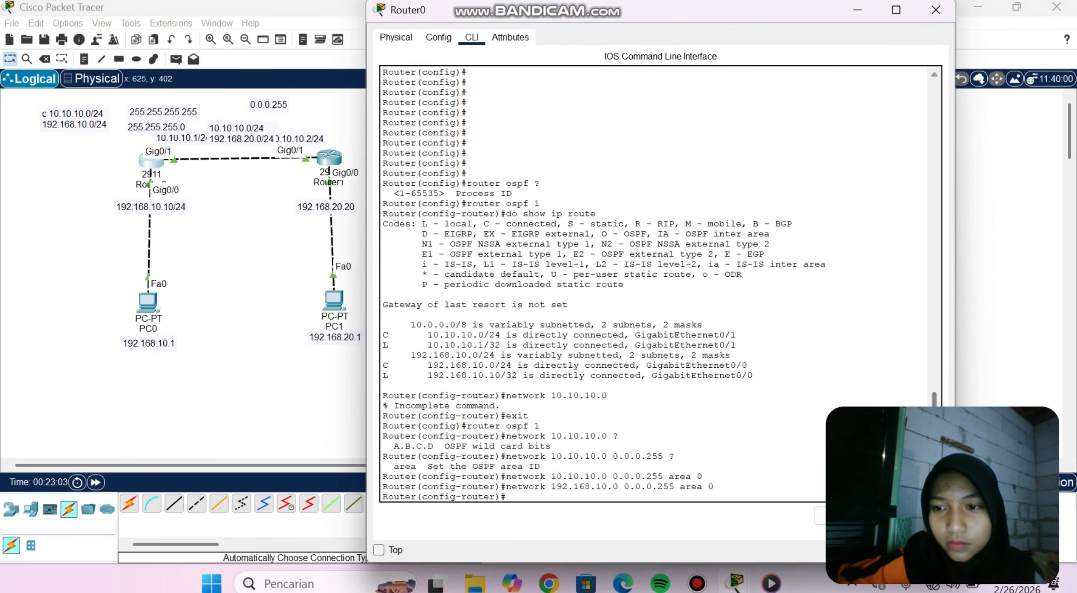
key("Return")
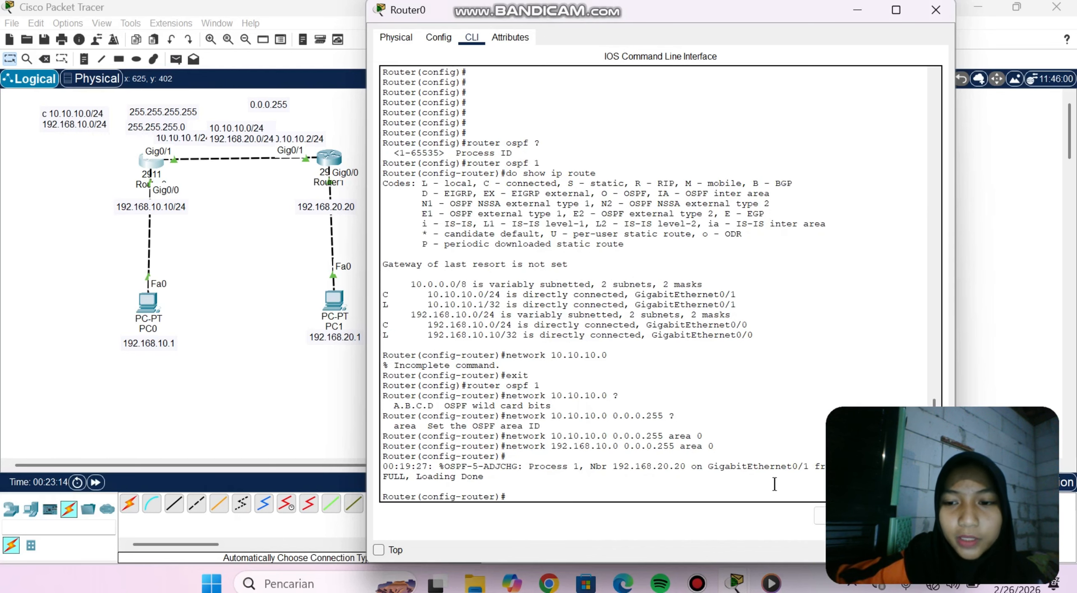
double_click(831, 467)
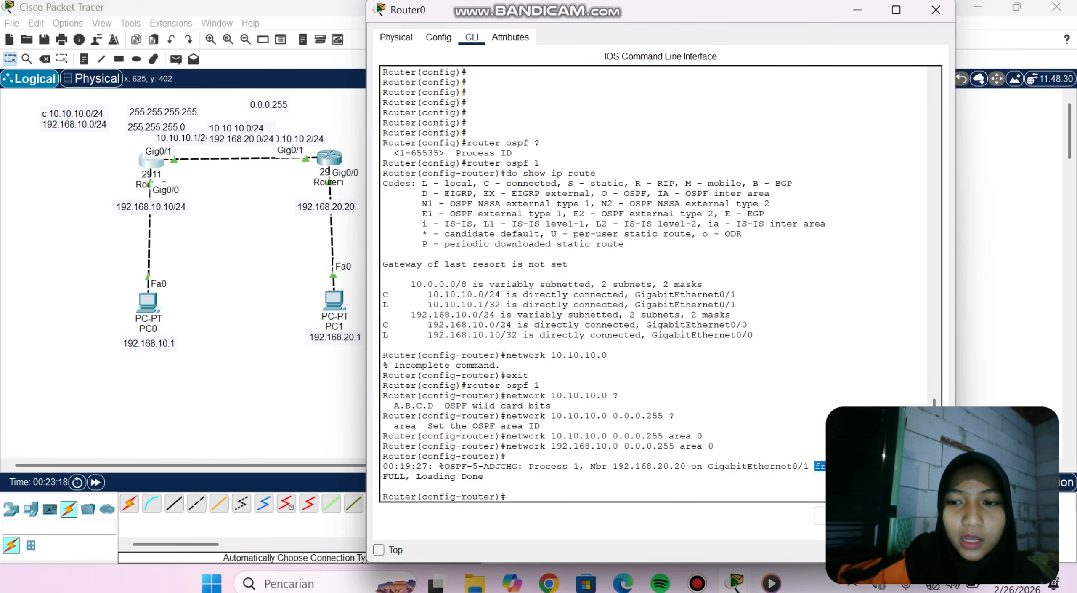
Run do show ip ospf neighbor on Router0 and examine its OSPF neighbor entry.
left_click(543, 496)
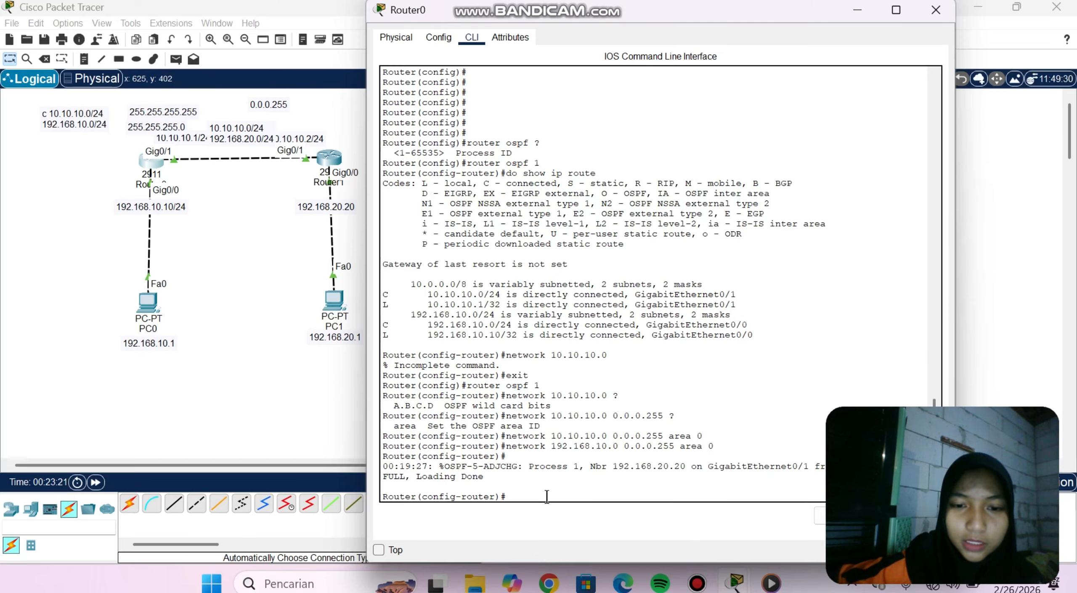
type("do")
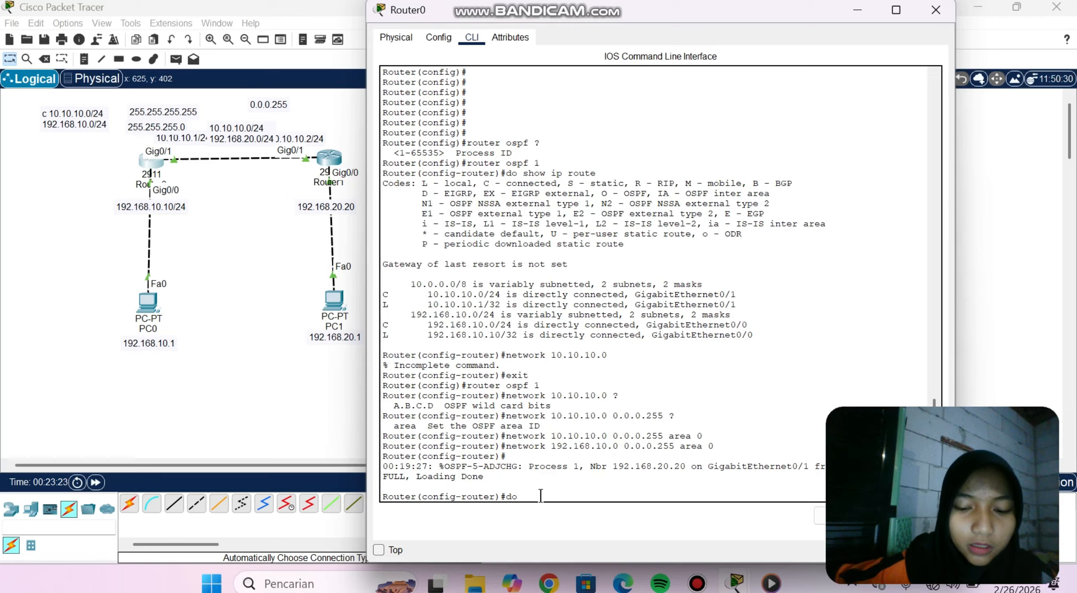
type(" show ip osp")
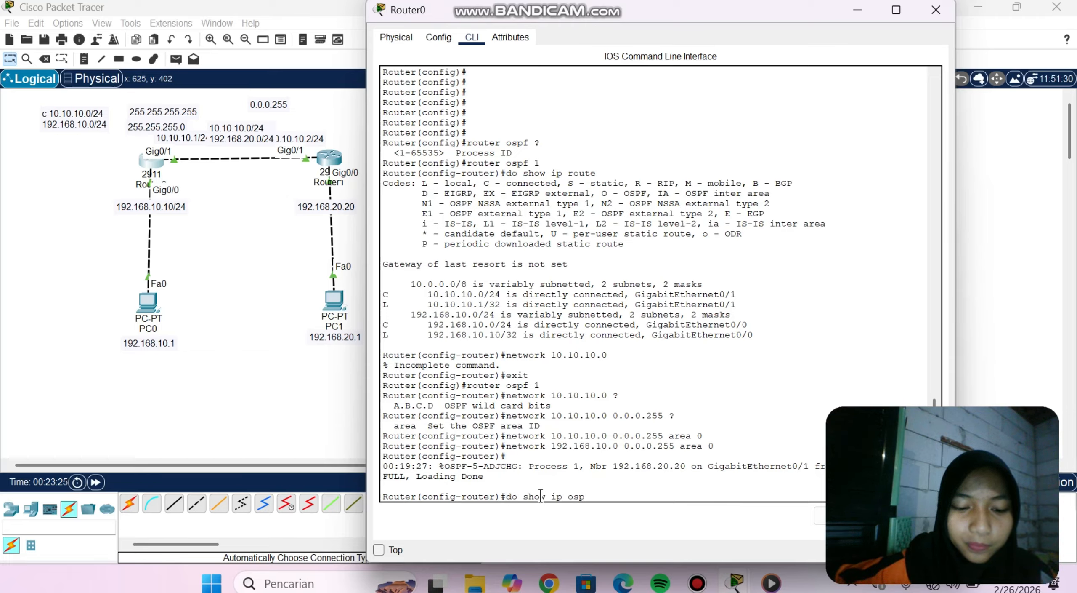
type("f neighbor")
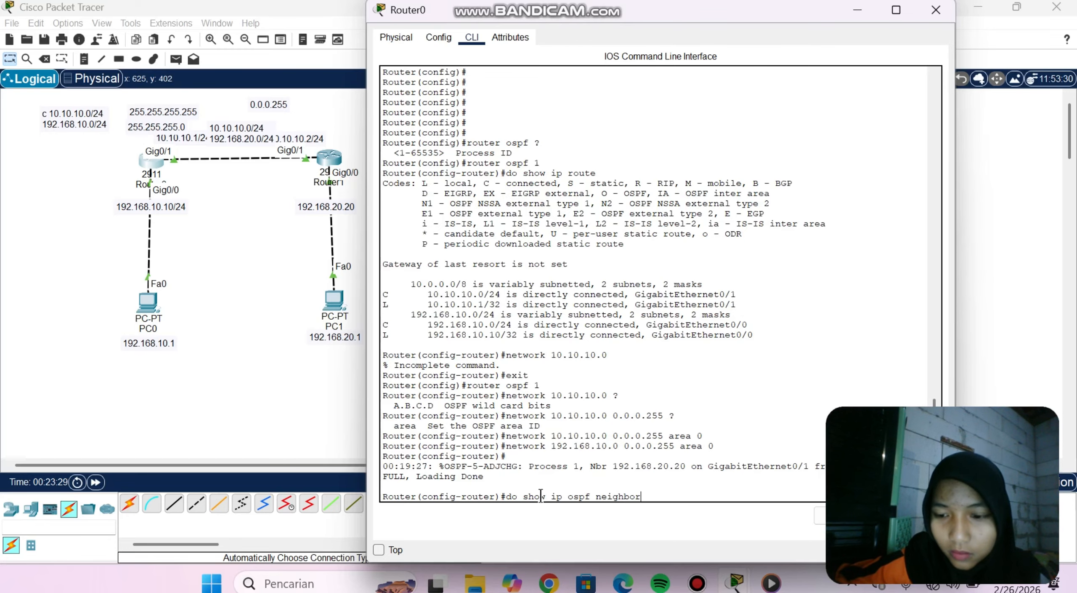
key("Return")
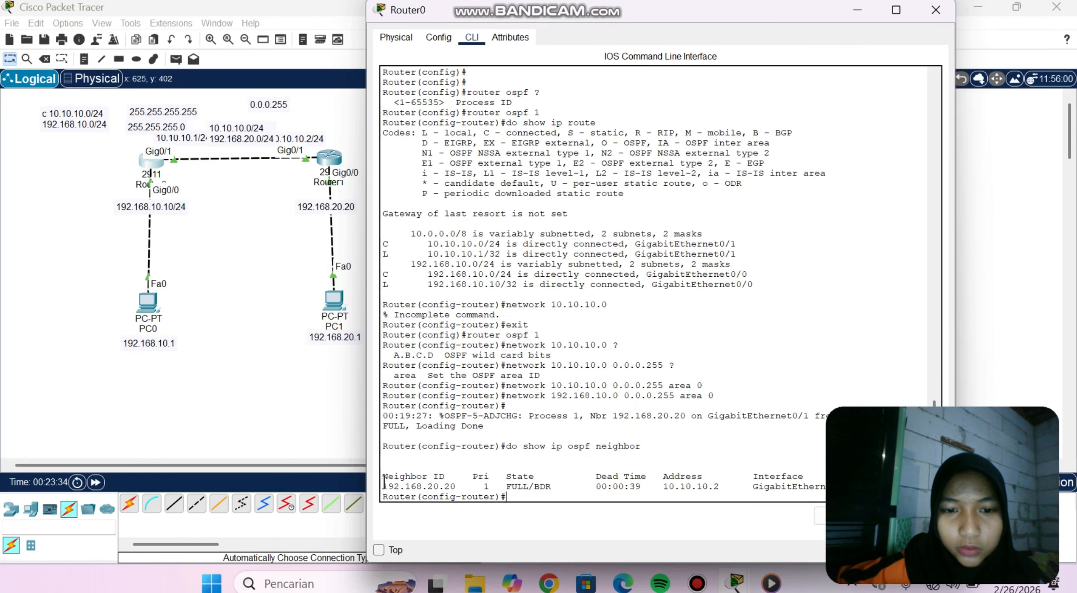
left_click_drag(400, 486, 715, 488)
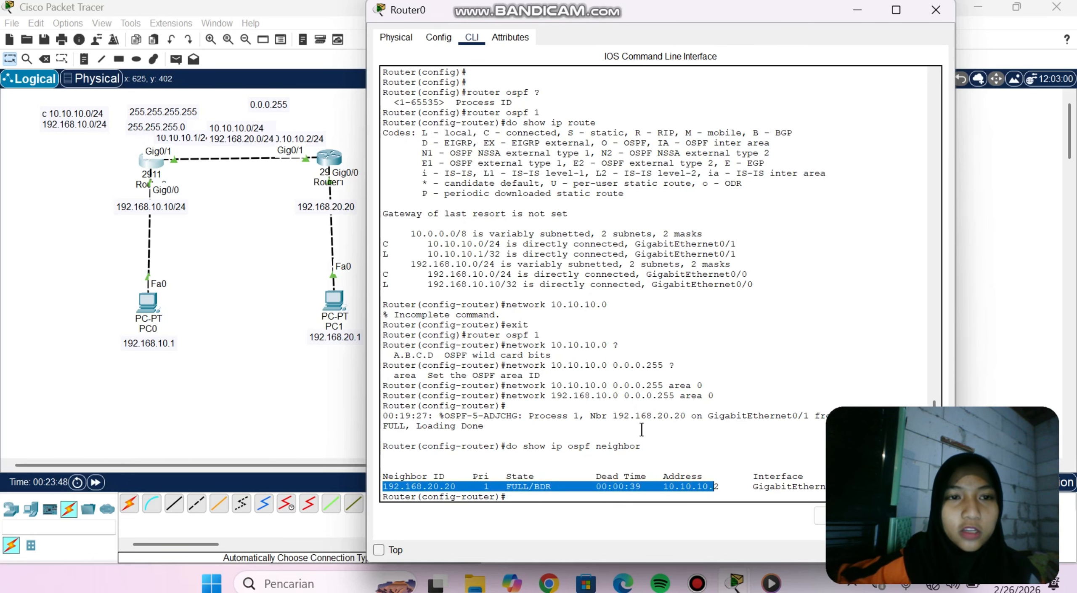
Move the note listing 10.10.10.0/24 and 192.168.20.0/24 above Router1, and check Router1's adjacency with do show ip ospf neighbor.
left_click_drag(219, 131, 358, 107)
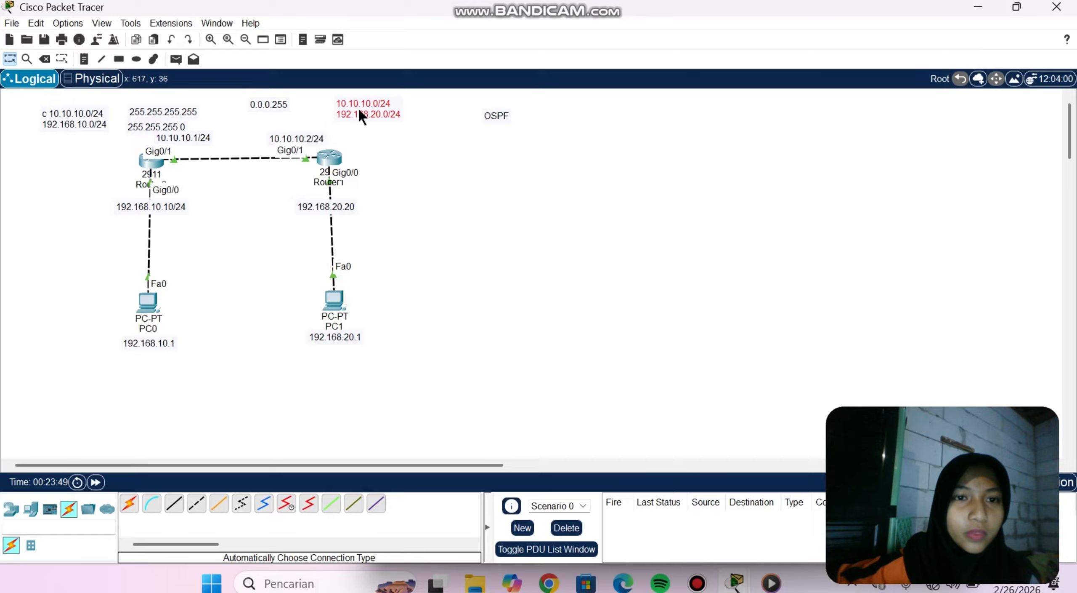
left_click(319, 155)
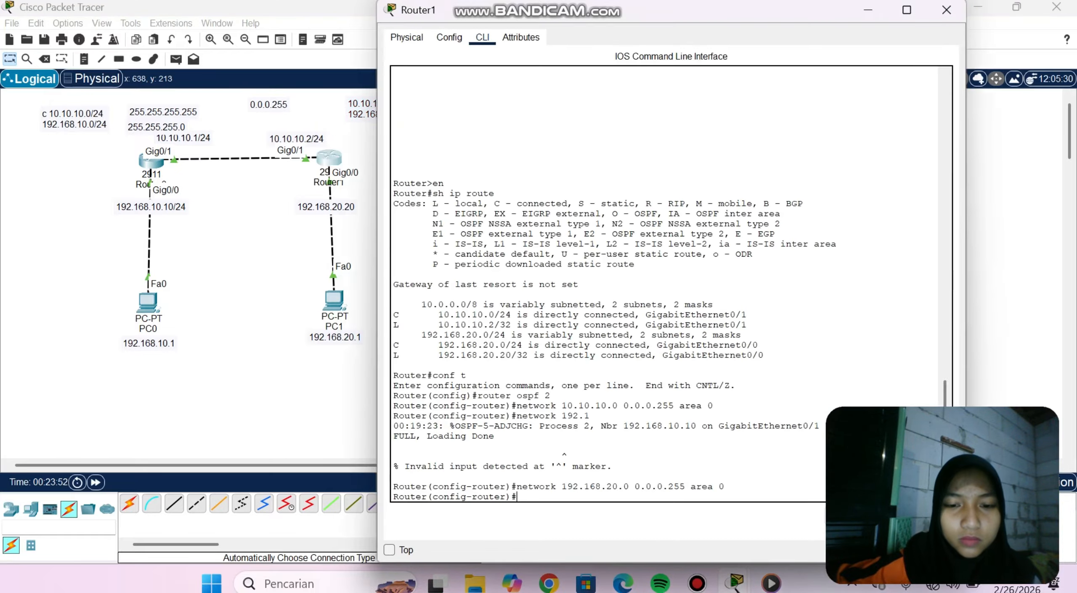
type("do show ")
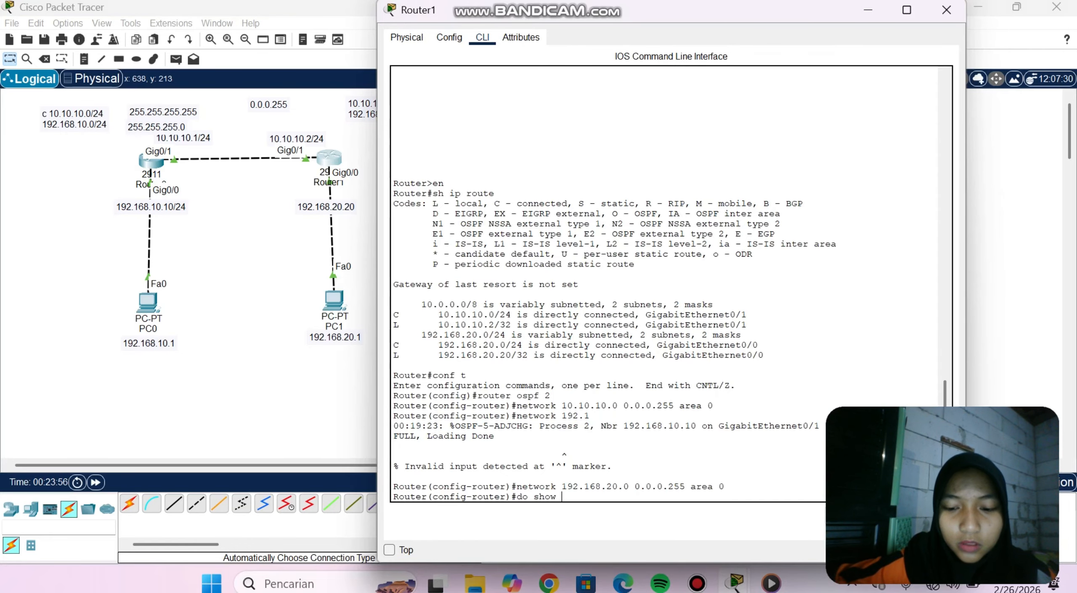
type("ip ospf ne")
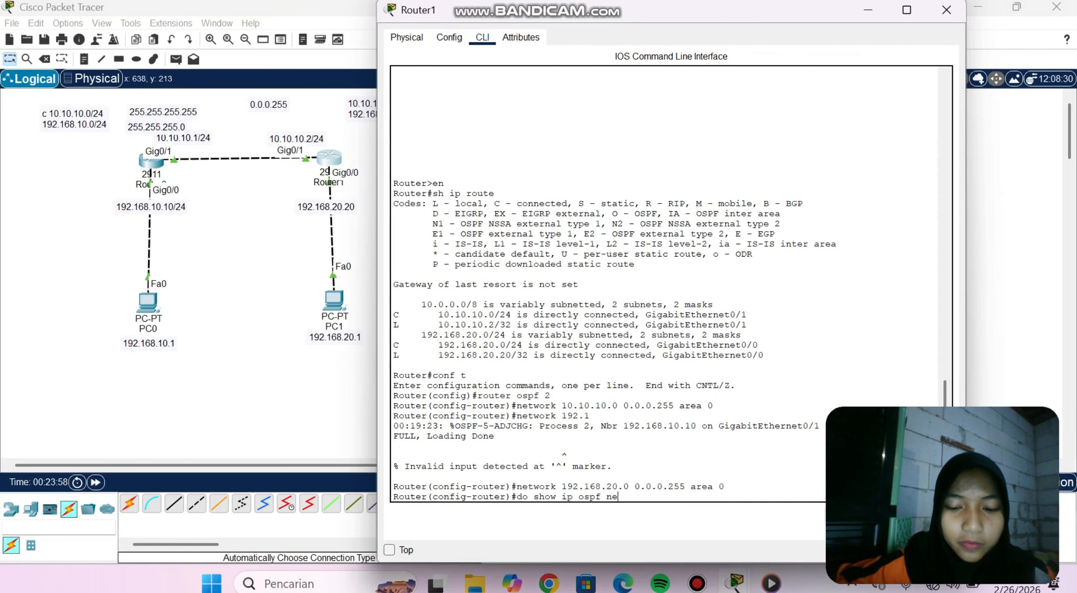
type("ighbor")
key("Return")
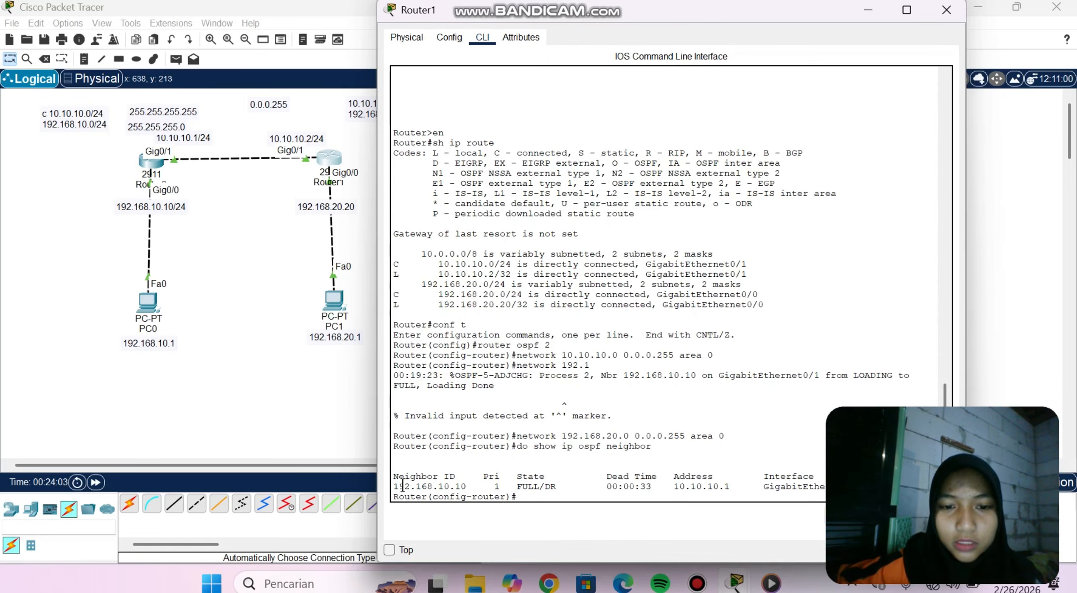
left_click_drag(398, 485, 552, 494)
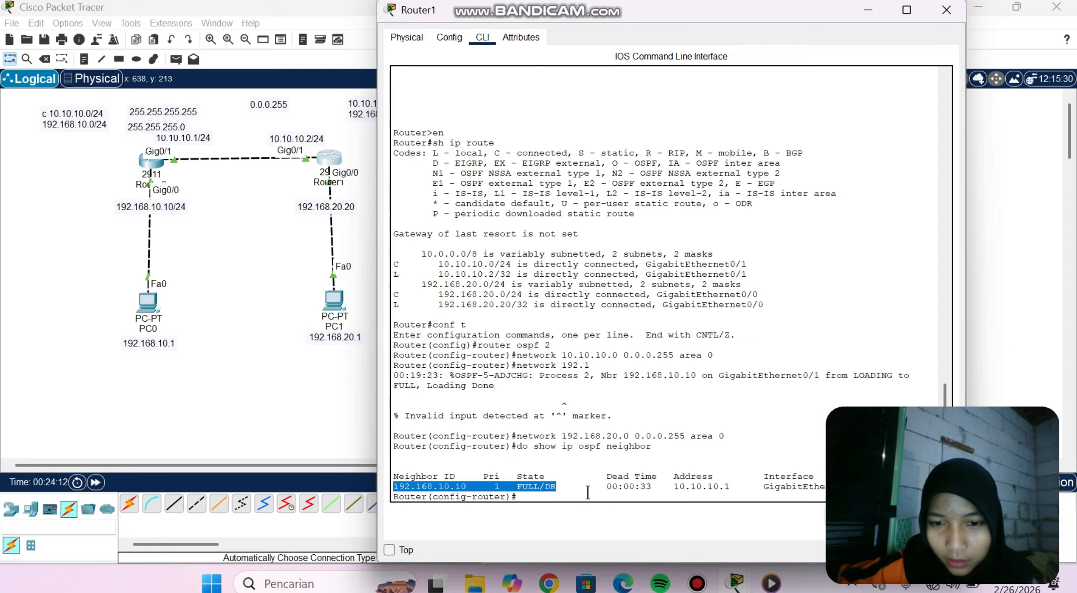
left_click_drag(617, 481, 710, 488)
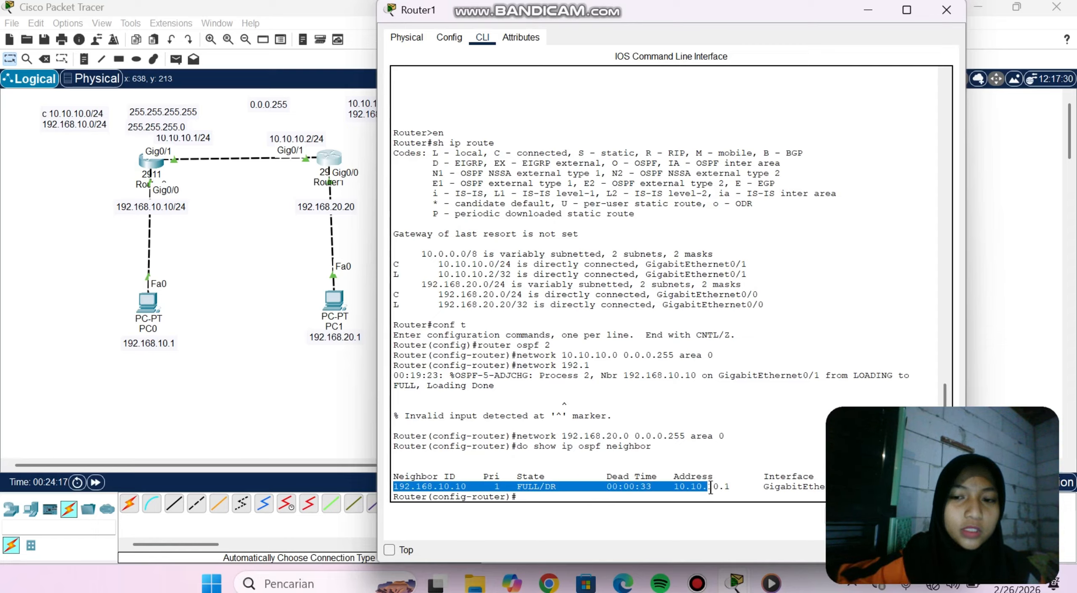
Display Router1's routing table with do show ip route, and examine the OSPF-learned route and the O code in the legend.
left_click(529, 493)
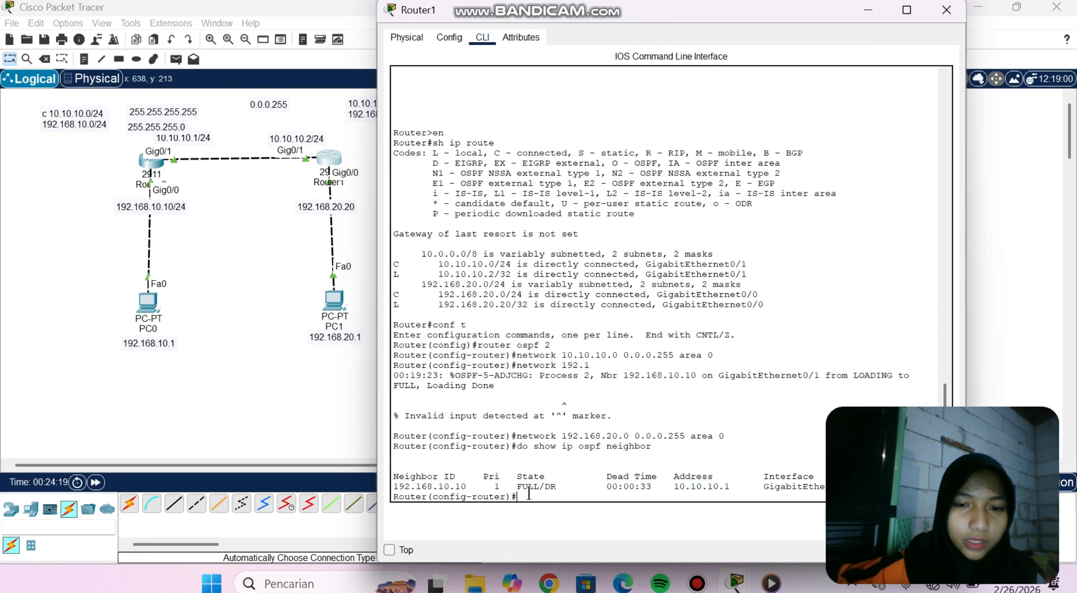
type("do show")
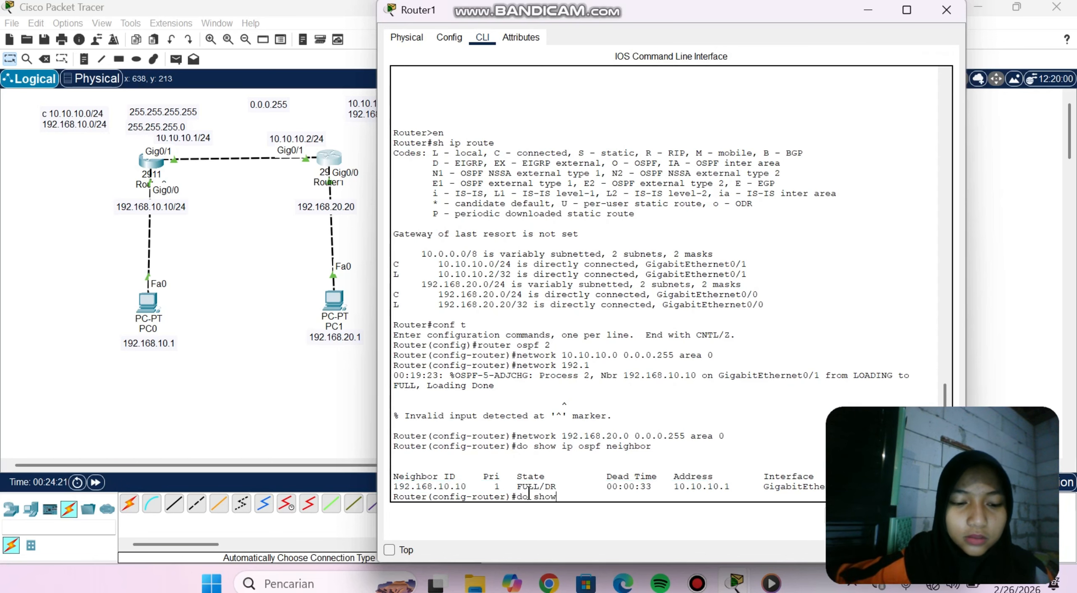
type(" ip route")
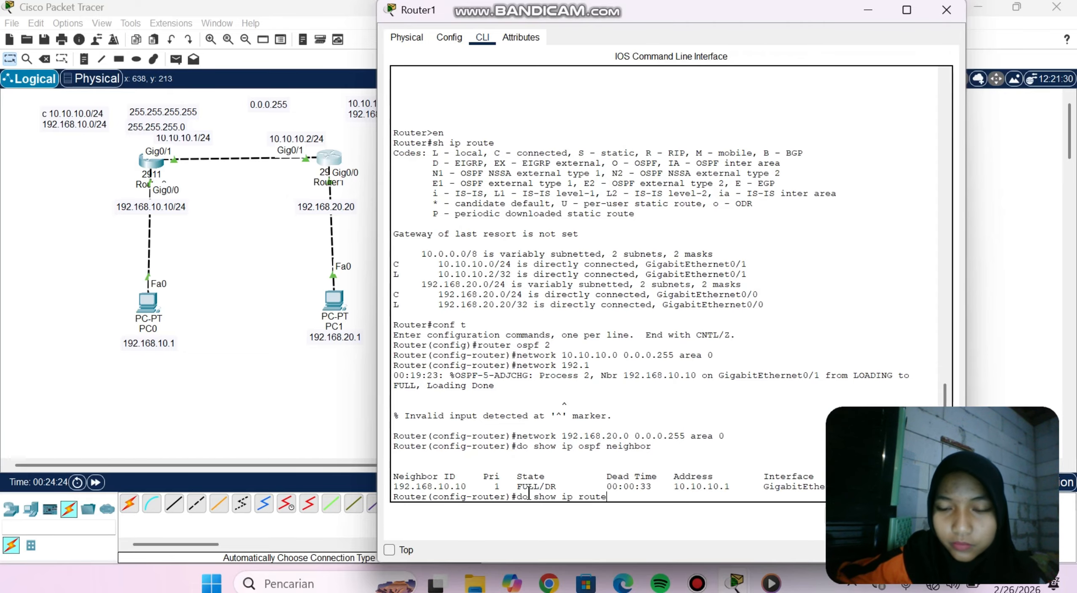
key("Return")
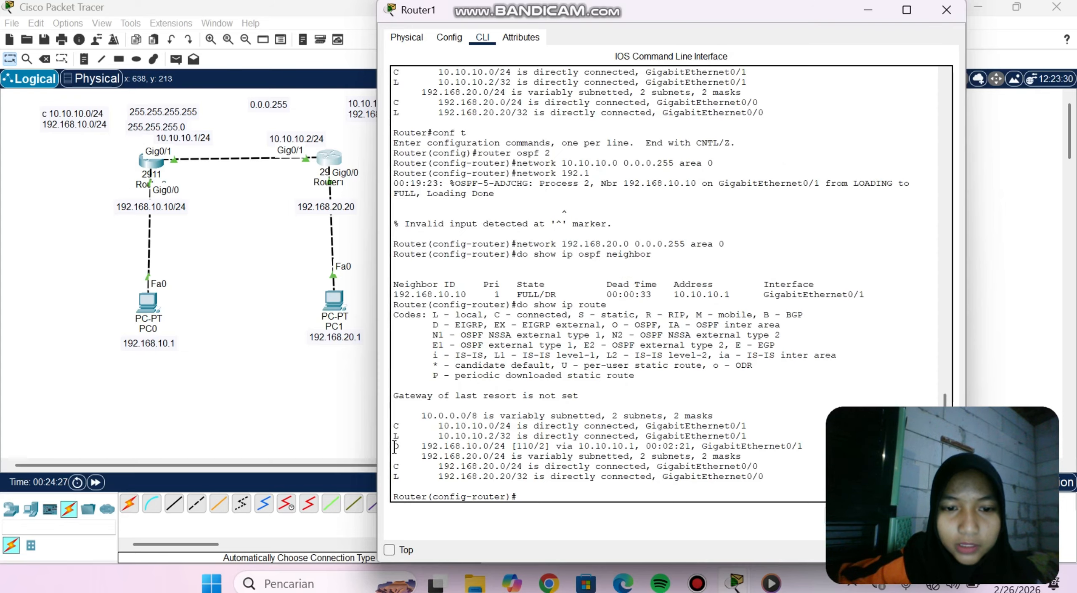
left_click_drag(395, 446, 528, 460)
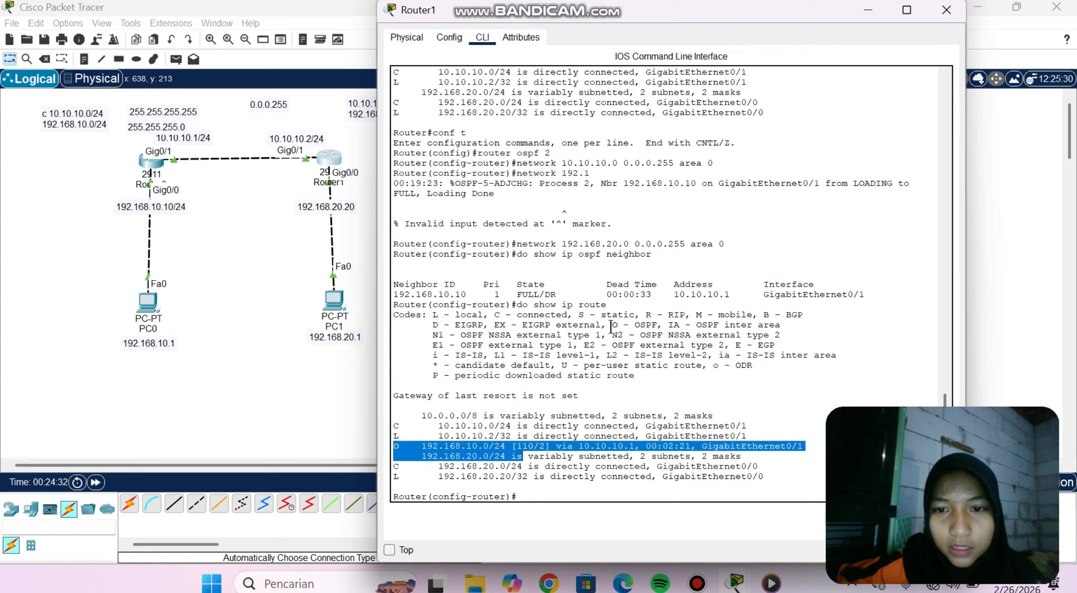
left_click_drag(612, 325, 662, 324)
Return to Router0, run do show ip route, and examine the route learned through OSPF.
left_click(292, 385)
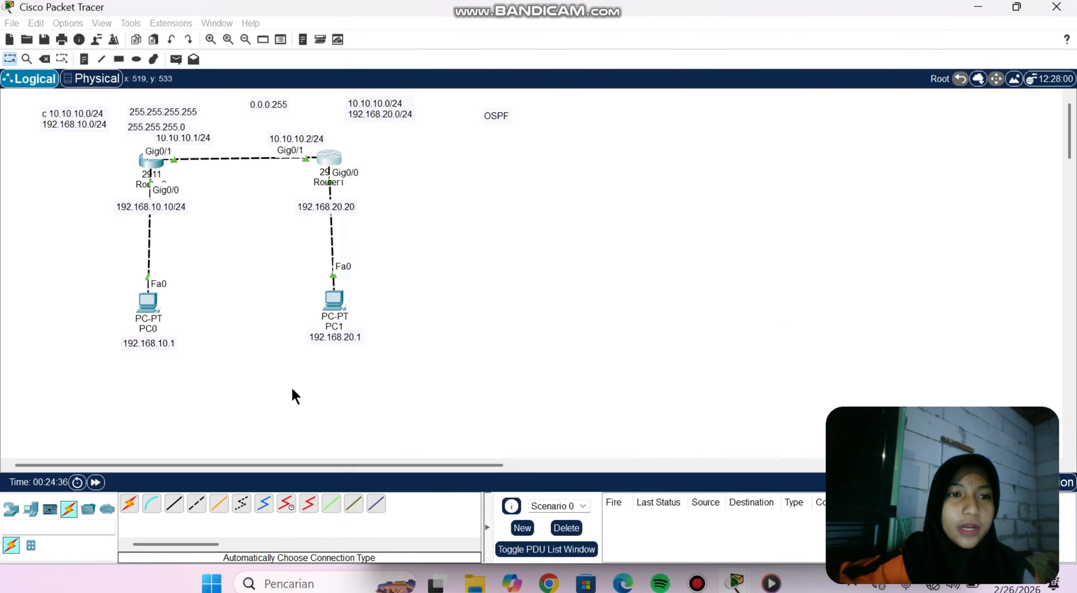
left_click(150, 168)
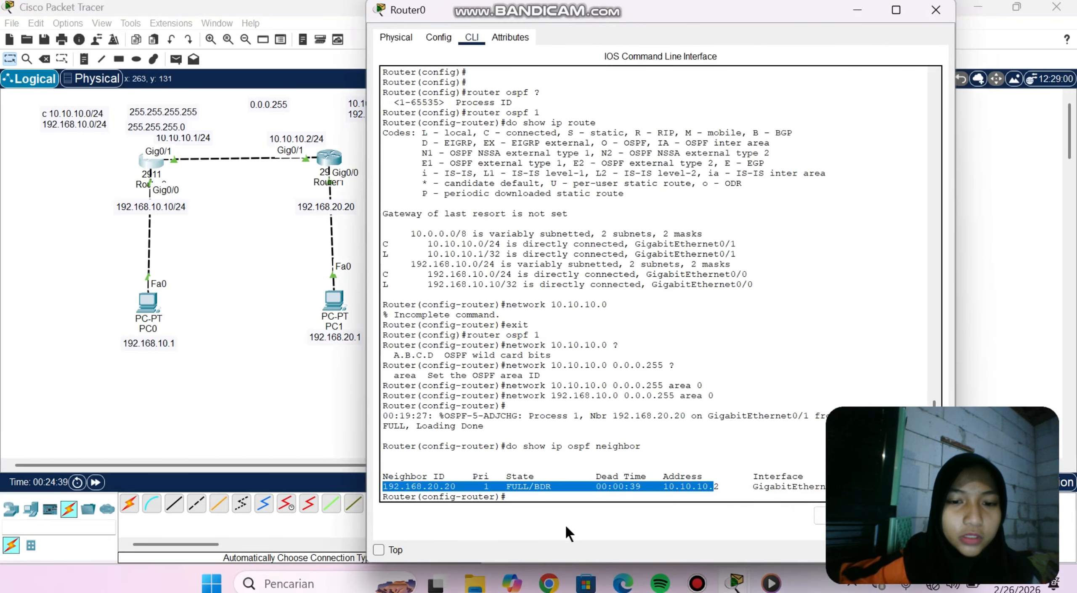
scroll(657, 284, "down", 1)
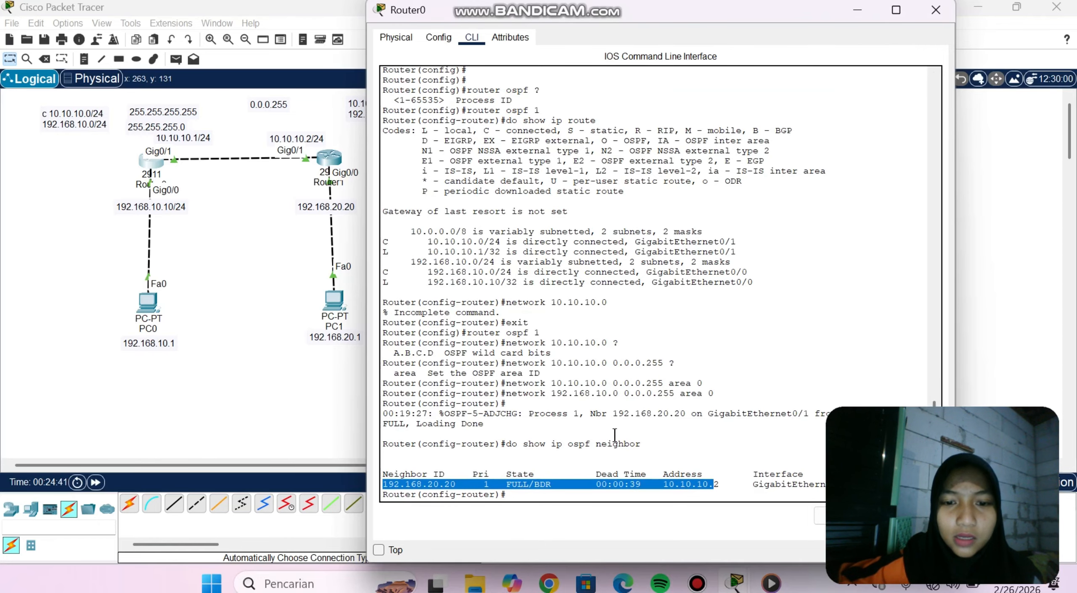
left_click(524, 493)
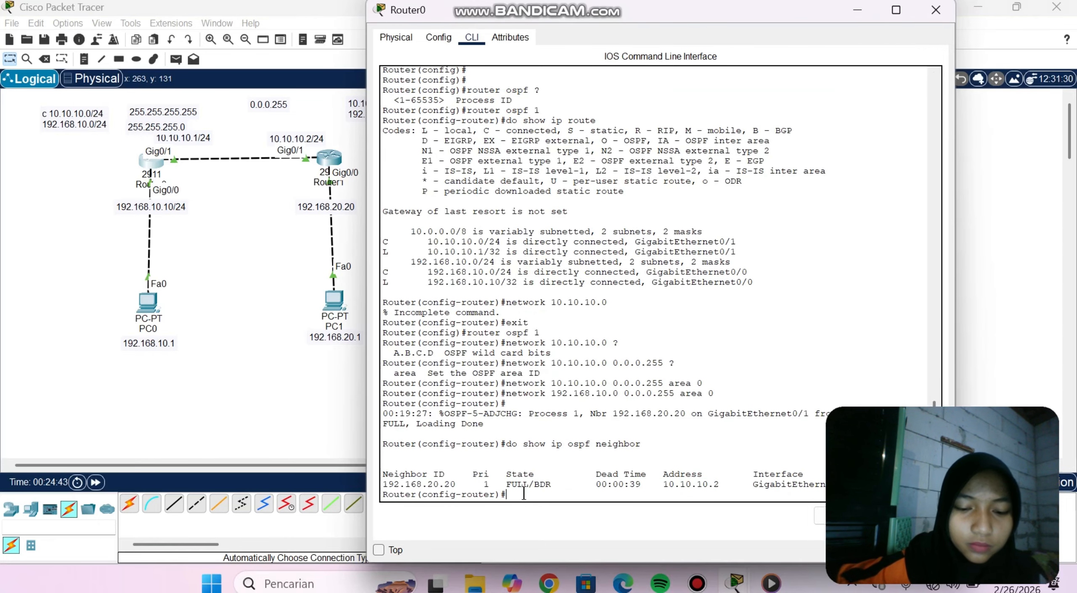
type("do show ip")
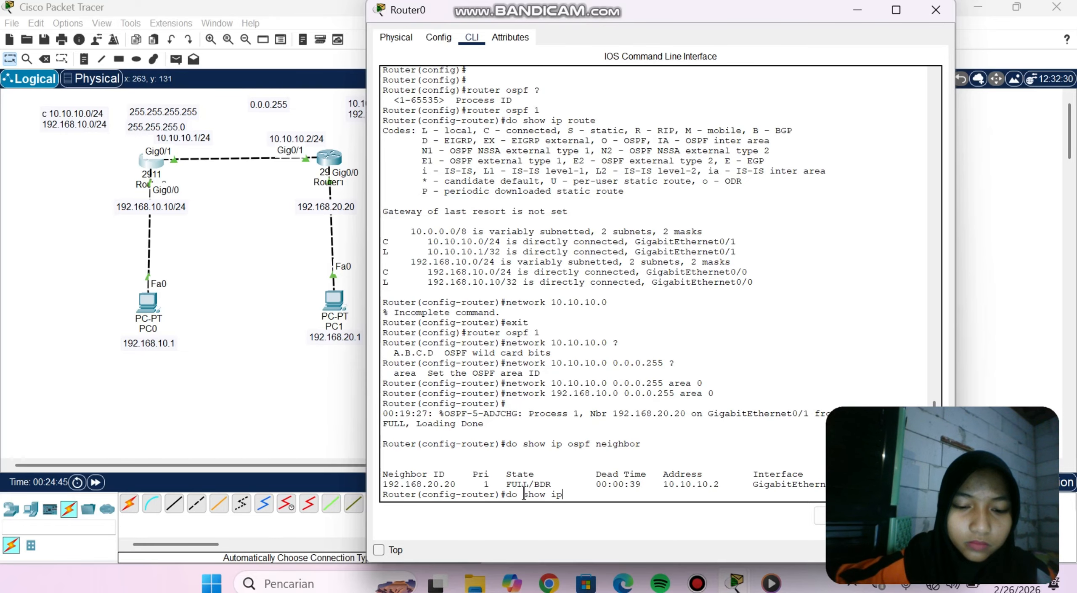
type(" route")
key("Return")
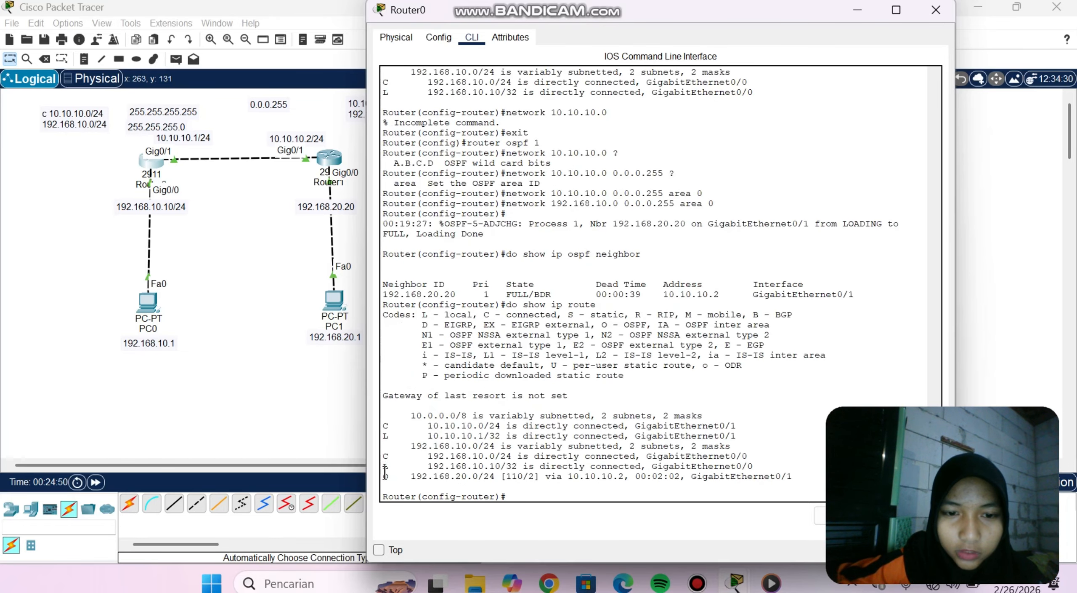
left_click_drag(385, 471, 690, 472)
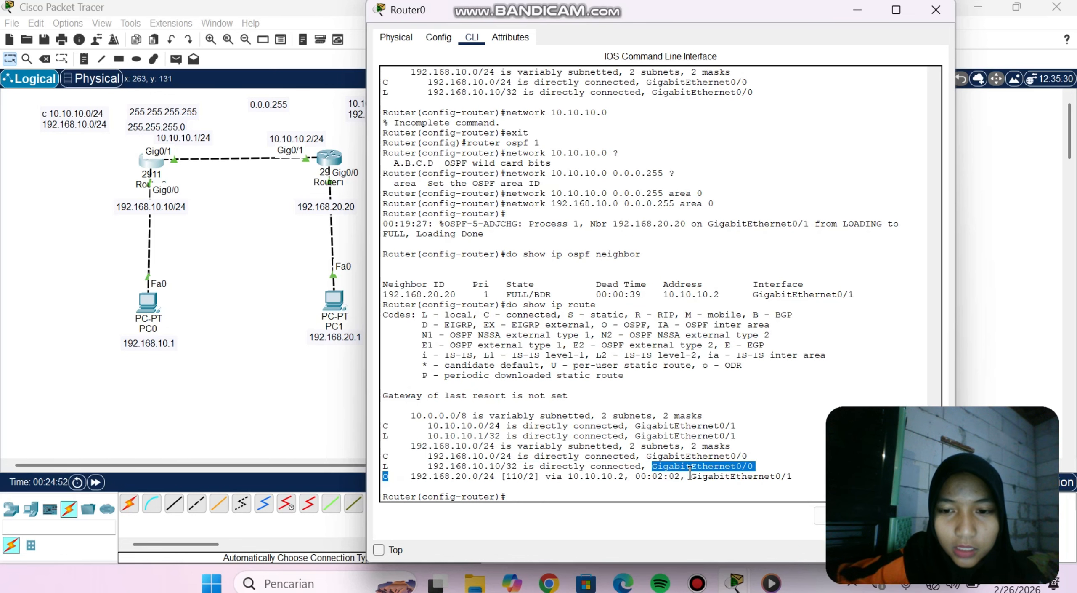
scroll(624, 496, "down", 1)
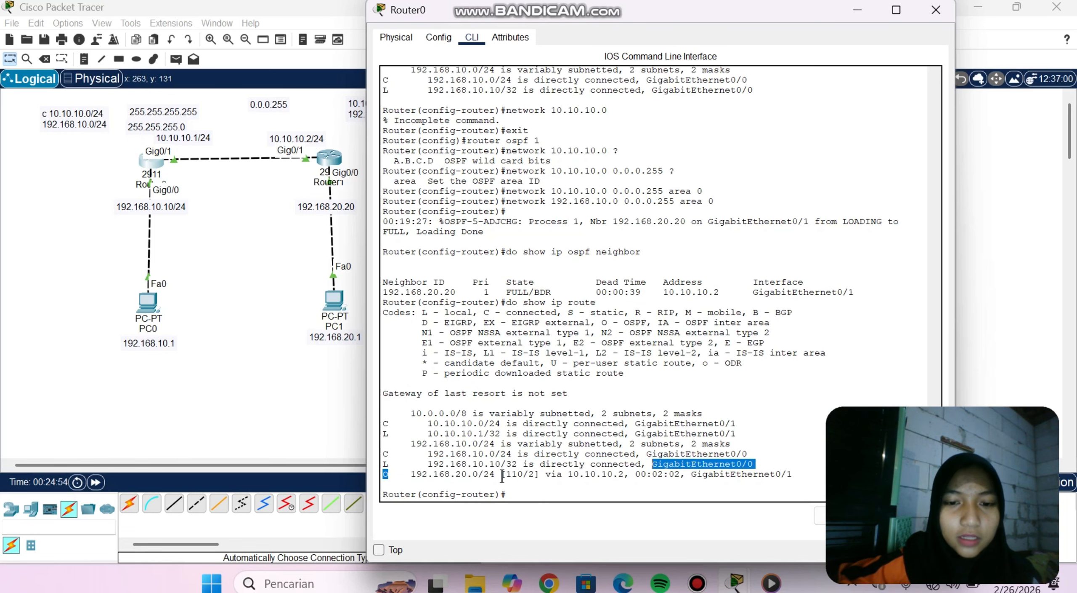
left_click(299, 441)
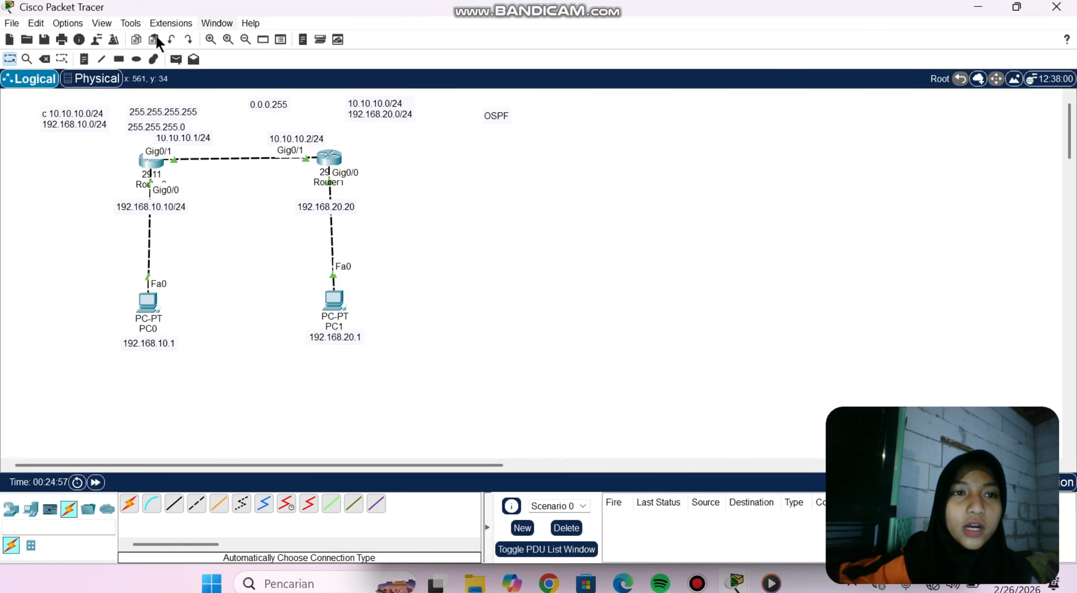
Test connectivity by sending a simple PDU from PC0 to PC1, and send it a second time.
left_click(176, 59)
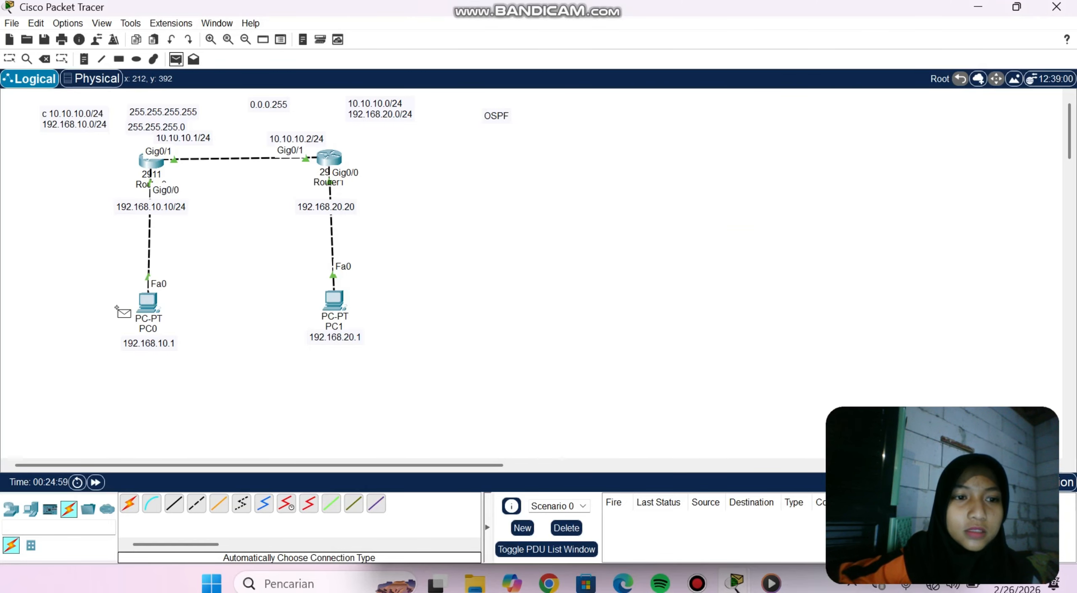
left_click(146, 299)
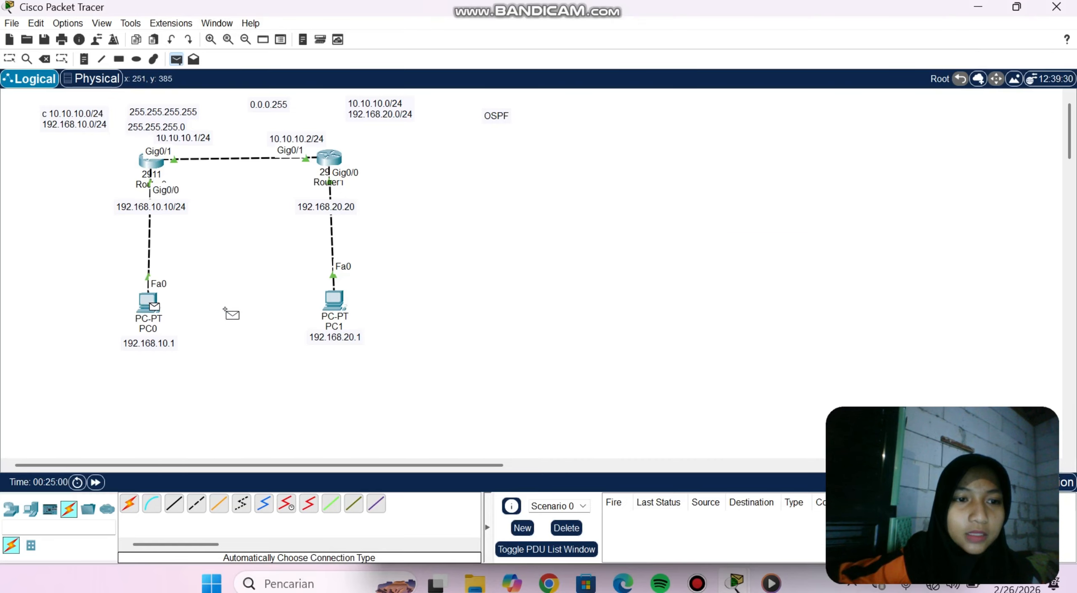
left_click(333, 301)
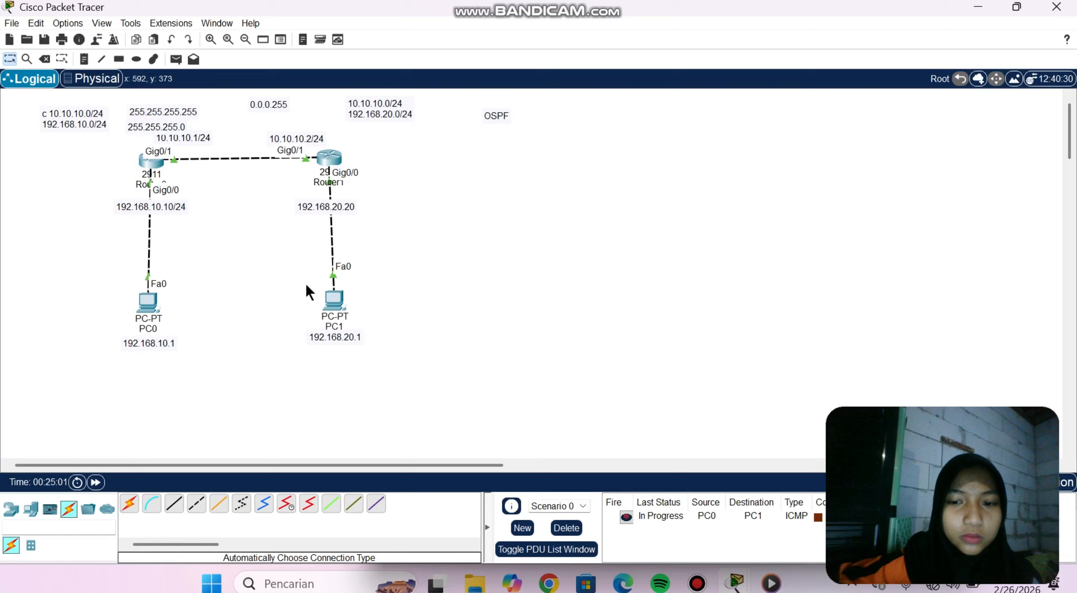
left_click(175, 60)
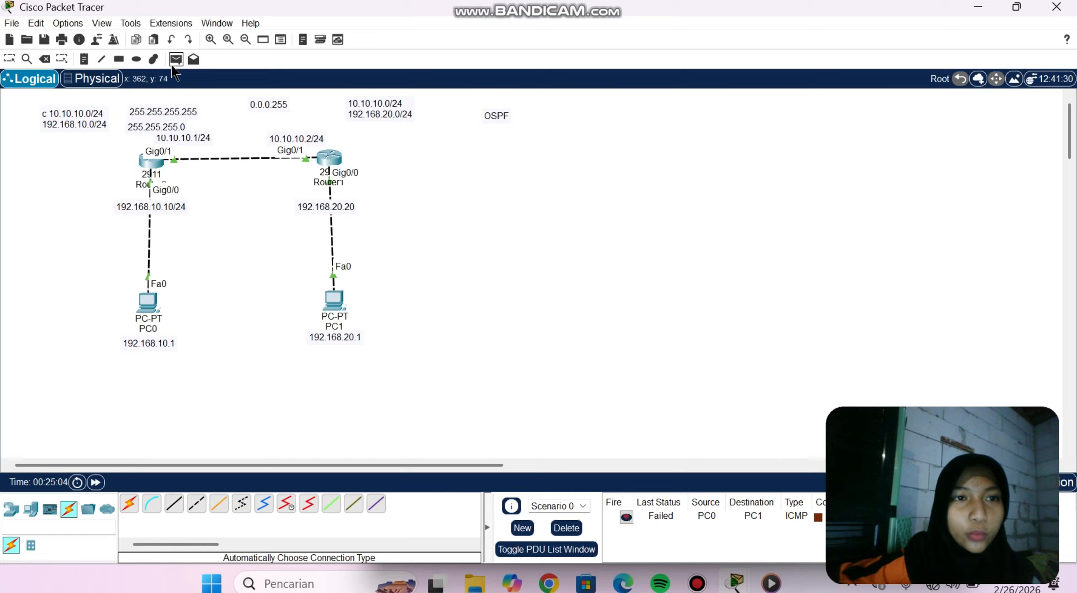
left_click(142, 303)
left_click(333, 302)
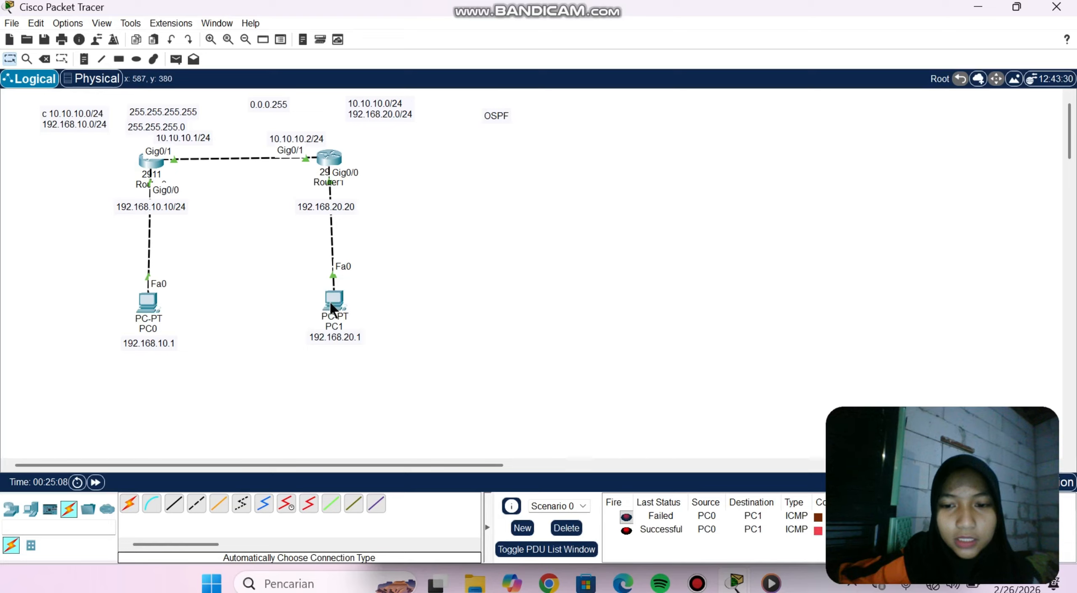
Test the reverse direction by sending a simple PDU from PC1 to PC0.
left_click(176, 59)
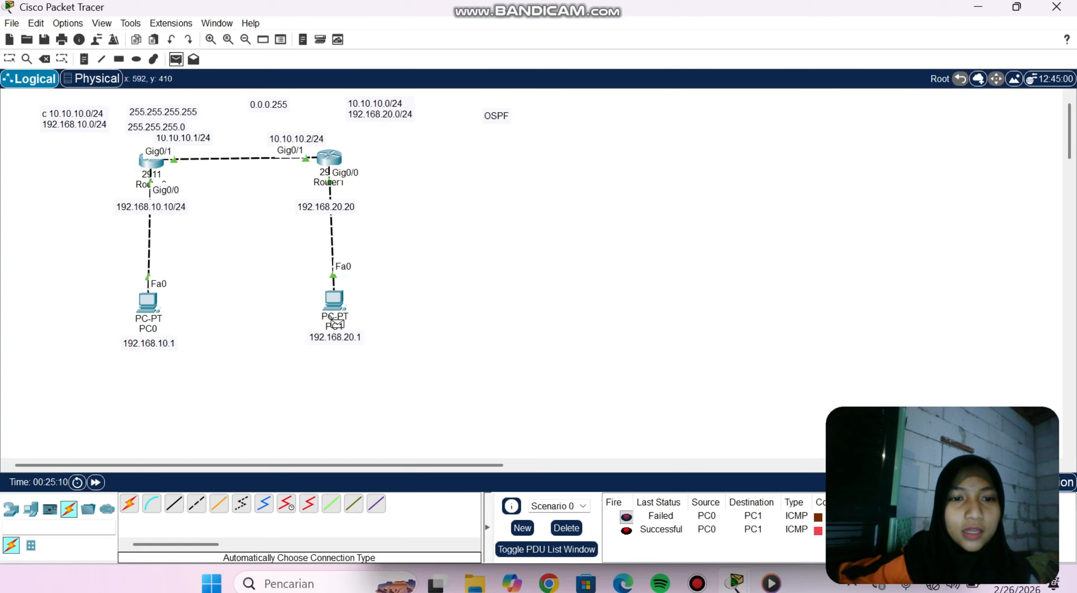
left_click(334, 300)
left_click(141, 301)
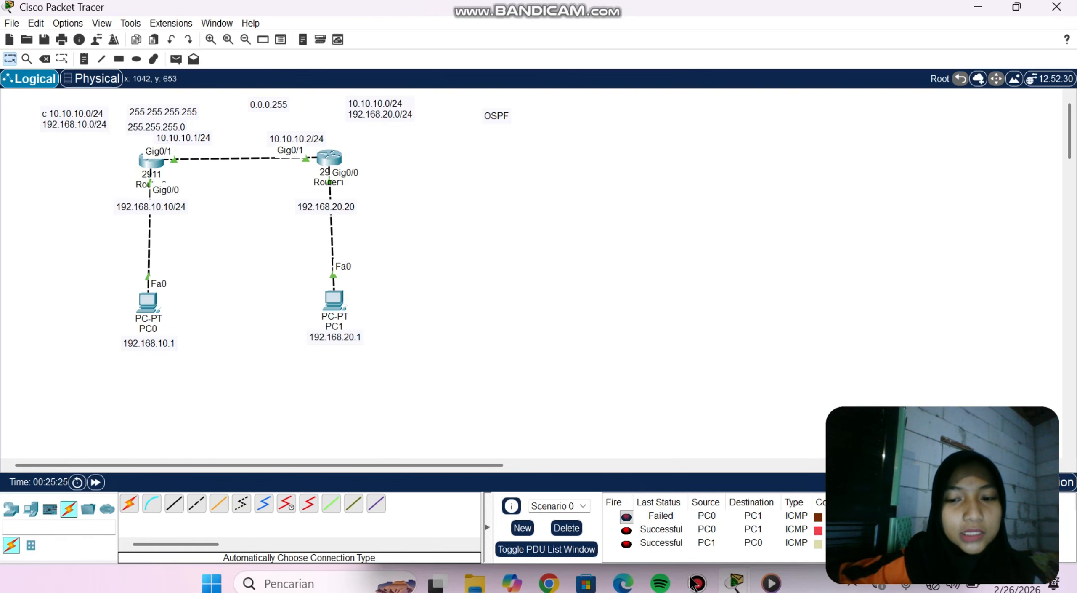
mouse_move(693, 581)
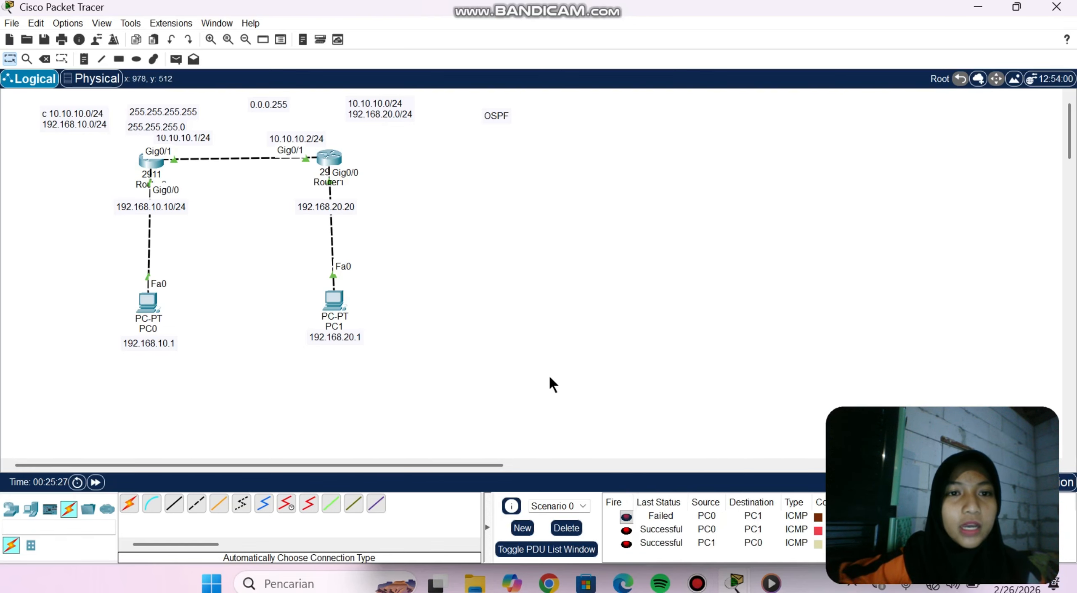
left_click(697, 582)
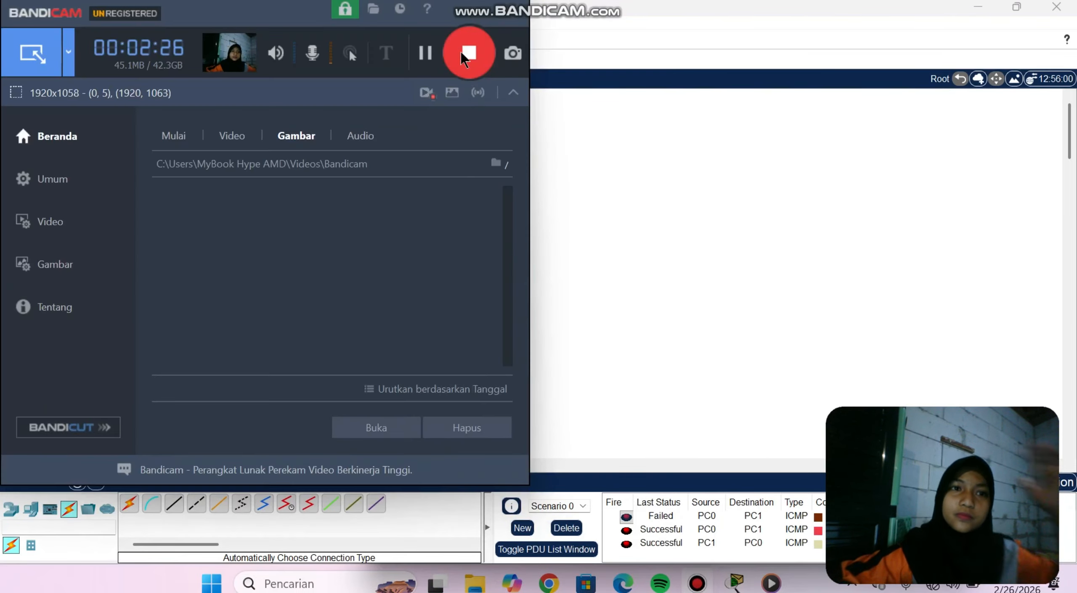
left_click(484, 22)
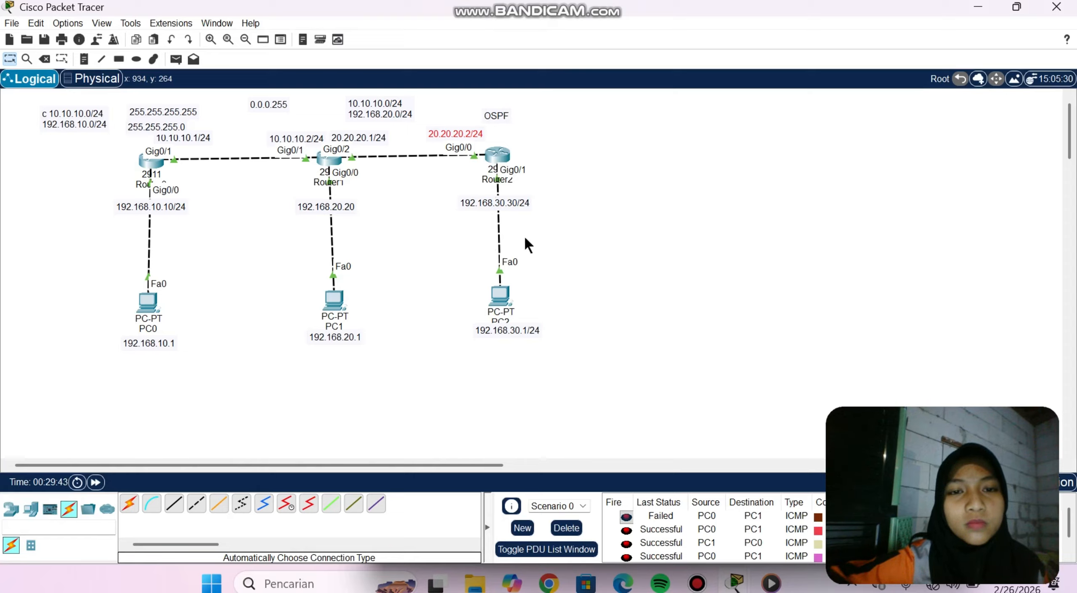
left_click_drag(88, 143, 568, 335)
left_click_drag(424, 121, 583, 340)
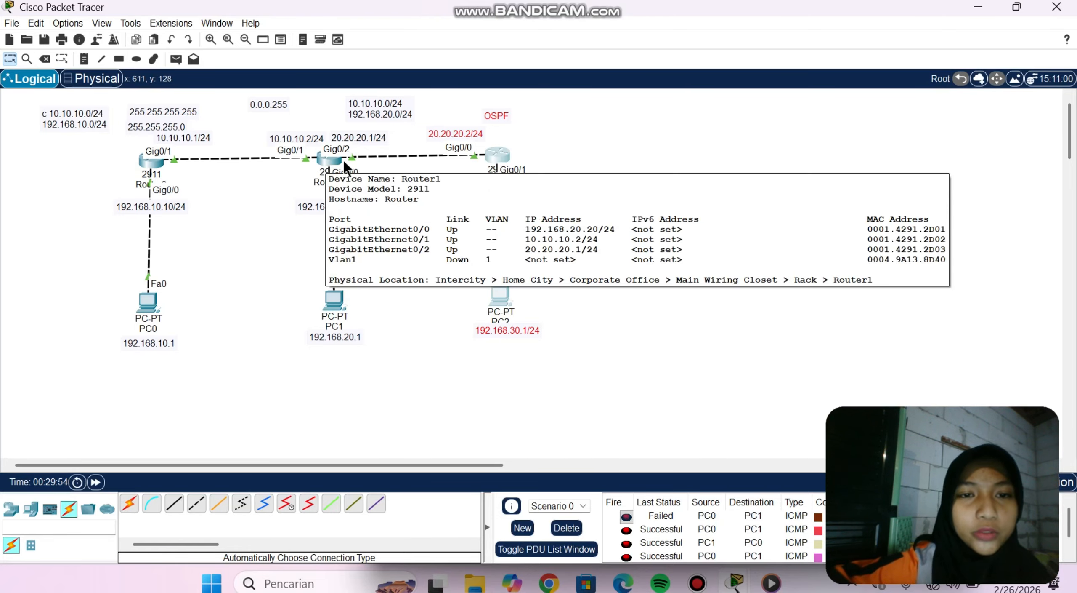
Move the 20.20.20.1/24 label clear of Router1's Gig0/2 port name and the 192.168.30.1/24 label clear of PC2's name.
mouse_move(356, 134)
left_mouse_down()
mouse_move(388, 134)
mouse_move(415, 43)
mouse_move(464, 121)
mouse_move(368, 119)
mouse_move(363, 138)
left_mouse_up()
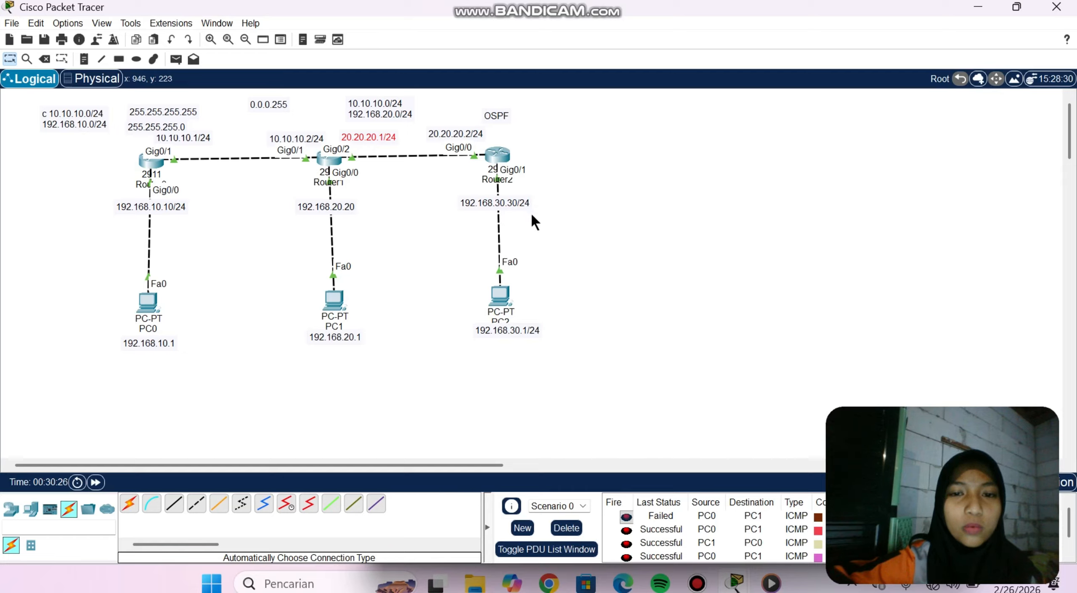
left_click_drag(489, 329, 489, 334)
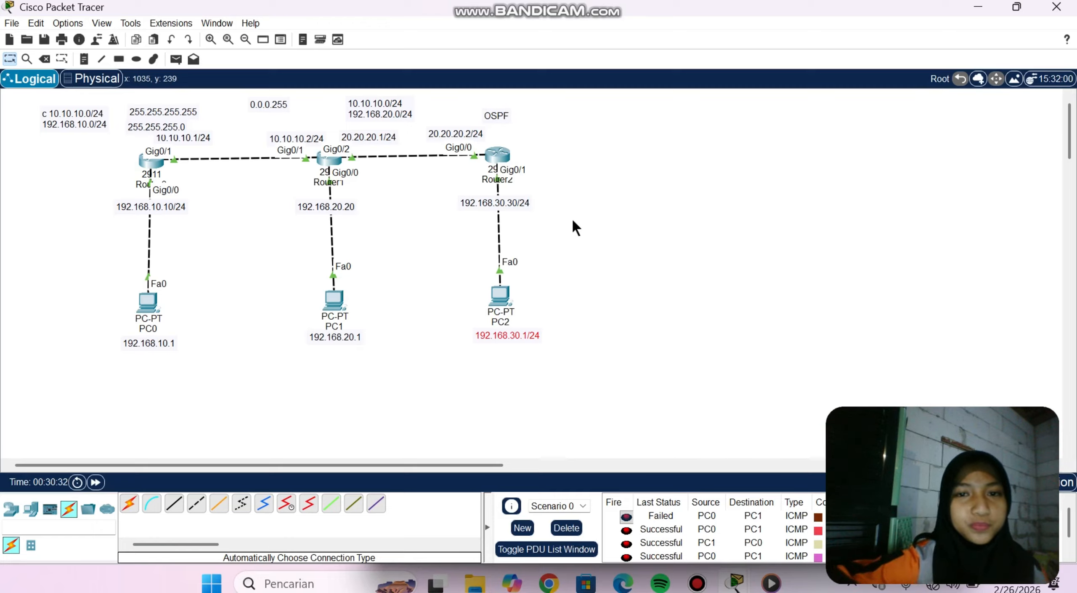
Open Router2's command line and run do show ip route to examine its directly connected networks.
left_click(502, 180)
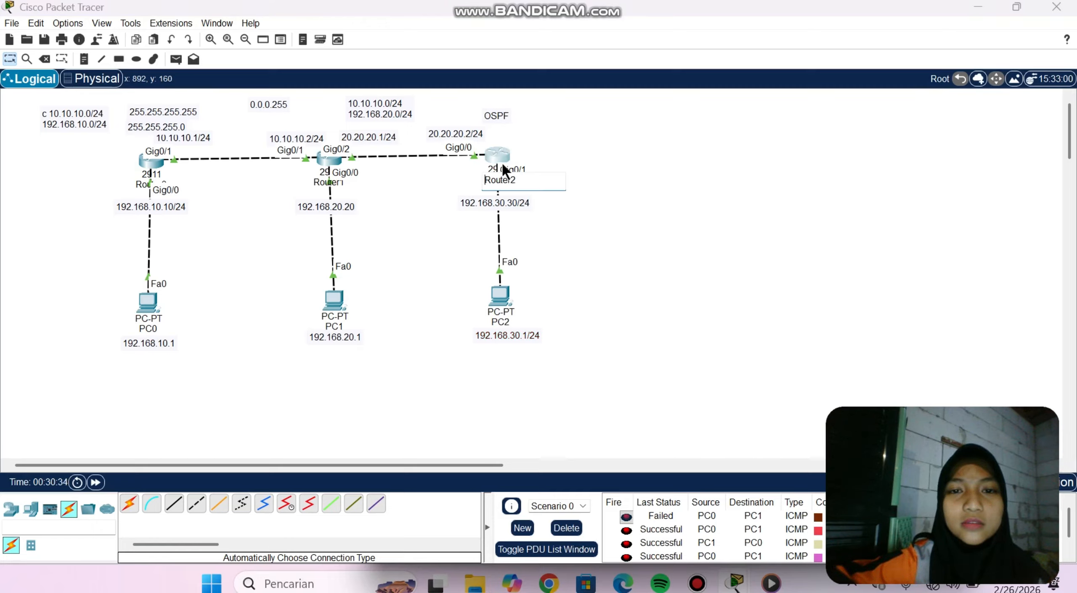
left_click(561, 144)
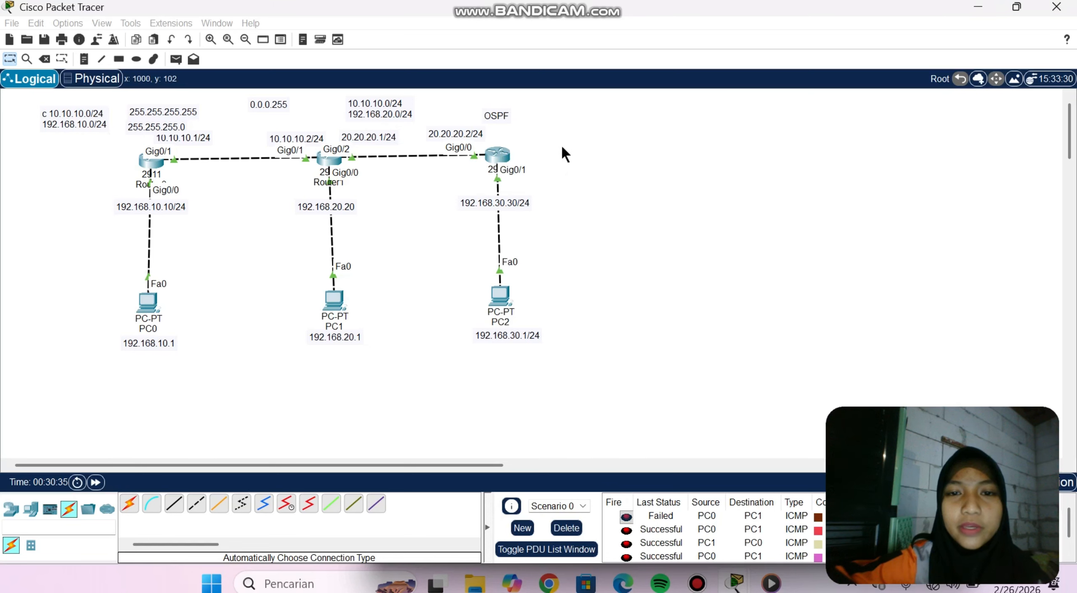
left_click(500, 153)
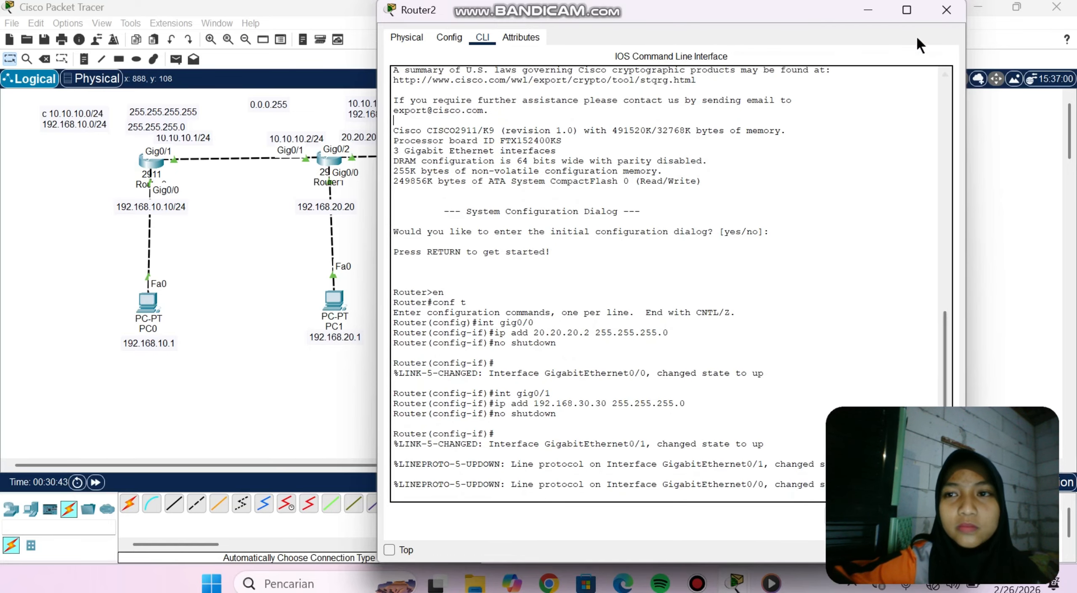
key("Return")
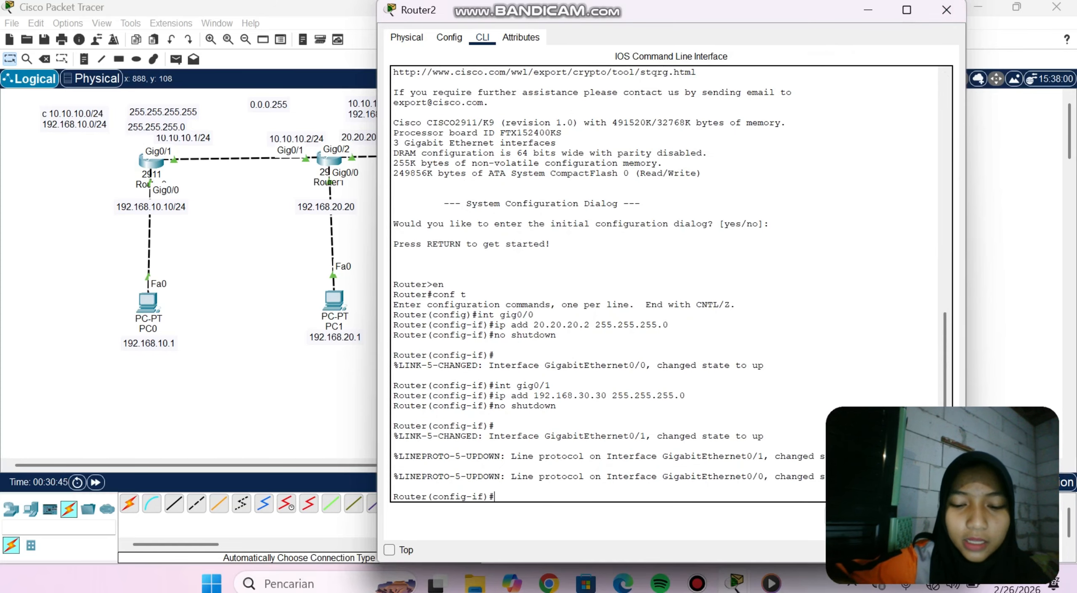
type("do ")
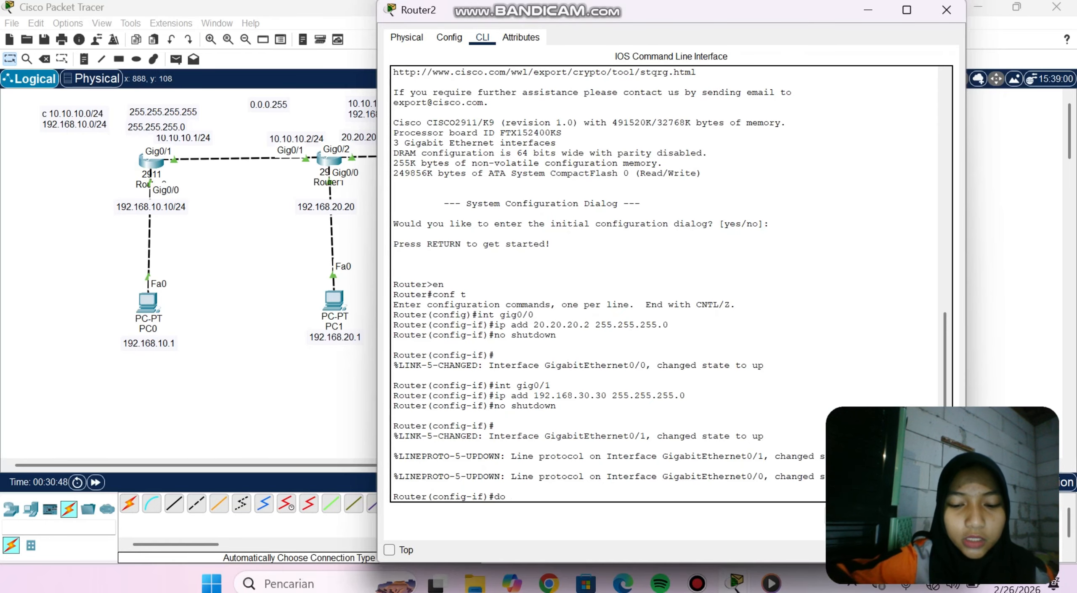
type("show ip route")
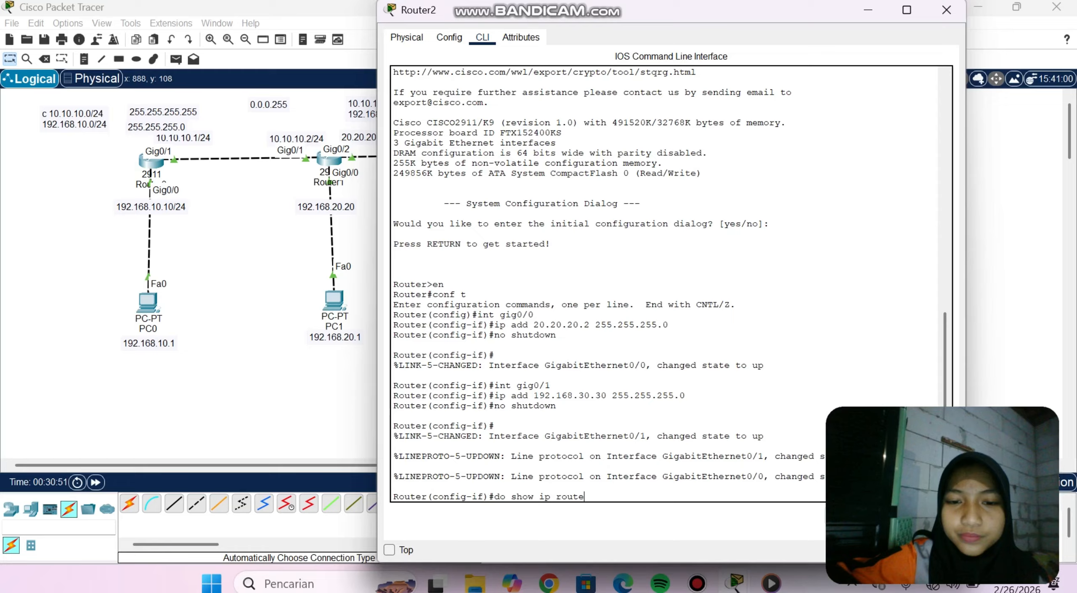
key("Return")
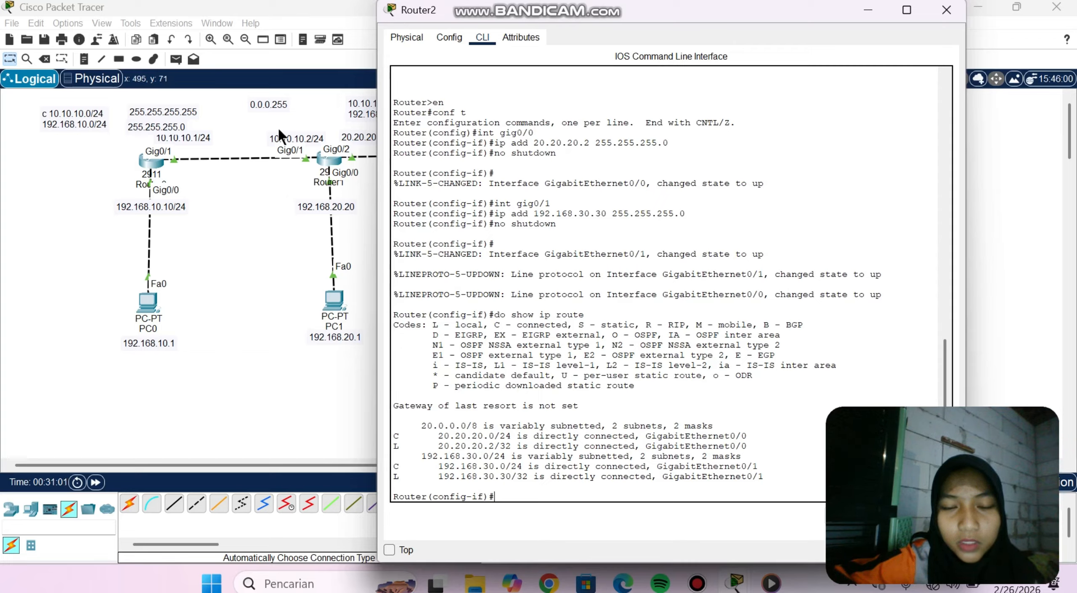
Place a note beside the OSPF label listing Router2's networks, 20.20.20.0/24 and 192.168.30.0/24.
left_click(171, 61)
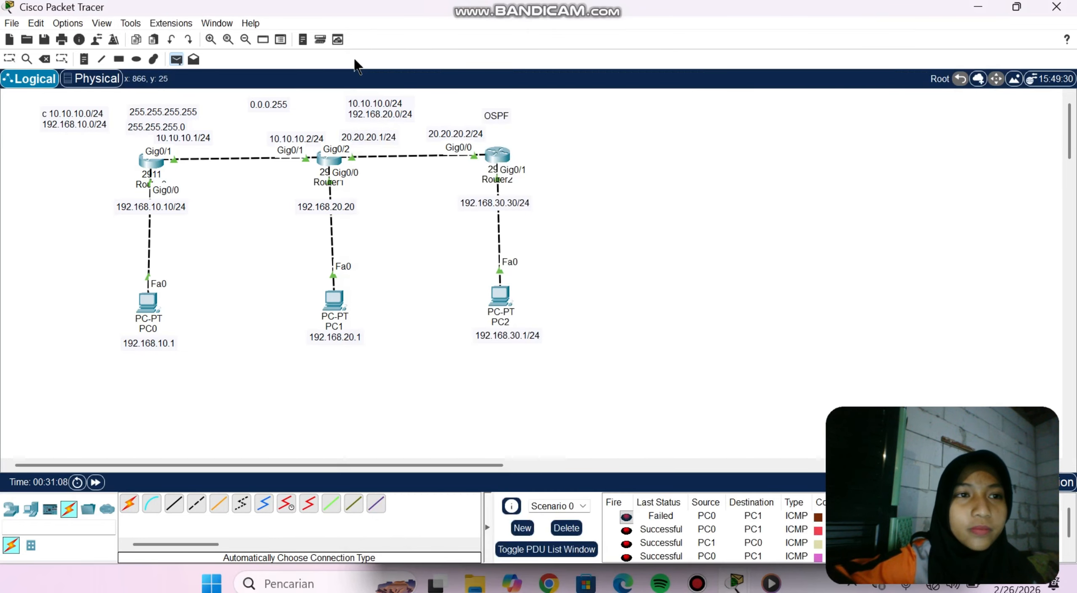
left_click(84, 59)
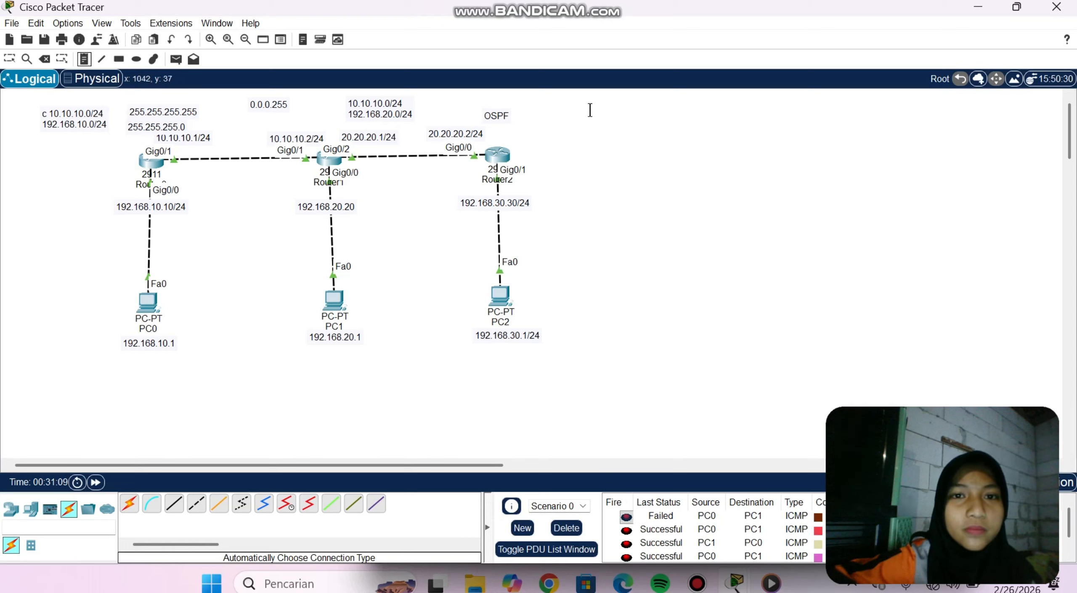
left_click(568, 104)
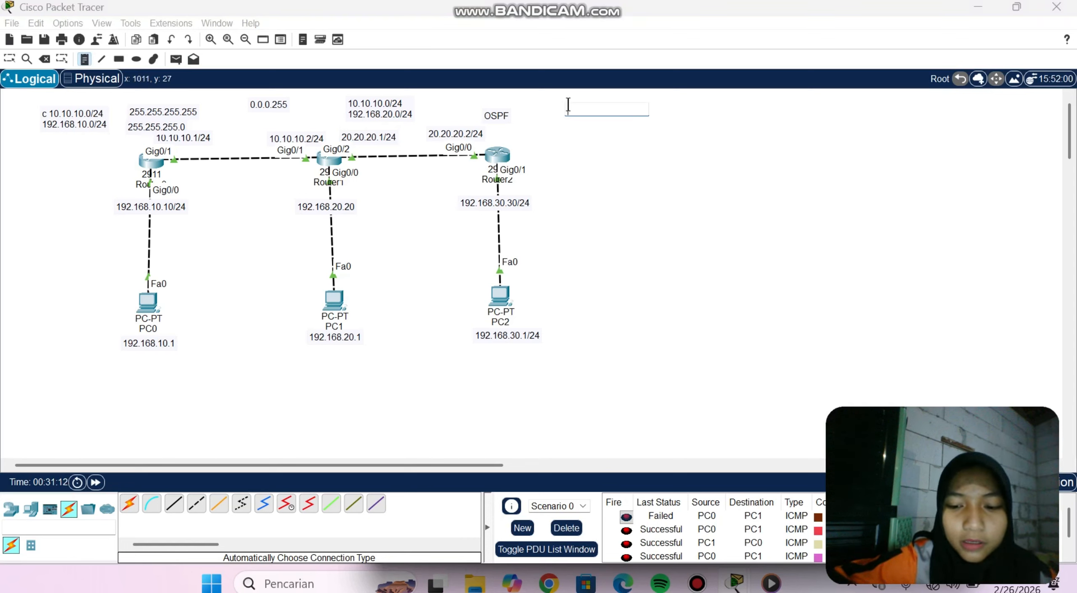
type("20.20.20.0")
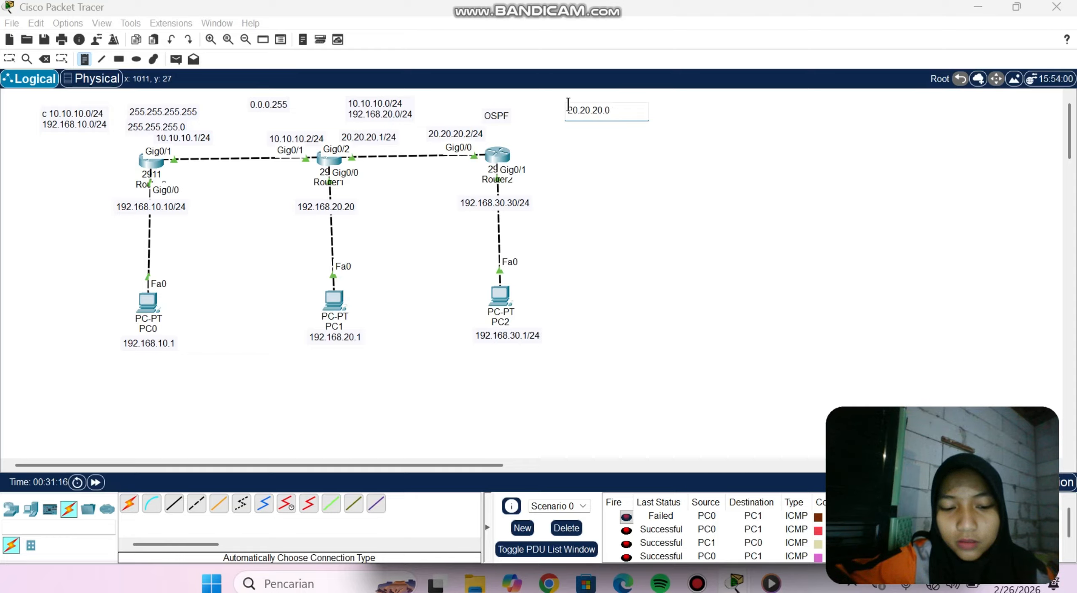
type("/24")
key("Return")
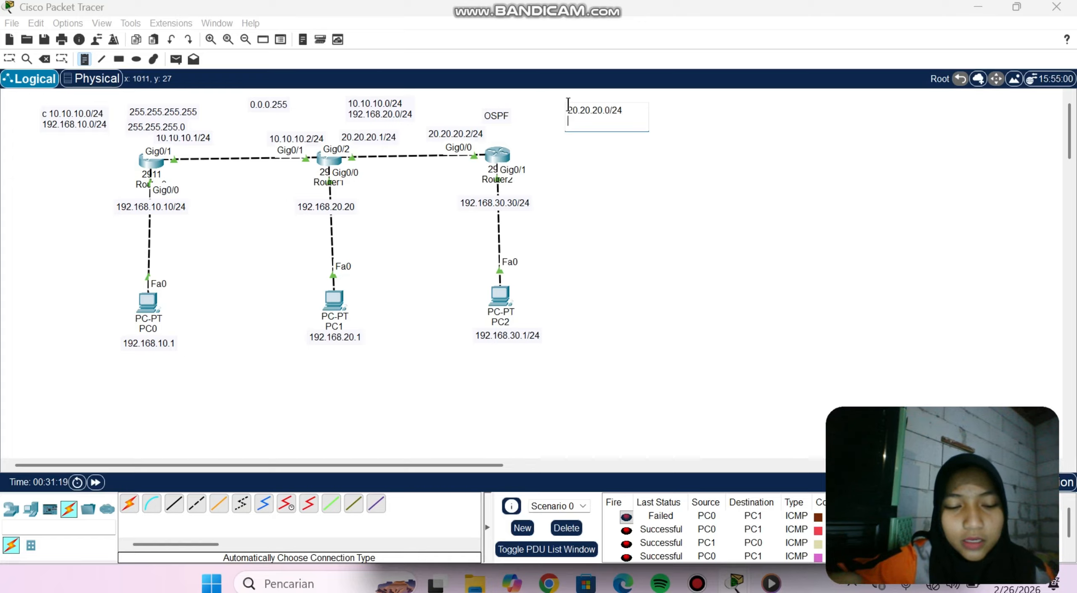
type("192.16")
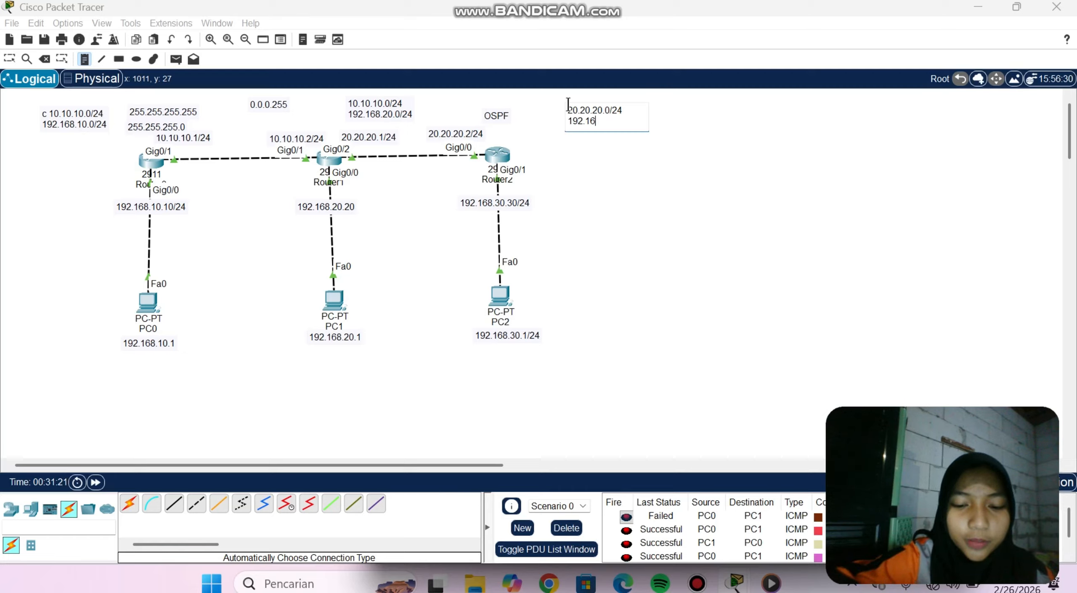
type("8.30")
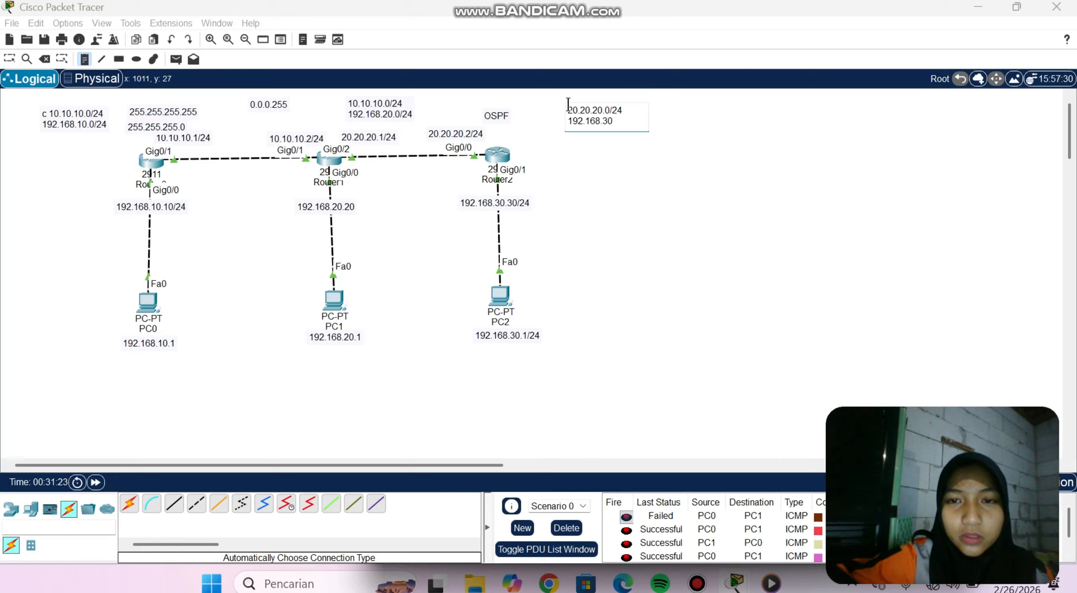
type(".0/24")
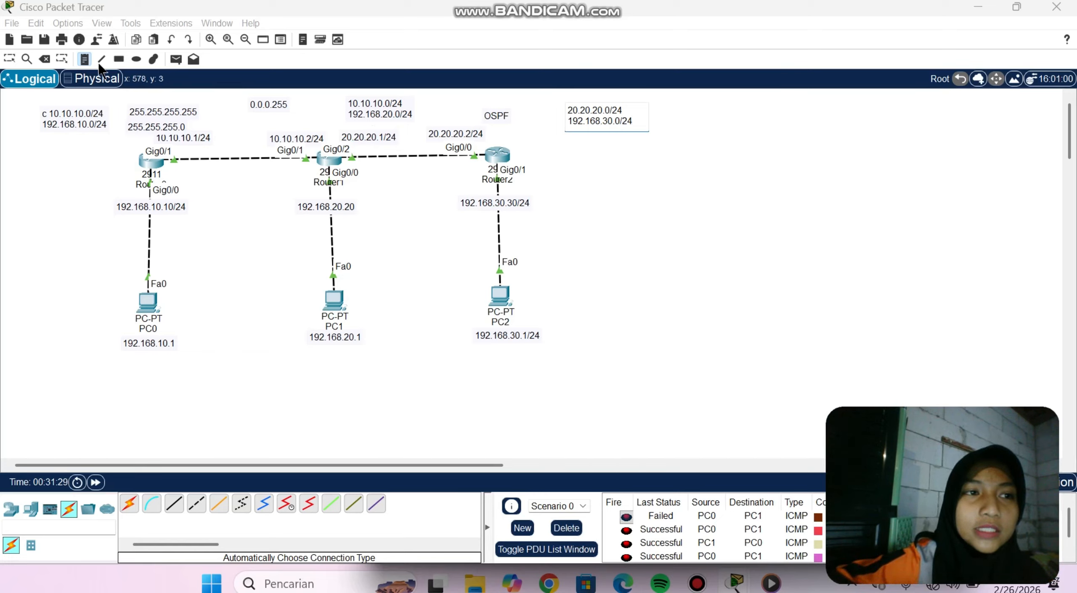
left_click(9, 59)
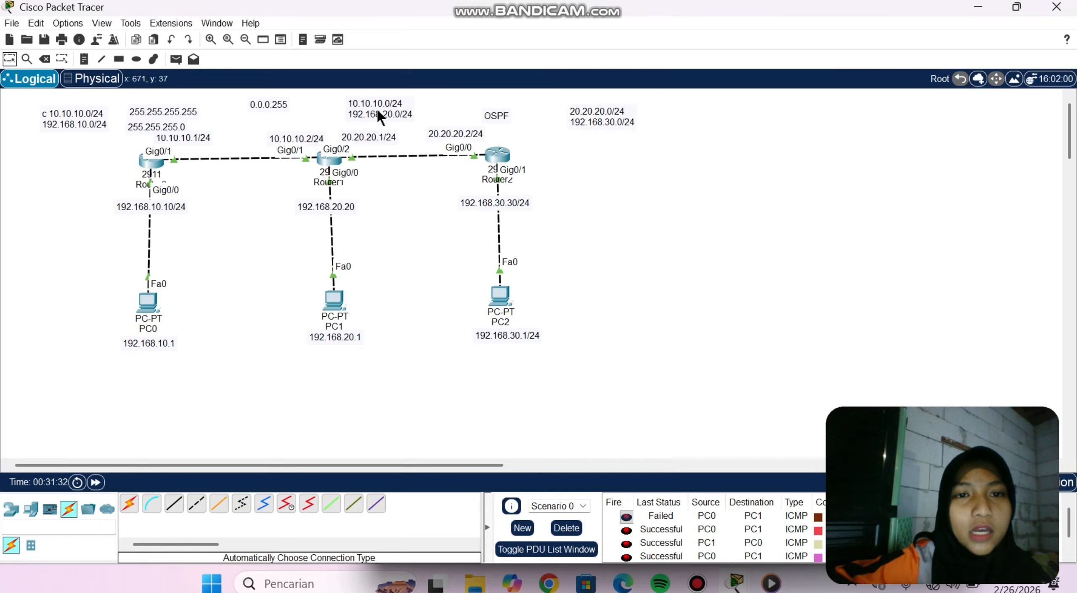
Add 20.20.20.0/24 as a third line in the note listing 10.10.10.0/24 and 192.168.20.0/24.
double_click(413, 111)
key("Return")
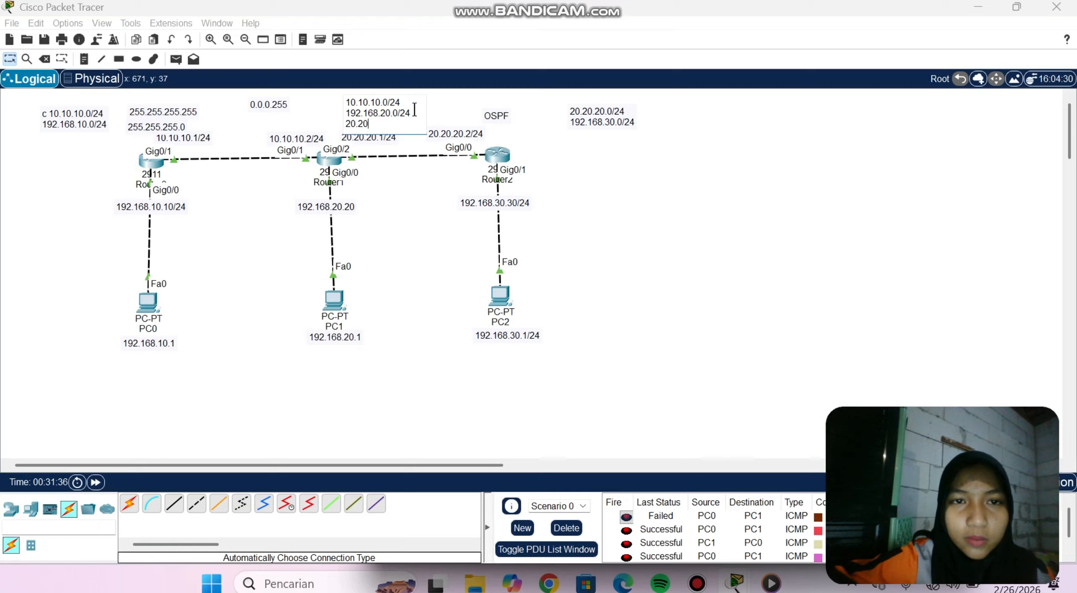
type("20.20.20.0/")
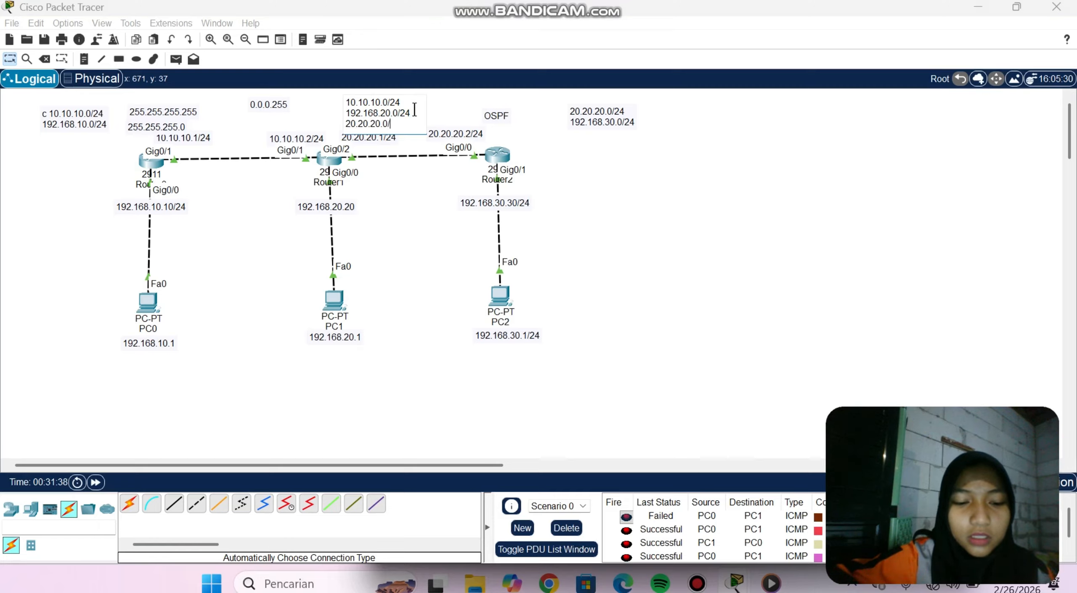
type("24")
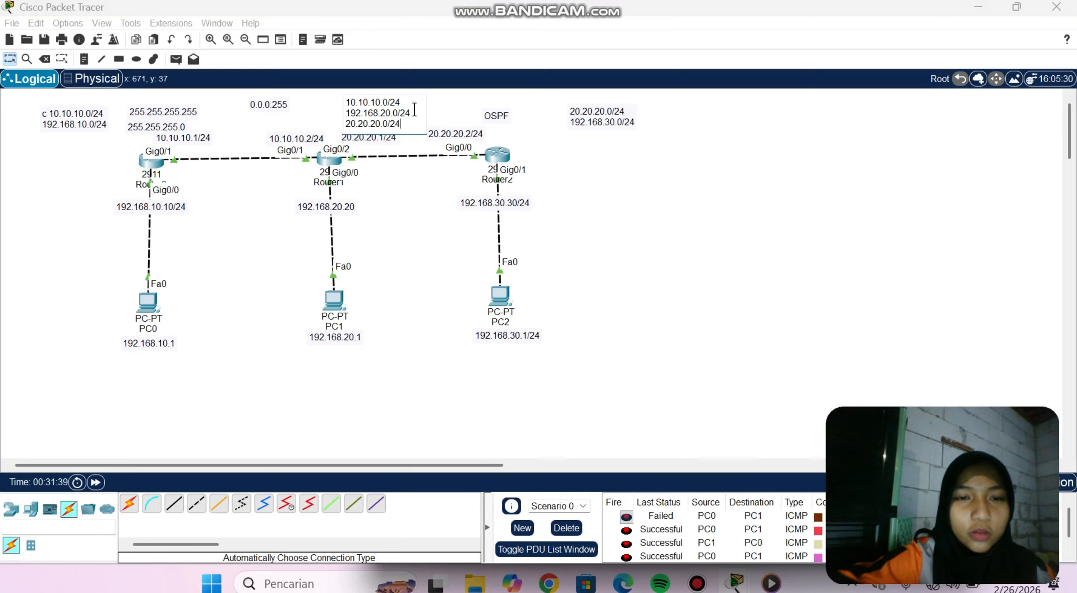
left_click(8, 61)
Arrange the notes so each network list sits above Router1 and Router2, with the OSPF label moved to the empty area beyond Router2.
left_click_drag(378, 112, 332, 112)
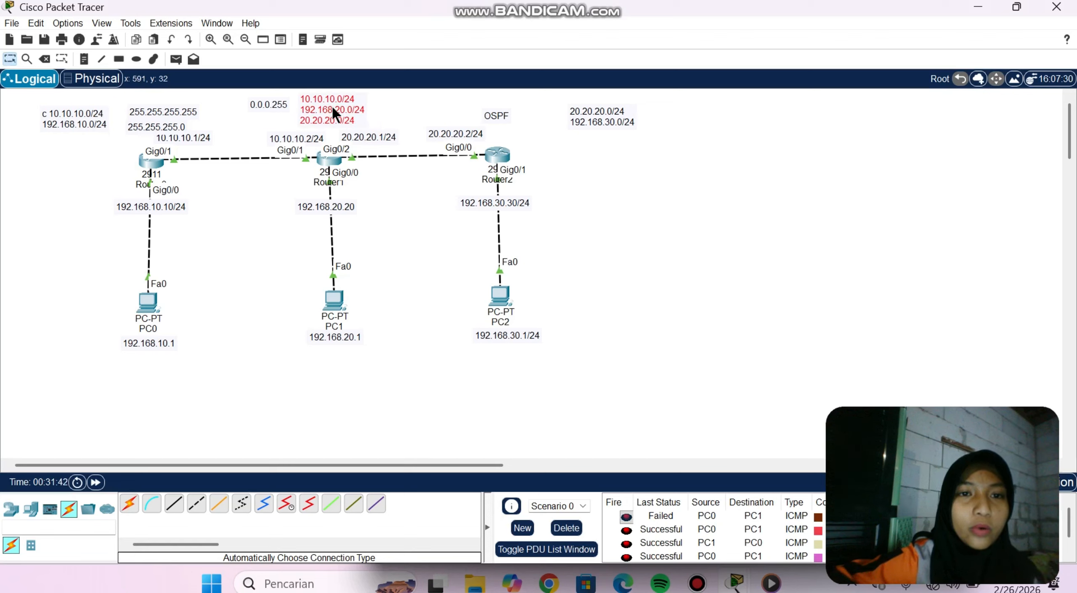
left_click(496, 114)
left_click_drag(496, 115, 719, 112)
left_click_drag(596, 108, 492, 108)
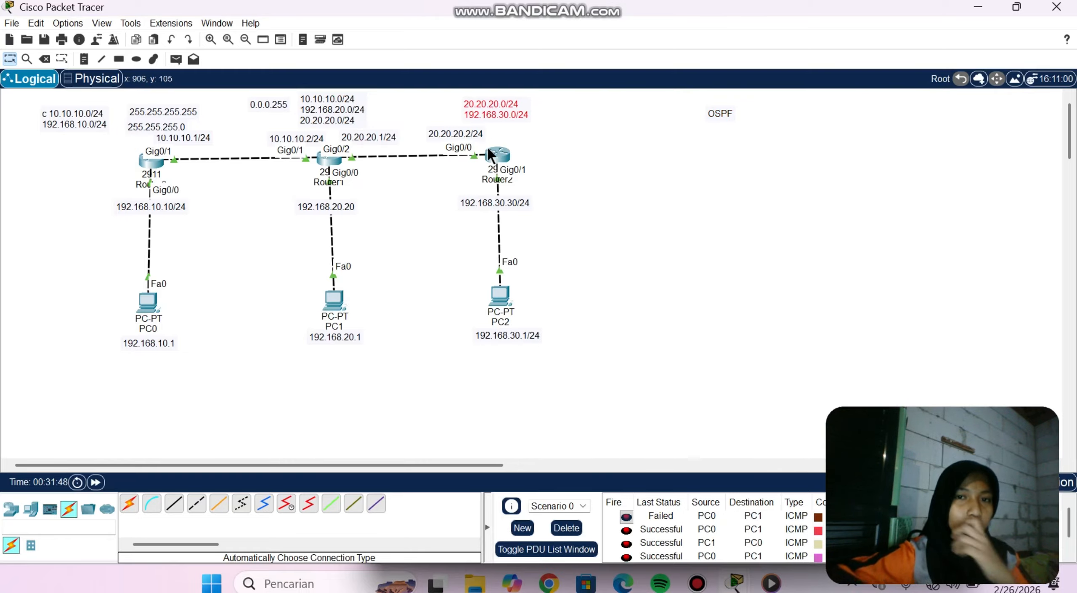
Open Router1's command line.
left_click(327, 158)
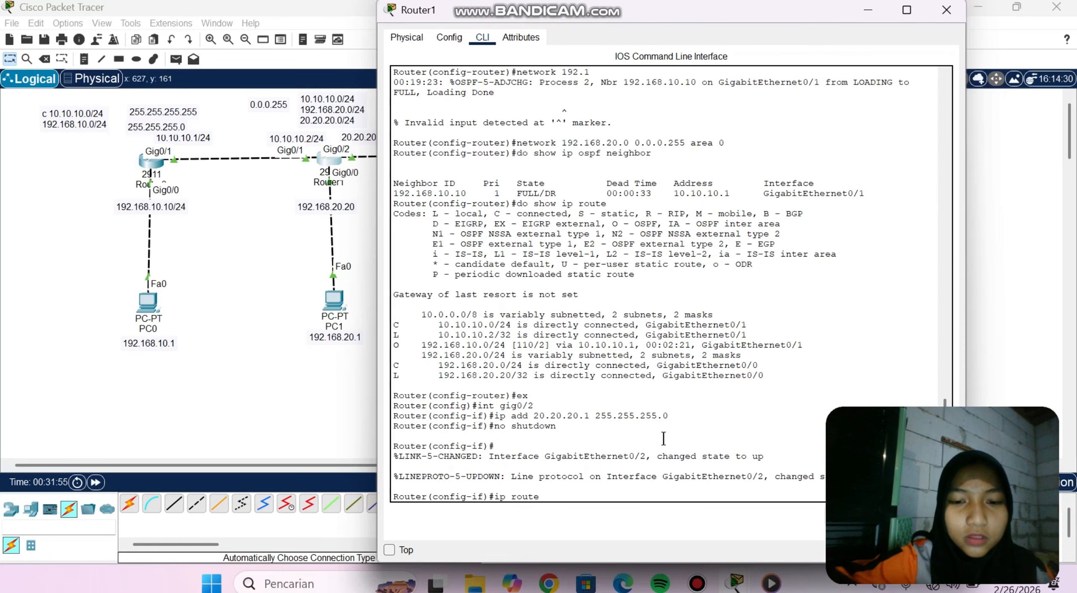
type("ip route ")
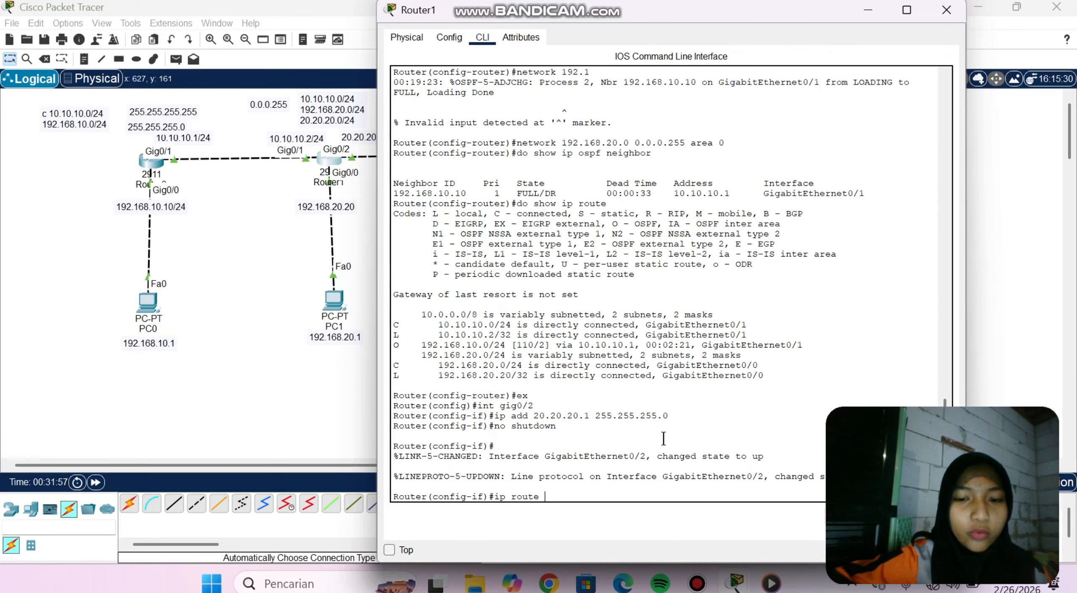
type("2")
key("Return")
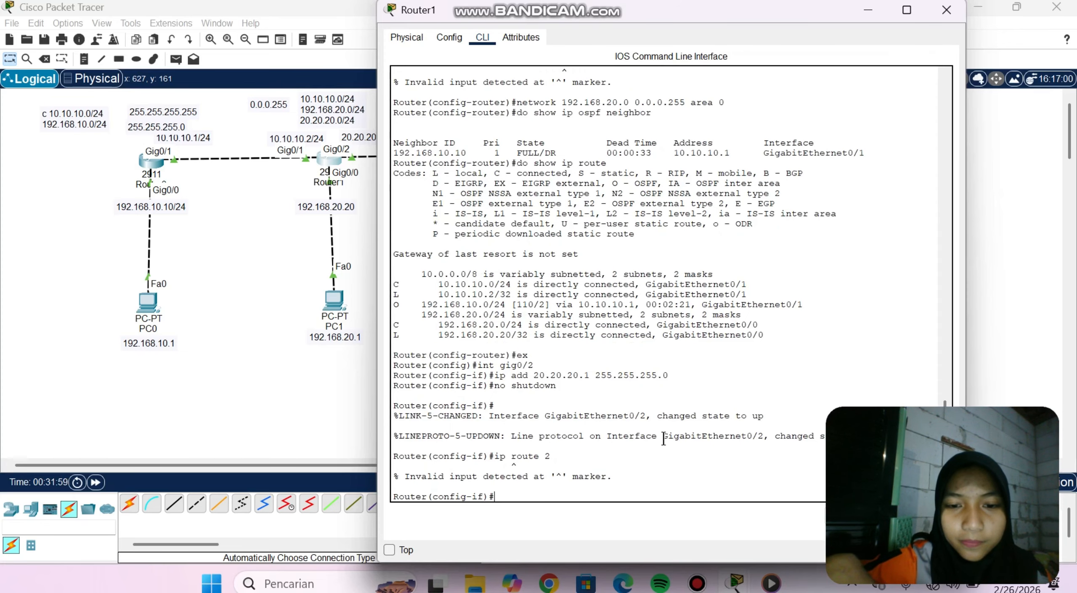
Leave interface configuration on Router1 and enter configuration of OSPF process 2.
type("exit")
key("Return")
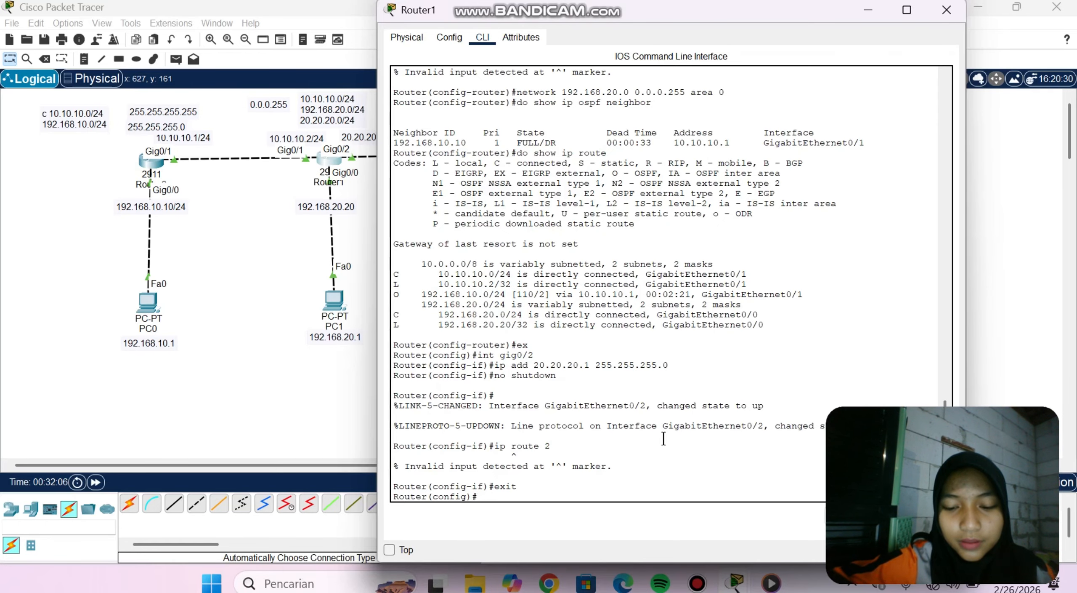
type("router")
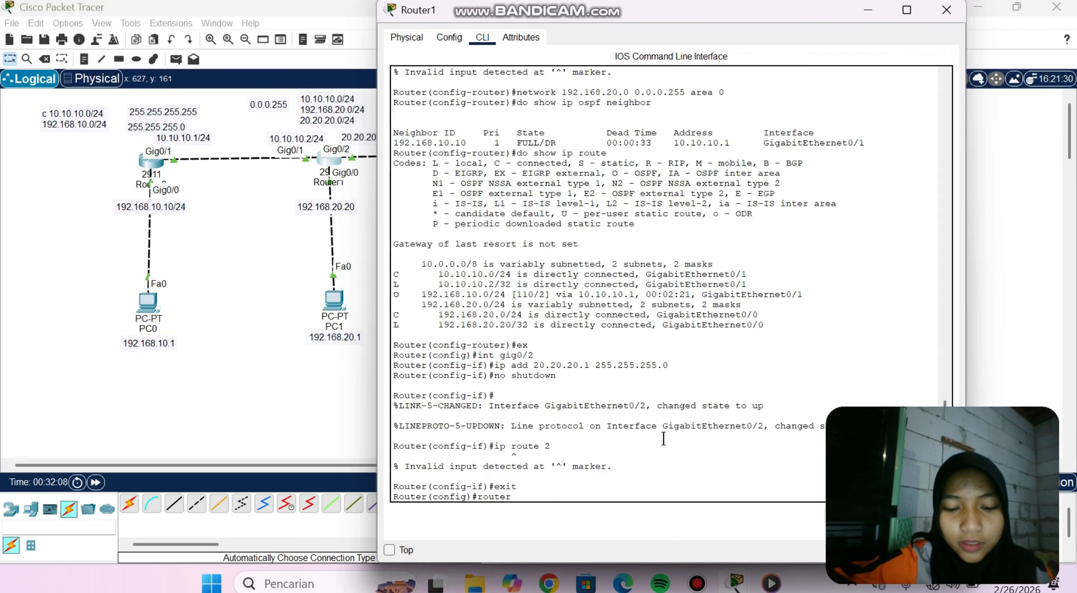
type(" ospf 2")
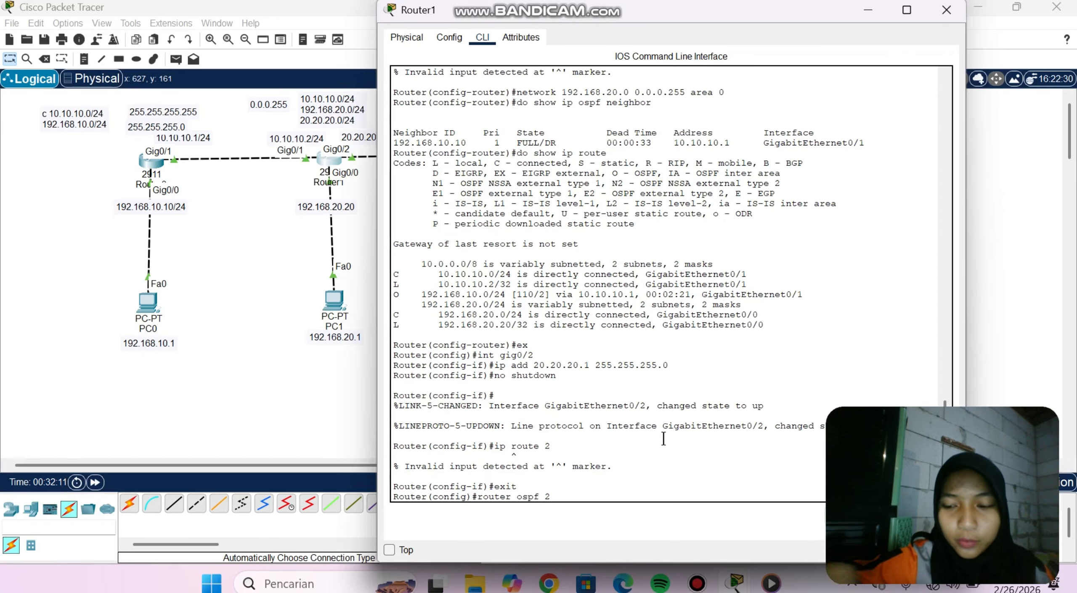
key("Return")
Advertise network 20.20.20.0 with wildcard mask 0.0.0.255 in area 0 on Router1.
type("netwo")
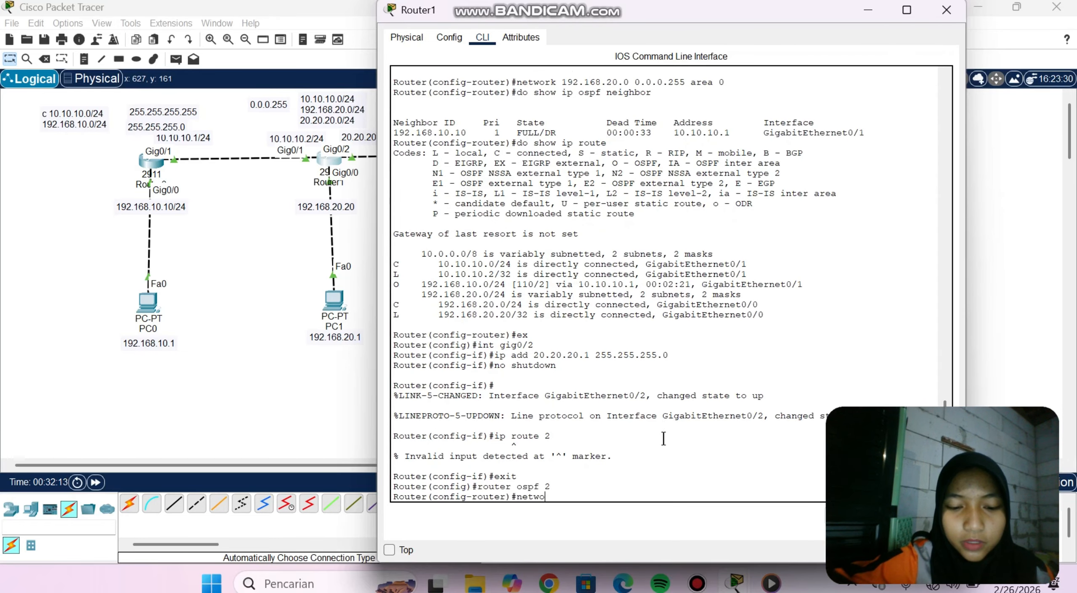
type("rk 20.20.2")
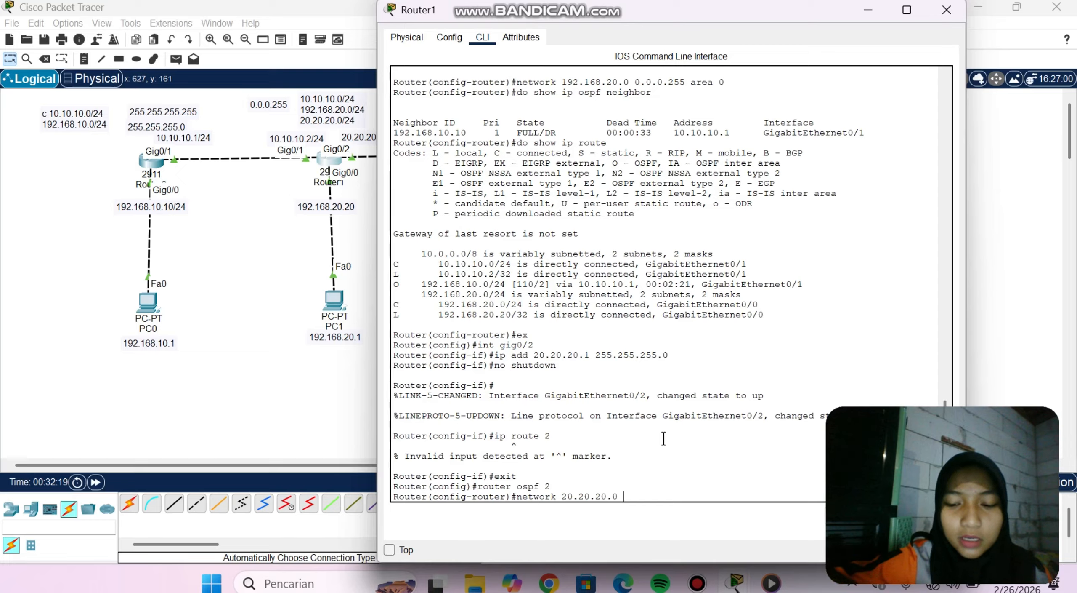
type("0.0.0.")
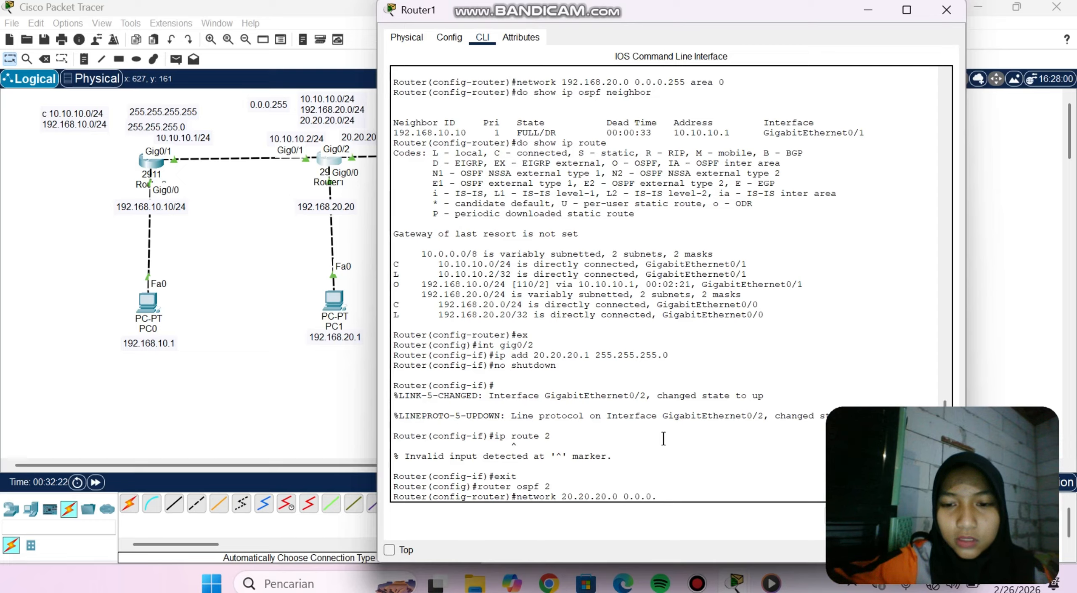
type("255 ar")
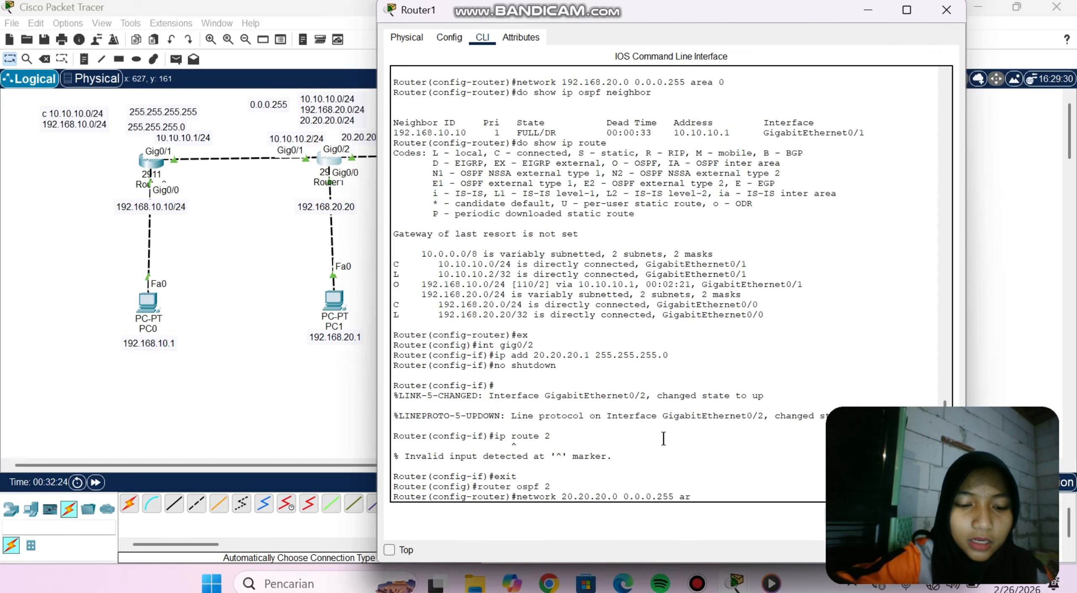
type("ea 0")
key("Return")
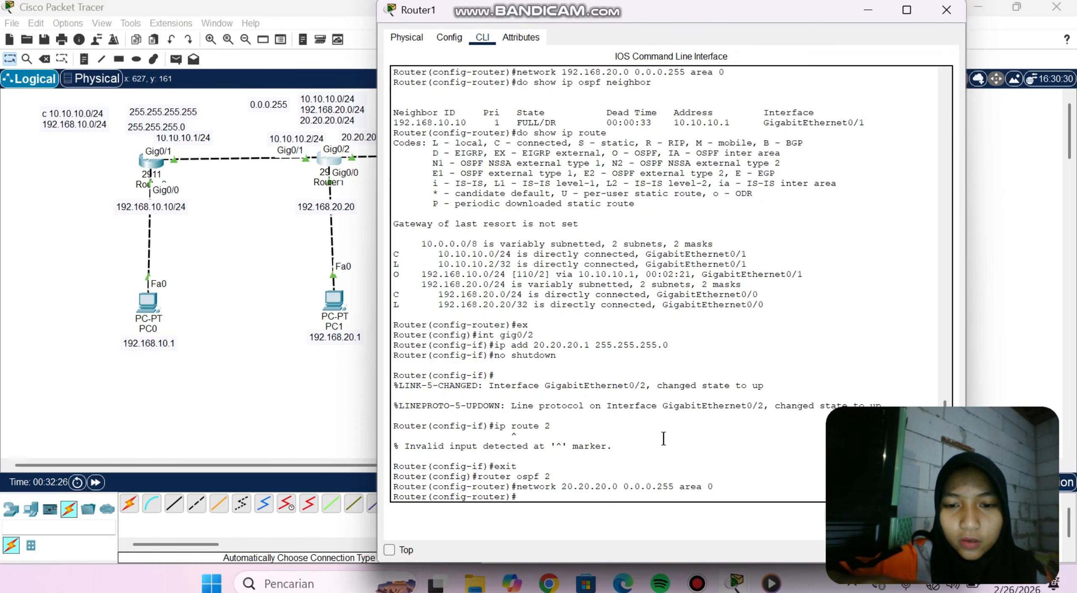
Switch to Router2's command line, leave interface configuration and enter configuration of OSPF process 3.
left_click(208, 351)
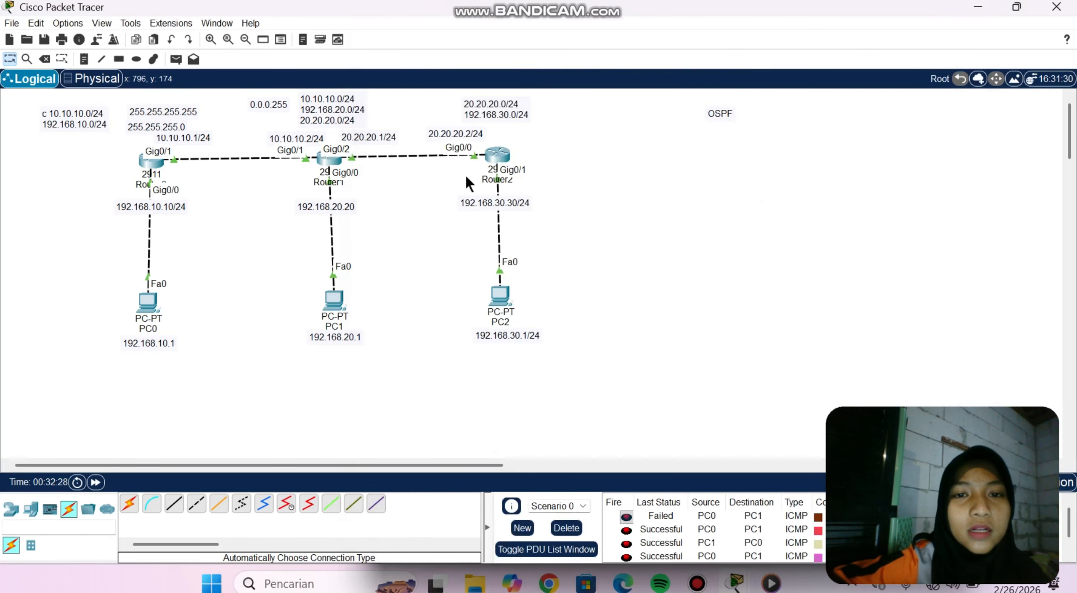
left_click(497, 162)
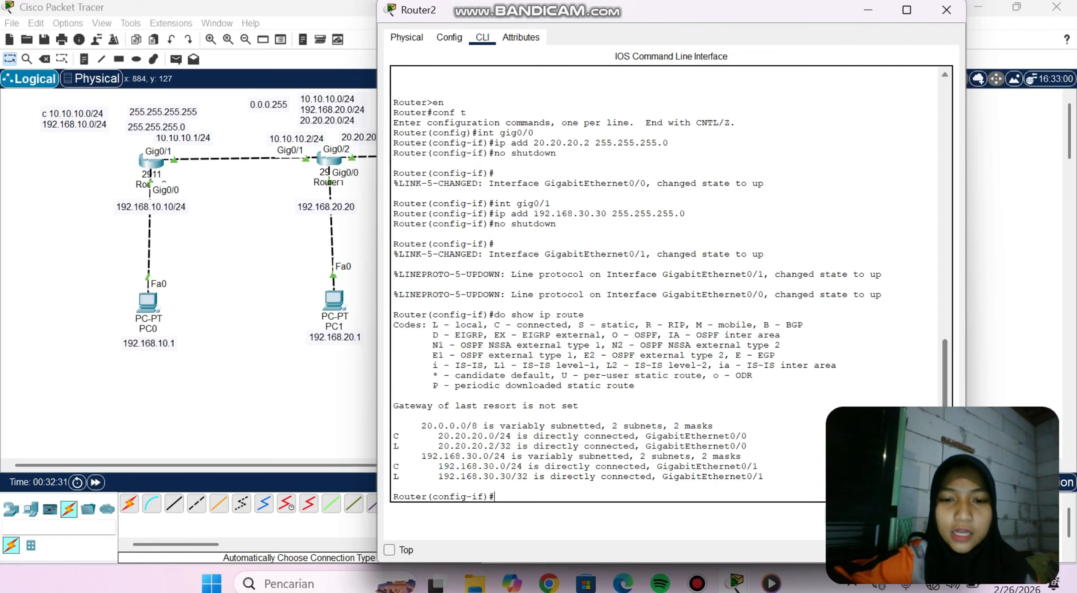
type("exit")
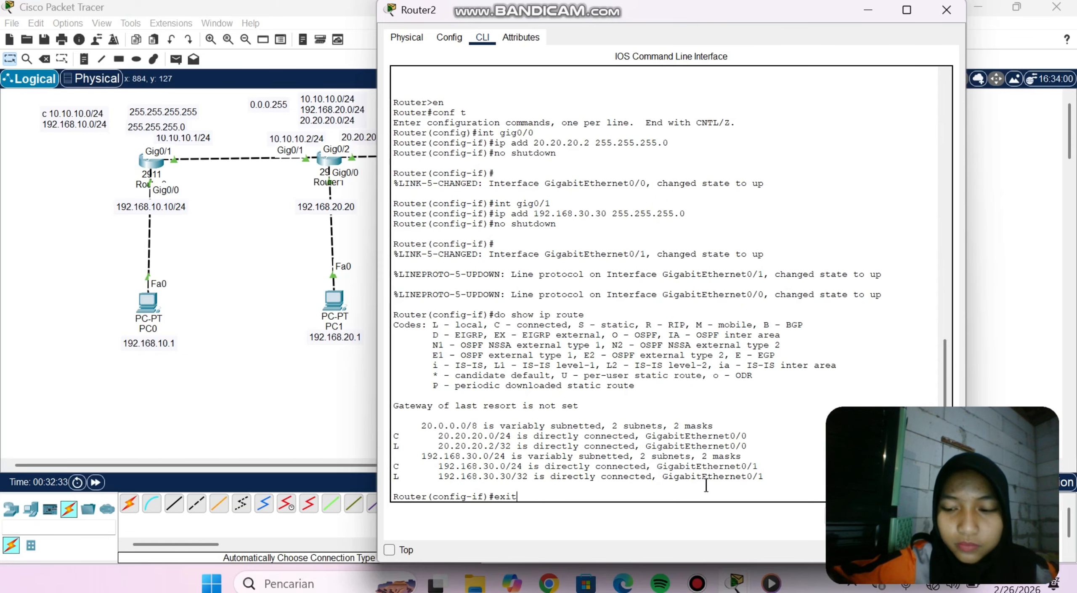
key("Return")
type("route")
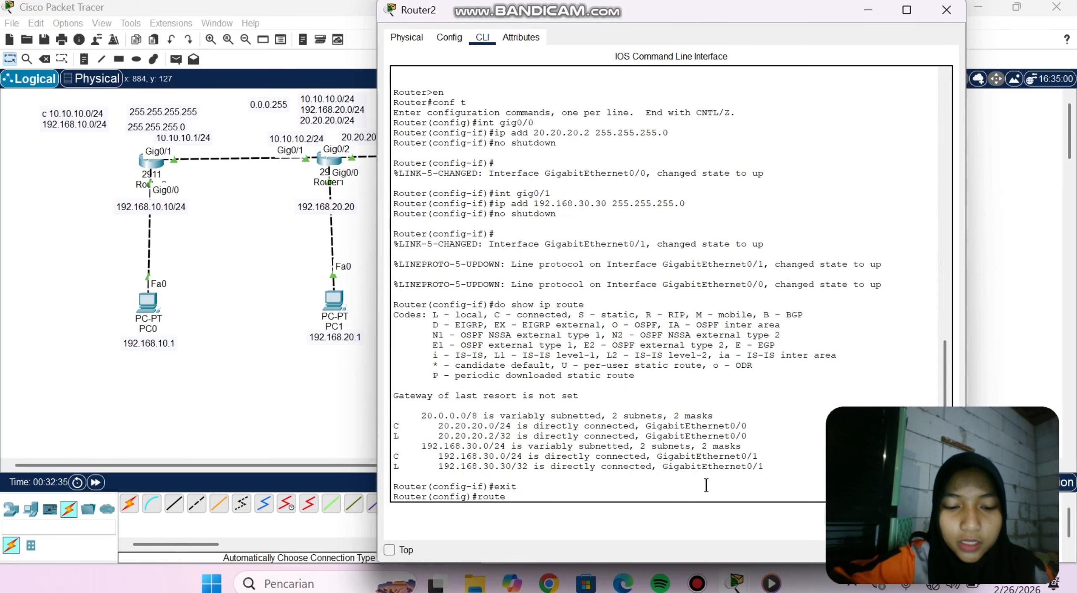
type("r ospf 3")
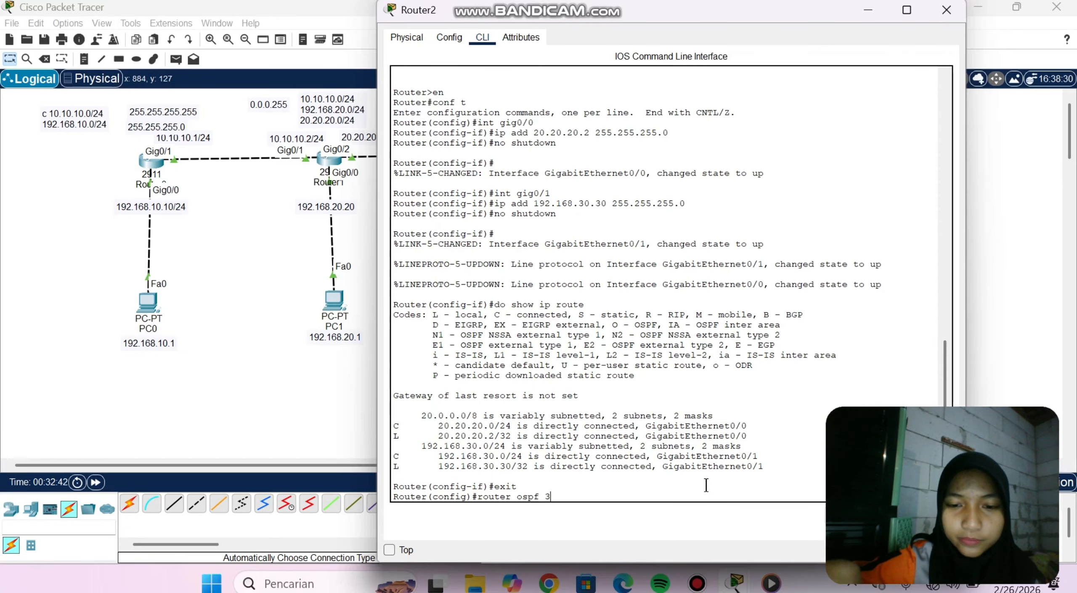
key("Return")
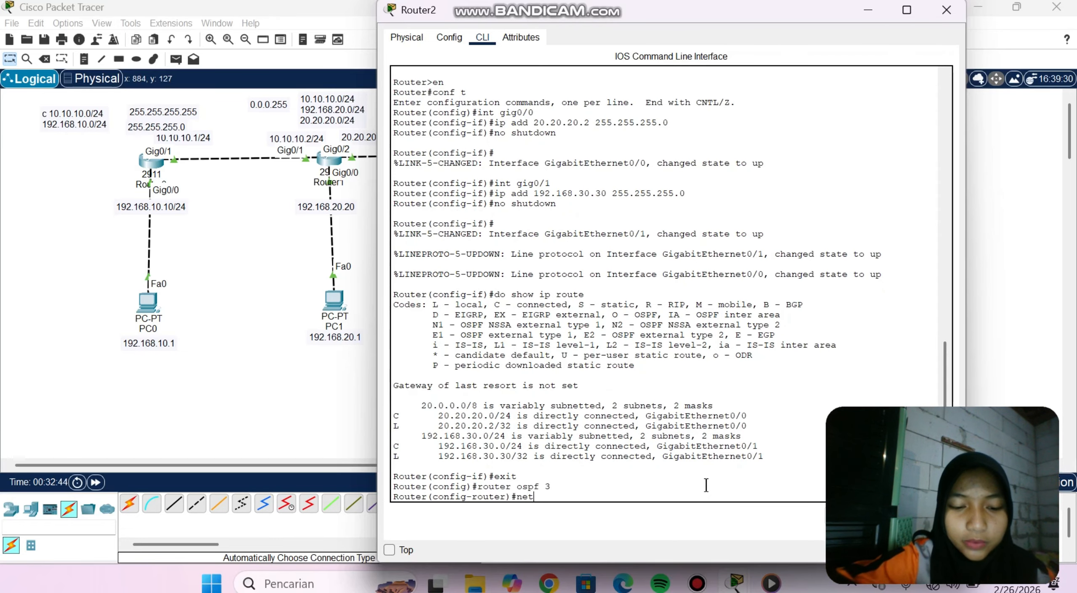
Advertise network 20.20.20.0 with wildcard mask 0.0.0.255 in area 0 on Router2.
type("network ")
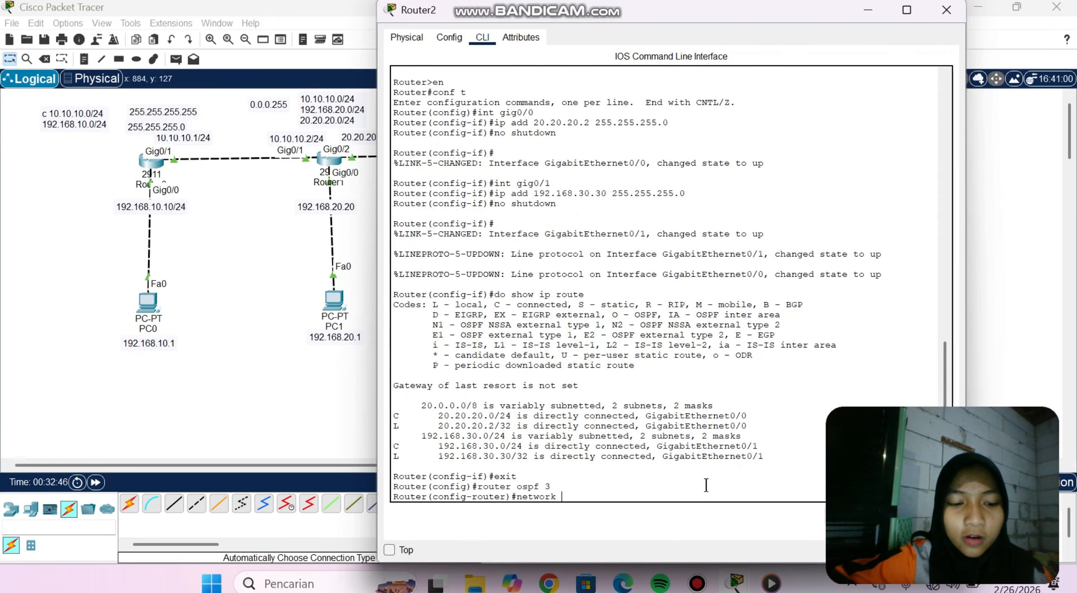
type("20.20.")
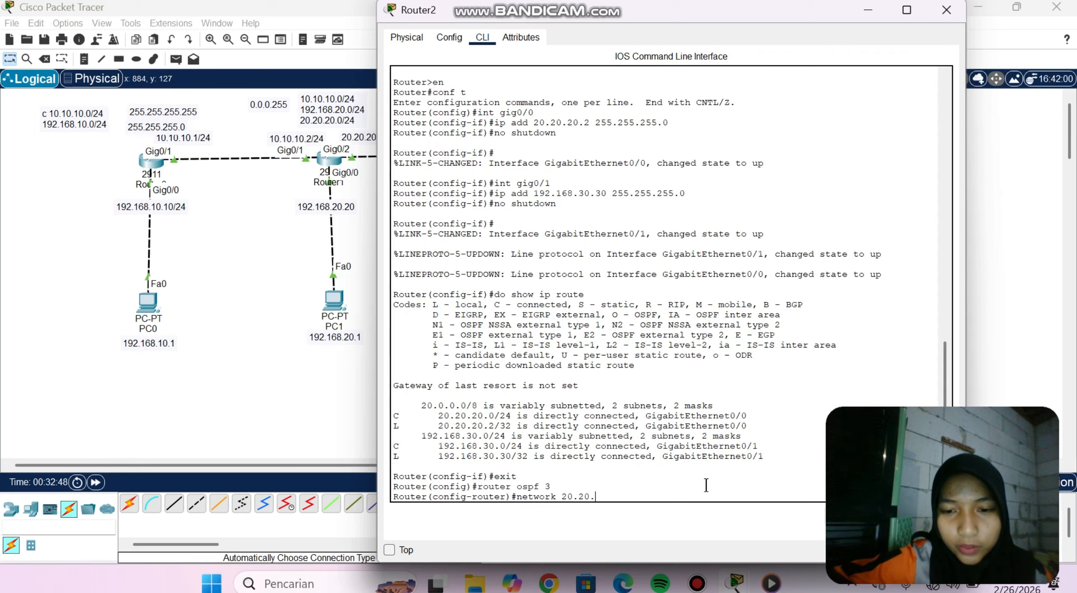
type("20.0")
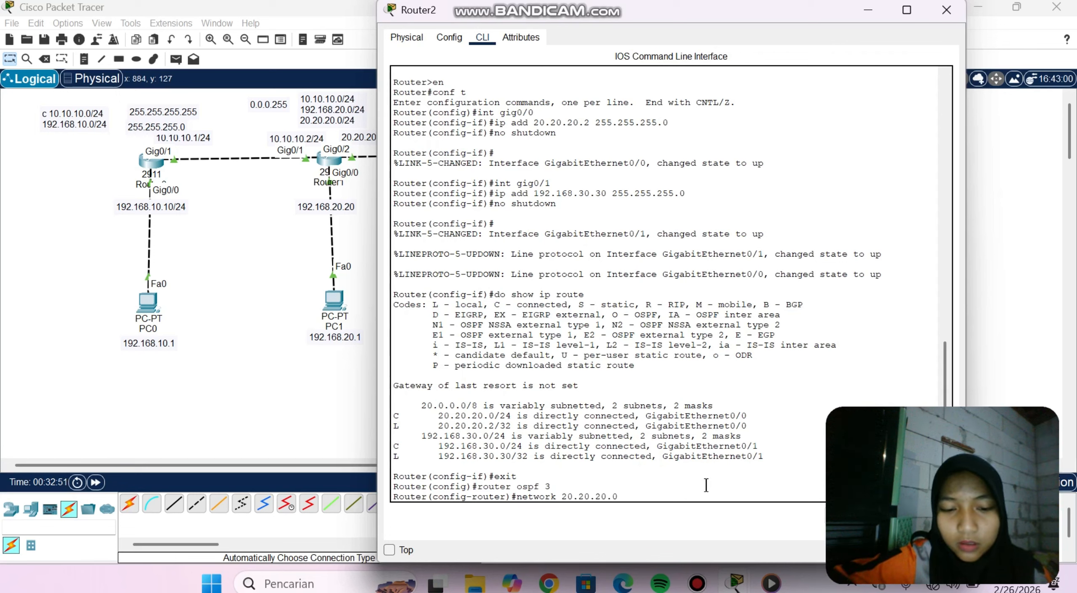
type(" 0.0.0.")
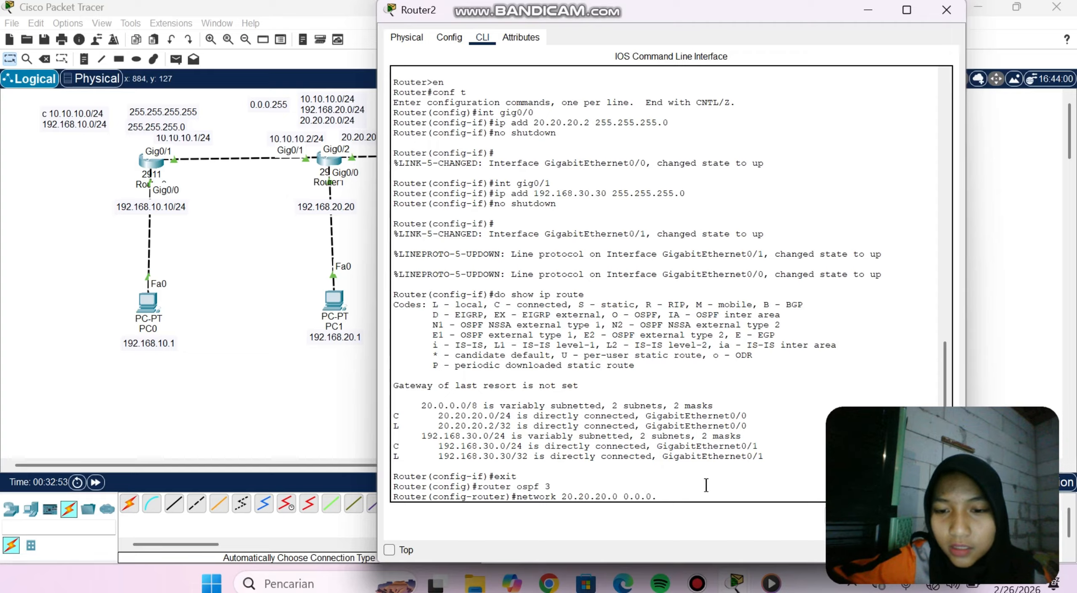
type("255")
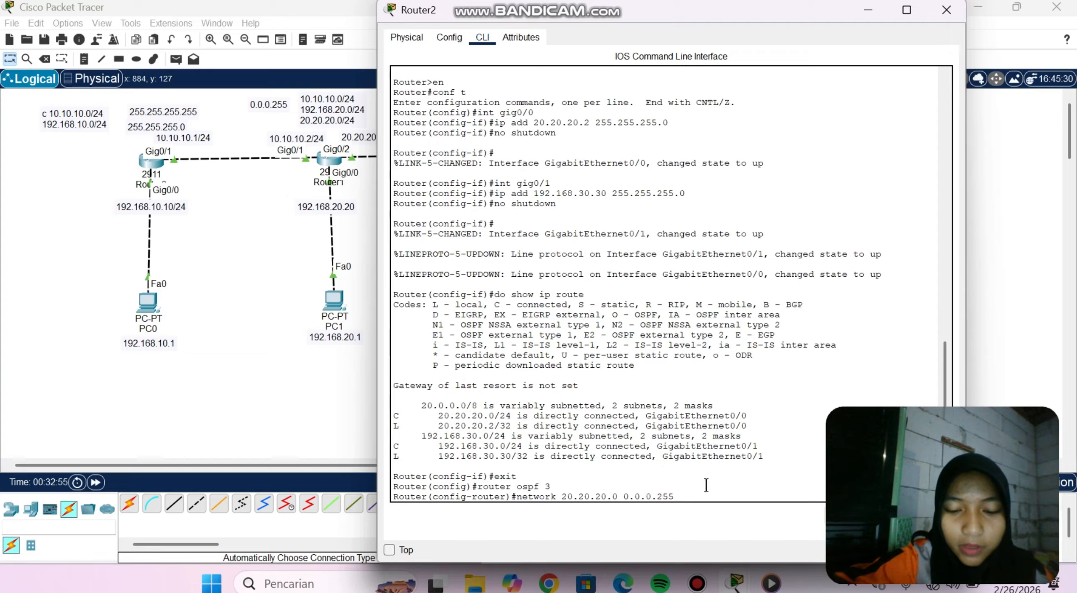
type(" area")
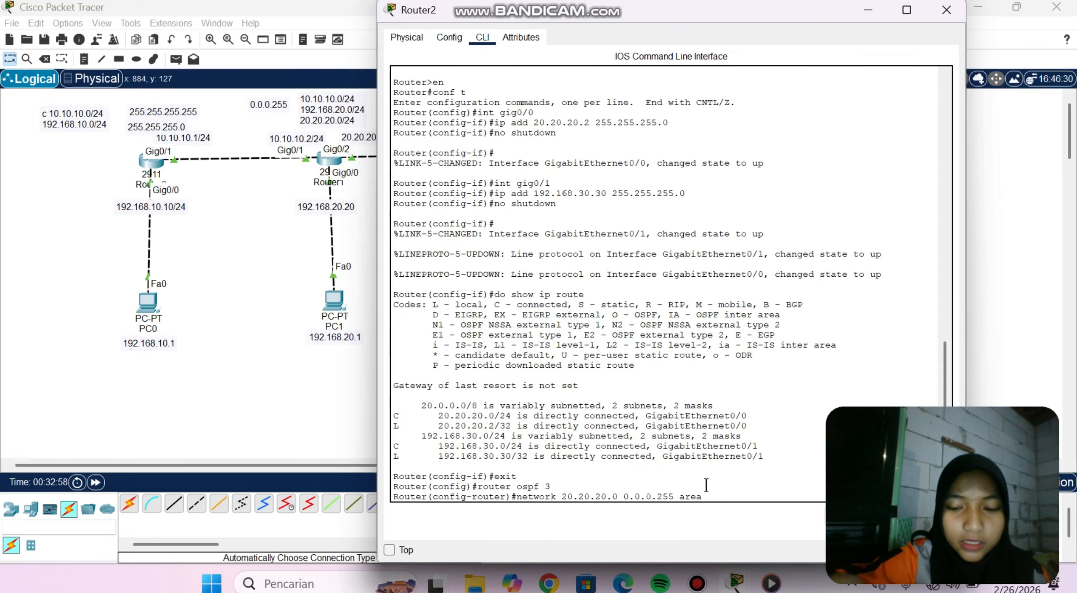
type(" 0")
key("Return")
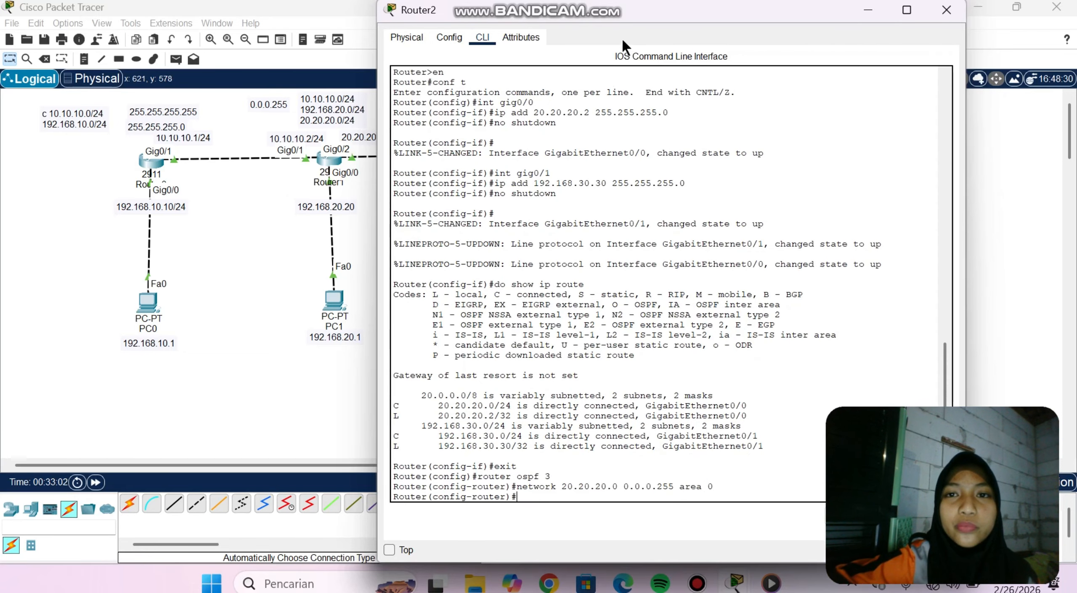
left_click_drag(628, 17, 687, 58)
type("n")
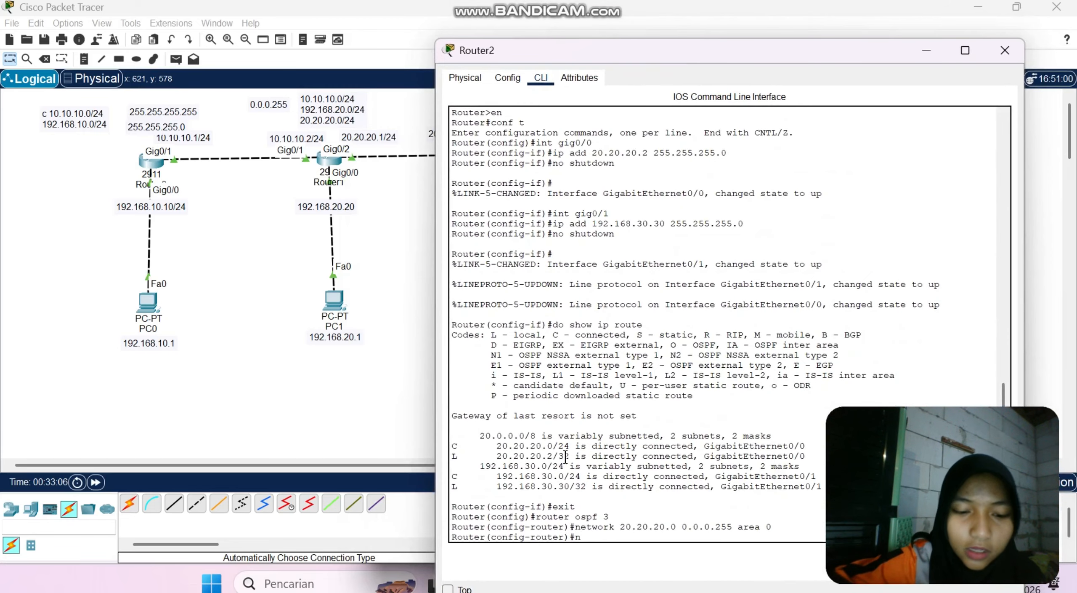
type("etwork ")
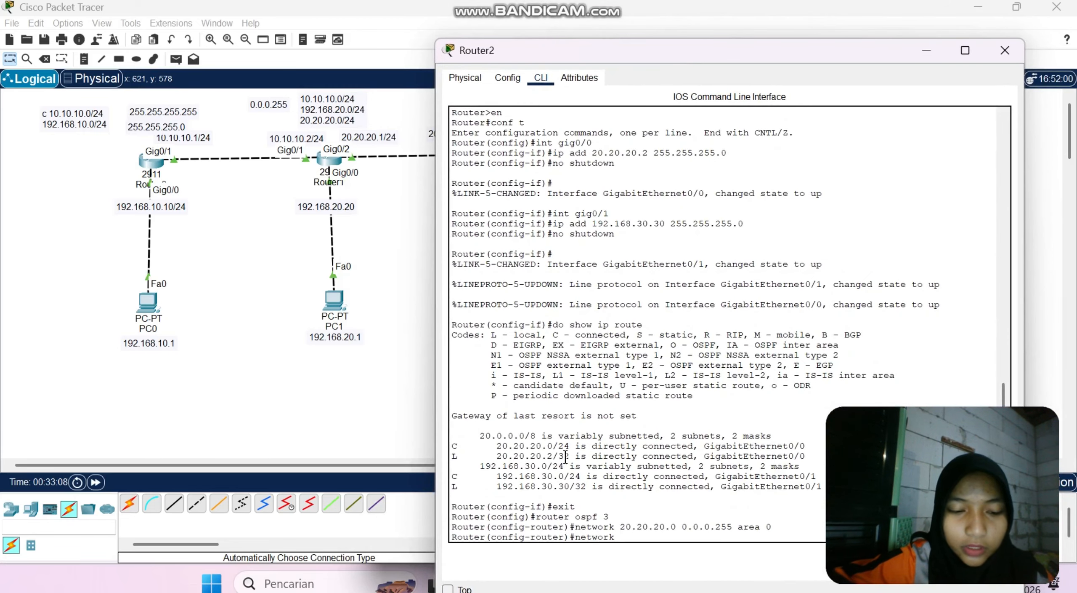
type("192.168.")
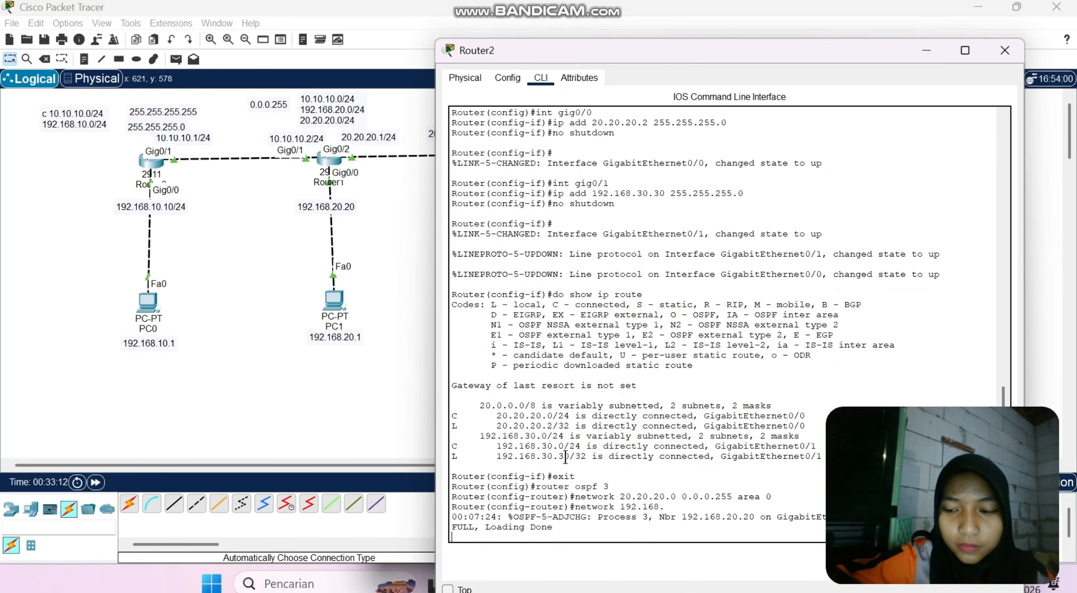
key("Return")
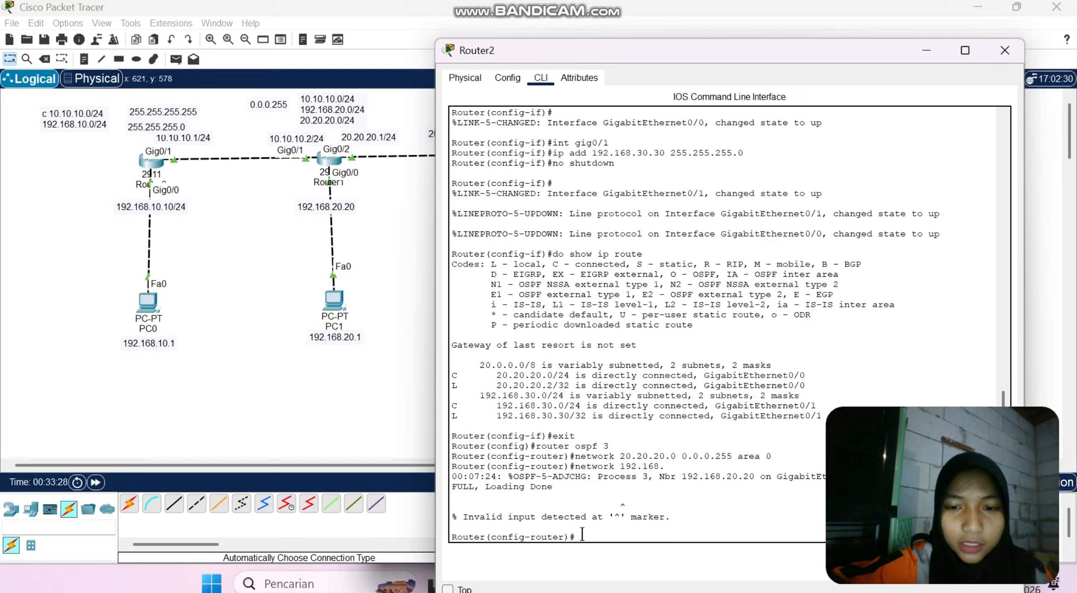
Advertise network 192.168.30.0 with wildcard mask 0.0.0.255 in area 0 on Router2.
type("networ")
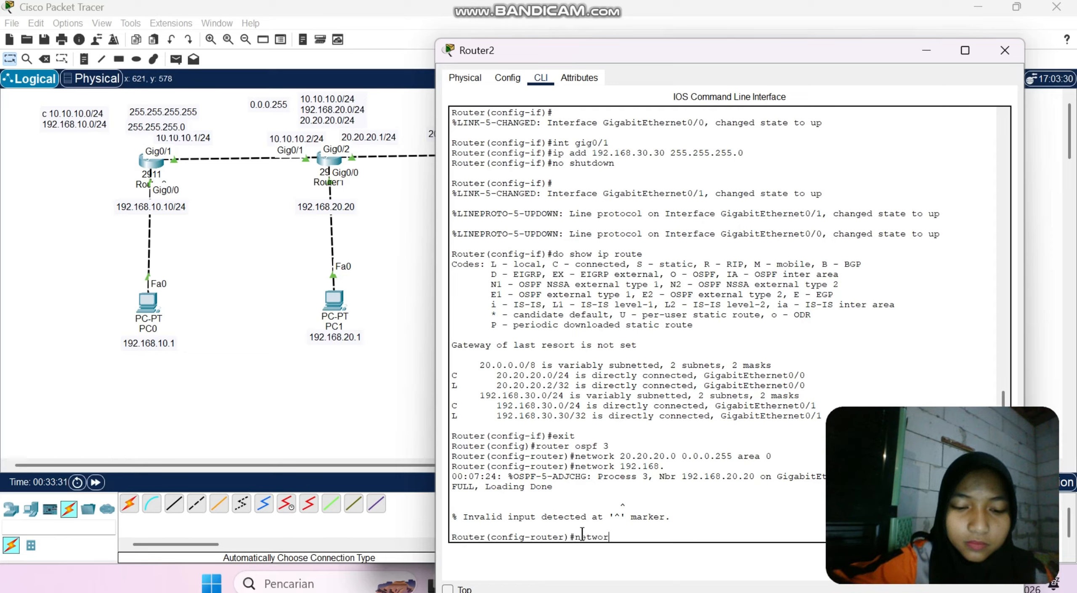
type("k 1")
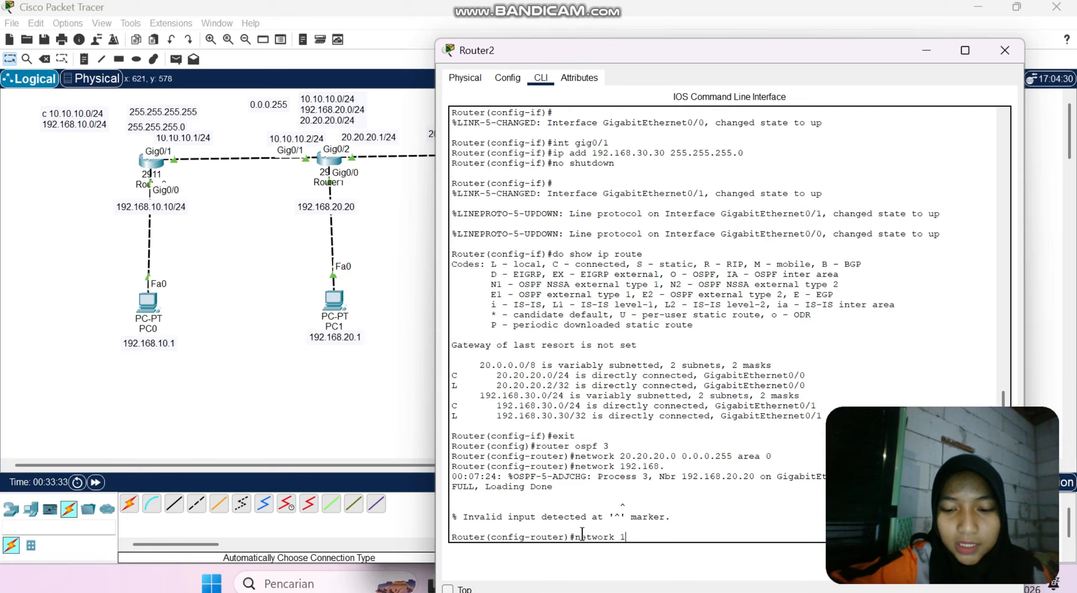
type("92.168")
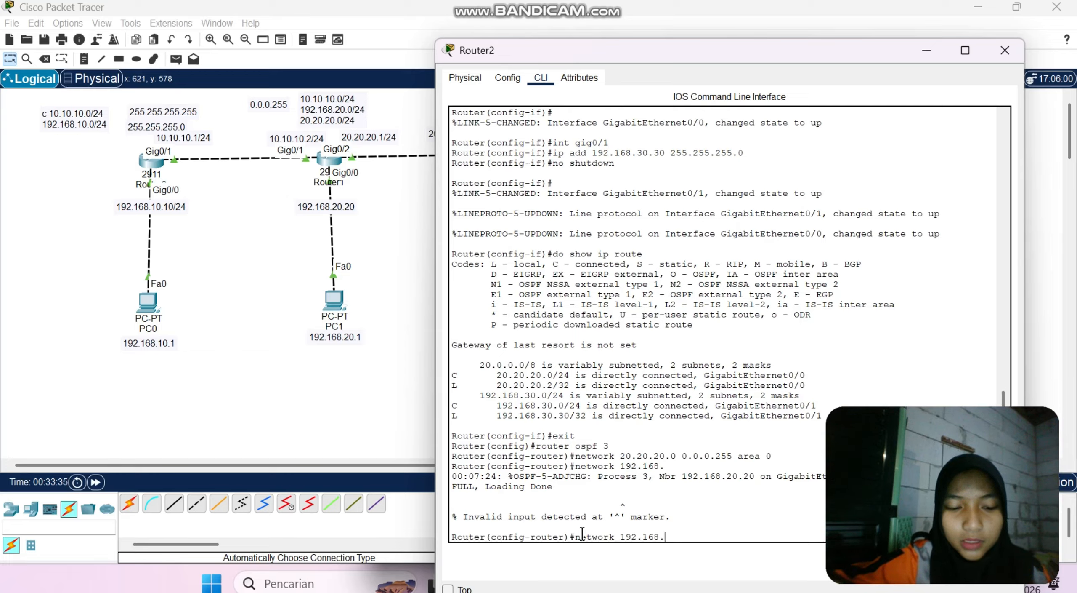
type(".30.0 0.")
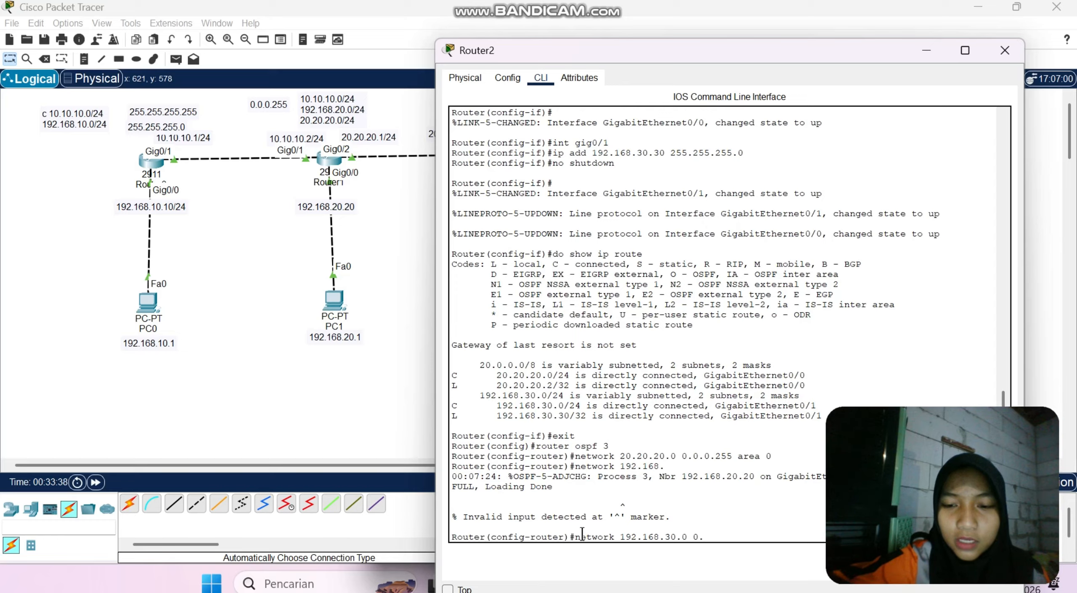
type("0.0.")
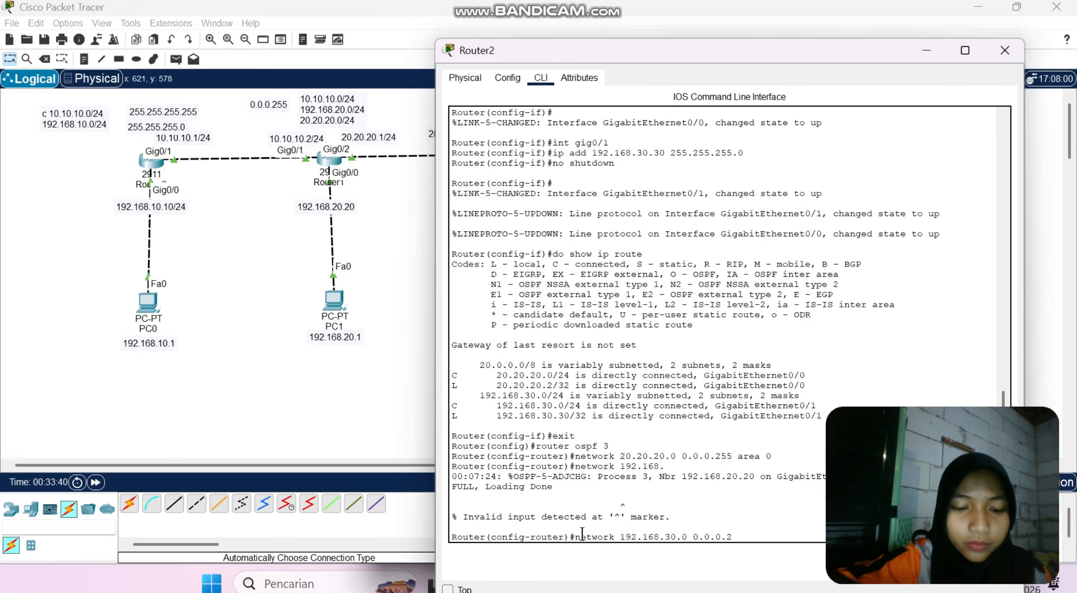
type("255 area ")
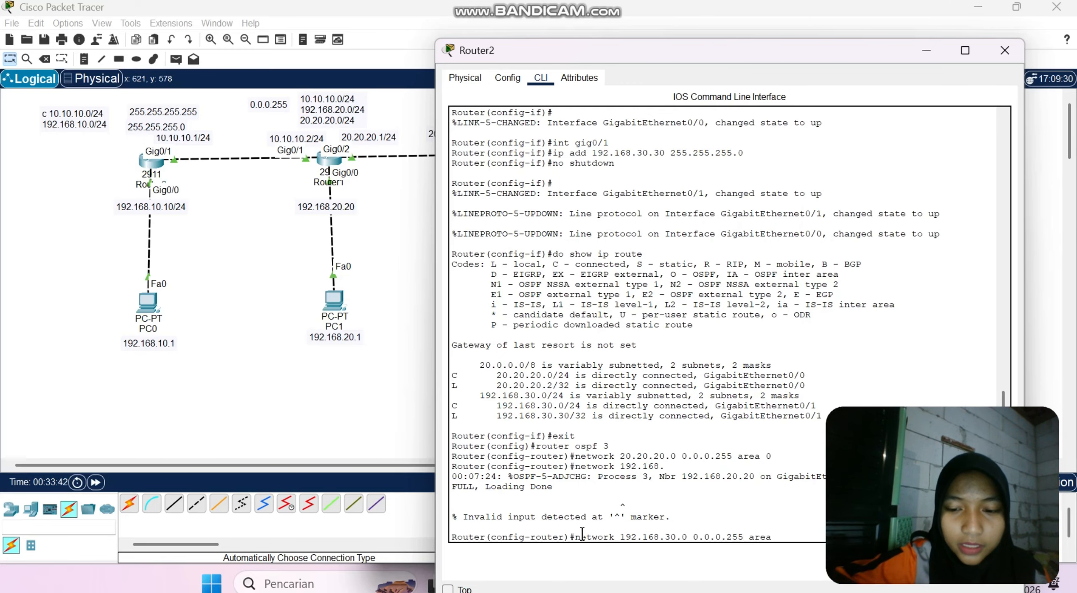
type("0")
key("Return")
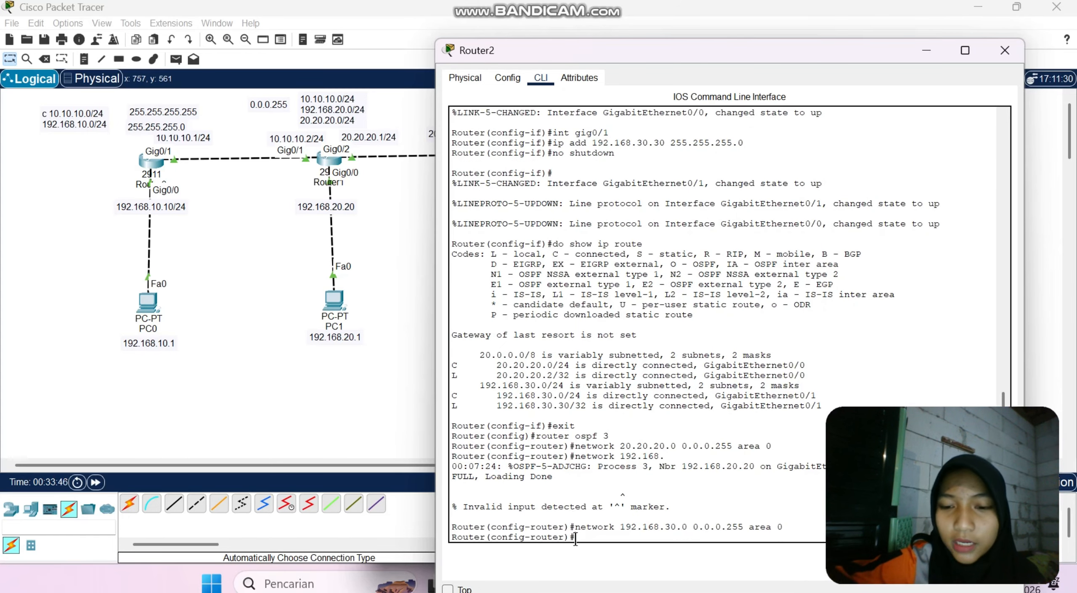
Switch to Router1's command line, display its OSPF neighbors and highlight the entry for neighbor 192.168.30.30.
left_click(322, 417)
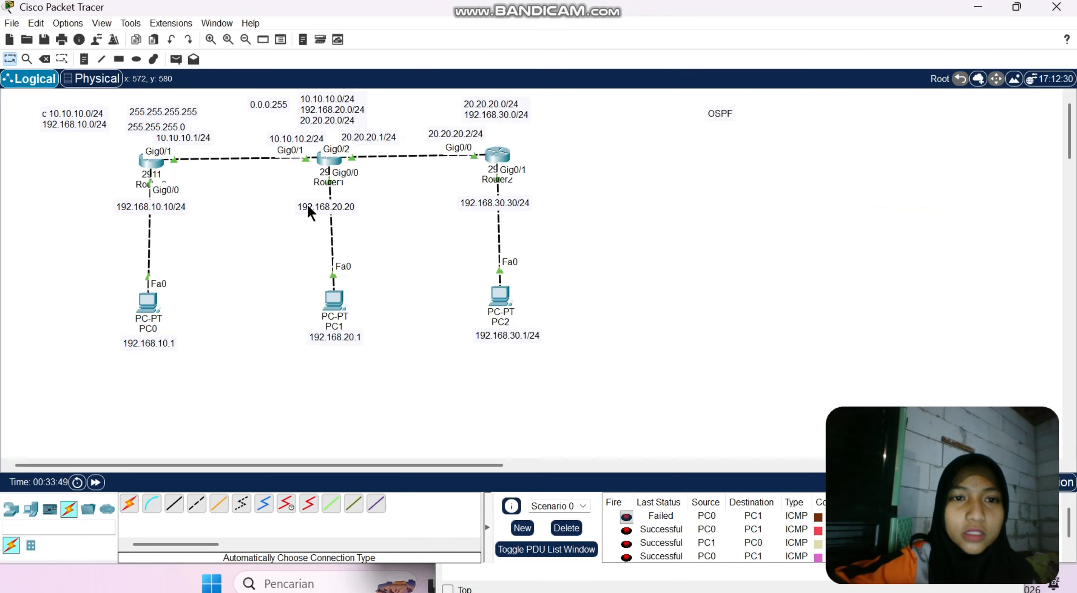
left_click(328, 171)
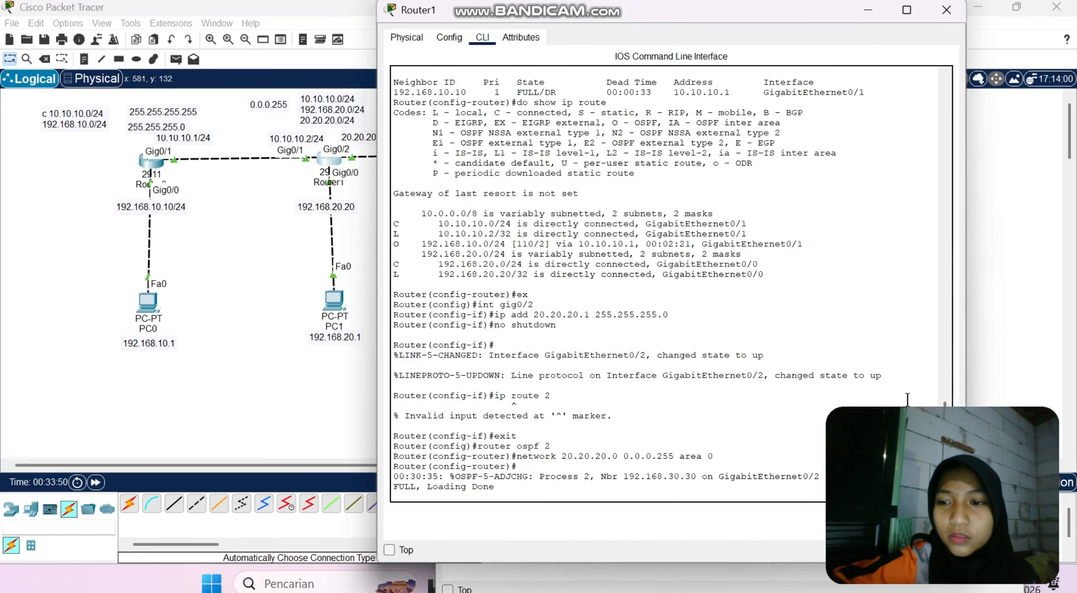
key("Return")
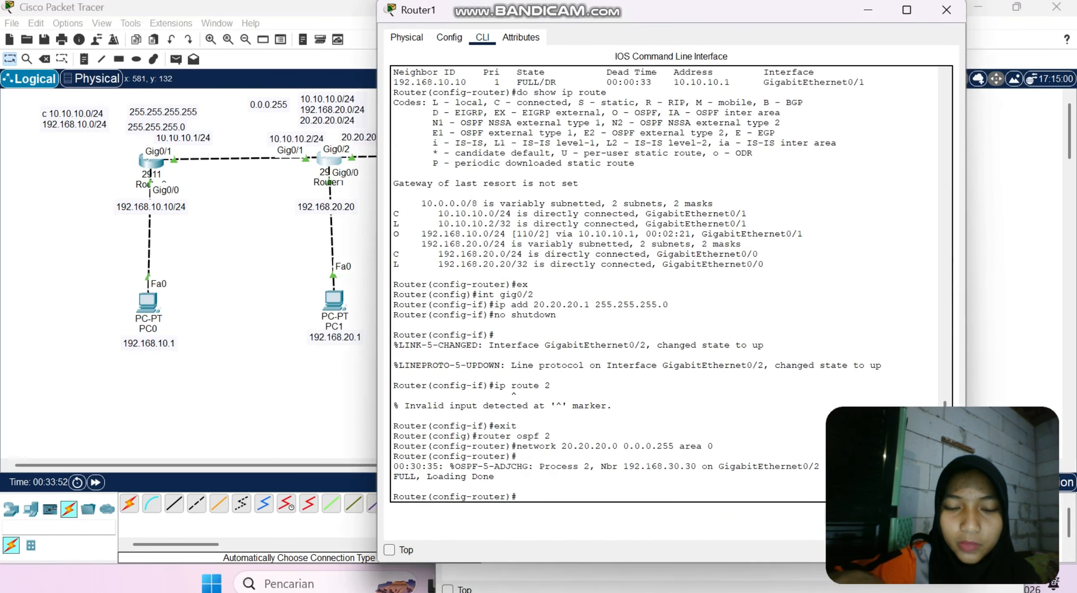
type("do sho")
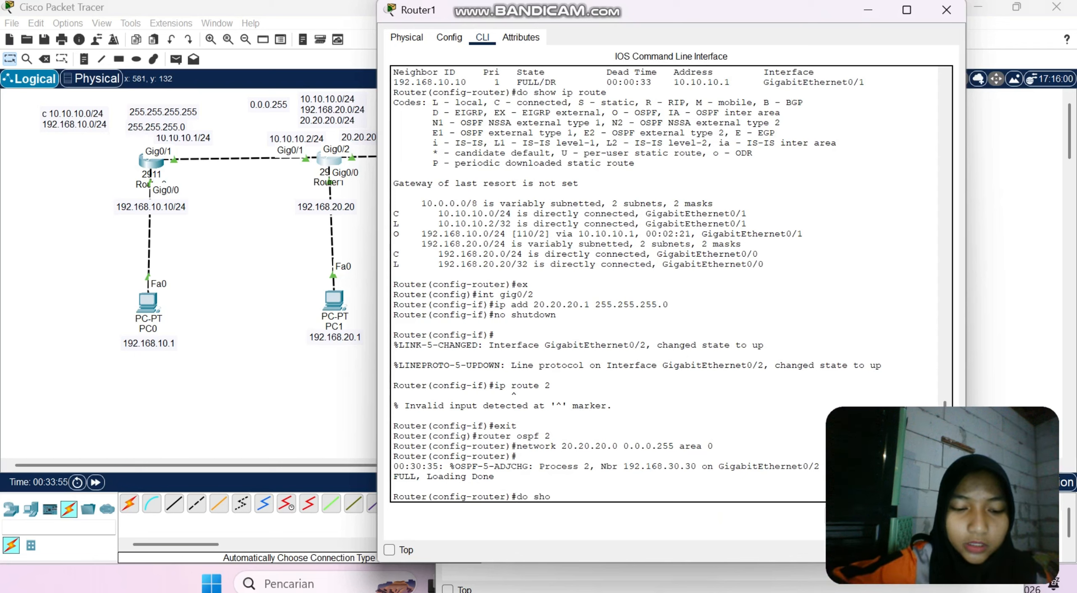
type("w ip ")
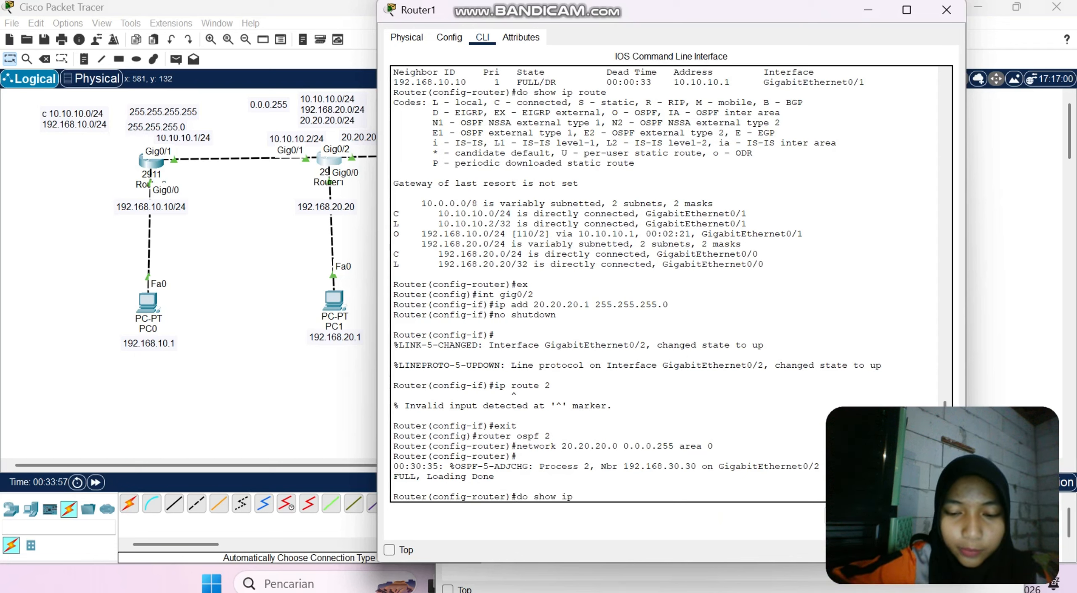
type("osp")
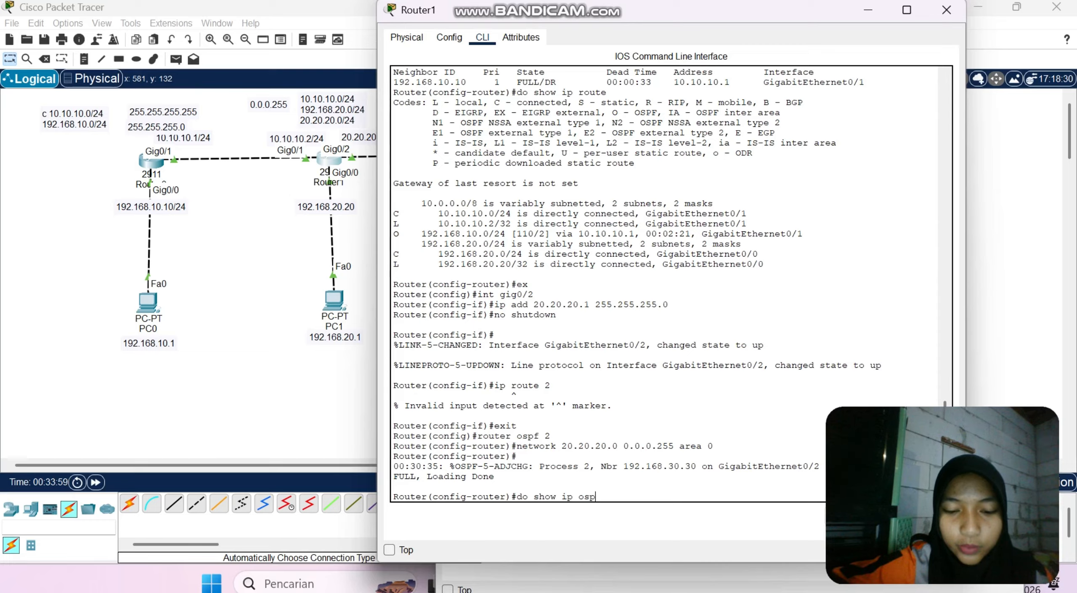
type("f neighbor")
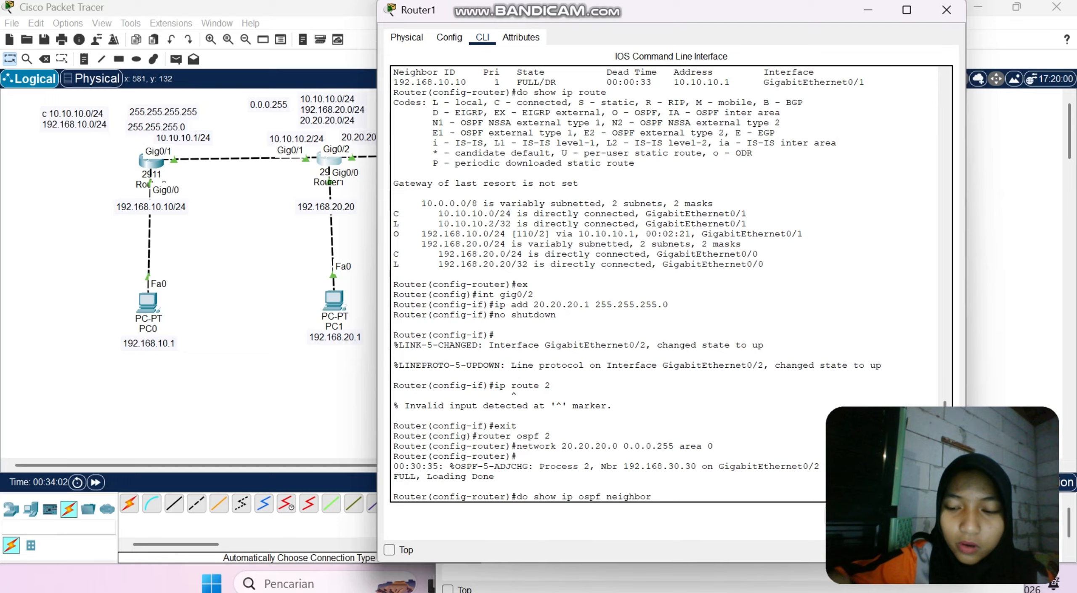
key("Return")
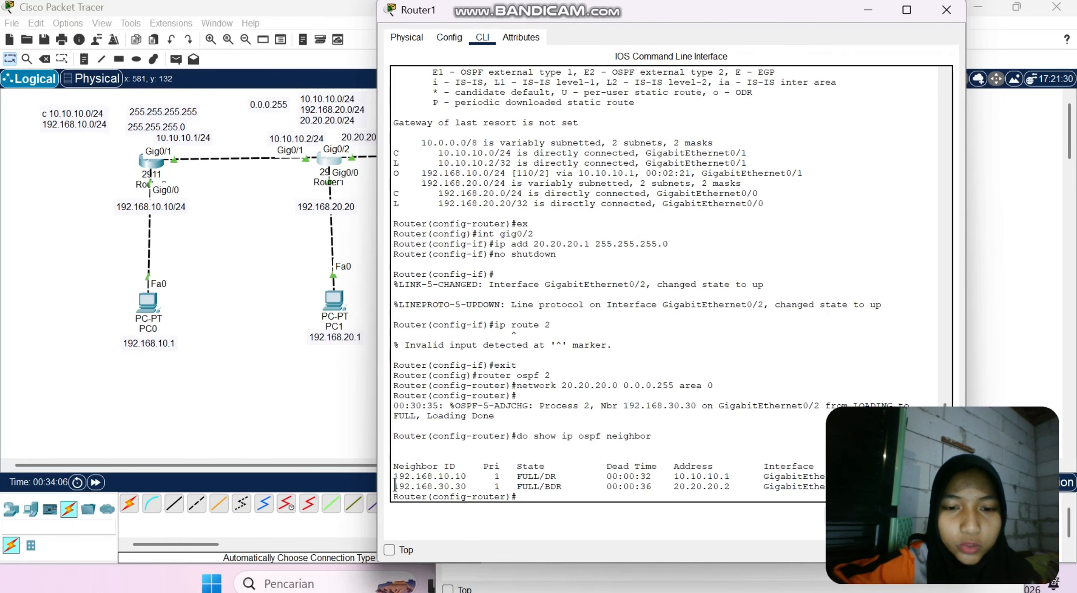
left_click_drag(395, 486, 724, 487)
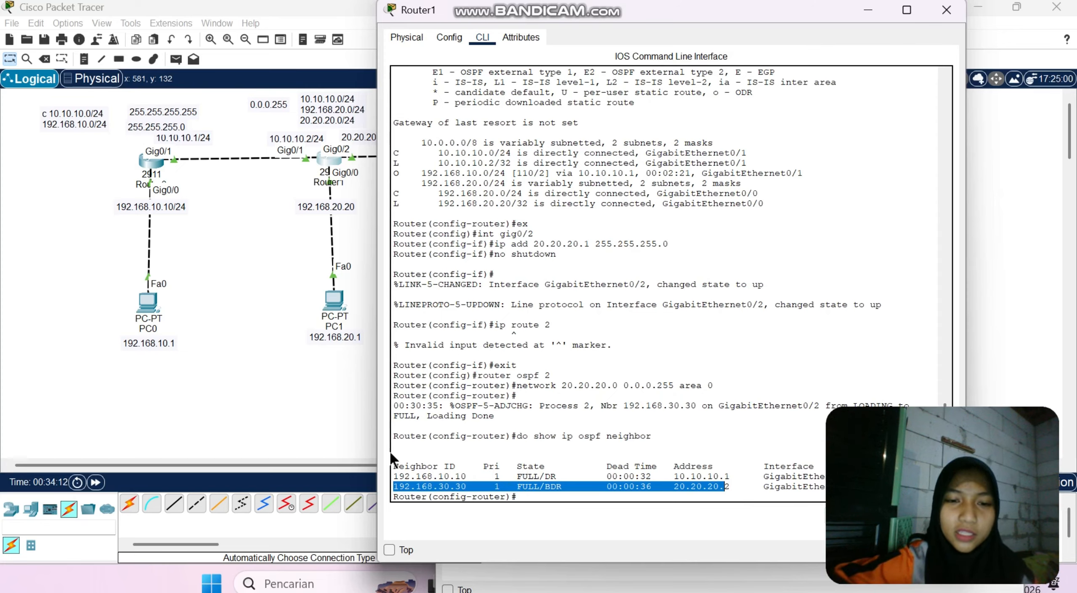
Display Router1's IP routing table and highlight the OSPF route to 192.168.30.0/24.
left_click(518, 496)
type("do")
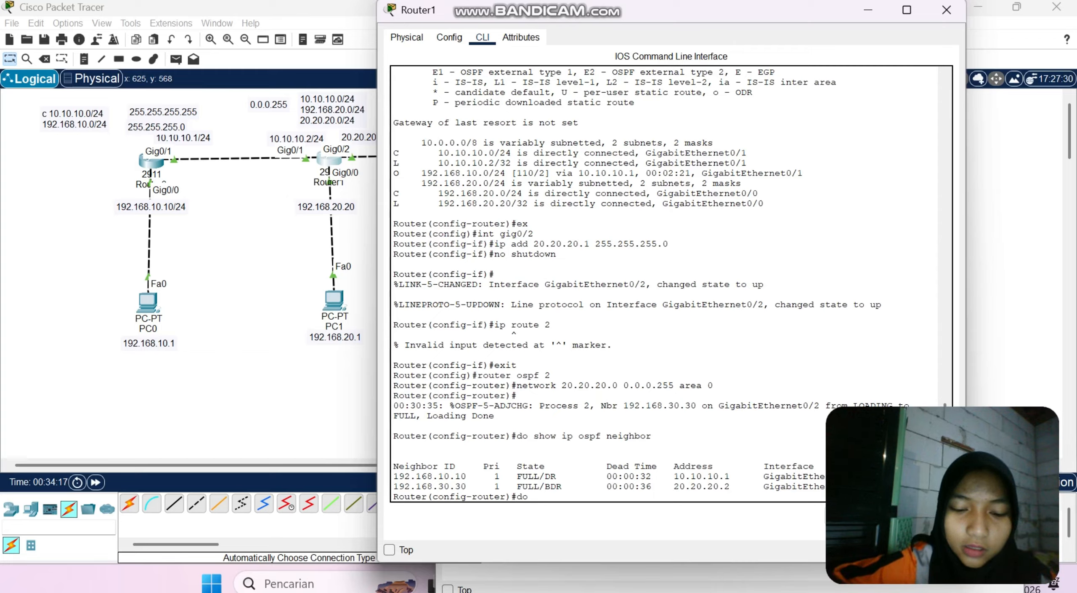
type(" show ip")
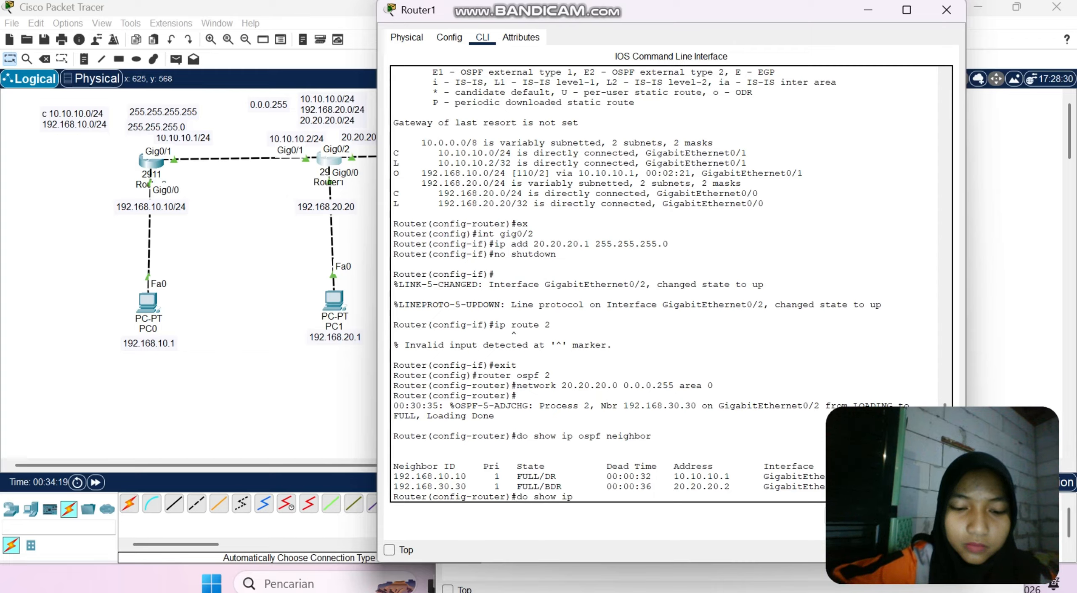
type(" route")
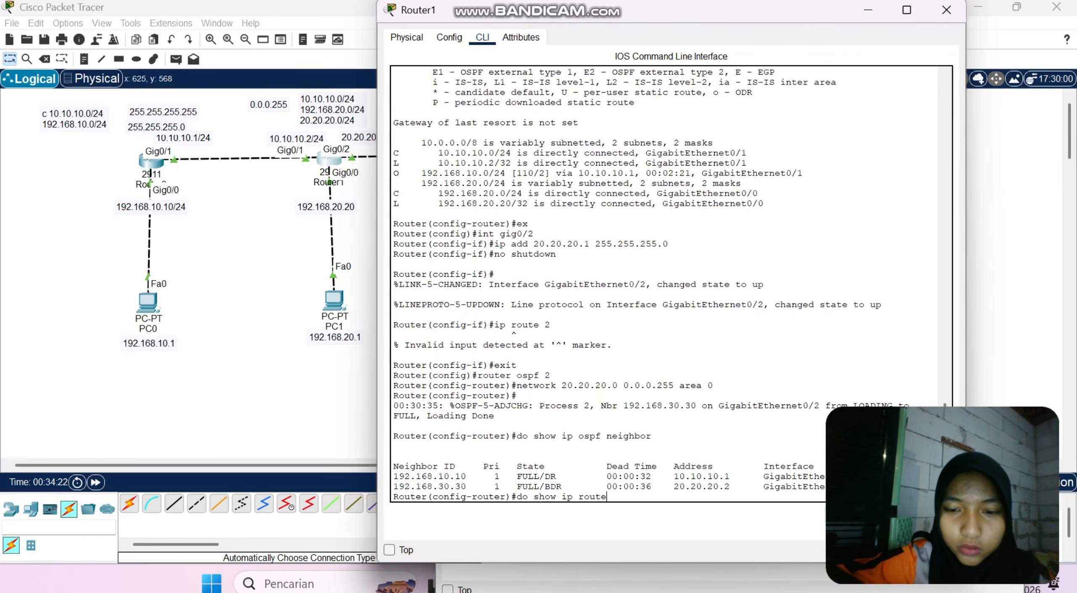
key("Return")
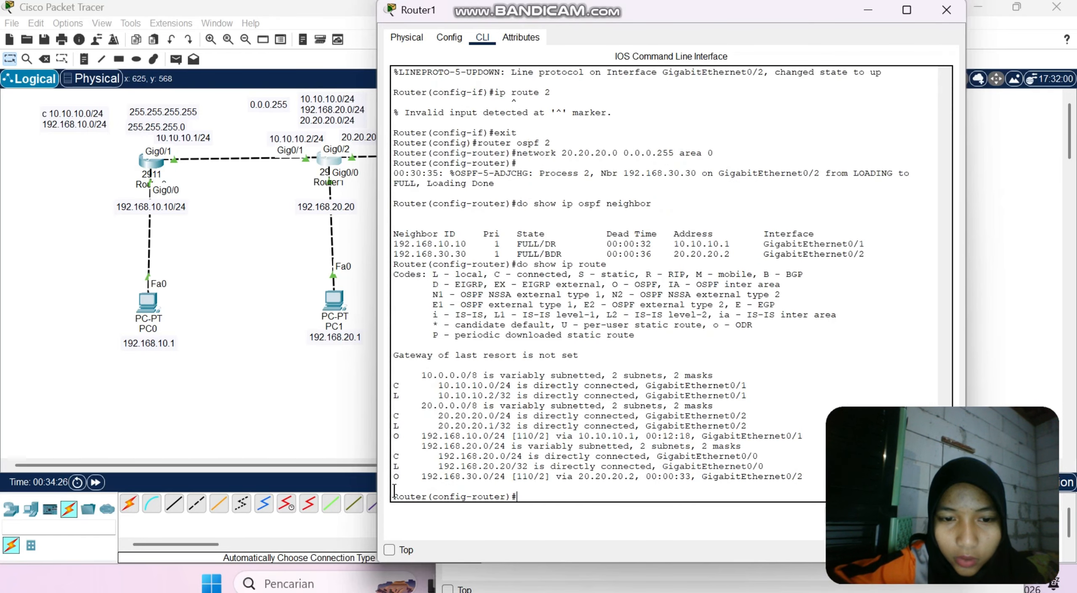
left_click_drag(394, 476, 507, 480)
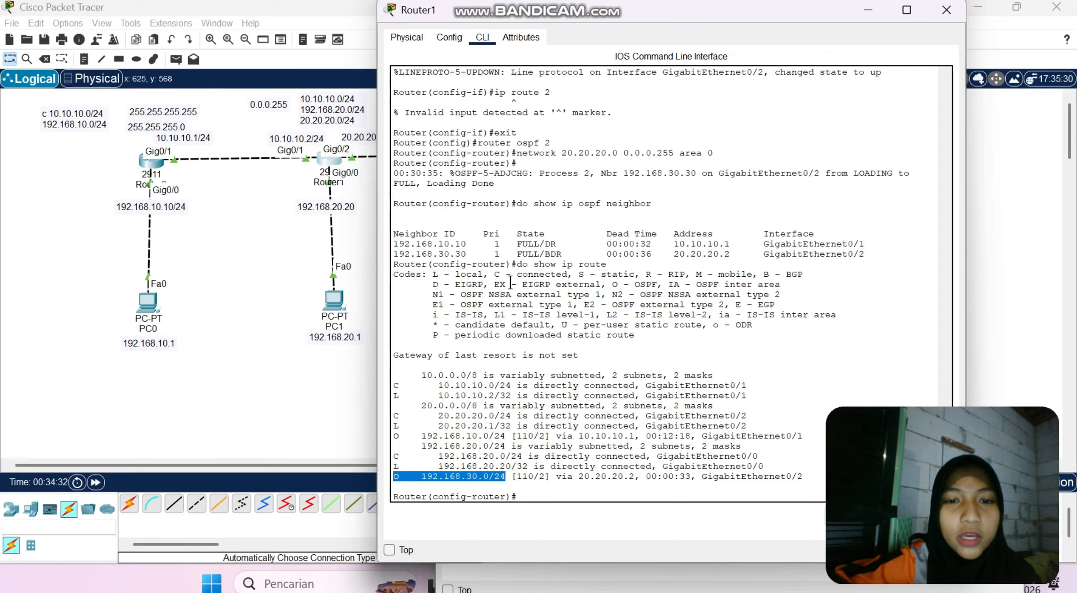
Switch to Router2's command line, display its OSPF neighbors and highlight the entry for neighbor 192.168.20.20.
left_click(361, 365)
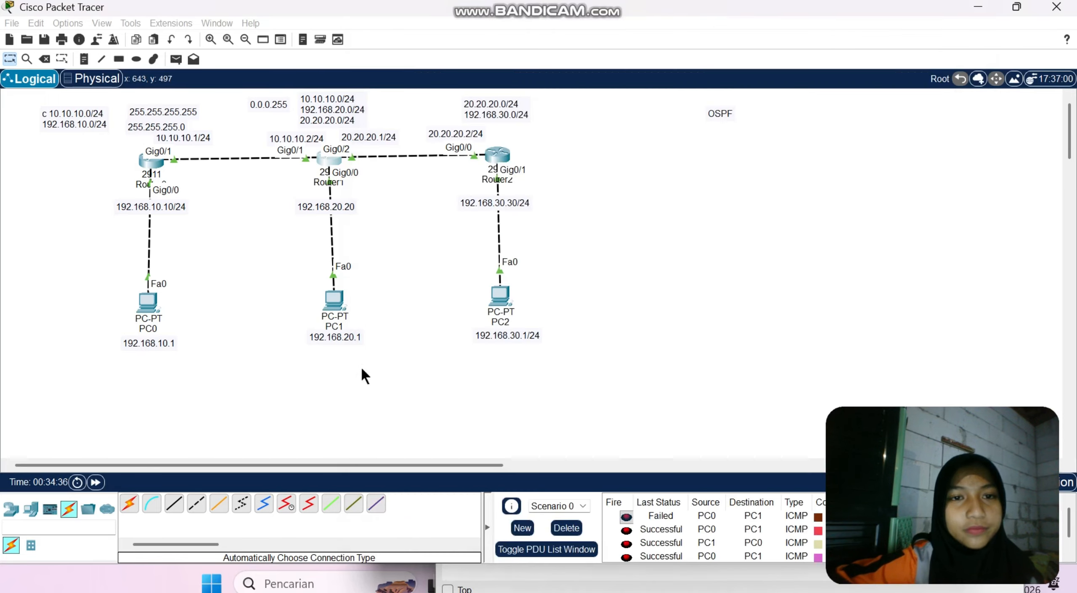
left_click(498, 154)
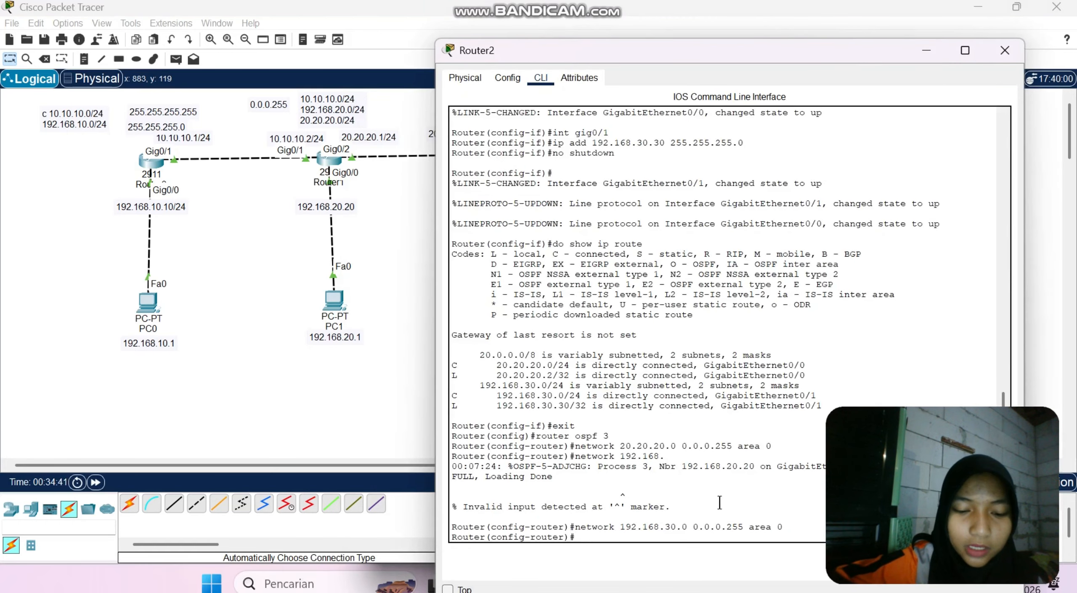
type("do show i")
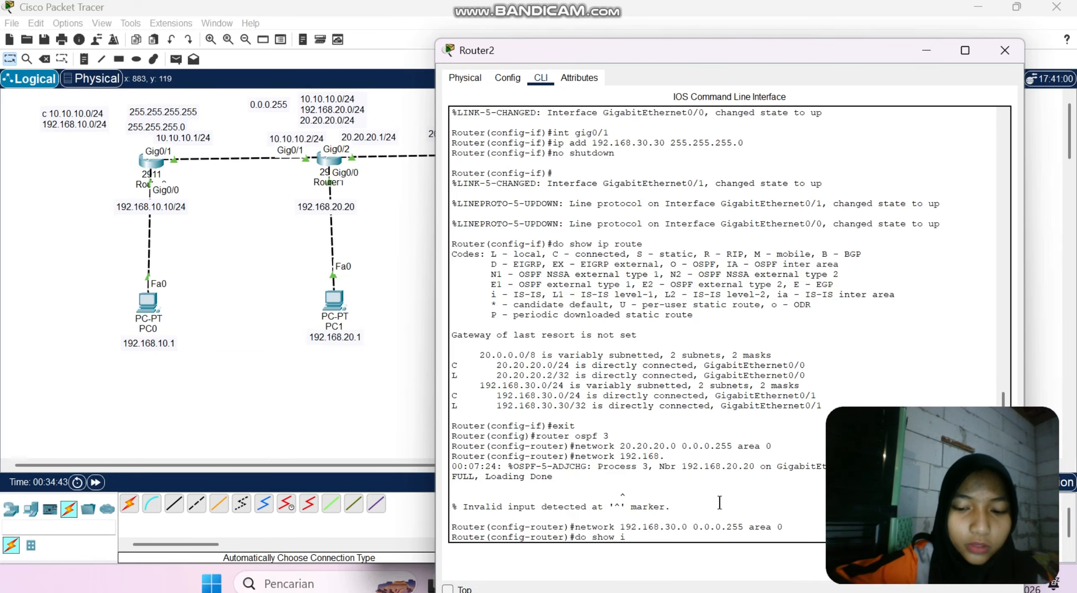
type("p ospf ne")
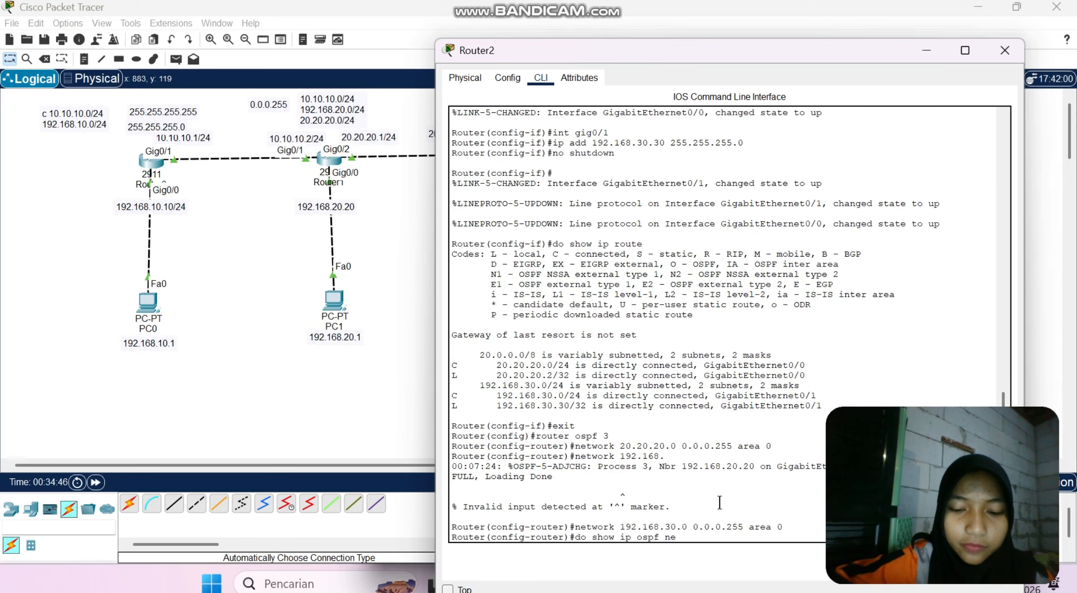
type("ighbor")
key("Return")
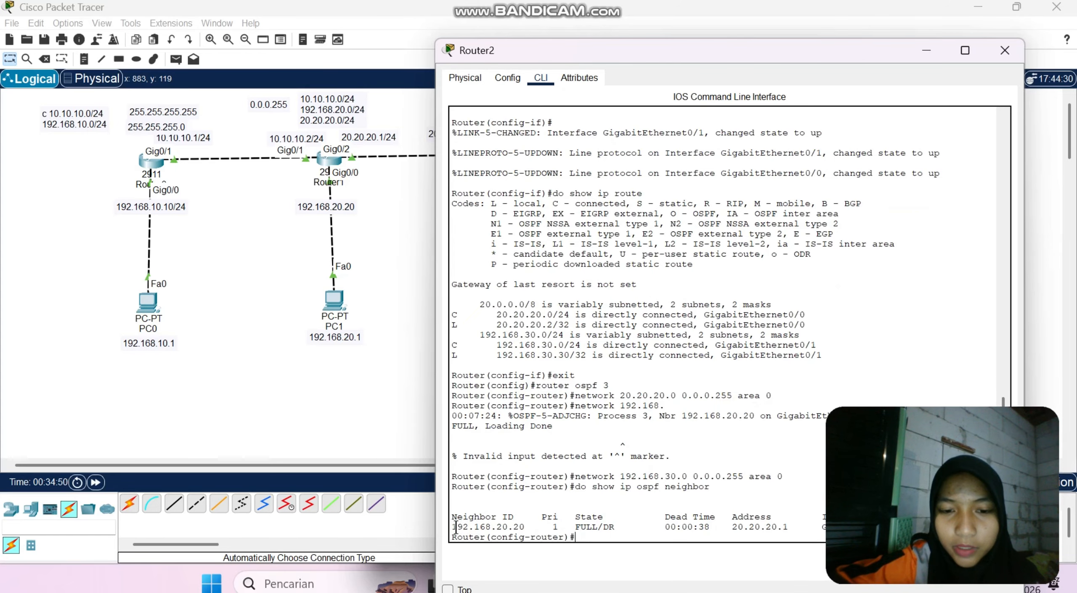
left_click_drag(455, 526, 793, 523)
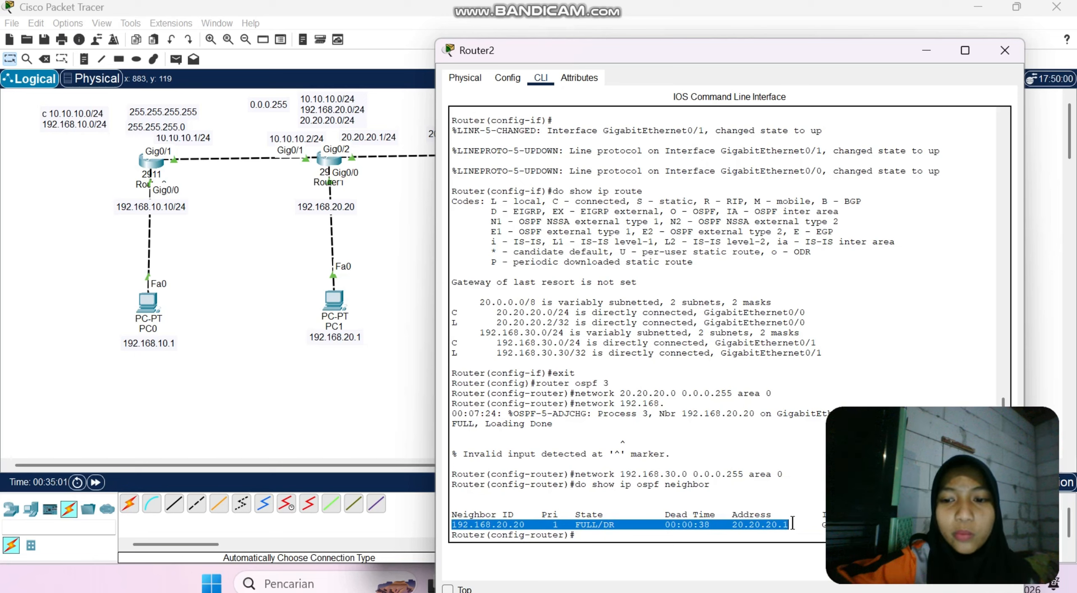
left_click_drag(793, 523, 760, 525)
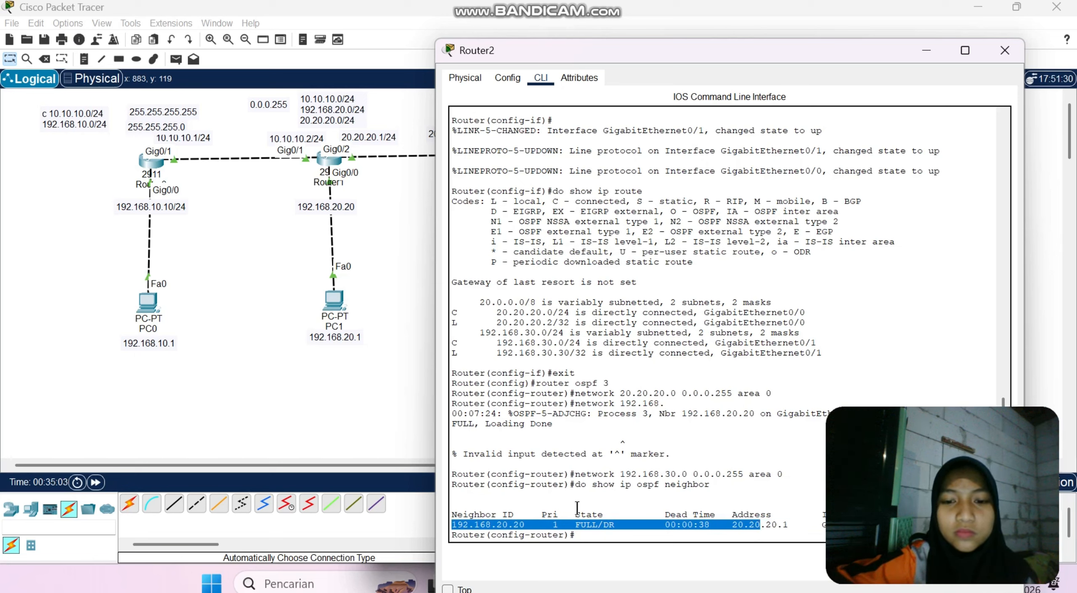
Display Router2's IP routing table and highlight the OSPF routes to 192.168.10.0 and 192.168.20.0.
left_click(580, 530)
type("do")
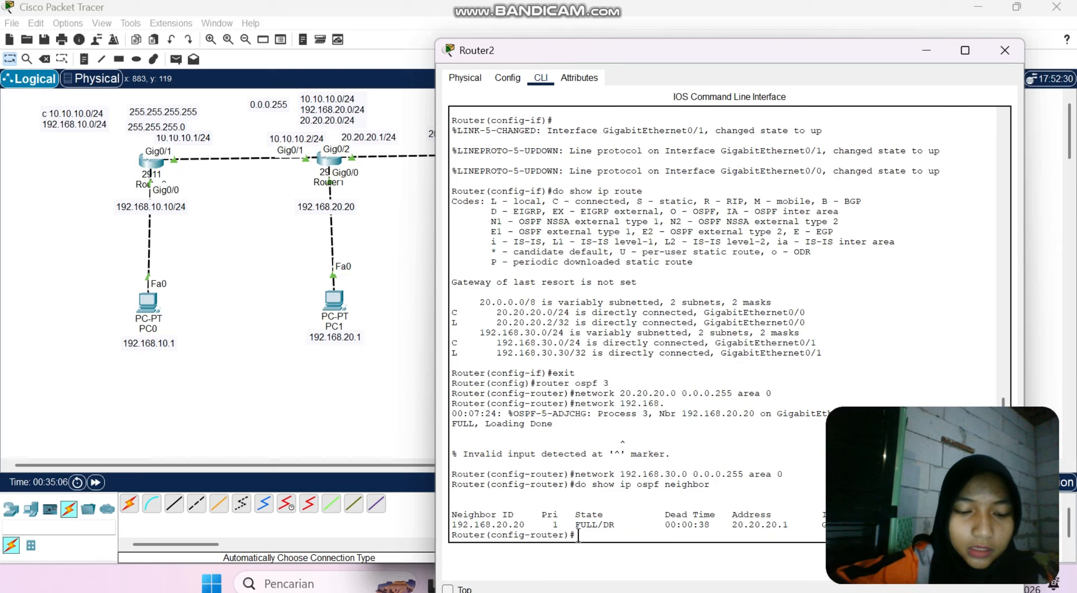
type(" show ip")
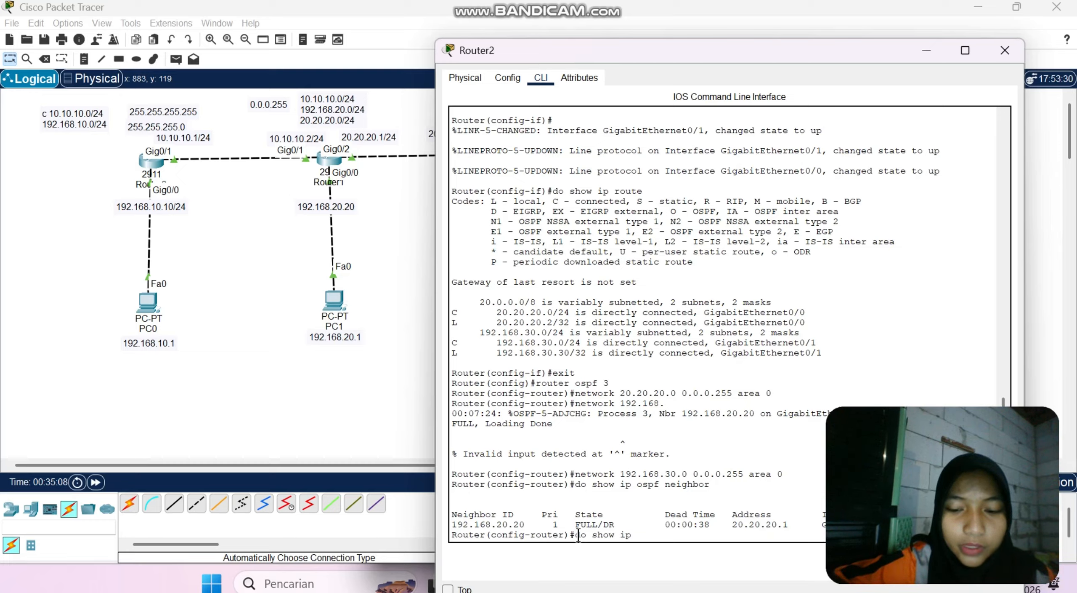
type(" rouet")
key("Return")
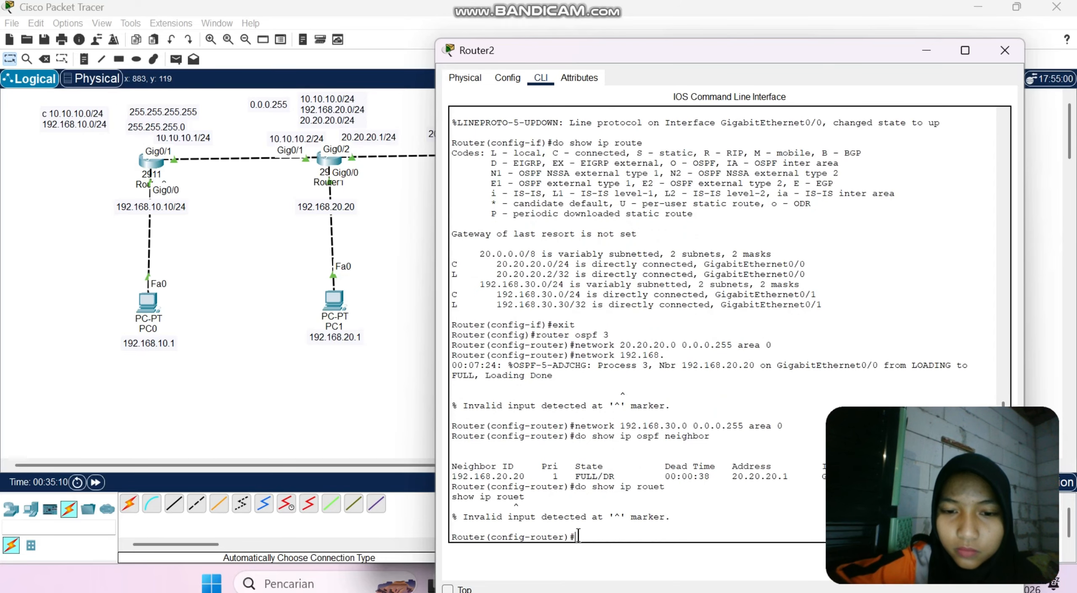
key("Up")
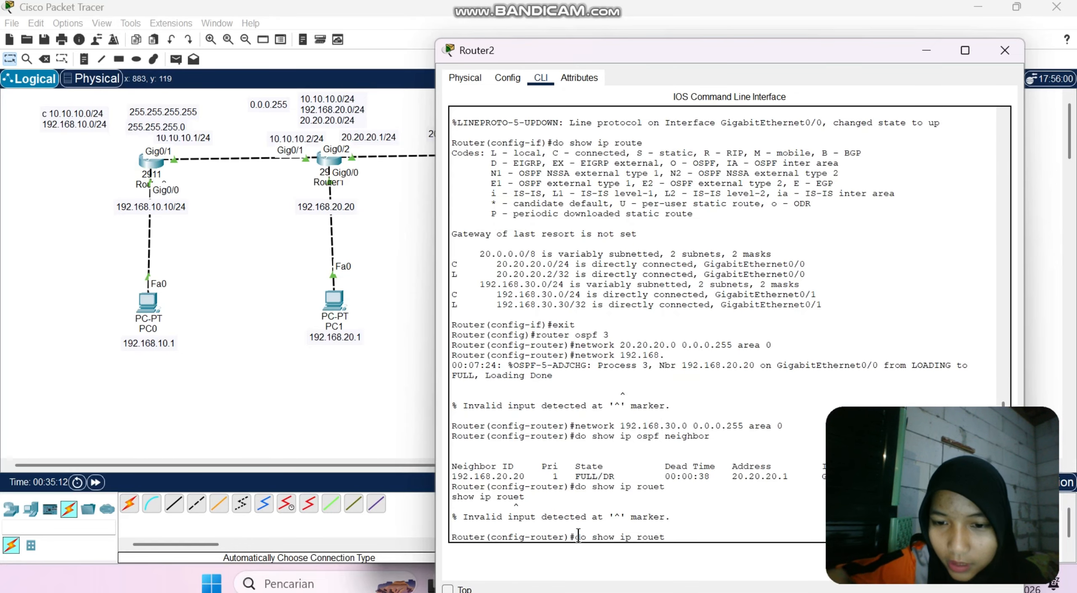
key("Left")
key("Left")
key("Left")
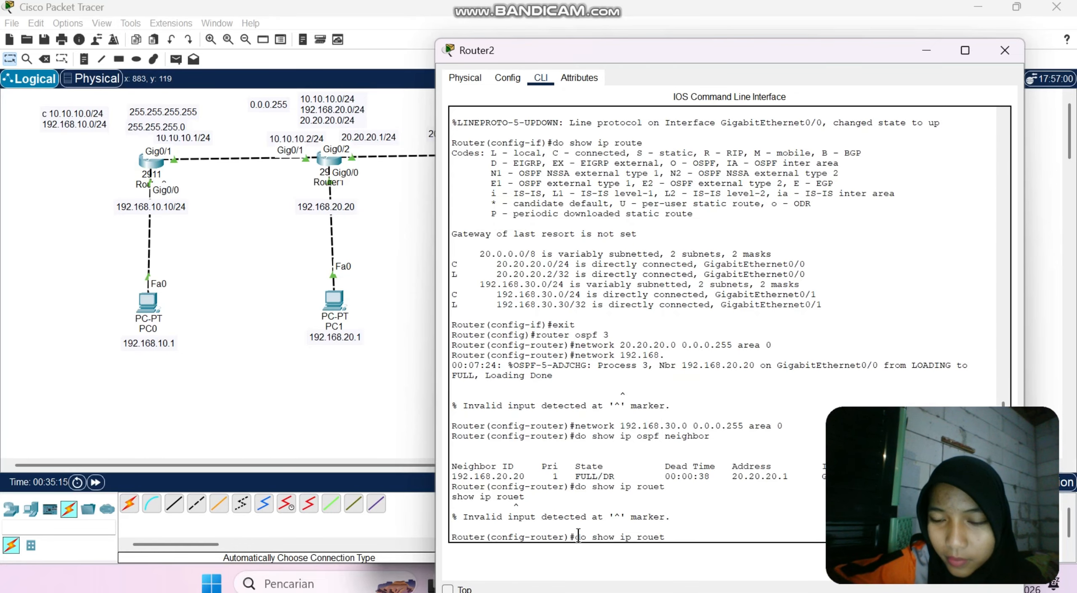
type("te")
key("Return")
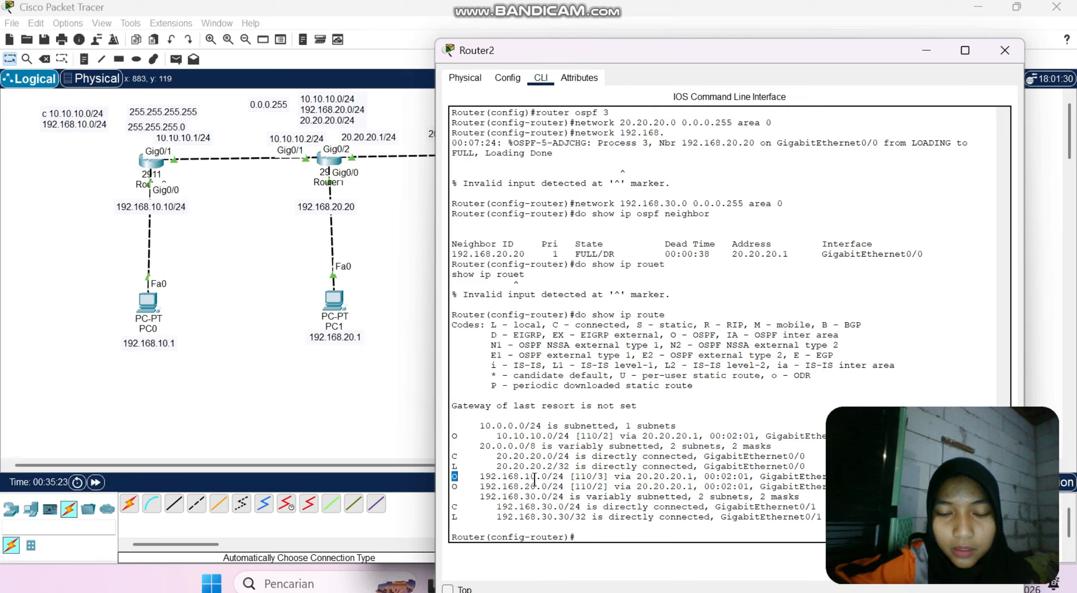
left_click_drag(480, 476, 551, 476)
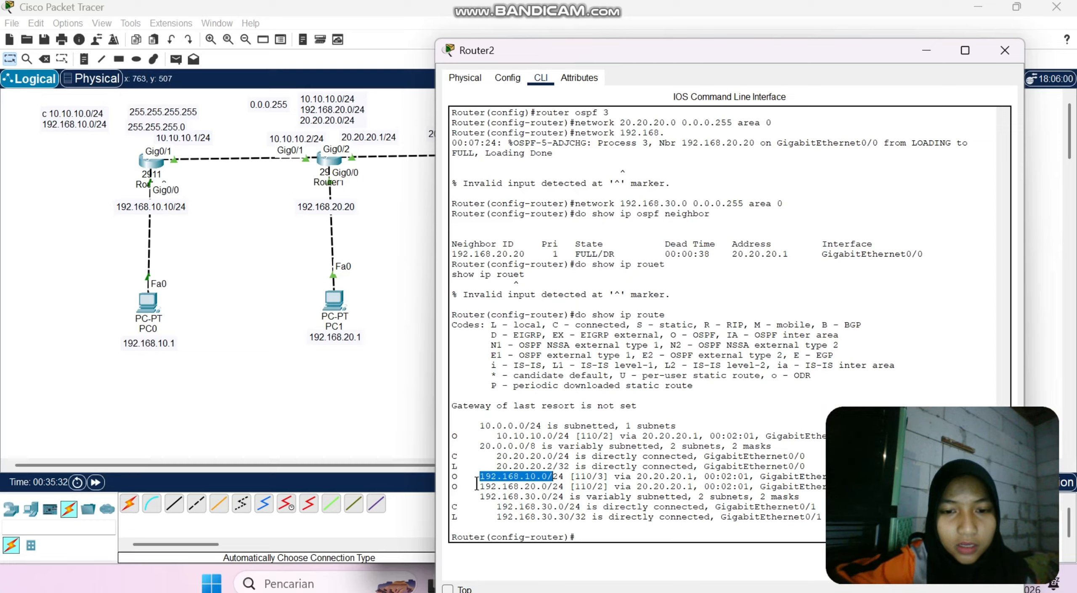
left_click_drag(475, 486, 547, 486)
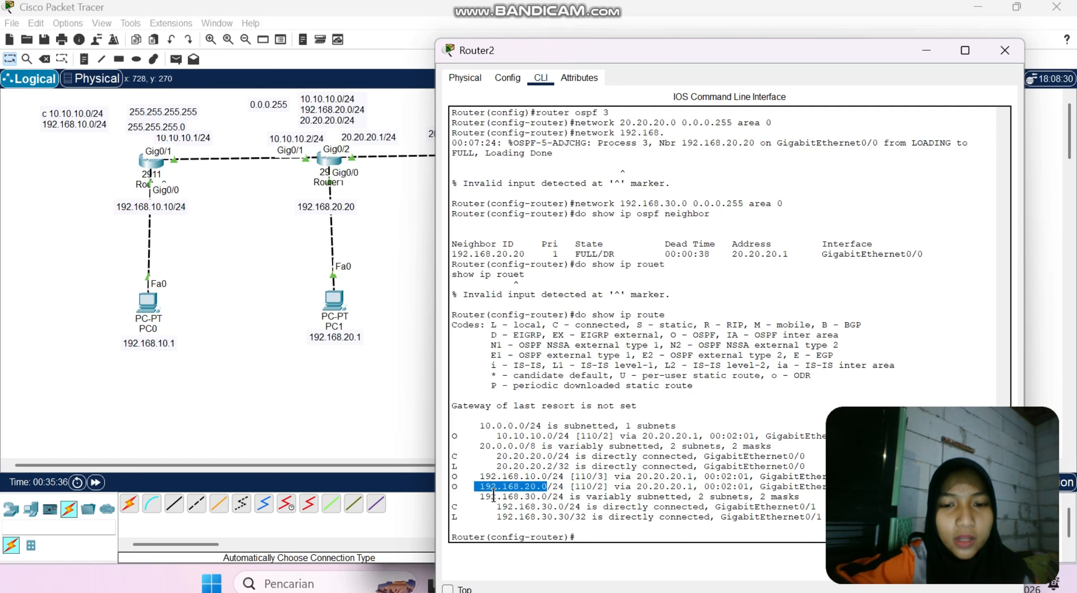
Switch to Router0's command line, start a console session and enter privileged mode.
left_click(274, 372)
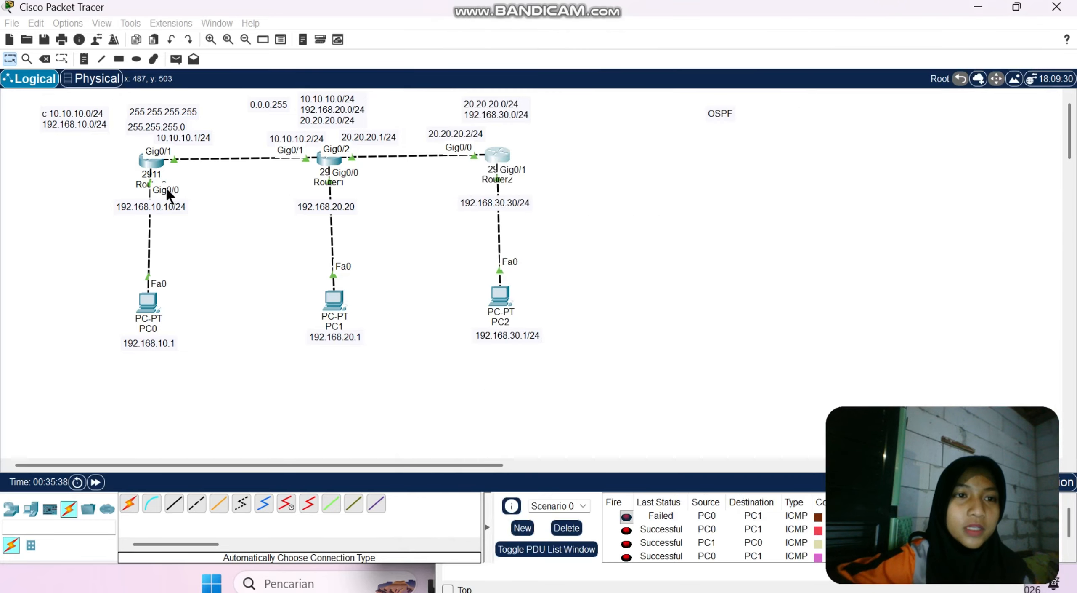
left_click(152, 161)
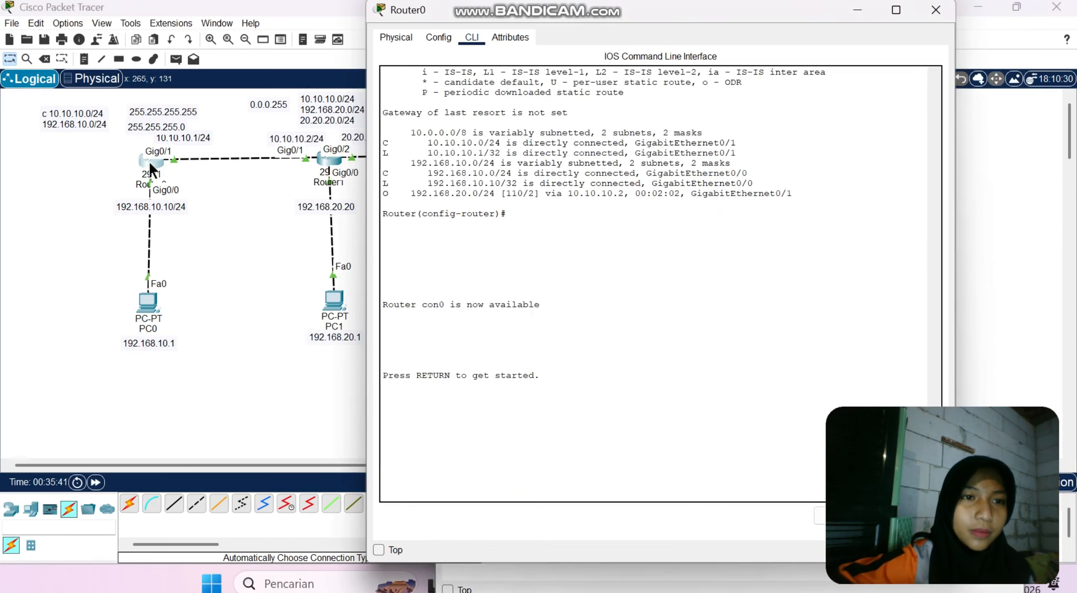
key("Return")
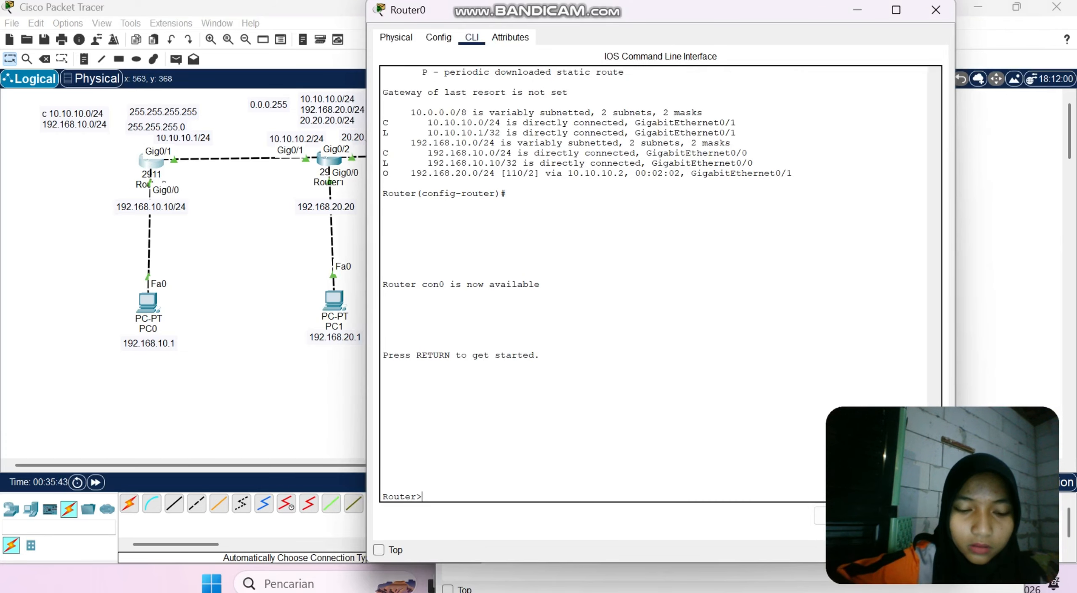
type("en")
key("Return")
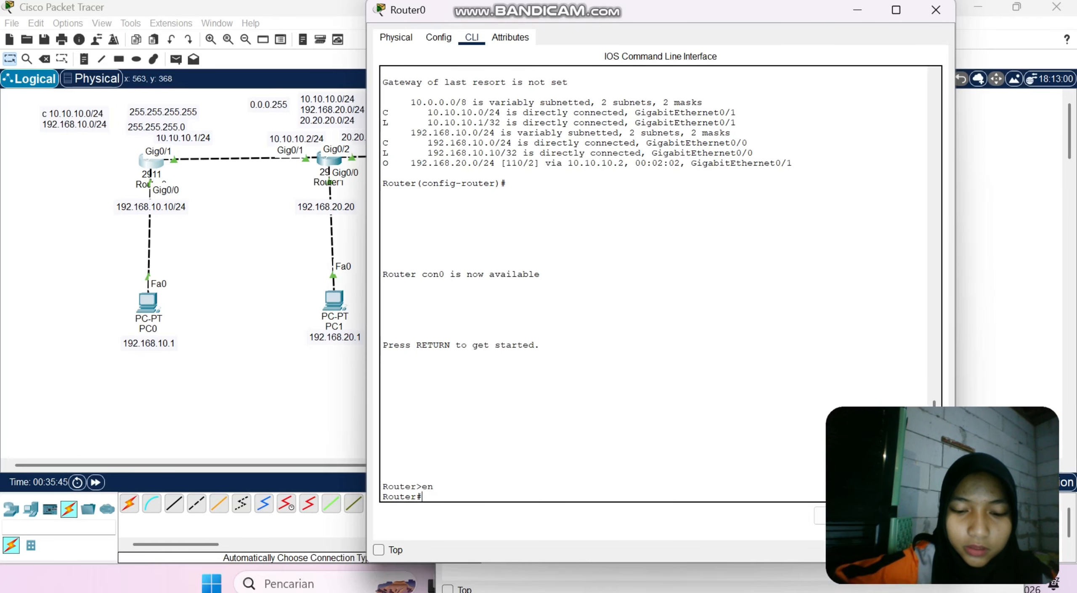
Display Router0's IP routing table, highlight the OSPF route to 192.168.30.0/24, and close the router's window.
type("sh ip rouet")
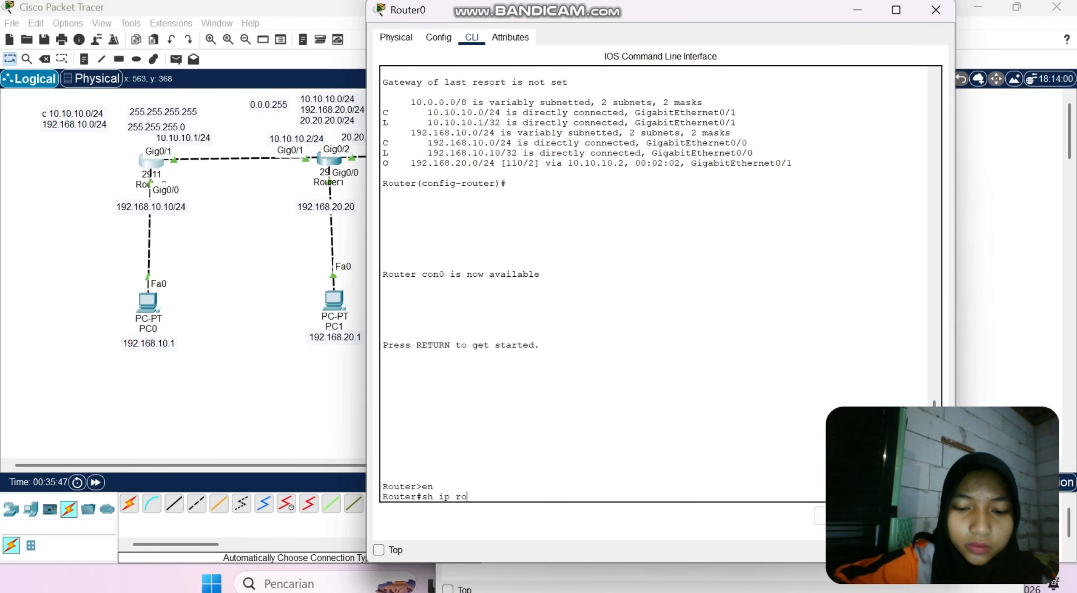
key("BackSpace")
key("BackSpace")
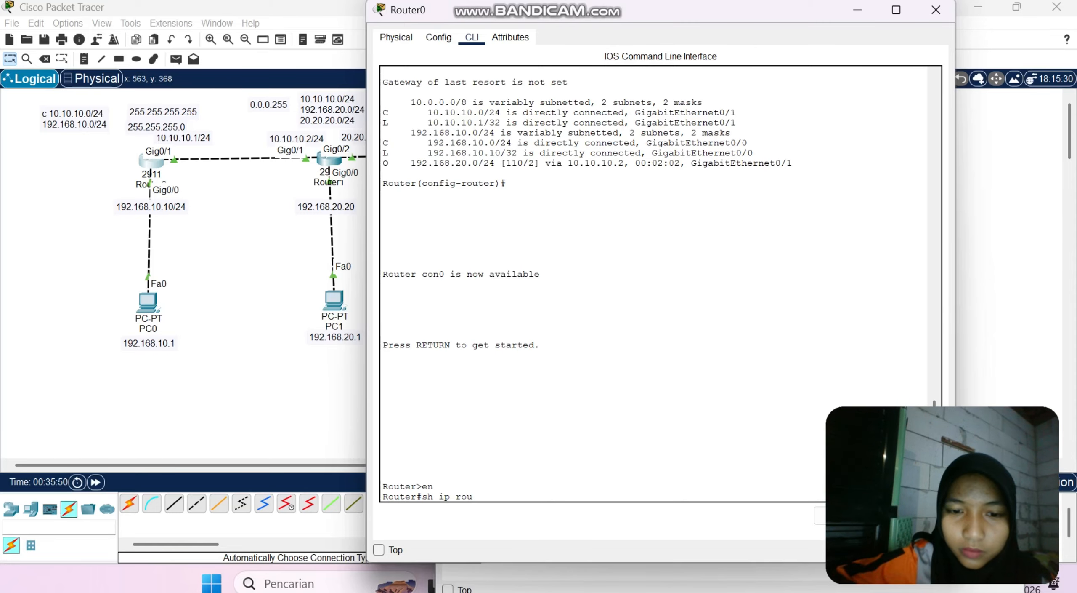
type("te")
key("Return")
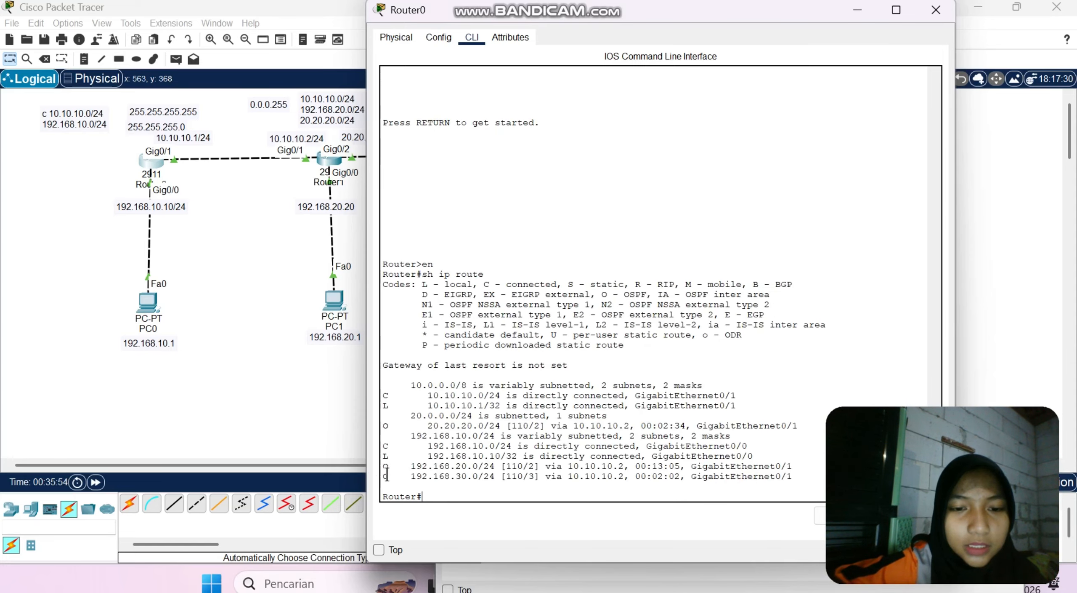
left_click_drag(387, 476, 543, 486)
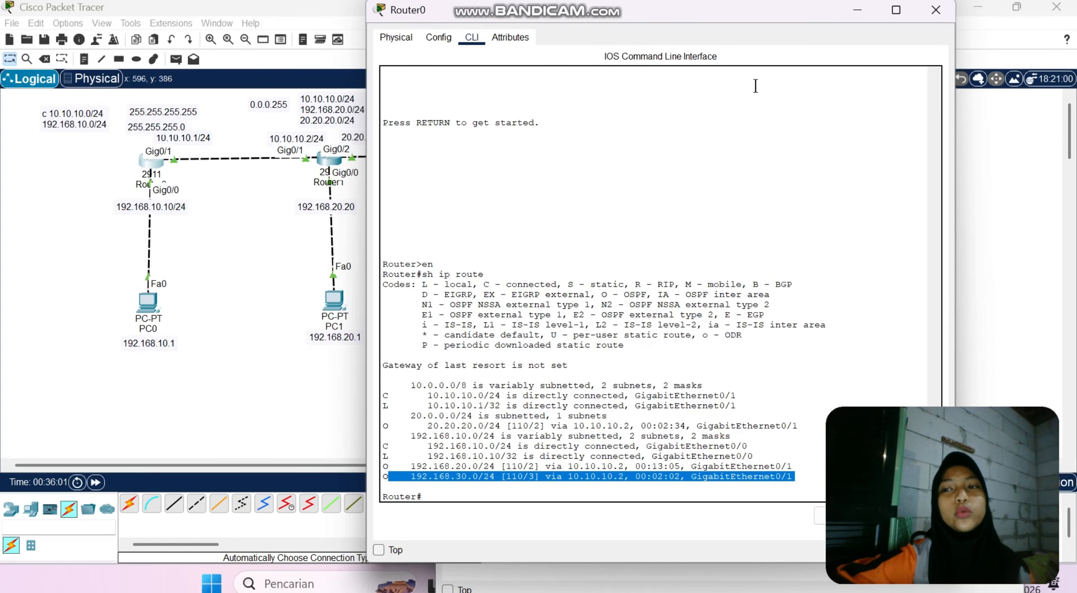
left_click(935, 9)
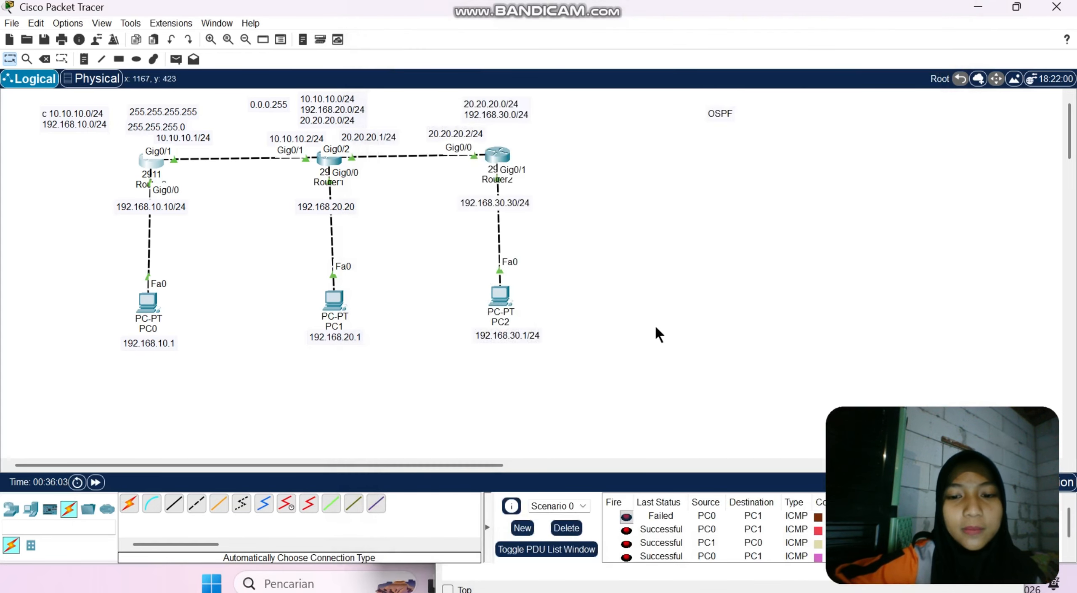
Clear the old PDU results from Scenario 0 and send two simple test PDUs from PC0 to PC2.
left_click(561, 528)
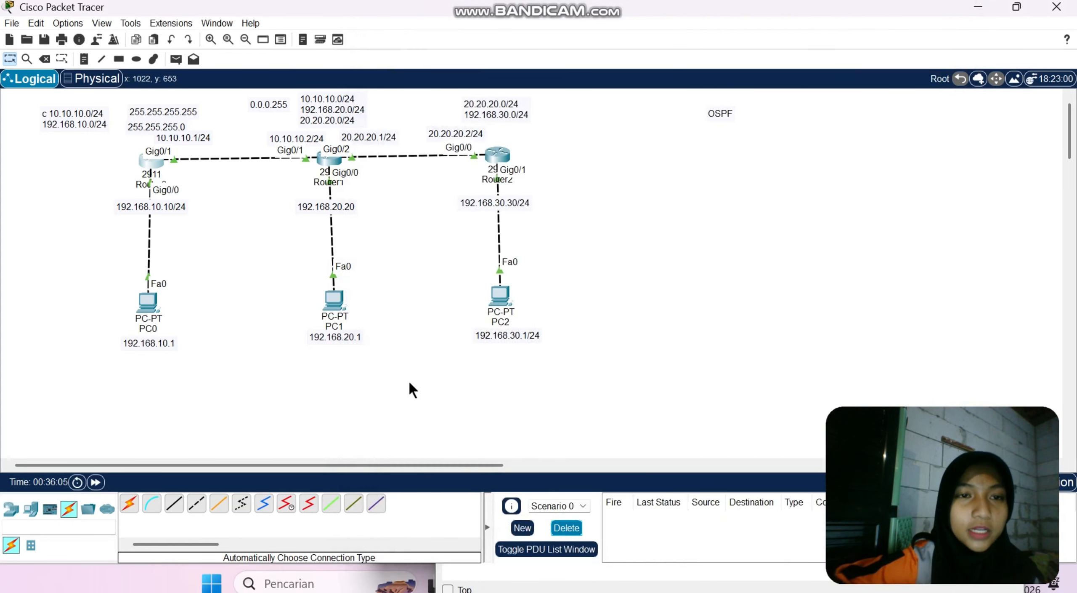
left_click(176, 59)
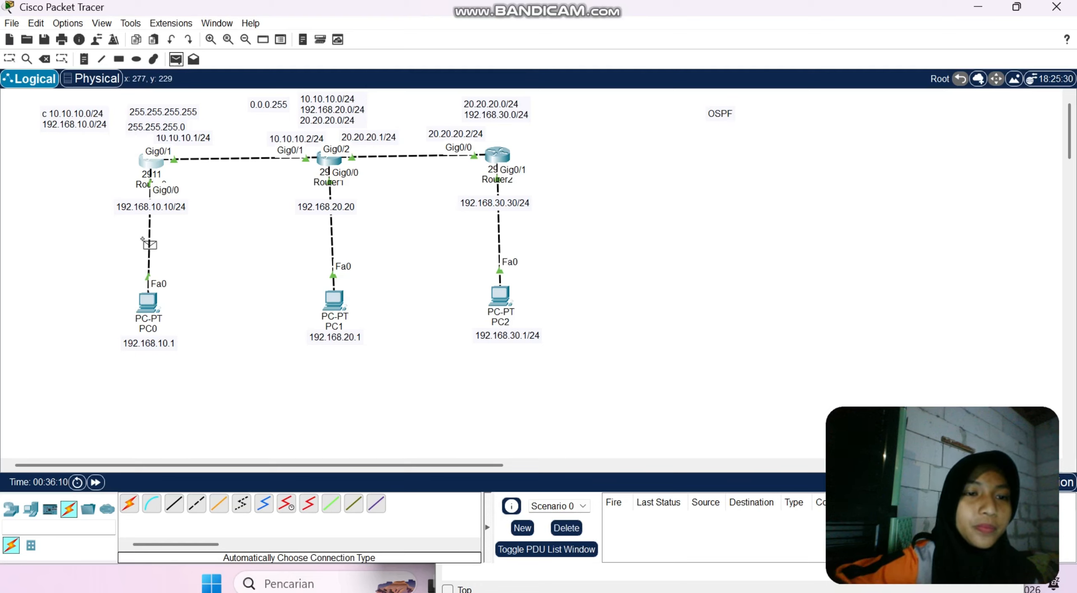
left_click(148, 300)
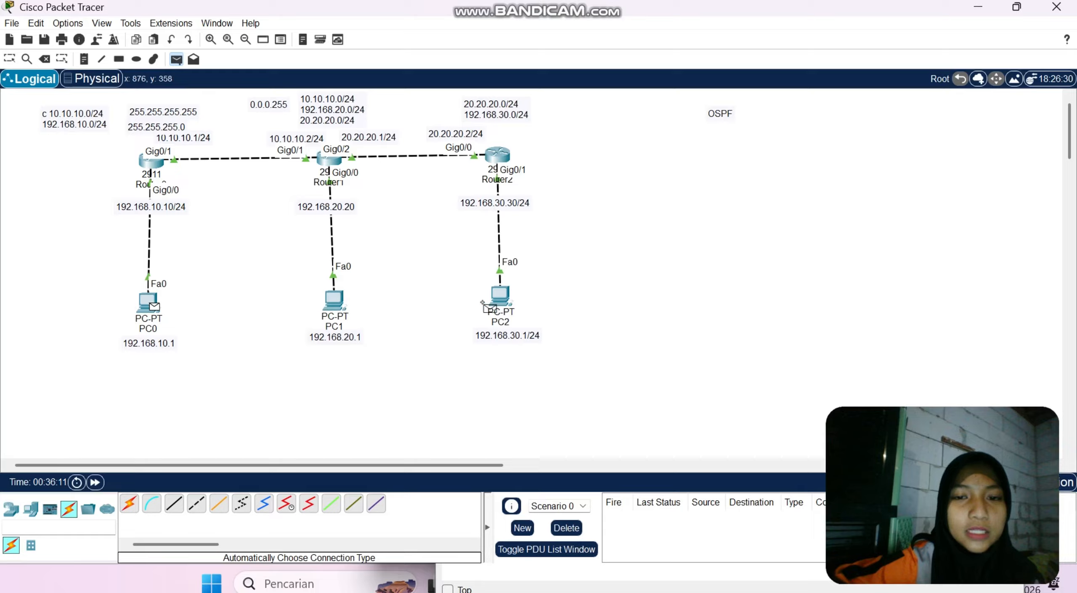
left_click(511, 297)
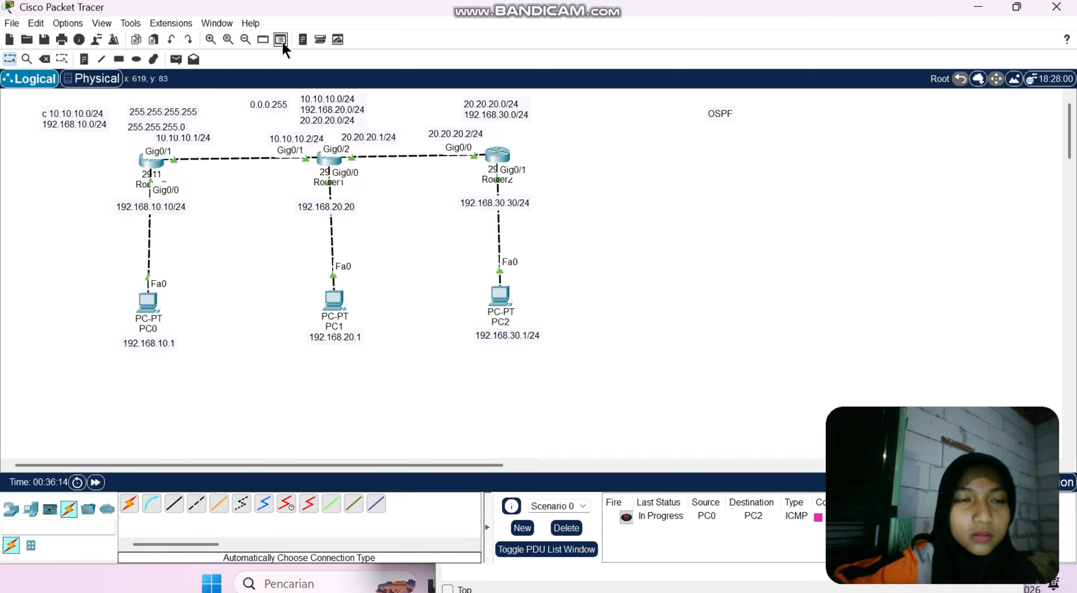
left_click(176, 59)
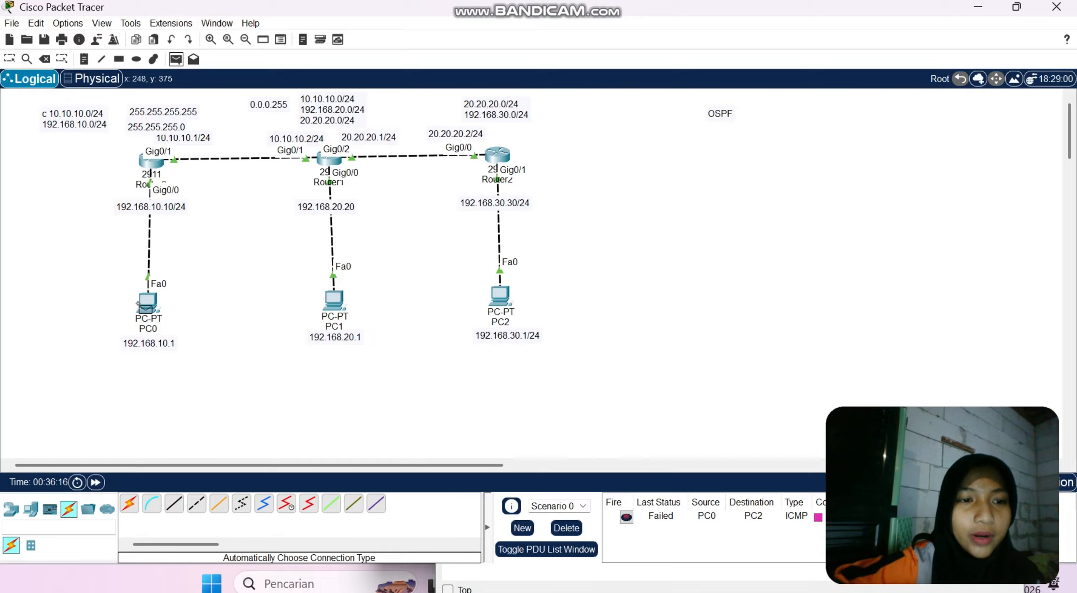
left_click(144, 302)
left_click(488, 297)
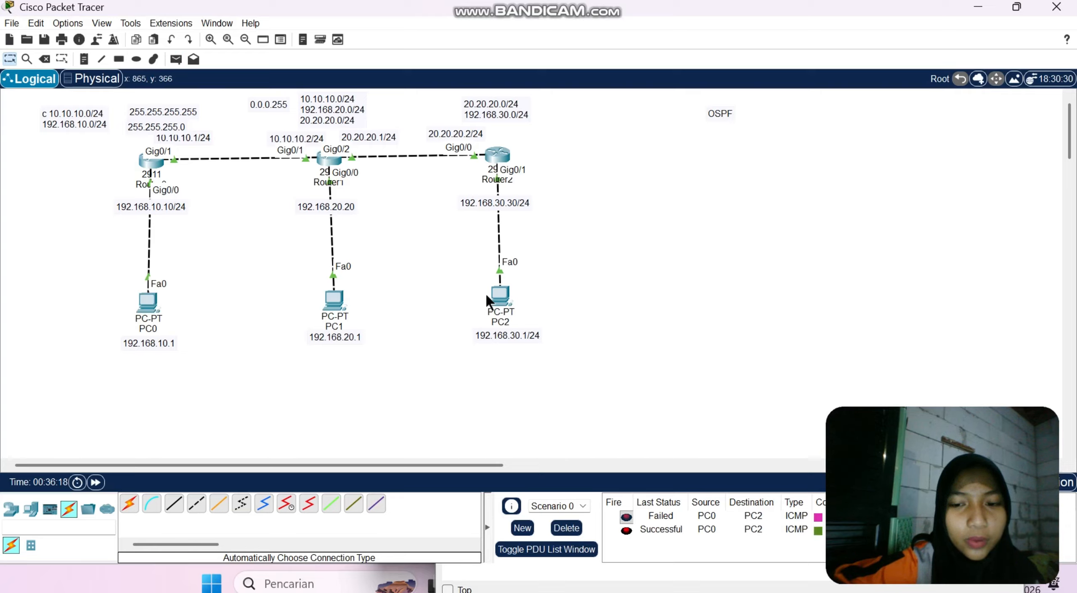
Test connectivity by sending a simple PDU from PC1 to PC2.
left_click(176, 59)
left_click(334, 301)
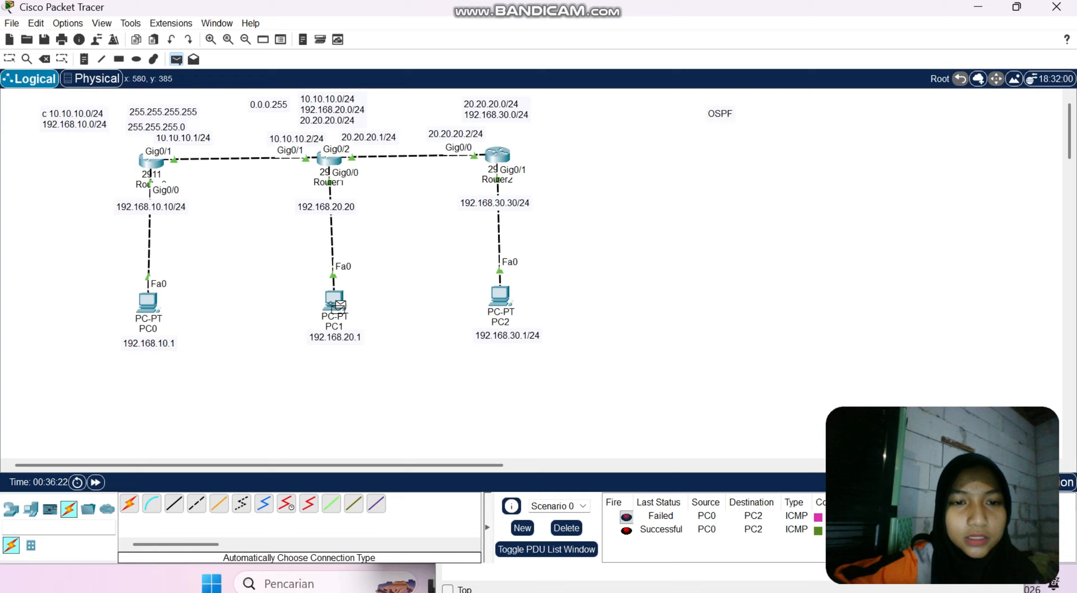
left_click(498, 302)
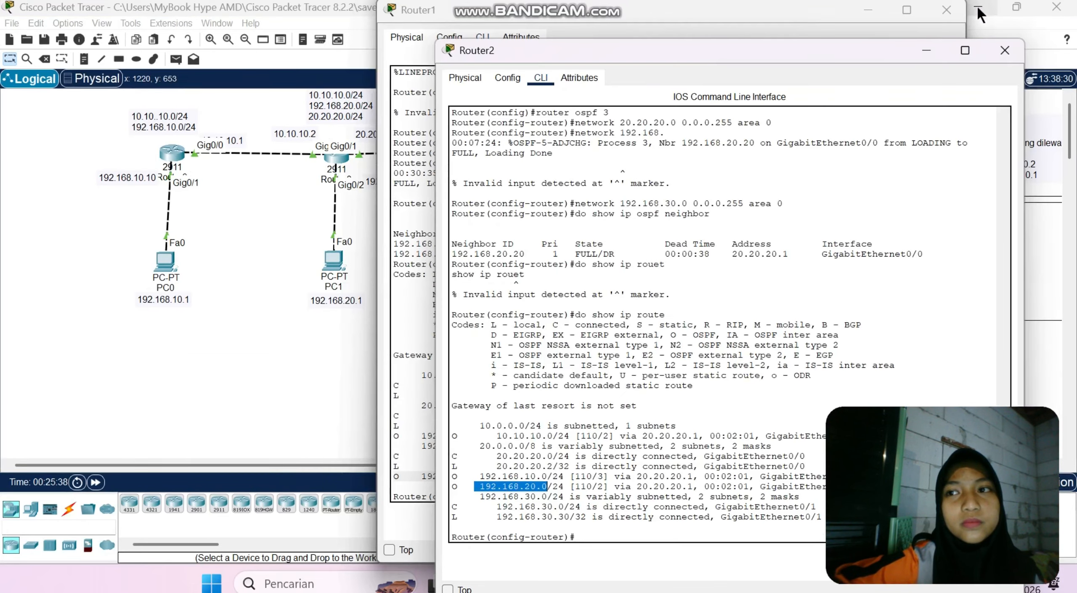
Close the Router2 and Router1 windows of the other open project.
left_click(1005, 50)
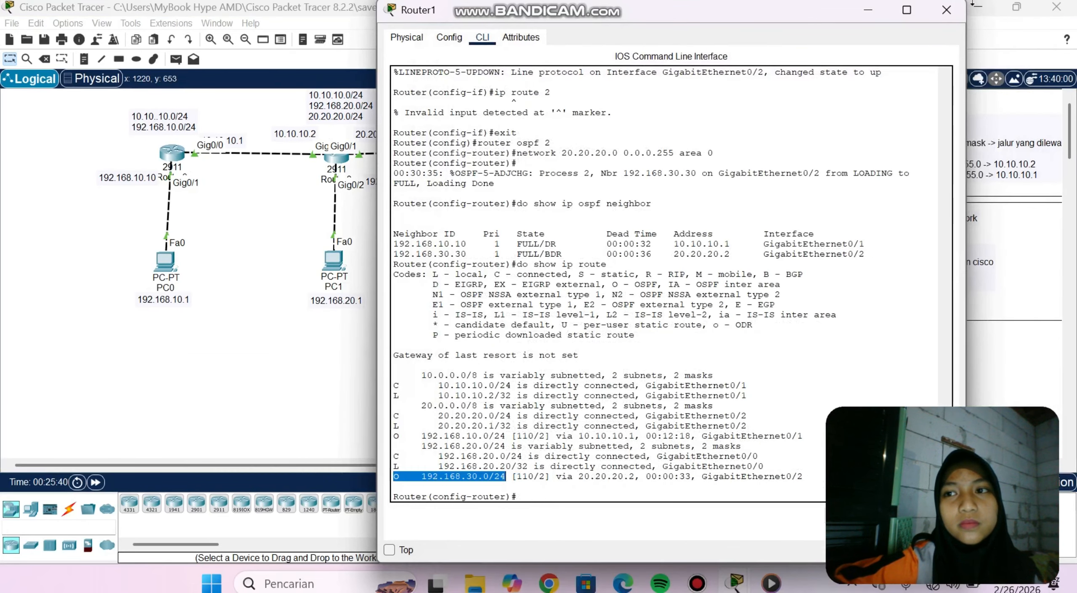
left_click(946, 10)
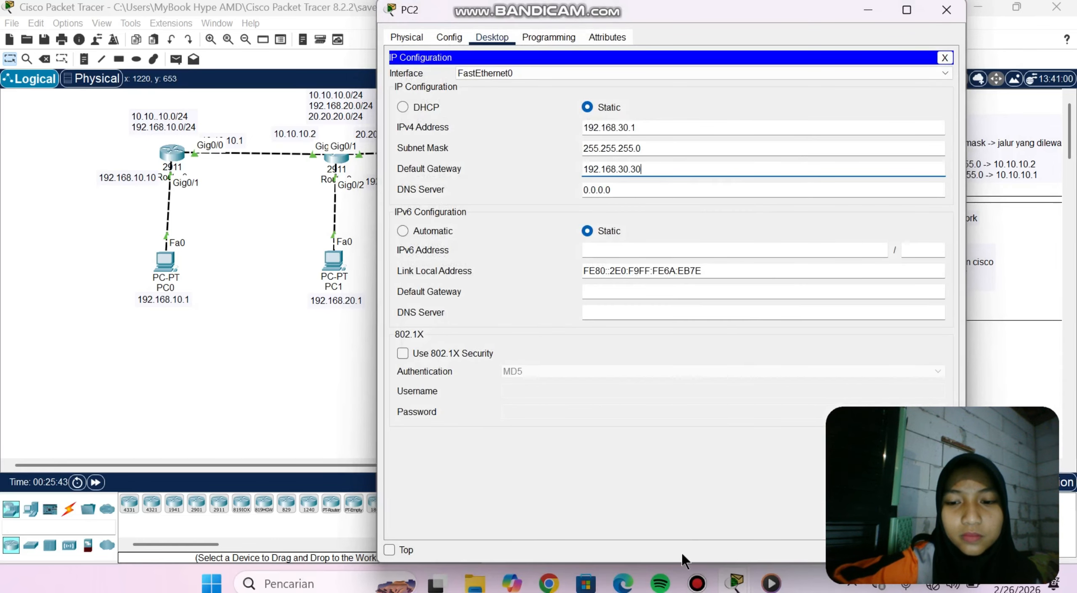
left_click(697, 582)
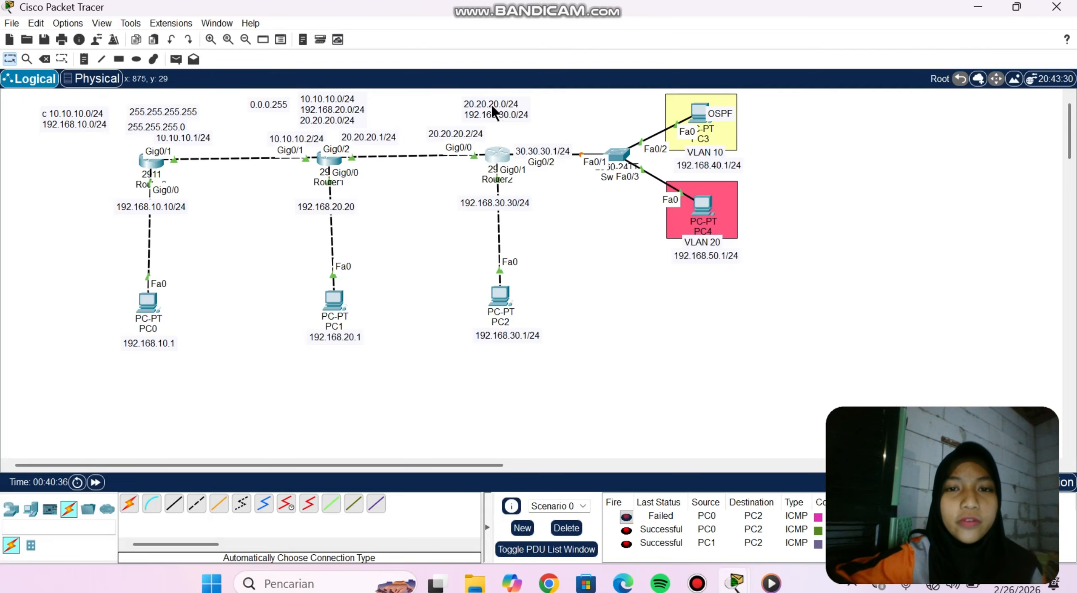
Move the note listing 20.20.20.0/24 and 192.168.30.0/24 leftward, above the 20.20.20.2/24 label beside Router2.
left_click_drag(492, 106, 423, 114)
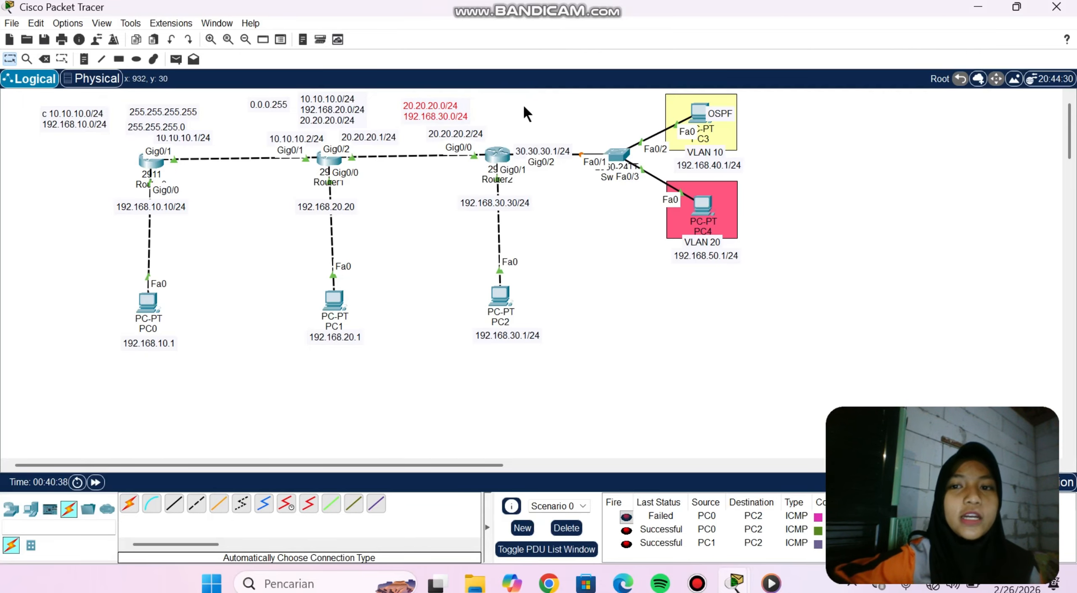
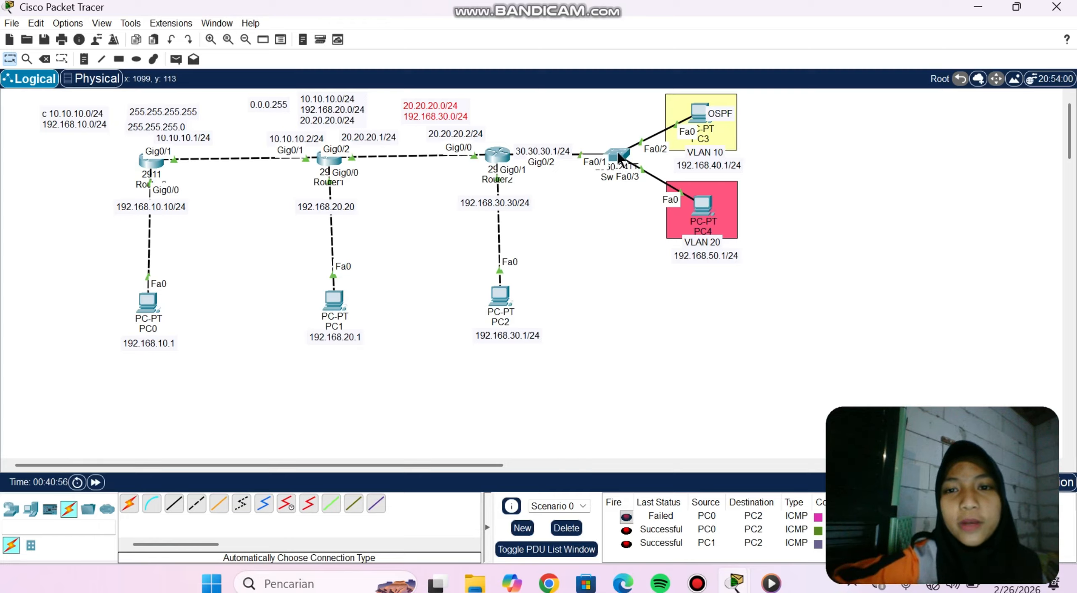
Open Switch0's command line, enter privileged mode and start global configuration mode.
left_click(616, 162)
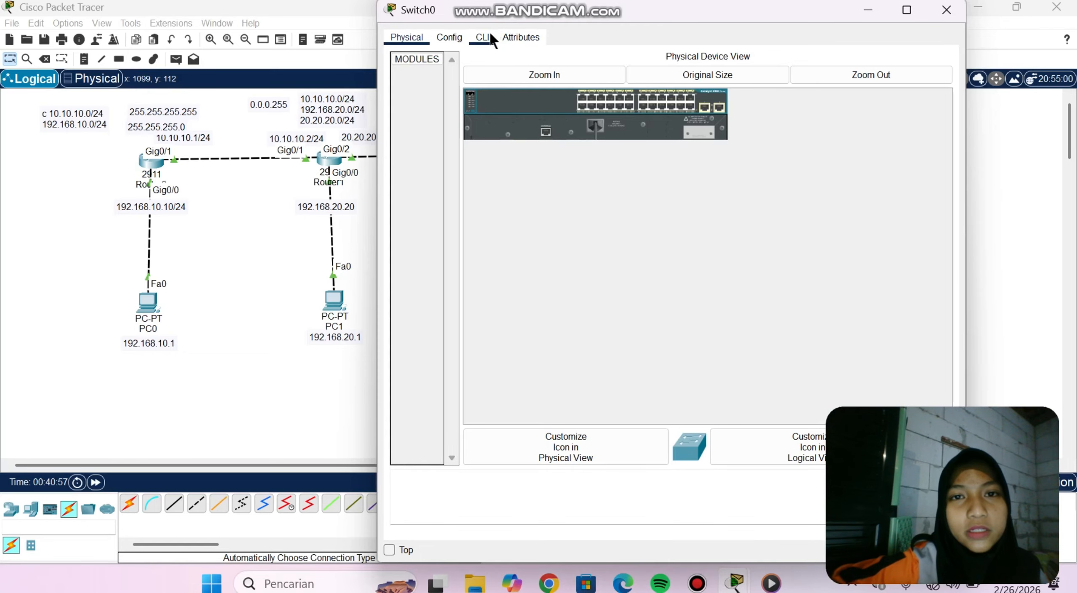
left_click(487, 34)
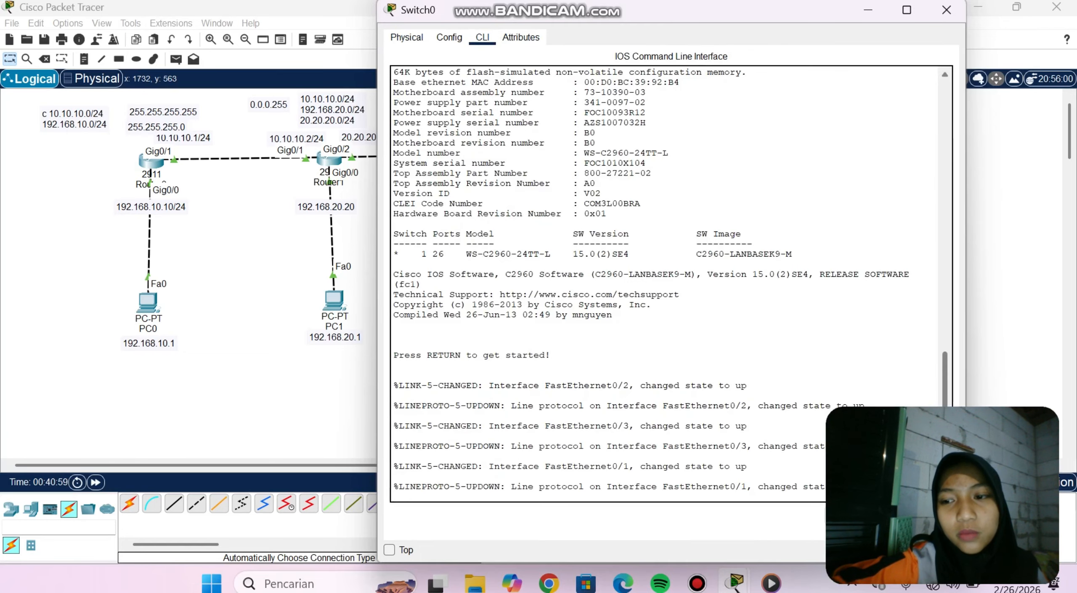
key("Return")
type("en")
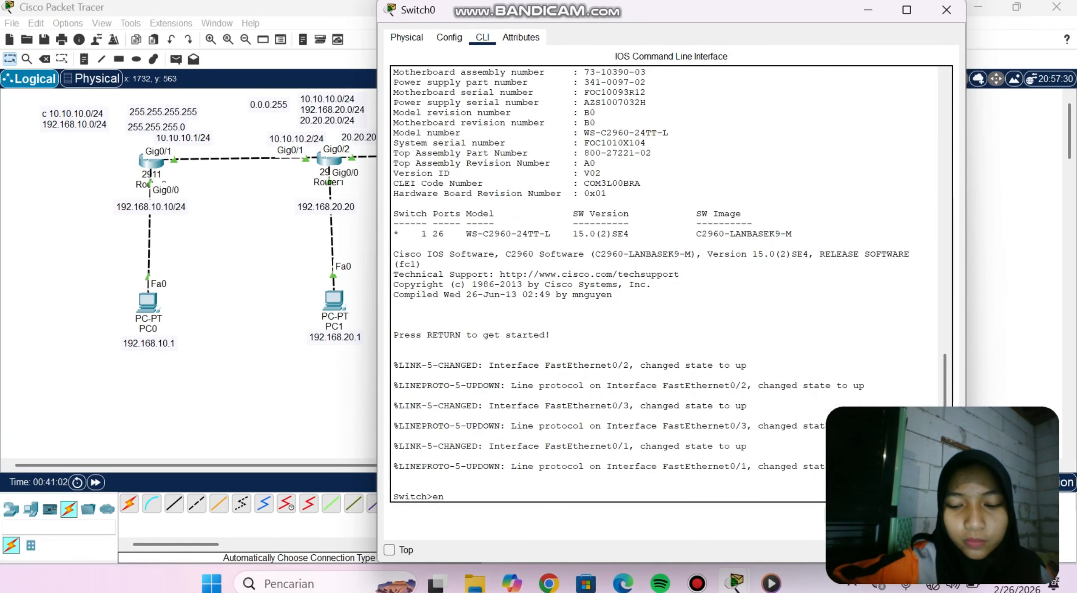
key("Return")
type("conf")
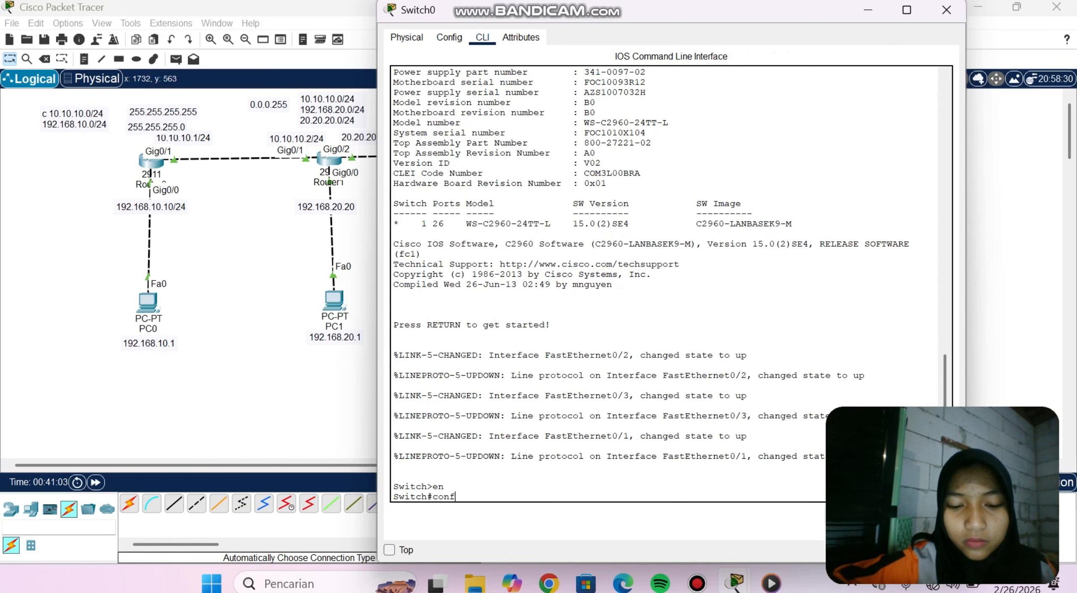
type(" t")
key("Return")
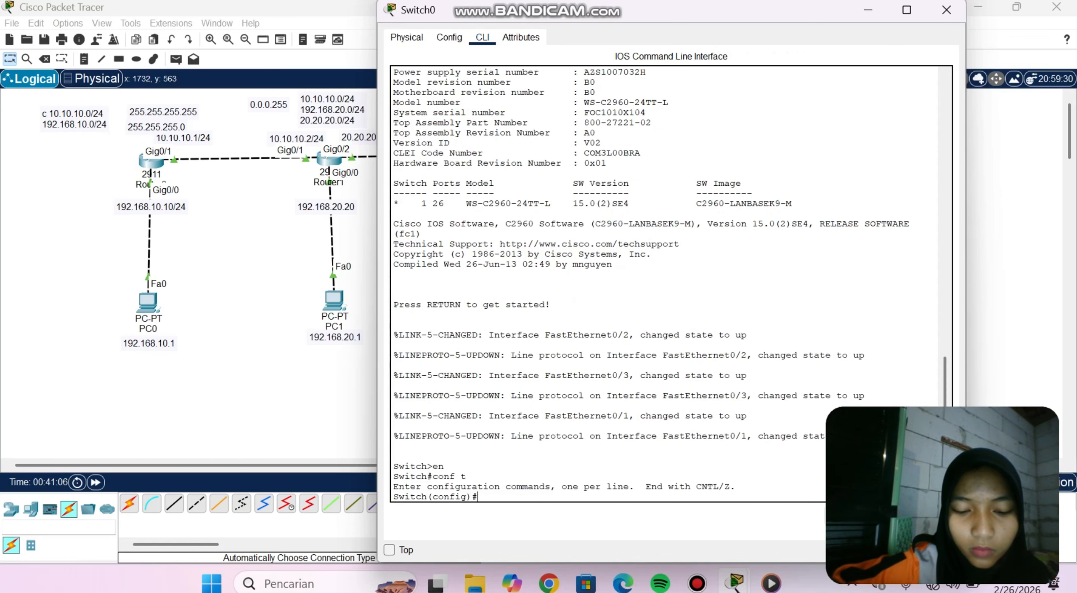
Create VLAN 10 and VLAN 20 on Switch0.
type("v")
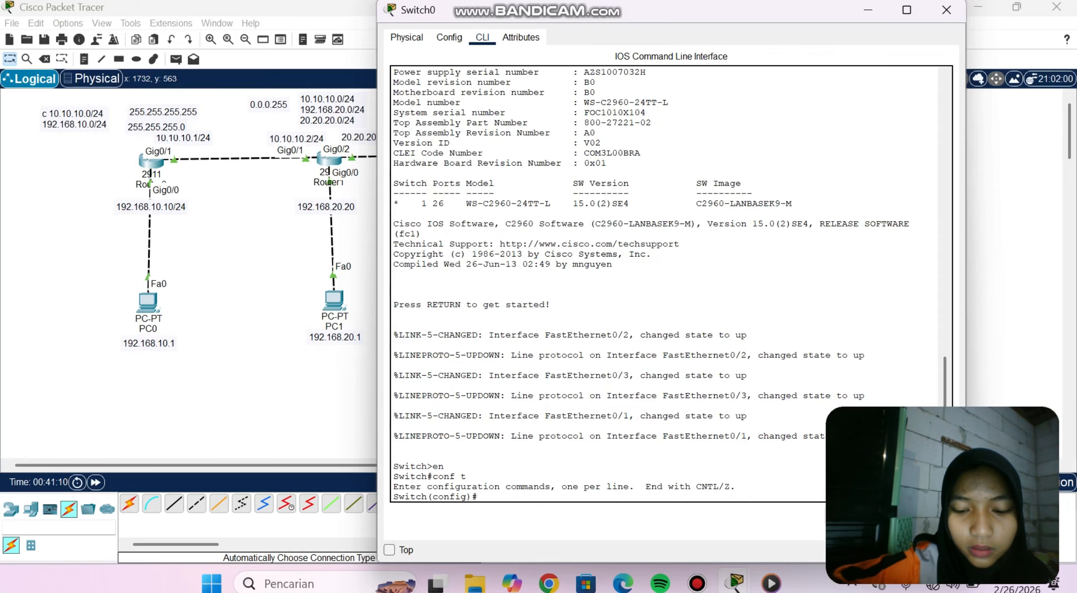
type("b")
key("BackSpace")
type("vl")
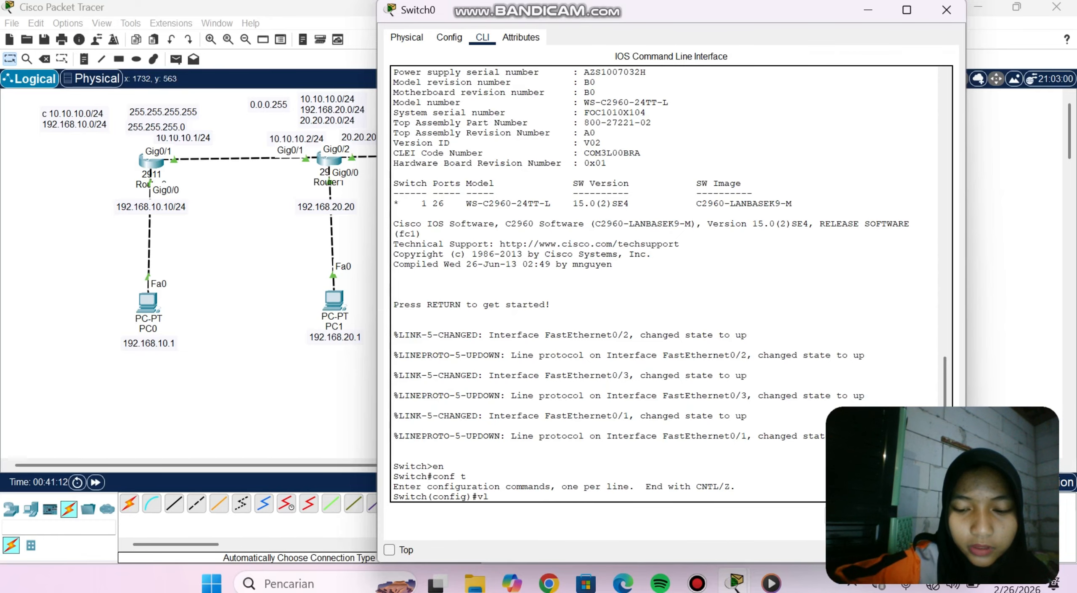
type("an 10")
key("Return")
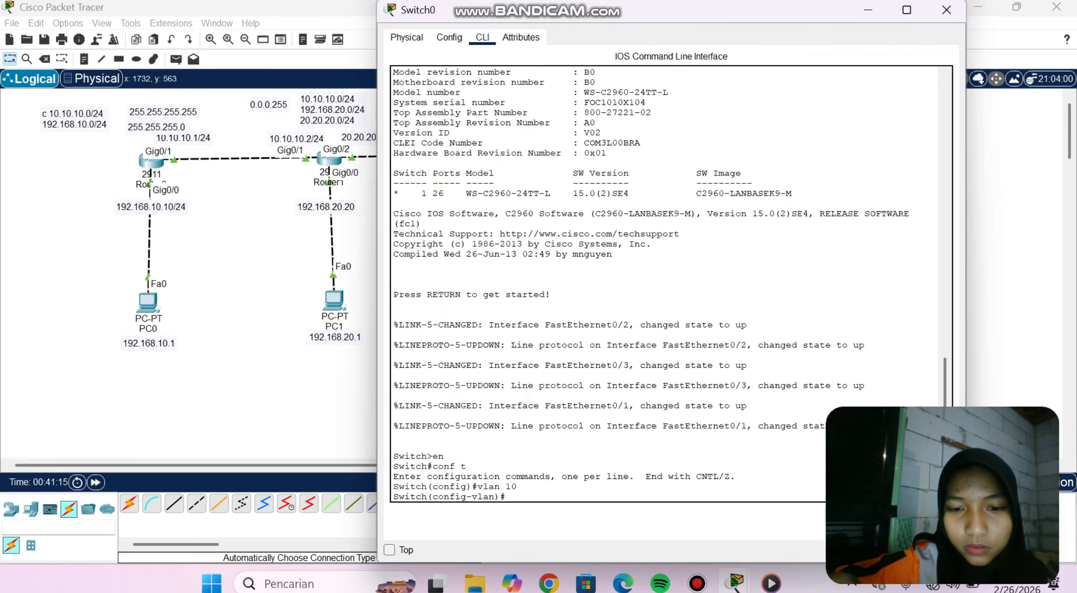
type("vla")
type("n 20")
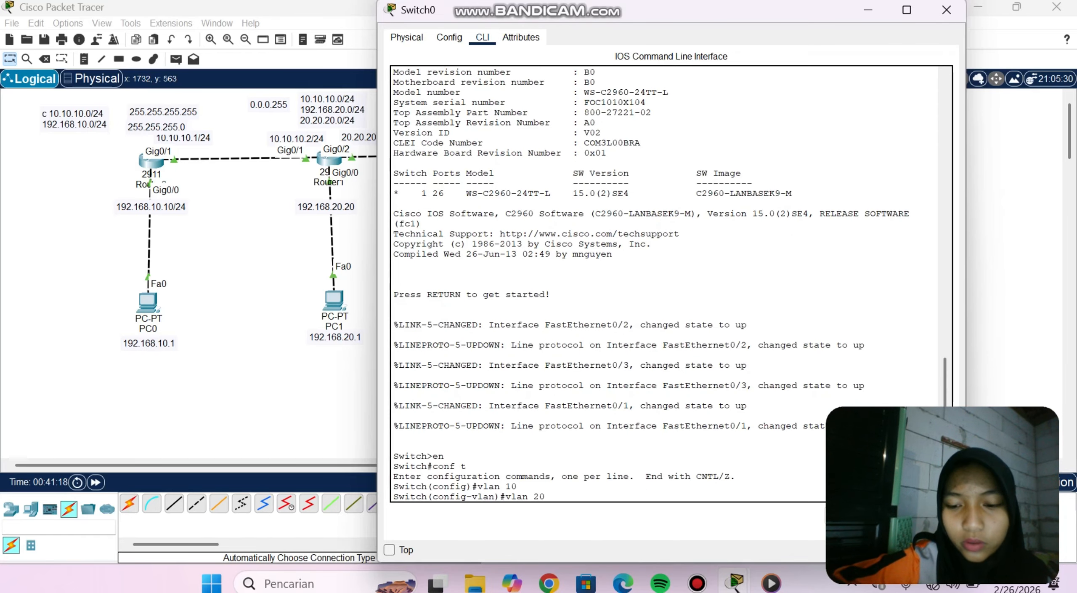
key("Return")
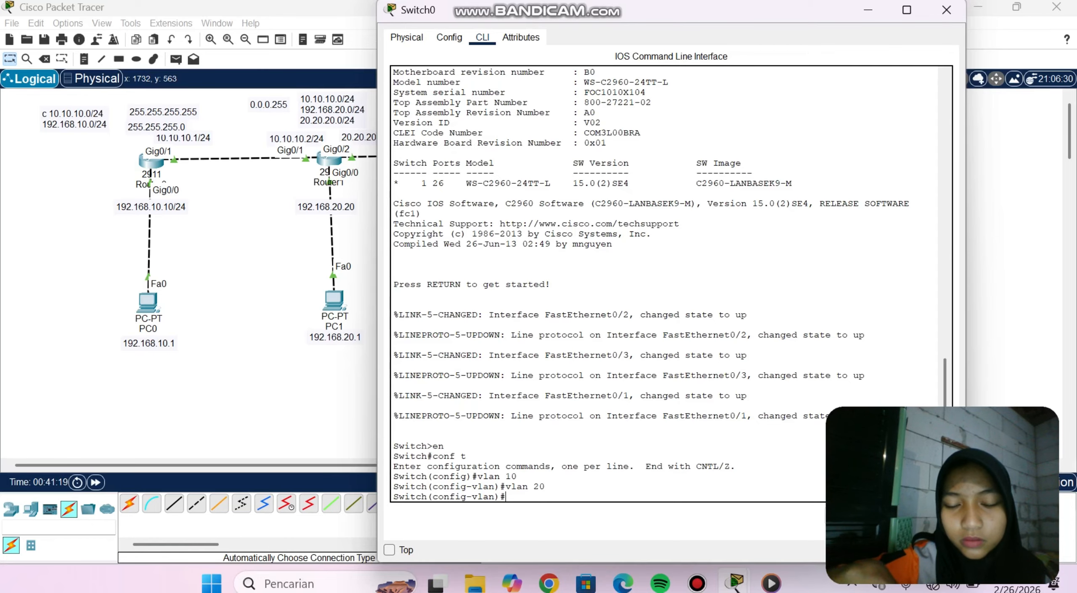
Enter interface configuration for fa0/2 on Switch0 and set the port to access mode.
type("int")
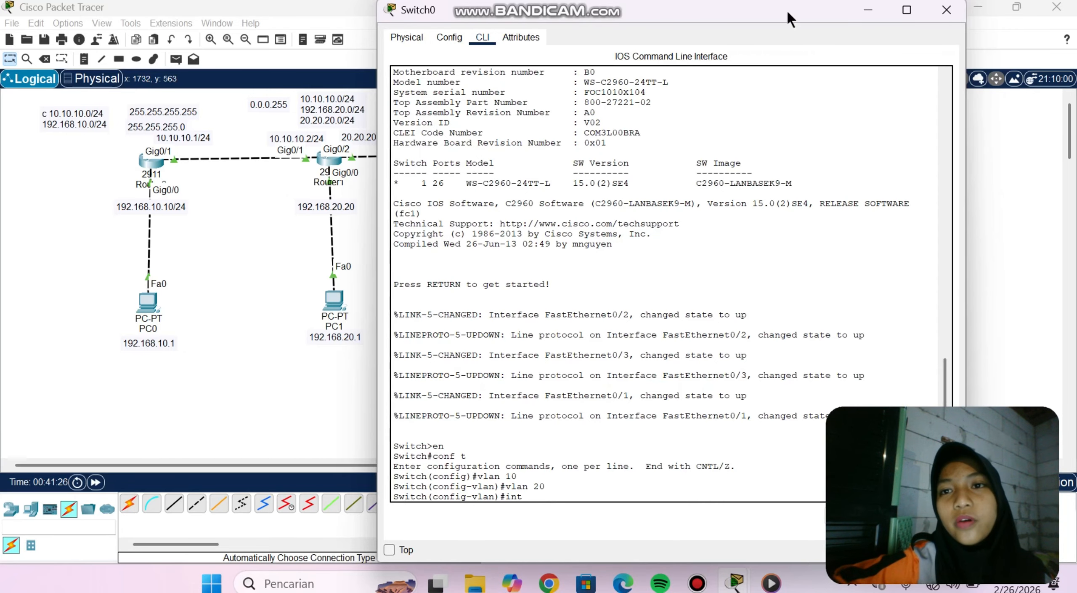
left_click_drag(786, 9, 796, 38)
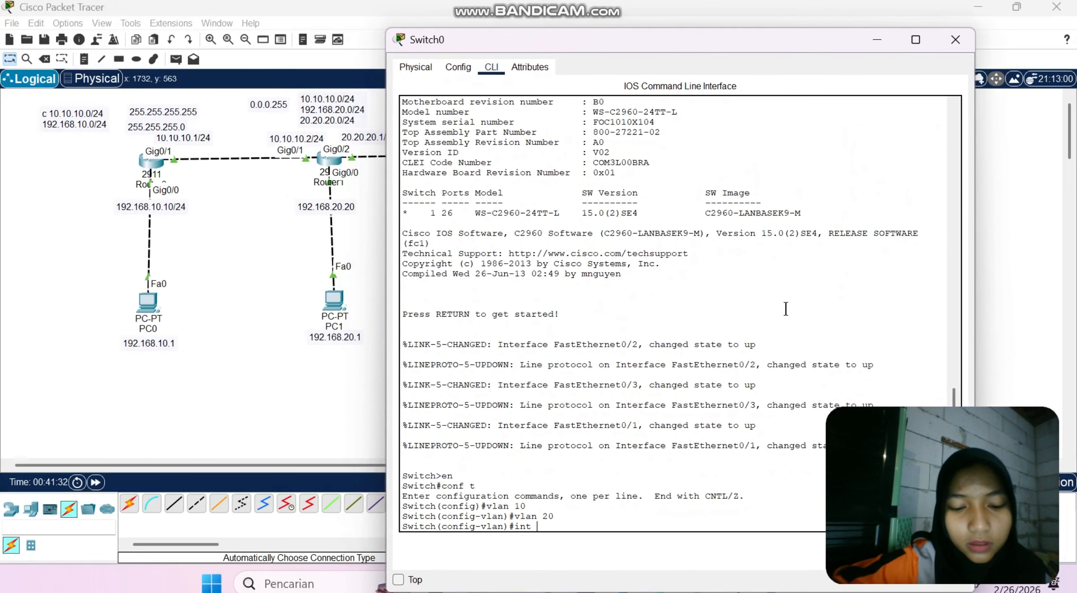
type("fa0")
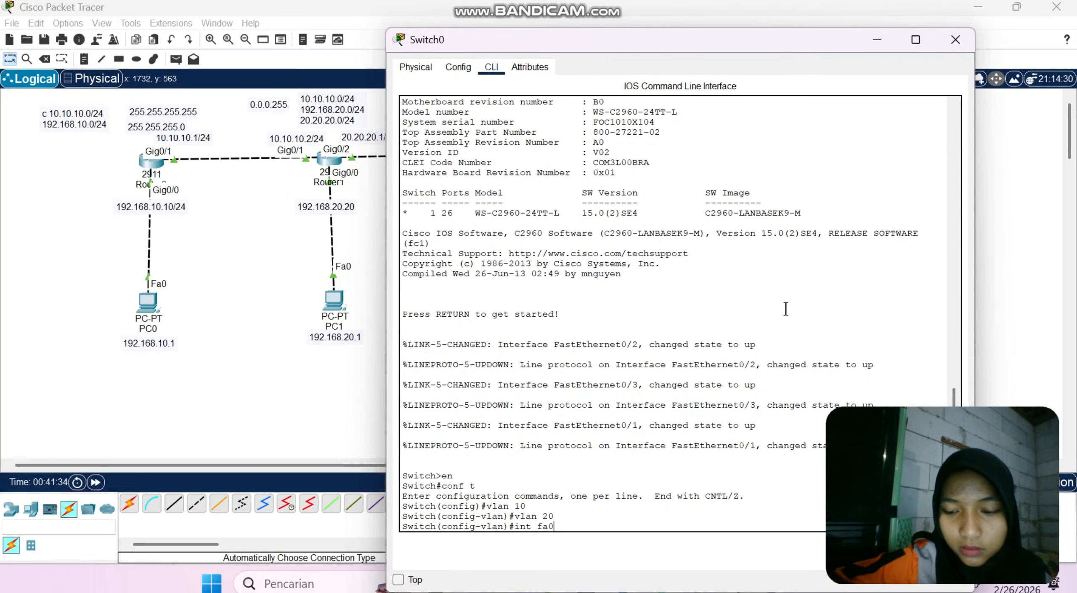
type("/2")
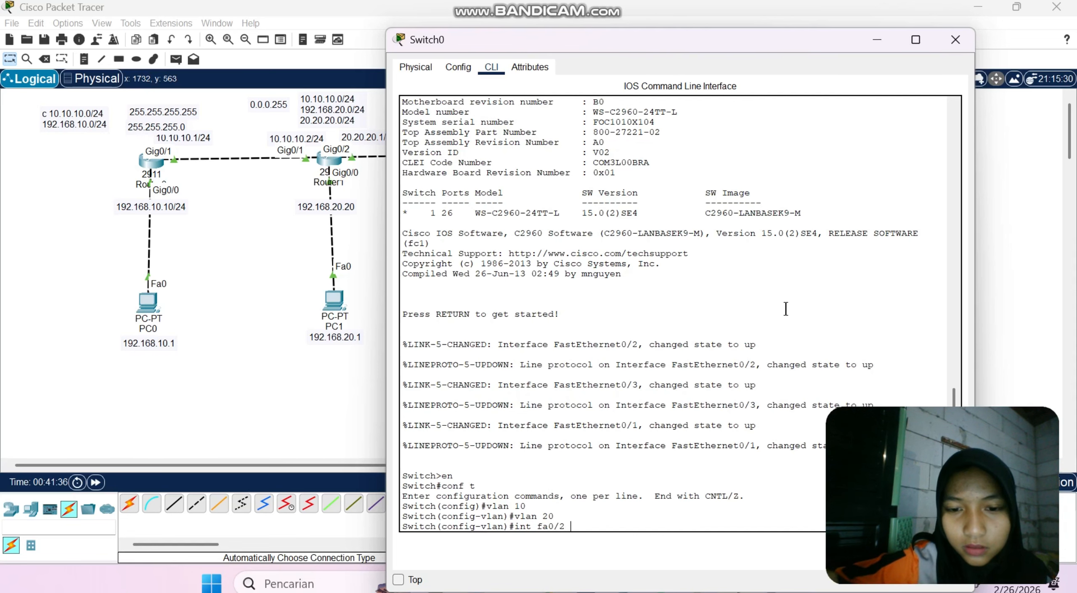
key("Return")
type("s")
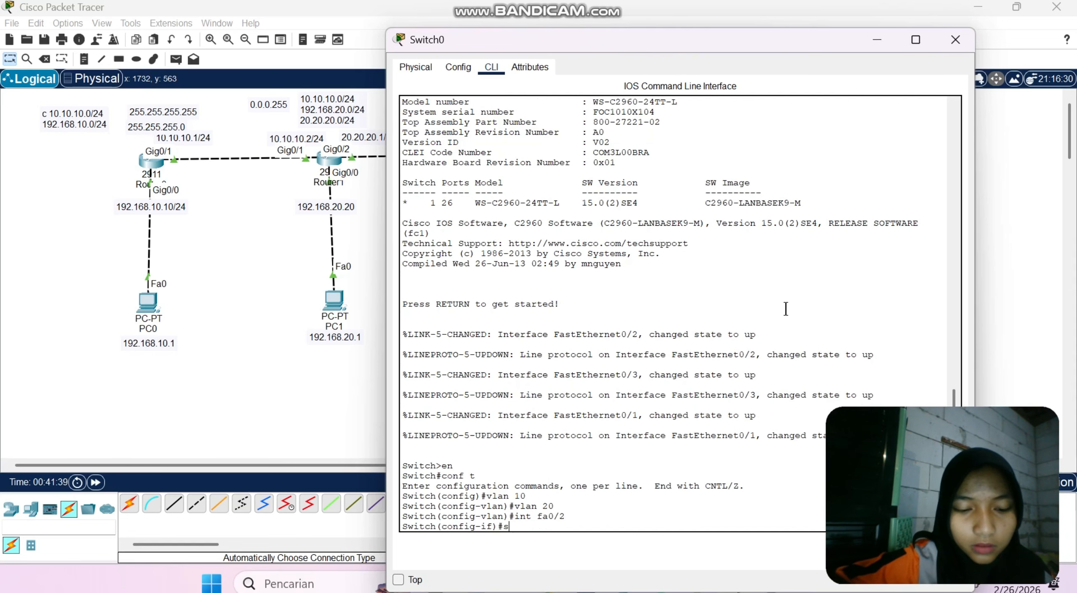
type("witchport")
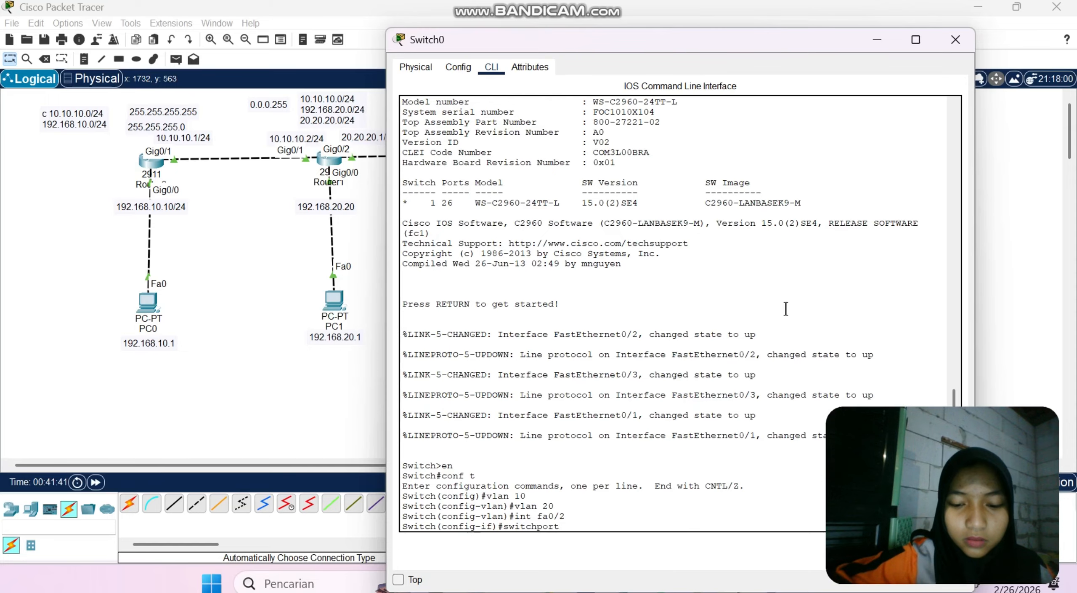
type(" mode acces")
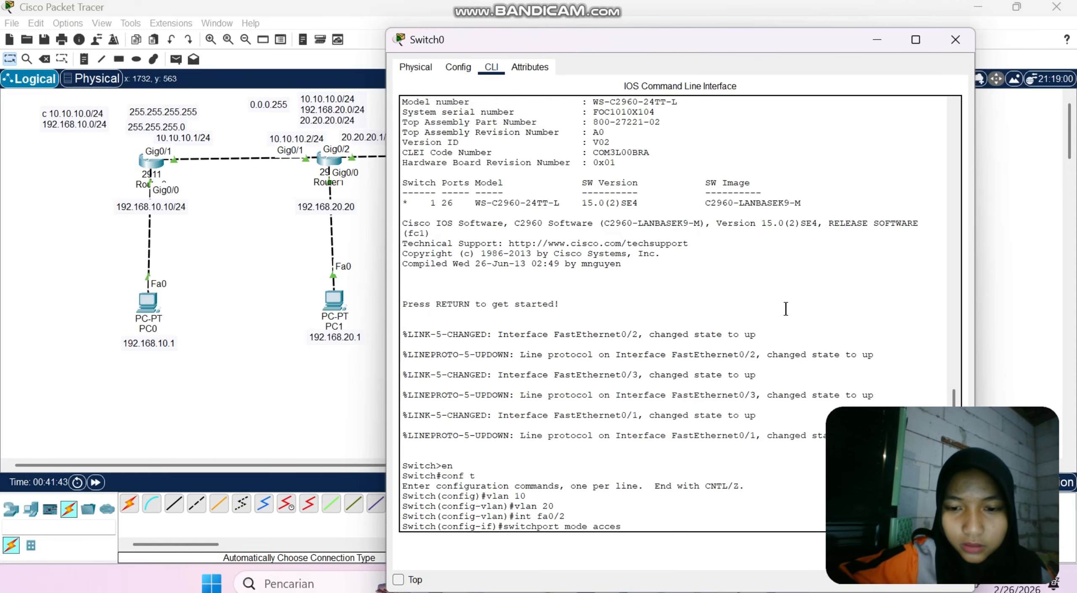
key("Return")
Assign Switch0's fa0/2 port to access VLAN 10 and return to global configuration mode.
type("switc")
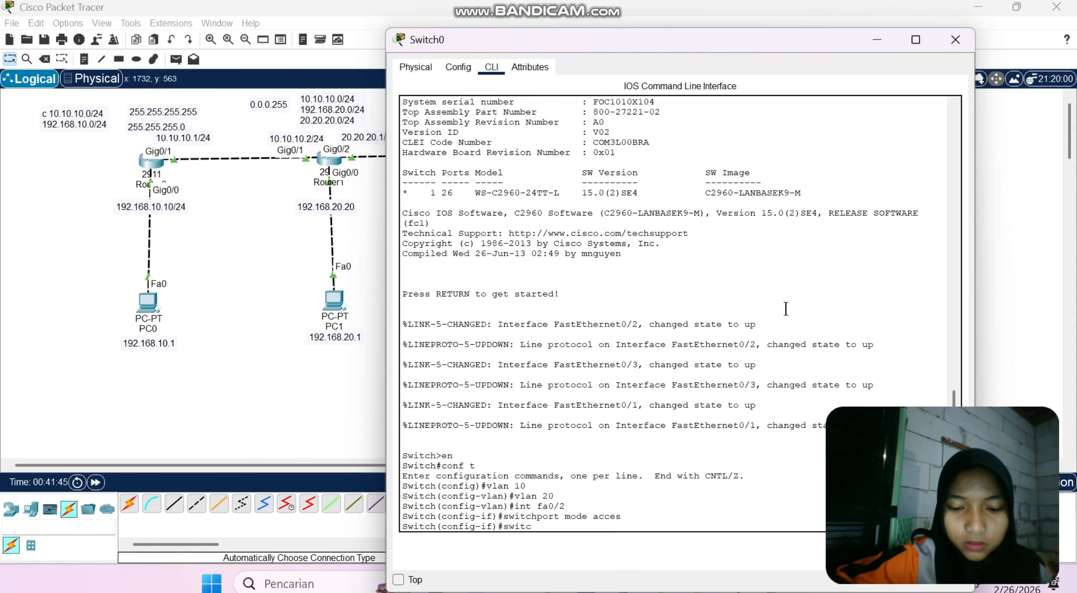
type("hport accc")
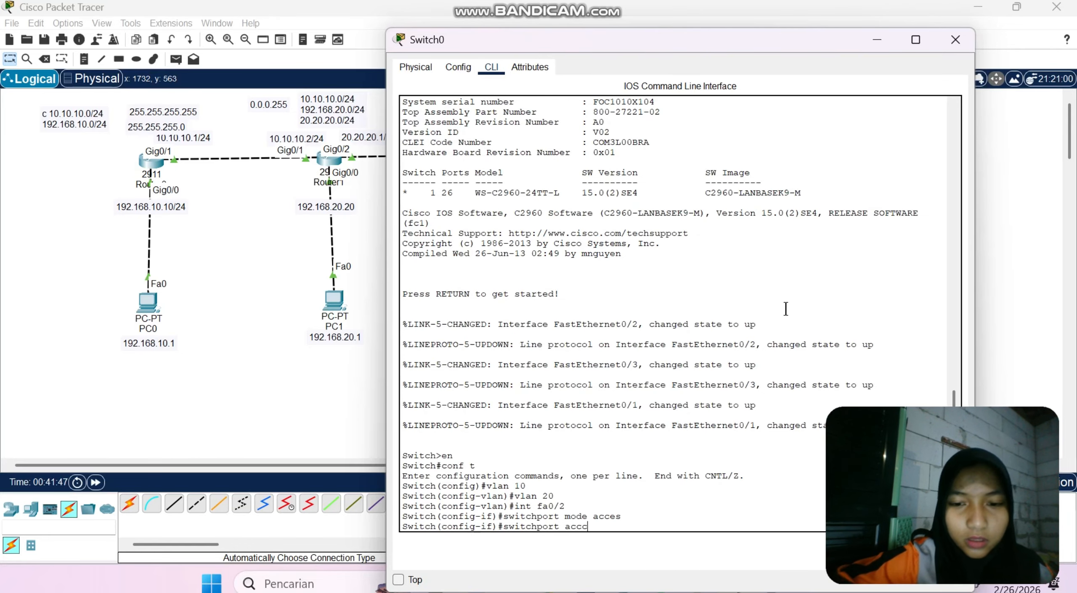
type("ess vlan 10")
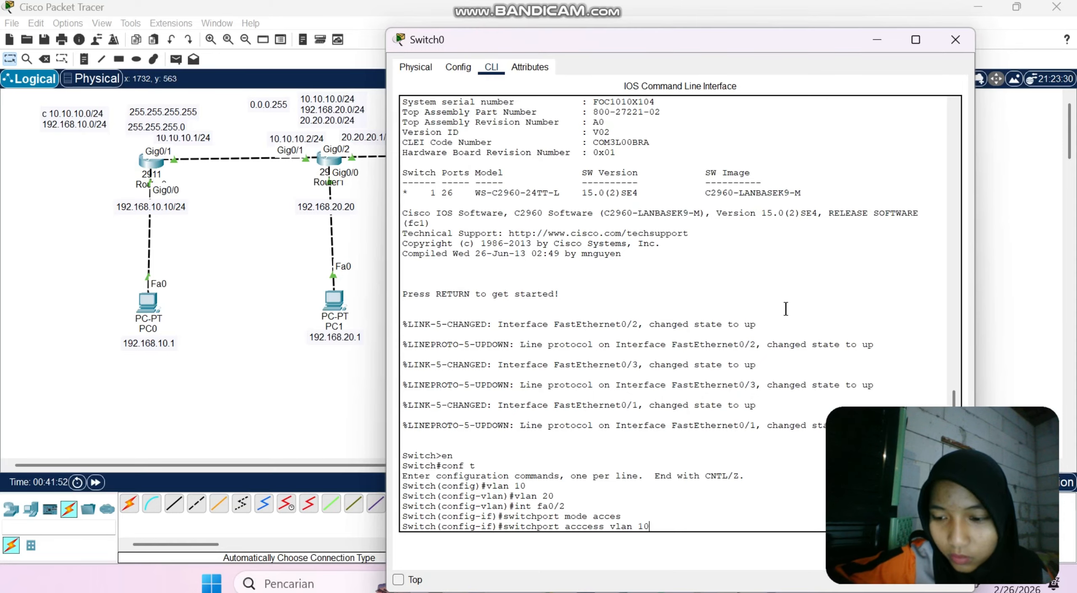
key("Return")
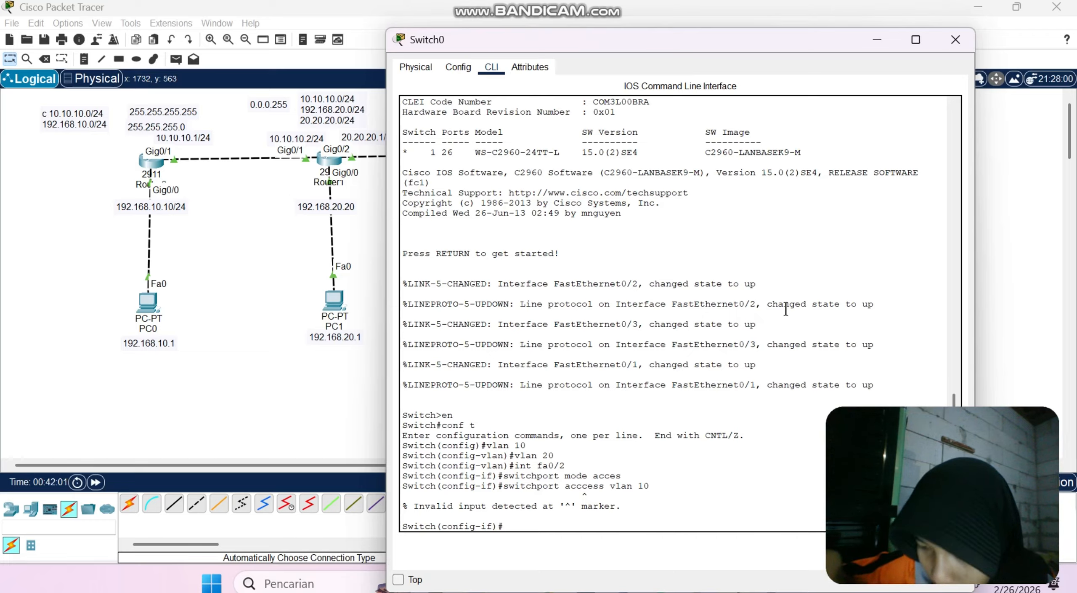
key("Up")
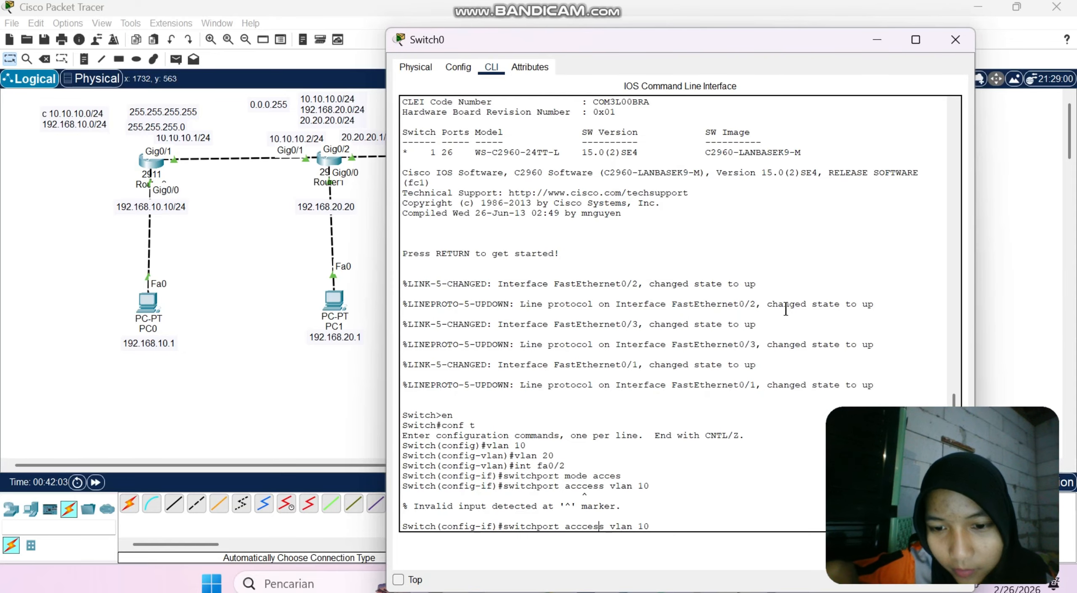
key("Left")
key("Left")
key("Left")
key("Left")
key("Left")
key("Left")
key("Left")
key("Left")
key("Left")
key("Left")
key("Left")
key("BackSpace")
key("Return")
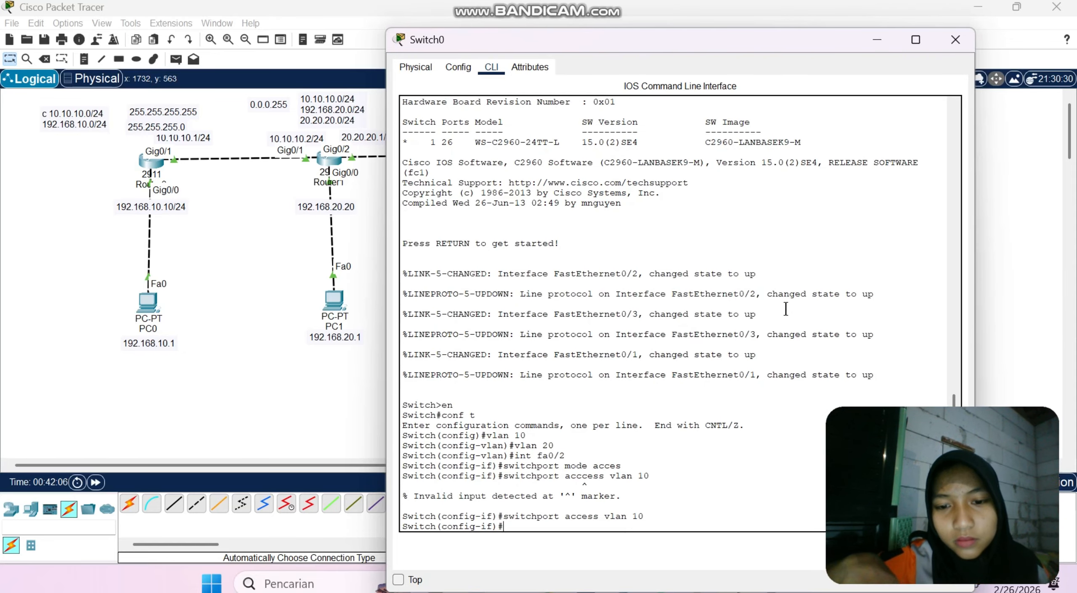
type("exit")
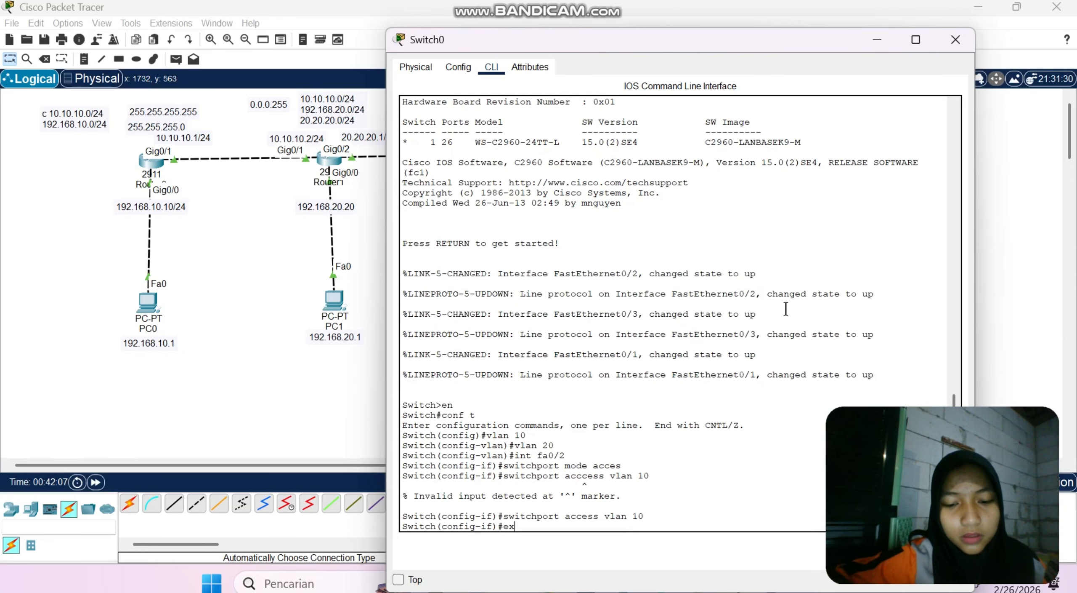
key("Return")
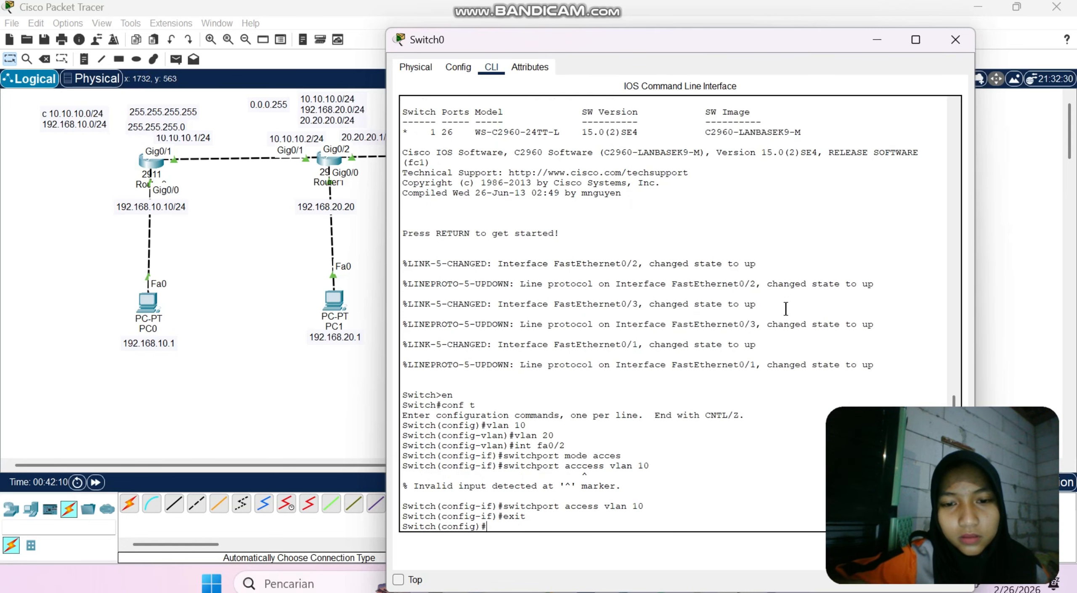
Enter interface configuration for fa0/3 on Switch0 and set the port to access mode.
type("int fa")
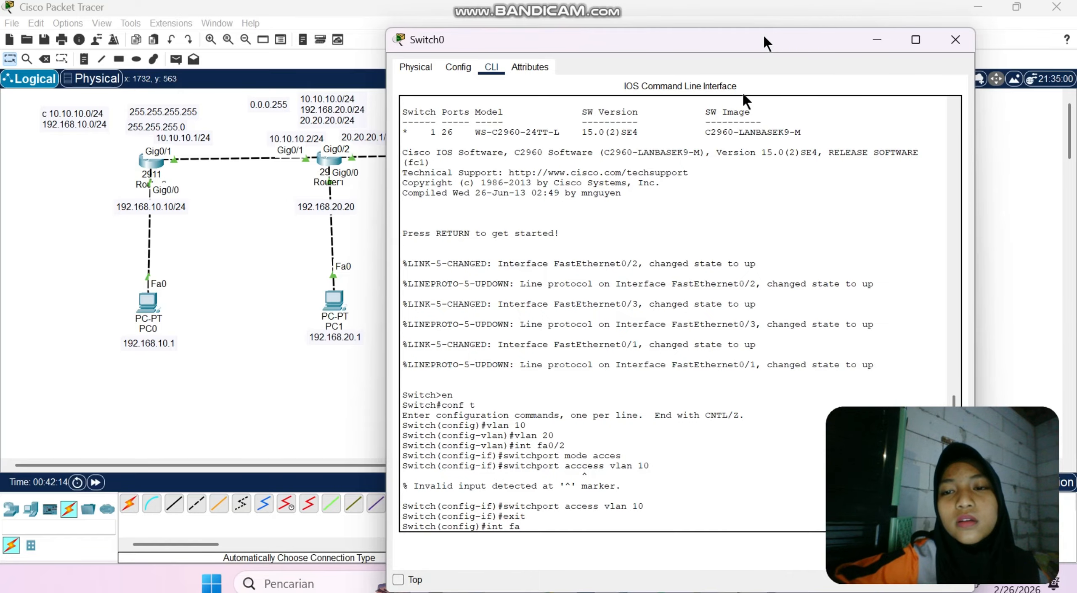
left_click_drag(764, 35, 743, 66)
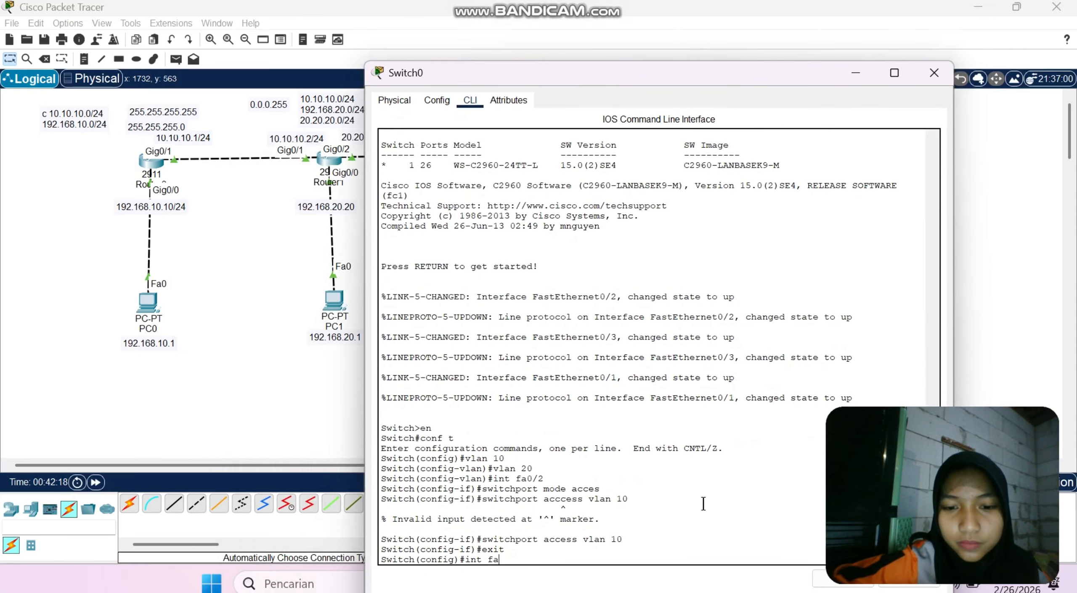
type("/")
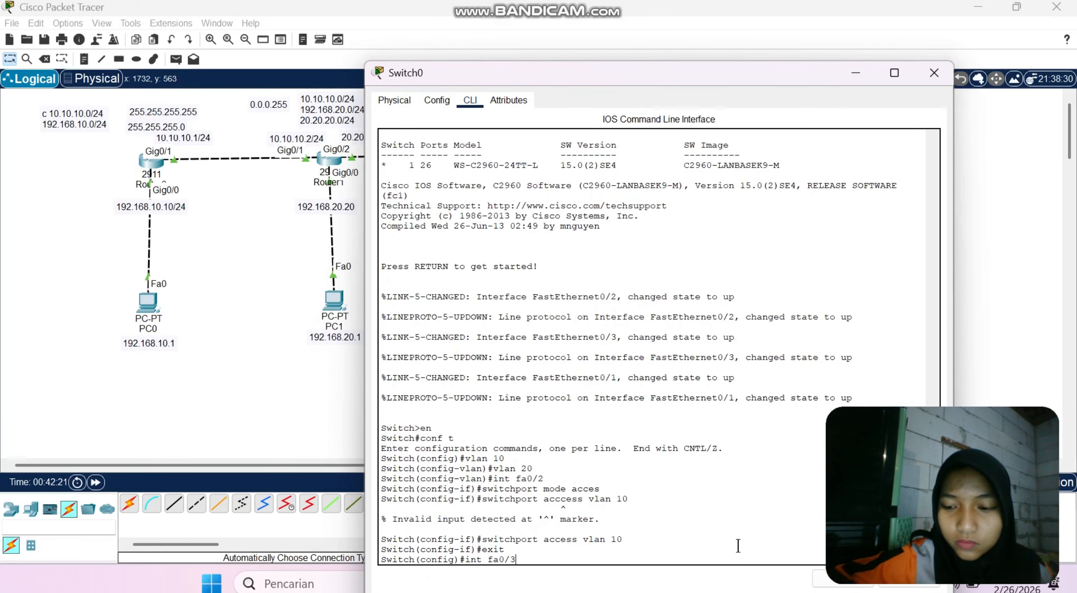
type("3")
key("Return")
type("switc")
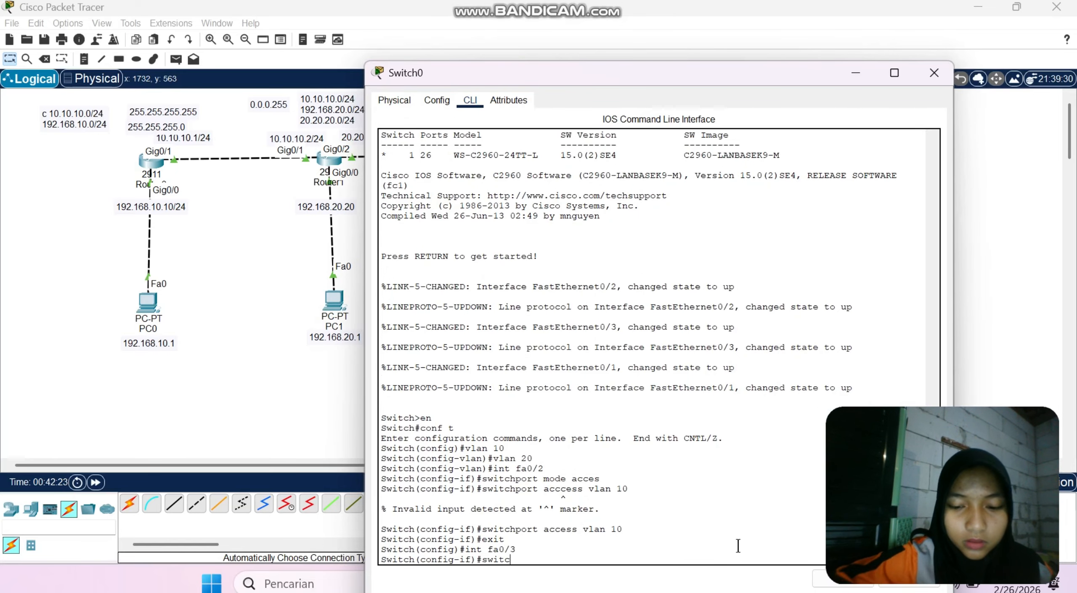
type("hport mode")
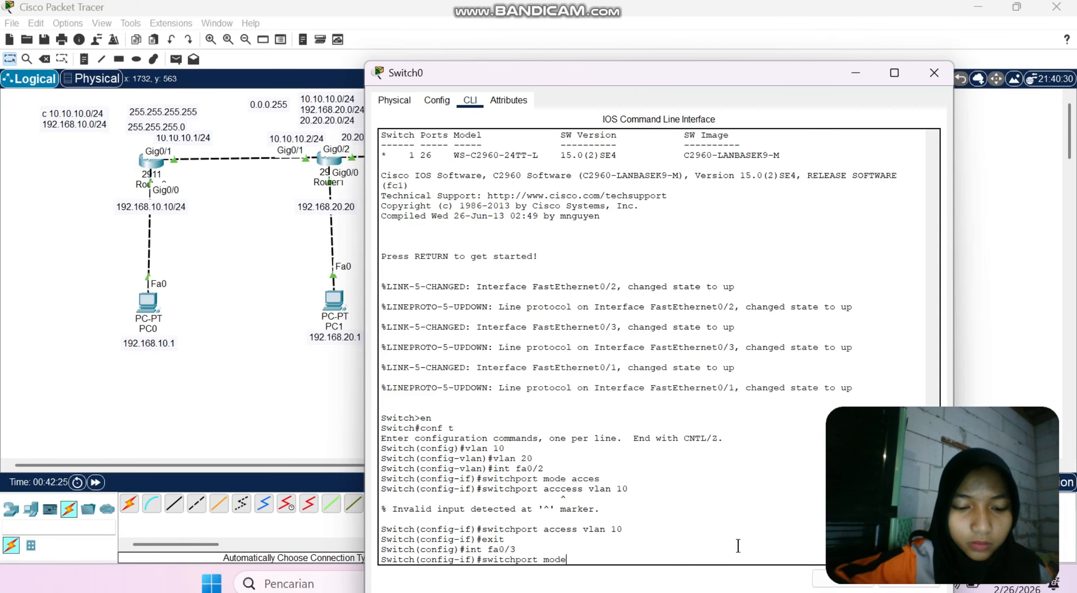
type(" access")
key("Return")
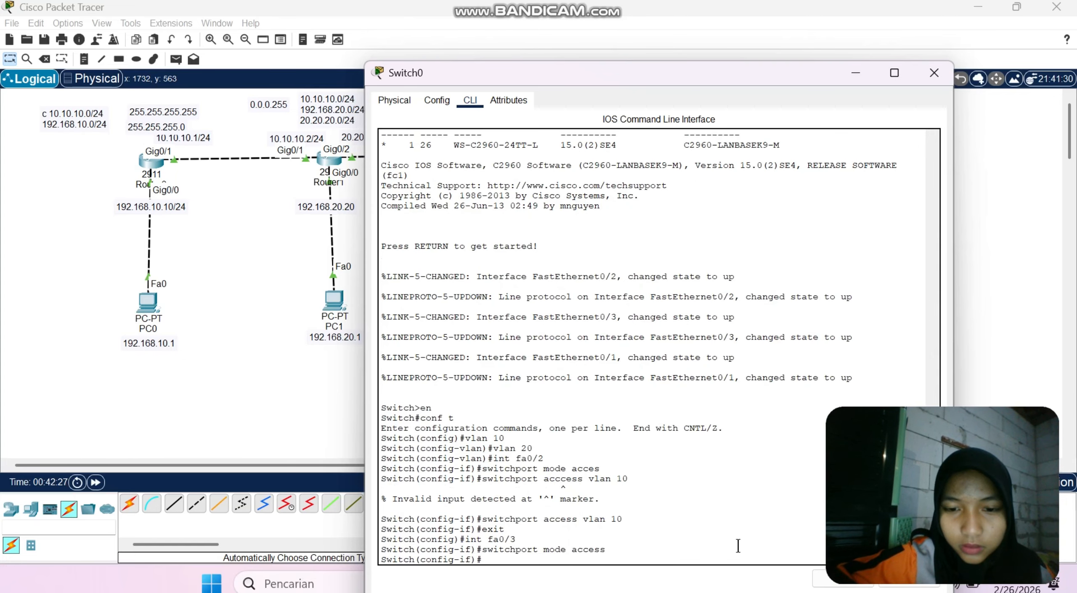
Assign Switch0's fa0/3 port to access VLAN 20 and return to global configuration mode.
type("switchport access")
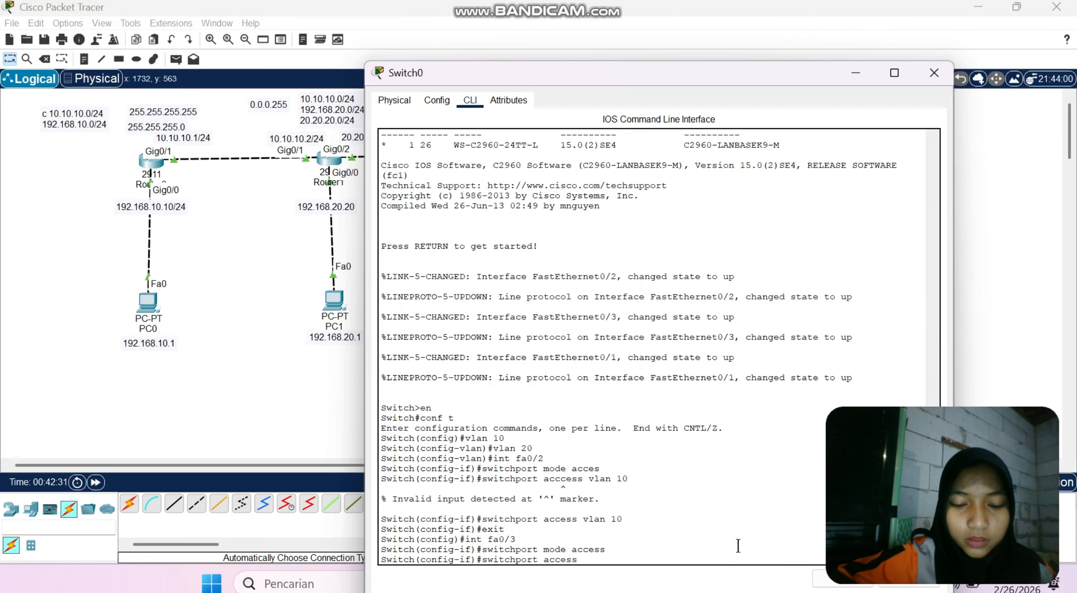
type(" vlan 2")
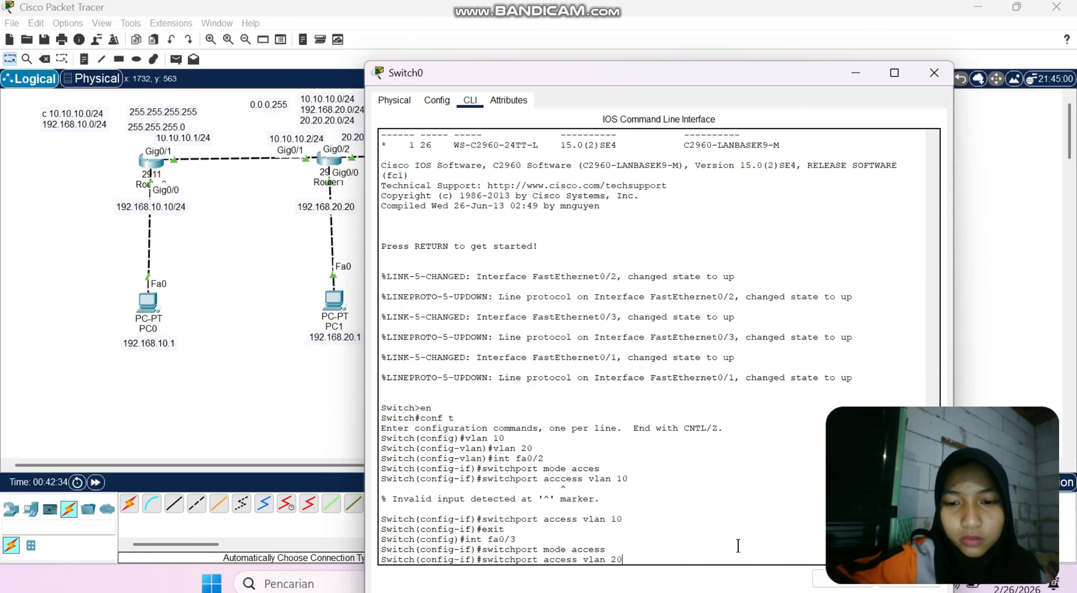
type("0")
key("Return")
left_click_drag(525, 81, 695, 17)
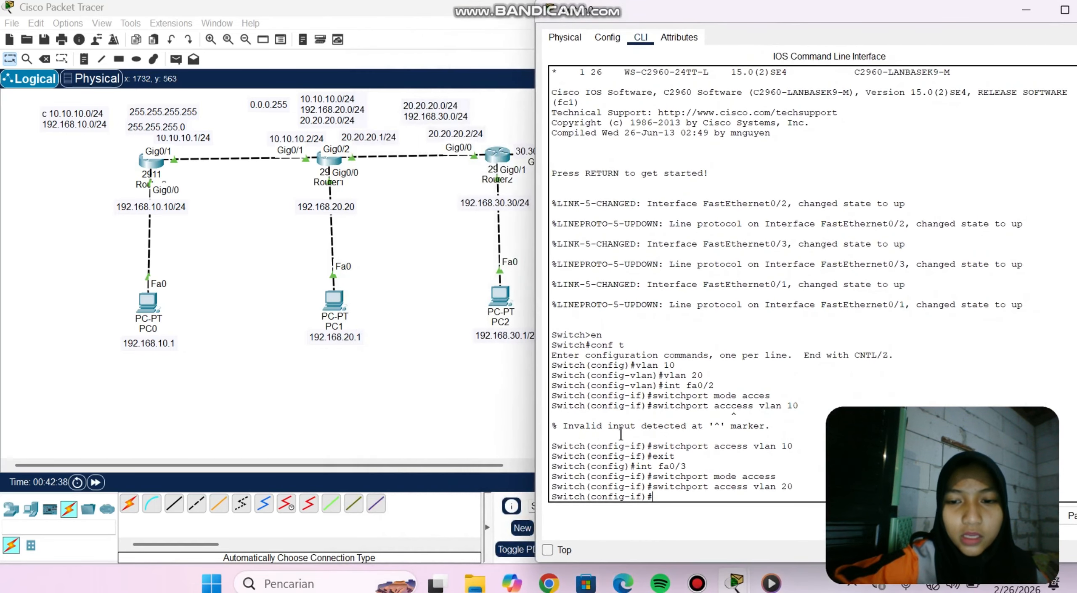
type("ex")
key("Return")
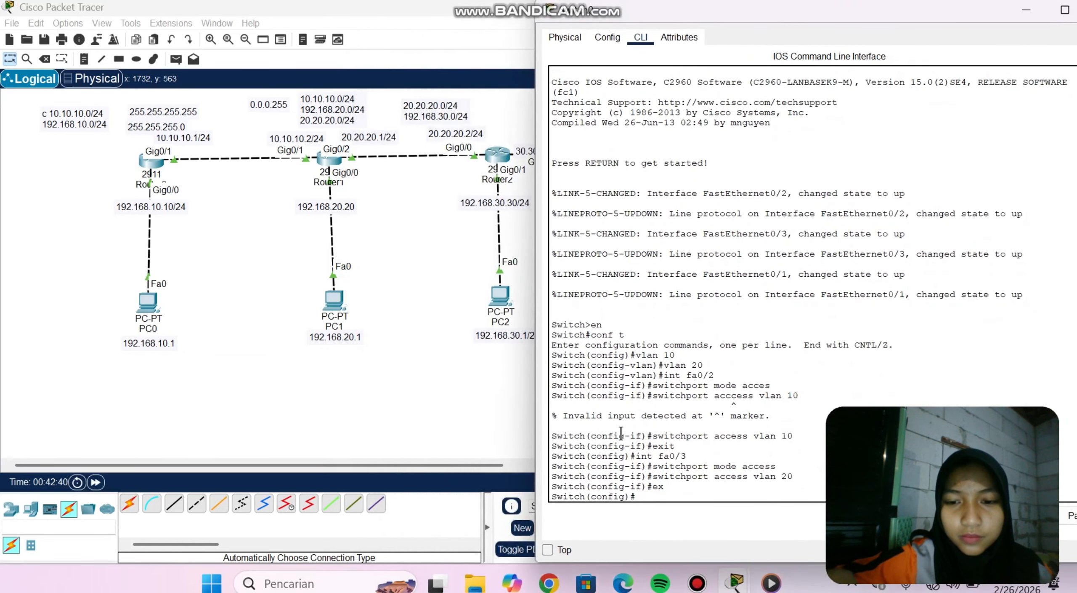
Begin the interface command for a Gigabit port on Switch0.
type("int g")
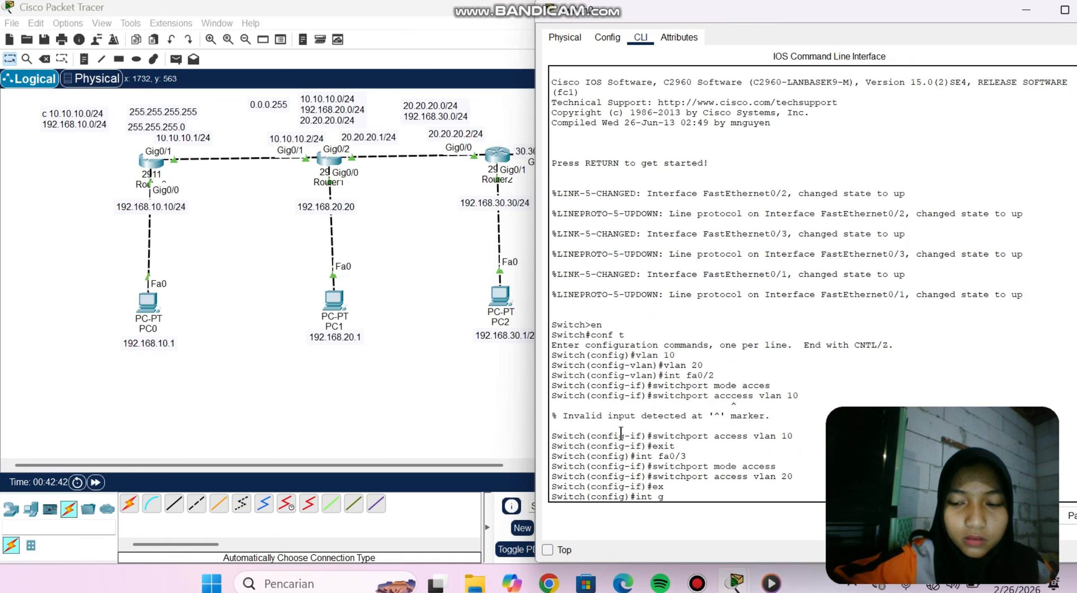
Set interface fa0/1 on Switch0 to trunk mode and close the switch's configuration window.
key("BackSpace")
type("fa")
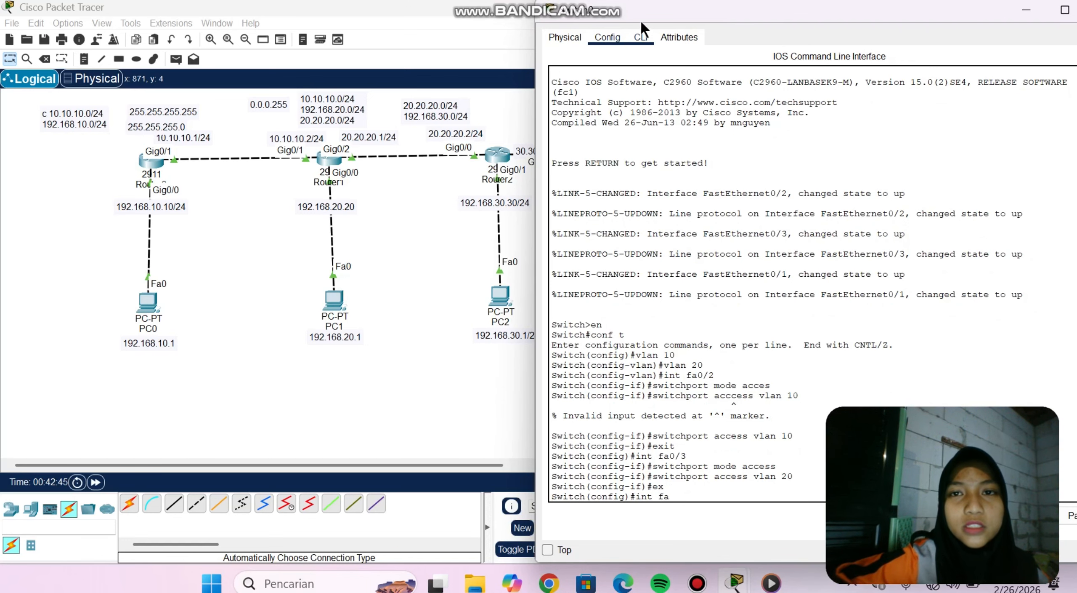
left_click_drag(644, 10, 529, 39)
type("0")
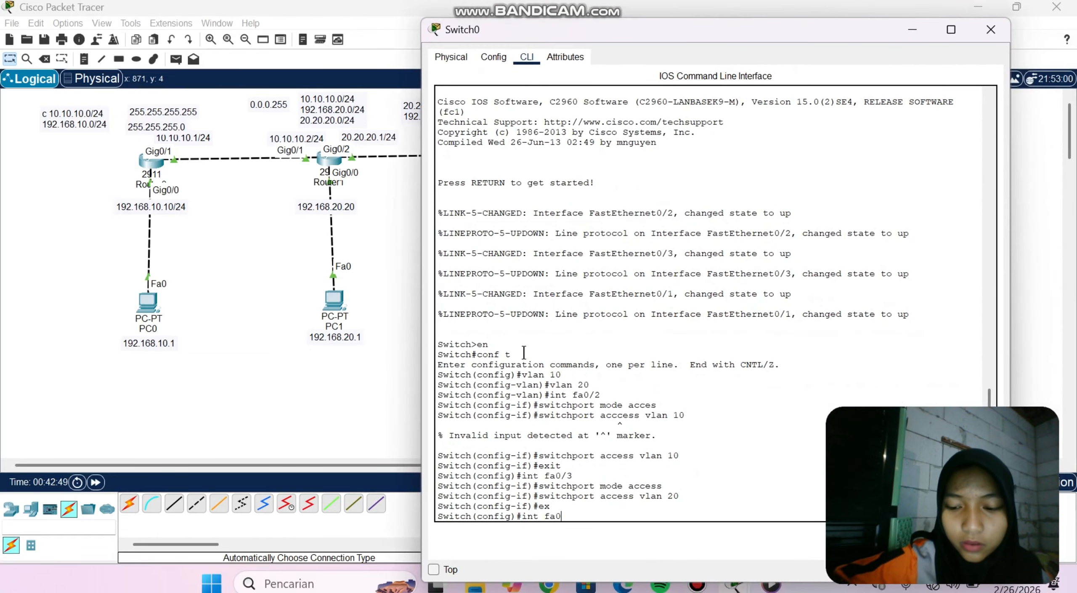
type("/1")
key("Return")
type("s")
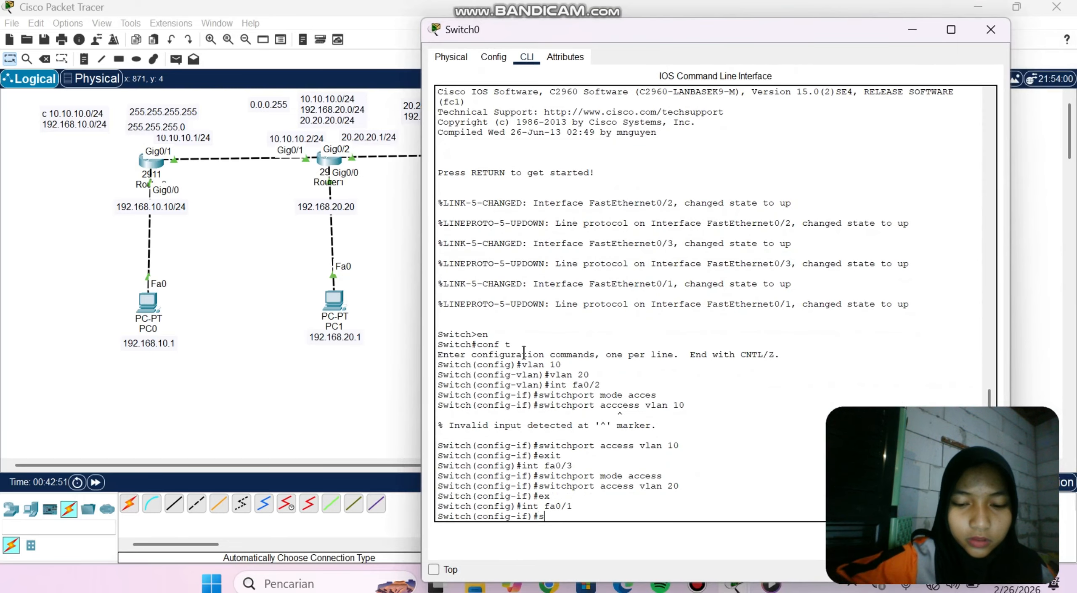
type("witchport")
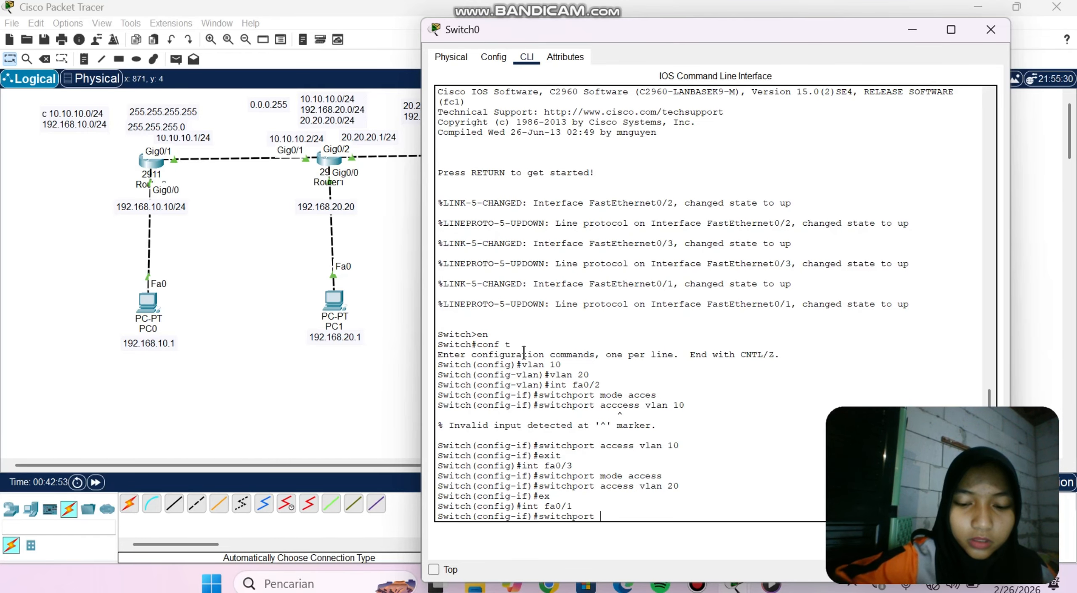
type(" mode trunk")
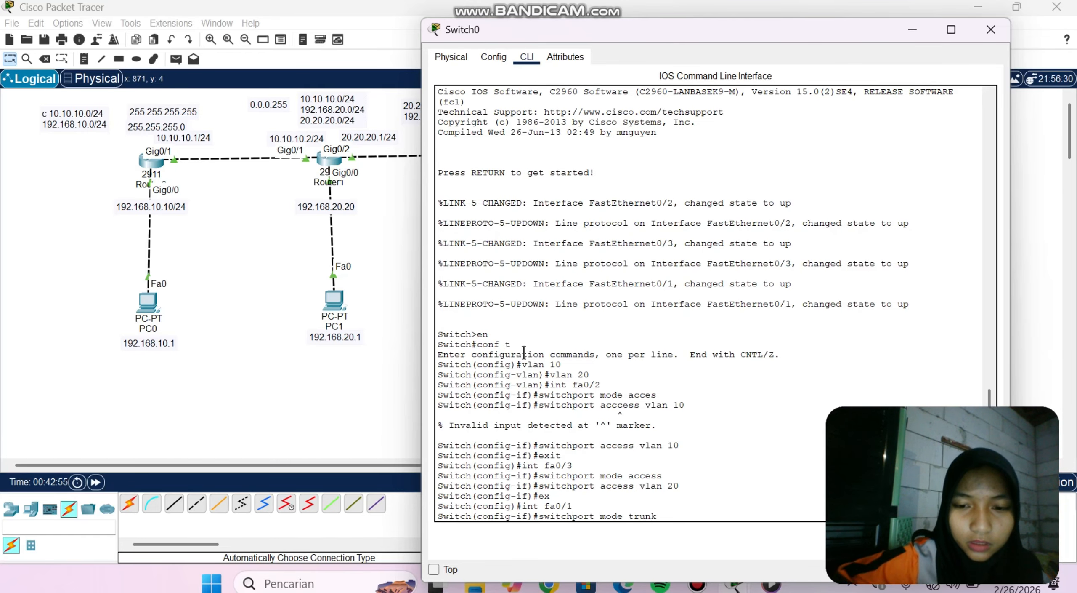
key("Return")
key("Return")
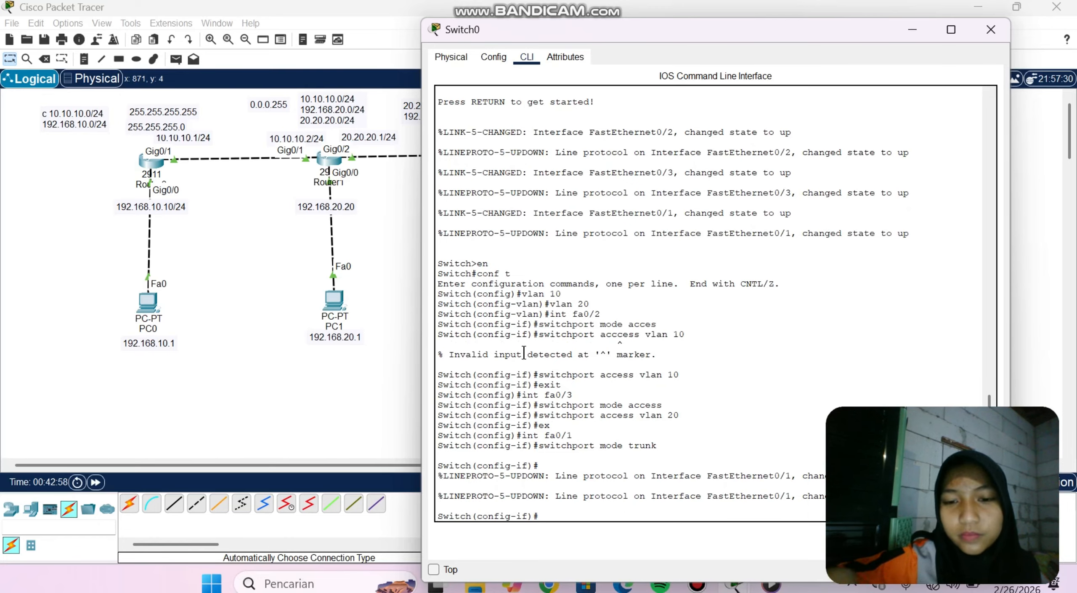
left_click(985, 39)
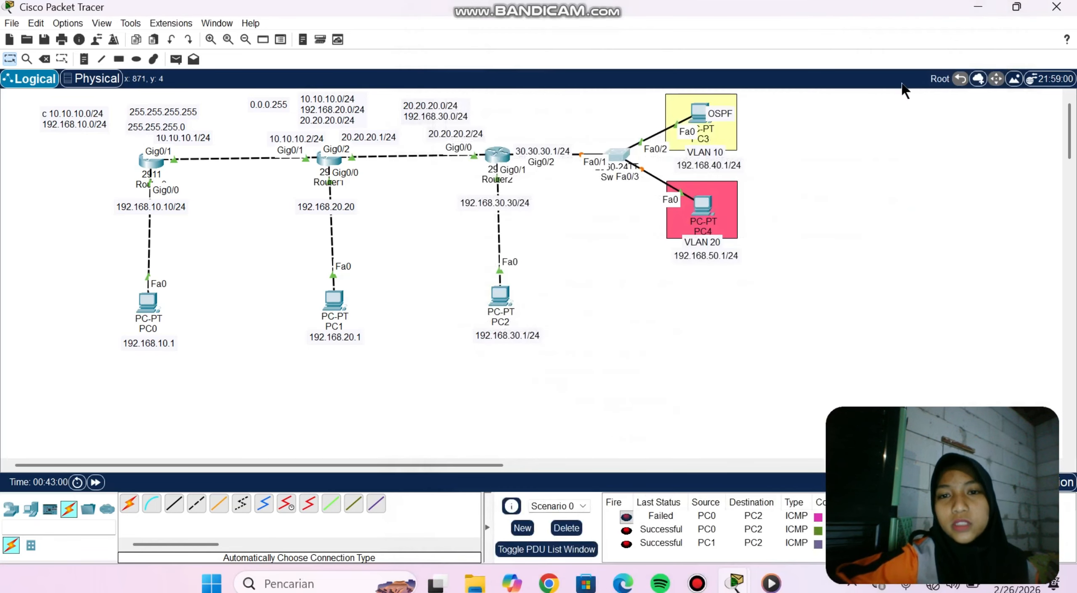
On Router2, leave the gig0/2 interface configuration and create subinterface gig0/2.10.
left_click(498, 153)
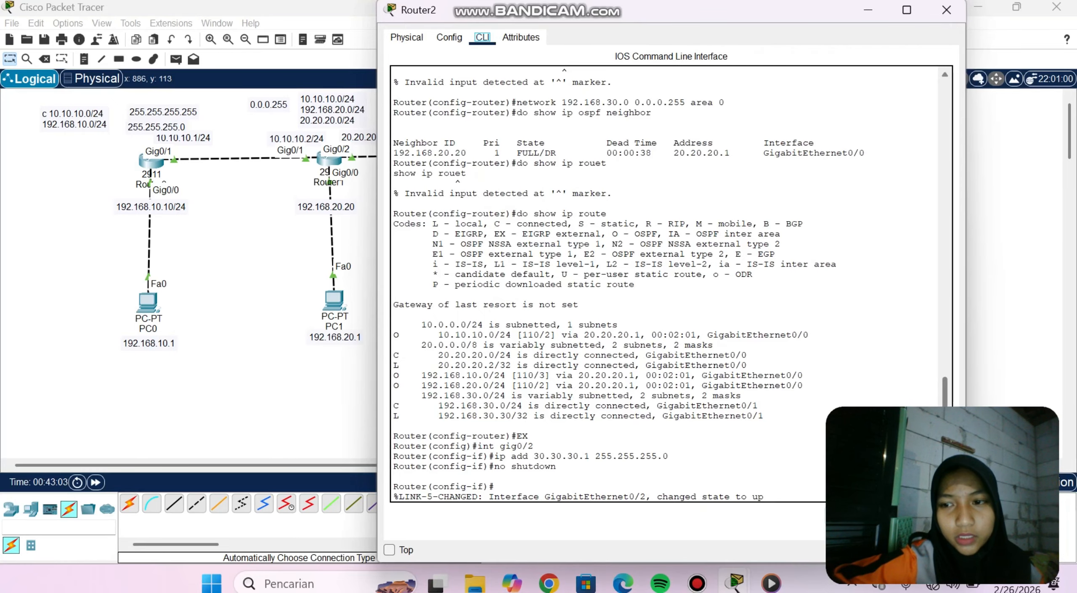
key("Return")
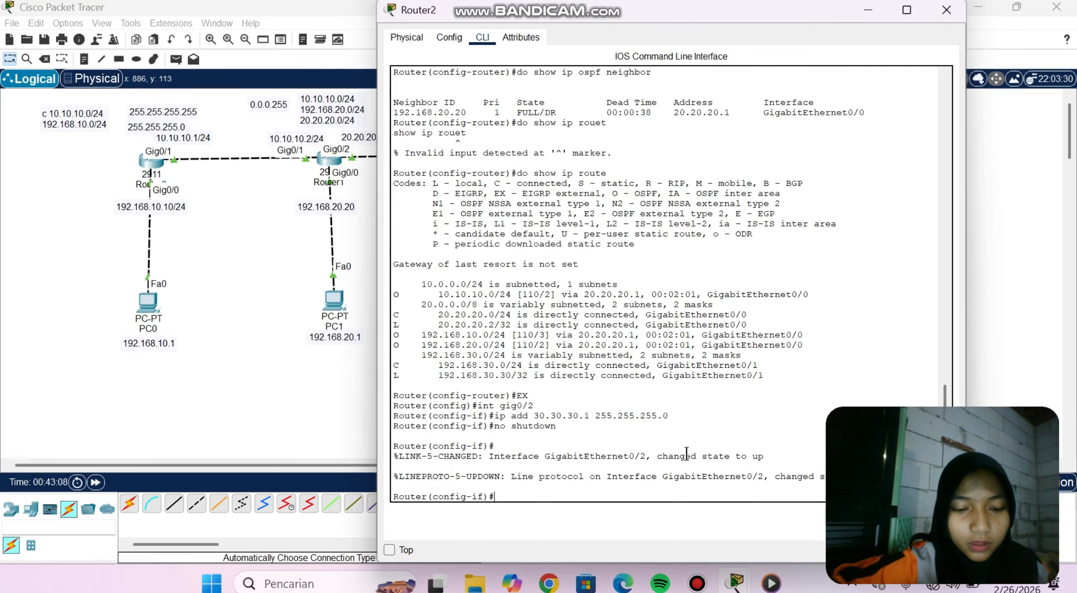
type("exit")
key("Return")
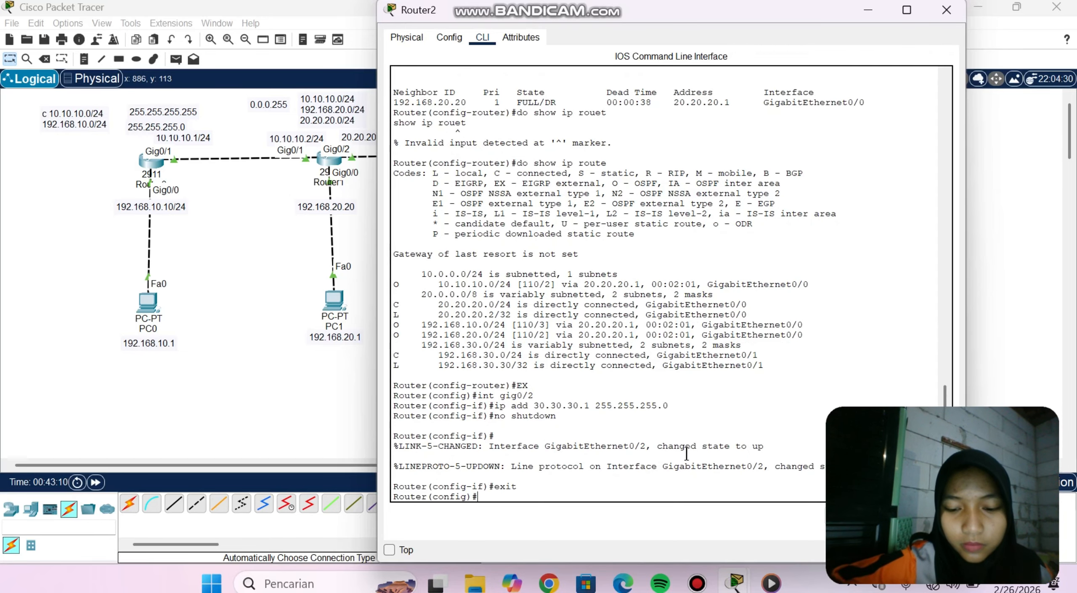
type("int gig0")
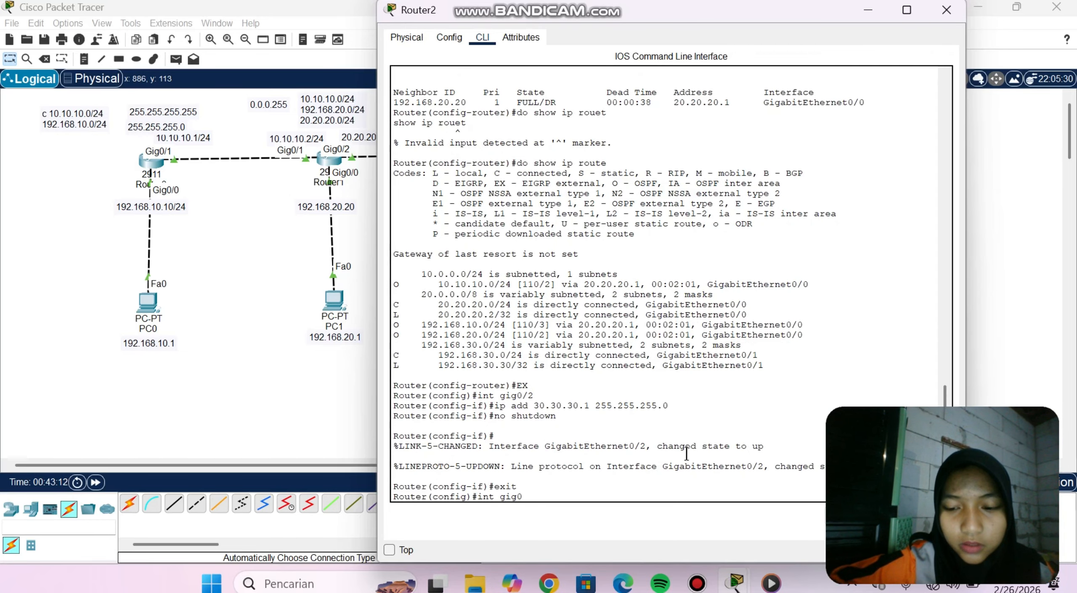
type("/2.10")
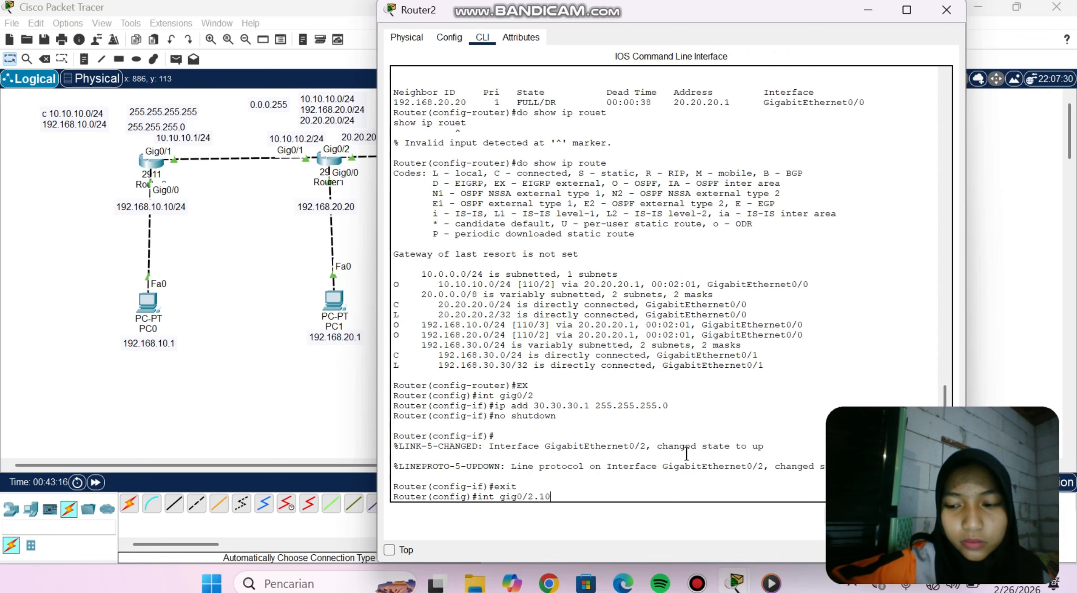
key("Return")
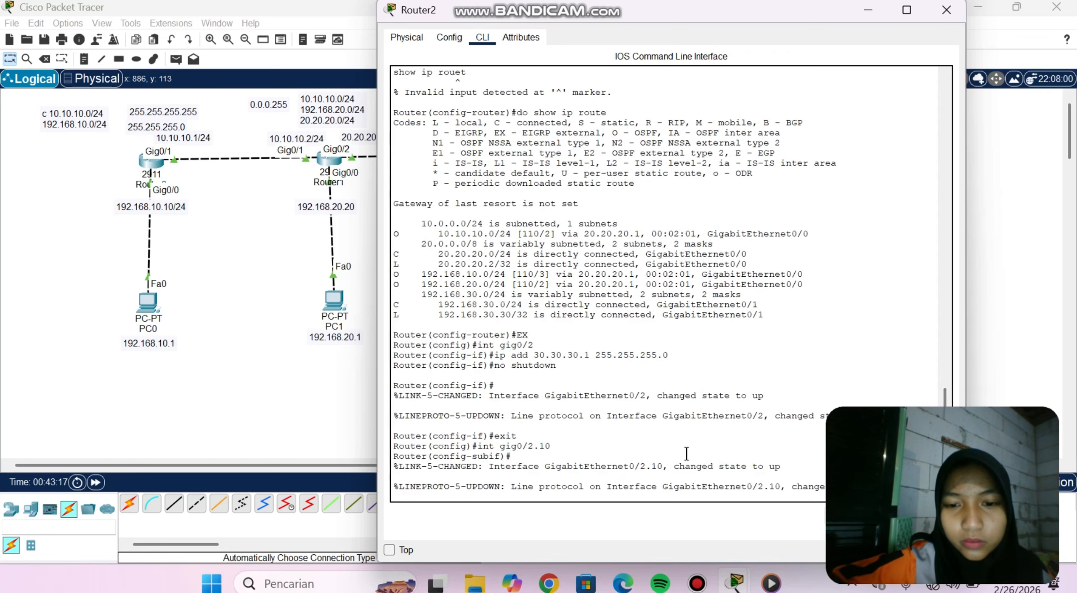
key("Return")
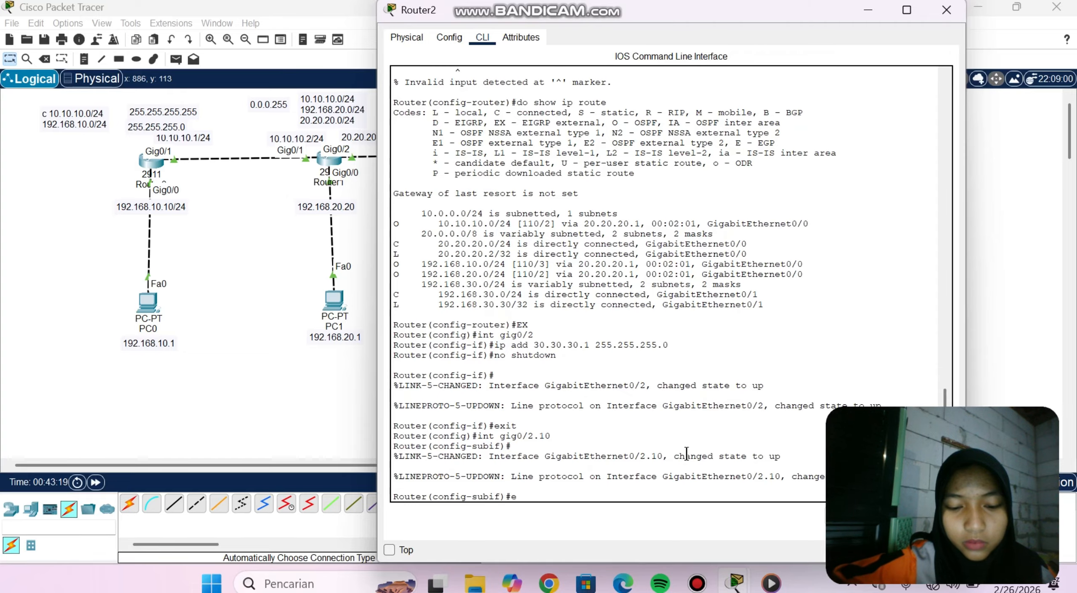
Set dot1q encapsulation with VLAN 10 on subinterface gig0/2.10.
type("encapsu")
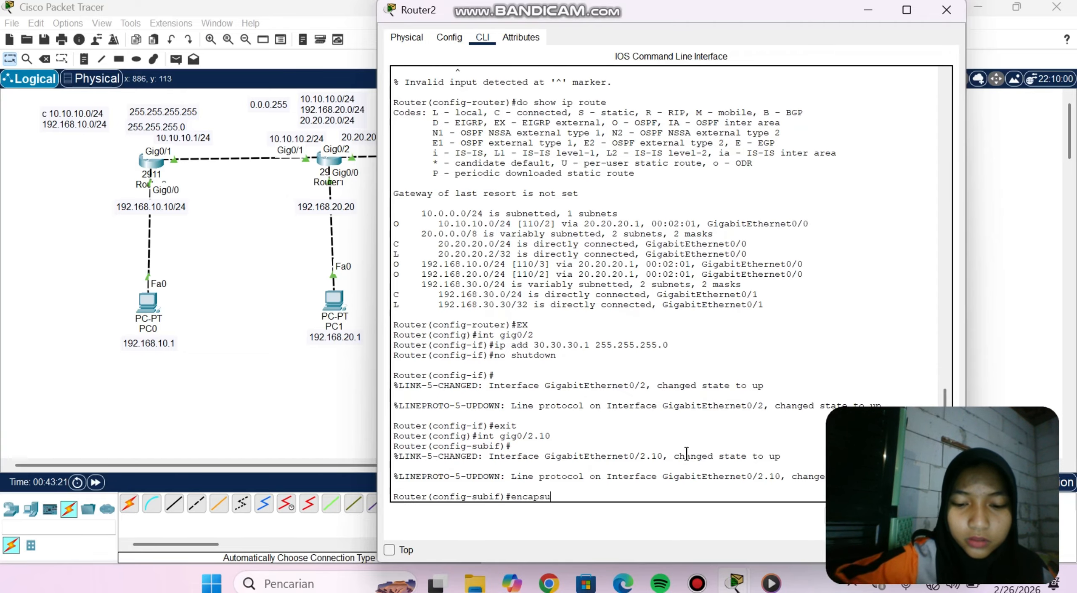
type("lation dot1")
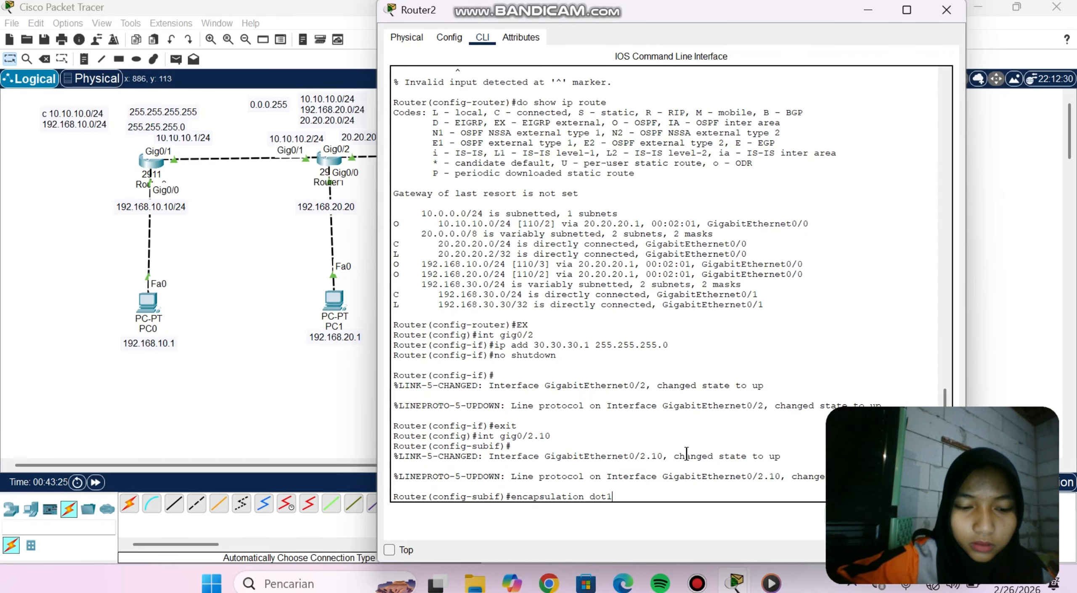
type("q")
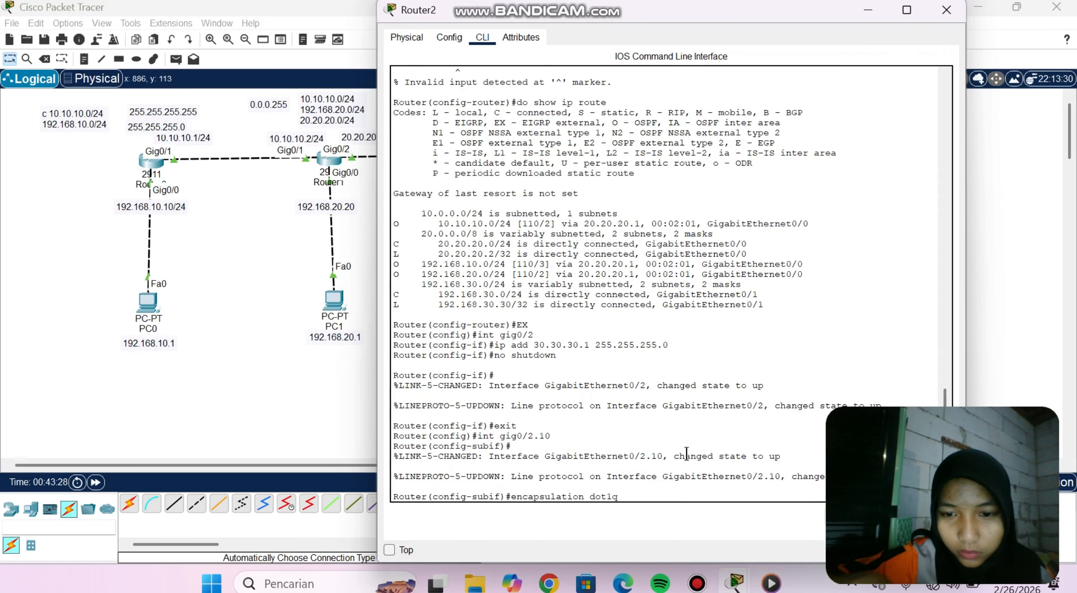
type("0")
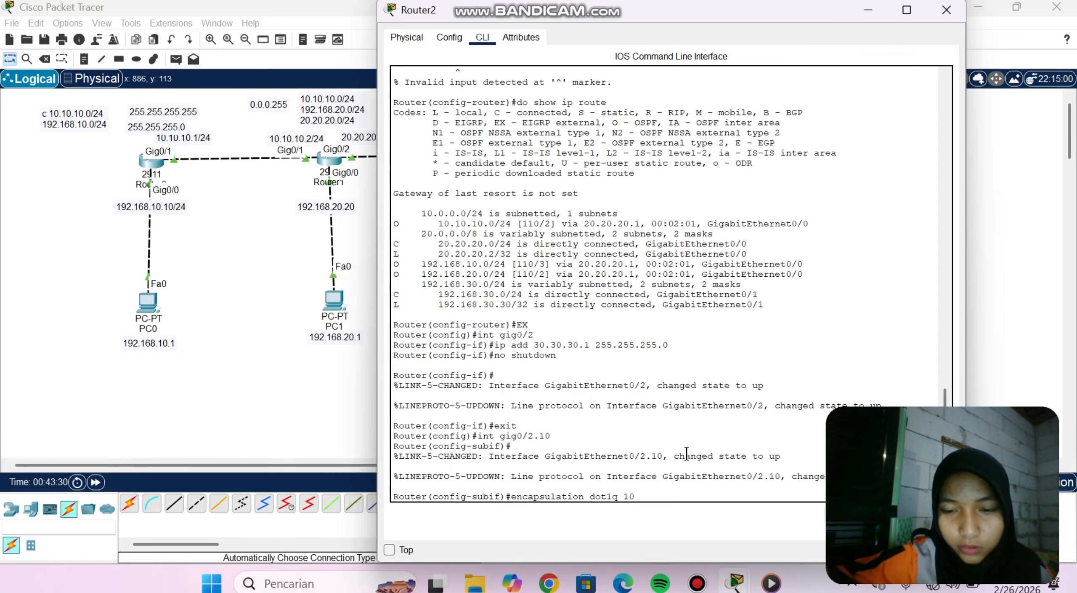
key("Return")
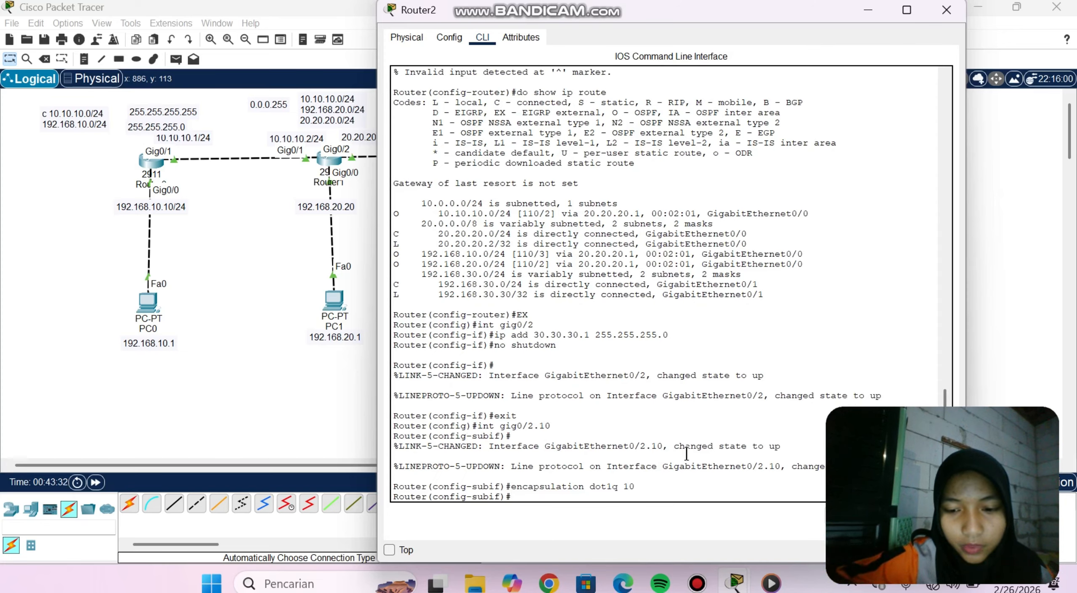
Assign IP address 192.168.40.40 with mask 255.255.255.0 to subinterface gig0/2.10.
type("ip add")
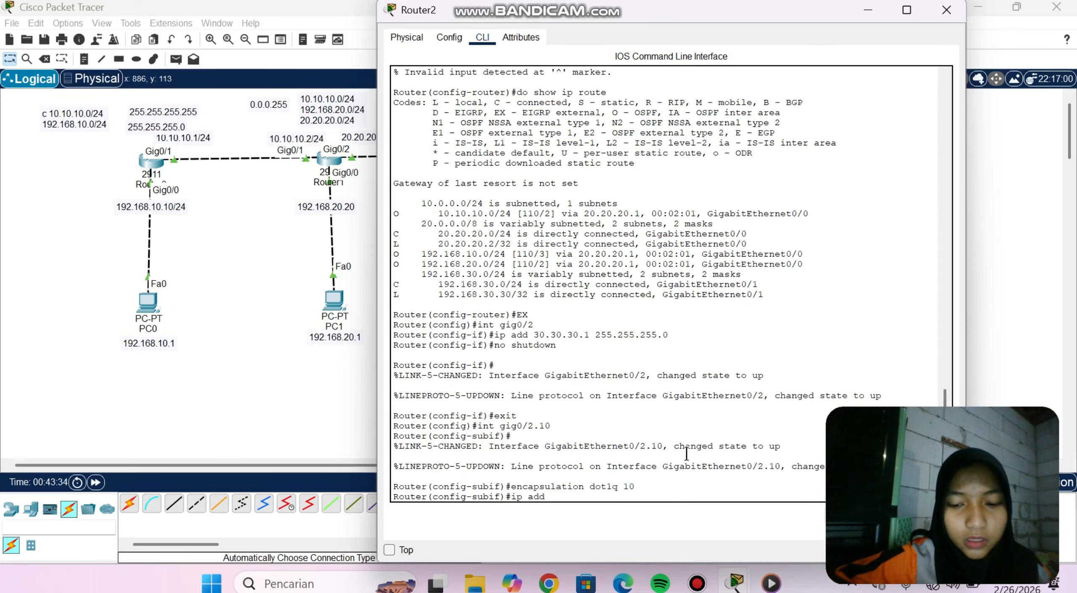
type(" 192.168.")
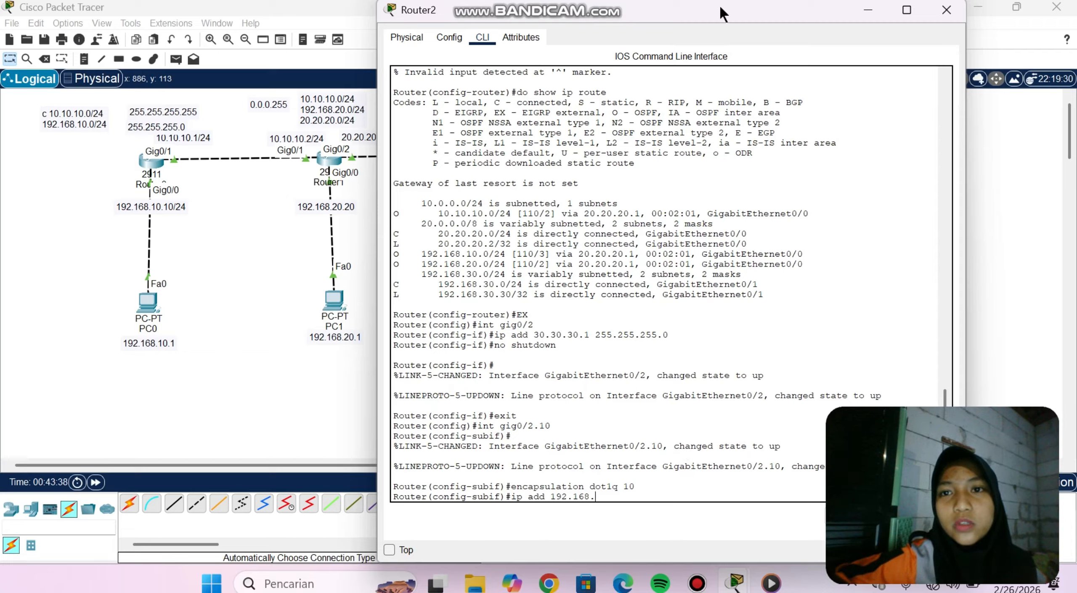
left_click_drag(721, 17, 644, 48)
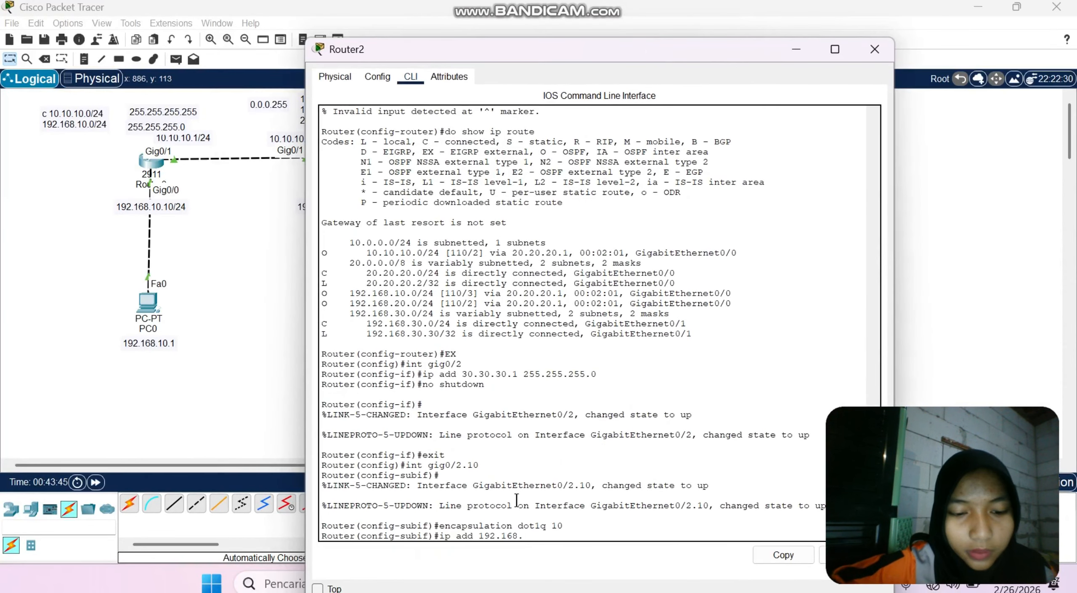
type("40.40")
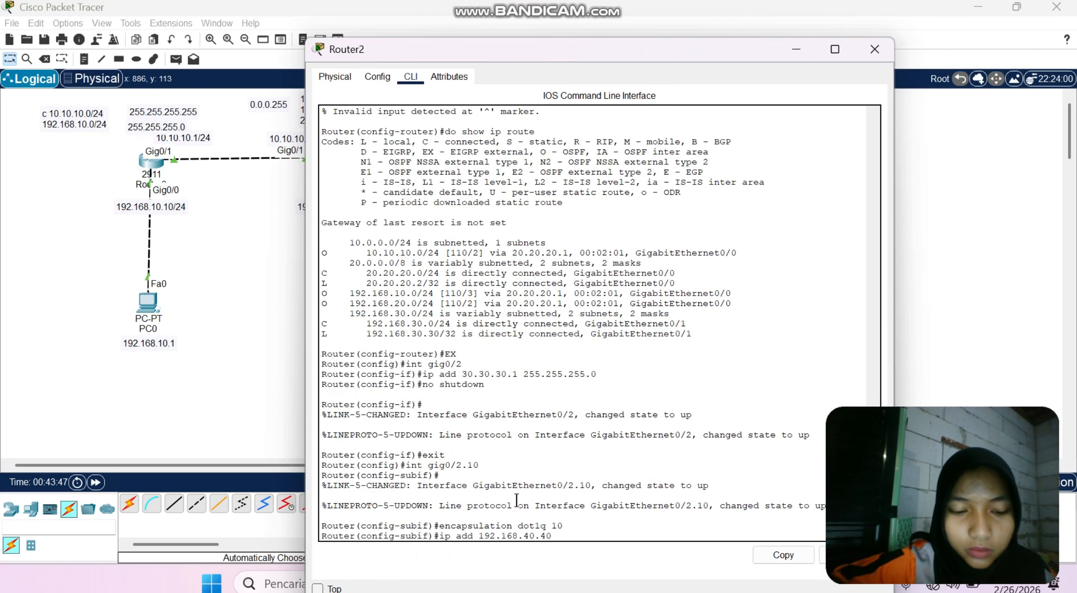
type(" 25")
type("5.255")
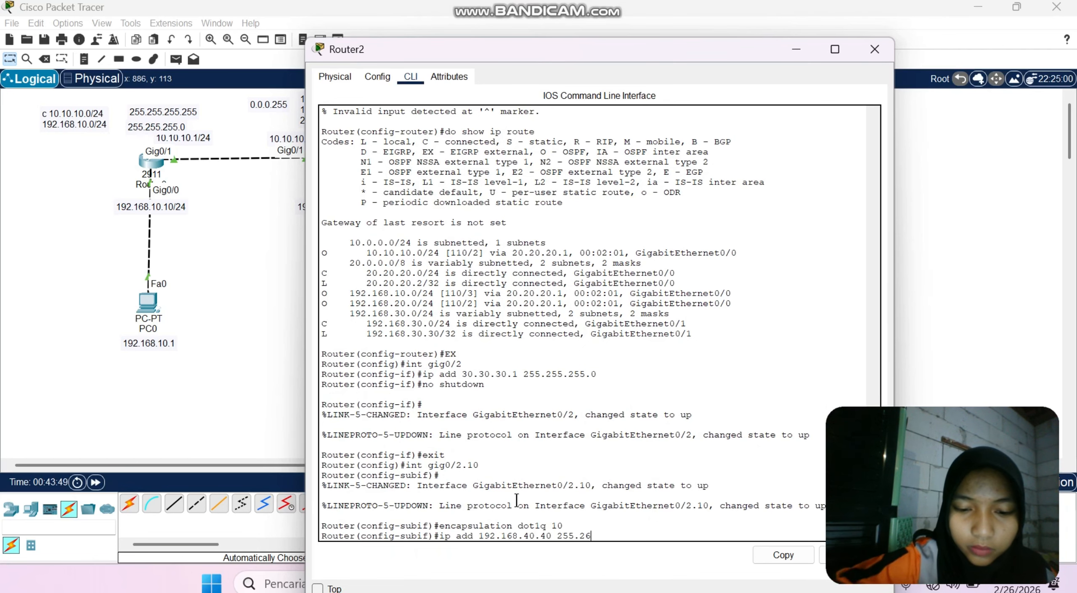
type(".255.0")
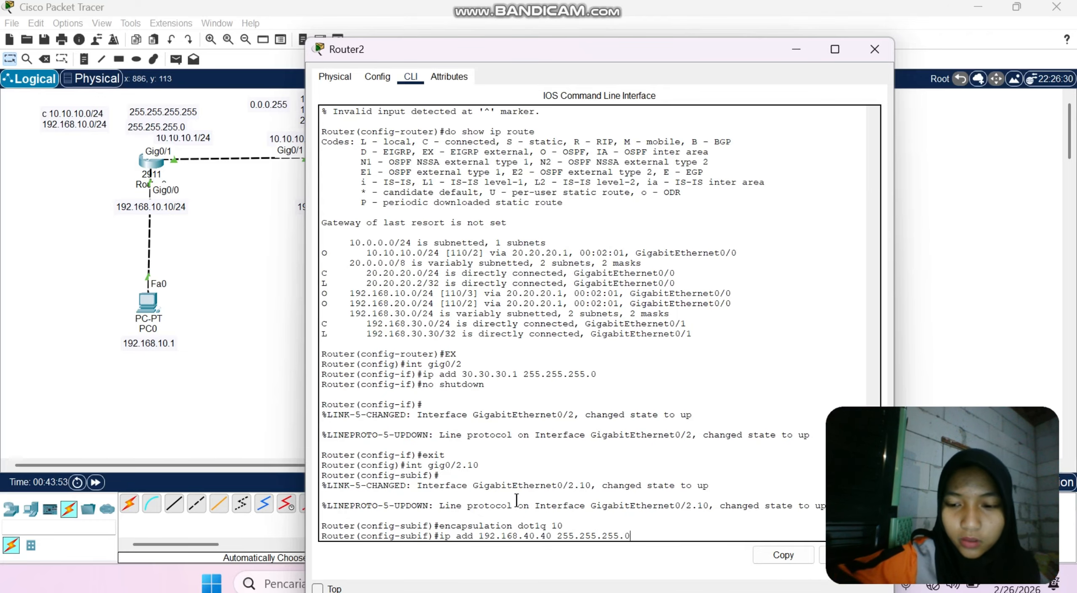
key("Return")
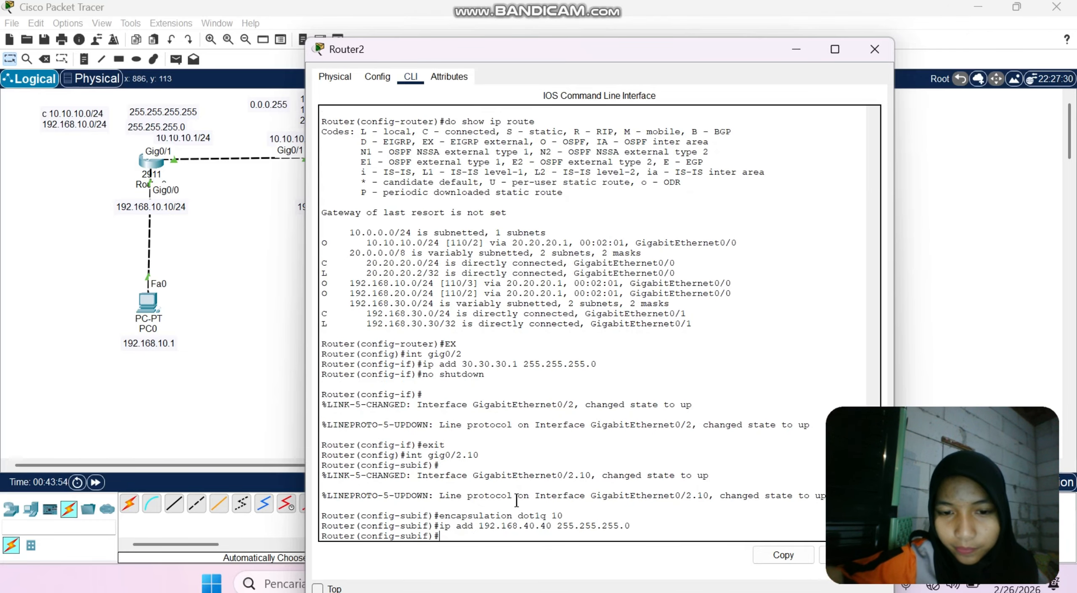
Leave the gig0/2.10 configuration and create subinterface gig0/2.20 on Router2.
type("ex")
key("Return")
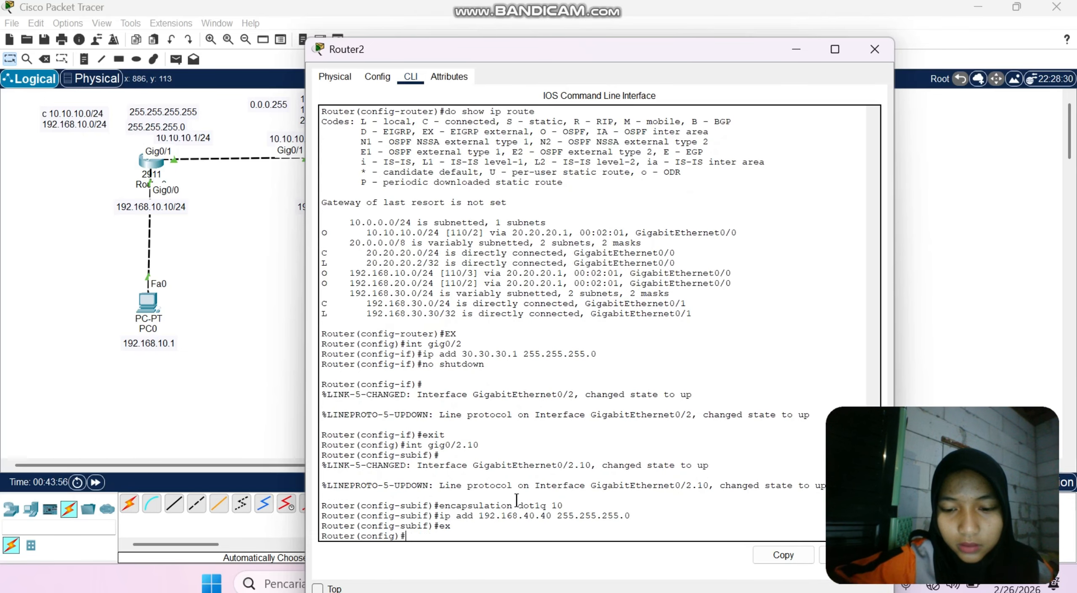
key("Up")
key("Up")
key("Up")
key("Up")
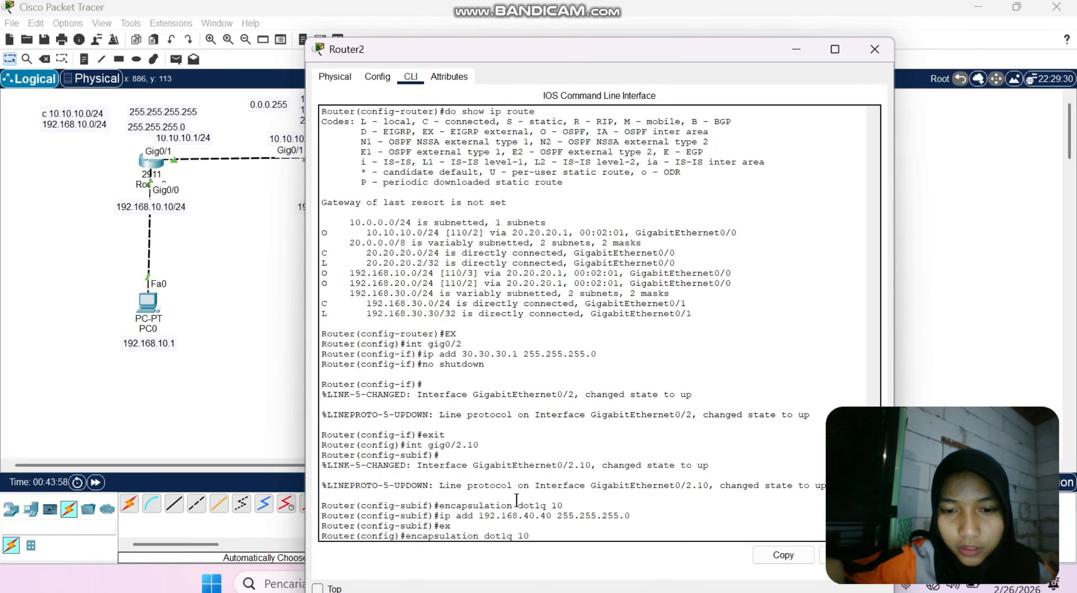
key("BackSpace")
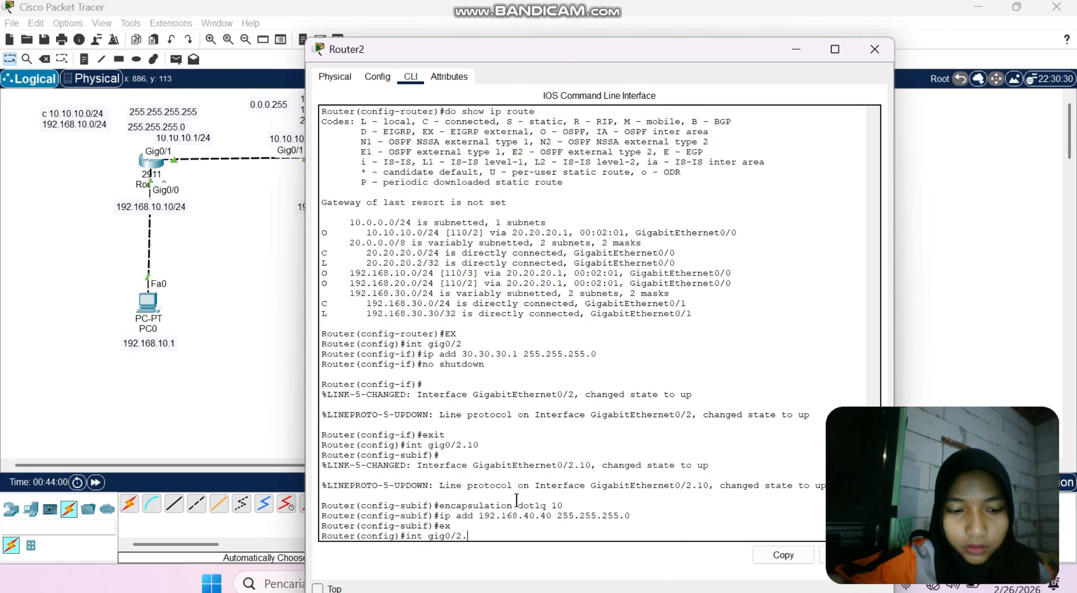
type("0")
key("Return")
key("Up")
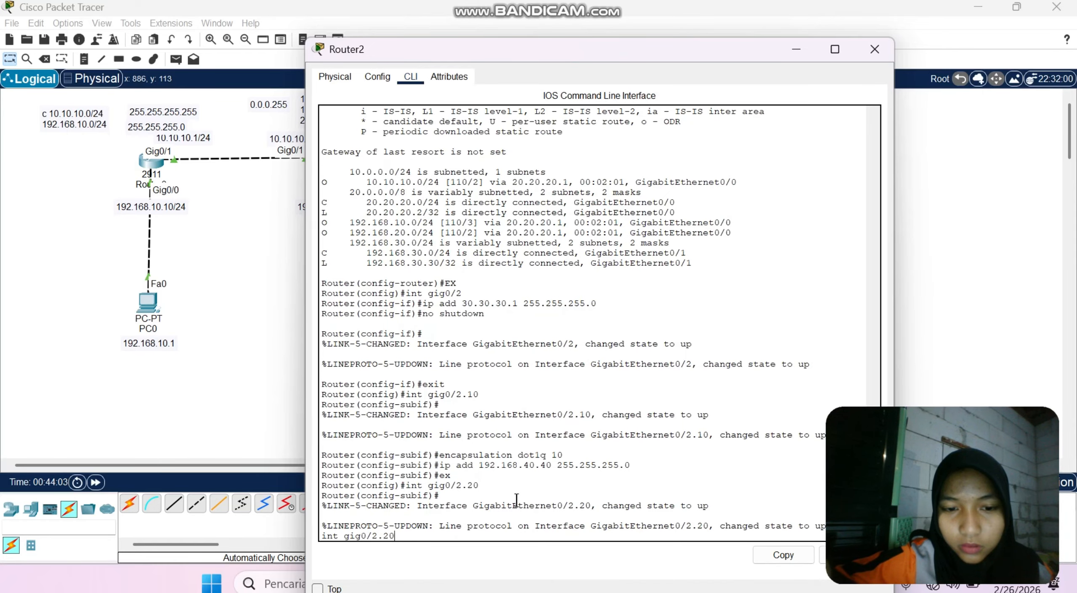
key("BackSpace")
key("BackSpace")
key("BackSpace")
key("BackSpace")
key("BackSpace")
key("BackSpace")
key("BackSpace")
key("BackSpace")
key("BackSpace")
key("BackSpace")
key("BackSpace")
key("BackSpace")
key("BackSpace")
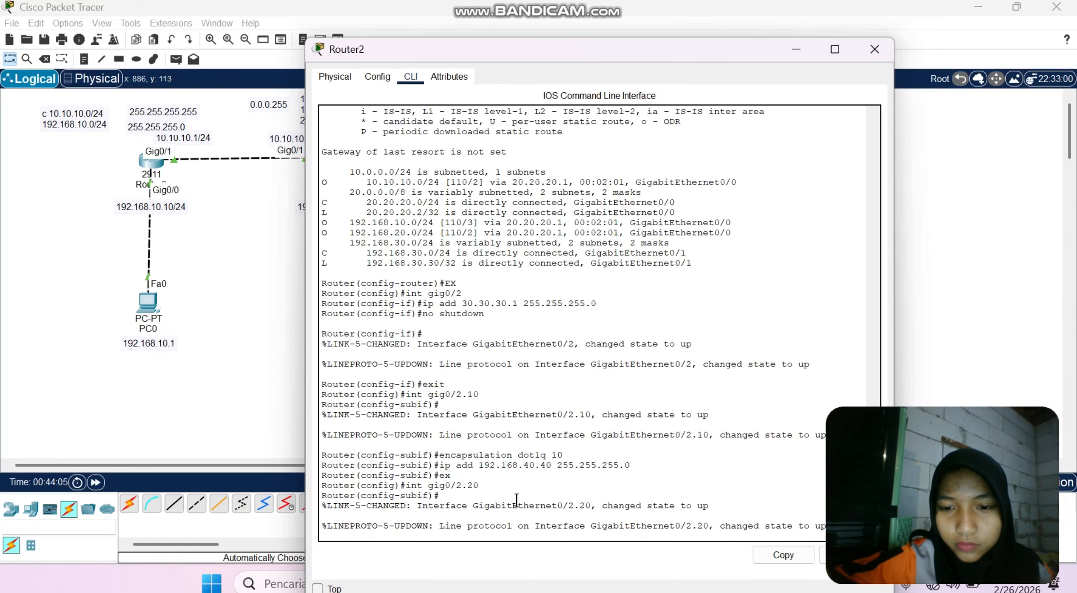
Set dot1q encapsulation with VLAN 20 on subinterface gig0/2.20.
key("Return")
key("Up")
key("Up")
key("Up")
key("Up")
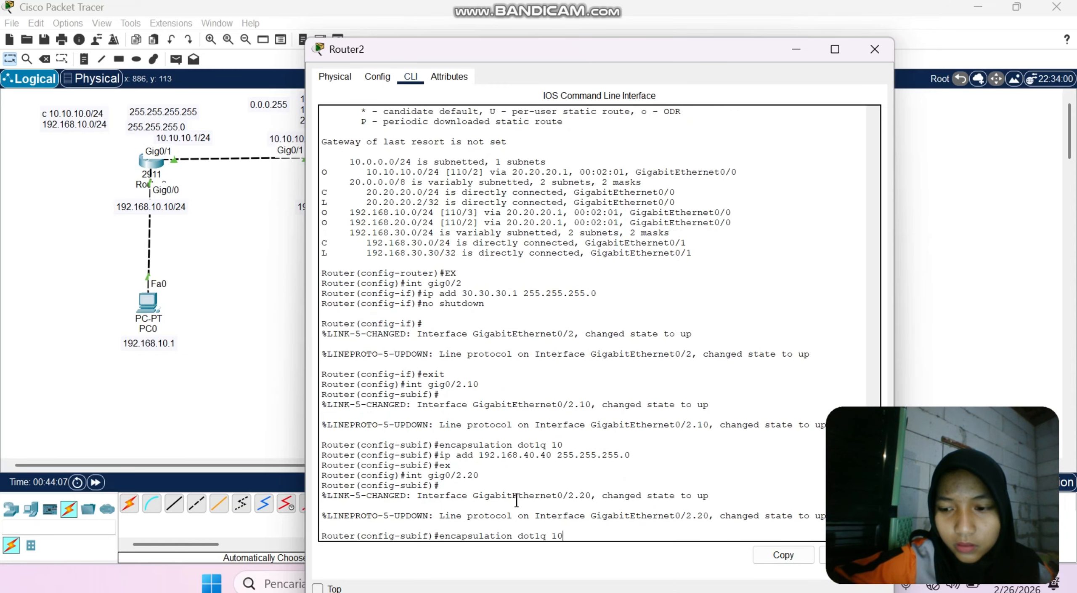
type("20")
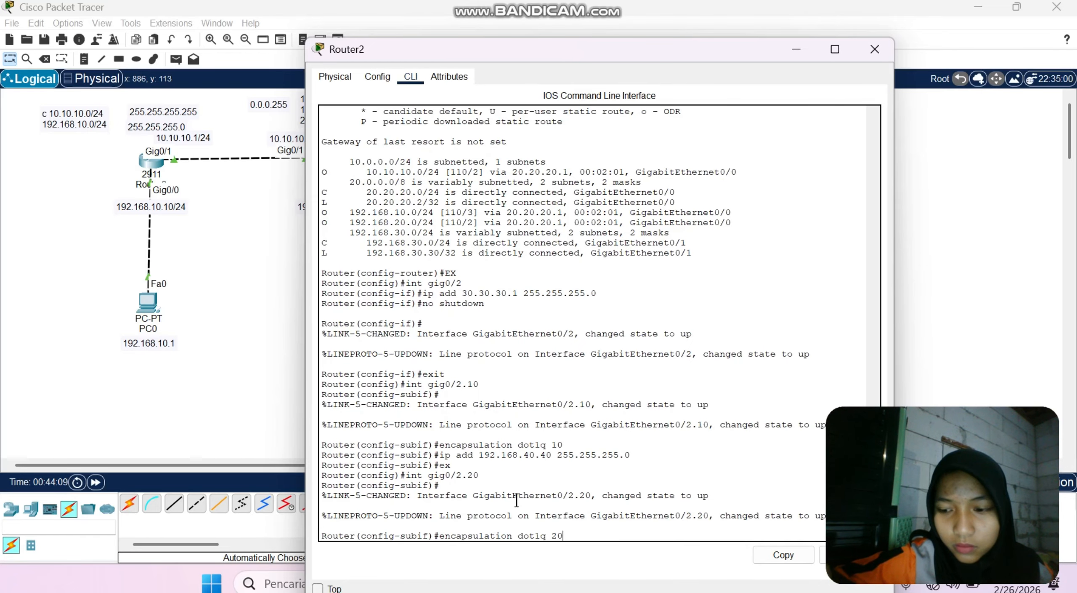
key("Return")
Assign IP address 192.168.50.50 with mask 255.255.255.0 to subinterface gig0/2.20.
key("Up")
key("Up")
key("Up")
key("Up")
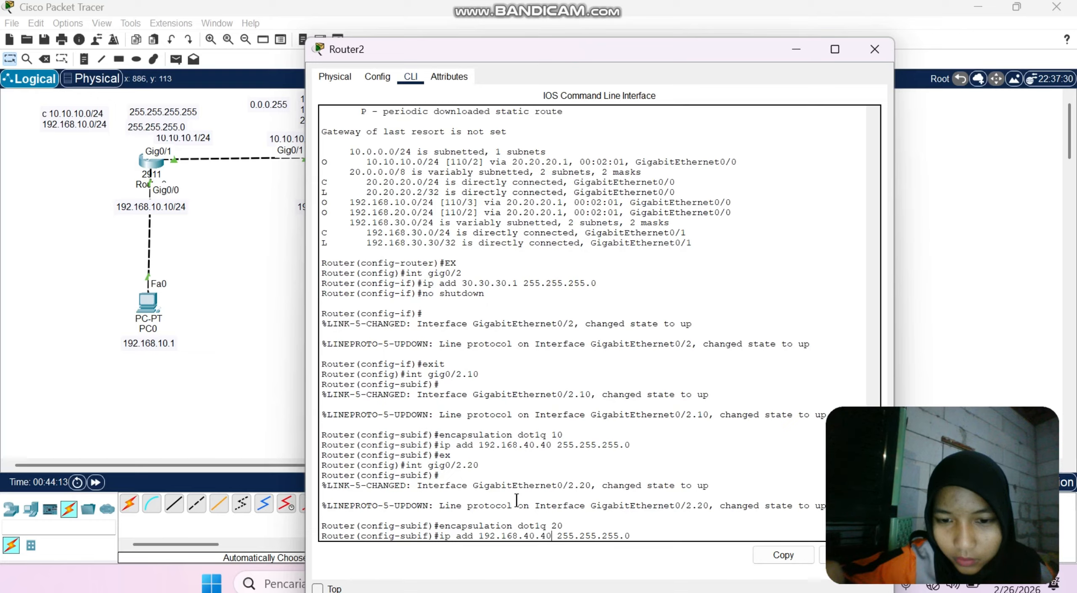
key("Left")
key("Left")
key("Left")
key("Left")
key("Left")
key("Left")
key("Left")
key("Left")
key("Left")
key("BackSpace")
key("BackSpace")
key("BackSpace")
key("BackSpace")
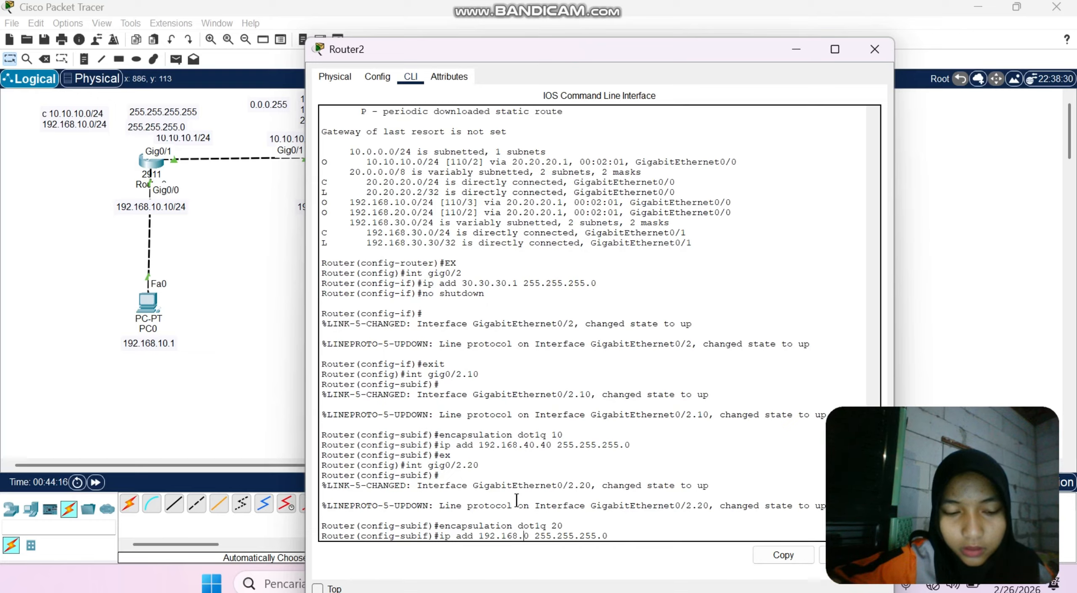
type("50.")
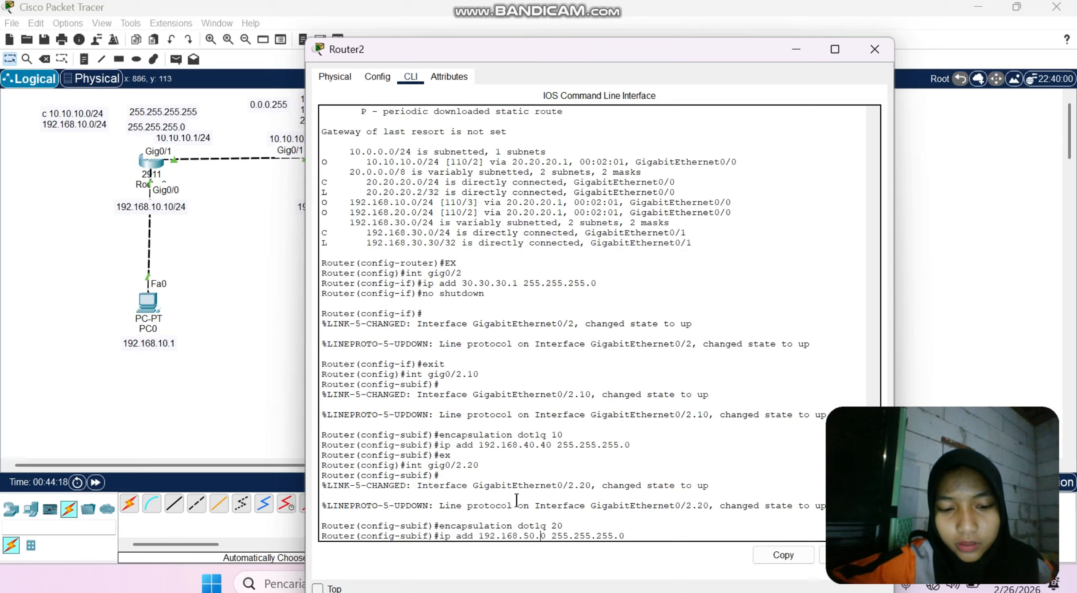
type("50")
key("Delete")
key("Return")
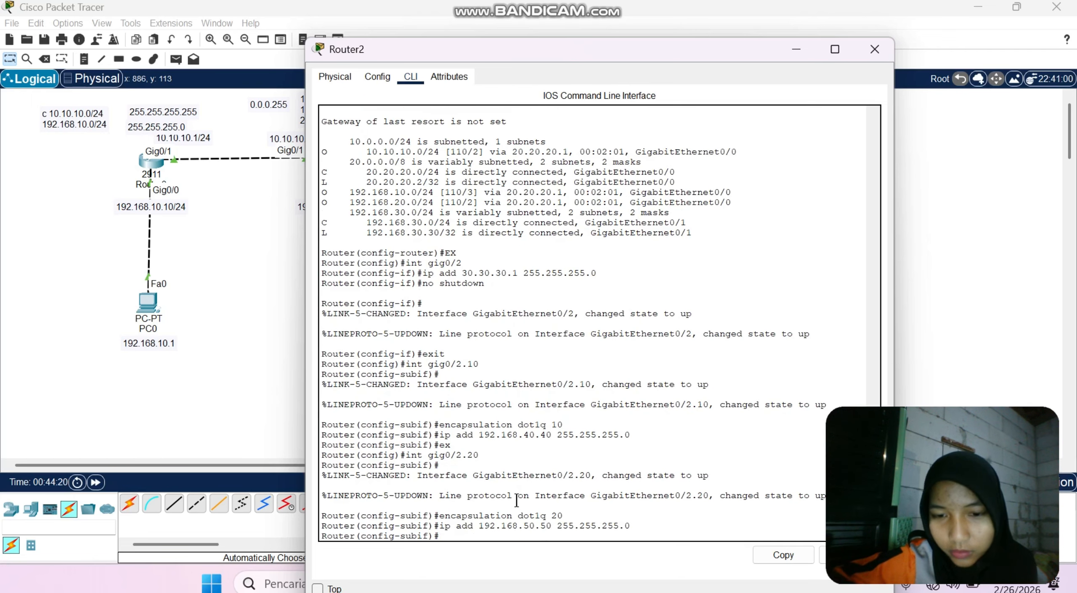
Show Router2's IP routing table and examine the routes of both subinterfaces.
type("do sh")
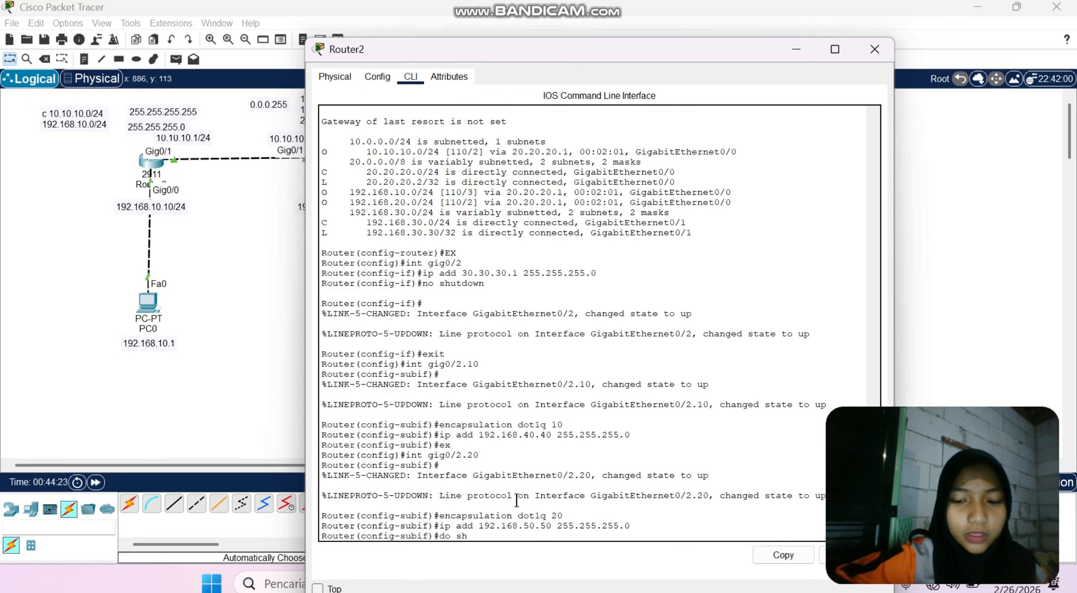
type("ow ip route")
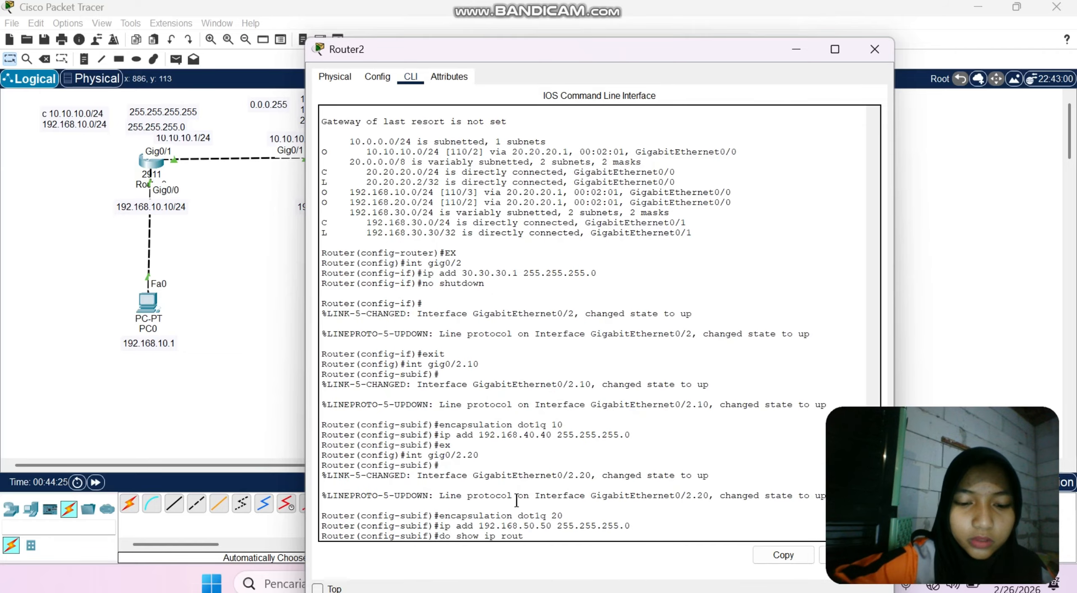
key("Return")
key("Return")
key("Return")
key("Return")
key("Return")
key("Return")
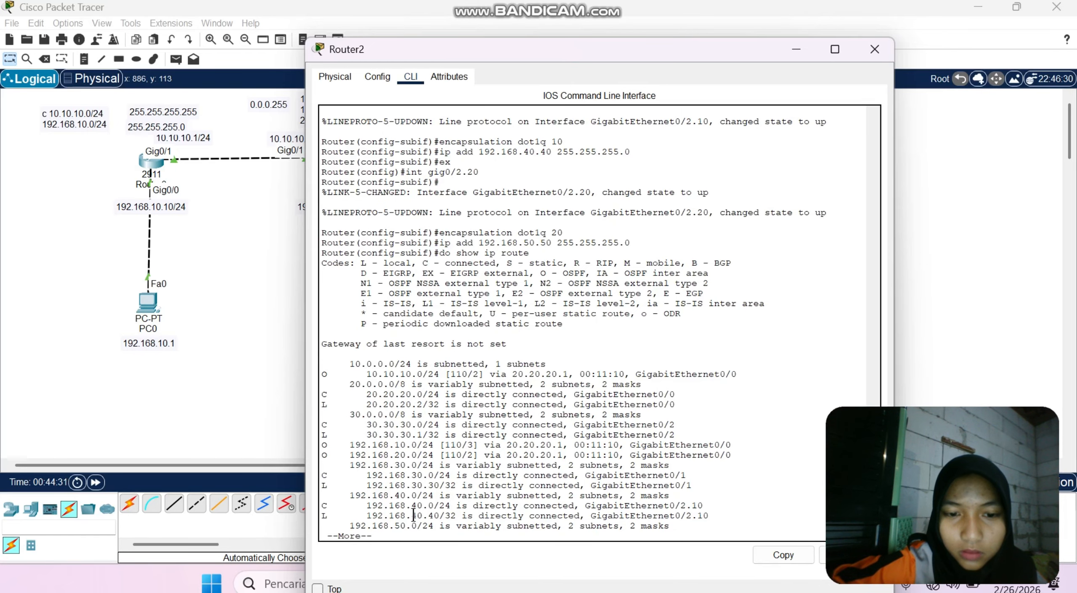
left_click_drag(414, 514, 439, 514)
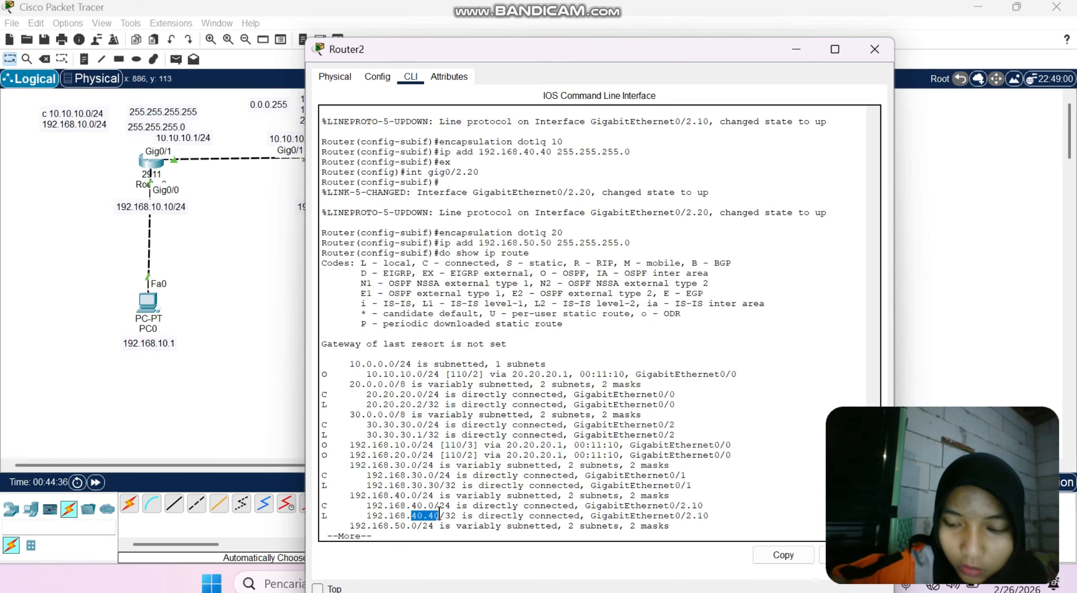
key("Return")
key("Return")
key("Return")
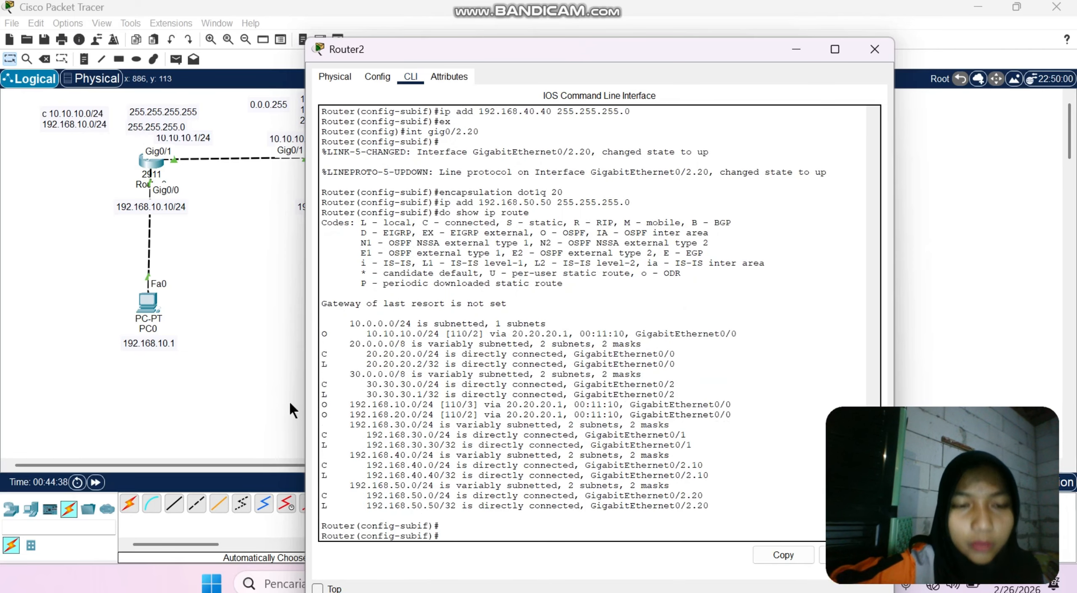
Set PC3's IPv4 default gateway to 192.168.40.40 in its IP configuration.
left_click(223, 351)
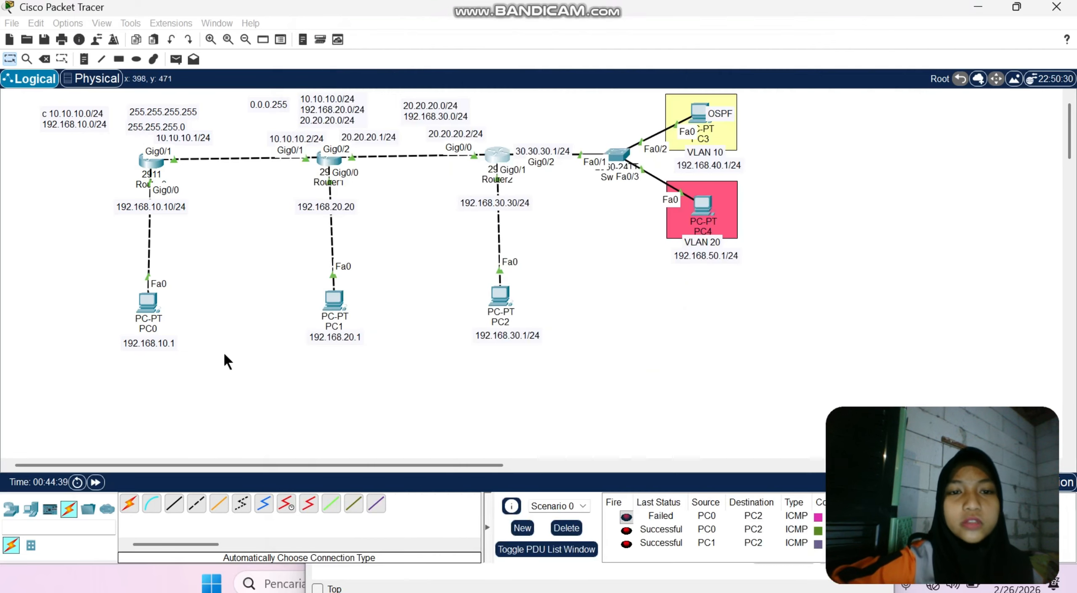
left_click(699, 107)
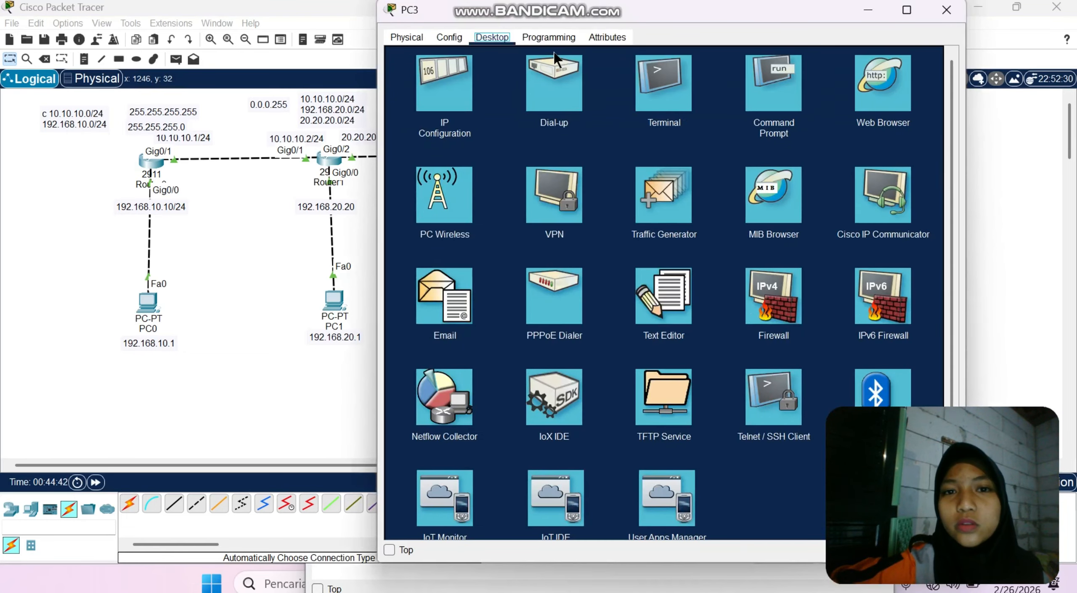
left_click(441, 82)
left_click(630, 169)
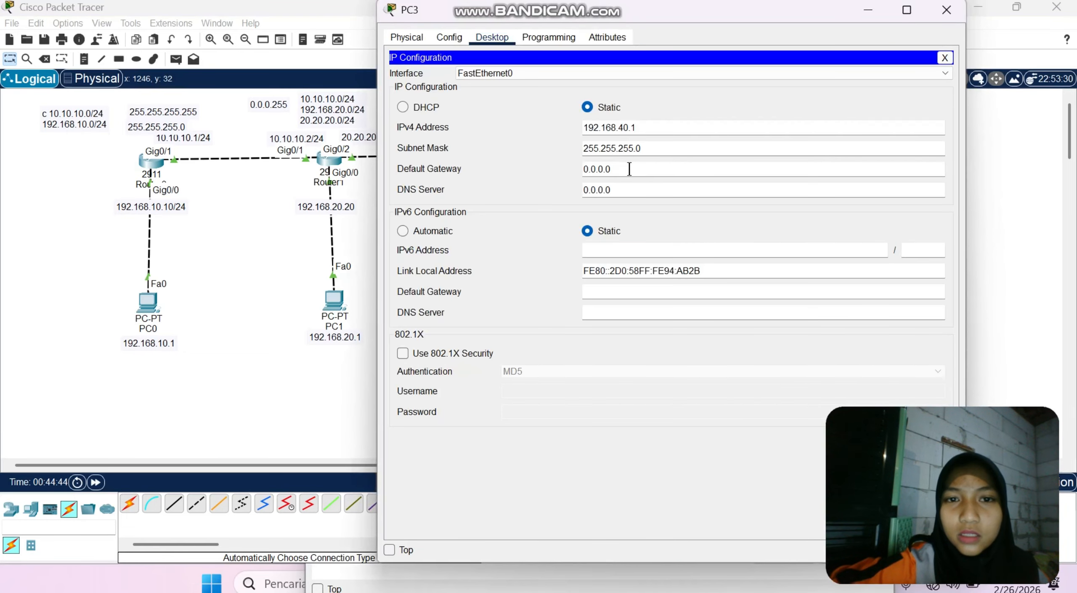
key("BackSpace")
key("BackSpace")
key("BackSpace")
key("BackSpace")
key("BackSpace")
key("BackSpace")
key("BackSpace")
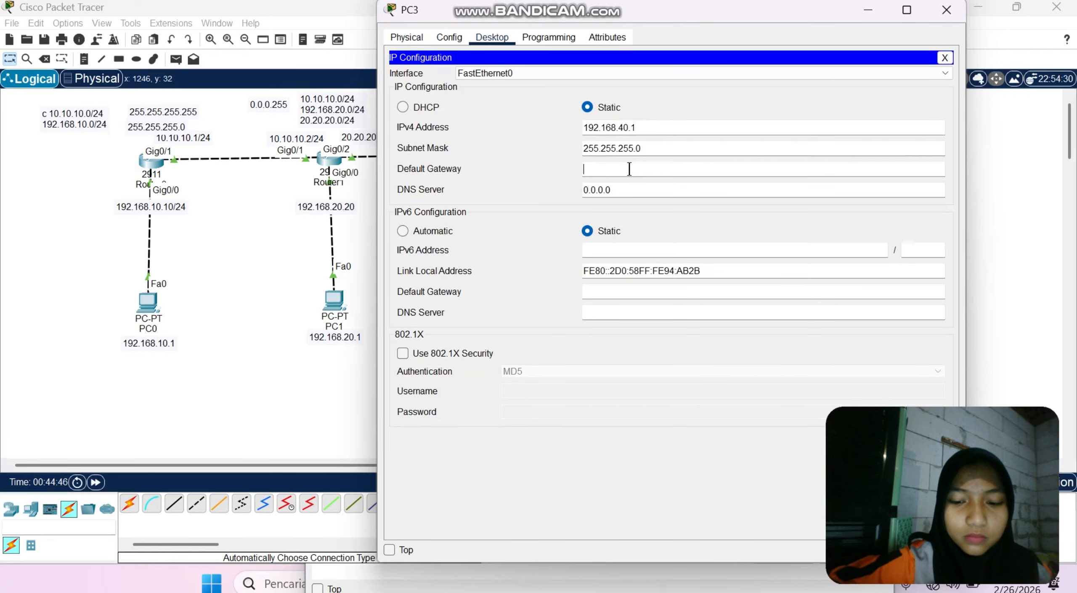
type("192.168.")
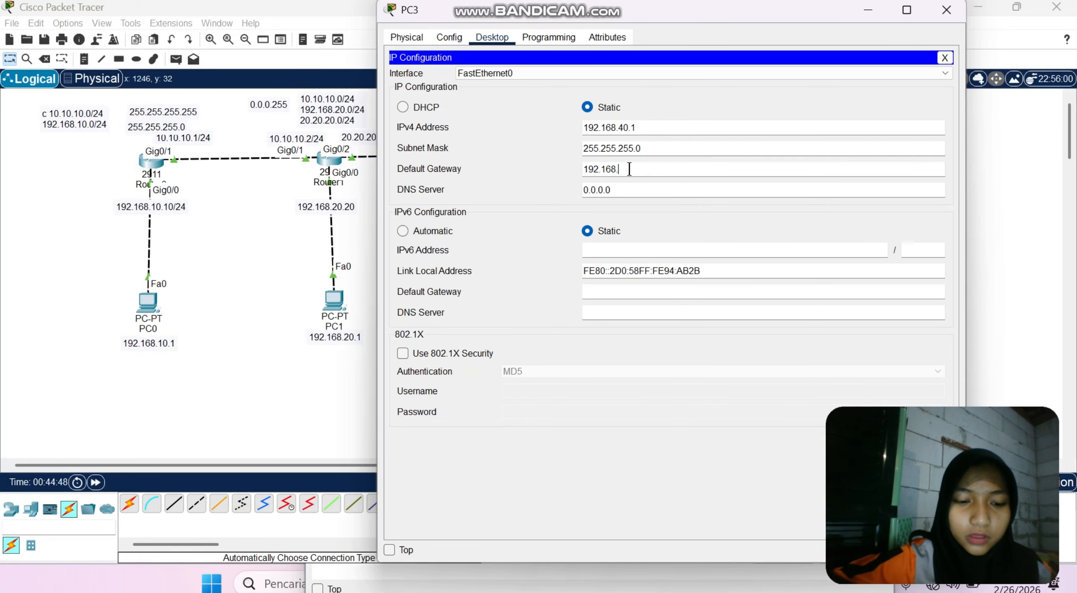
type("40.40")
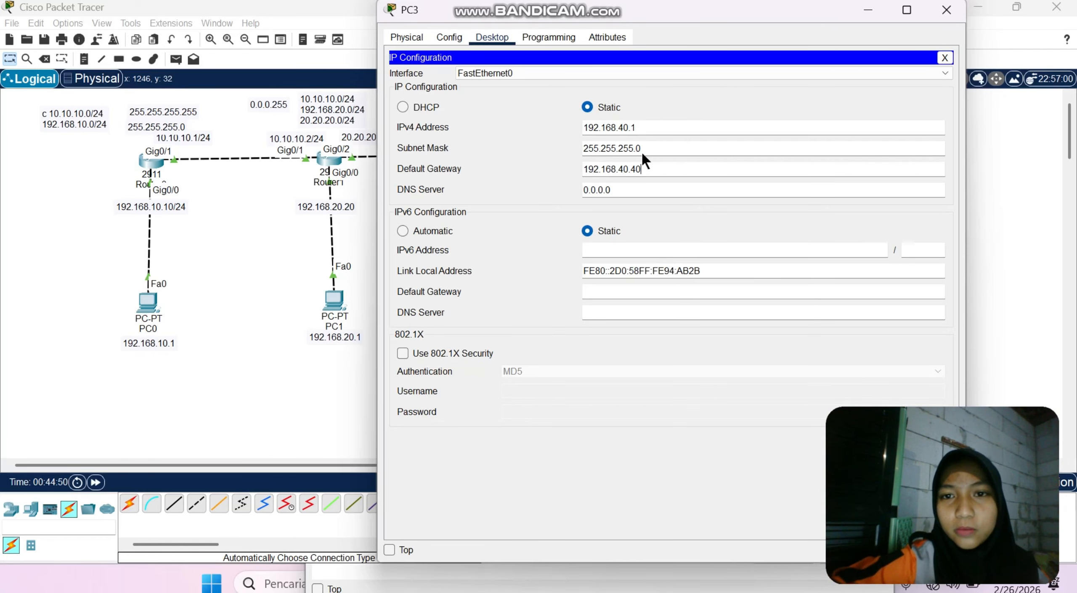
left_click(943, 17)
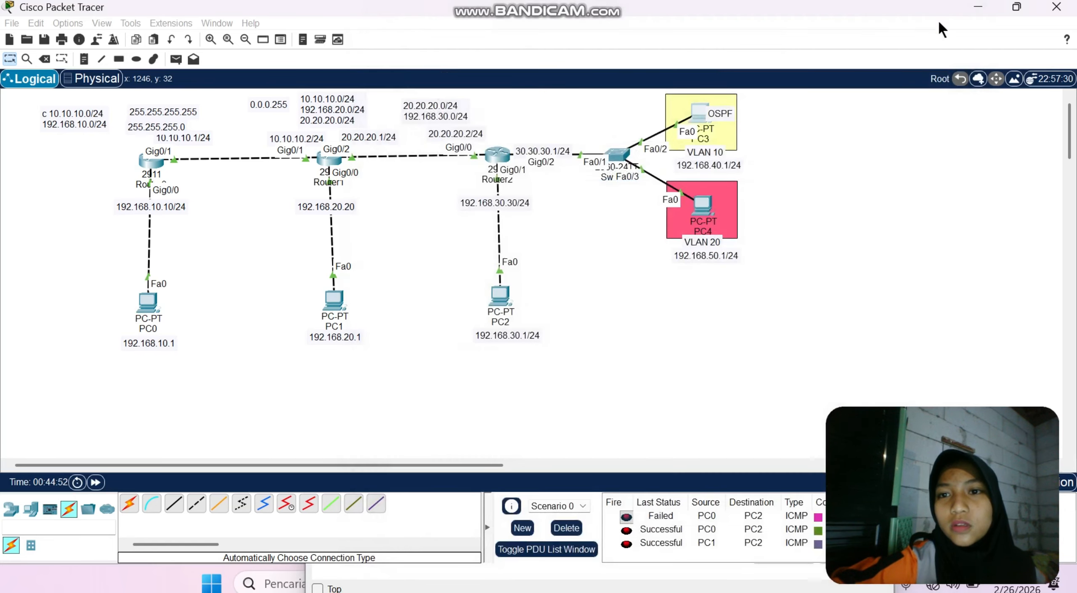
Set PC4's IPv4 default gateway to 192.168.50.50 in its IP configuration.
left_click(707, 206)
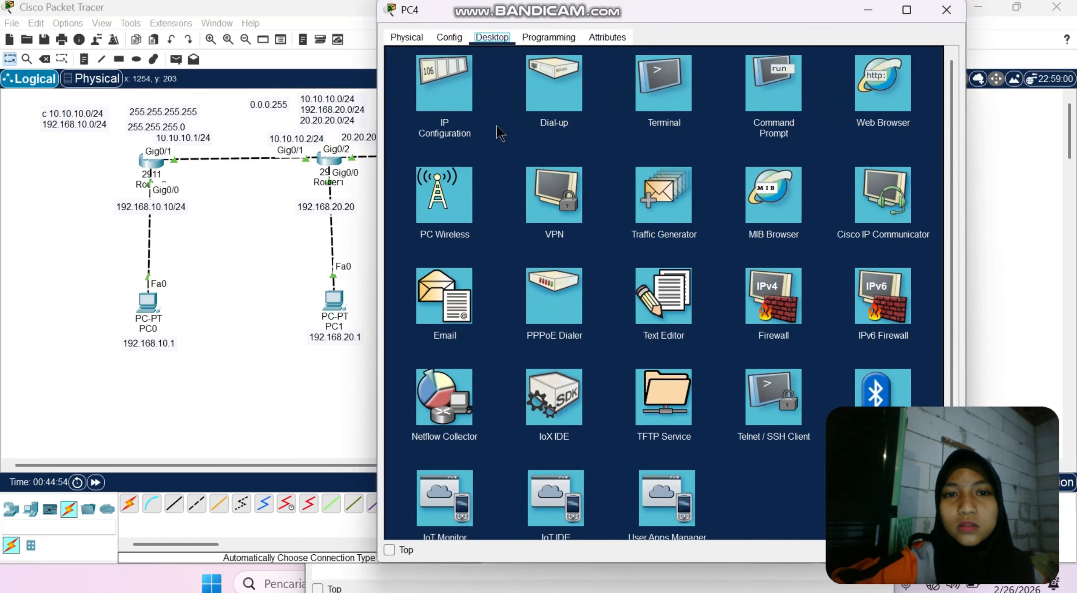
left_click(465, 86)
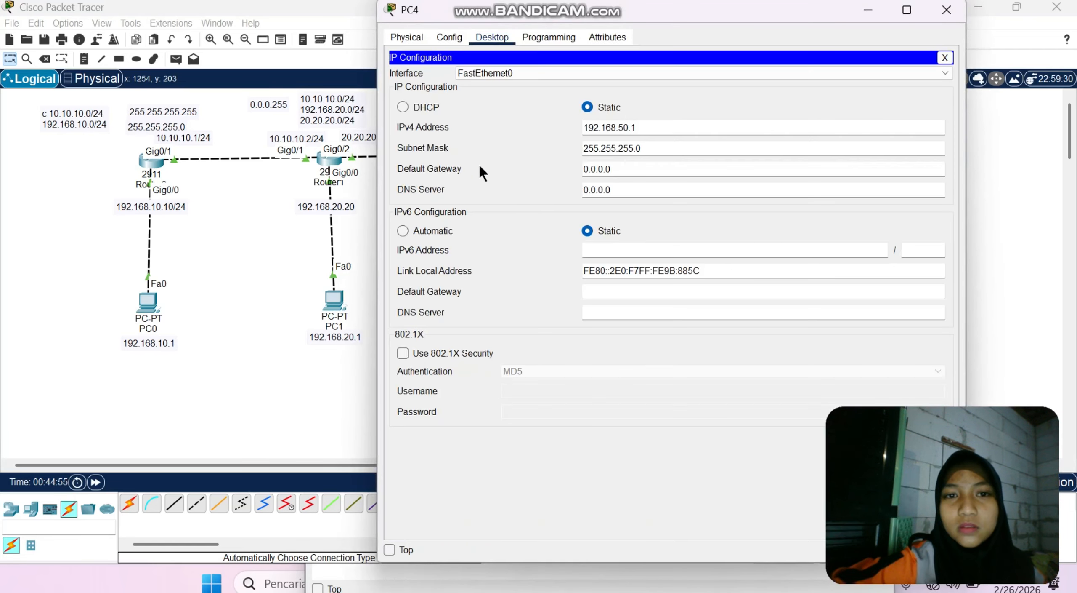
left_click(620, 168)
key("BackSpace")
key("BackSpace")
key("BackSpace")
key("BackSpace")
key("BackSpace")
key("BackSpace")
key("BackSpace")
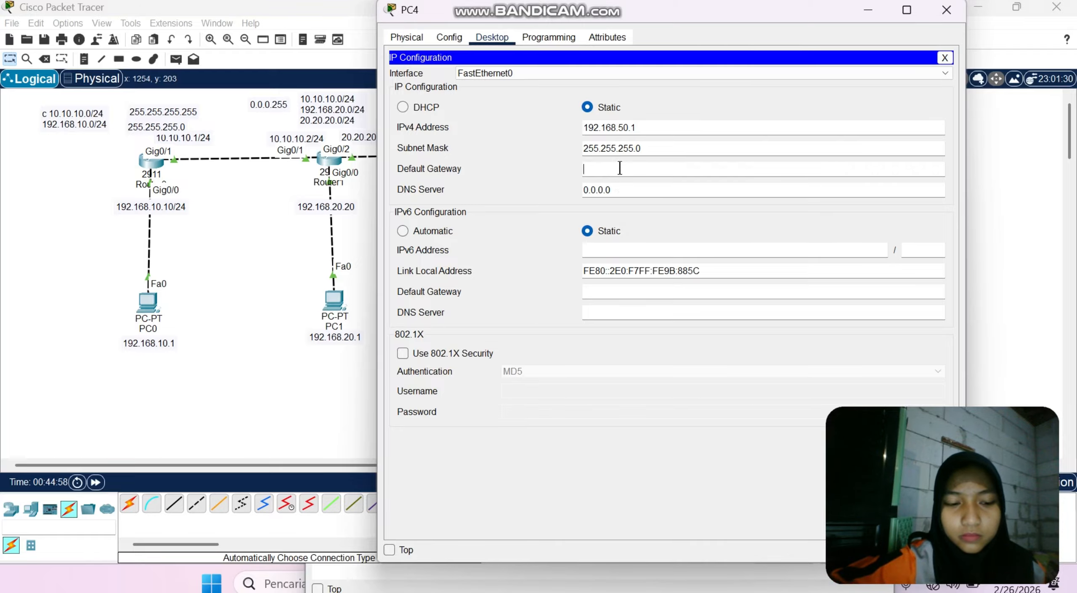
type("192.168")
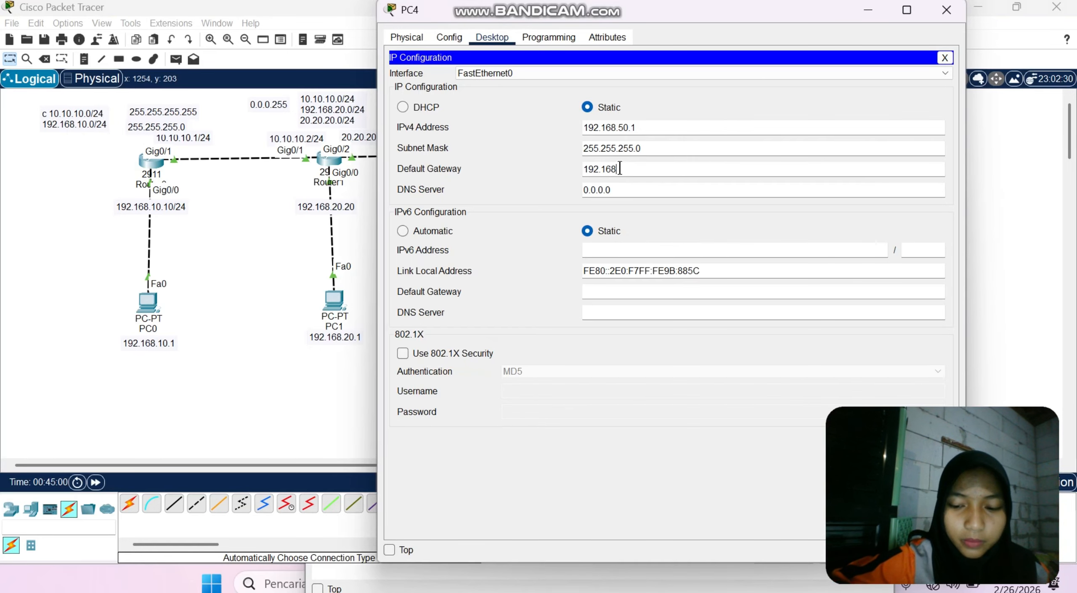
type(".50.50")
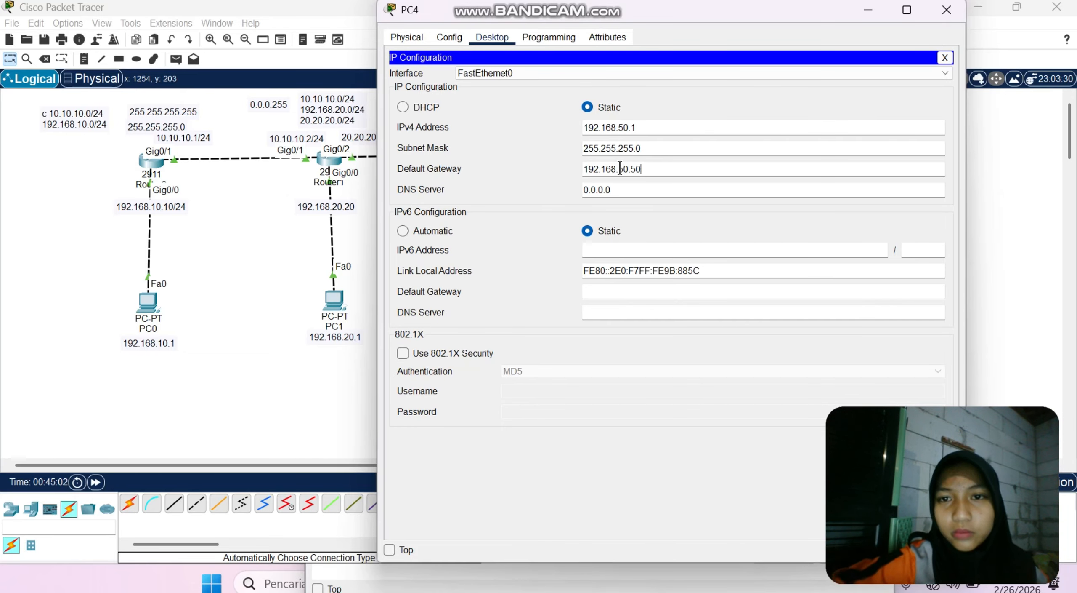
left_click(936, 10)
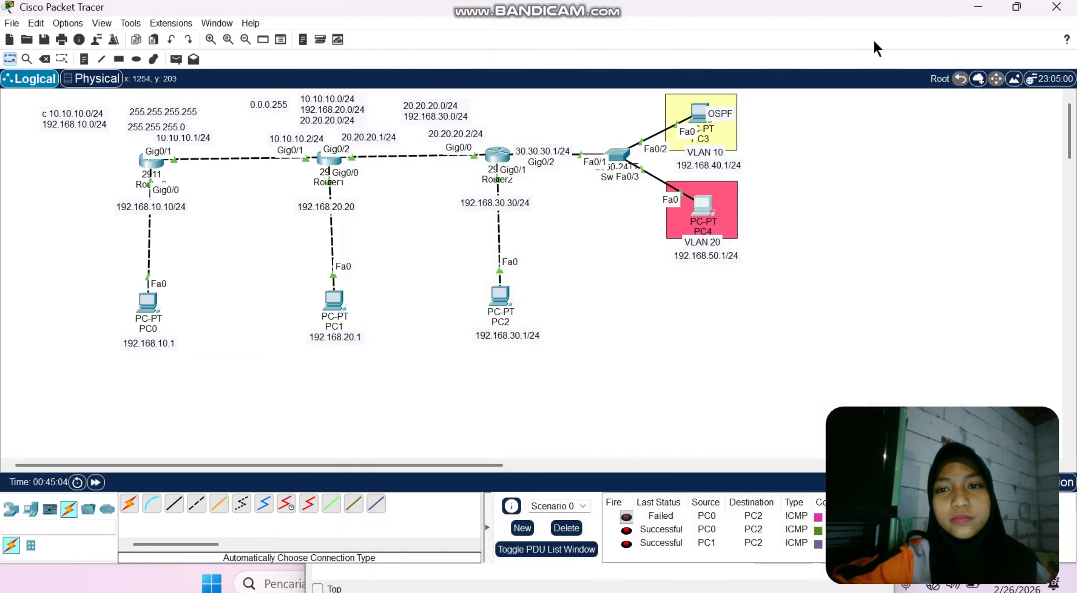
Leave the subinterface configuration on Router2 and enter the configuration of OSPF process 3.
left_click(497, 150)
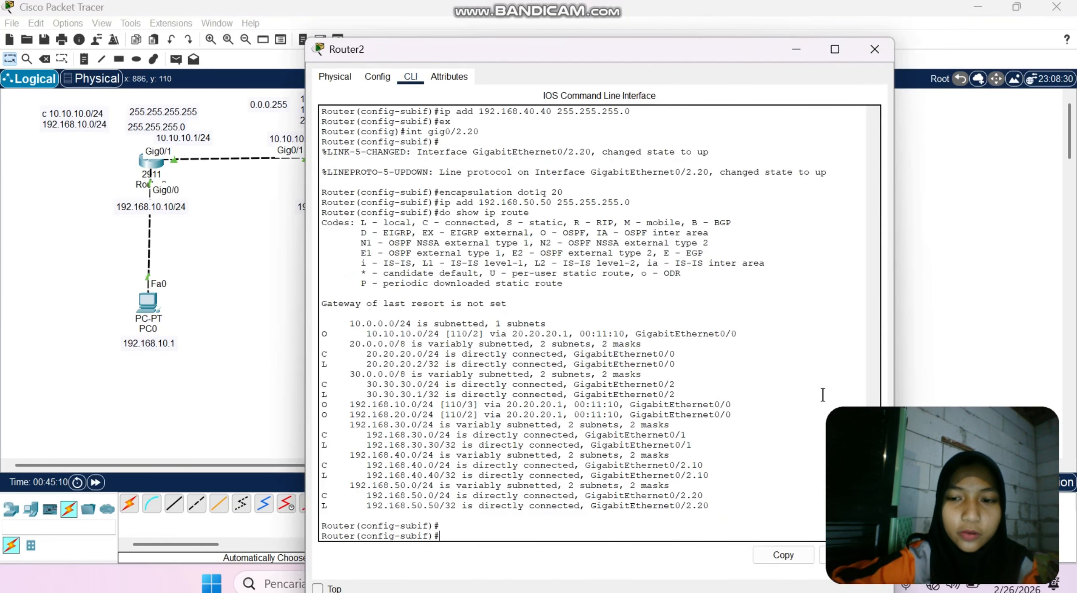
type("ex")
key("Return")
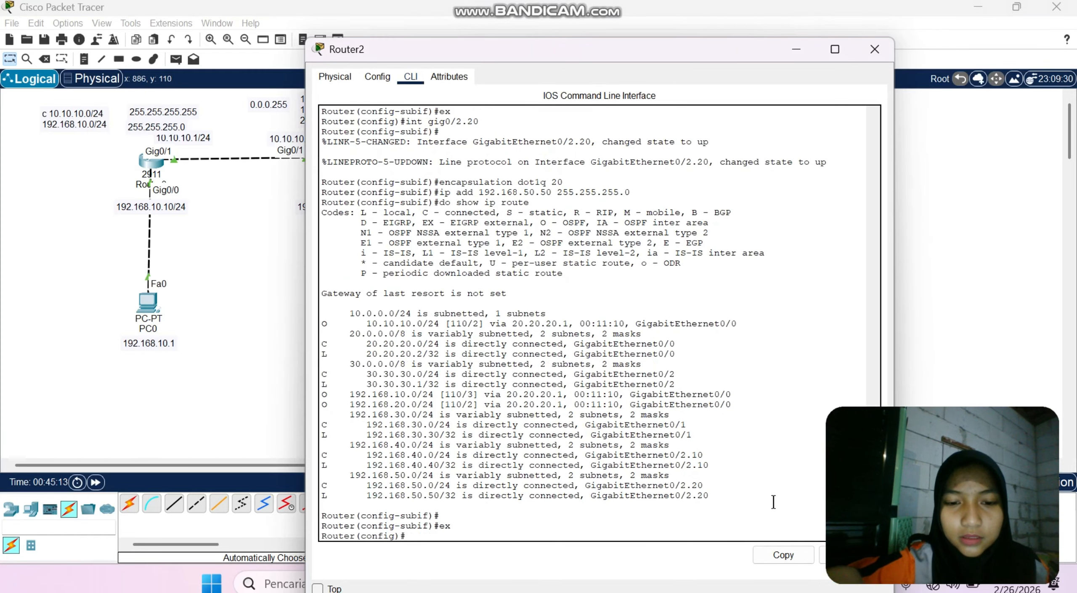
type("route")
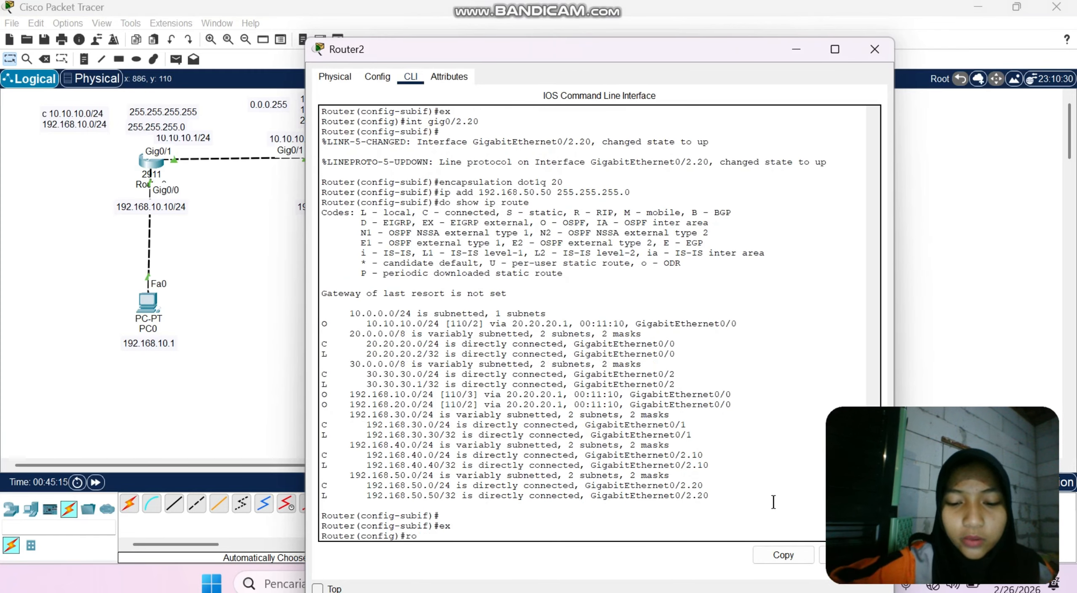
type("r ospf")
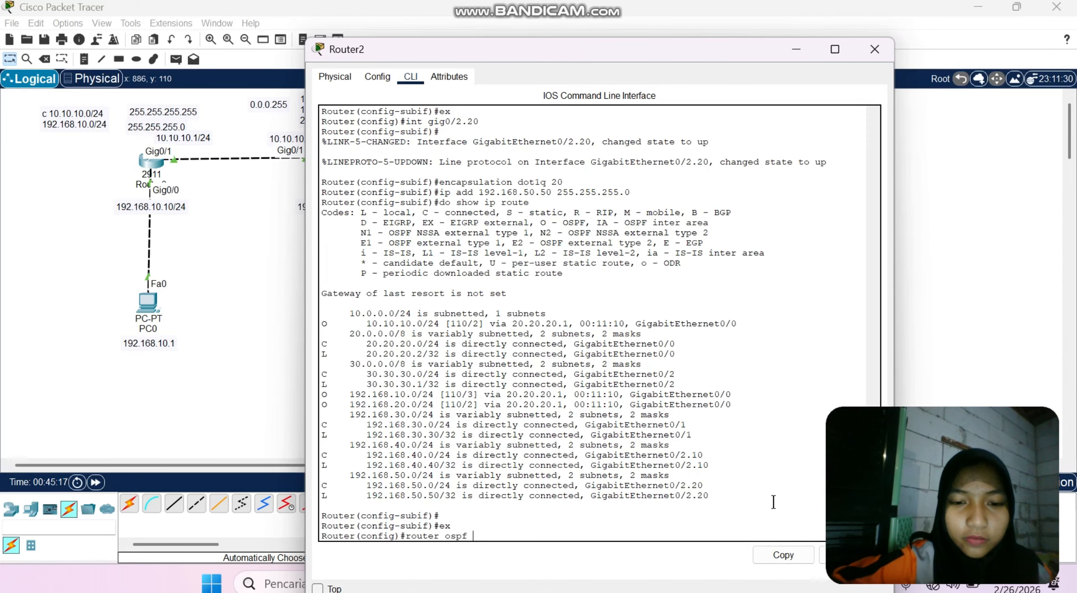
type(" 3")
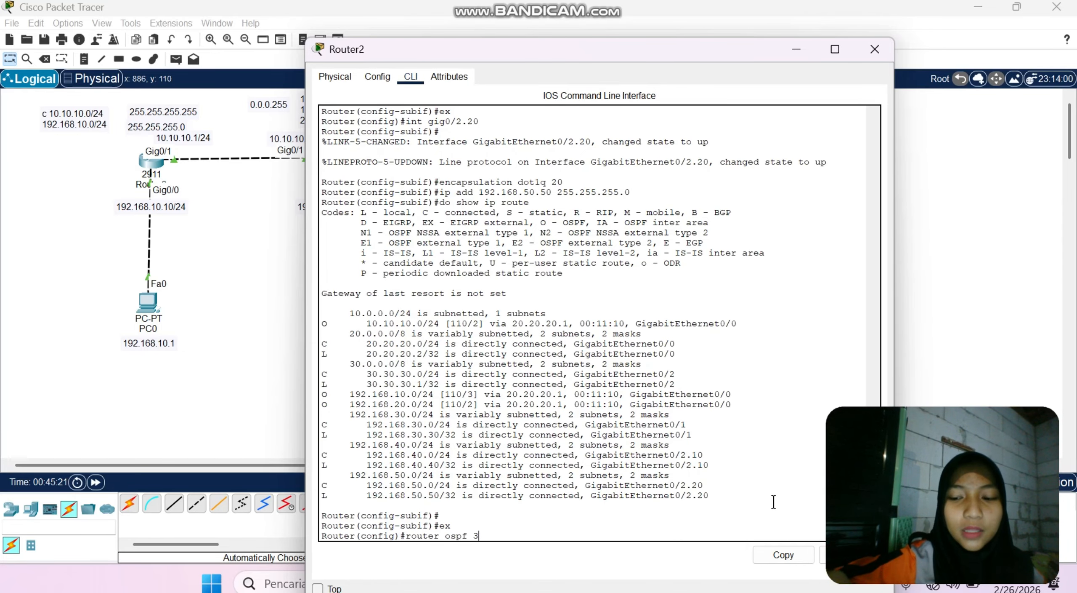
key("Return")
Advertise network 30.30.30.0 with wildcard mask 0.0.0.255 in area 0 of Router2's OSPF process.
type("net")
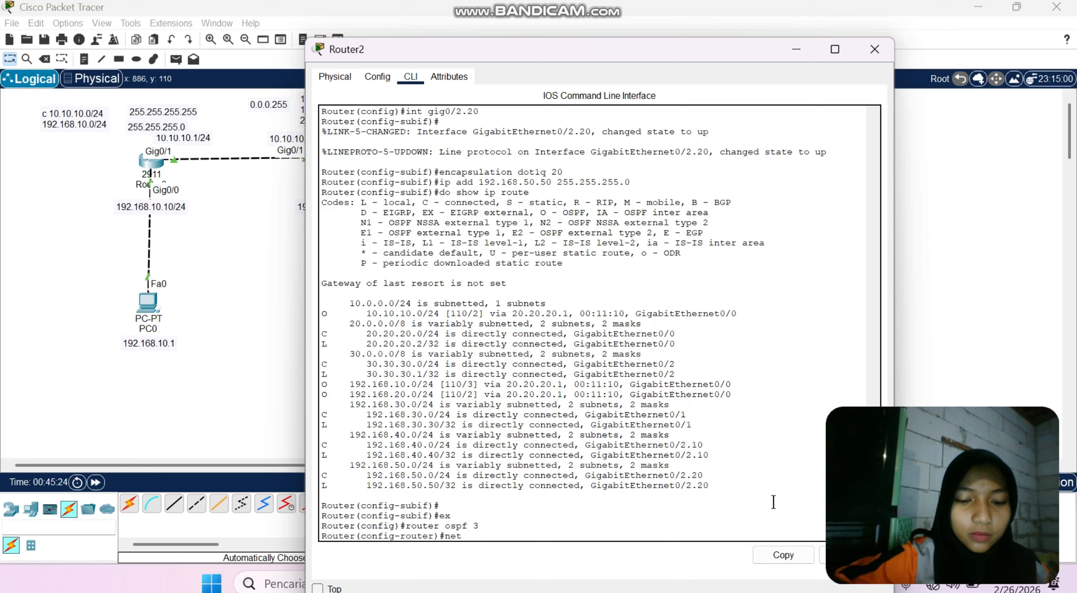
type("work ")
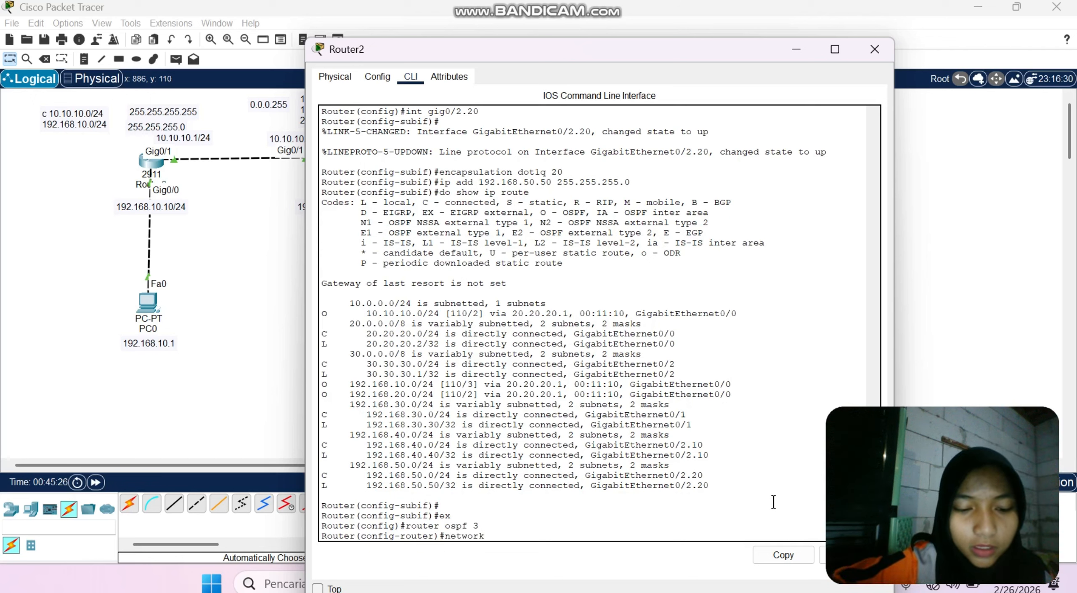
type("30.30.")
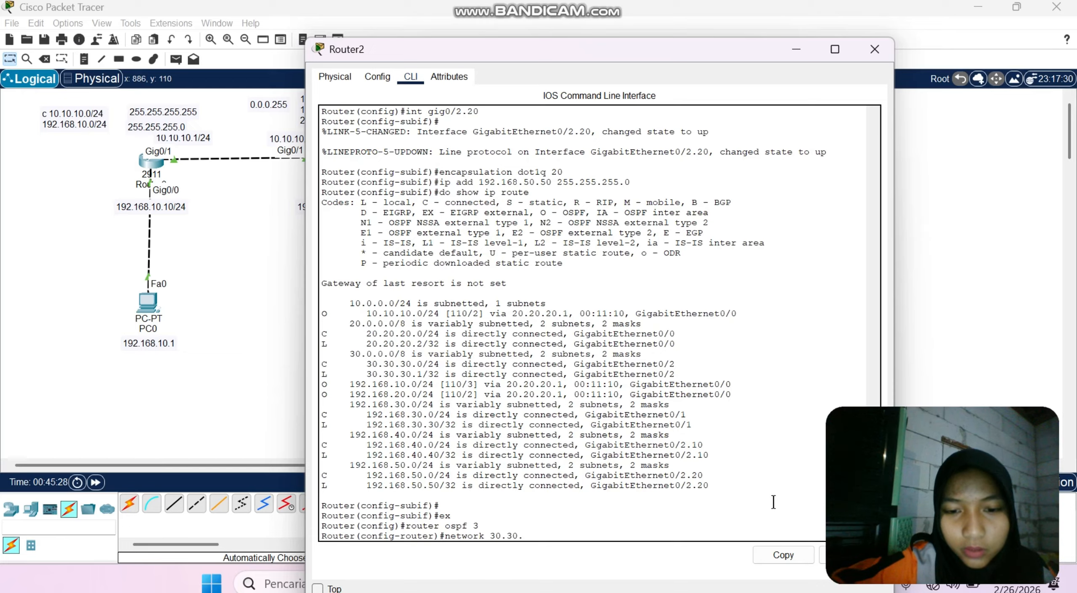
type("30.0")
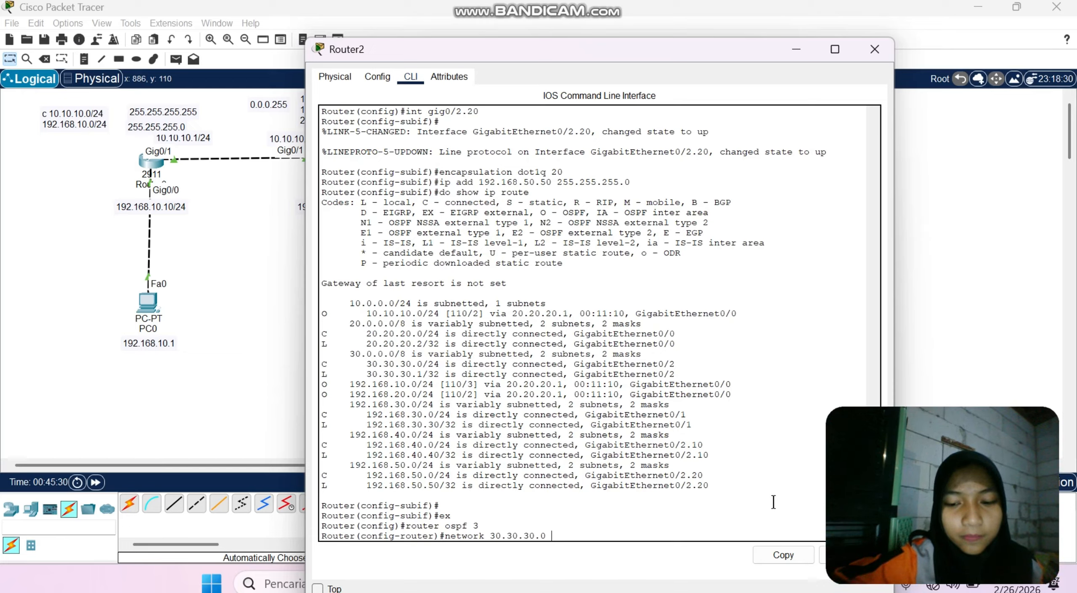
type(" 0.0.0.")
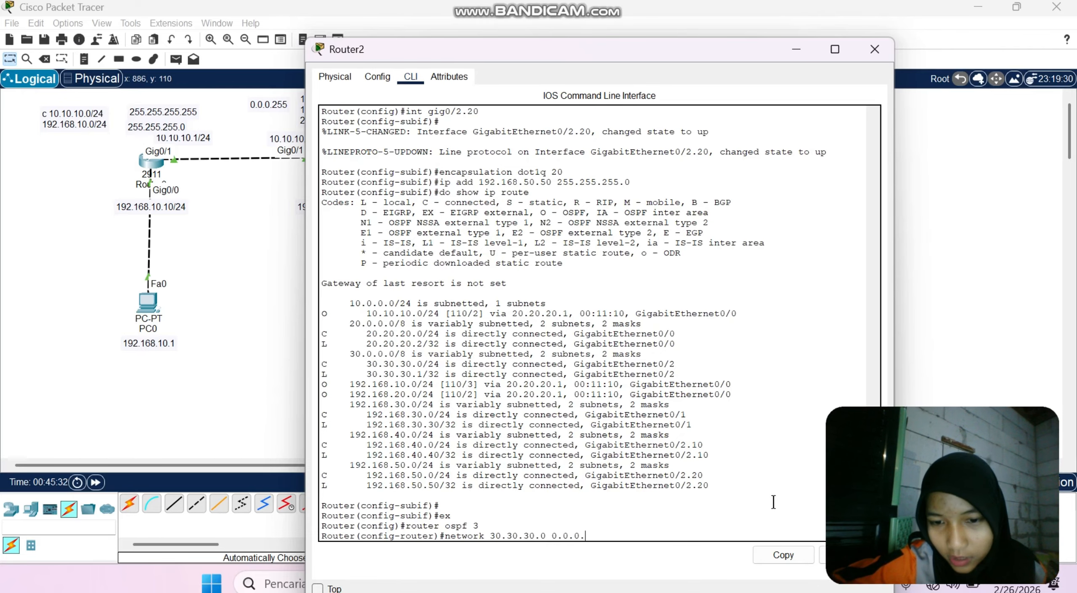
type("255 ")
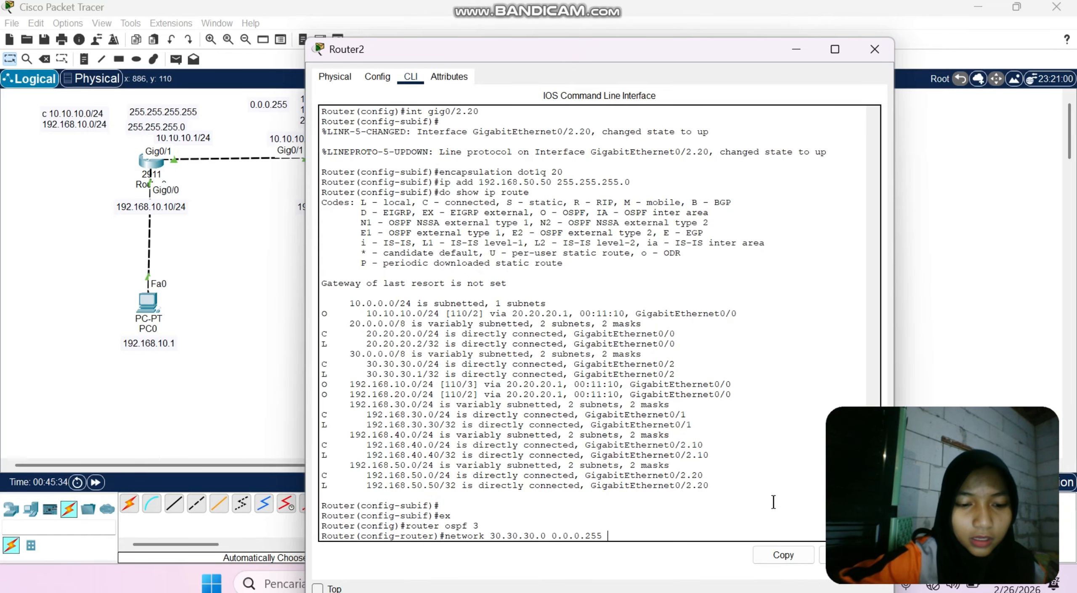
type("area 0")
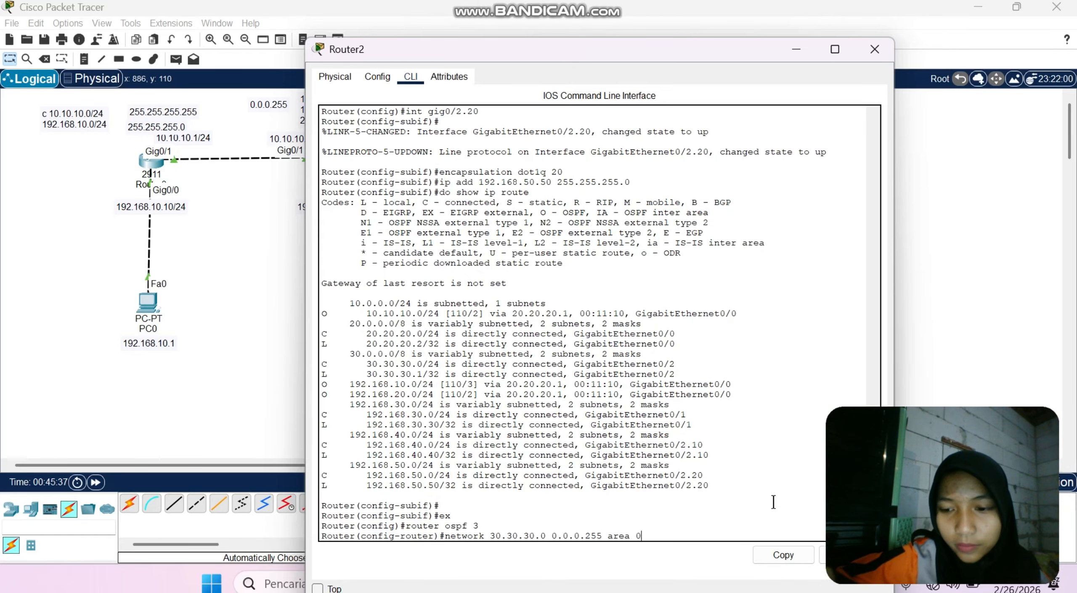
key("Return")
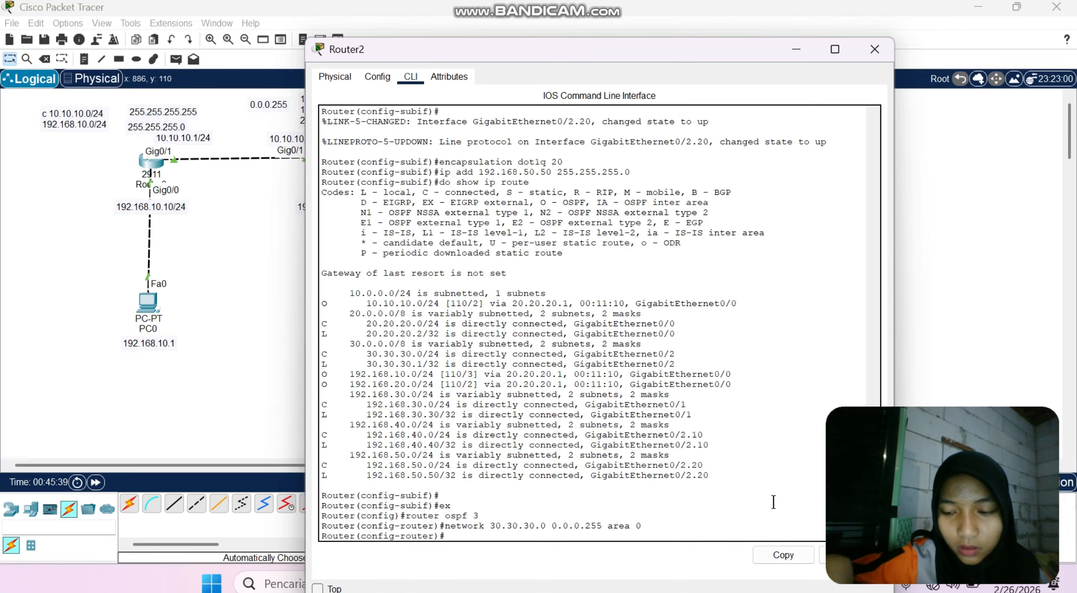
Advertise network 192.168.40.0 with wildcard mask 0.0.0.255 in area 0 of Router2's OSPF process.
type("net")
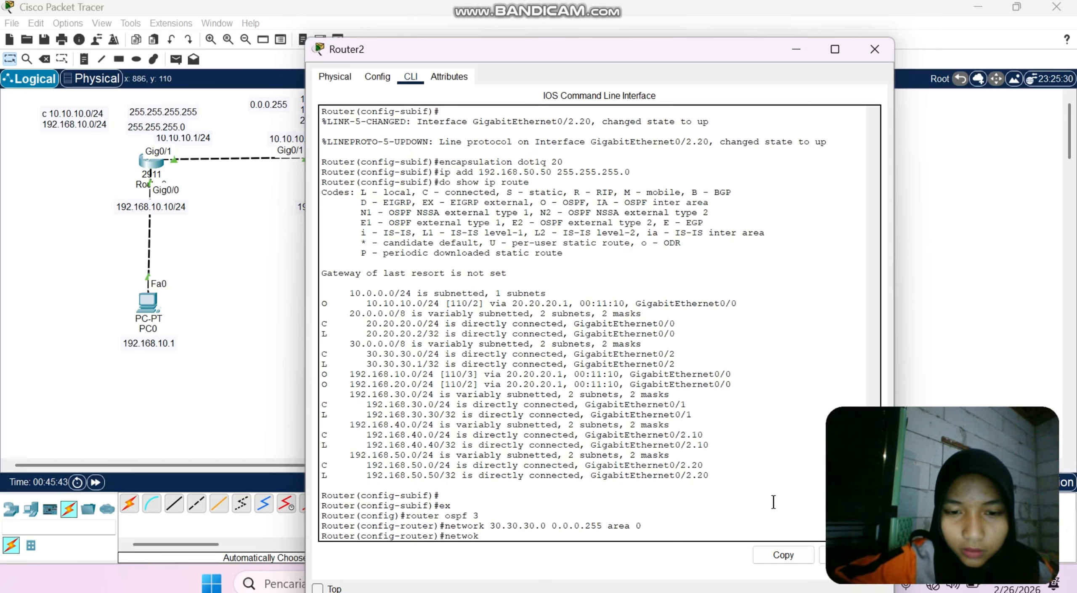
type("work")
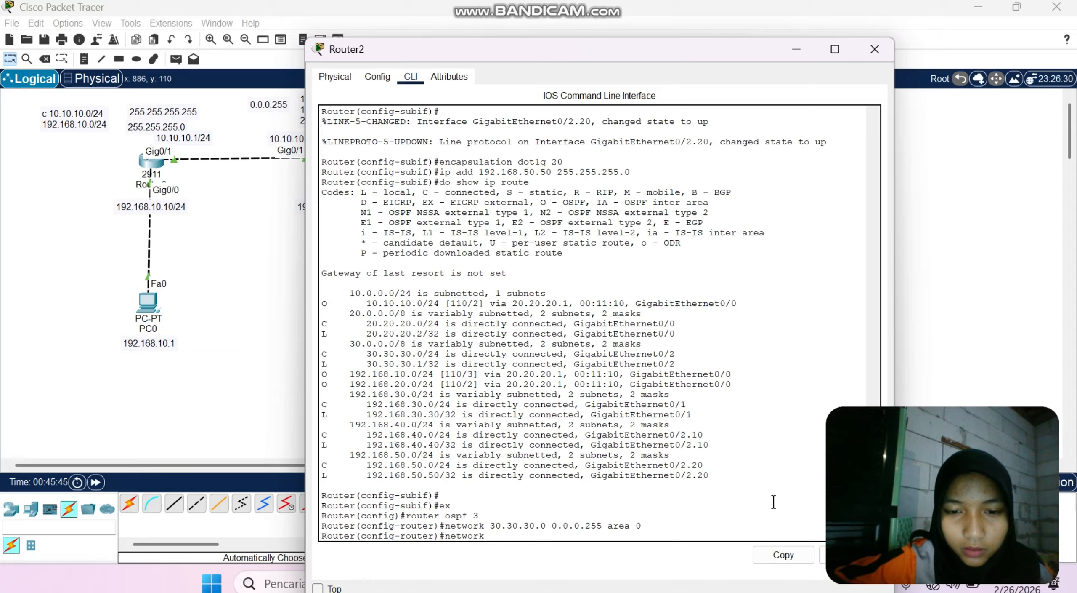
type(" 192.16")
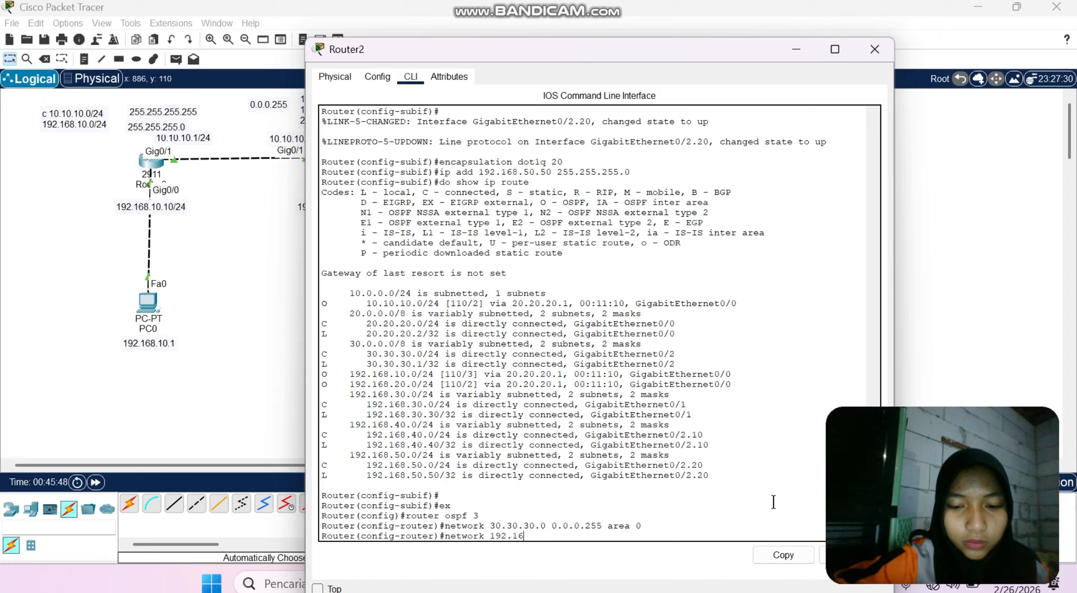
type("8.40.0")
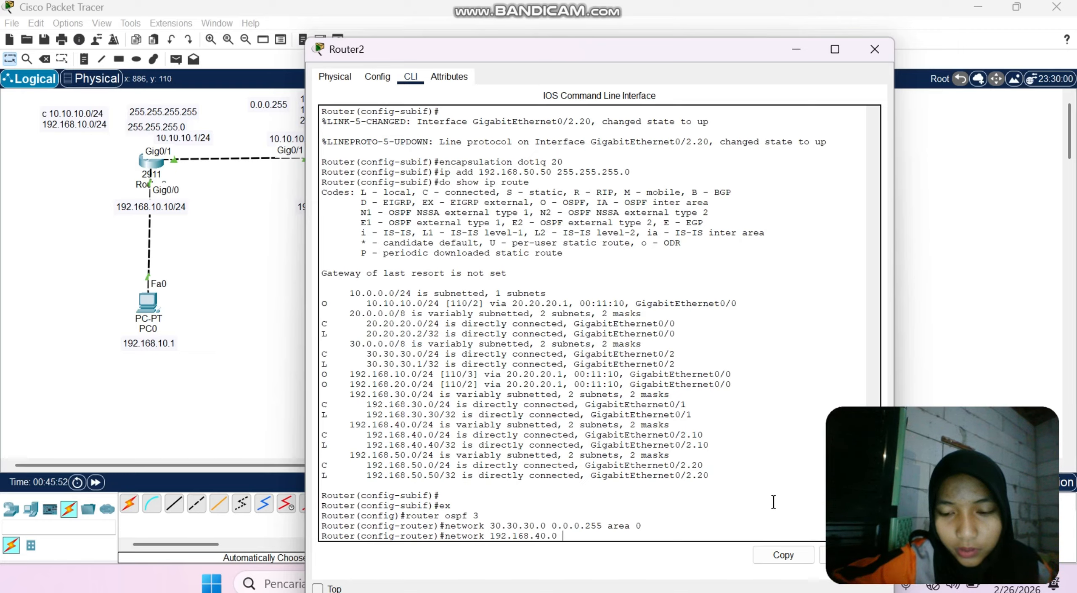
type(" 0.0.0.")
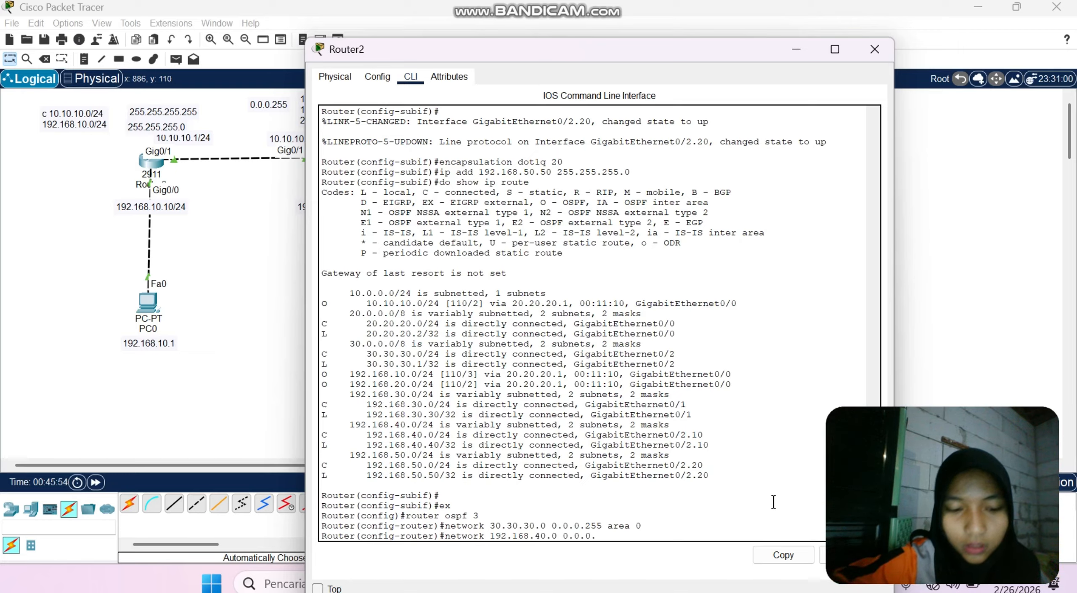
type("255")
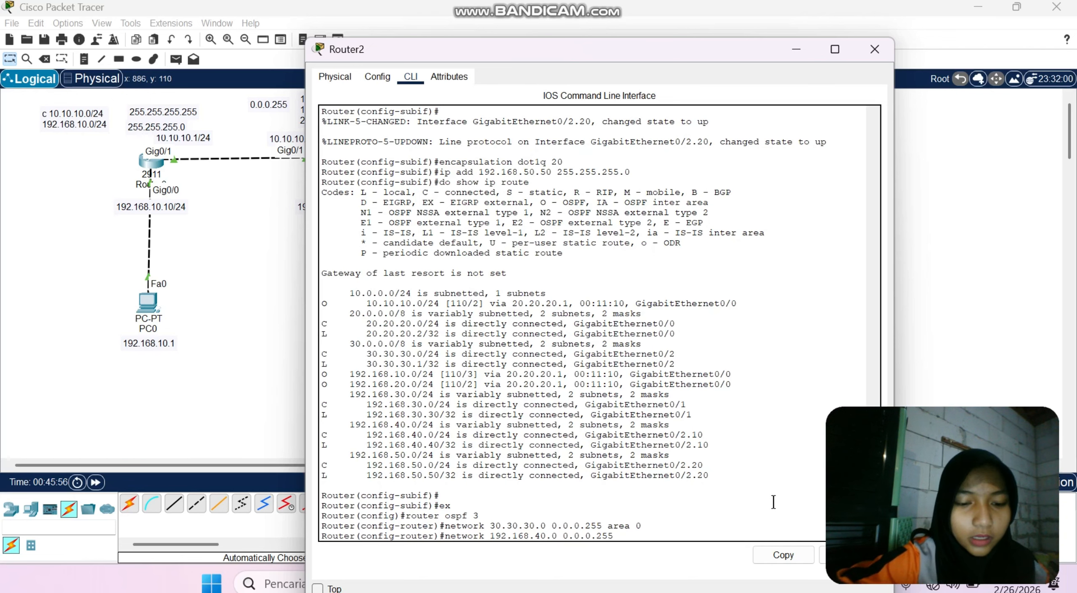
type(" area 0")
key("Return")
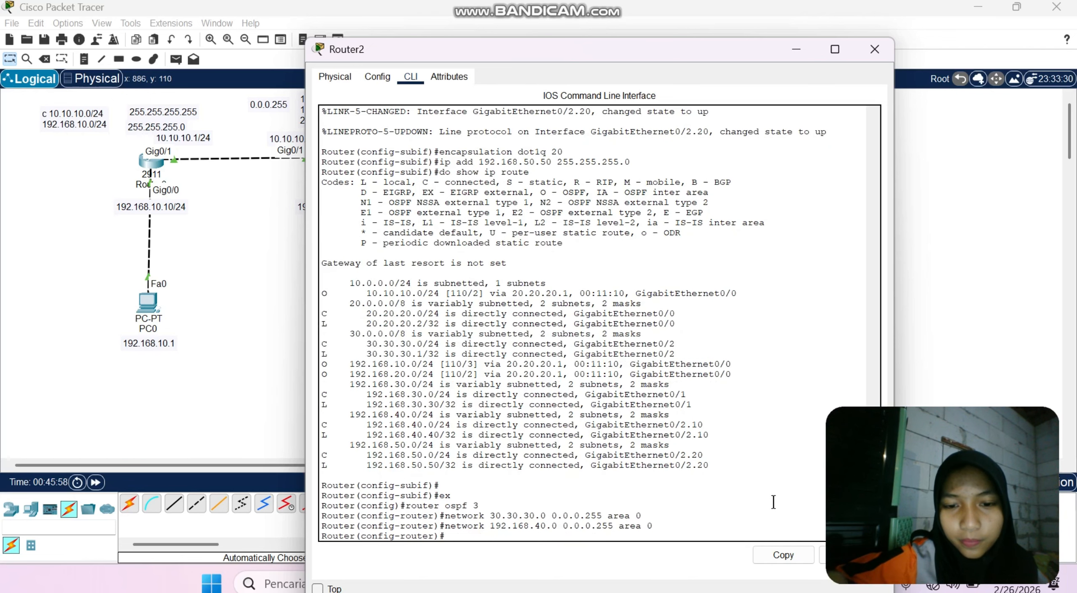
Advertise network 192.168.50.0 with wildcard mask 0.0.0.255 in area 0 of Router2's OSPF process.
type("networ")
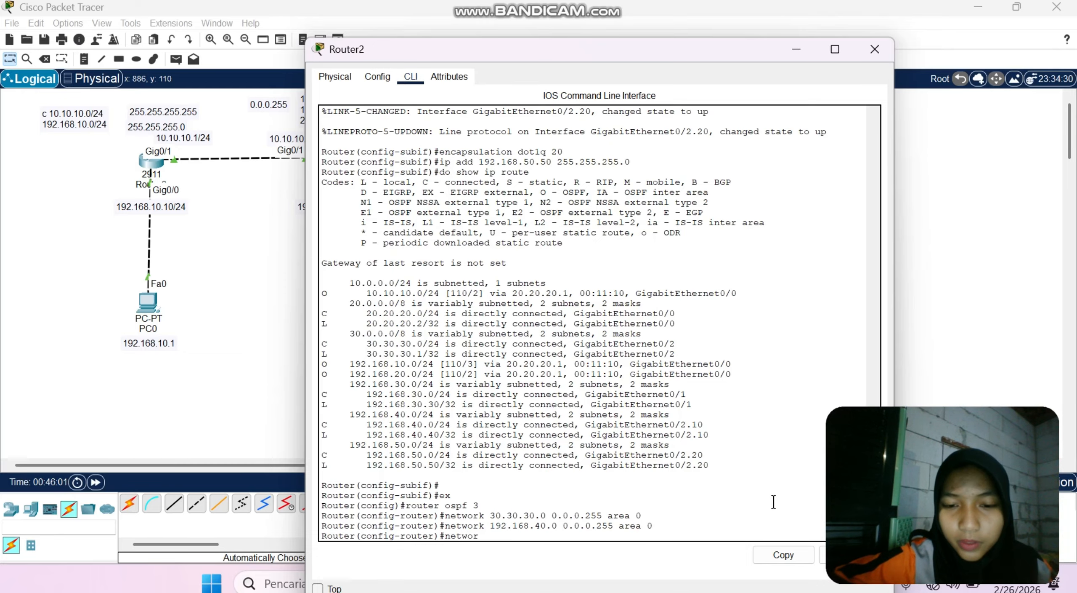
type("k 192")
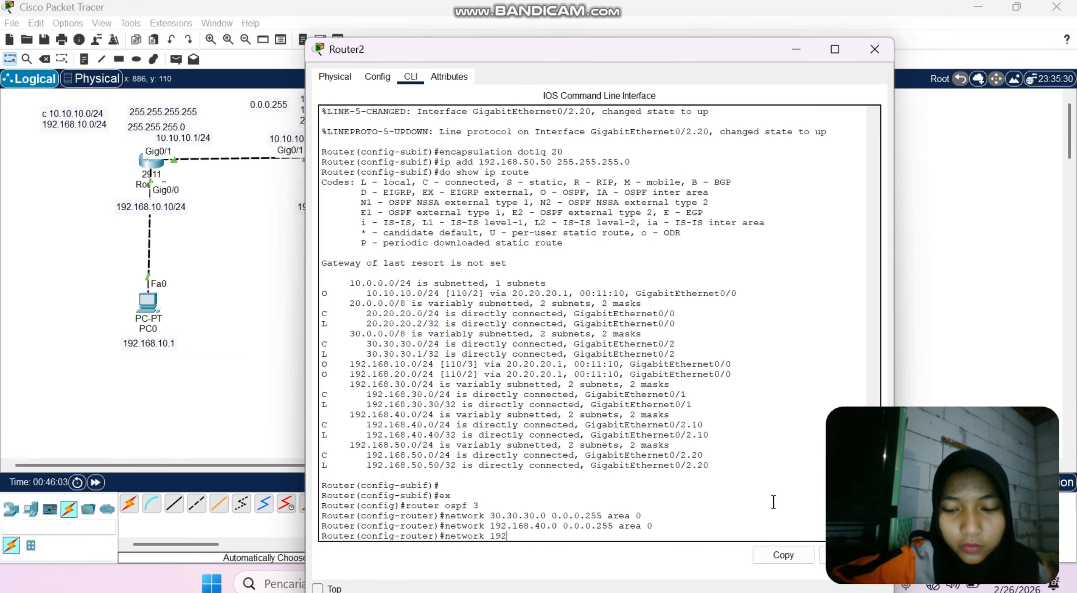
type(".168")
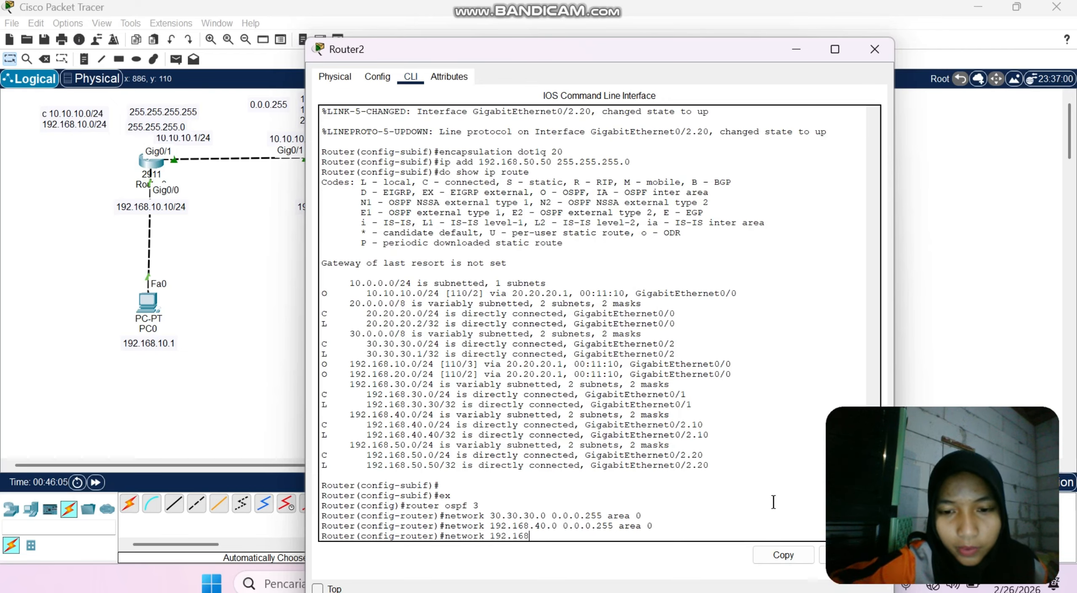
type(".50.0")
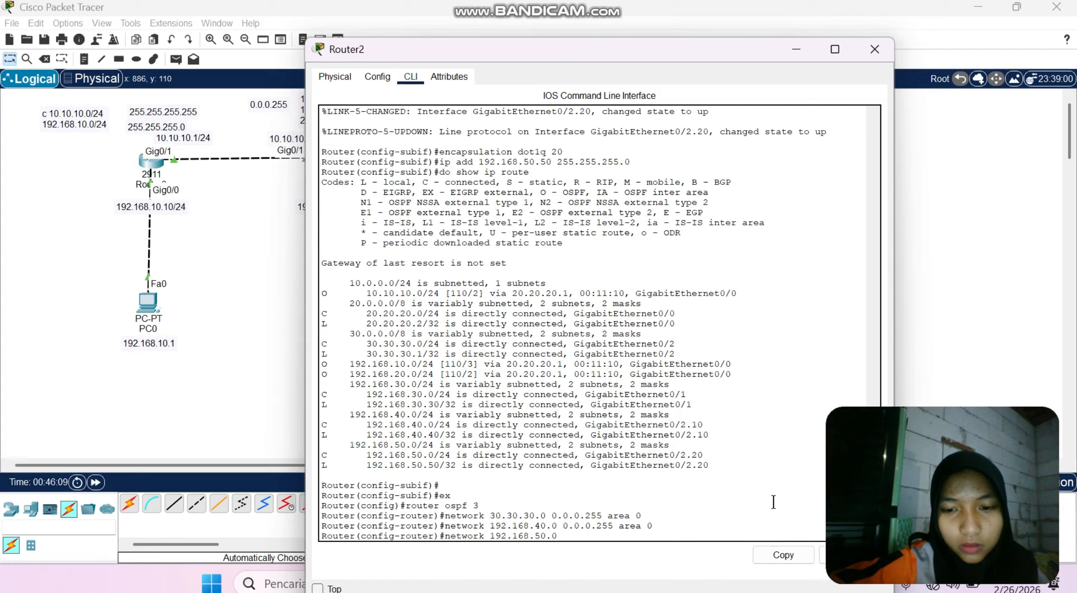
type(" 0.0.0")
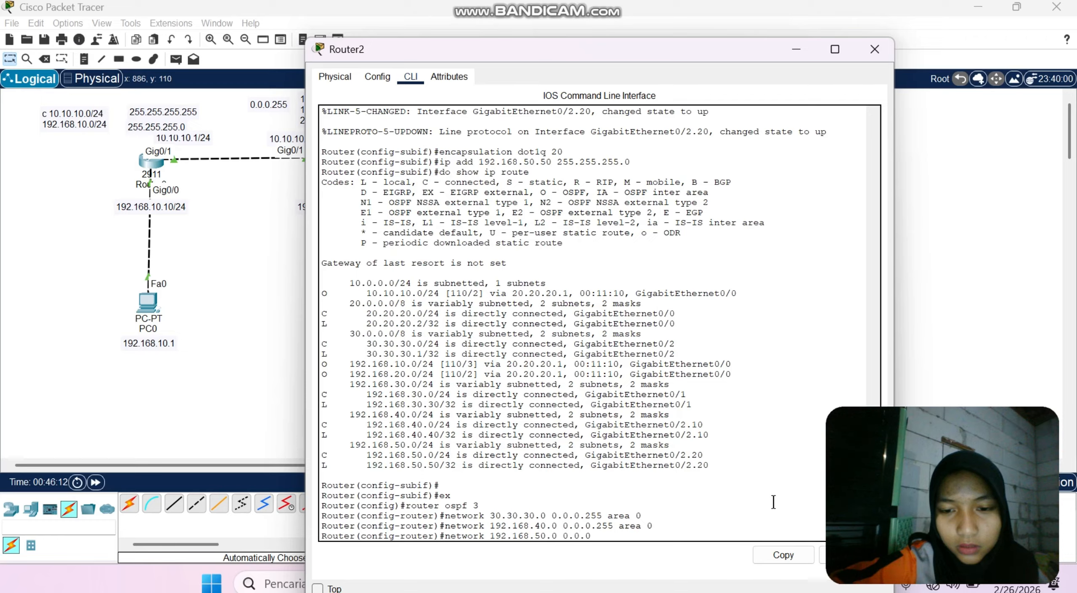
type(".")
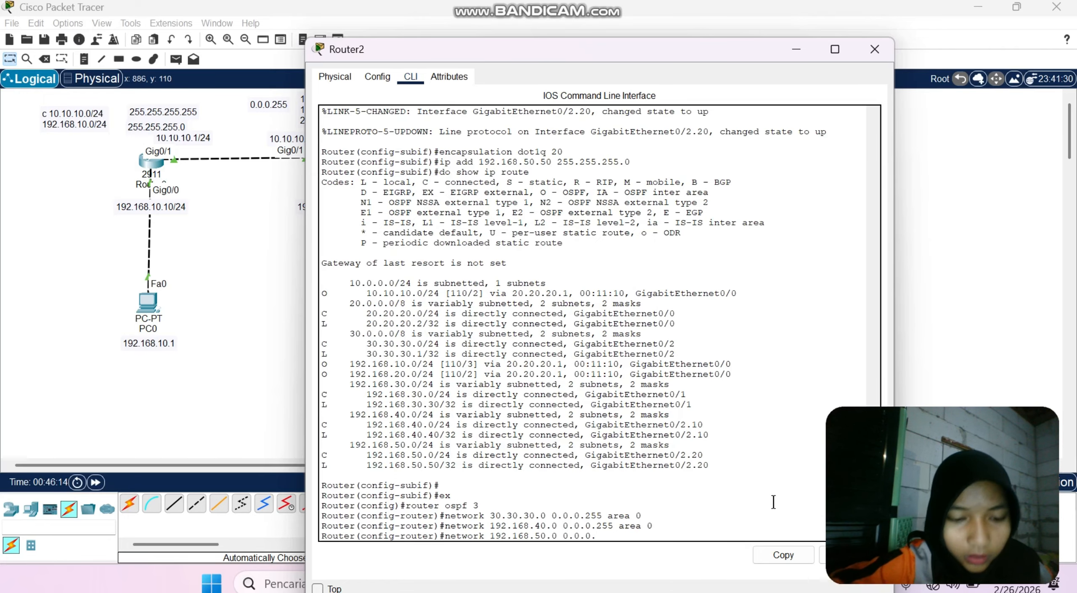
type("255 area ")
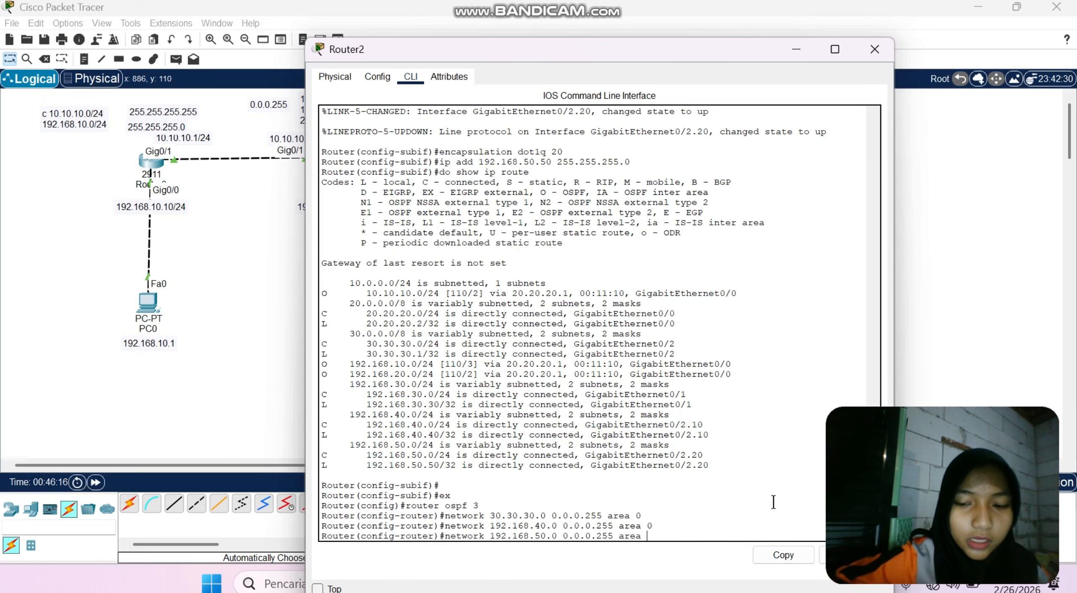
type("0")
key("Return")
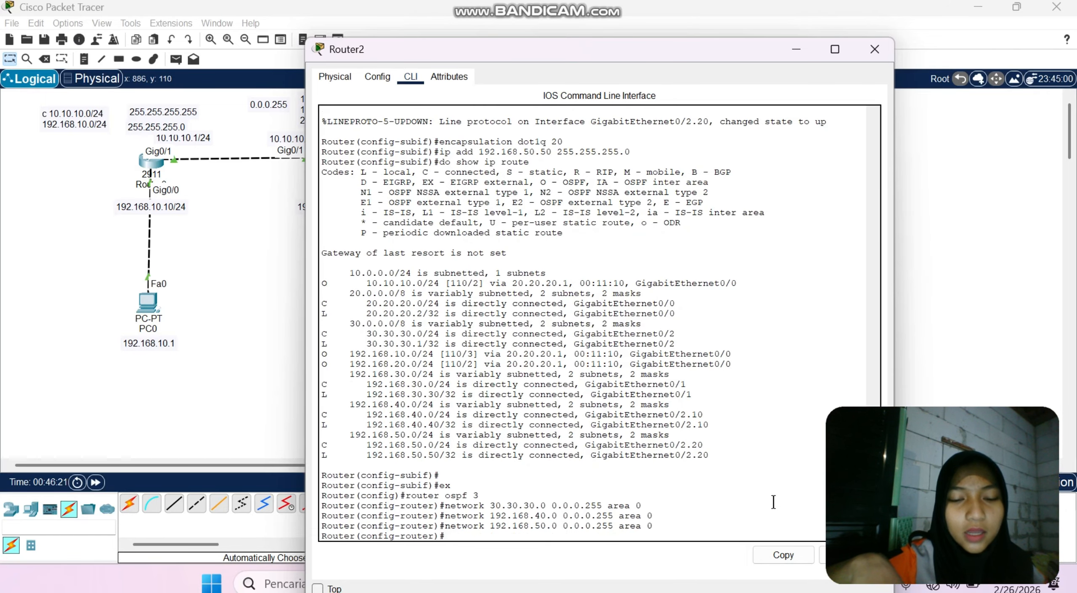
Display Router2's complete IP routing table from OSPF configuration mode with do show ip route.
type("do")
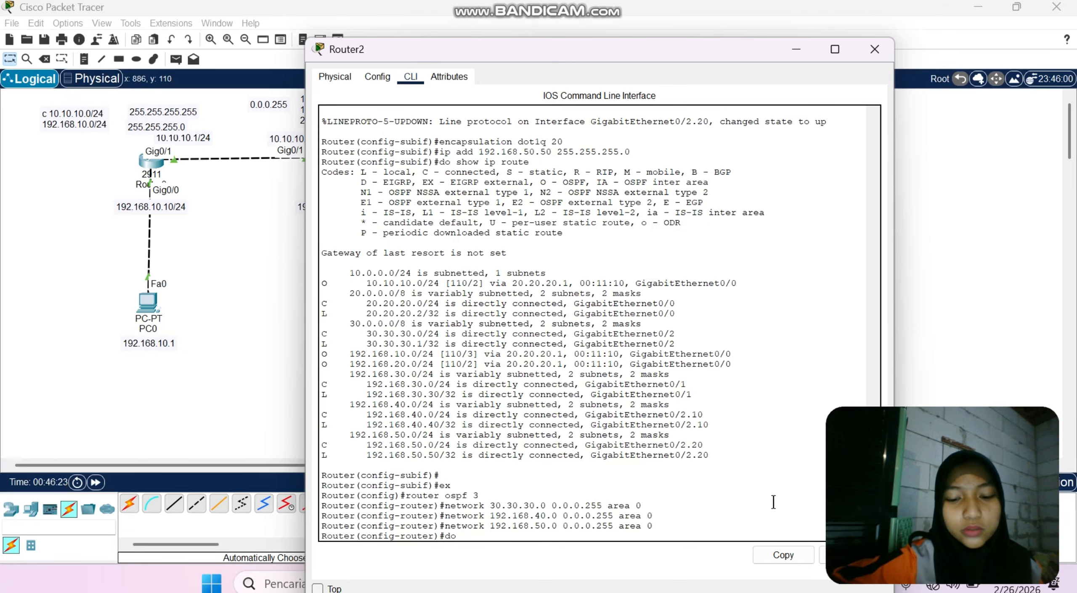
type(" show ip route")
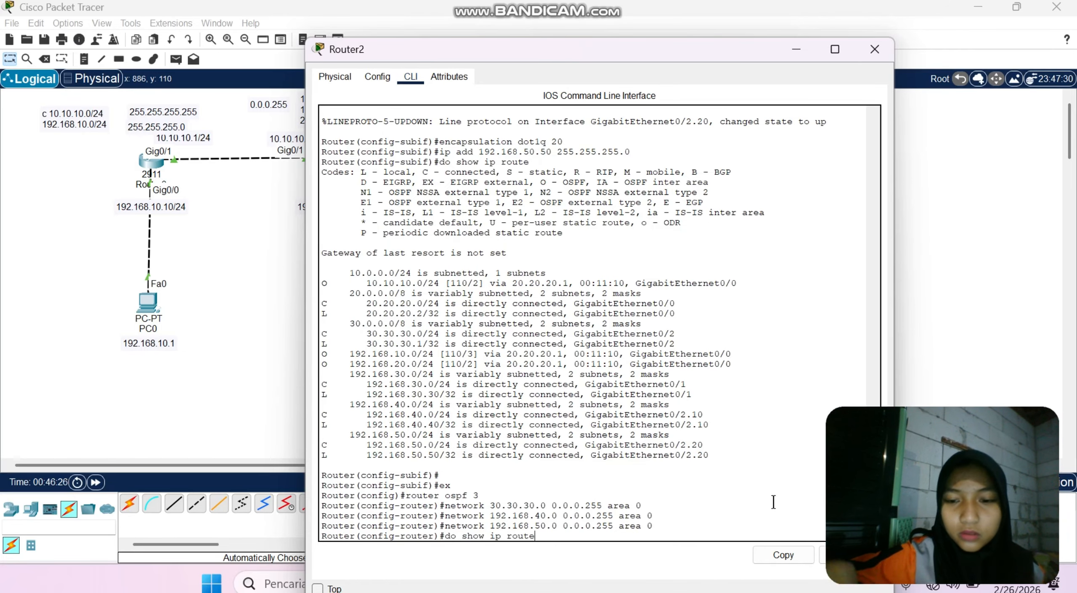
key("Return")
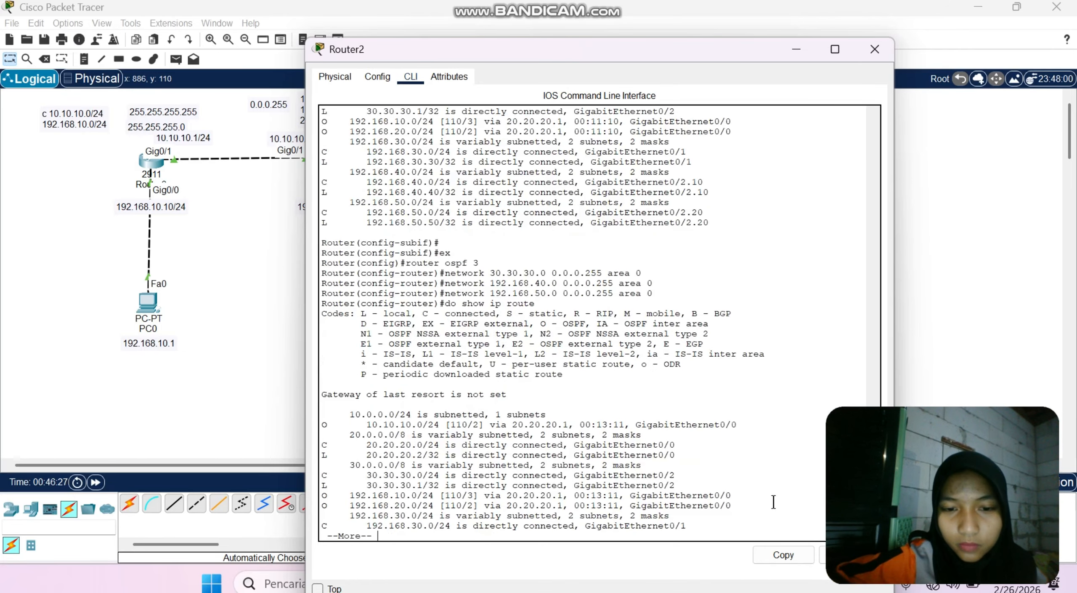
key("Return")
key("Return")
key("Return")
key("Return")
key("Return")
key("Return")
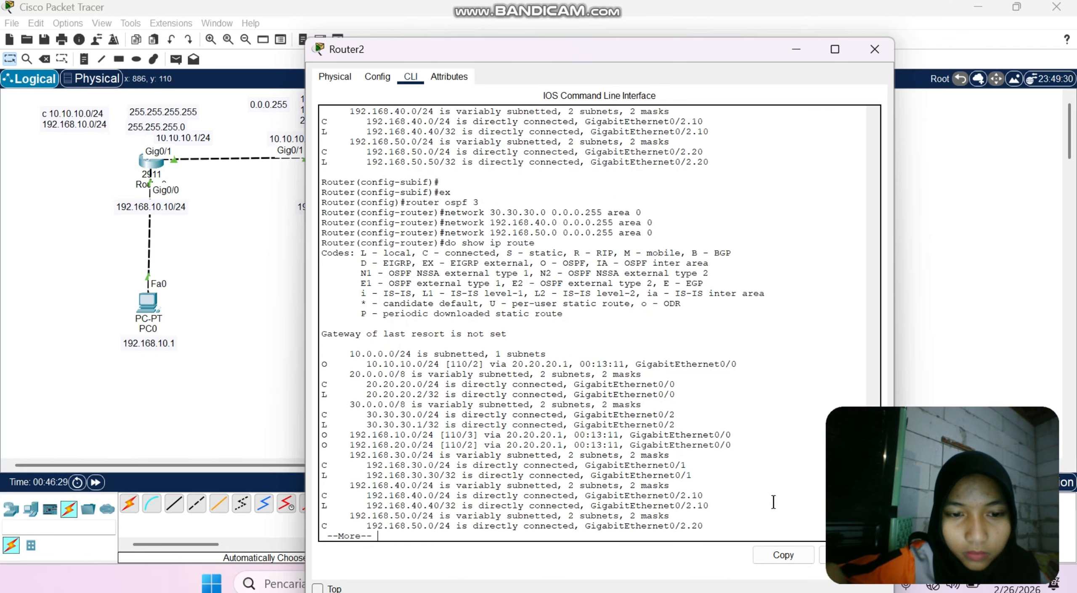
key("Return")
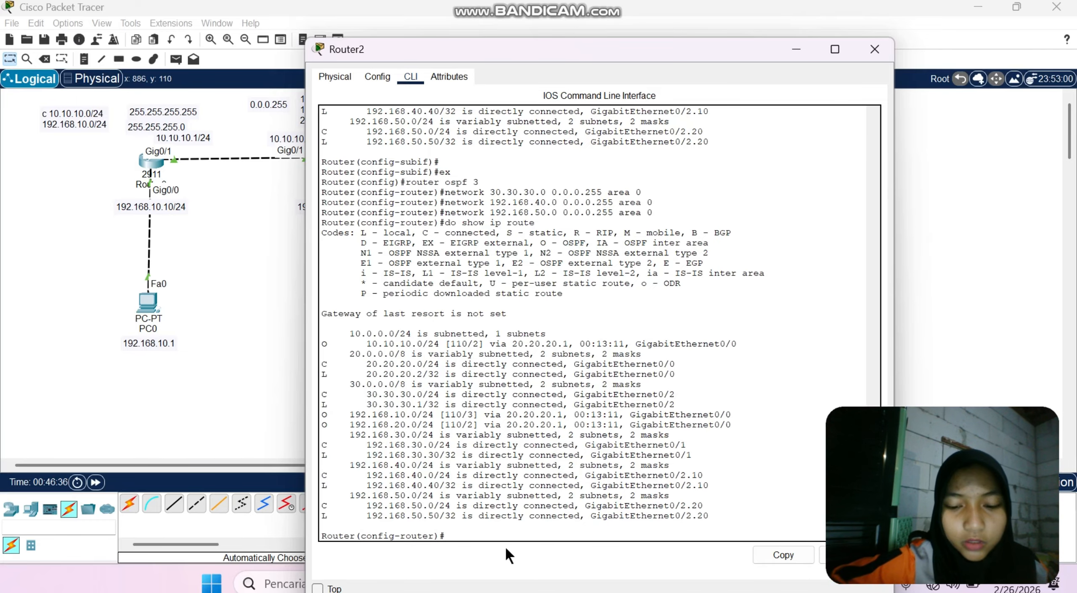
List Router2's OSPF neighbours with do show ip ospf neighbor.
type("do ")
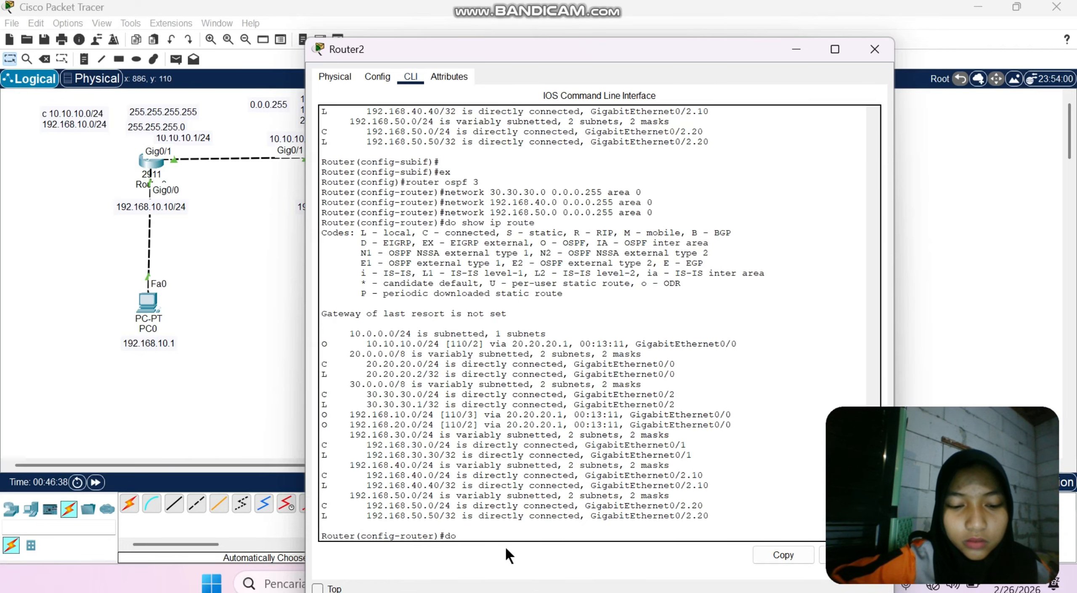
type("sh")
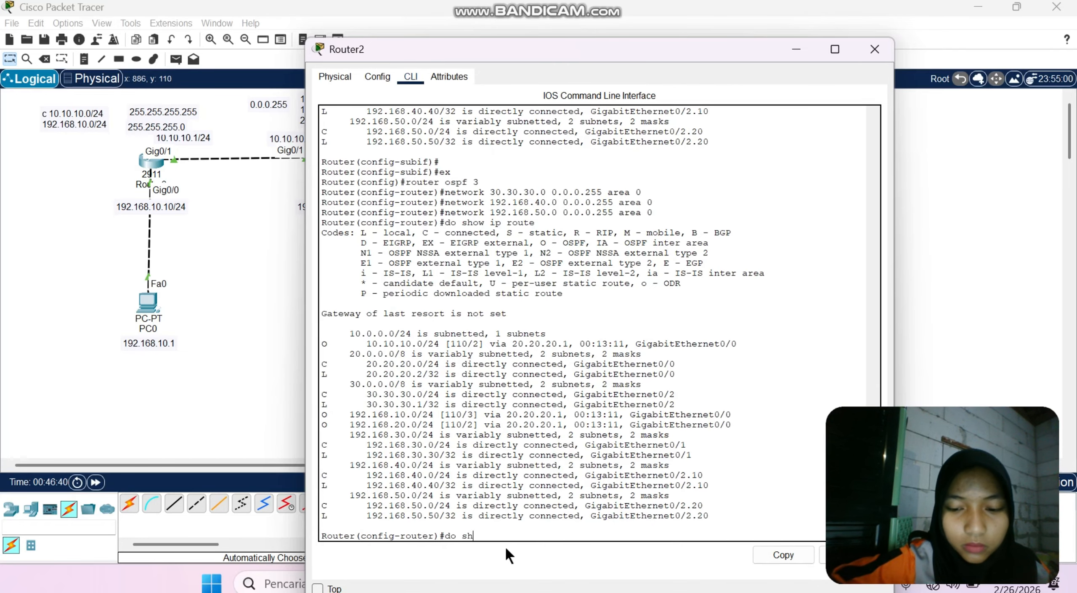
type("ow ip osp")
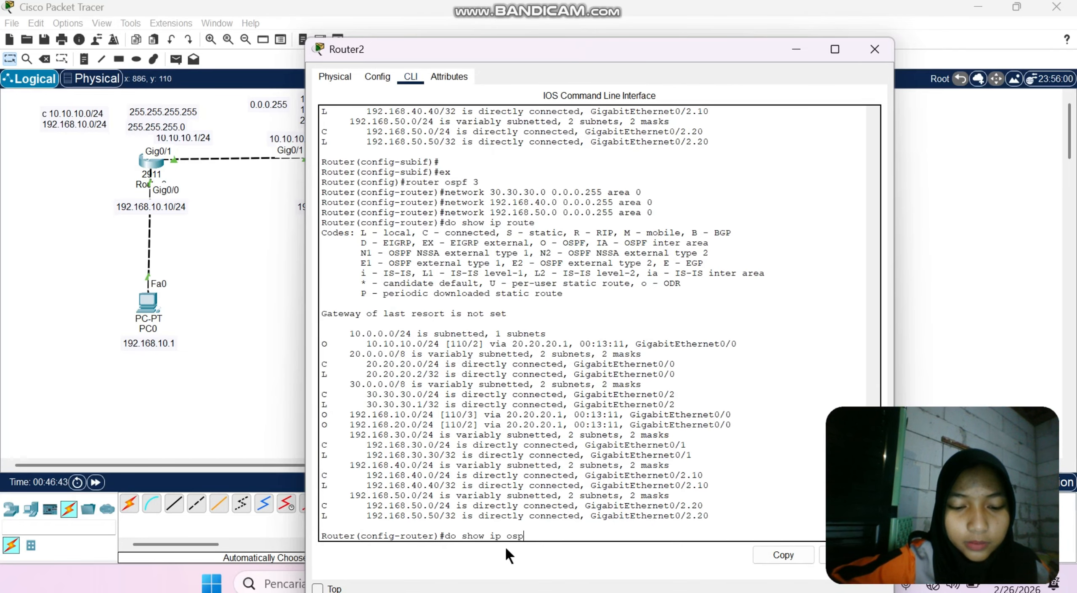
type("f neighbor")
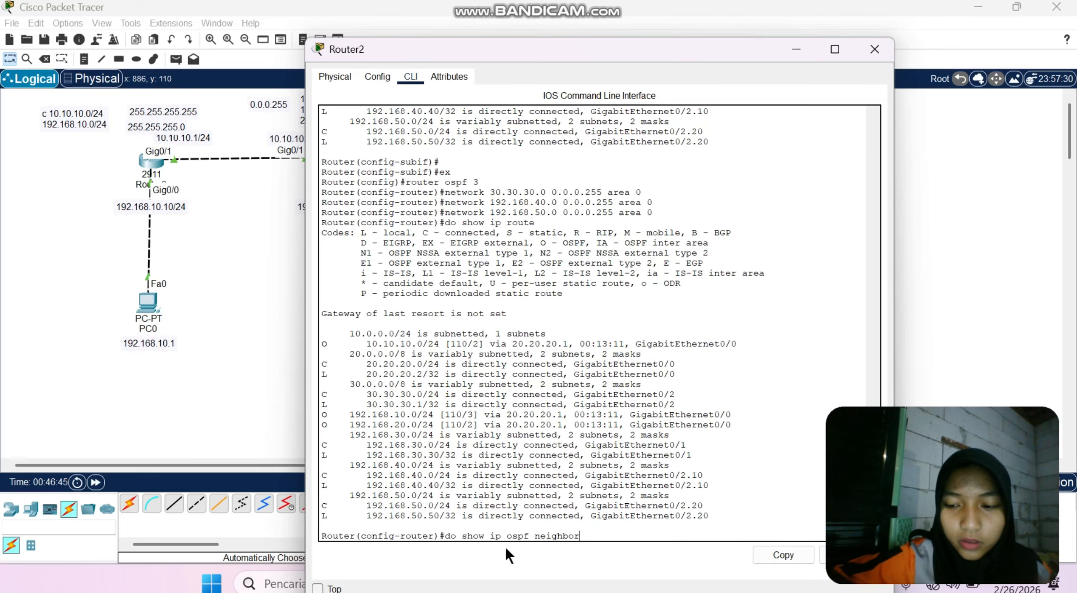
key("Return")
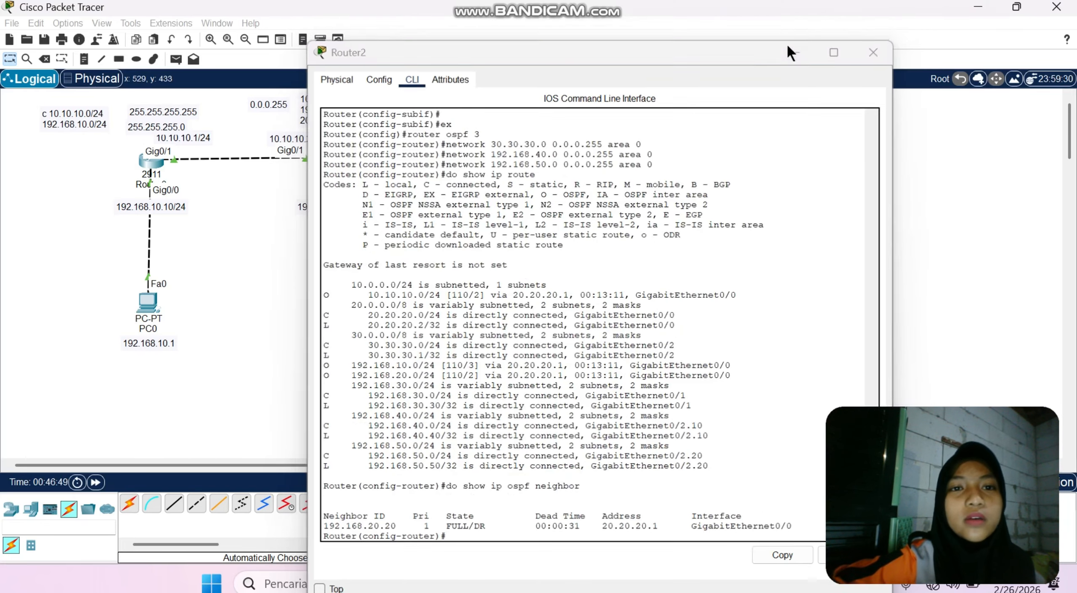
Put Router2's window away, open Router1's command line and enter privileged EXEC mode.
left_click(788, 47)
left_click(331, 158)
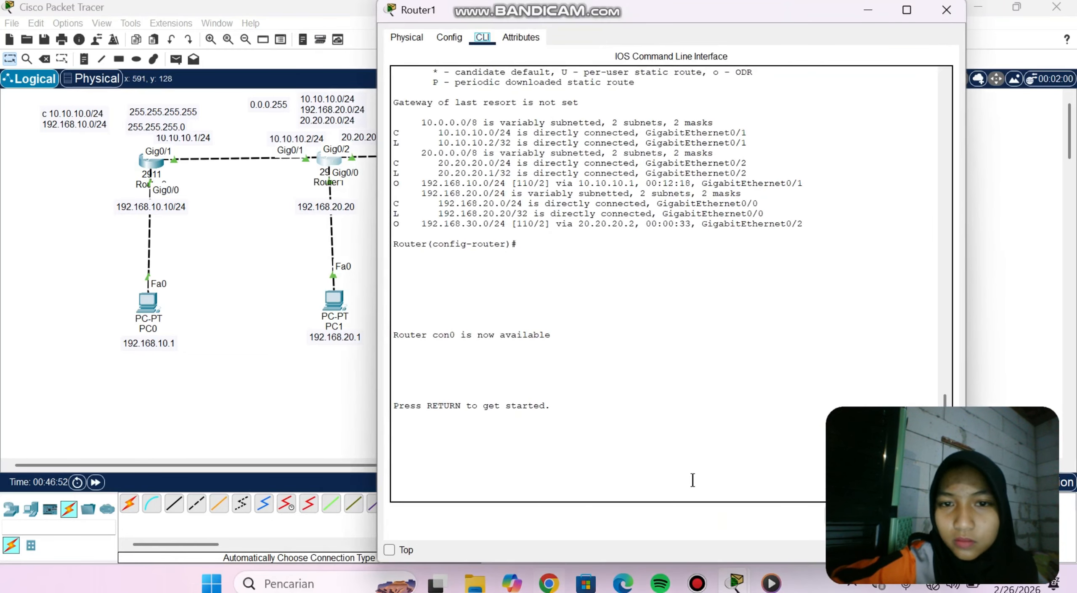
left_click_drag(945, 441, 945, 458)
key("Return")
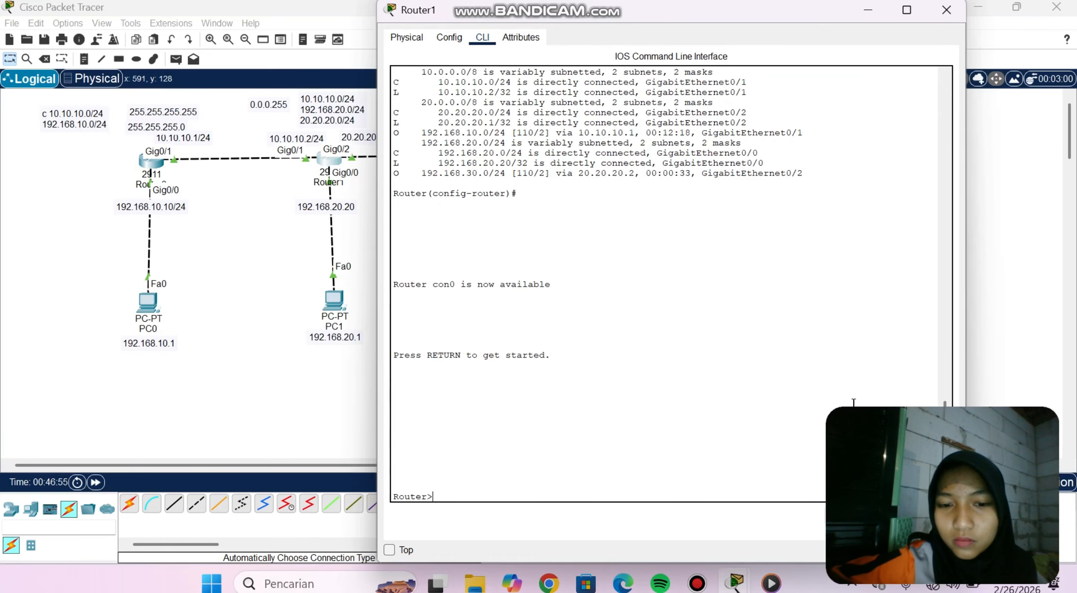
type("en")
key("Return")
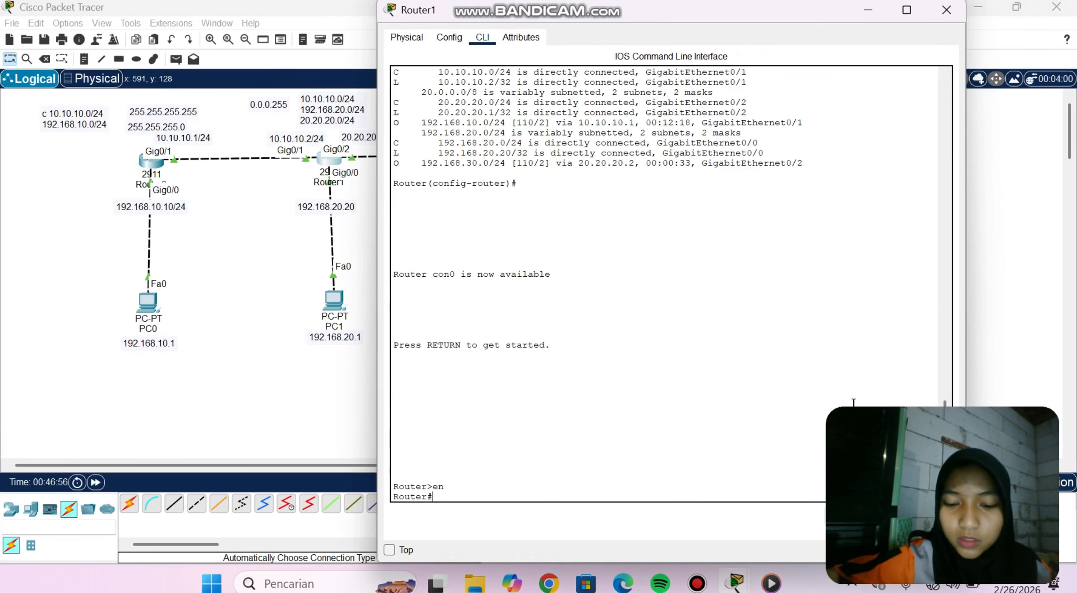
Display Router1's IP routing table with sh ip route and return to the prompt.
type("sh")
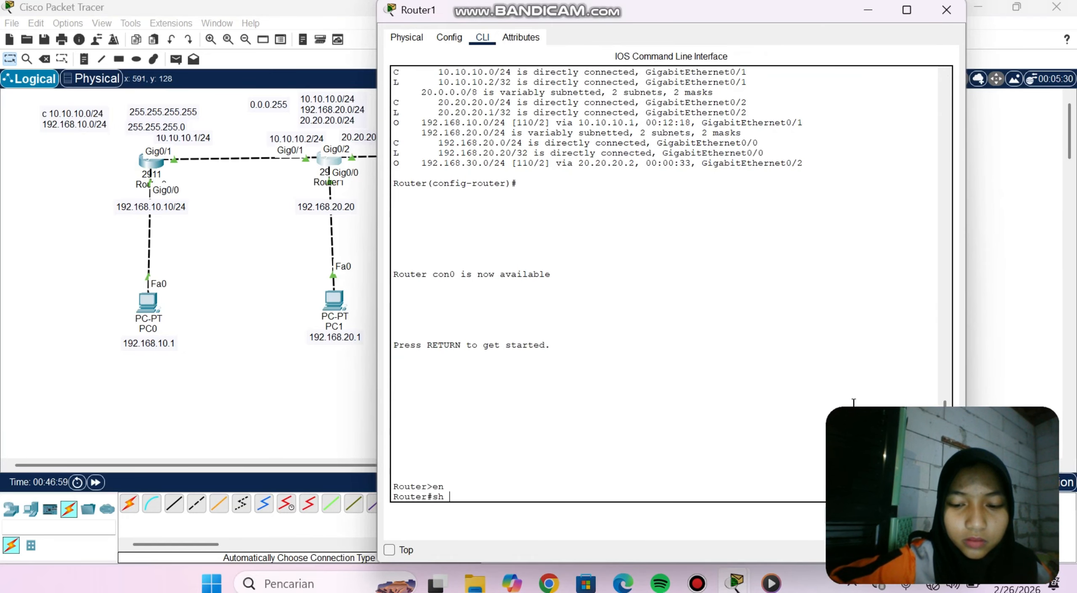
type(" ip route")
key("Return")
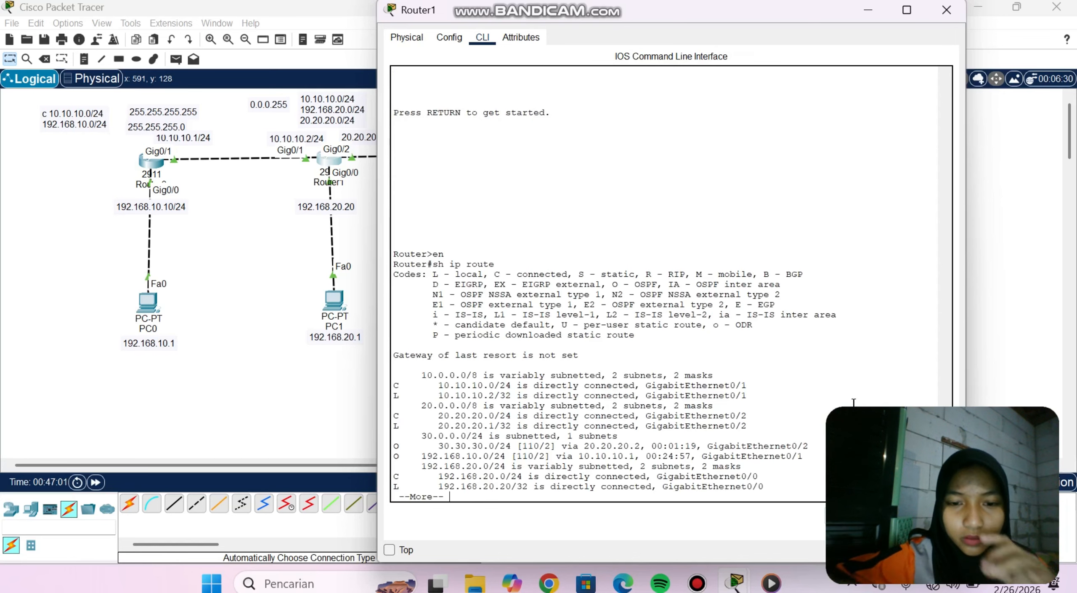
key("Return")
key("Return")
key("Return")
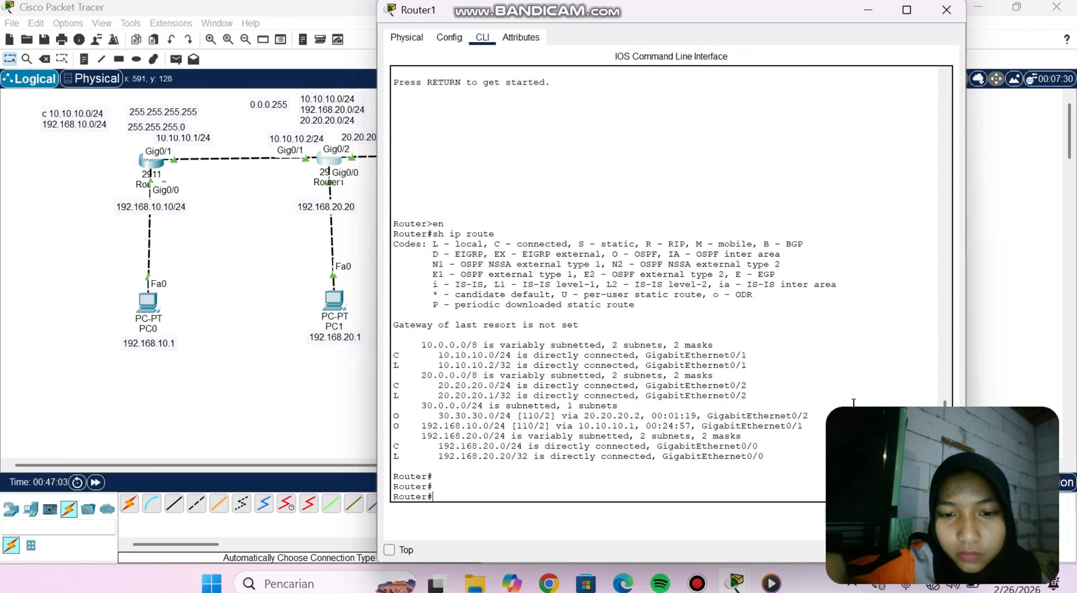
Display Router1's full routing table again and examine the OSPF routes for 192.168.40.0 and 192.168.50.0.
key("Up")
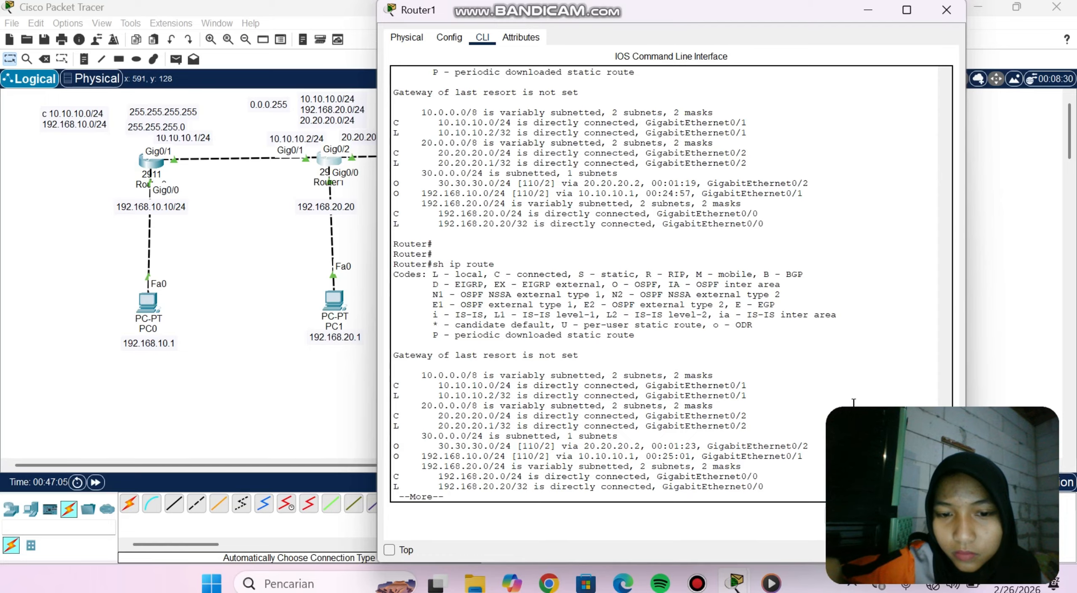
key("space")
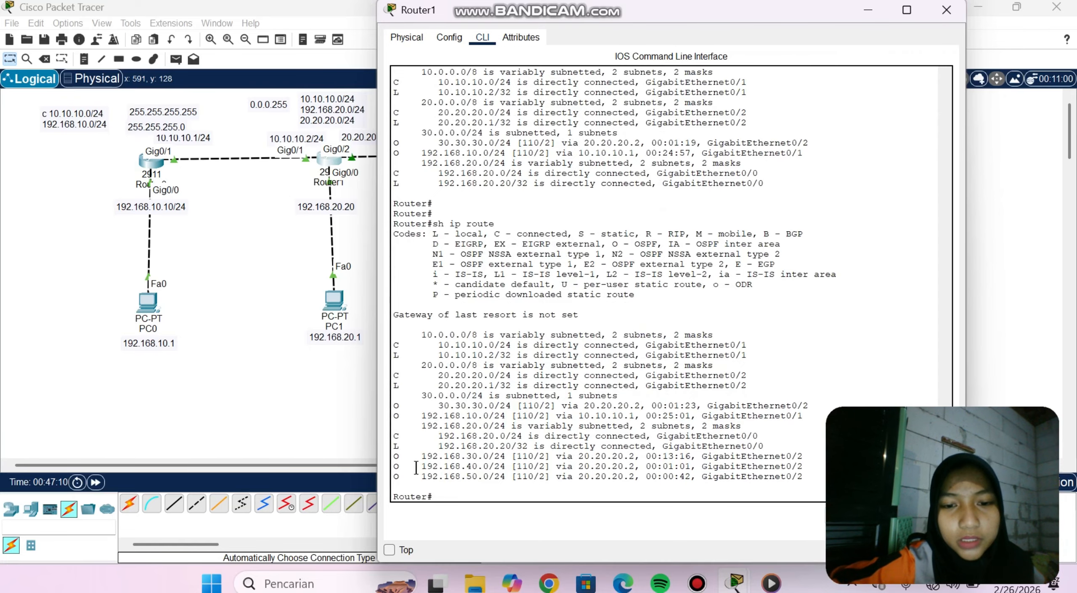
left_click_drag(418, 466, 531, 480)
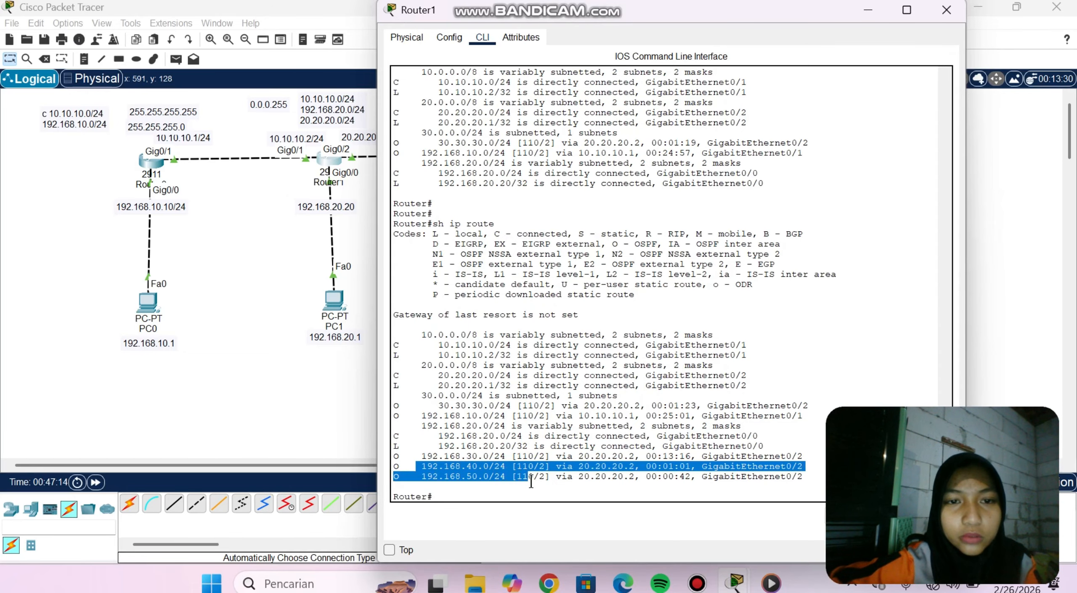
left_click_drag(551, 17, 502, 47)
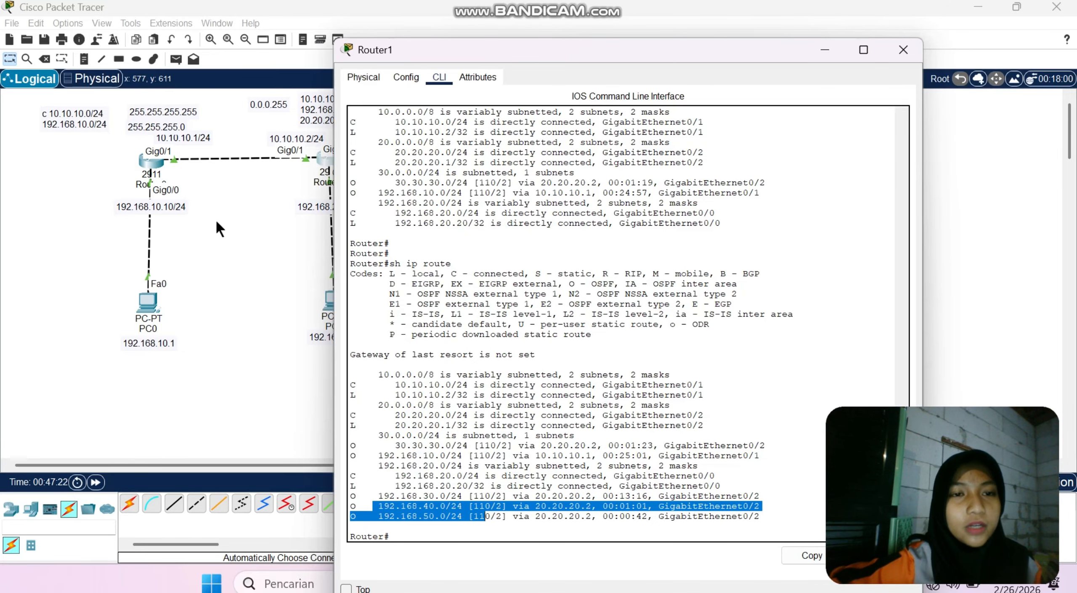
Put Router1's window away, open Router0's command line and enter privileged EXEC mode.
left_click_drag(240, 237, 144, 160)
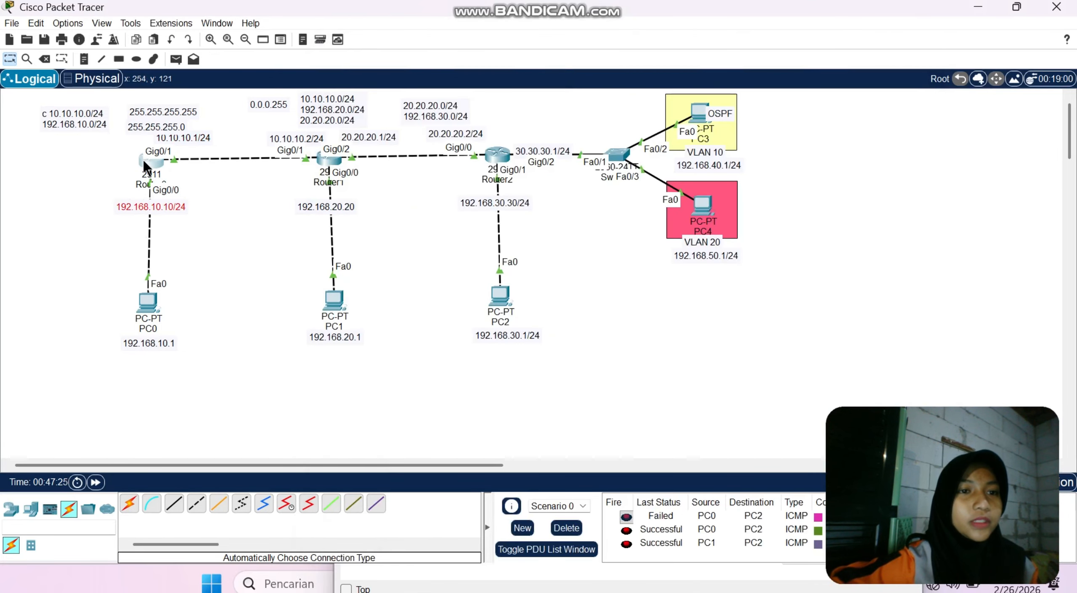
left_click(158, 165)
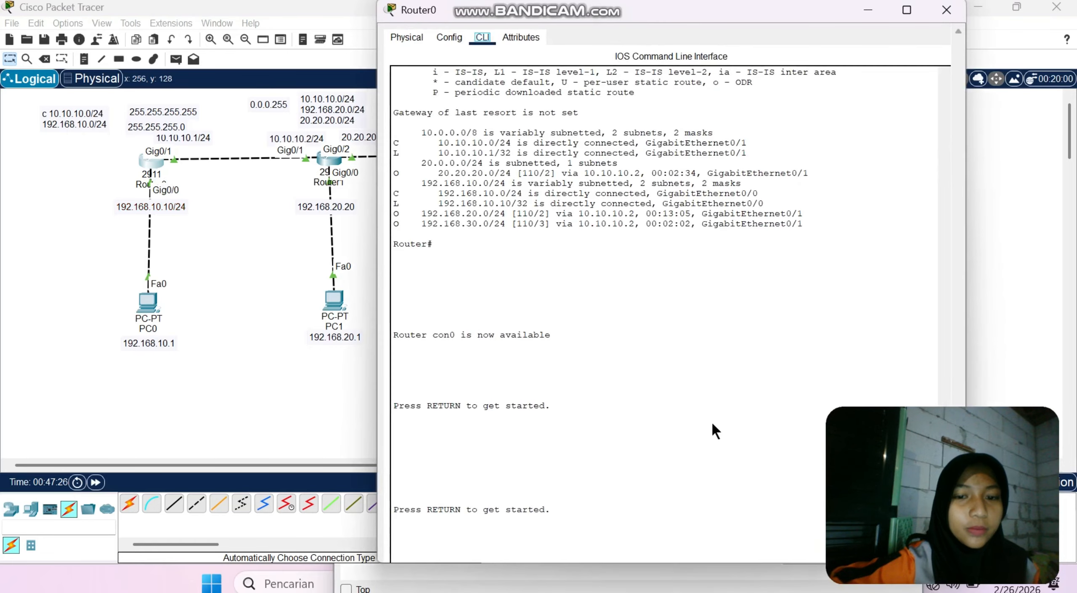
key("Return")
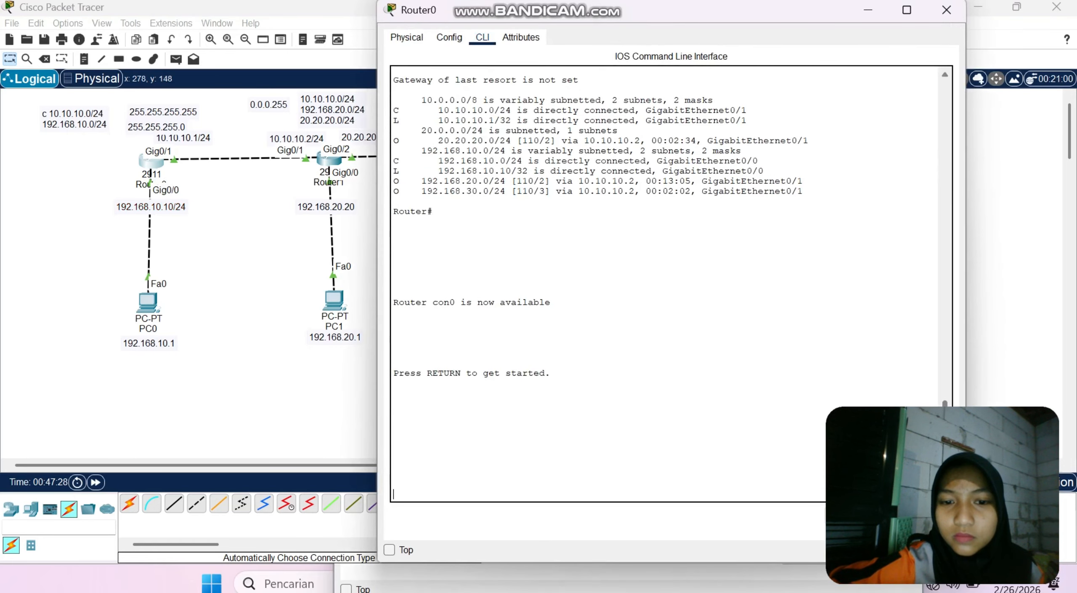
type("en")
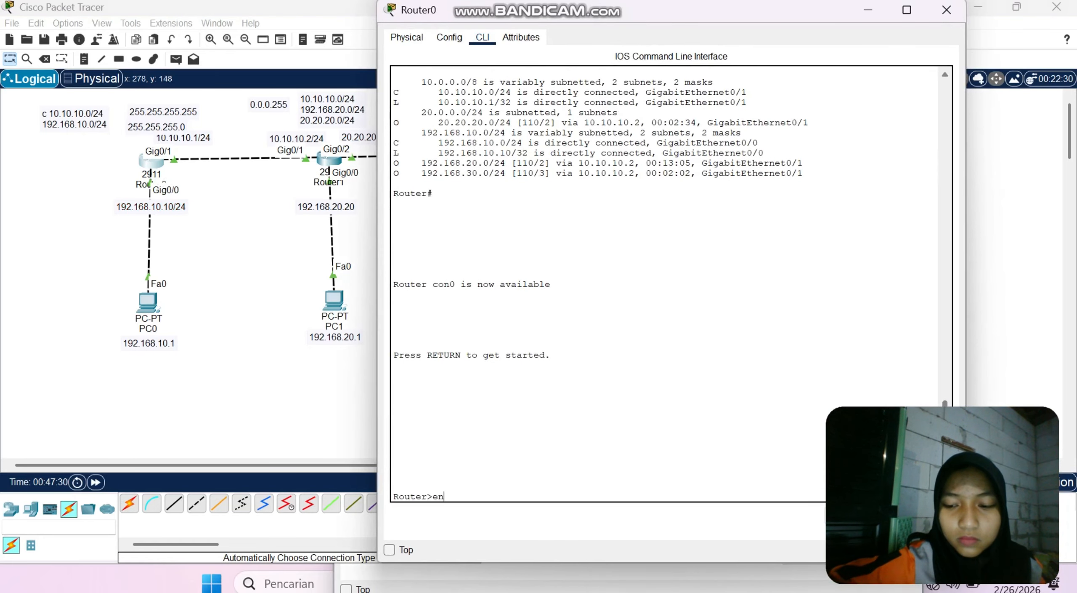
key("Return")
Display Router0's full routing table with sh ip route and examine the OSPF routes for 192.168.40.0 and 192.168.50.0.
type("sh ip")
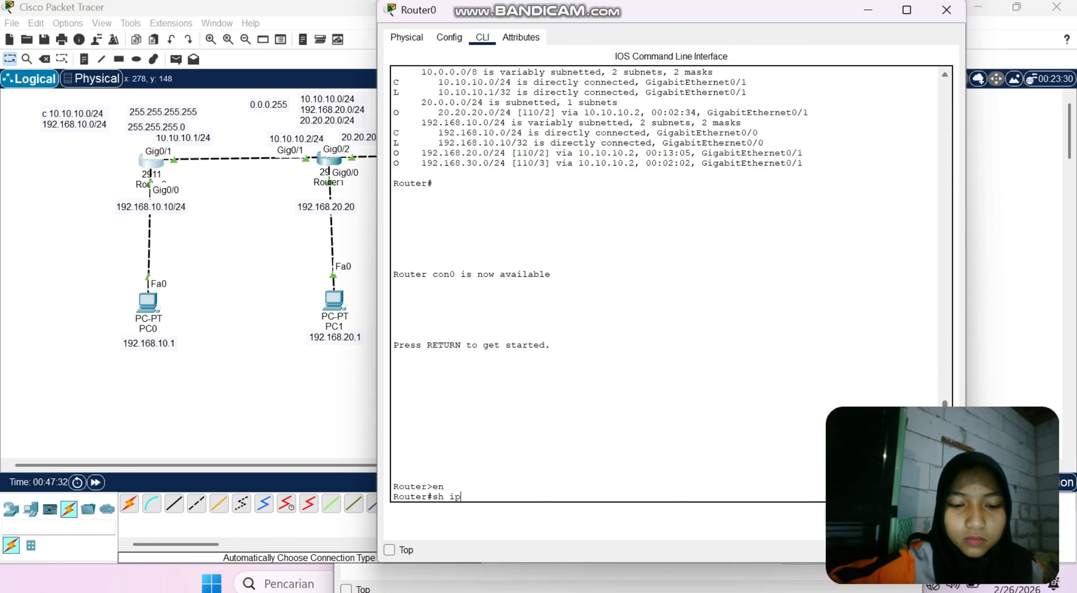
type(" route")
key("Return")
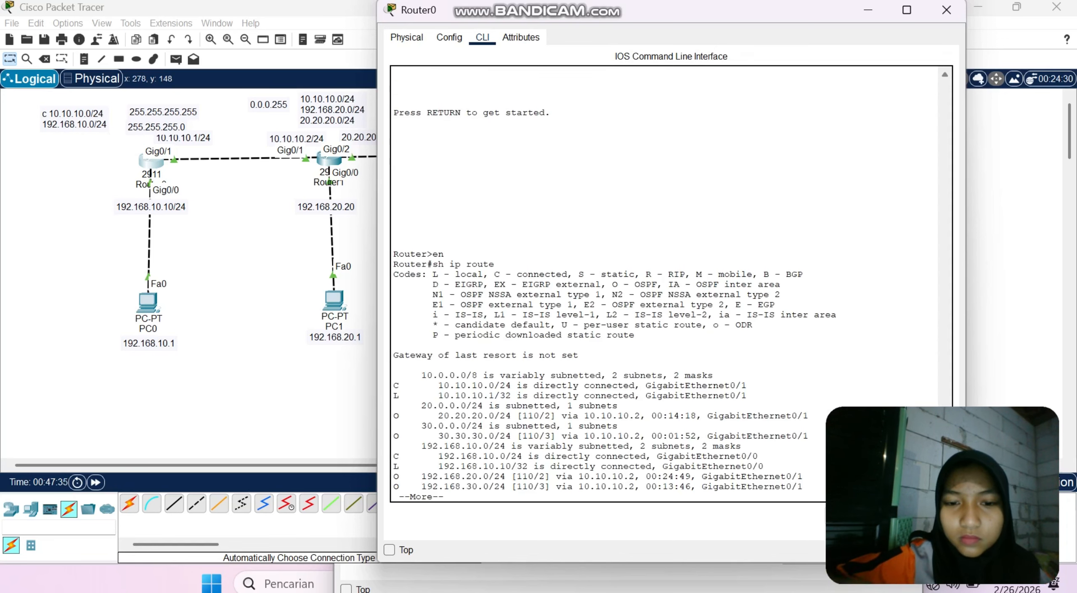
key("space")
key("Return")
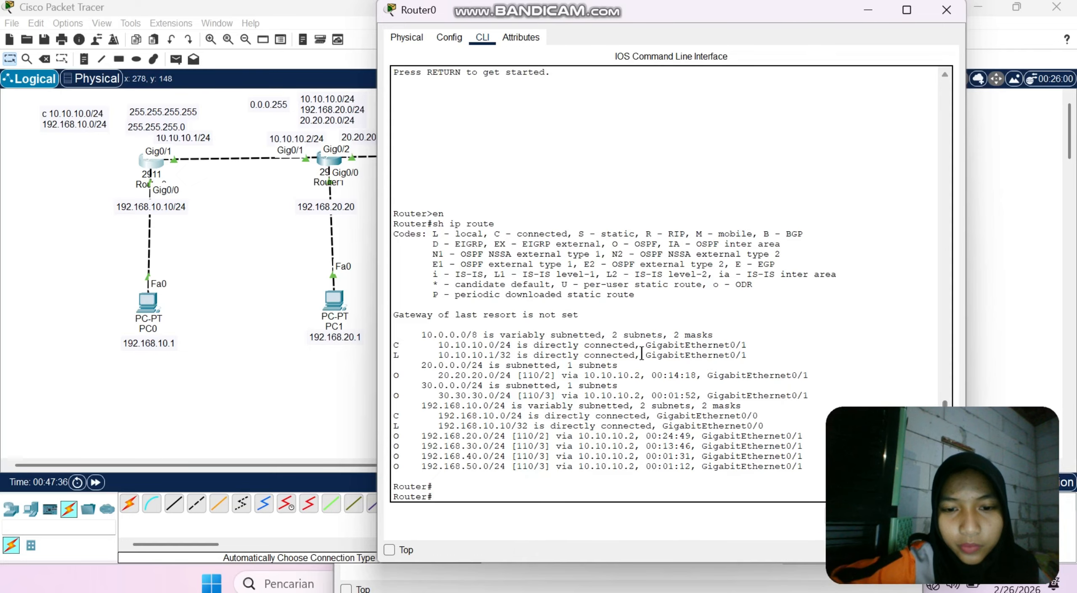
left_click_drag(417, 452, 564, 468)
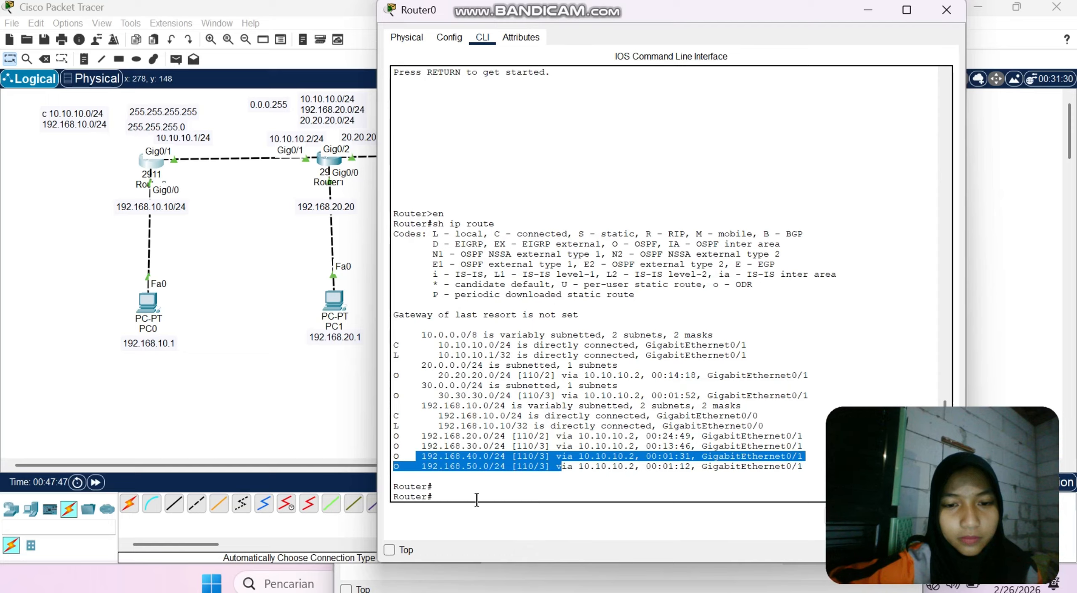
Put Router0's window away, delete the scenario's existing PDUs and send a simple PDU from PC3 to PC2.
left_click_drag(476, 499, 313, 463)
left_click(295, 394)
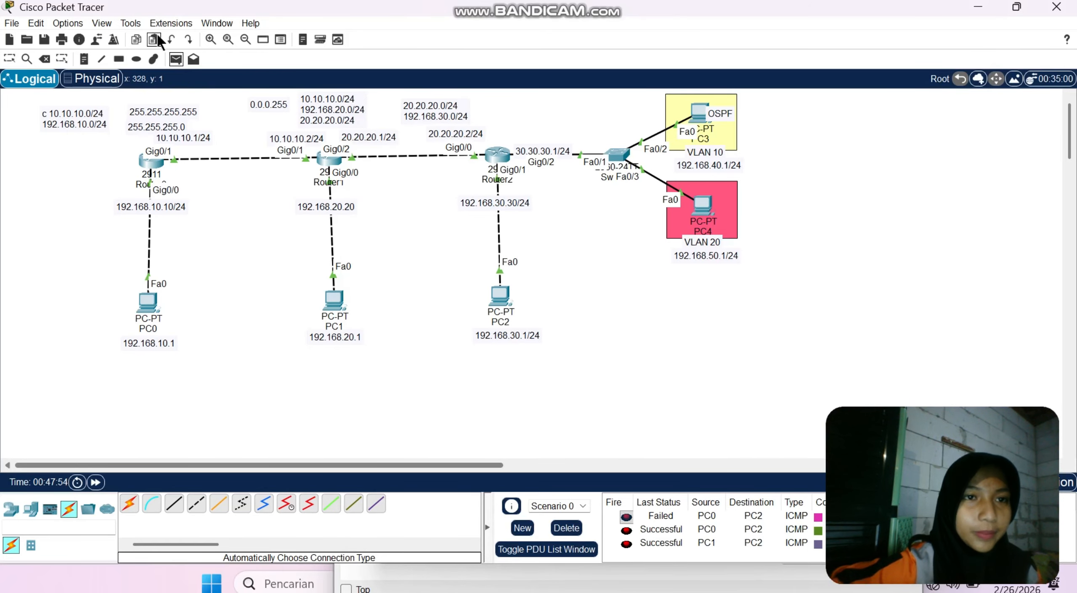
left_click(177, 59)
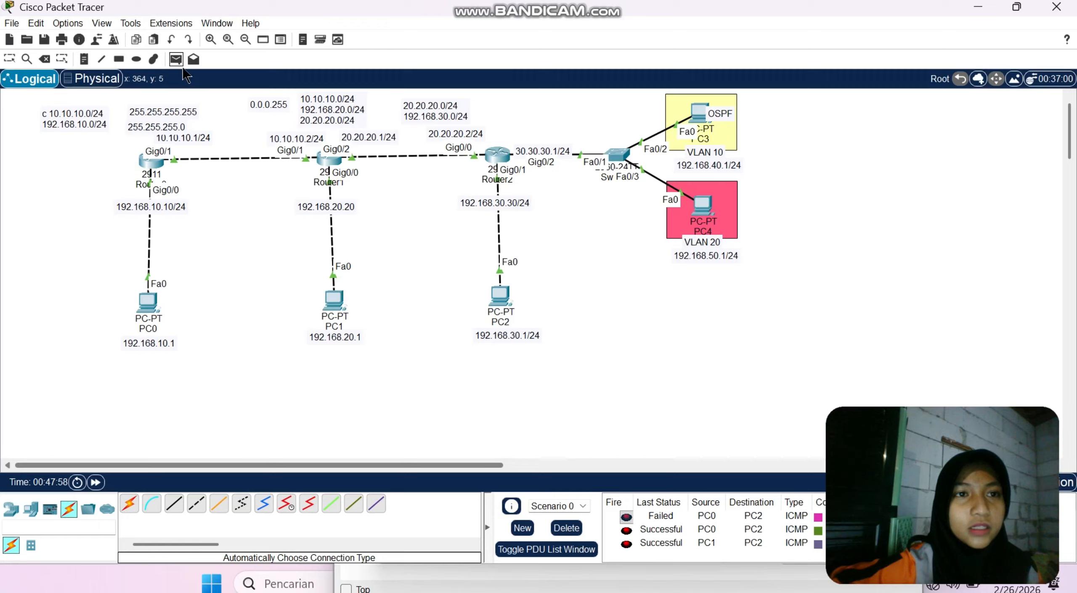
left_click(562, 529)
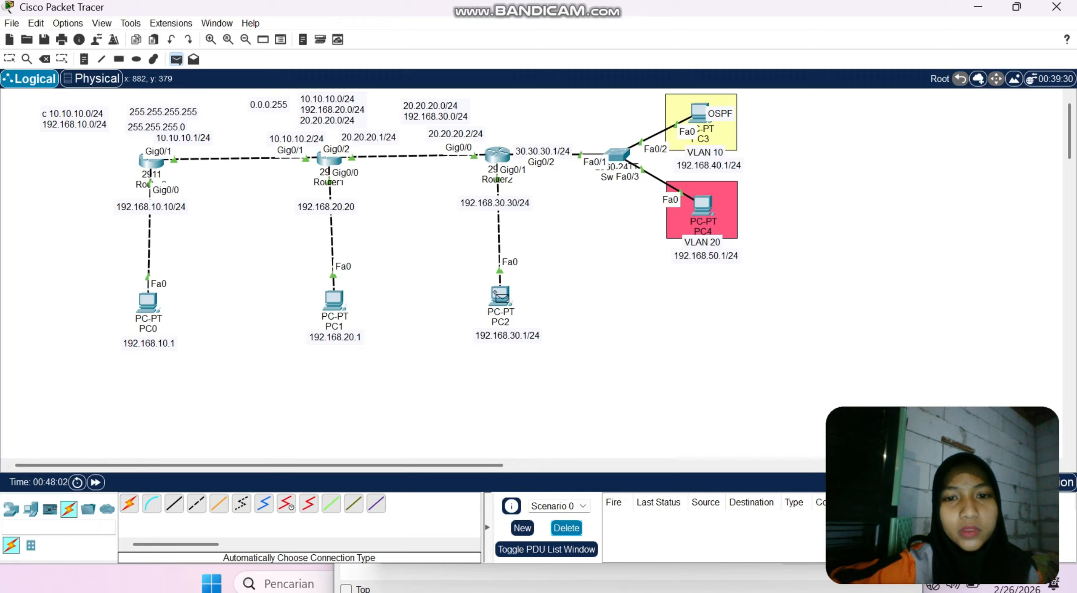
left_click(694, 110)
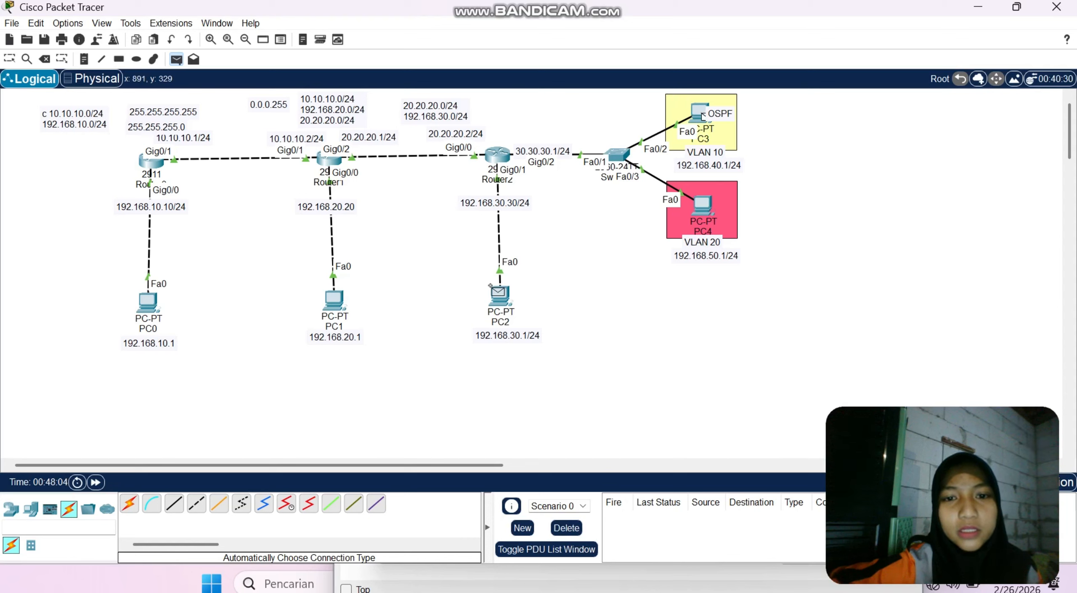
left_click(492, 293)
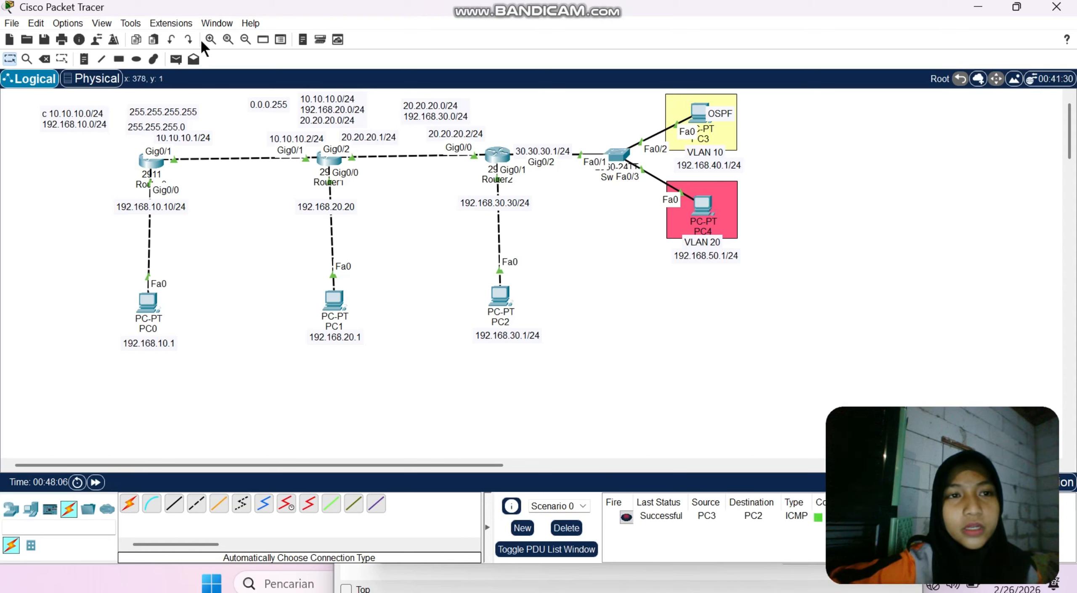
Test connectivity with simple PDUs from PC4 to PC1 and from PC3 to PC0.
left_click(176, 59)
left_click(701, 208)
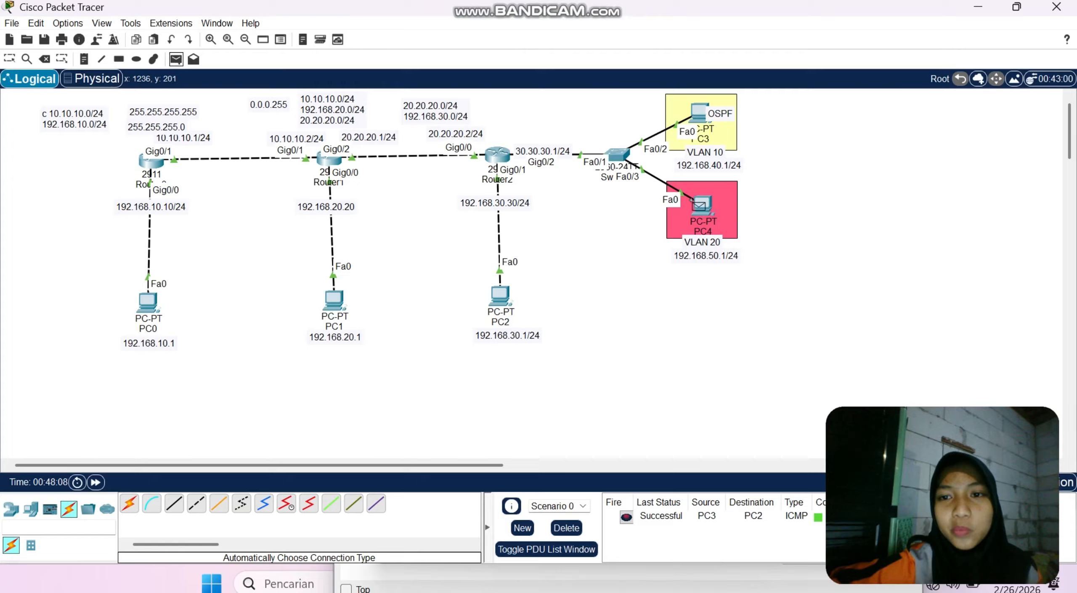
left_click(334, 296)
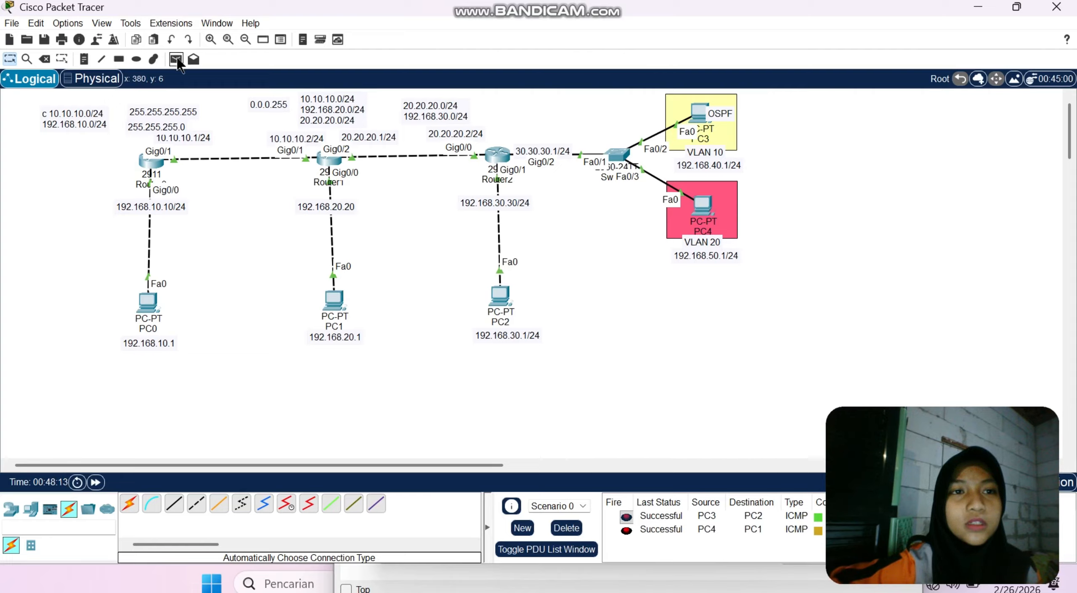
left_click(176, 59)
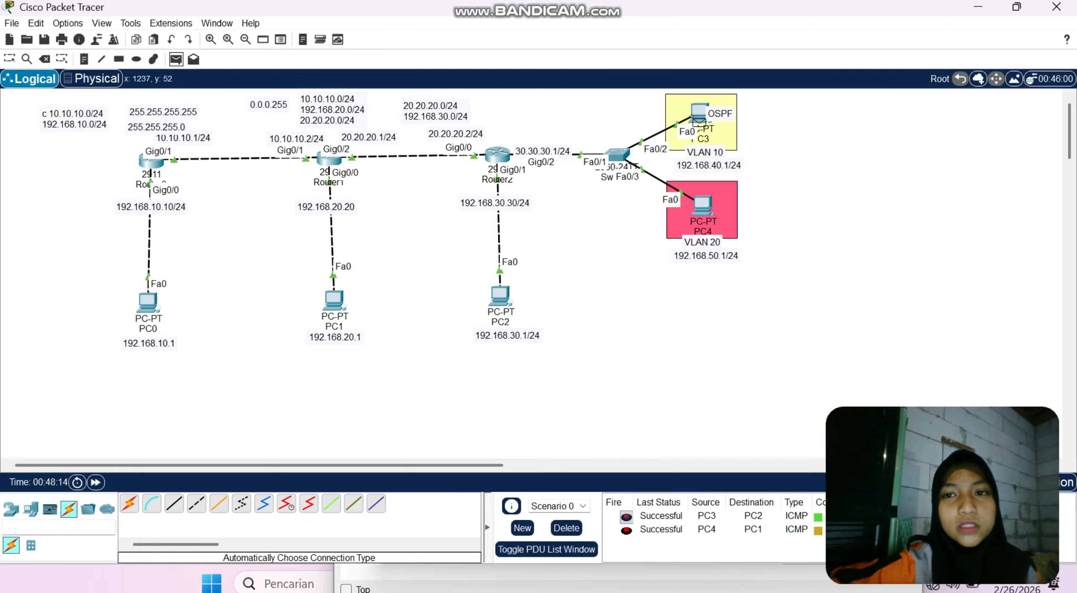
left_click(695, 117)
left_click(148, 302)
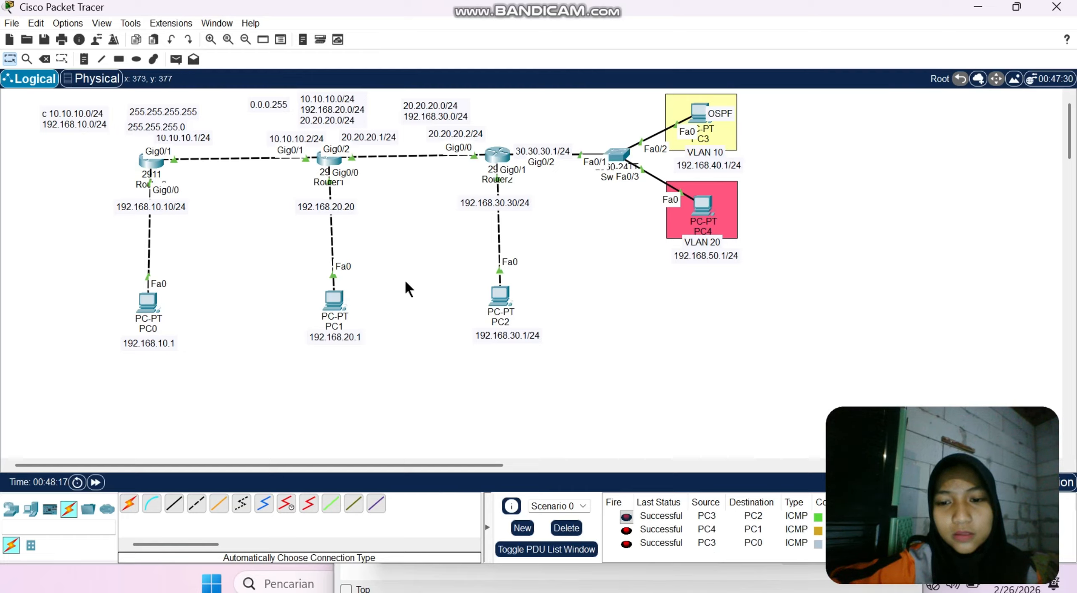
Send a simple PDU from PC4 to PC2 to test connectivity from VLAN 20.
left_click(175, 59)
left_click(711, 207)
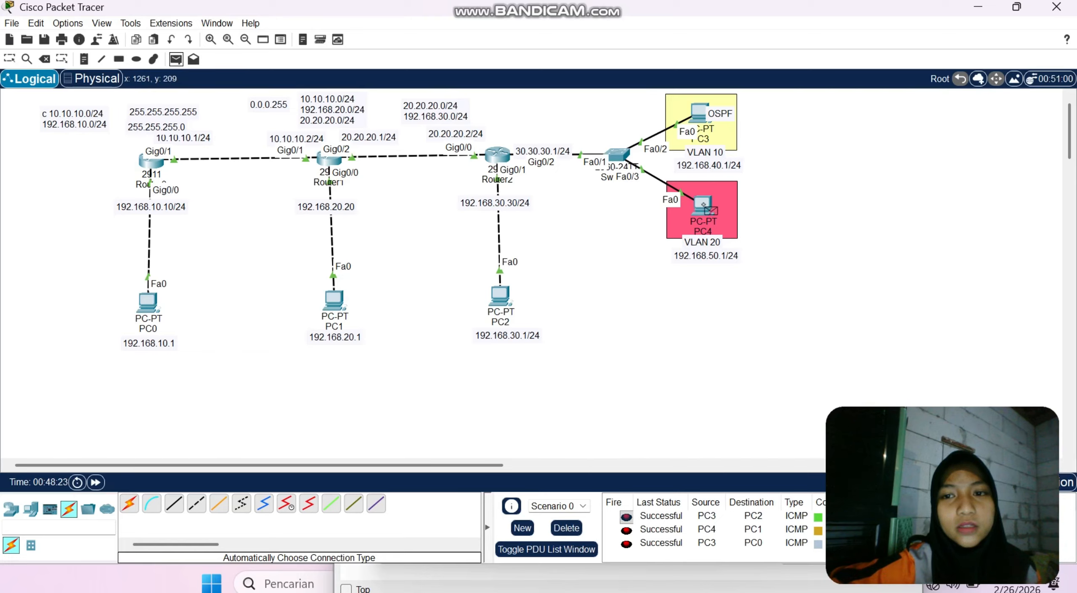
left_click(499, 296)
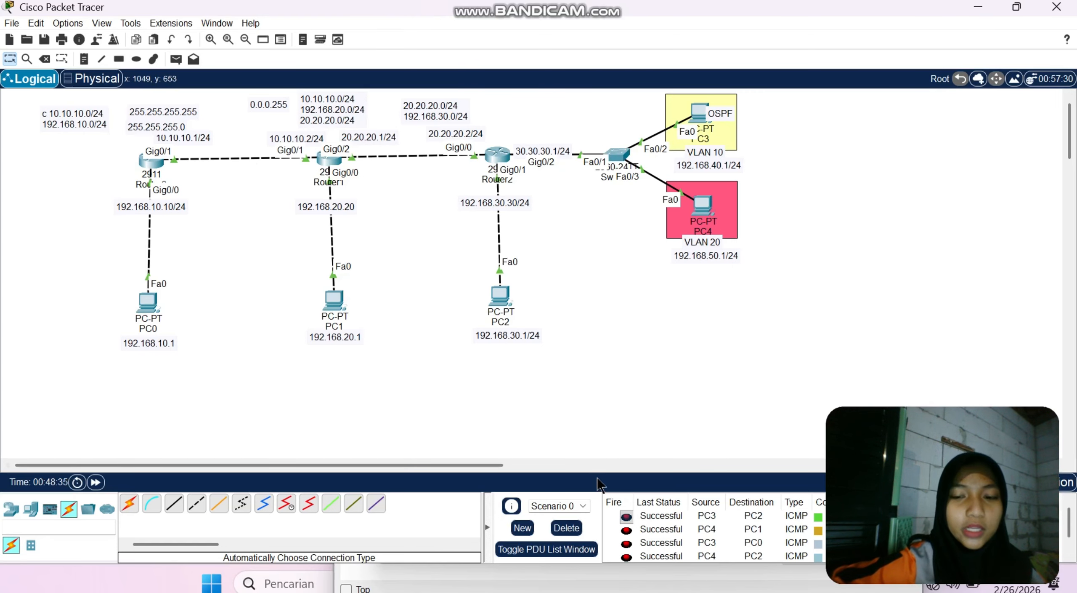
Minimize the OSPF topology window and close the open Router0 and Router1 windows.
left_click(971, 7)
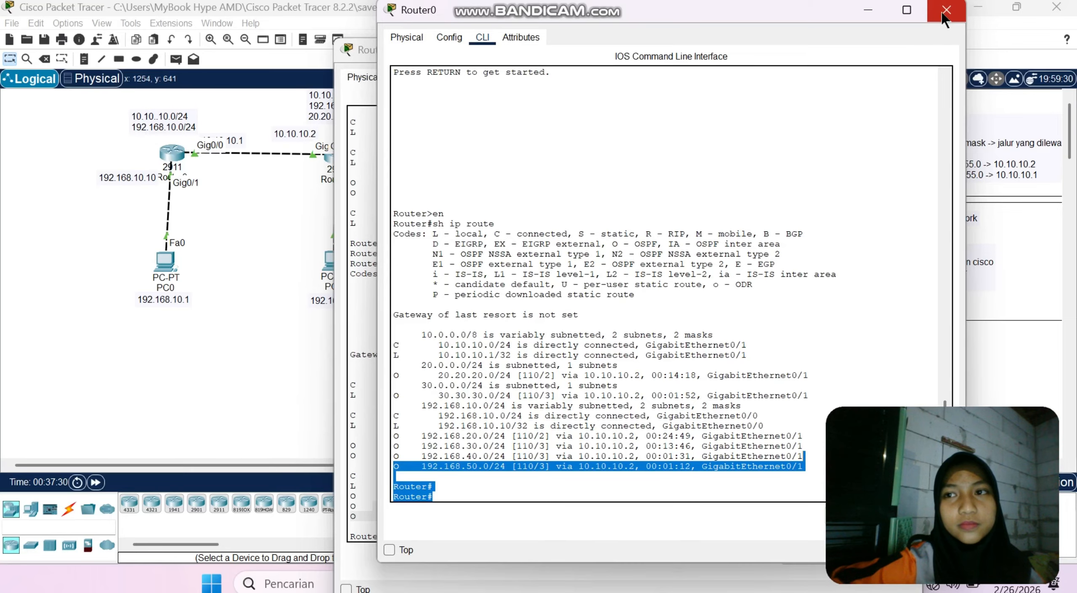
left_click(947, 9)
left_click(904, 50)
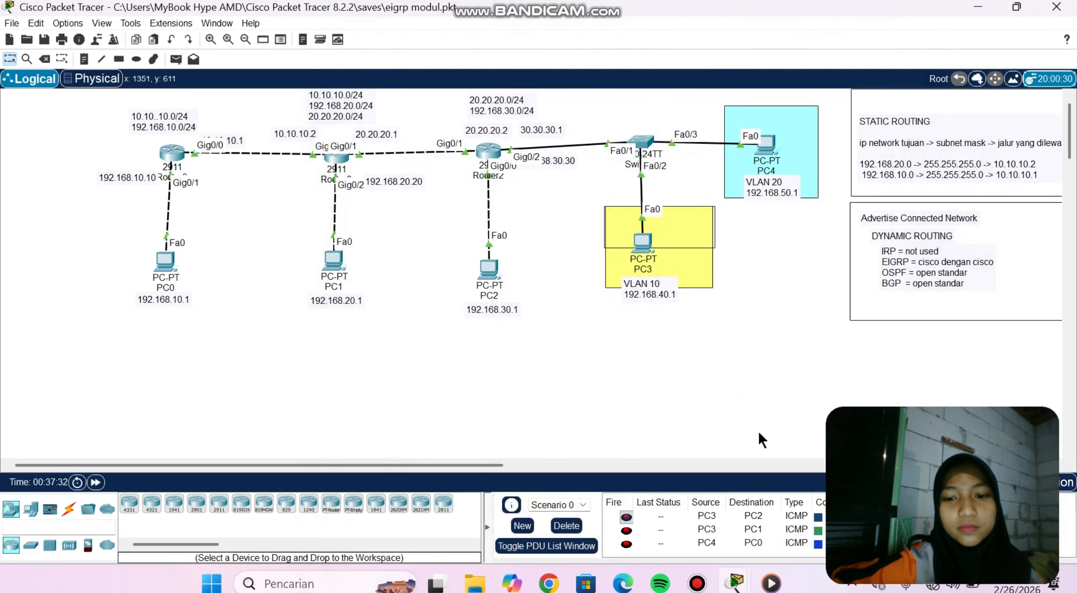
left_click(697, 584)
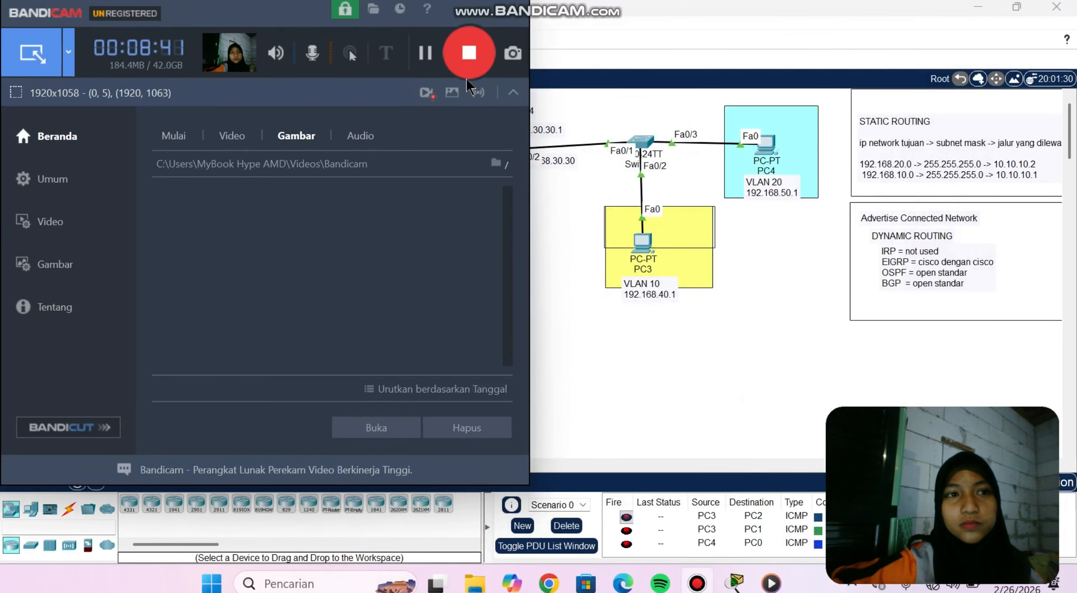
left_click(463, 51)
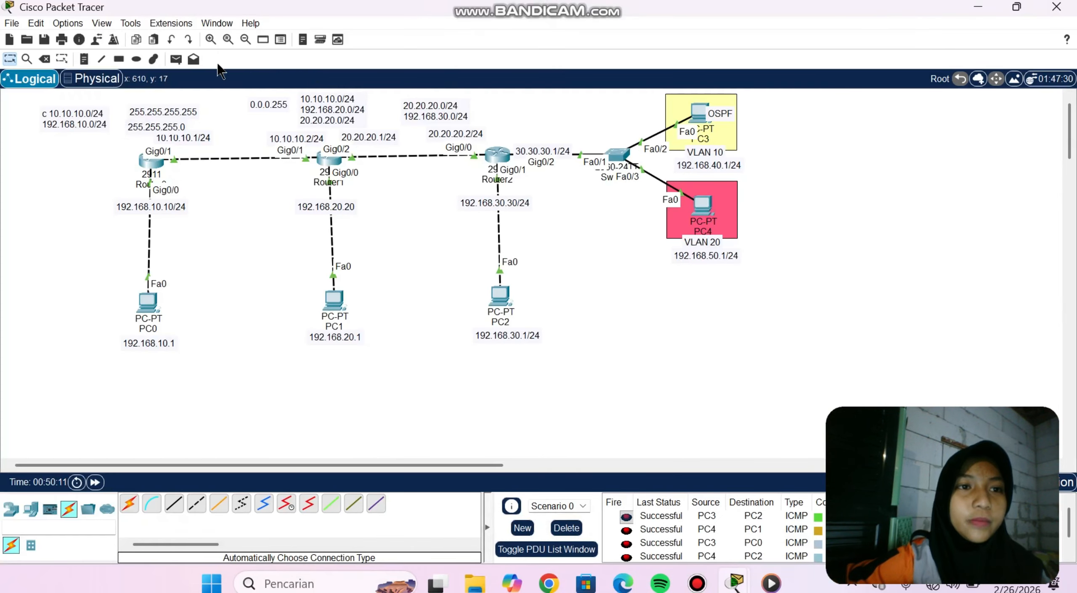
Add the note OSPF MULTI AREA to the workspace and position it in the empty space below PC4's address label.
left_click(87, 60)
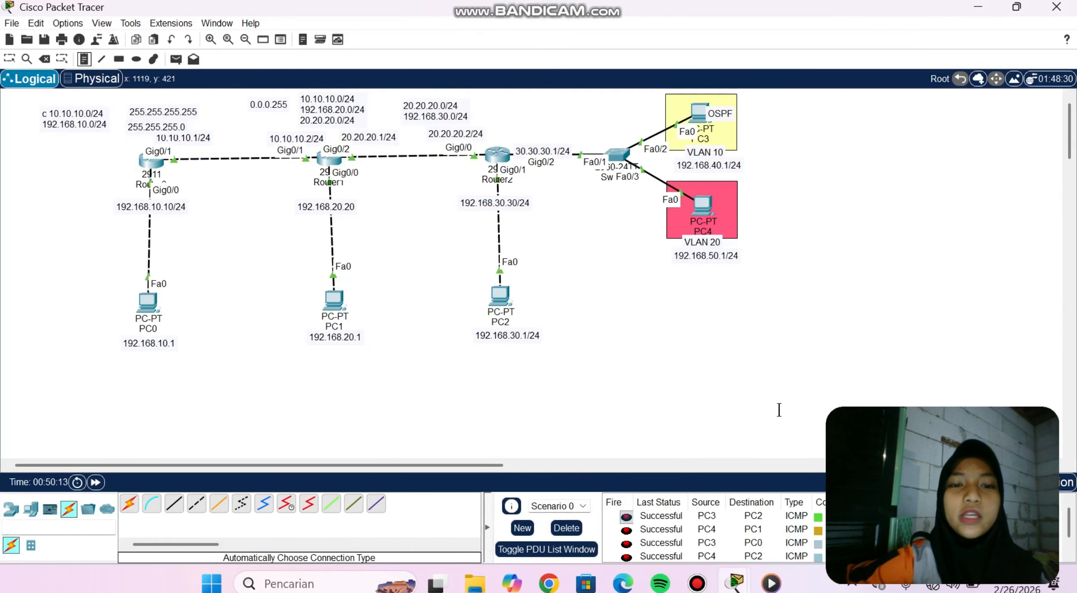
left_click(617, 327)
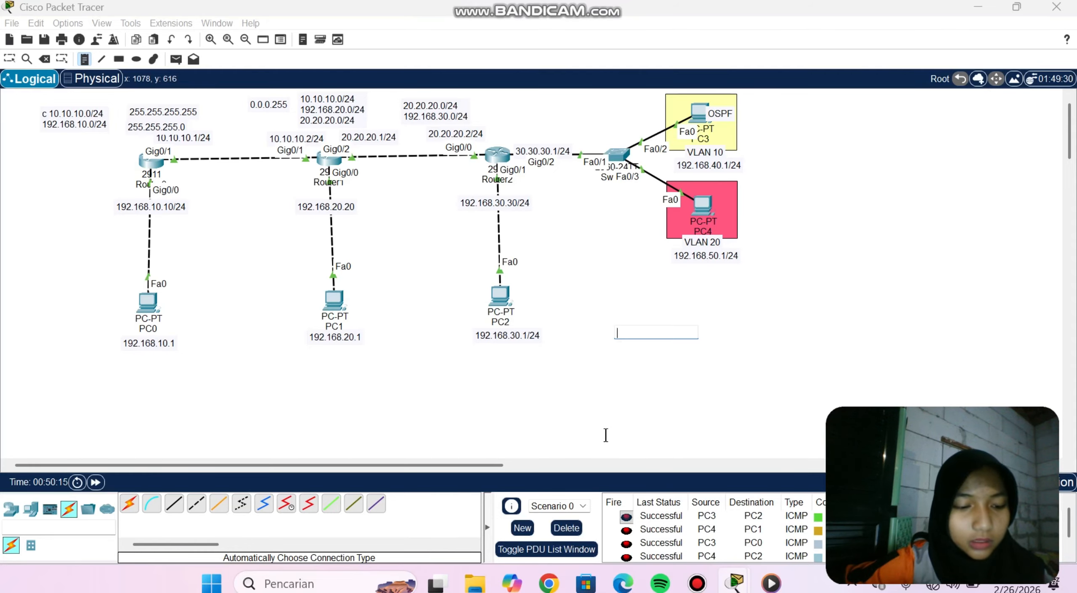
type("OSPF")
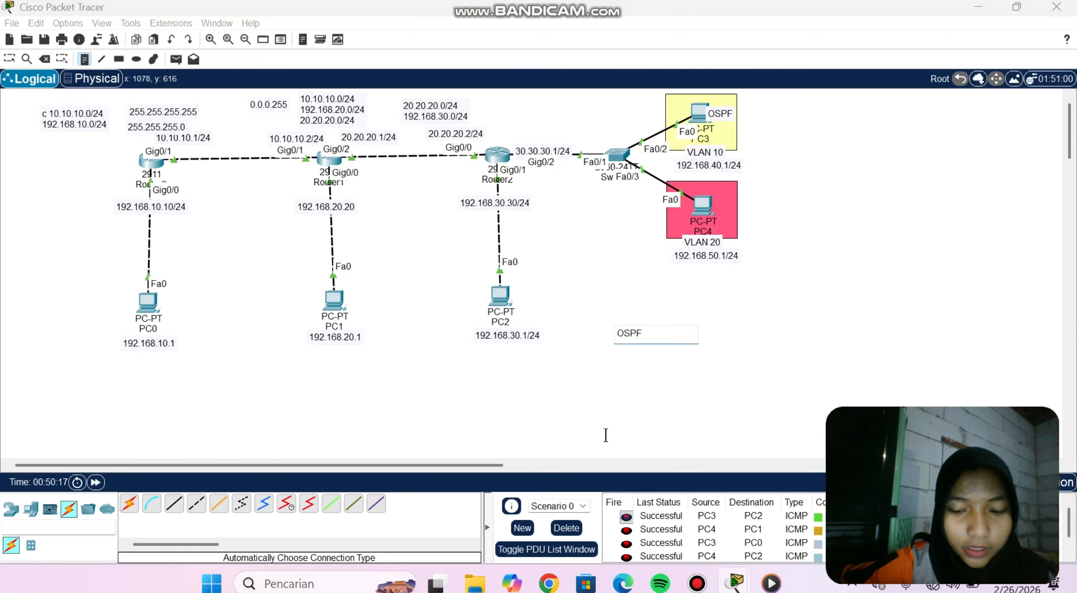
type(" MULTI ARE")
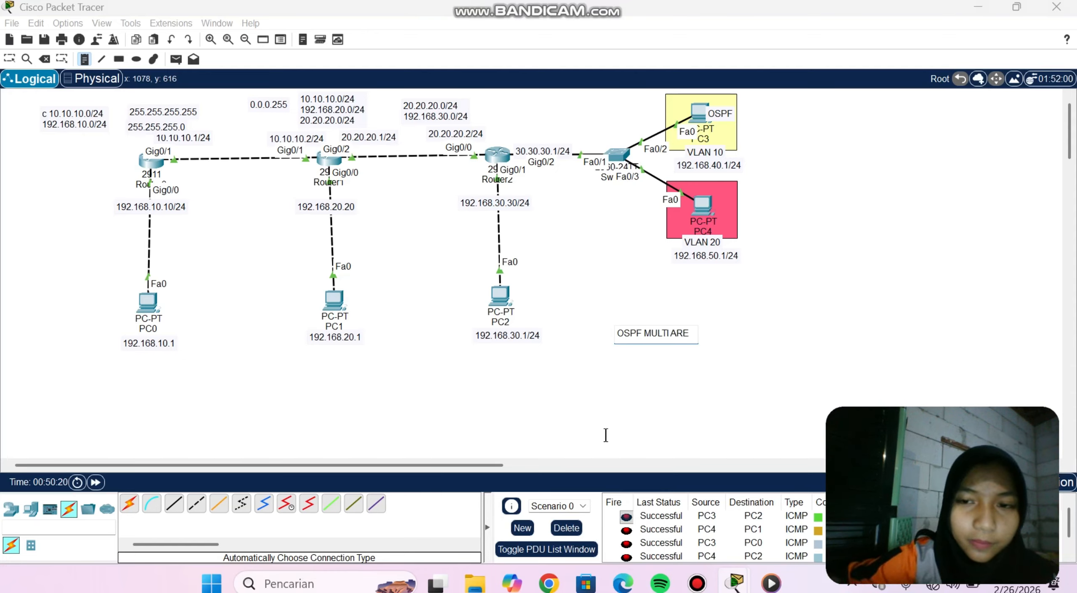
type("A")
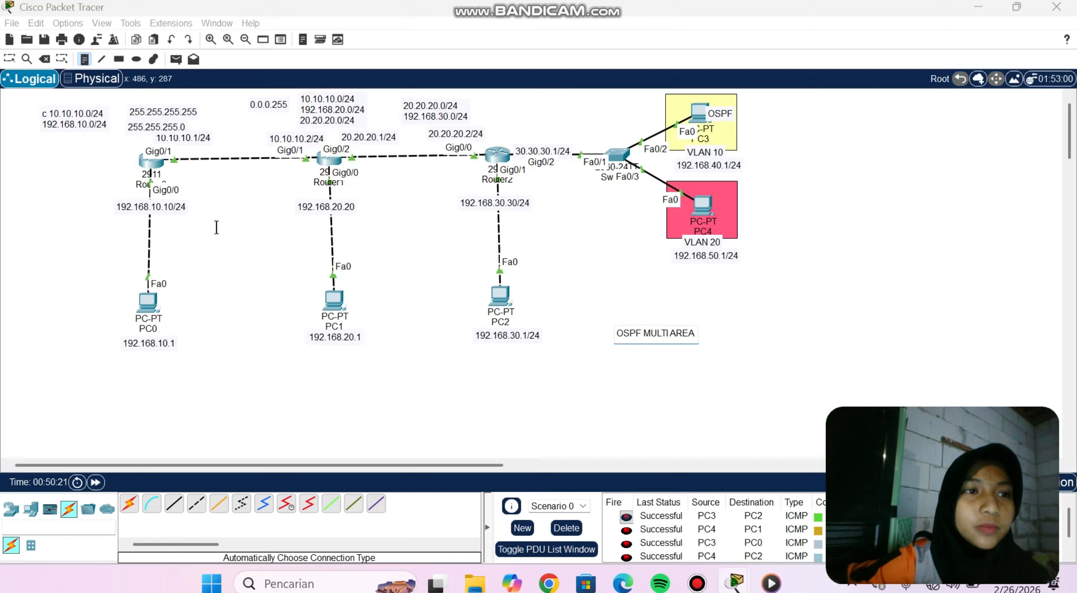
left_click(10, 59)
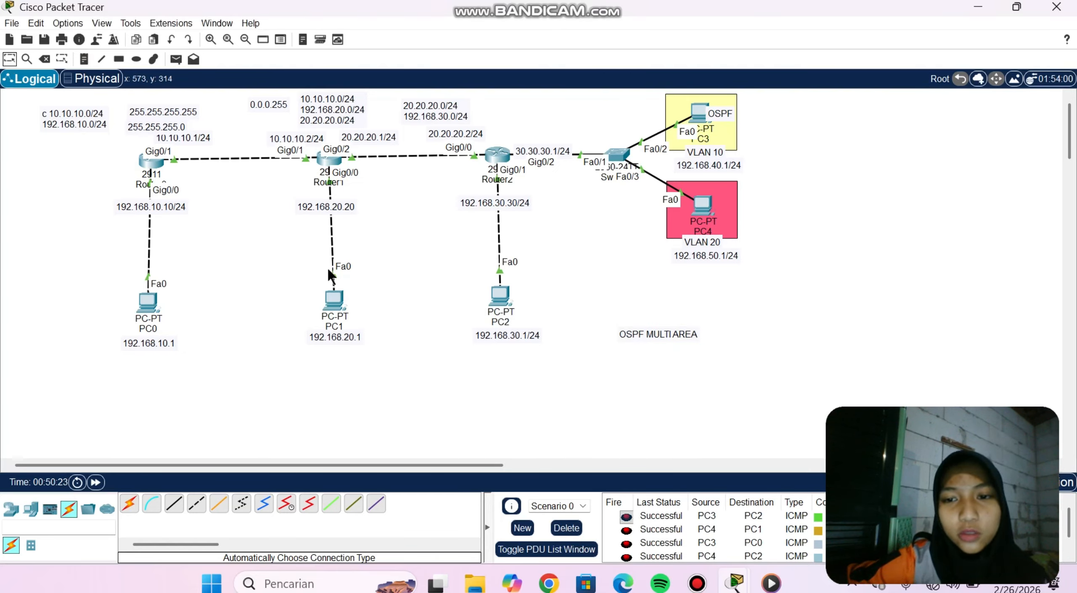
left_click_drag(657, 335, 707, 306)
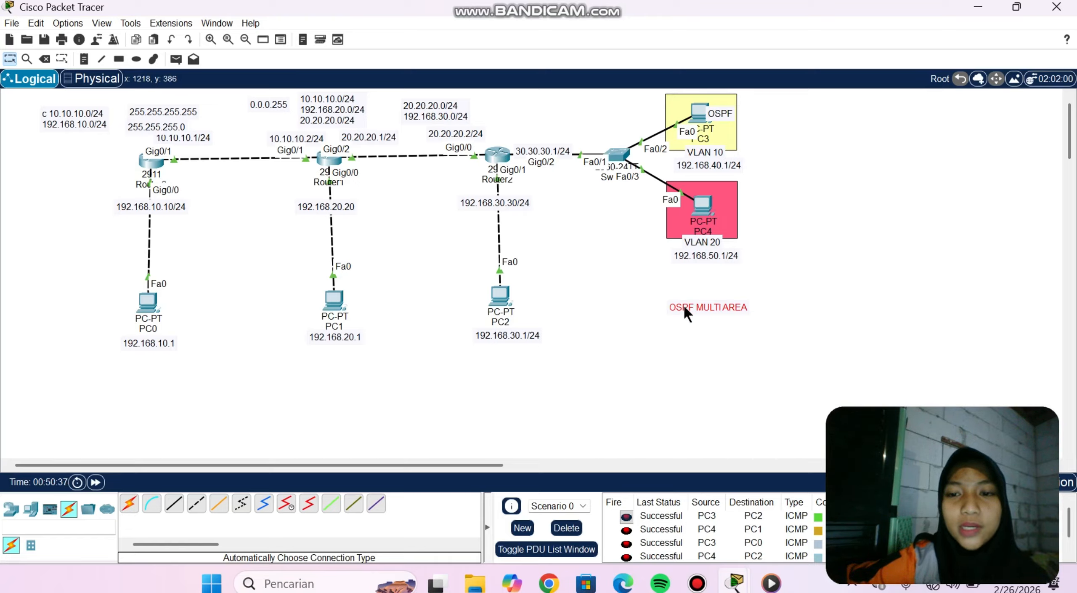
left_click_drag(694, 305, 670, 321)
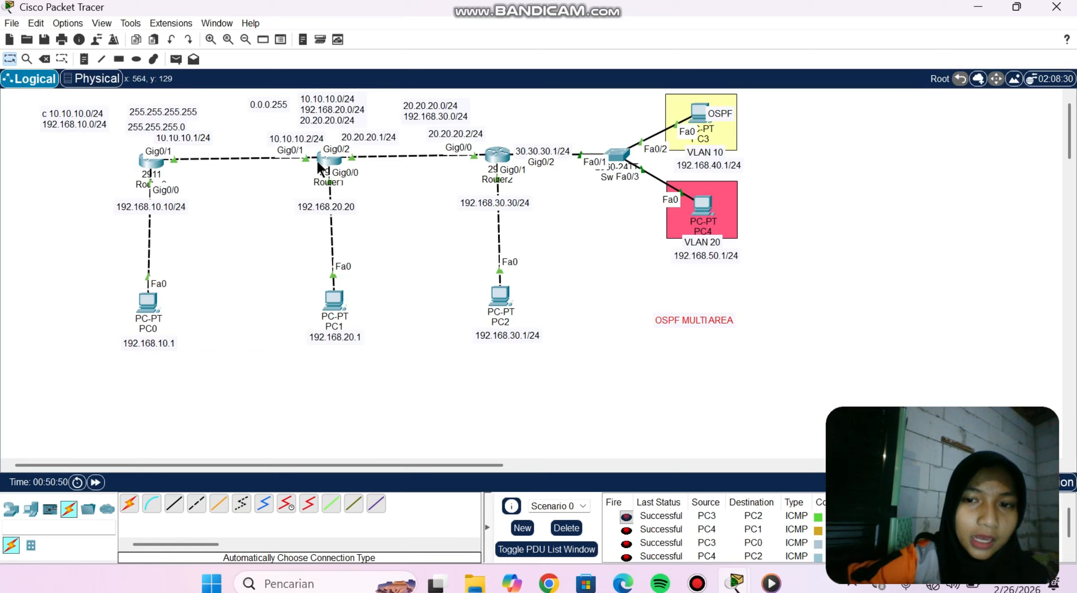
Draw a light purple (#aaaaff) filled rectangle covering Router0 and PC0 and extending across to Router1 and PC1.
mouse_move(319, 167)
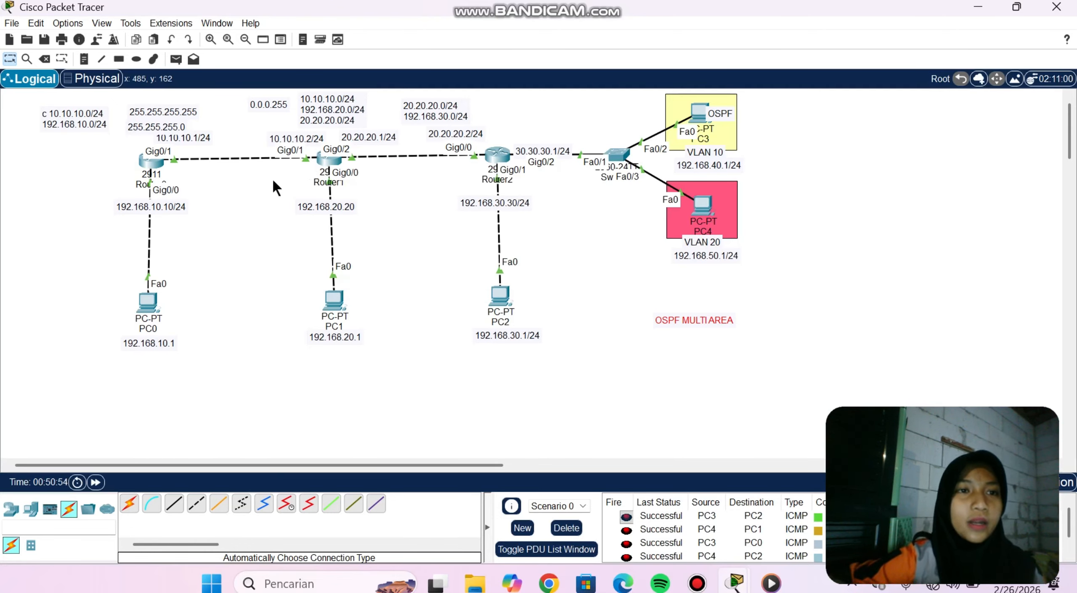
left_click(119, 61)
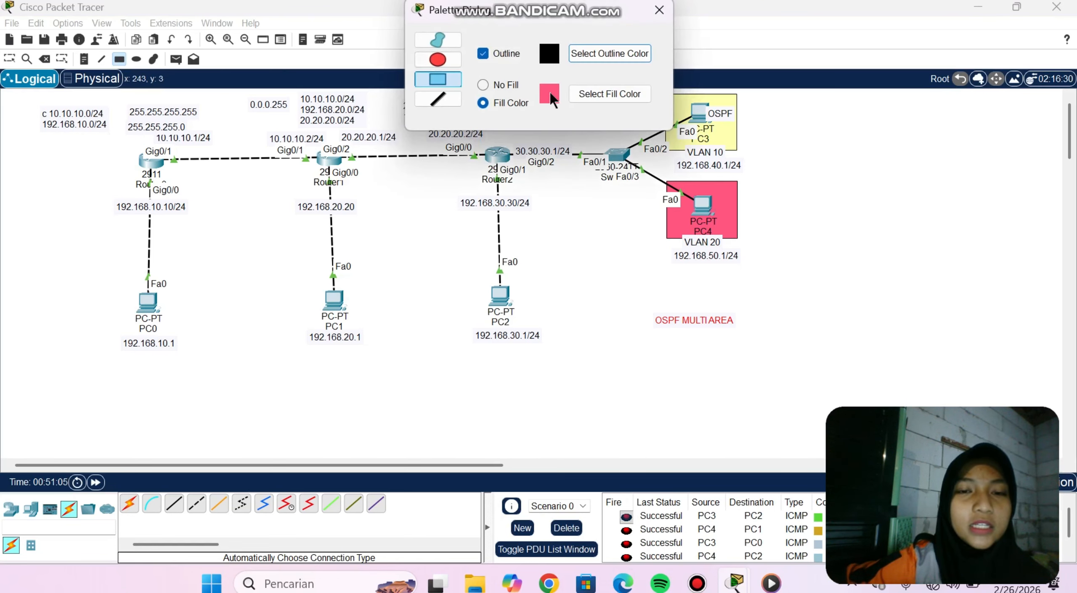
left_click(586, 89)
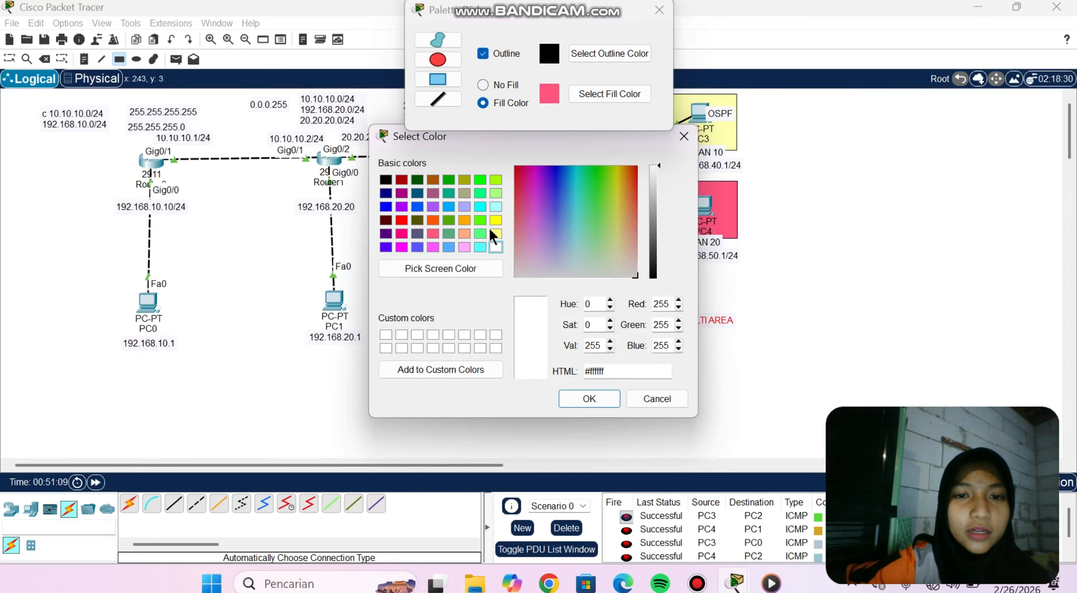
left_click(460, 204)
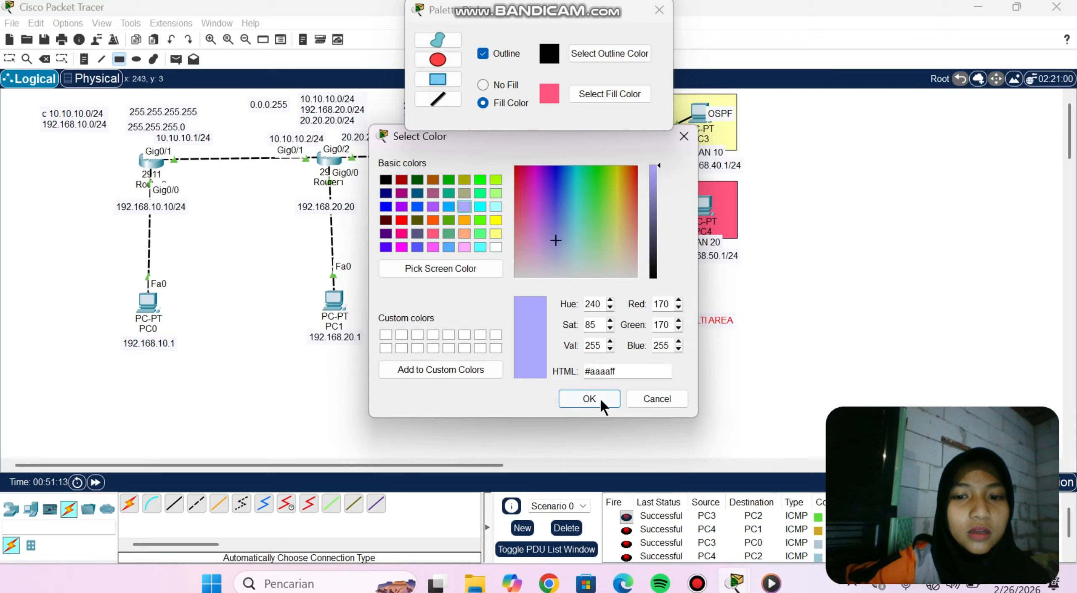
left_click(597, 395)
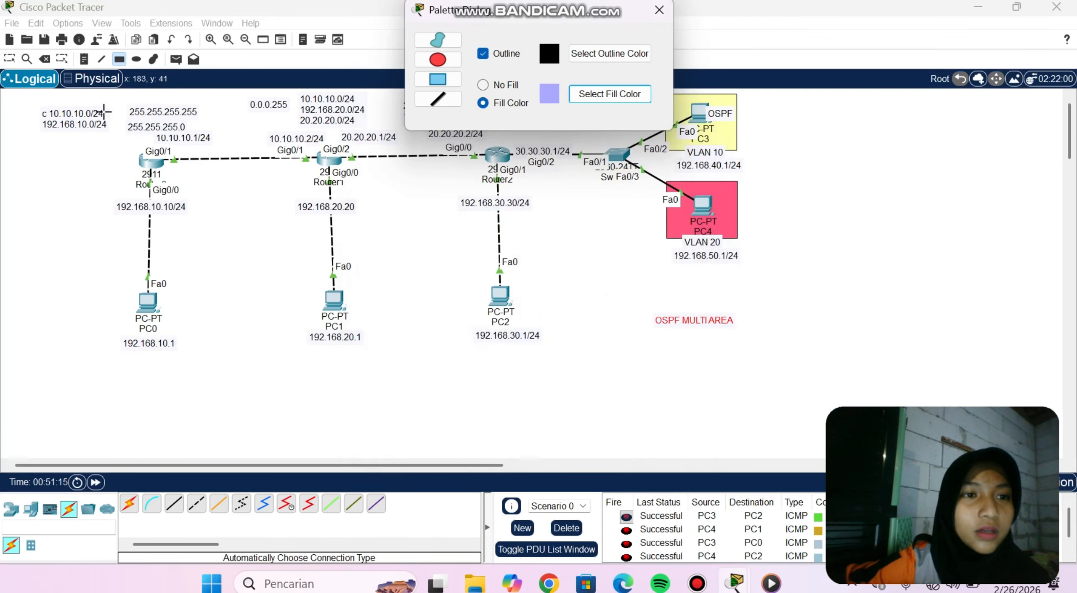
left_click_drag(105, 119, 333, 368)
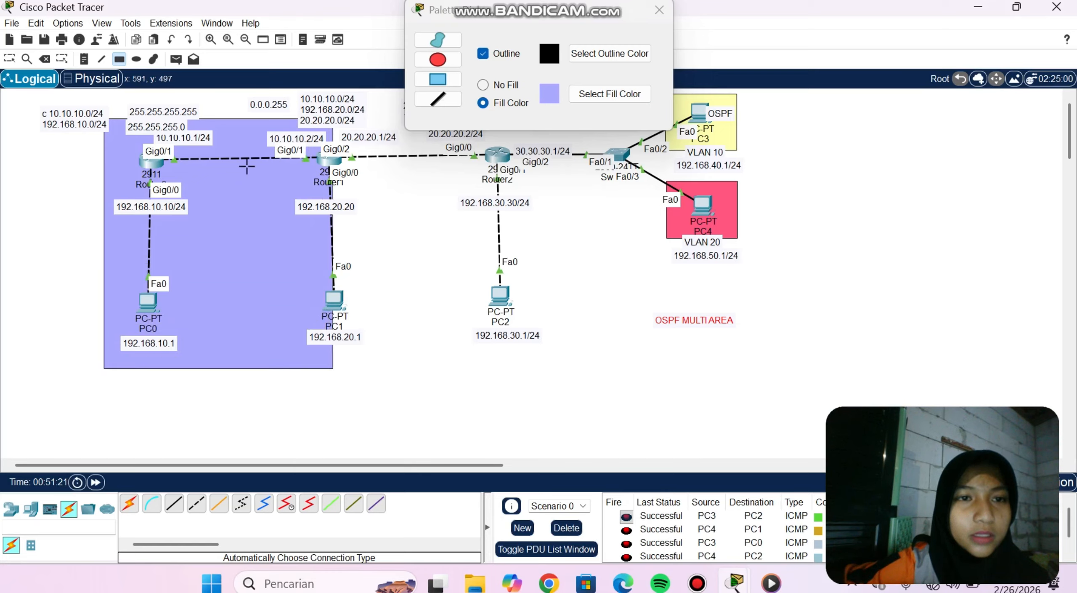
Draw a light green (#aaff7f) filled rectangle from Router1 across Router2 and PC2 to the switch, and close the drawing palette.
left_click(588, 90)
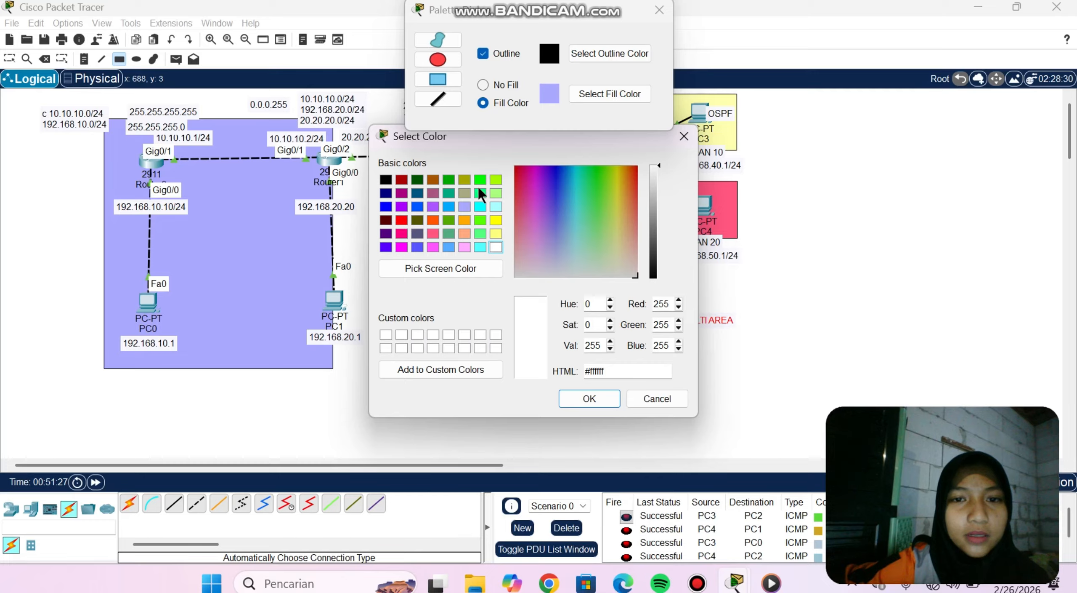
left_click(491, 191)
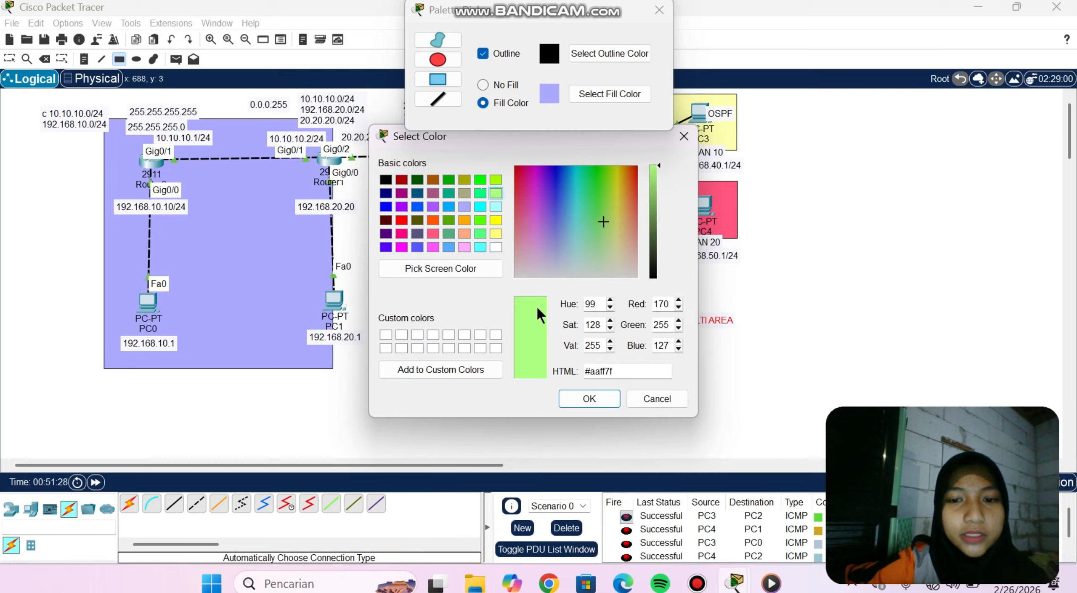
left_click(567, 398)
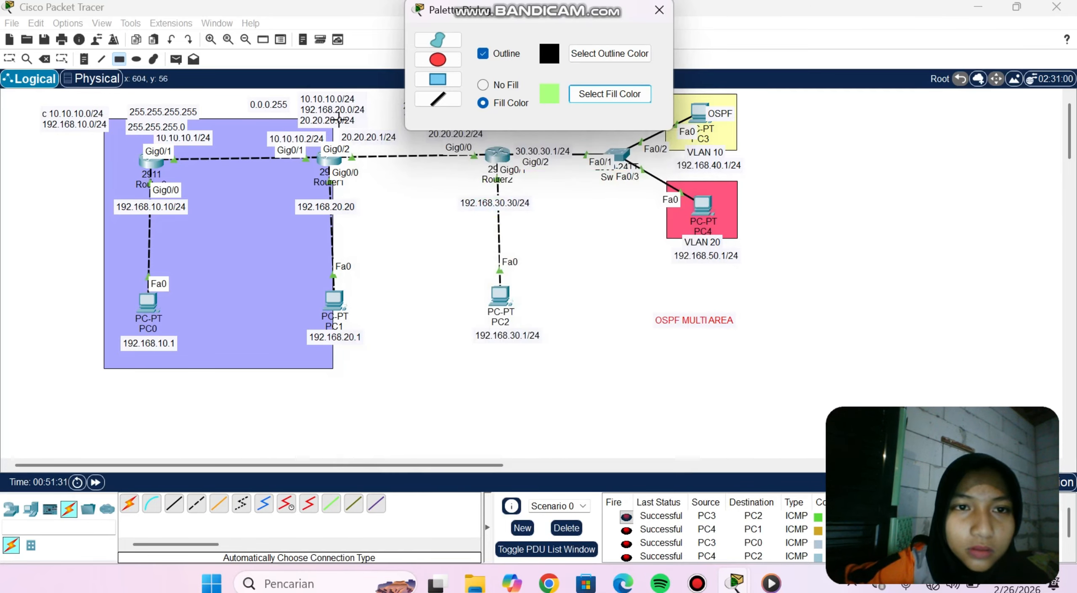
left_click_drag(334, 119, 660, 371)
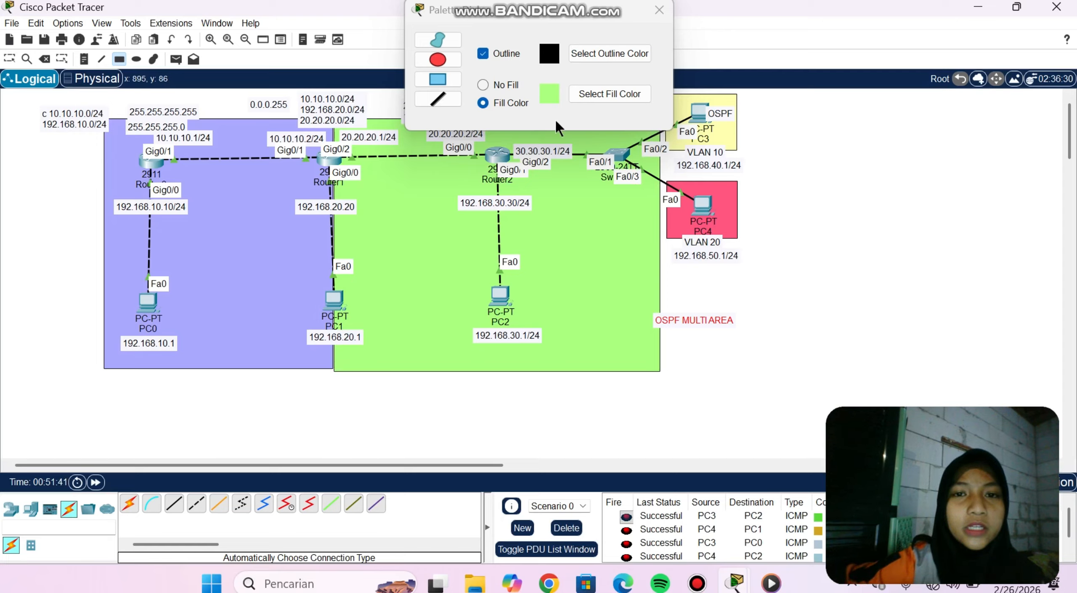
left_click(659, 12)
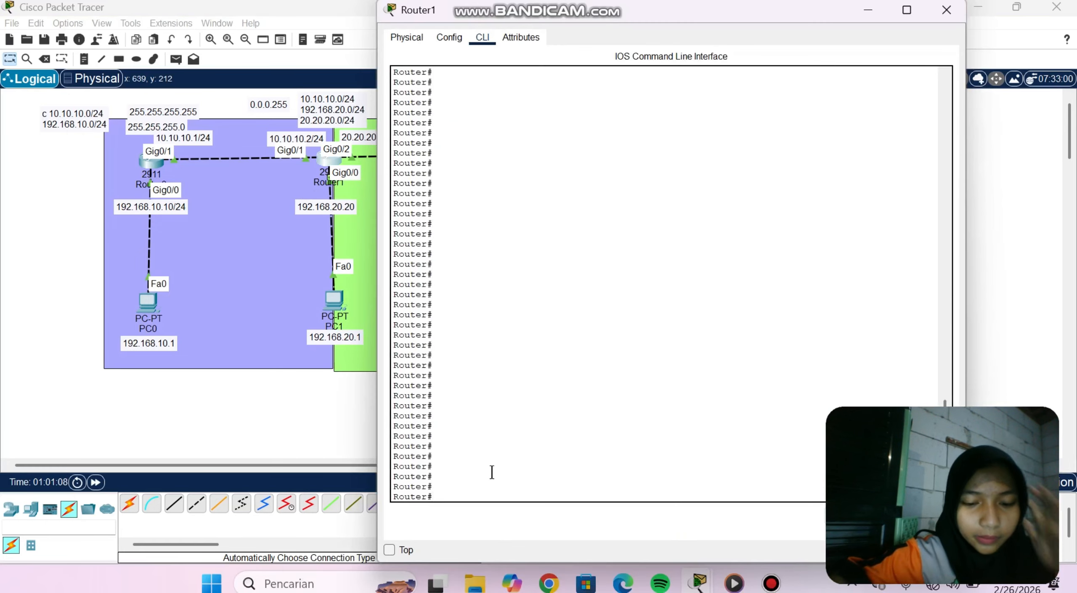
Try to run router ospf 2 from privileged mode on Router1.
type("ou")
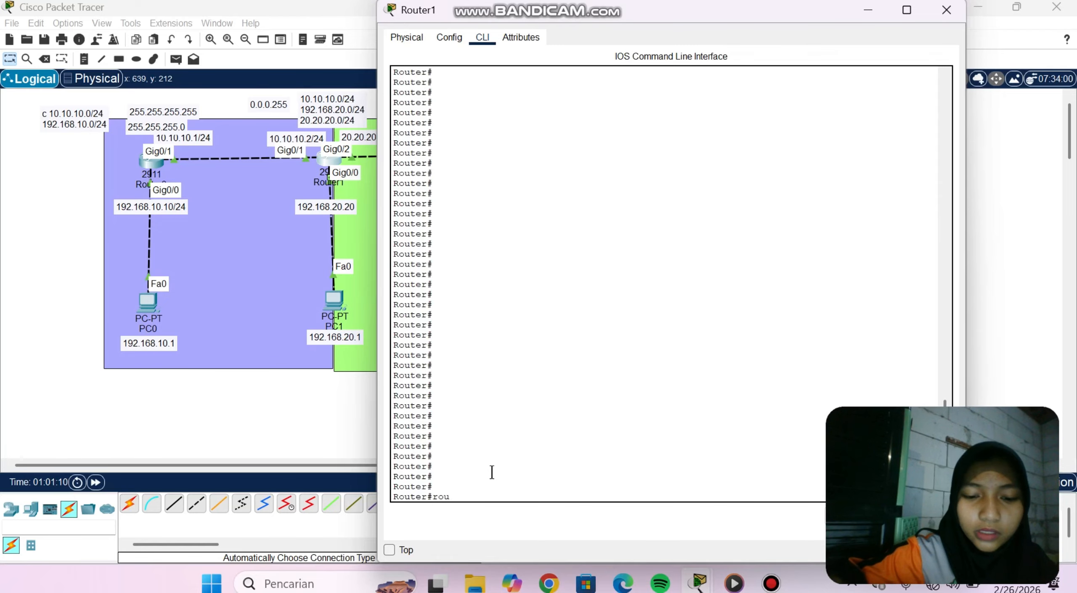
type("ter ospf")
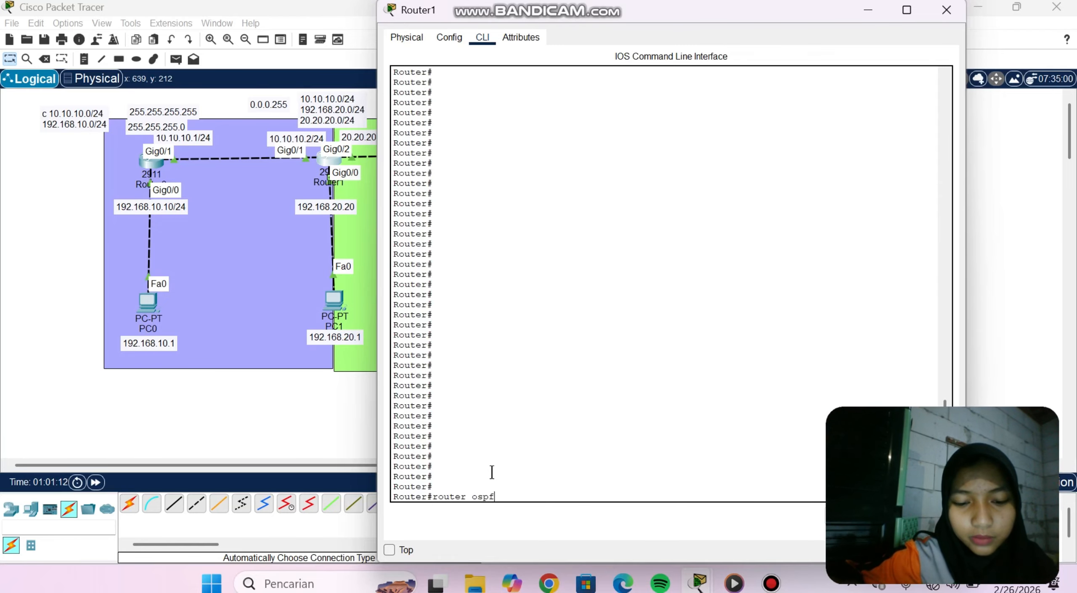
type(" 2")
key("Return")
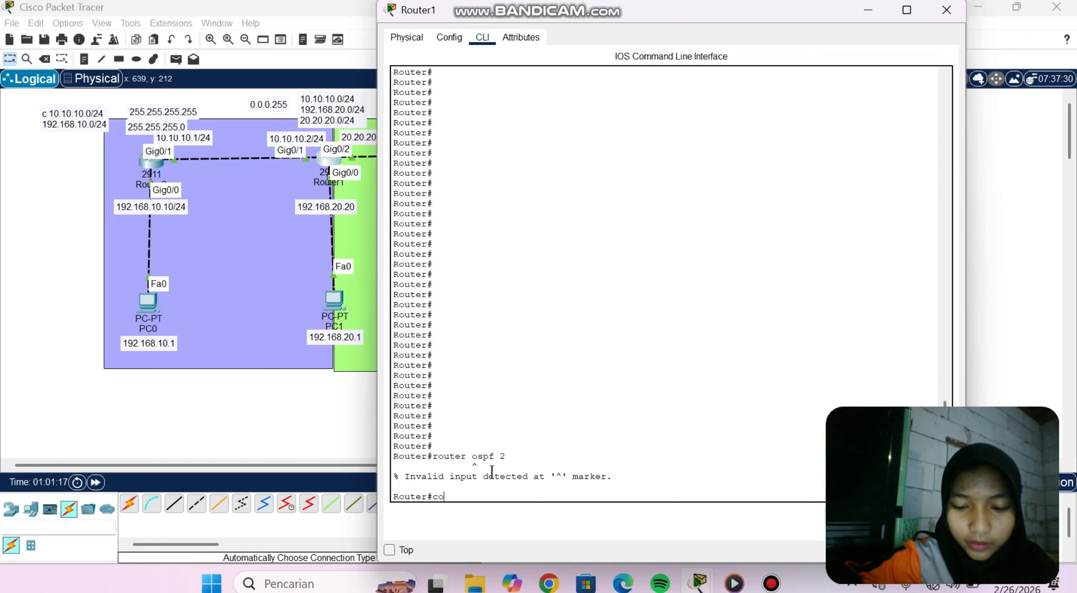
Enter global configuration mode on Router1 and open the configuration of OSPF process 2.
type("conf t")
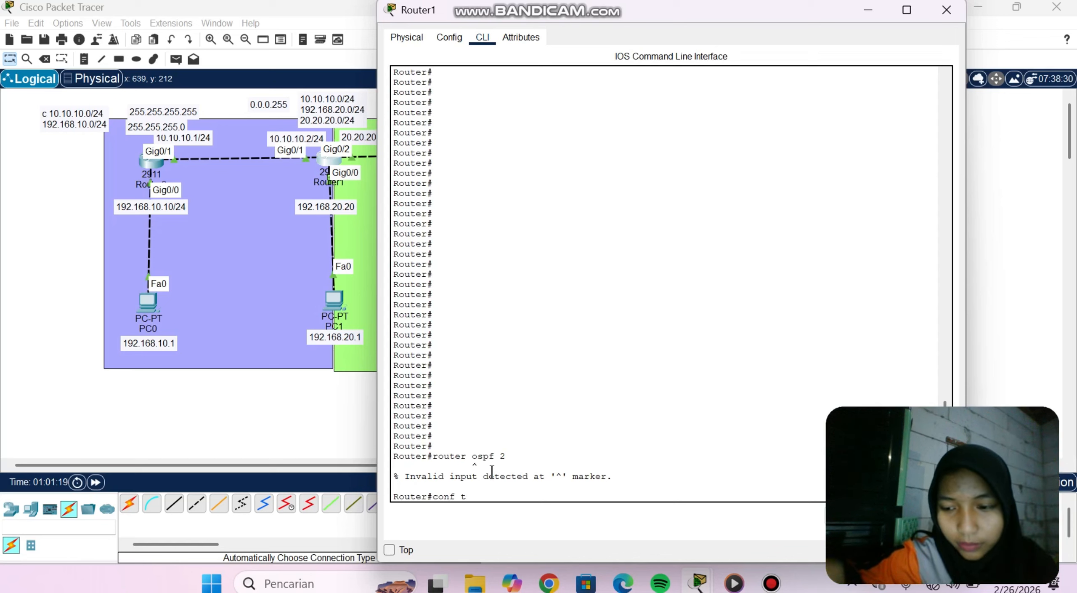
key("Return")
type("rou")
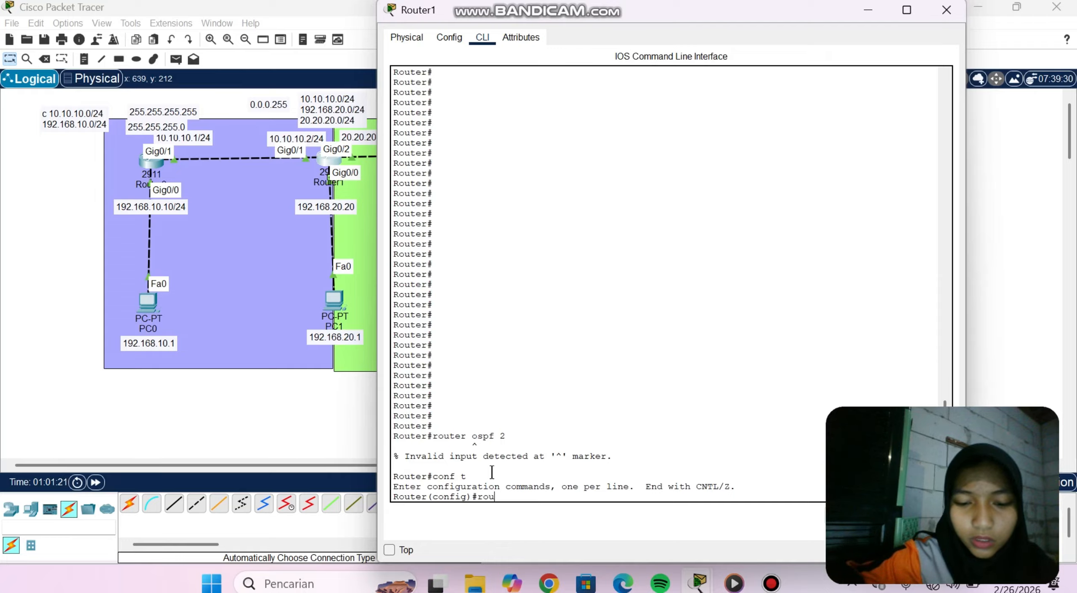
type("ter ospf 2")
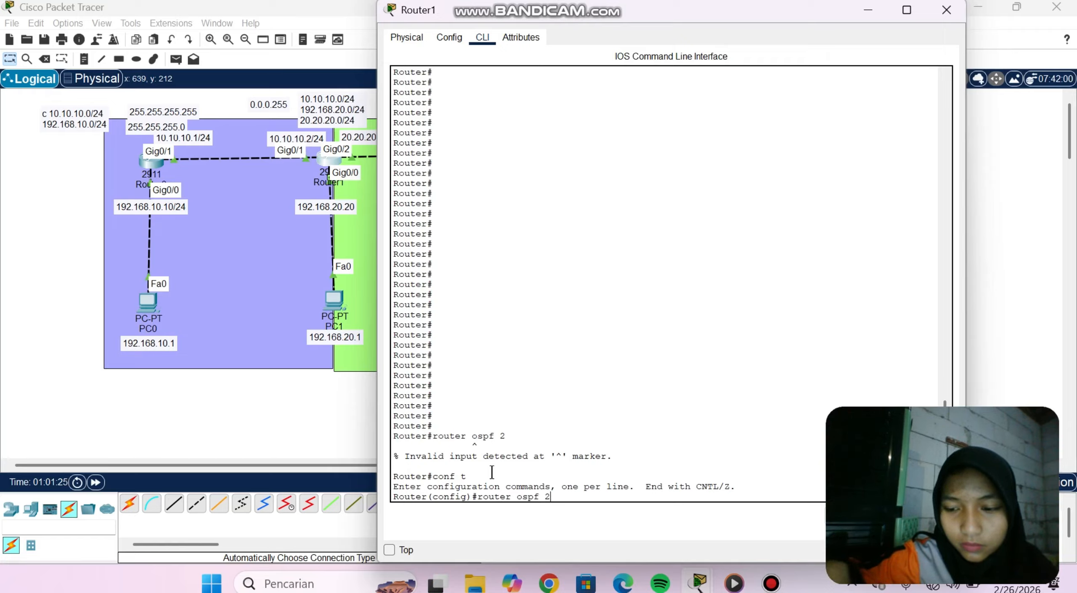
key("Return")
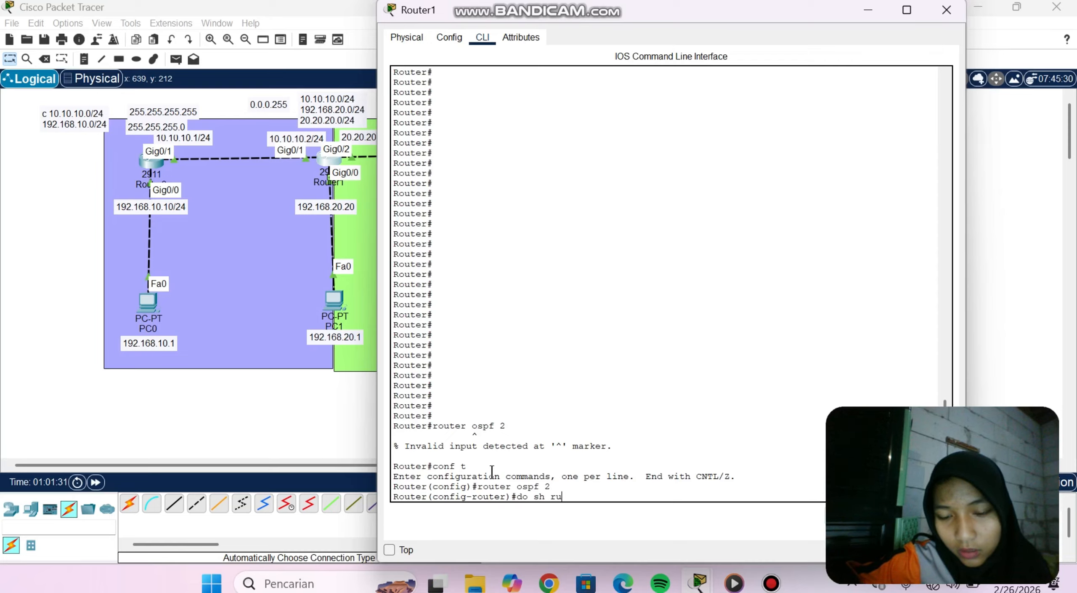
Display Router1's running configuration with do sh run and examine its OSPF network statements through to the end.
type("do sh run")
key("Return")
key("space")
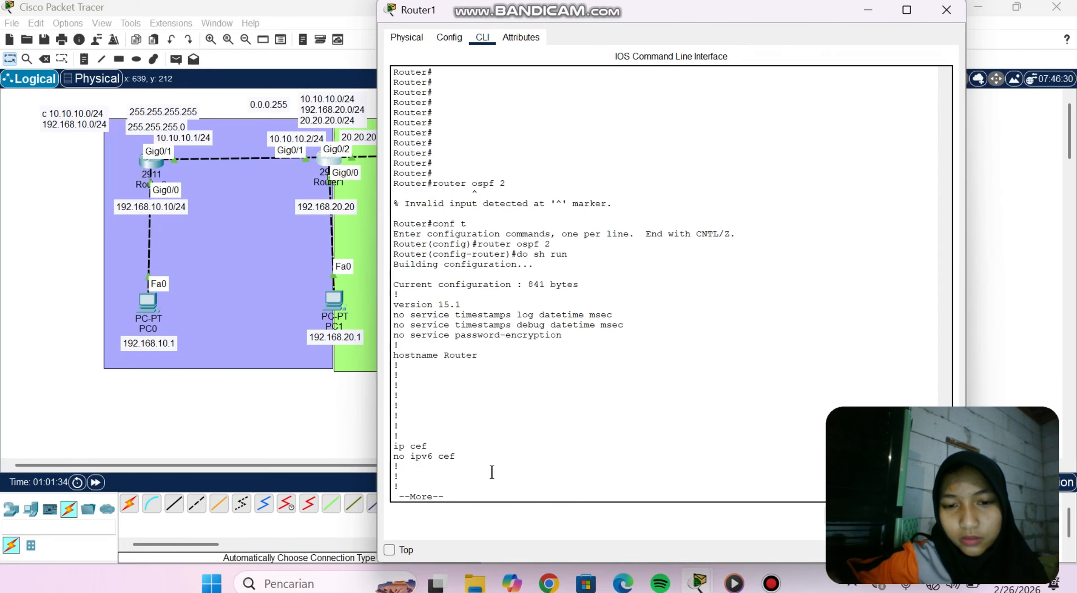
key("Return")
key("Return")
key("Return")
key("Return")
key("Return")
key("Return")
key("Return")
key("Return")
key("Return")
key("Return")
key("Return")
key("Return")
key("Return")
key("Return")
key("Return")
key("Return")
key("Return")
key("Return")
key("Return")
key("Return")
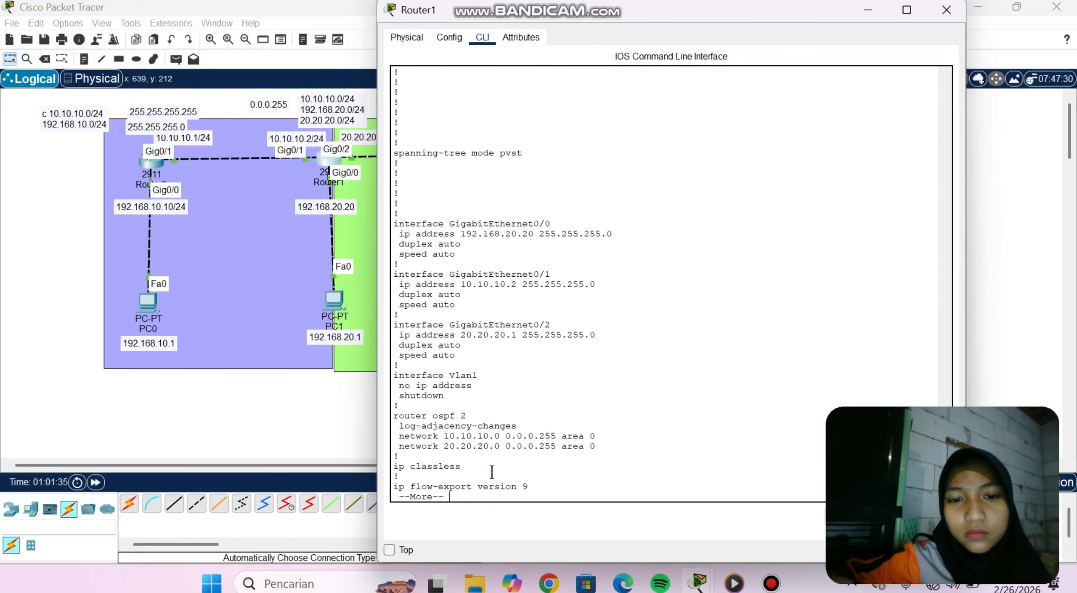
key("Return")
key("Return")
key("Return")
key("Return")
key("Return")
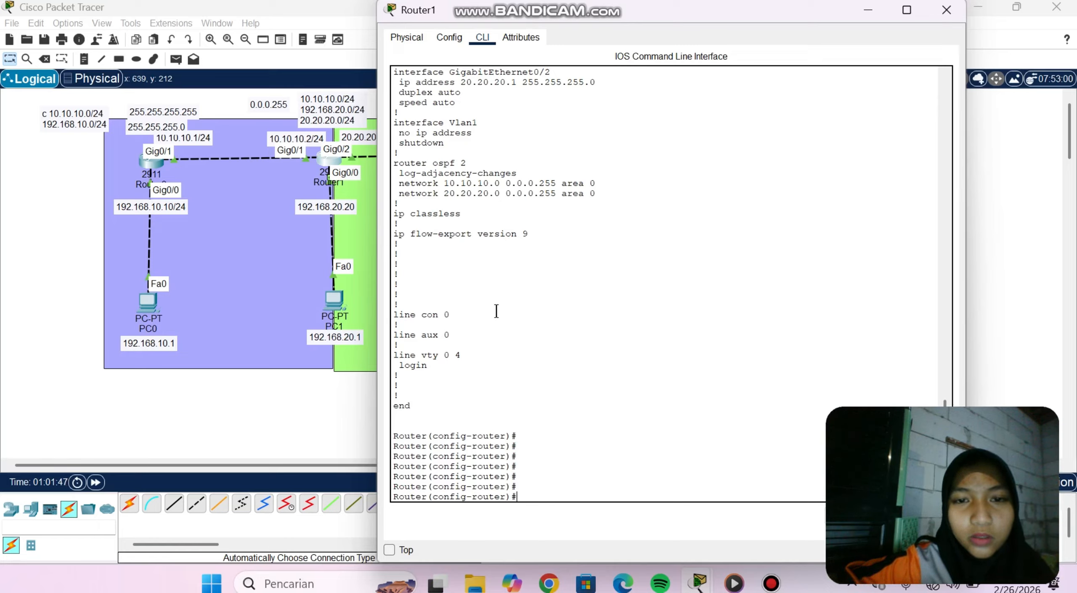
Remove network 20.20.20.0 0.0.0.255 area 0 from Router1's OSPF process by copying the statement from the running configuration.
left_click_drag(399, 194, 488, 193)
left_click_drag(583, 196, 603, 193)
key("ctrl+c")
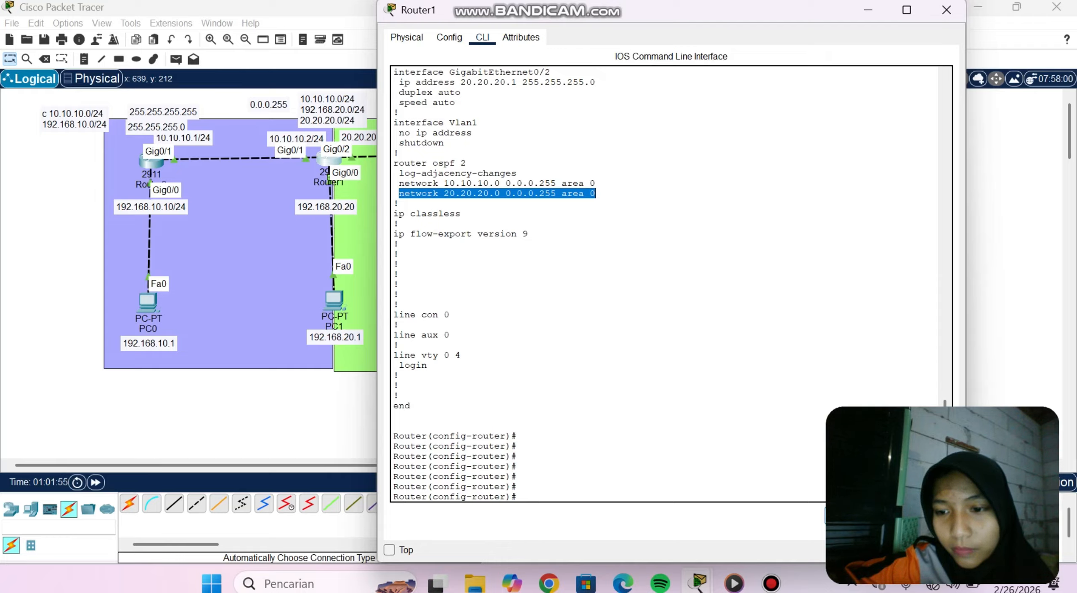
left_click(532, 435)
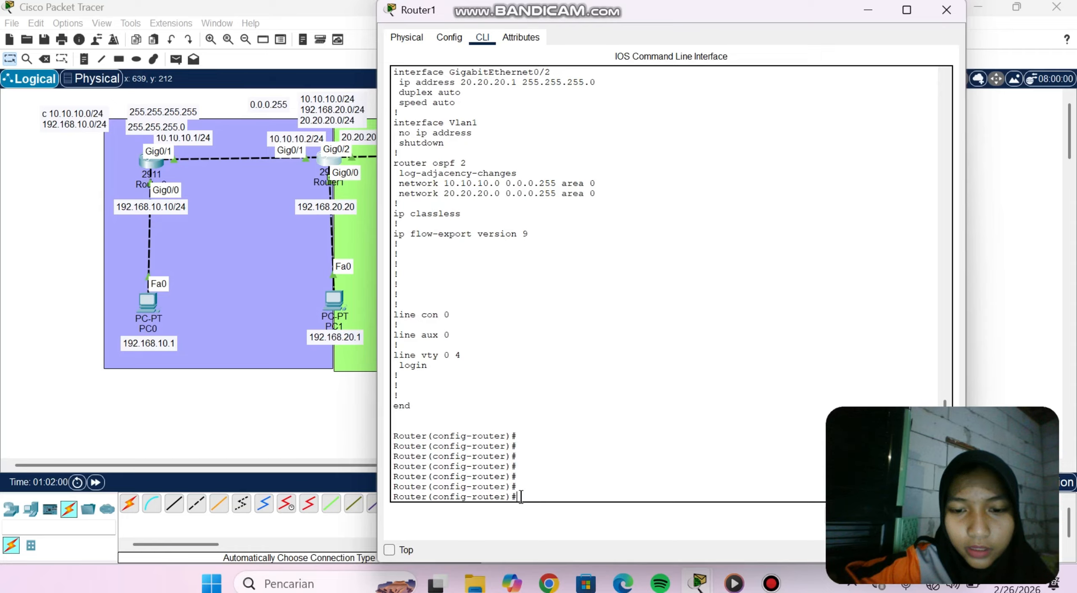
type("no")
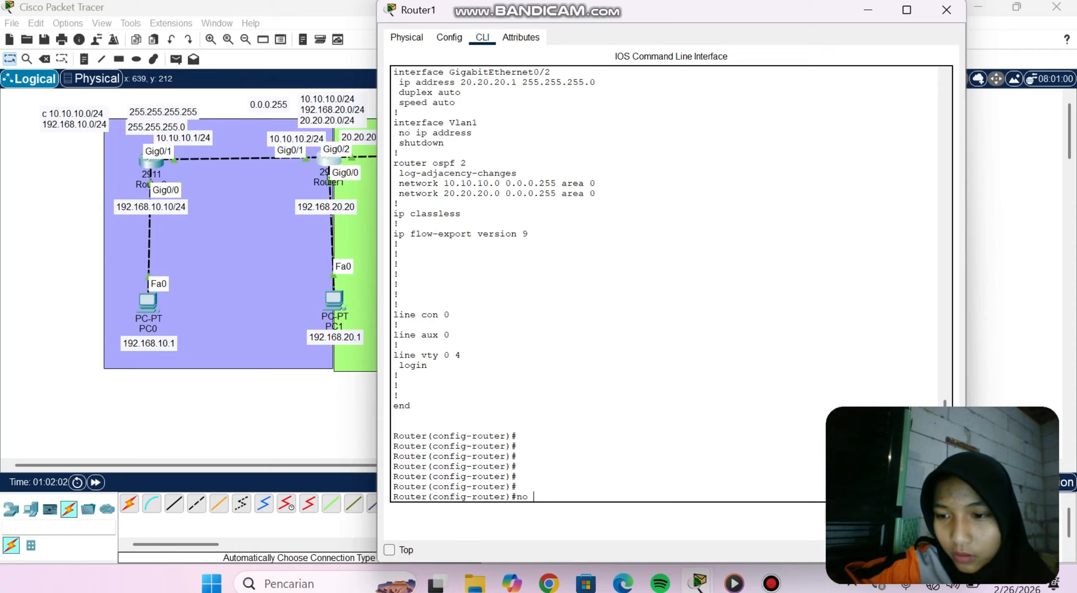
key("ctrl+v")
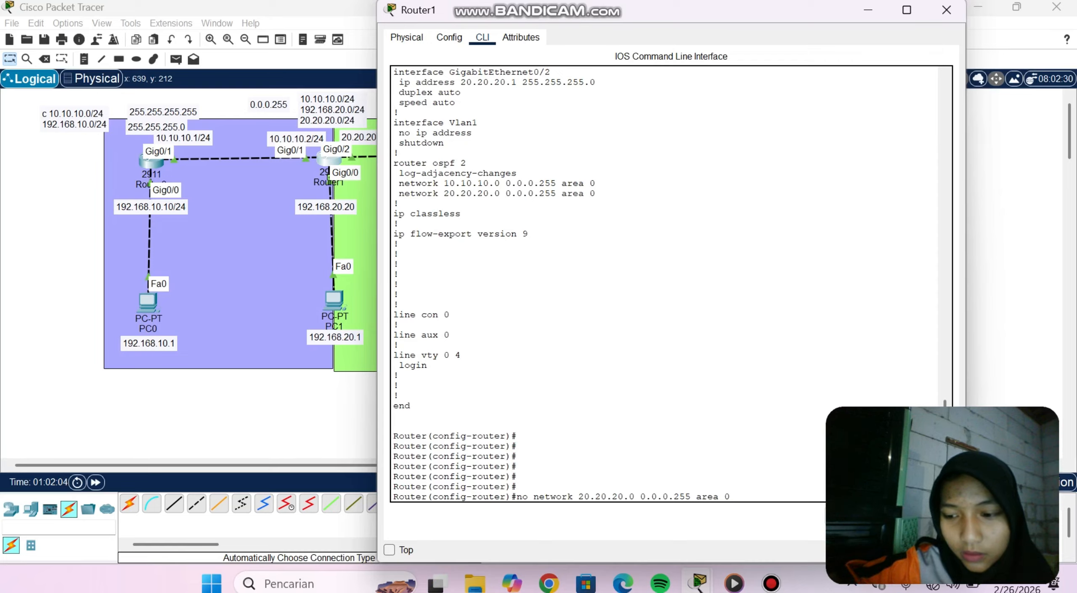
key("Return")
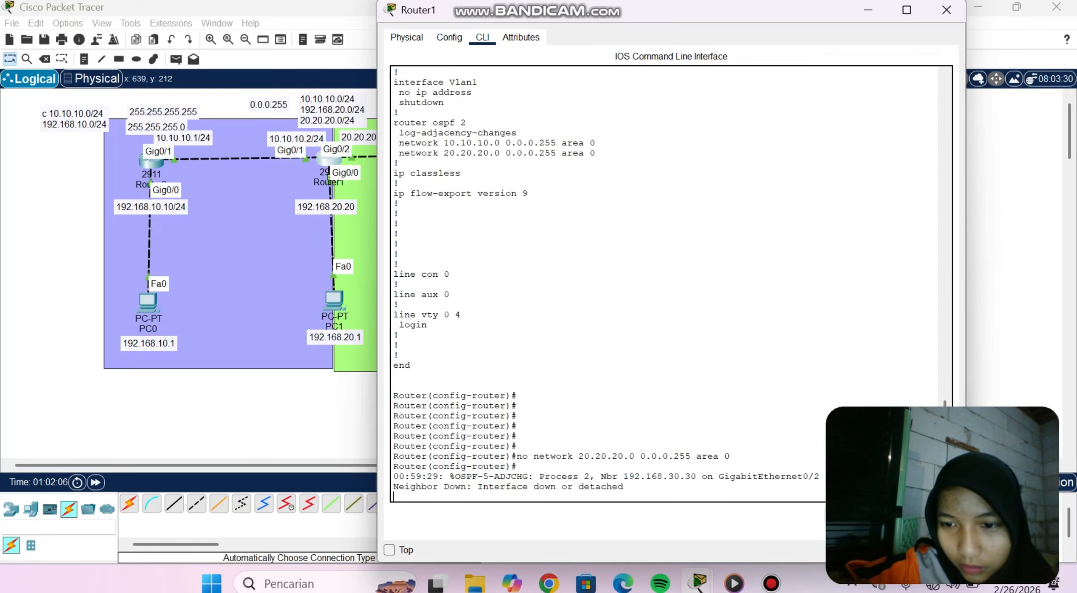
key("Return")
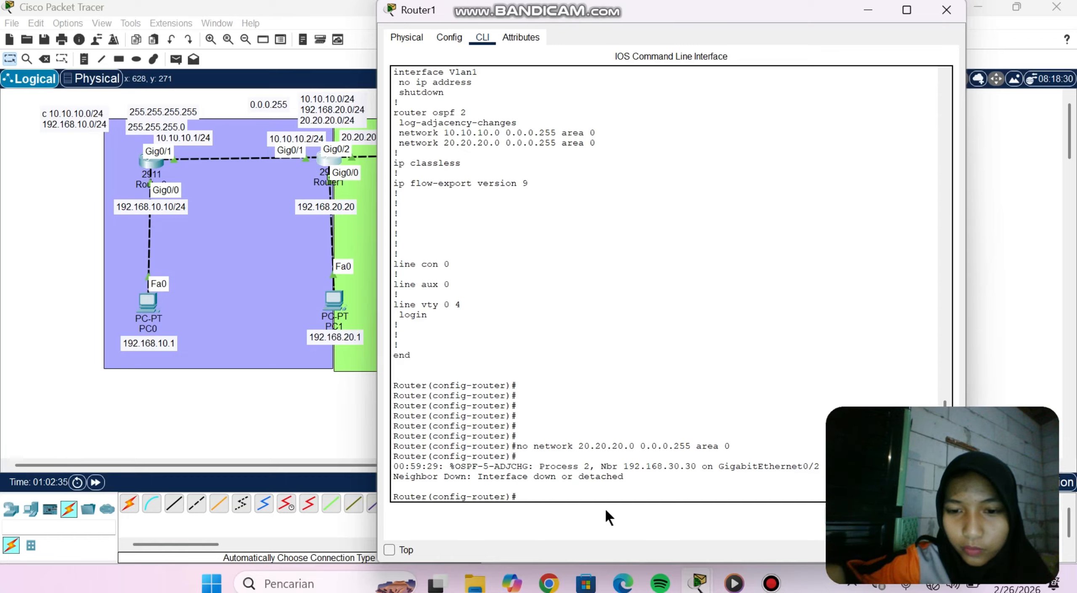
Advertise network 192.168.20.0 0.0.0.255 in area 1 on Router1 by reworking the earlier no network command.
type("router ospf 2")
key("Up")
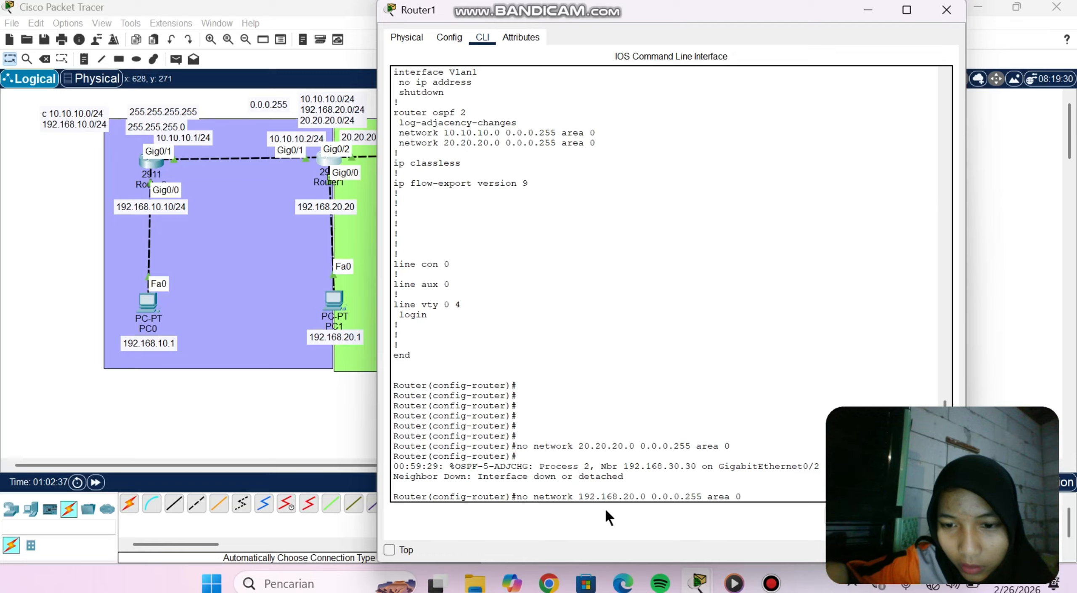
key("Up")
key("Down")
key("Left")
key("Left")
key("Left")
key("Left")
key("Left")
key("Left")
key("Left")
key("Left")
key("Left")
key("Left")
key("Left")
key("Left")
key("Left")
key("Left")
key("Left")
key("Left")
key("Left")
key("Left")
key("Left")
key("Left")
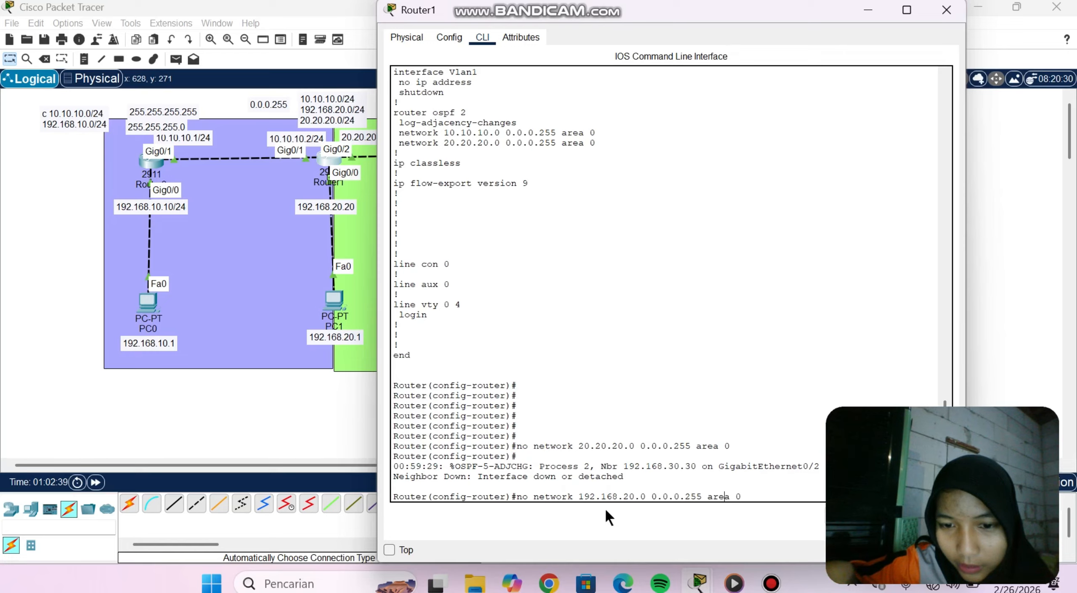
key("Left")
key("Left")
key("Left")
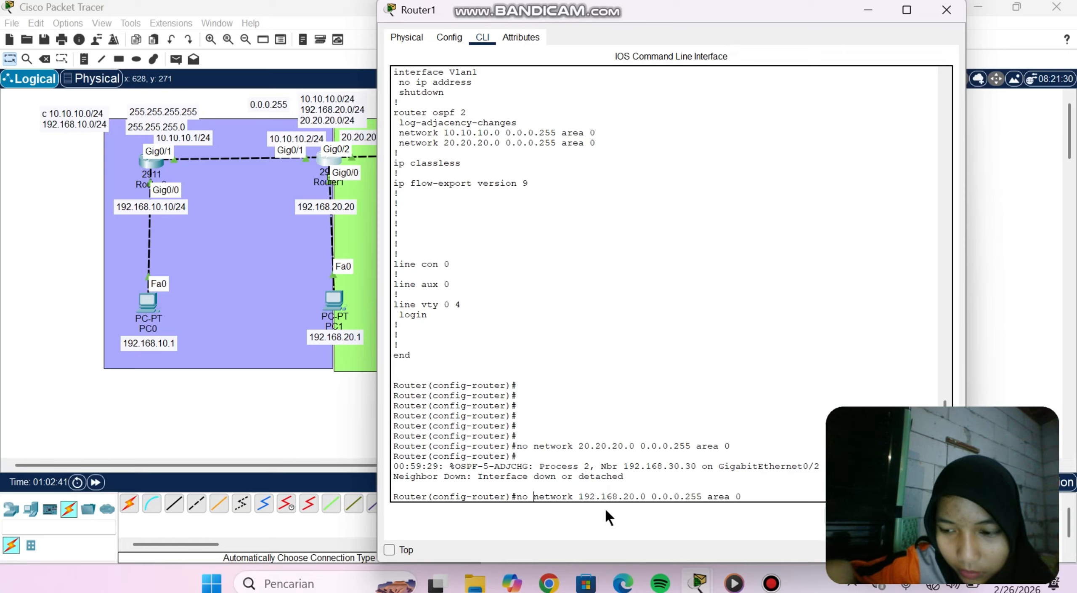
key("BackSpace")
key("BackSpace")
key("BackSpace")
key("Right")
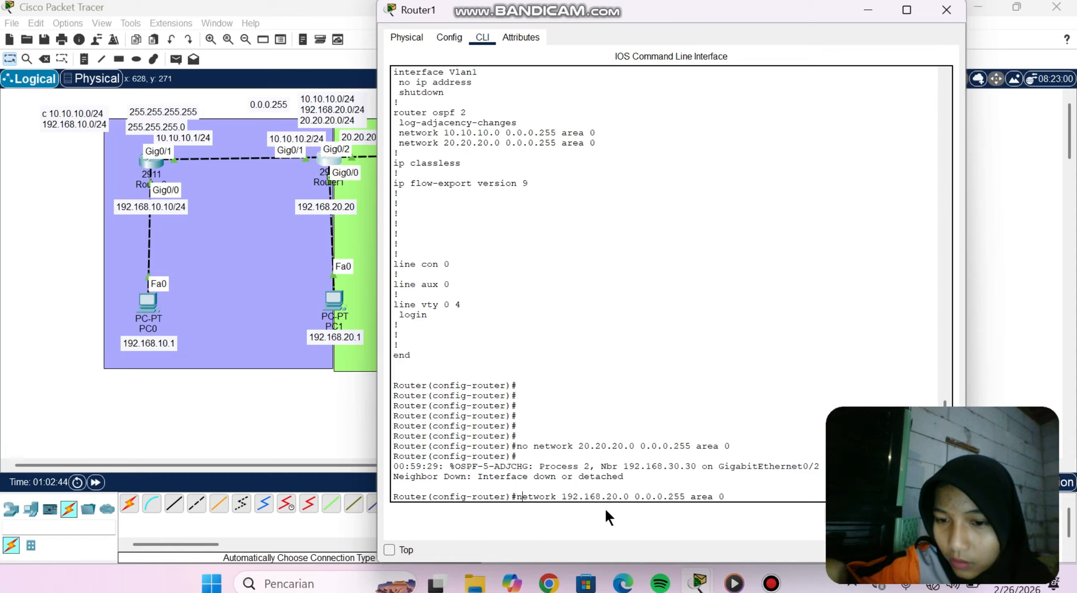
key("Right")
key("Right")
key("Right")
key("Right")
key("Right")
key("Right")
key("Right")
key("Right")
key("Right")
key("Right")
key("Right")
key("Right")
key("Right")
key("Right")
key("Right")
key("Right")
key("Right")
key("Right")
key("Right")
key("Right")
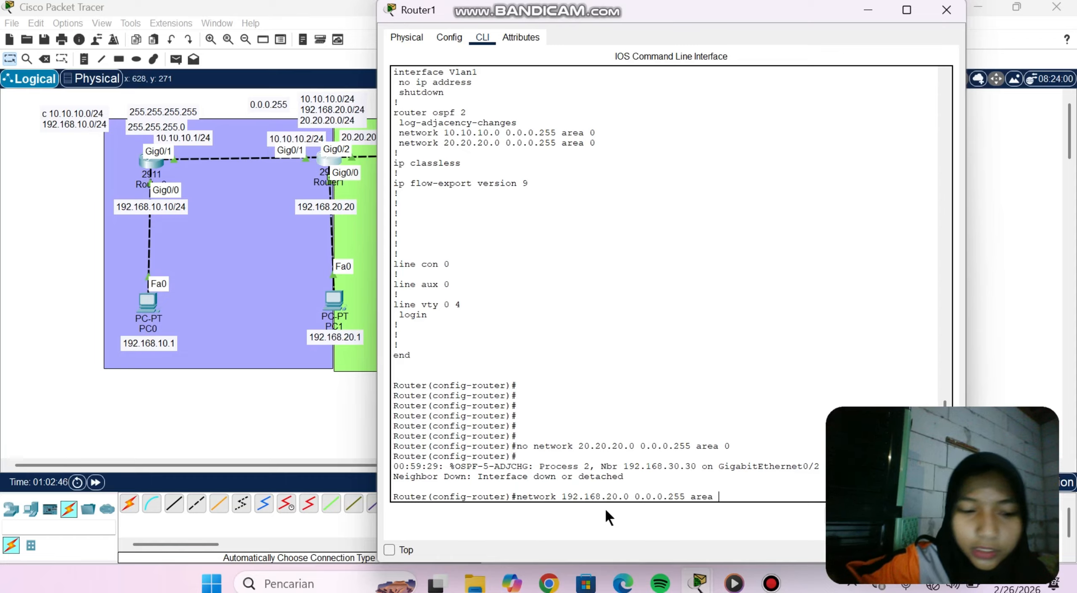
key("BackSpace")
type("1")
key("Return")
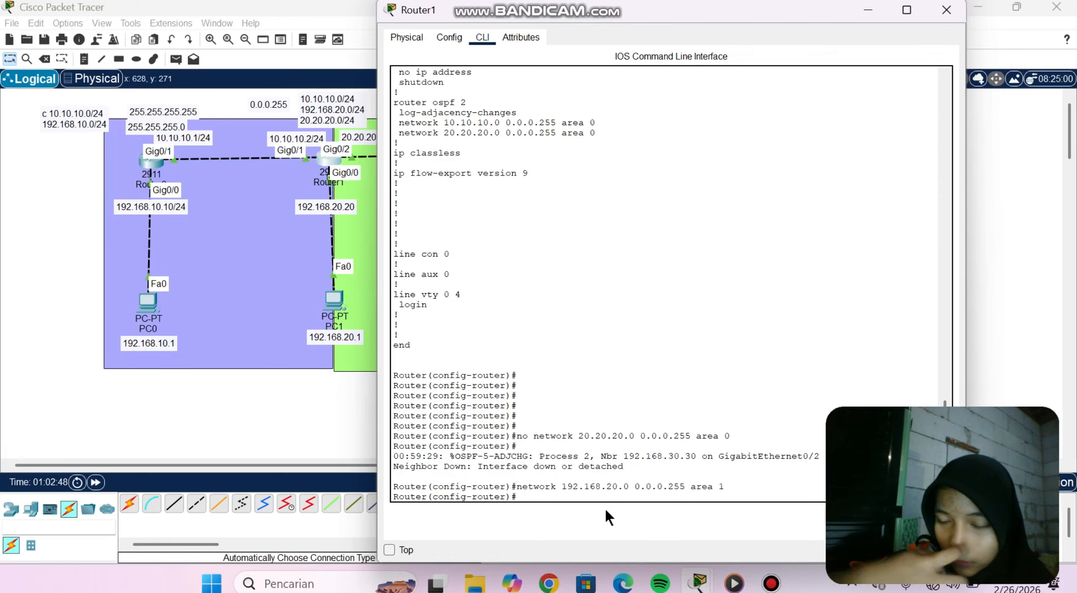
Advertise network 20.20.20.0 0.0.0.255 in area 1 on Router1 by reworking the earlier no network command.
key("Up")
key("Up")
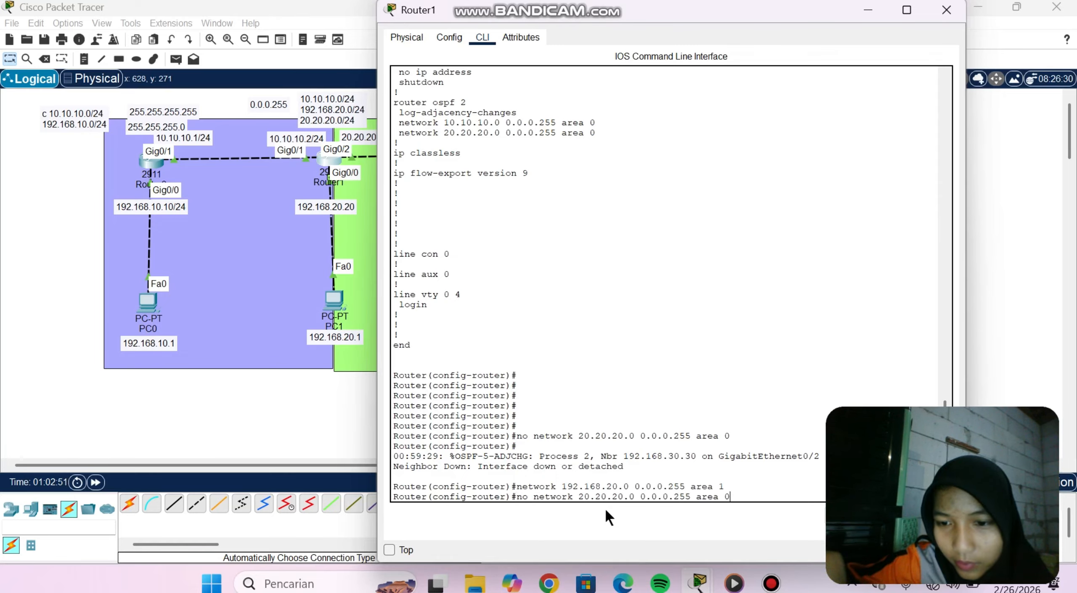
key("BackSpace")
type("1")
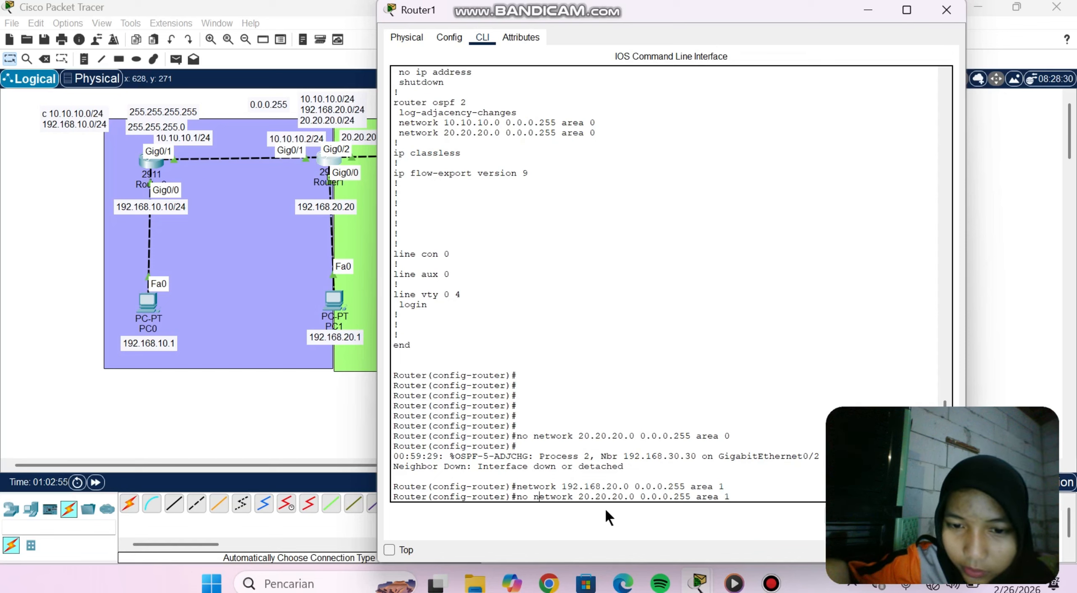
key("Left")
key("BackSpace")
key("BackSpace")
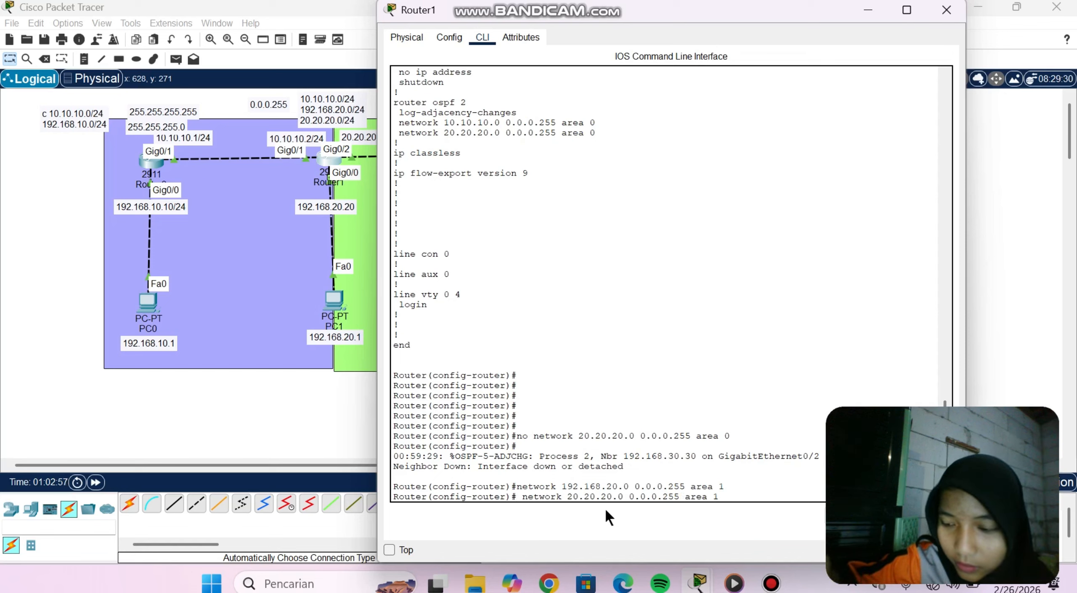
key("Delete")
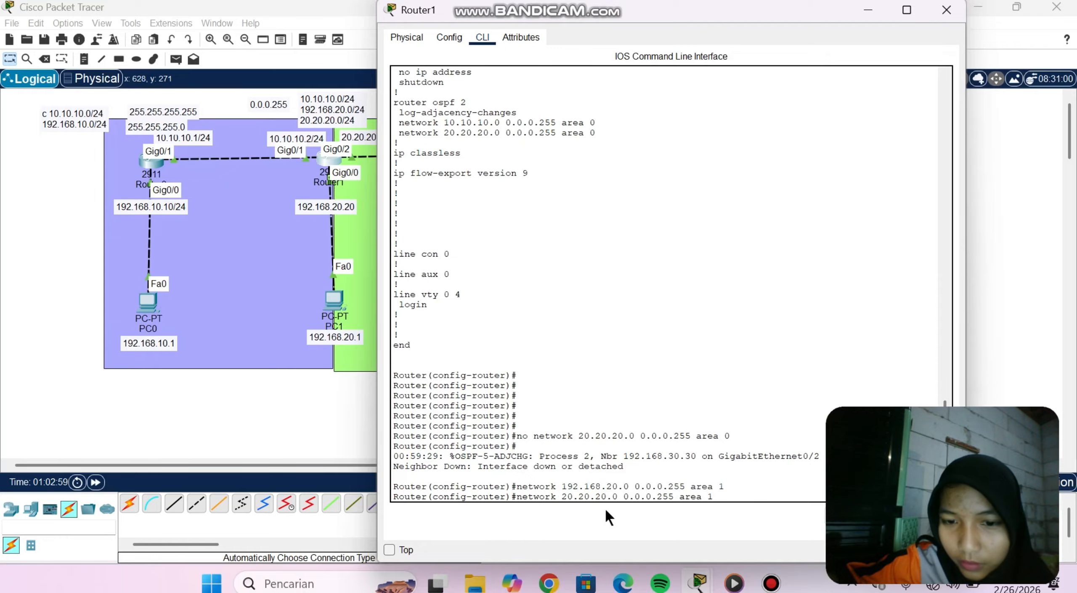
key("Return")
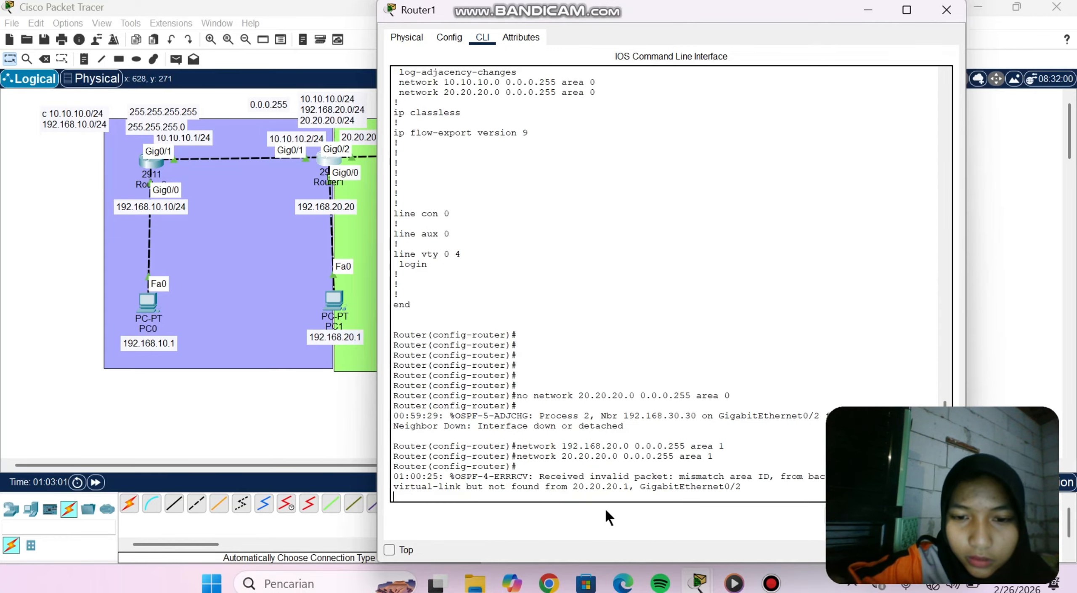
key("Return")
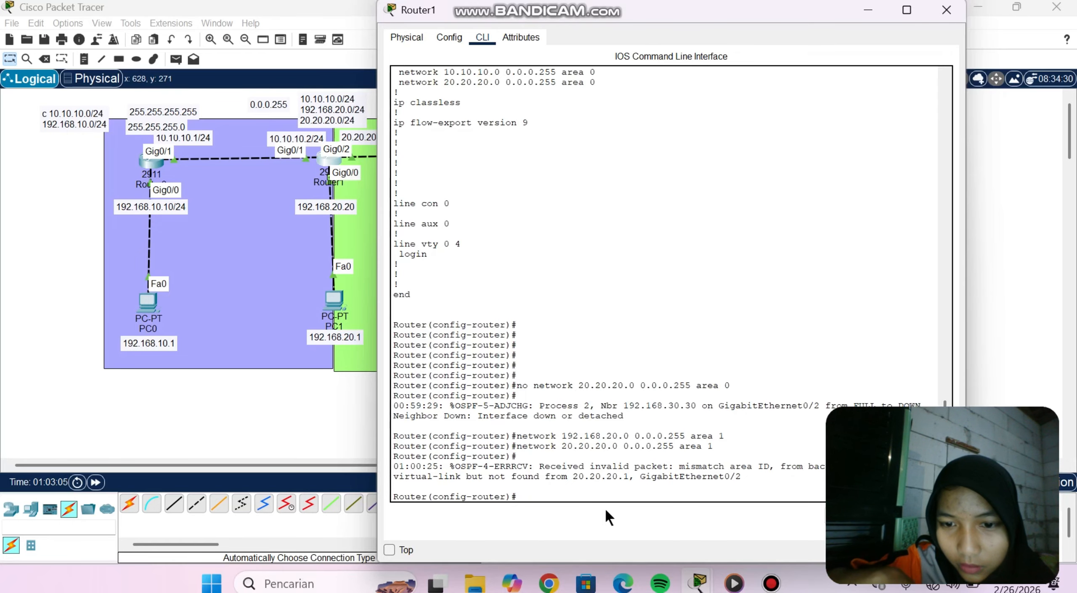
Open Router2's command line, enter global configuration mode and open the configuration of OSPF process 3.
left_click(309, 432)
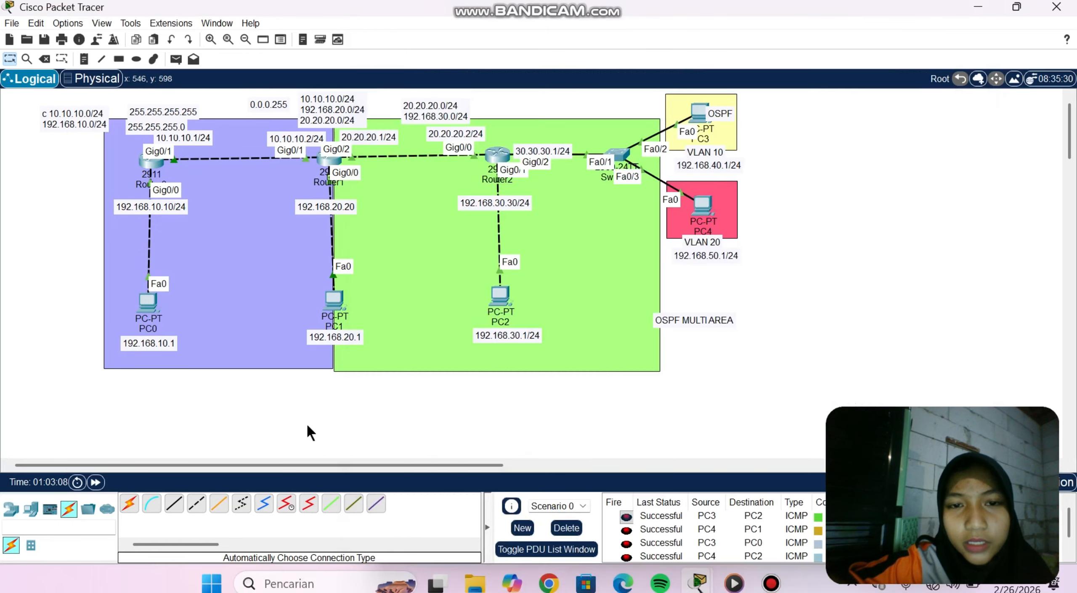
left_click(501, 149)
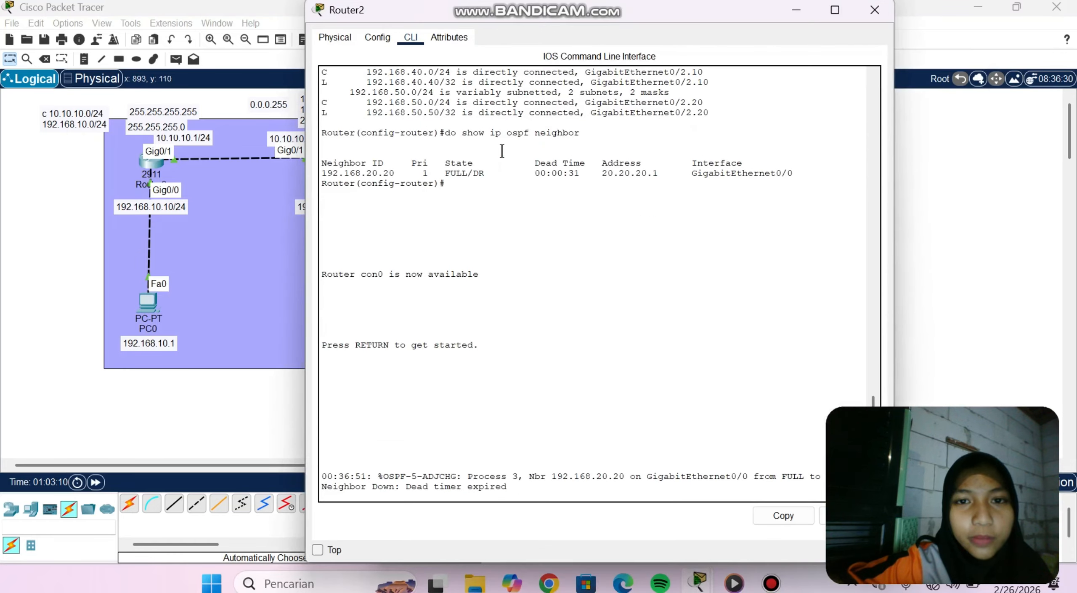
key("Tab")
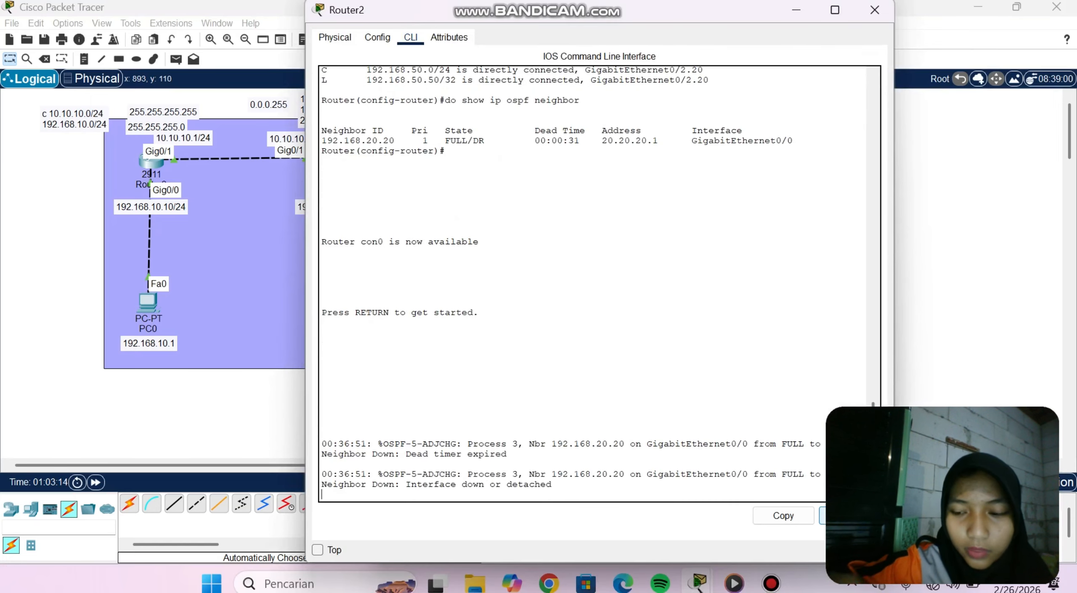
key("Return")
type("en")
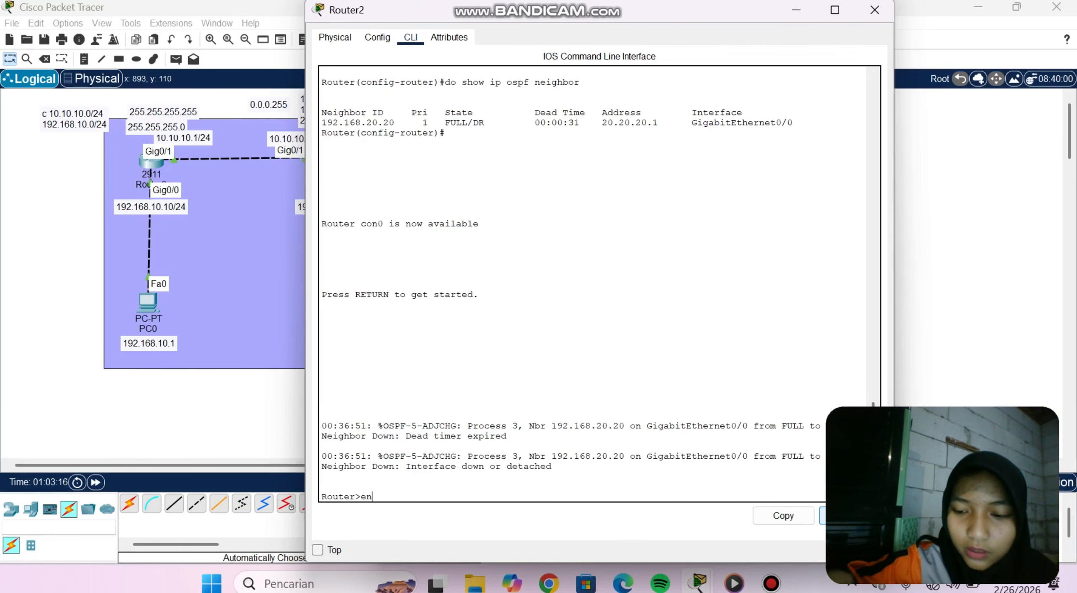
key("Return")
type("conf t")
key("Return")
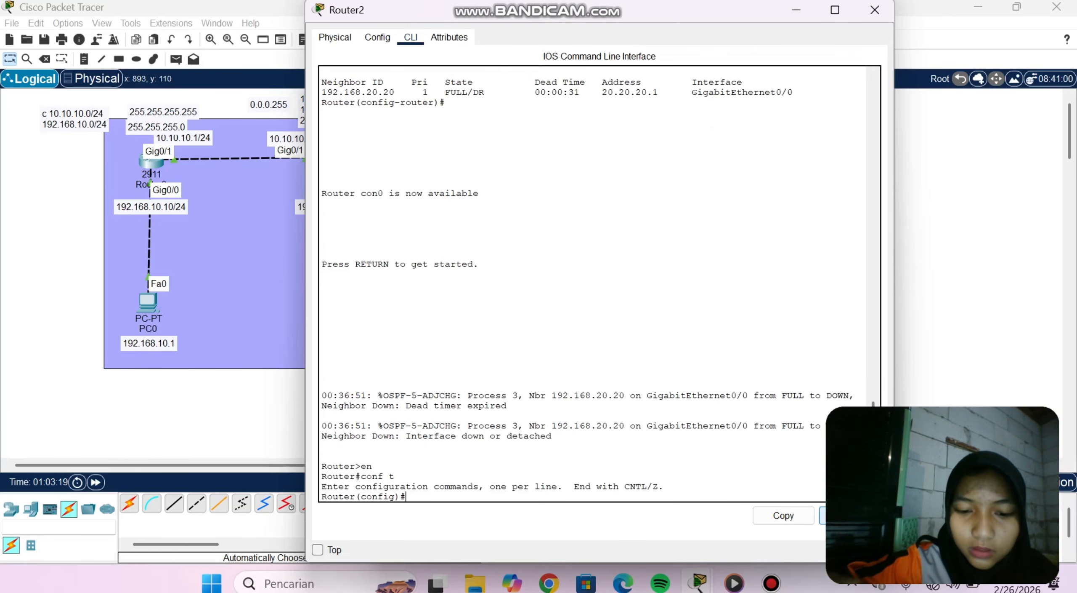
type("router")
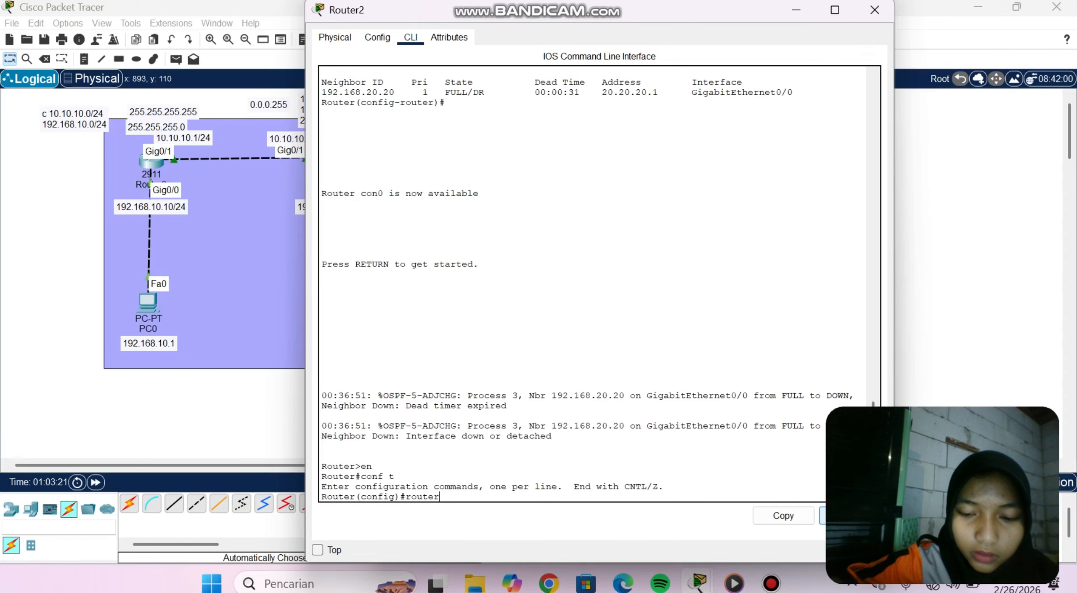
type(" ospf 3")
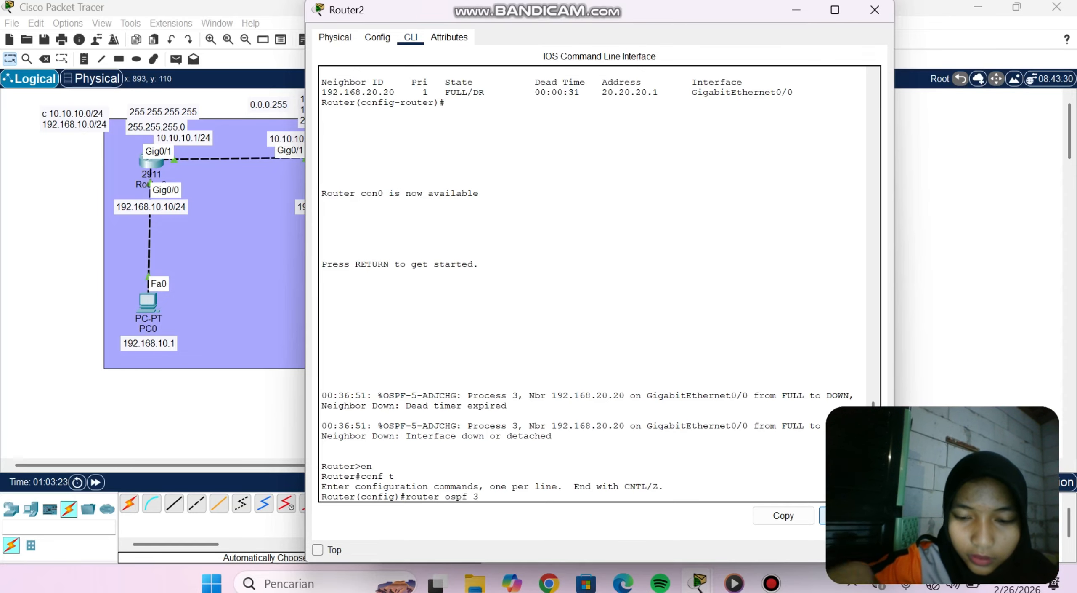
key("Return")
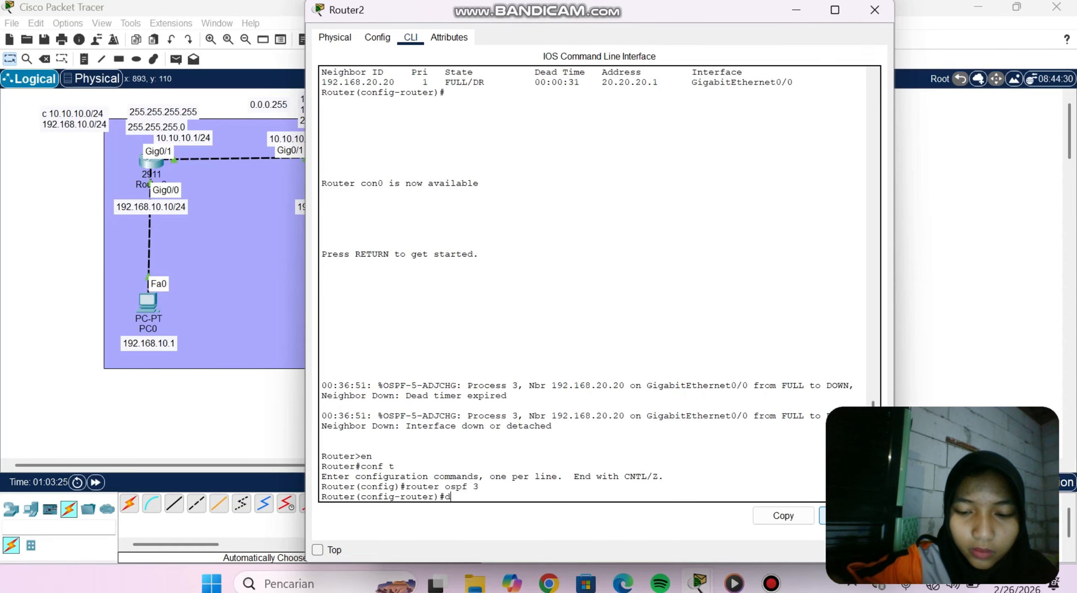
Display Router2's running configuration with do sh run and examine its OSPF network statements through to the end.
type("do sh run")
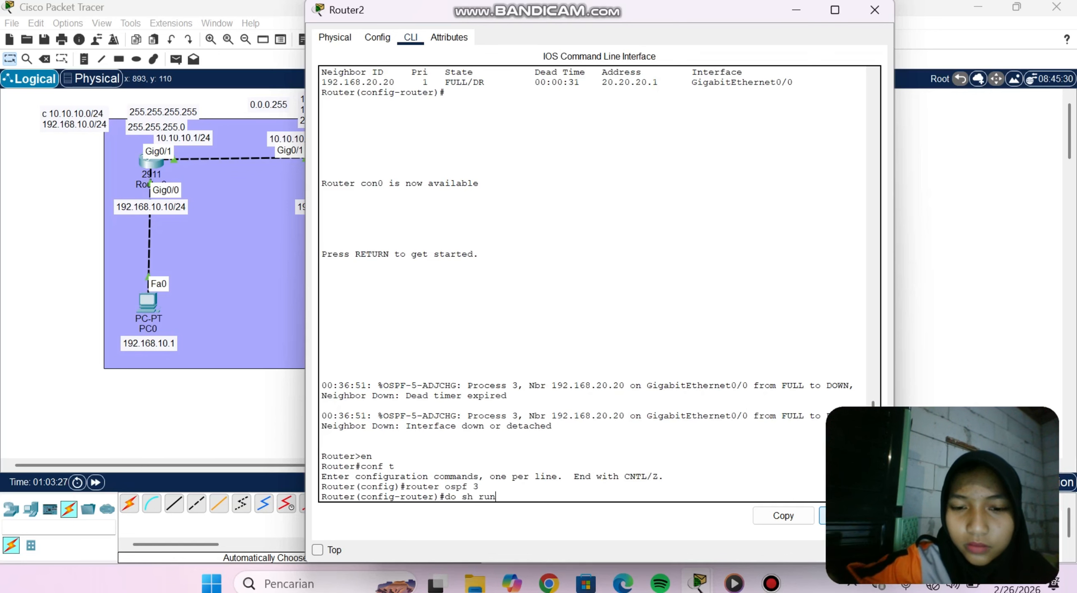
key("Return")
key("Return")
key("Return")
key("Return")
key("Return")
key("Return")
key("Return")
key("Return")
key("Return")
key("Return")
key("Return")
key("Return")
key("Return")
key("Return")
key("Return")
key("Return")
key("Return")
key("Return")
key("Return")
key("Return")
key("Return")
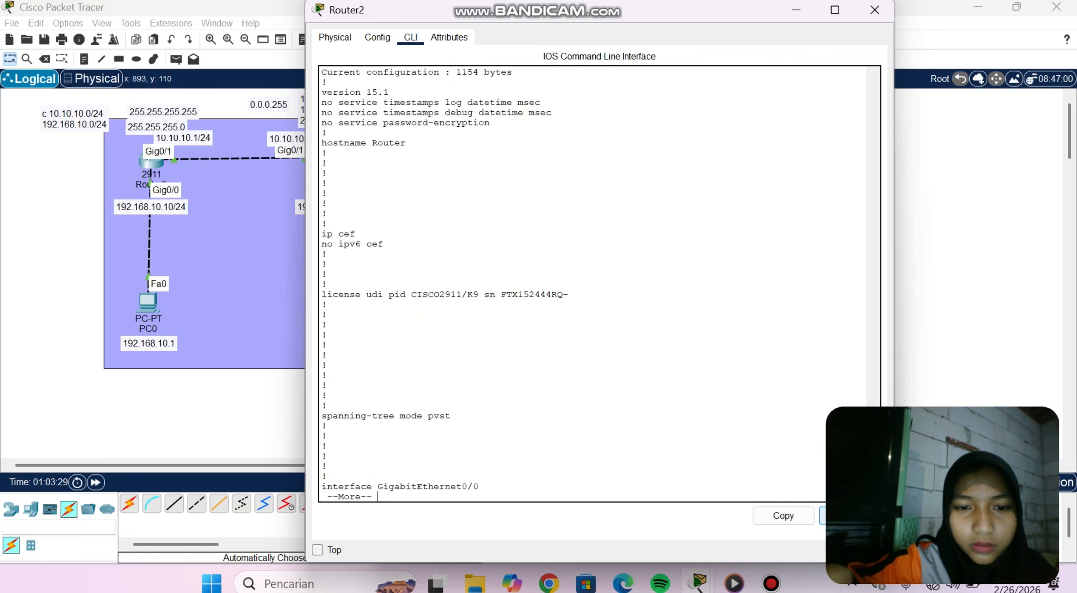
key("Return")
key("Return")
key("Return")
key("Return")
key("Return")
key("Return")
key("Return")
key("Return")
key("Return")
key("Return")
key("Return")
key("Return")
key("Return")
key("Return")
key("Return")
key("Return")
key("Return")
key("Return")
key("Return")
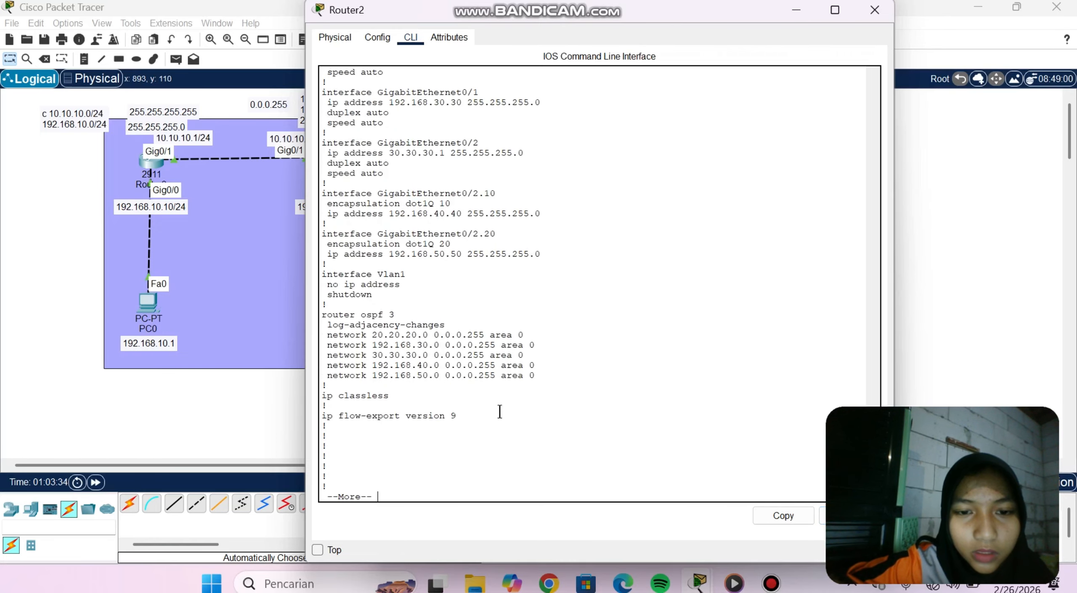
key("Return")
key("Return")
key("Return")
key("Return")
key("Return")
key("Return")
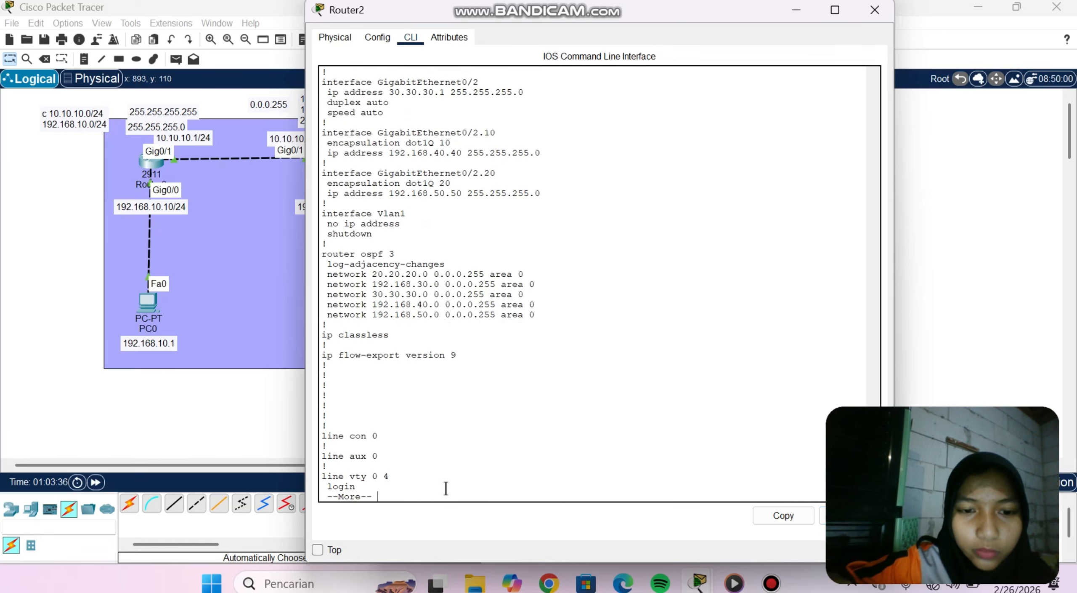
key("Return")
key("Return")
key("Return")
key("Return")
key("Return")
key("Return")
key("Return")
key("Return")
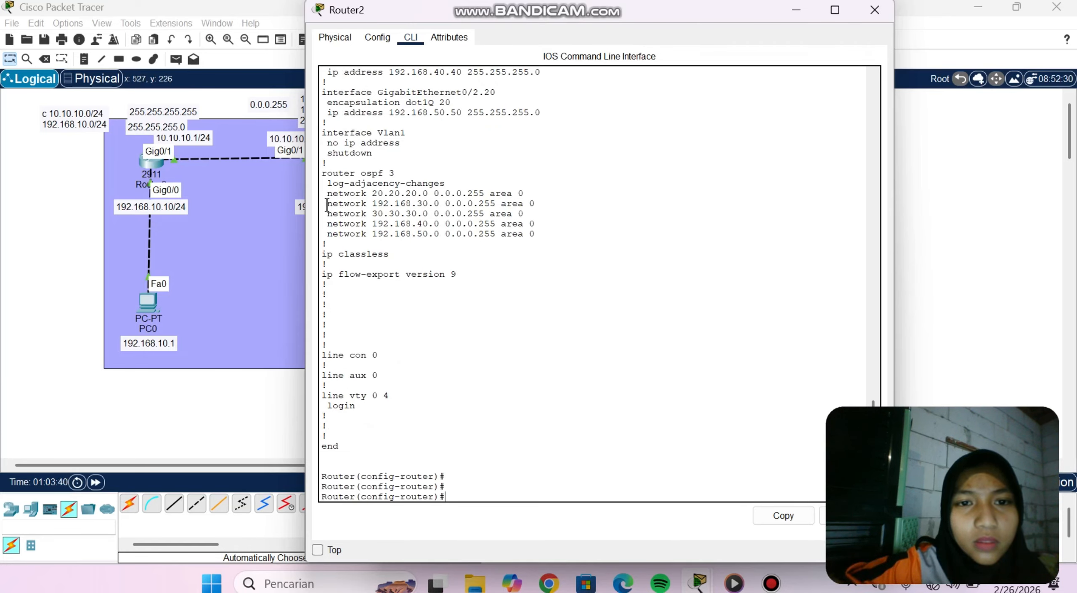
Remove network 20.20.20.0 0.0.0.255 area 0 from Router2's OSPF process, copying the statement from the running configuration.
left_click_drag(327, 194, 524, 192)
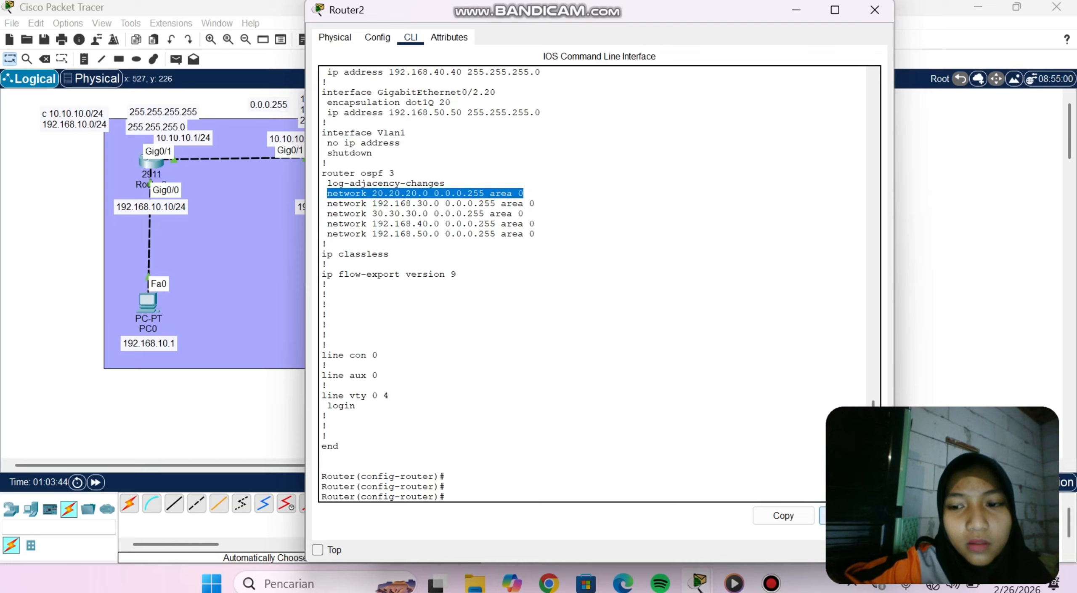
left_click(788, 513)
left_click(467, 473)
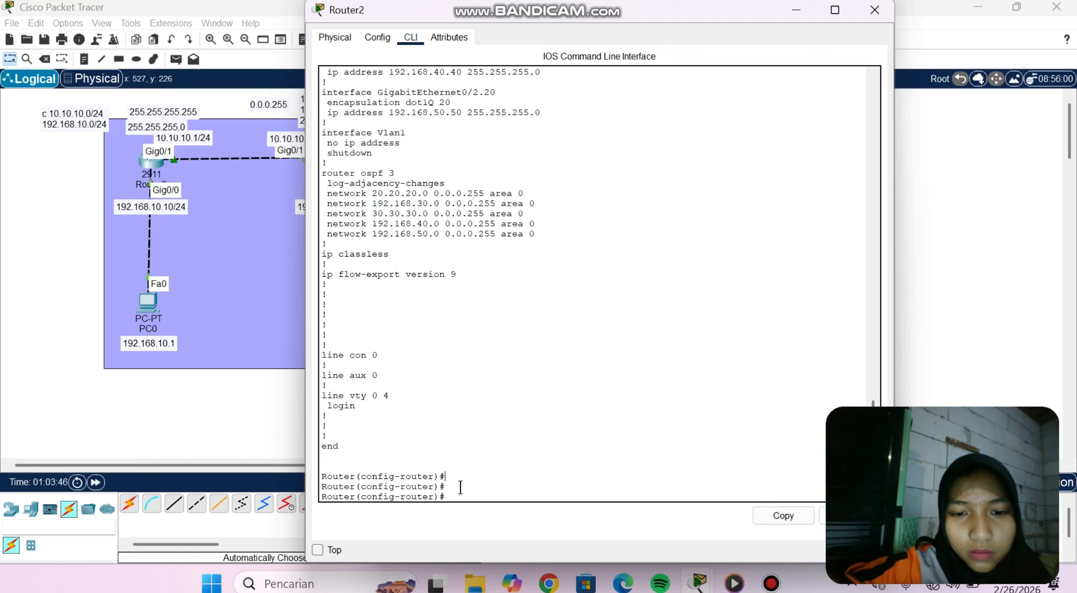
type("no")
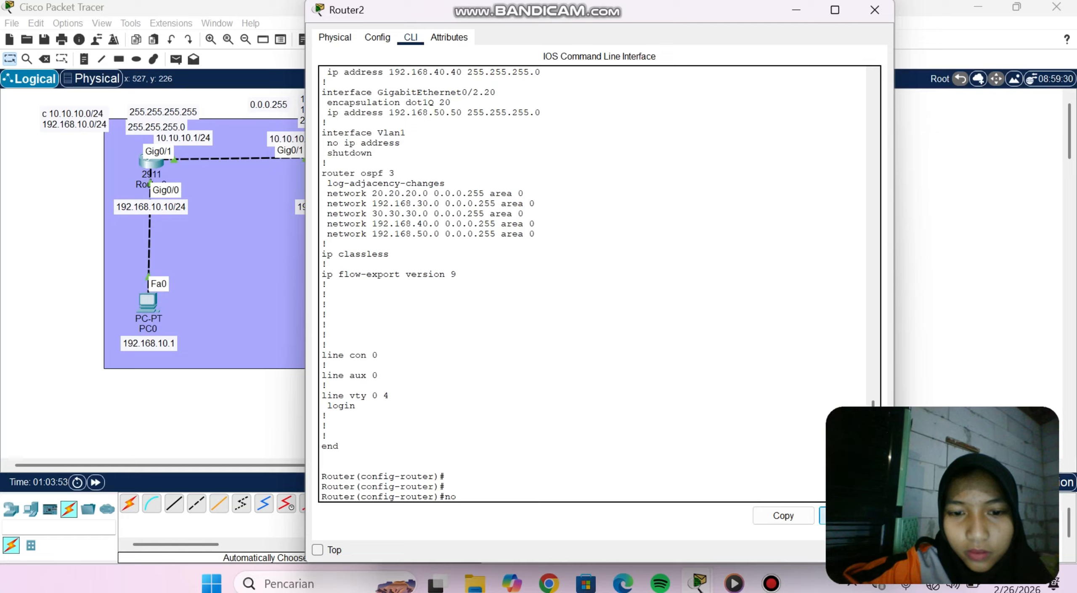
left_click(846, 515)
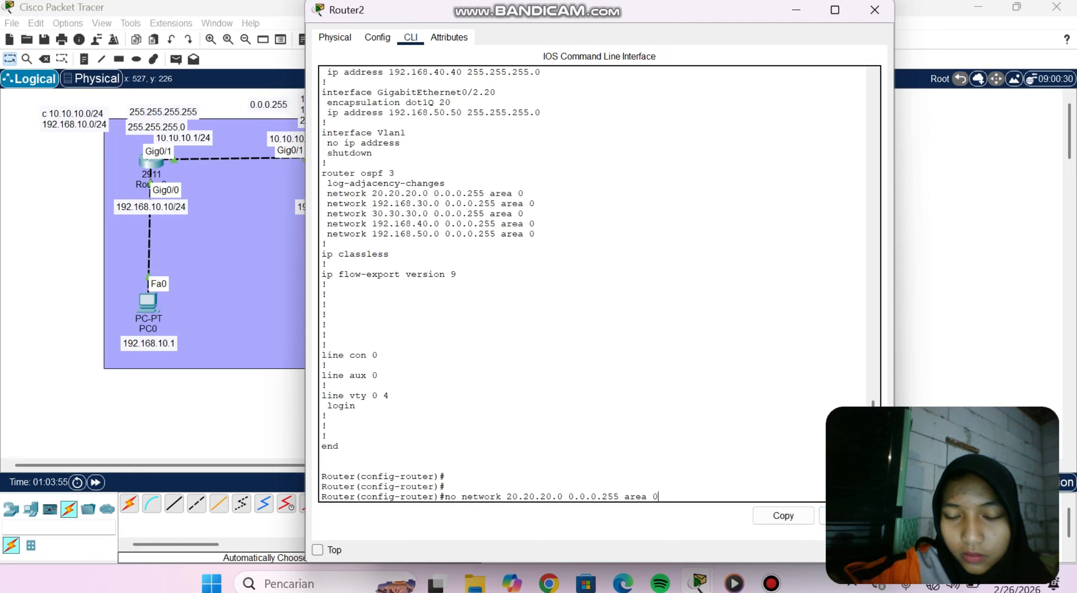
key("Return")
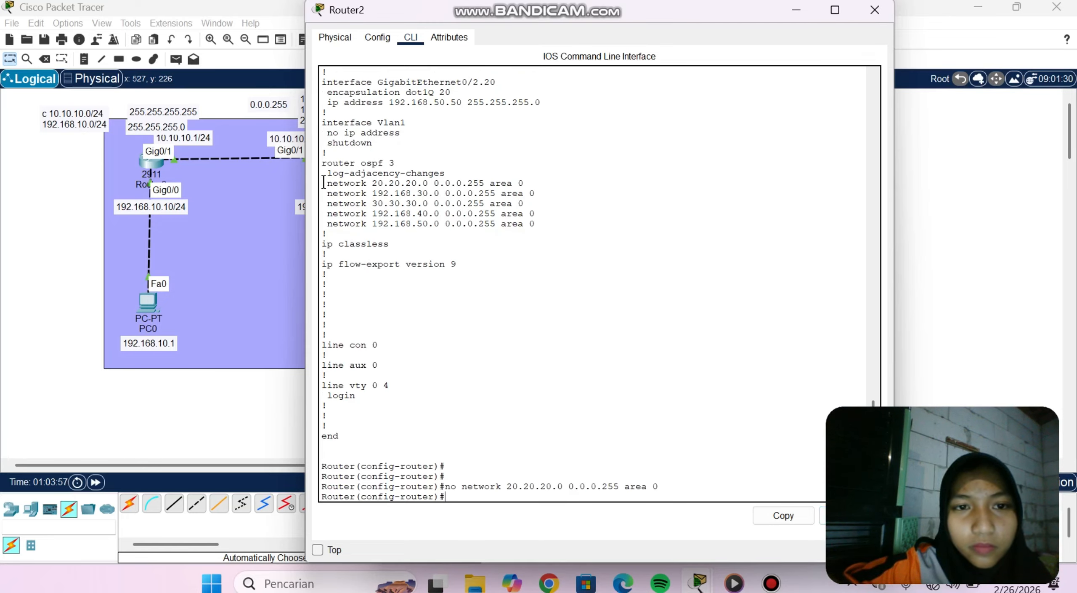
Remove network 192.168.30.0 0.0.0.255 area 0 from Router2's OSPF process, copying the statement from the running configuration.
left_click_drag(327, 193, 538, 193)
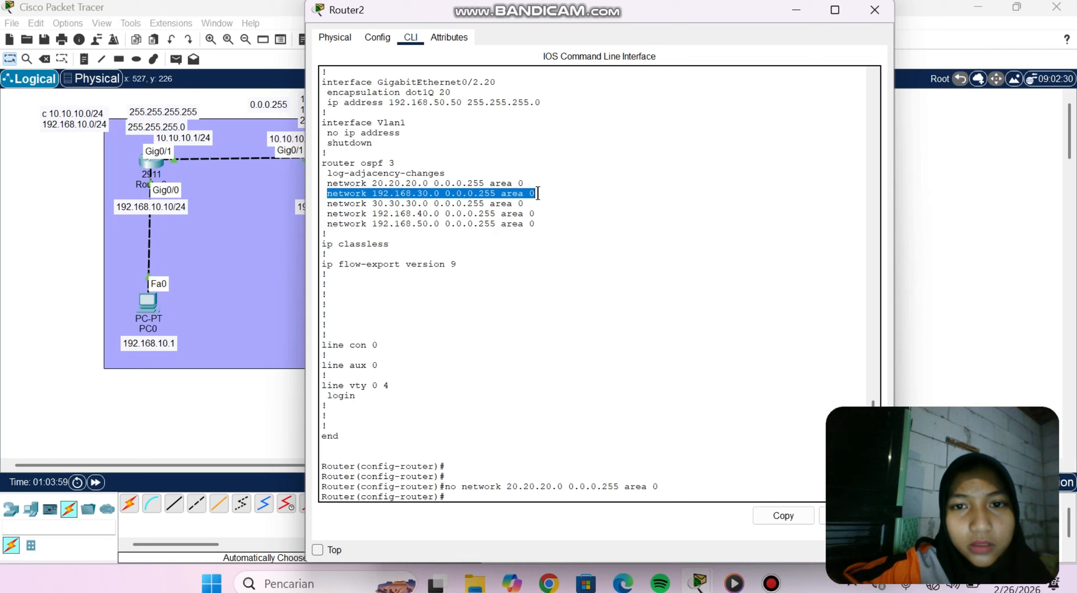
left_click(784, 516)
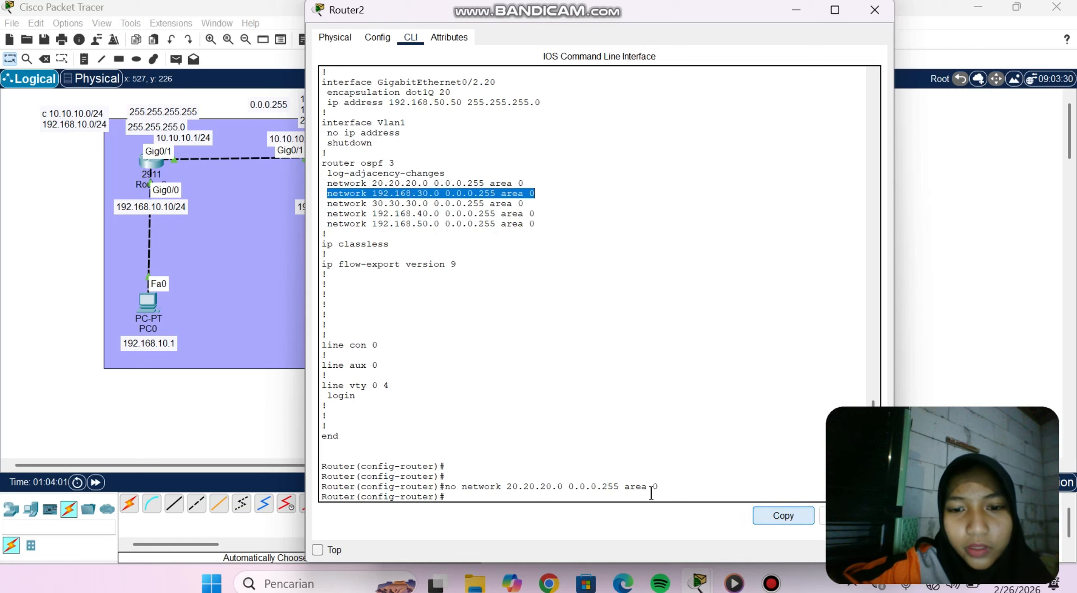
left_click(466, 497)
type("no")
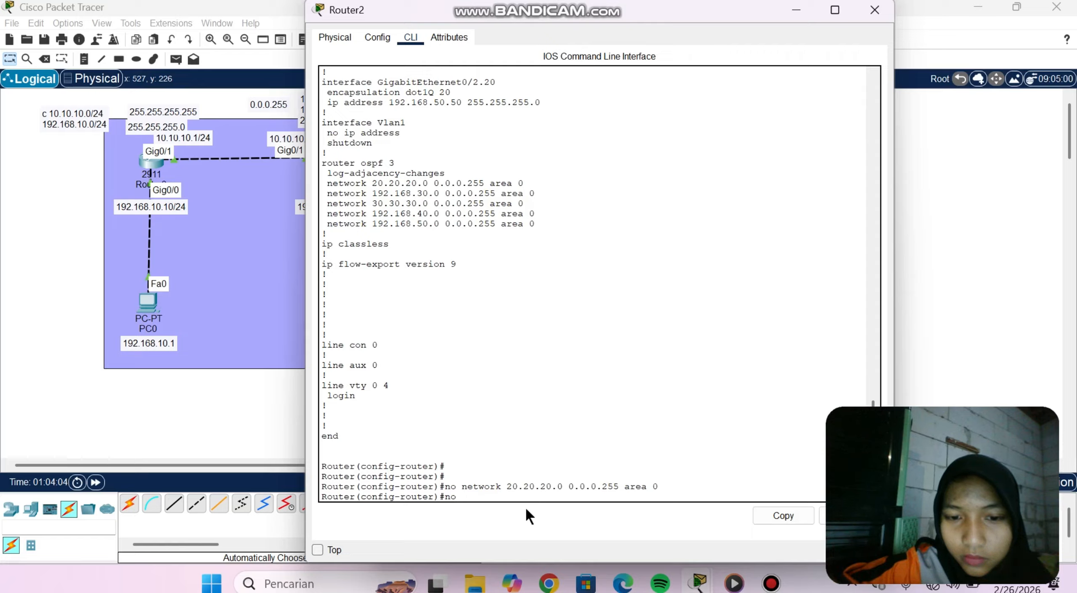
left_click(837, 515)
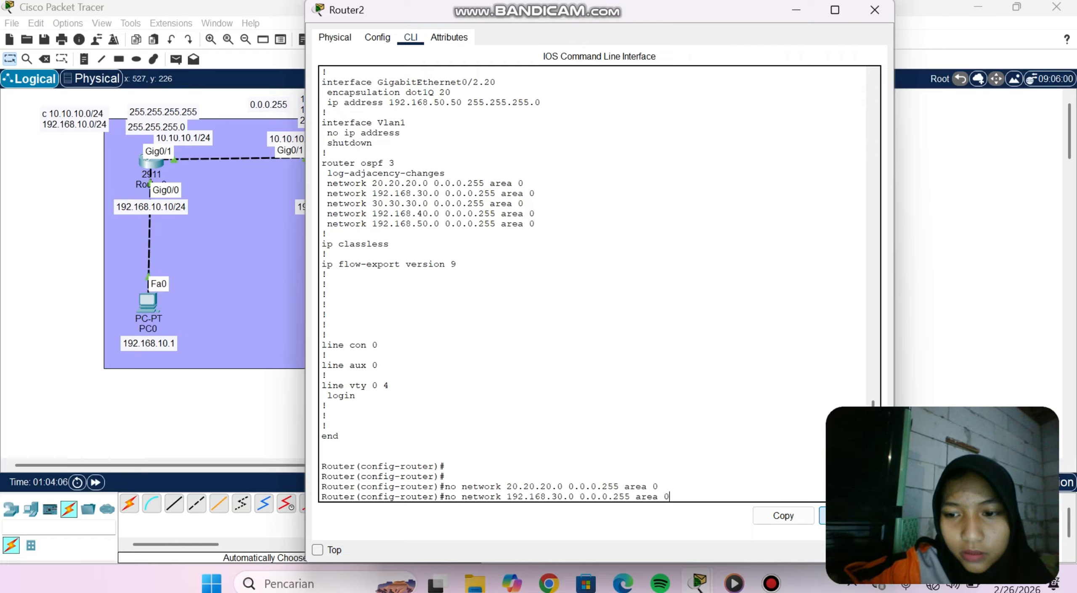
key("Return")
Remove network 30.30.30.0 0.0.0.255 area 0 from Router2's OSPF process with a copied statement, deleting the extra space.
type("no")
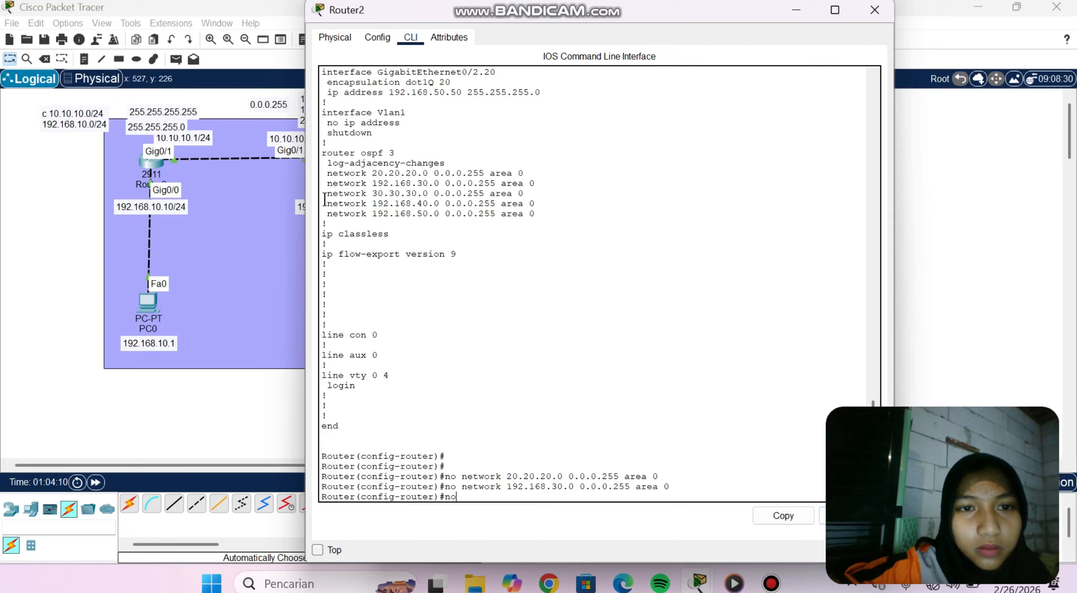
mouse_move(325, 201)
left_mouse_down()
mouse_move(401, 186)
mouse_move(523, 193)
mouse_move(332, 193)
left_mouse_up()
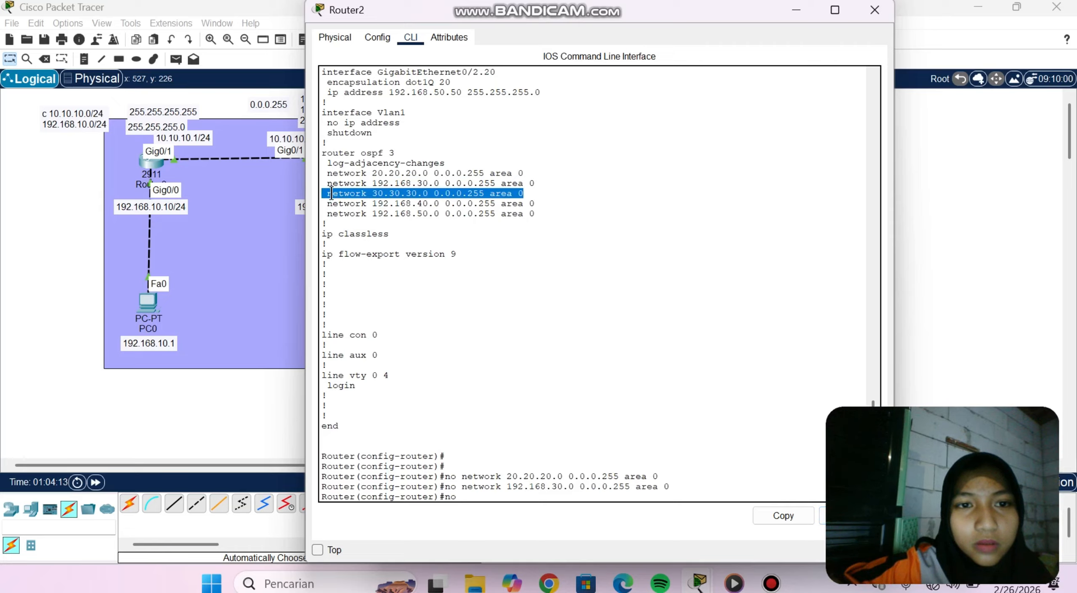
left_click(790, 514)
left_click(522, 495)
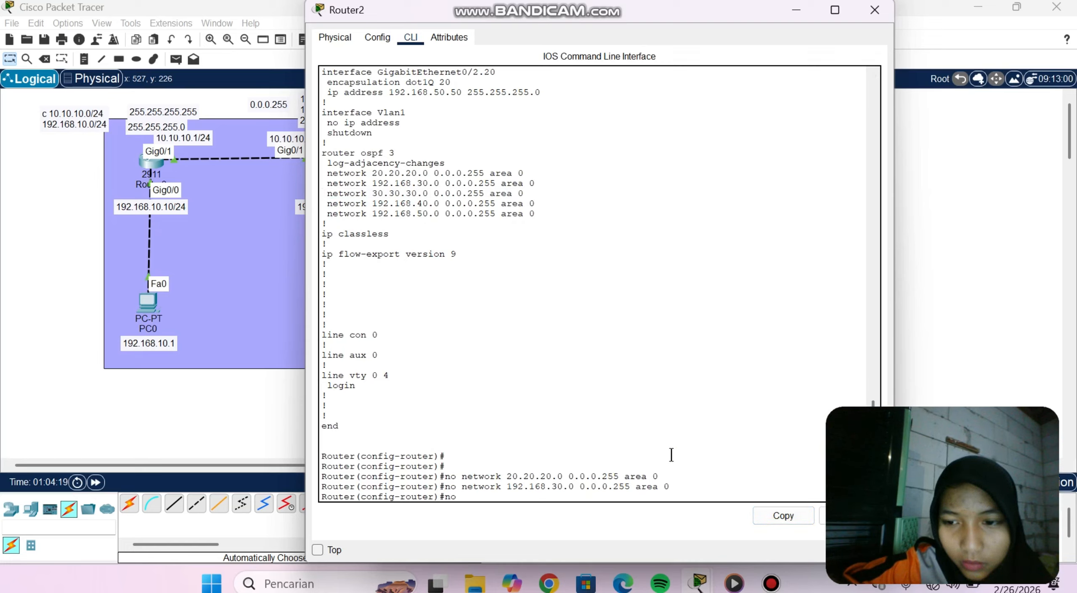
left_click(823, 515)
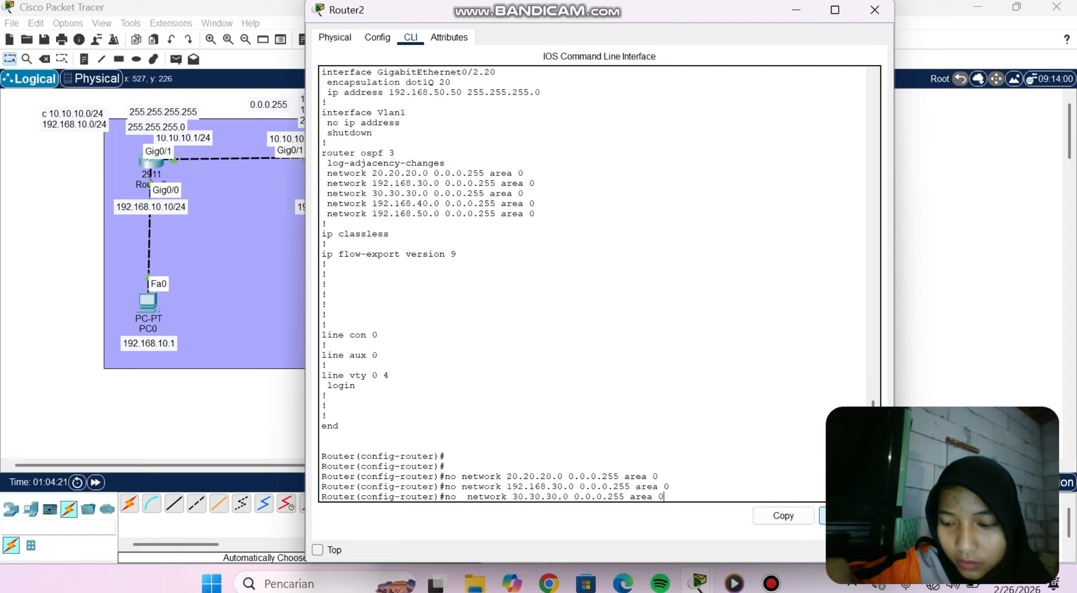
key("Left")
key("Left")
key("Left")
key("Left")
key("Left")
key("Left")
key("Left")
key("Left")
key("Left")
key("Left")
key("Left")
key("Left")
key("Left")
key("Left")
key("Left")
key("Left")
key("Left")
key("Left")
key("Left")
key("Left")
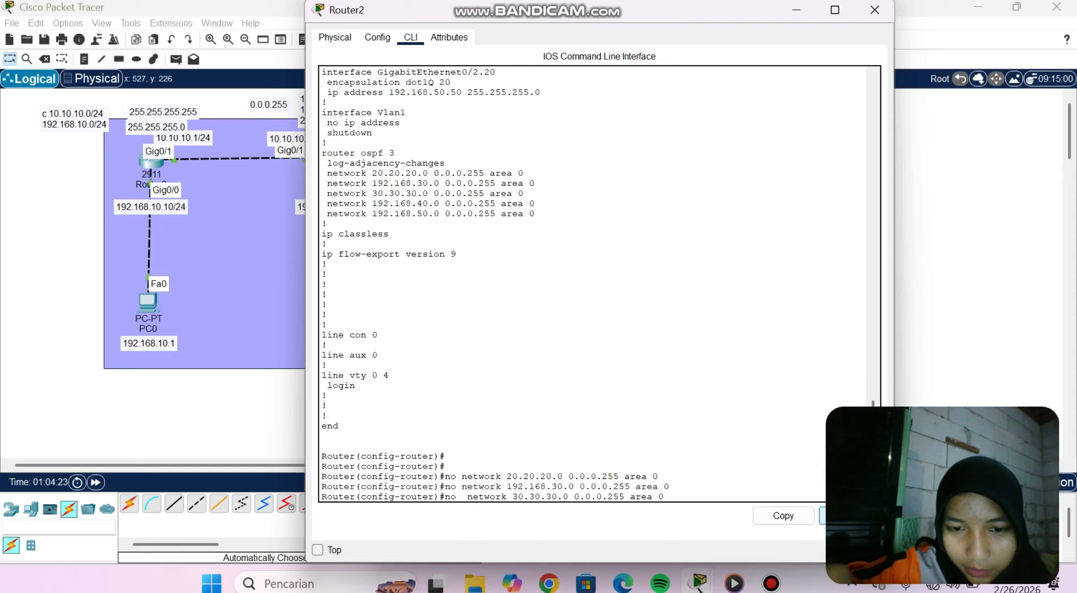
key("BackSpace")
key("Return")
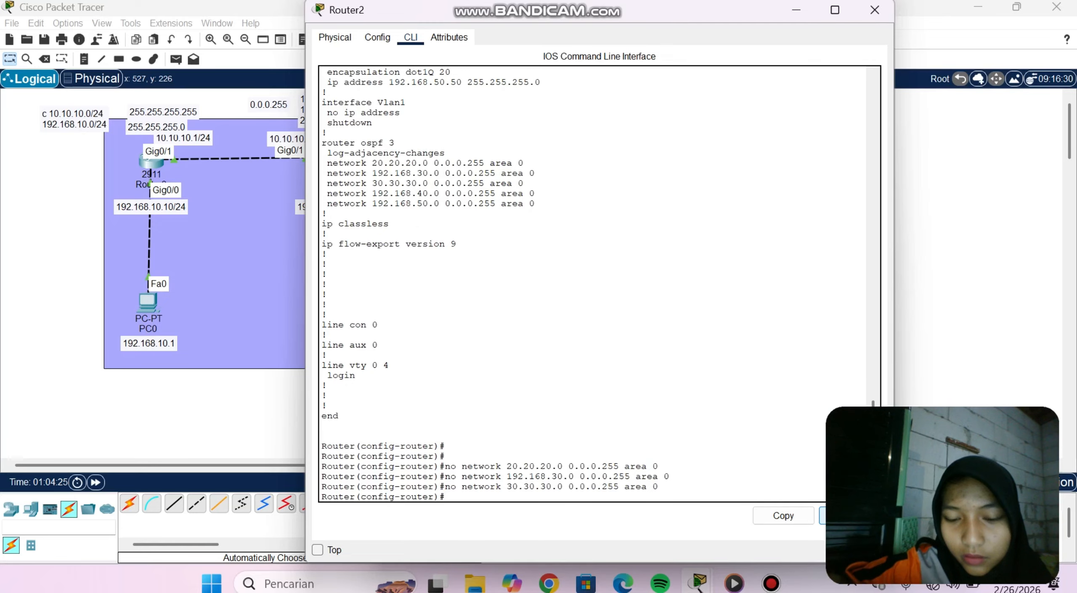
Remove network 192.168.40.0 0.0.0.255 area 0 from Router2's OSPF process, copying the statement from the running configuration and fixing the missing space.
type("no")
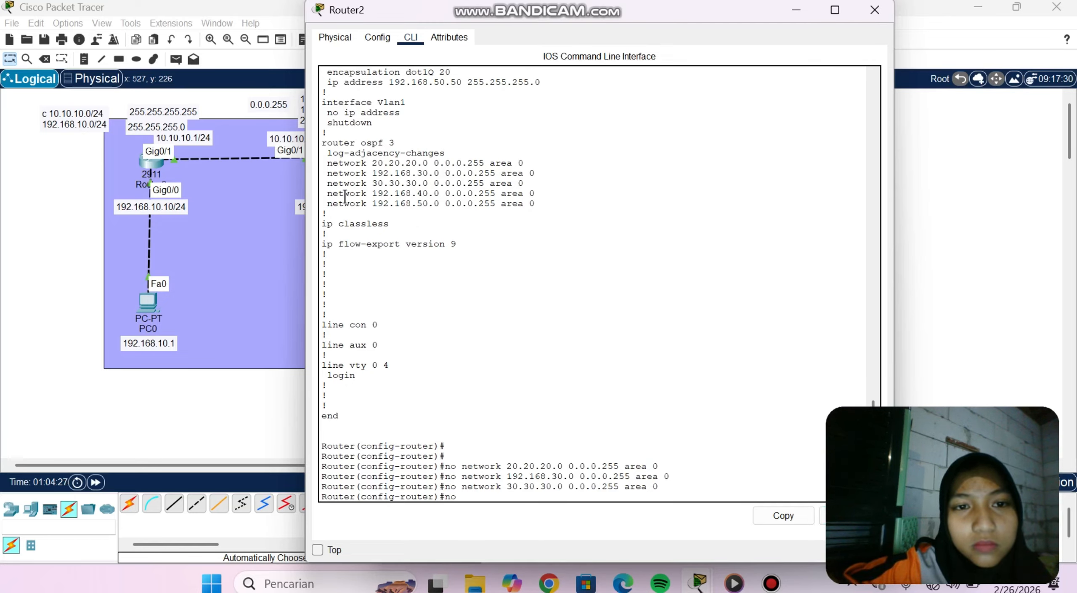
left_click_drag(327, 193, 538, 197)
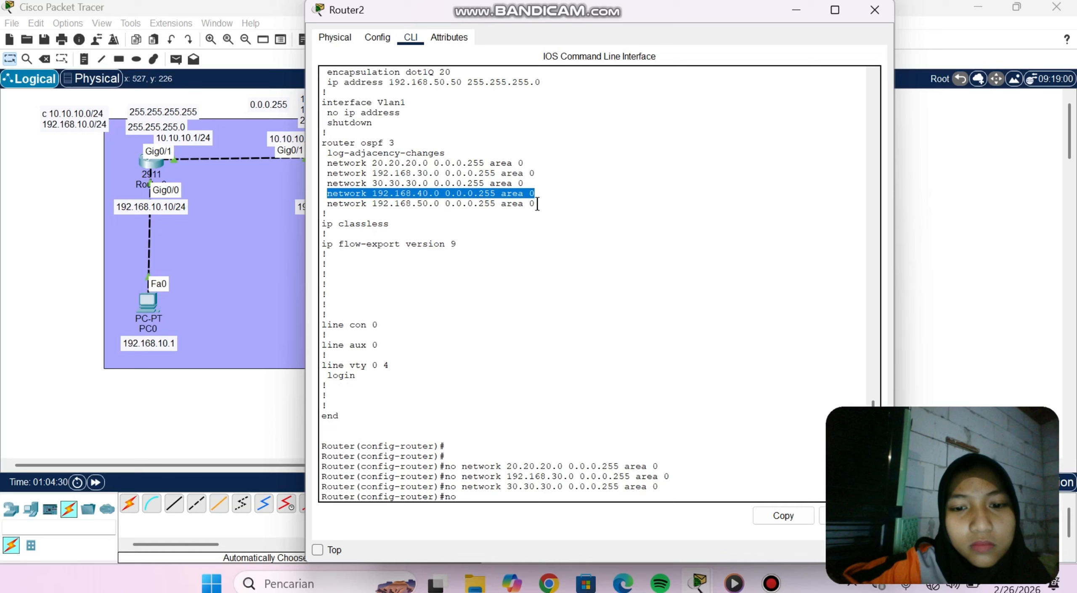
left_click(797, 510)
left_click(479, 493)
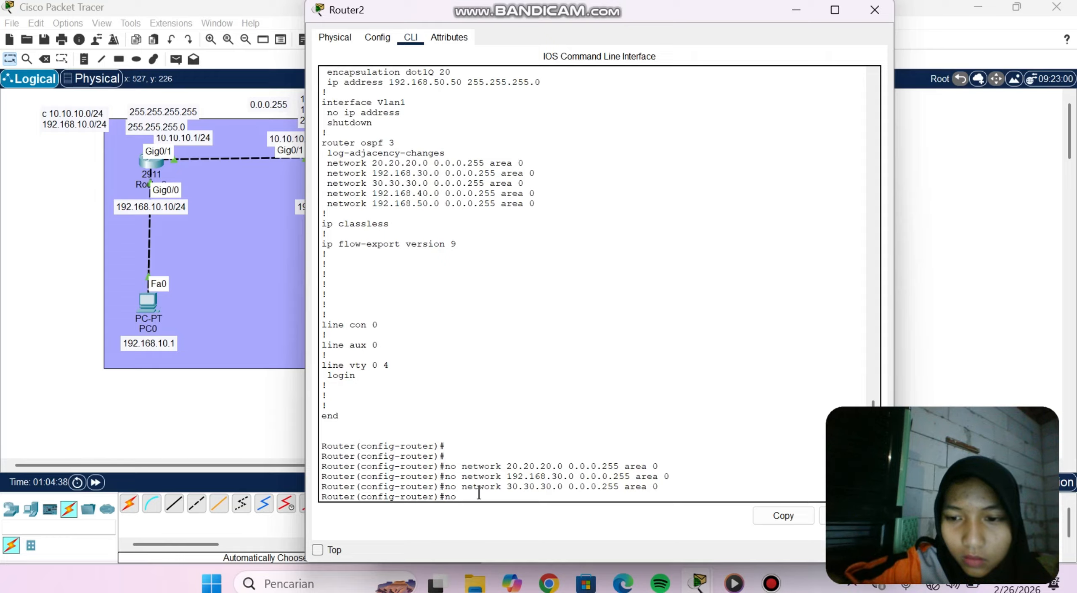
left_click(849, 516)
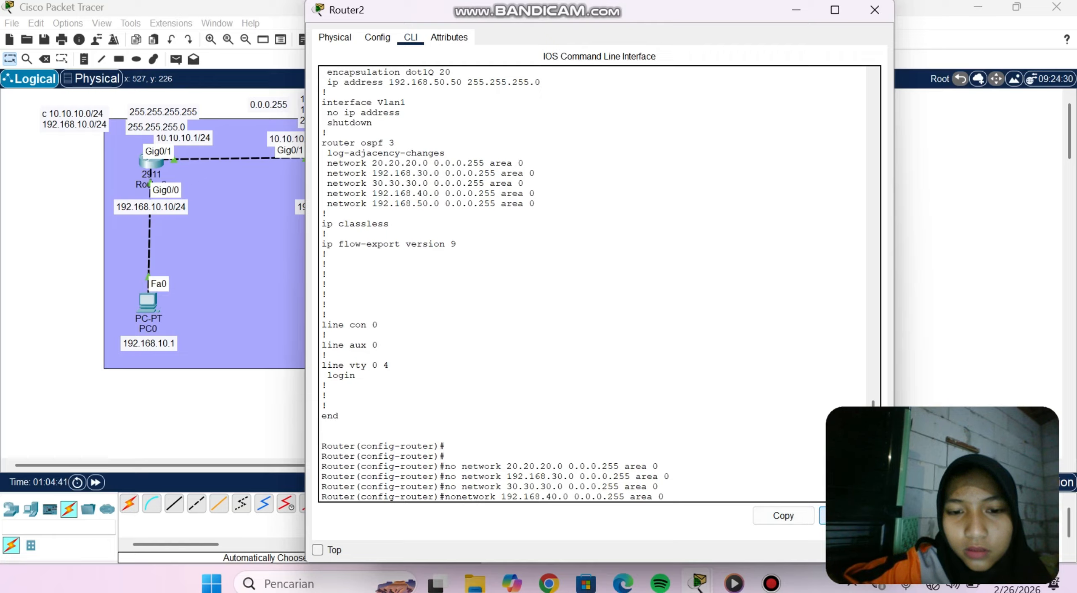
mouse_move(712, 580)
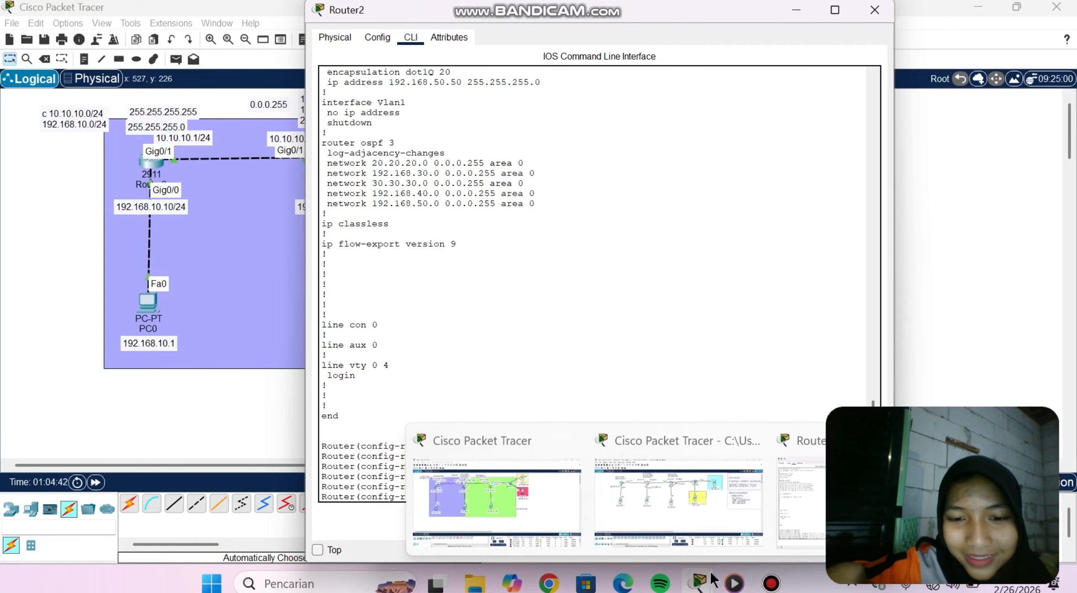
left_click(654, 293)
key("Left")
key("Left")
key("Left")
key("Left")
key("Left")
key("Left")
key("Left")
key("Left")
key("Left")
key("Left")
key("Left")
key("Left")
key("Left")
key("Left")
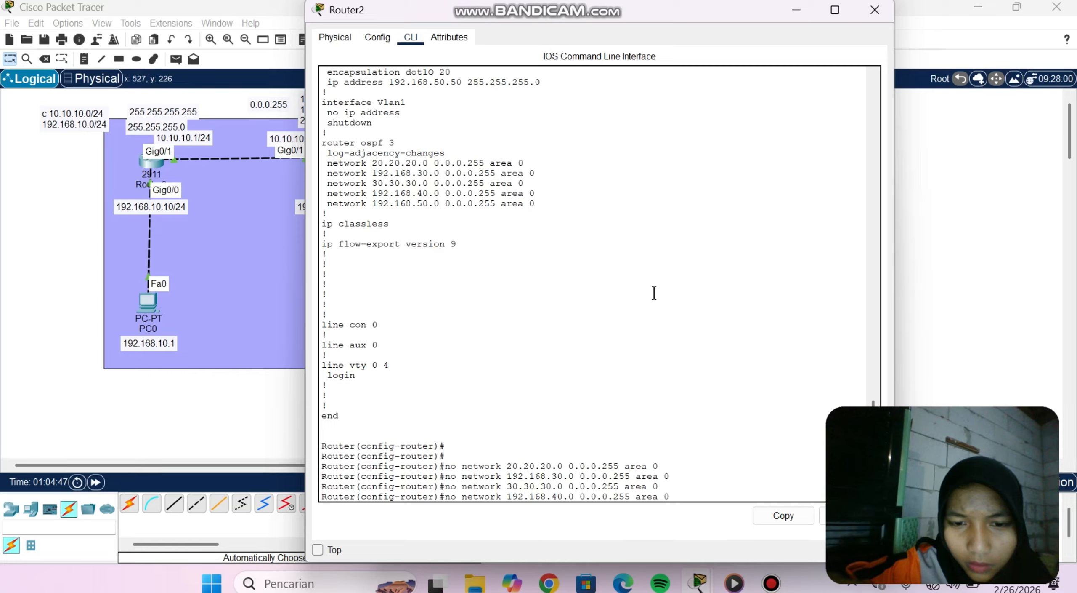
key("Return")
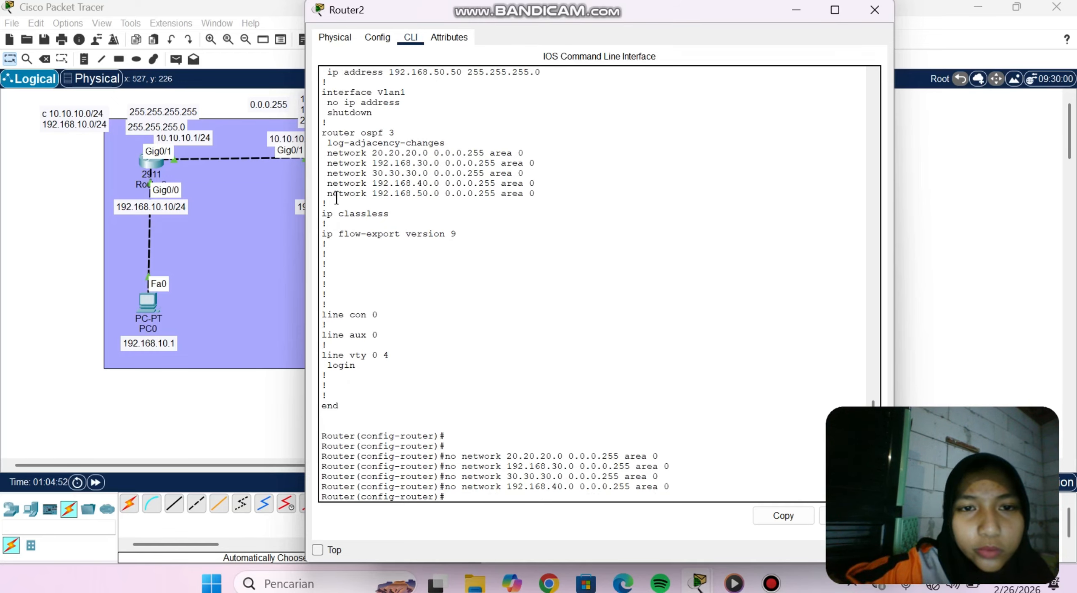
Remove network 192.168.50.0 0.0.0.255 area 0 from Router2's OSPF process, copying the statement from the running configuration.
left_click_drag(328, 194, 535, 194)
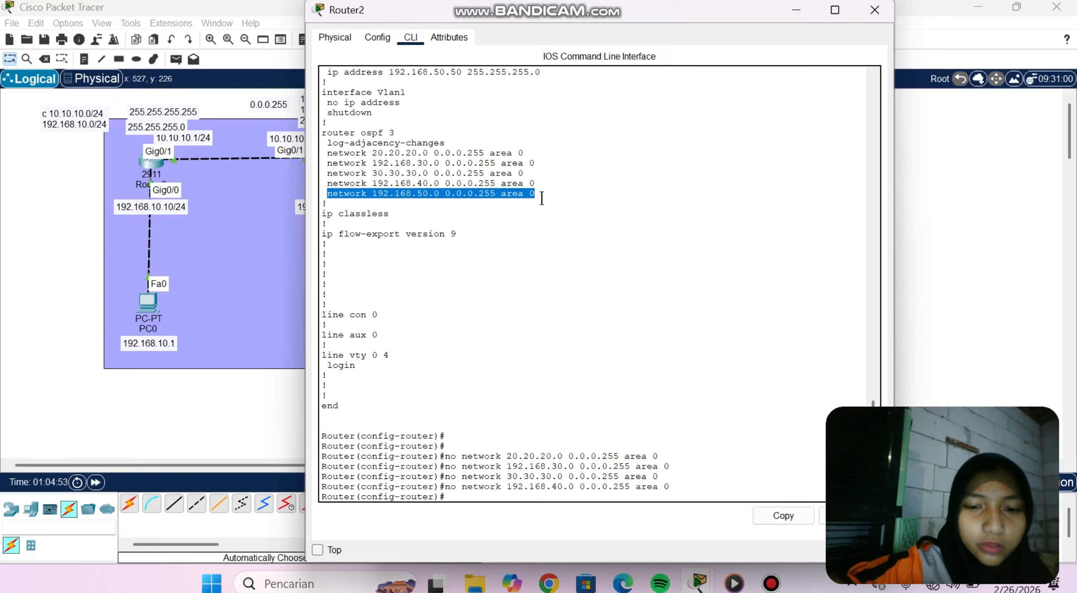
left_click(777, 512)
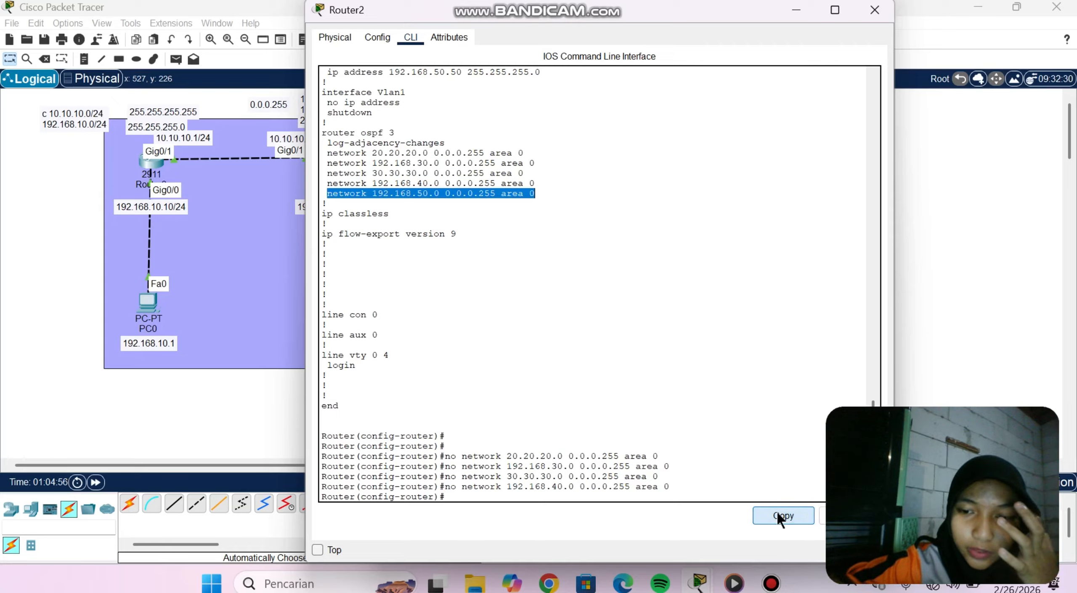
left_click(479, 497)
type("no")
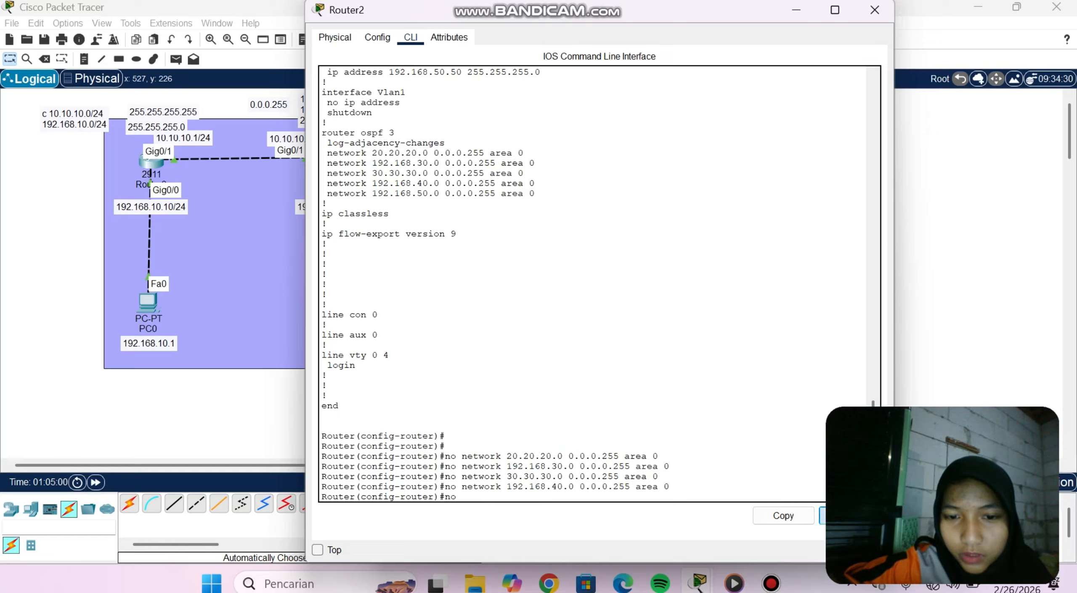
left_click(831, 516)
key("Return")
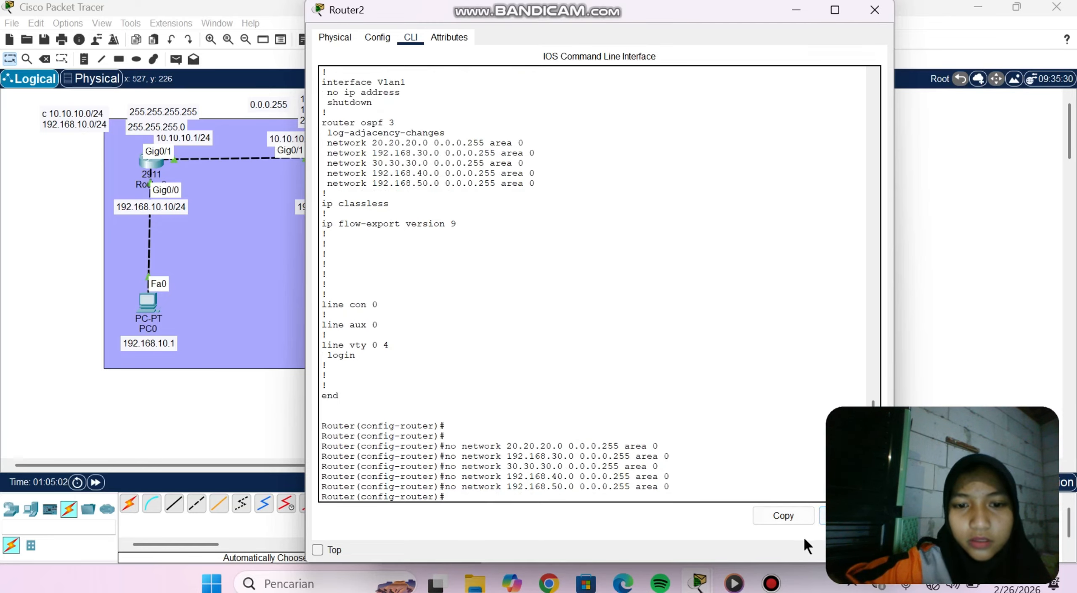
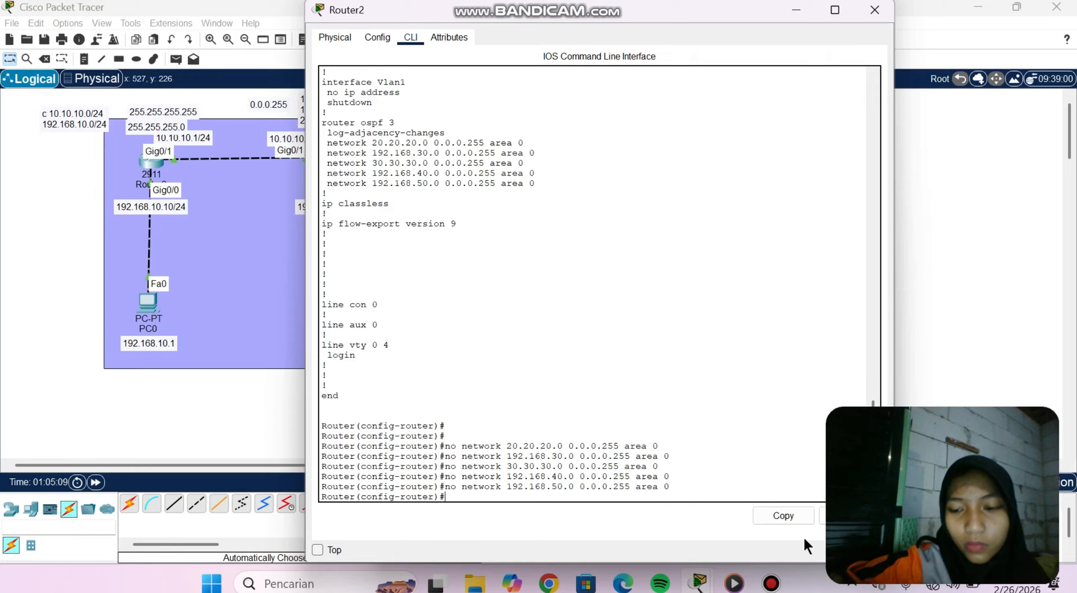
Add network 20.20.20.0 0.0.0.255 area 1 to Router2's OSPF process by recalling and editing its earlier removal statement.
key("Up")
key("Up")
key("Up")
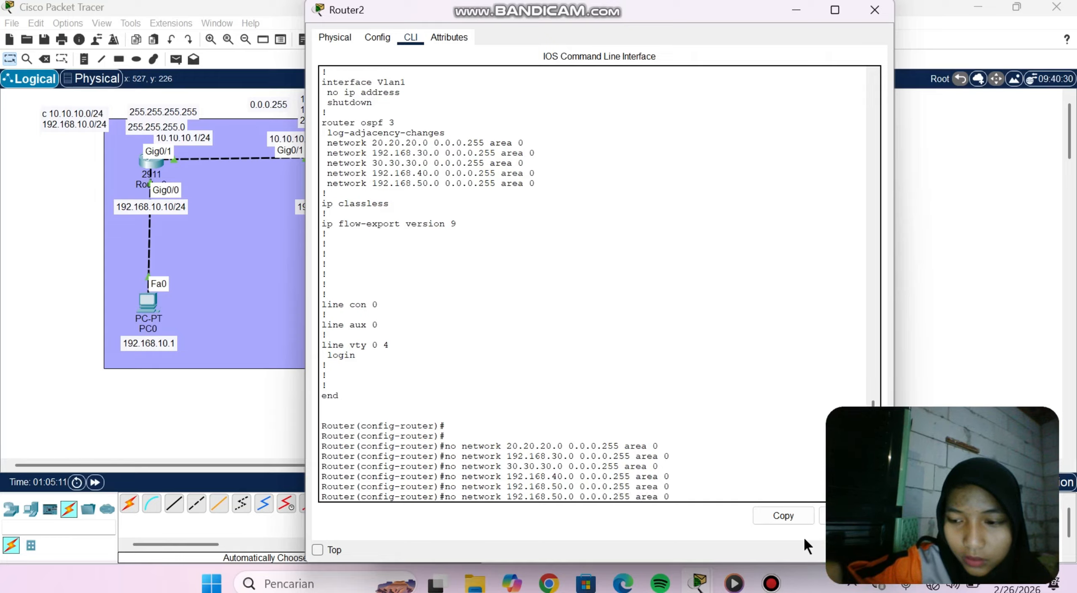
key("Up")
key("Up")
key("Up")
key("Up")
key("Down")
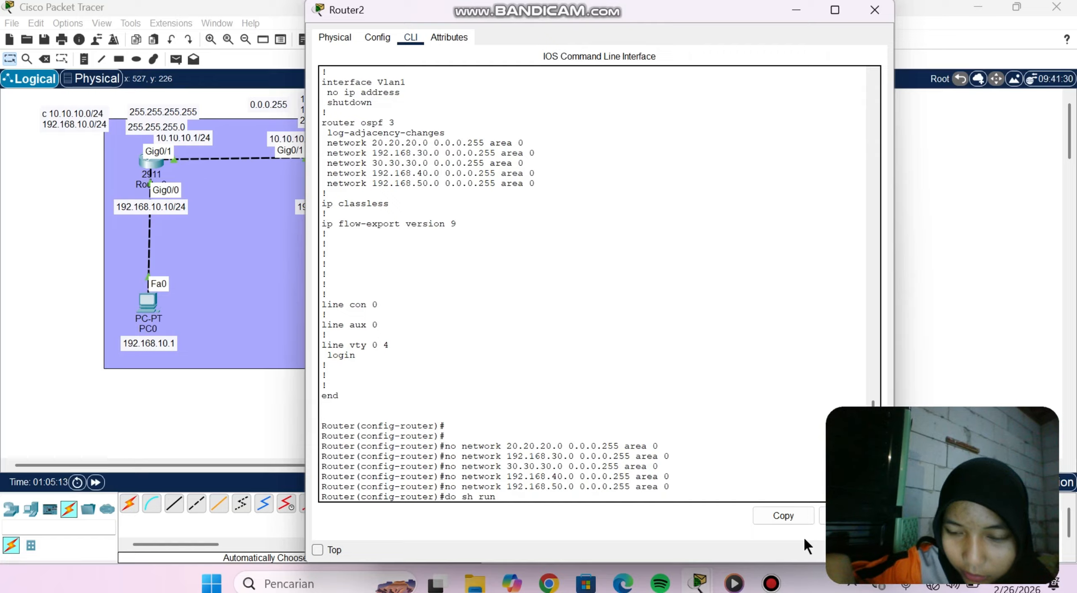
key("Down")
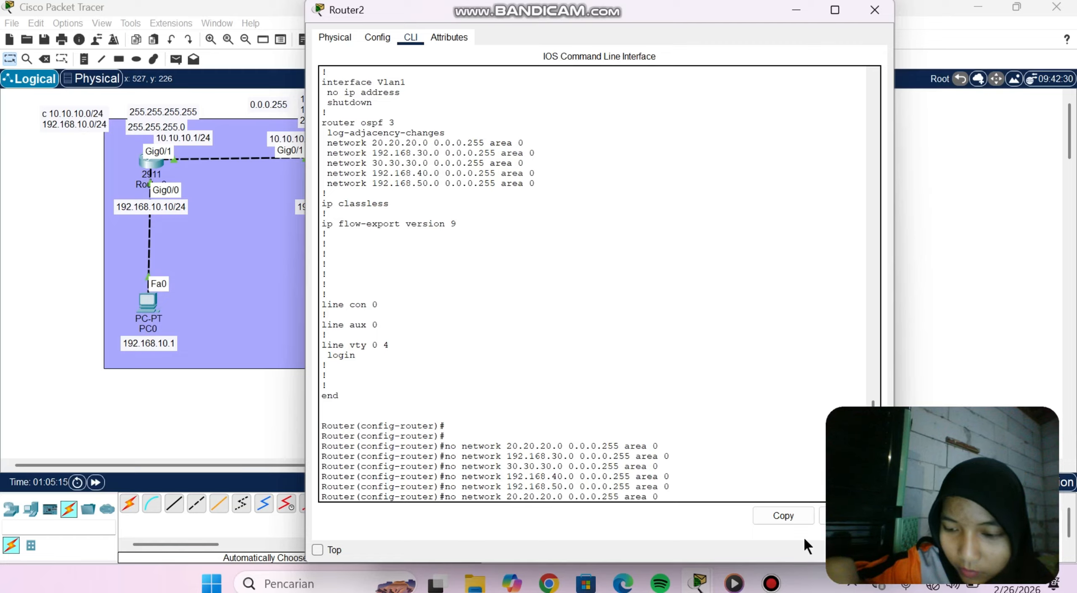
key("Left")
key("Left")
key("Left")
key("Left")
key("Left")
key("Left")
key("Left")
key("Left")
key("Left")
key("Left")
key("Left")
key("Left")
key("Left")
key("Left")
key("Left")
key("Left")
key("Left")
key("Left")
key("Left")
key("Left")
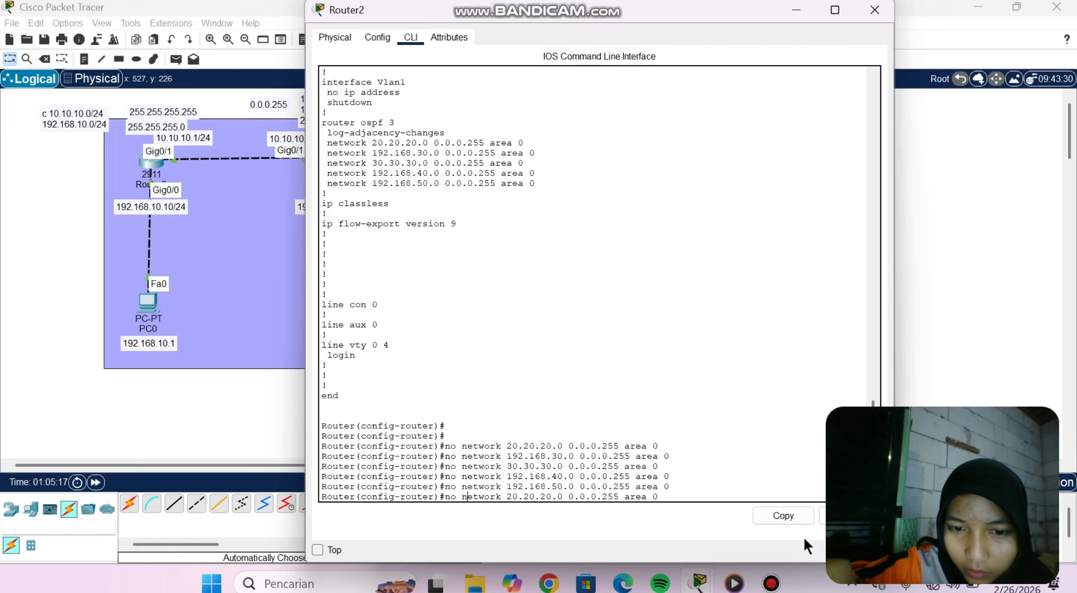
key("BackSpace")
key("BackSpace")
key("BackSpace")
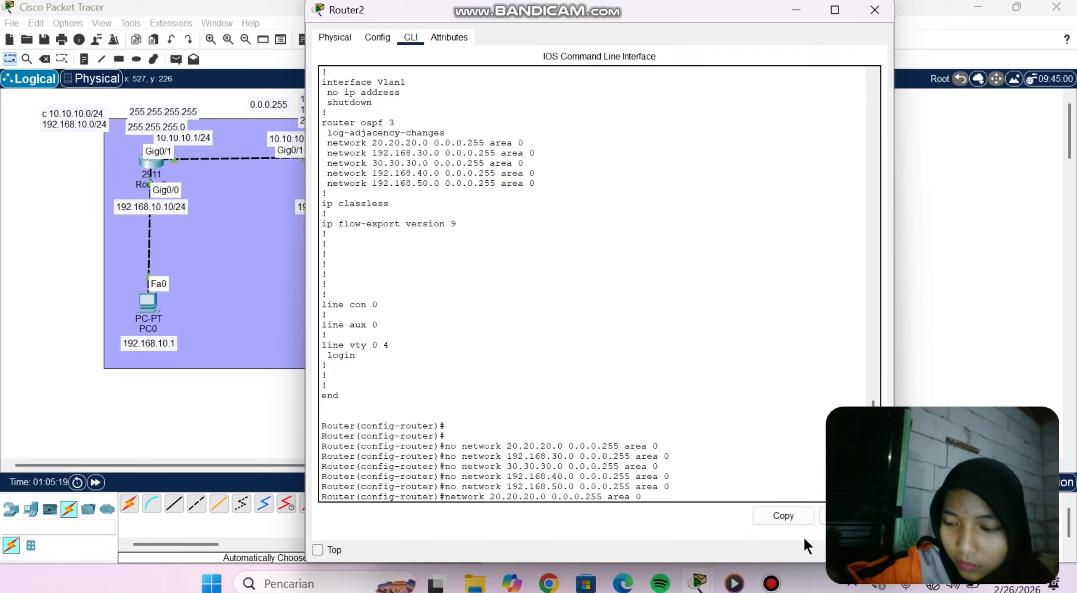
key("End")
key("BackSpace")
type("1")
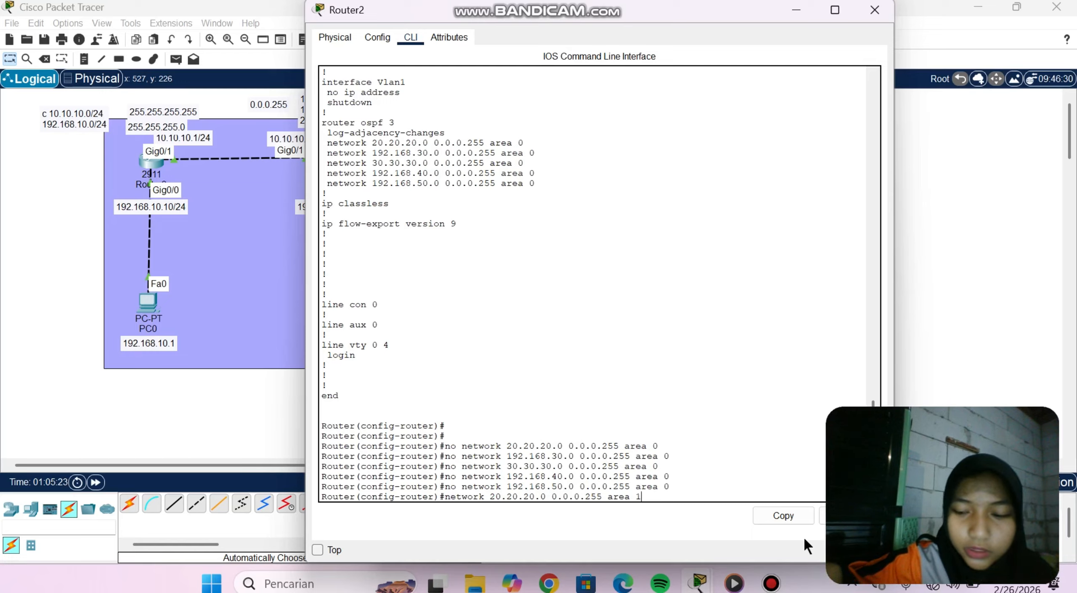
key("Return")
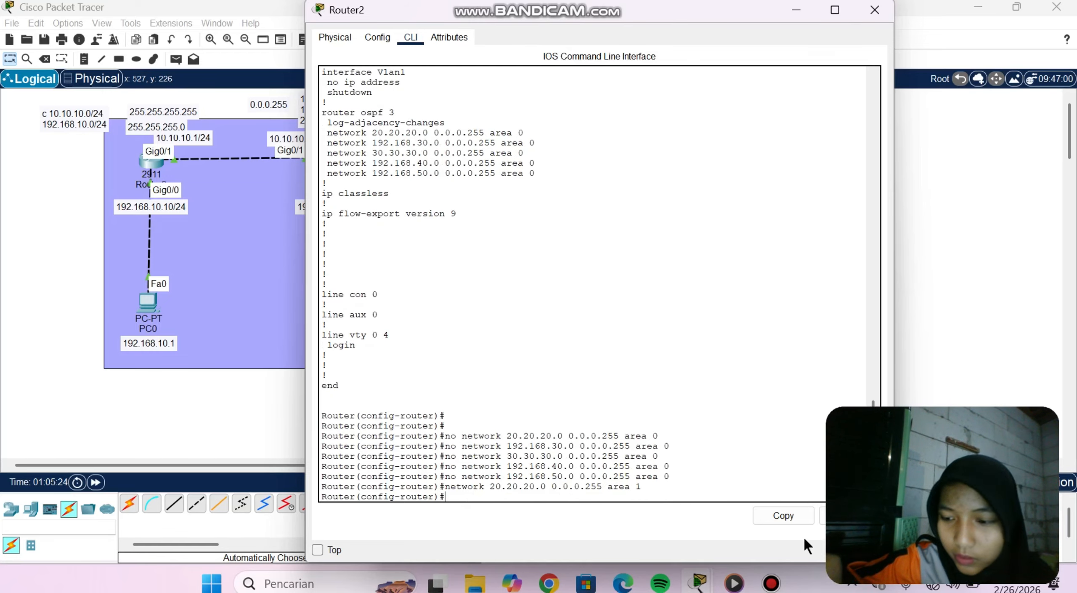
key("Up")
key("Up")
key("Up")
key("Up")
key("Up")
key("Up")
key("Up")
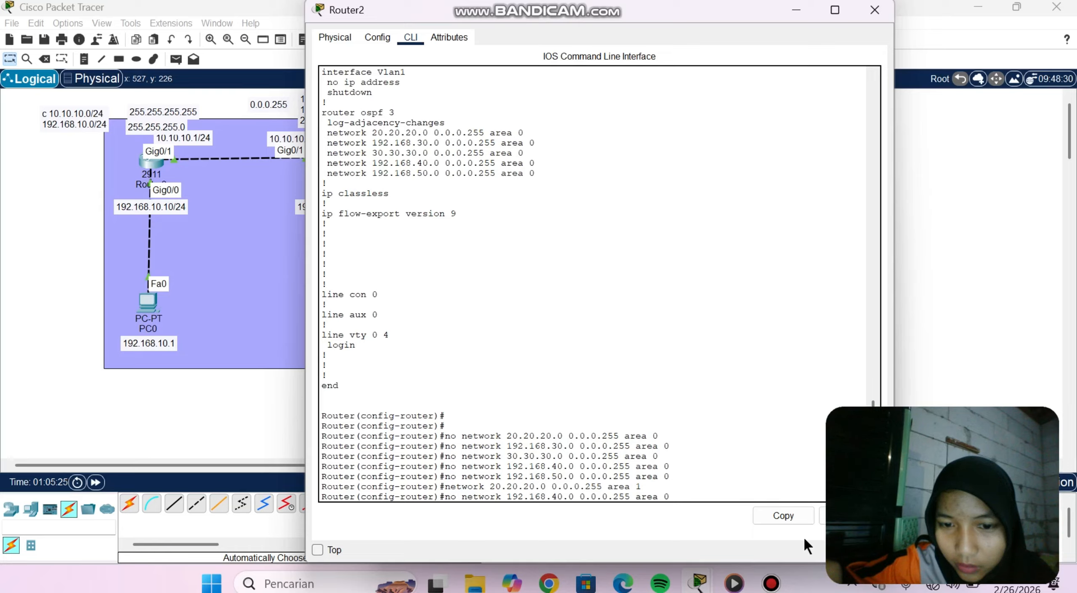
key("Up")
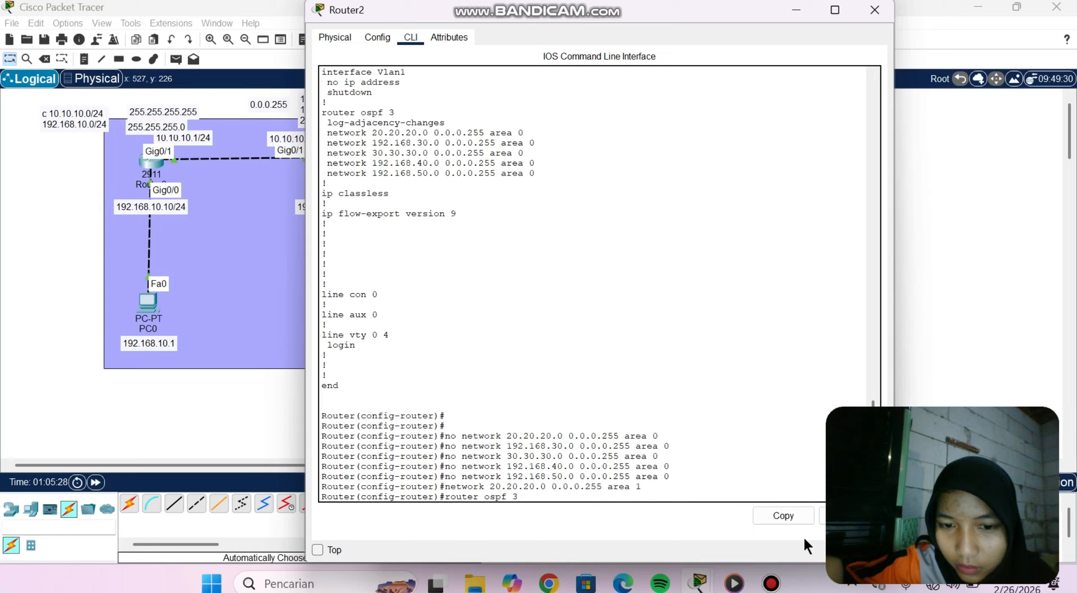
key("Down")
key("Down")
key("Down")
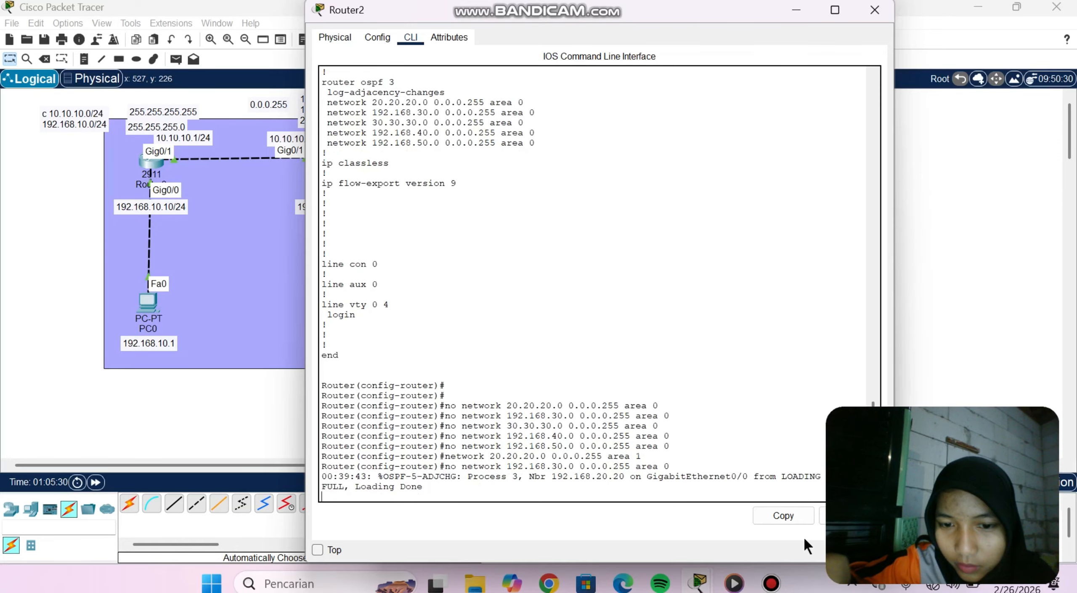
key("Return")
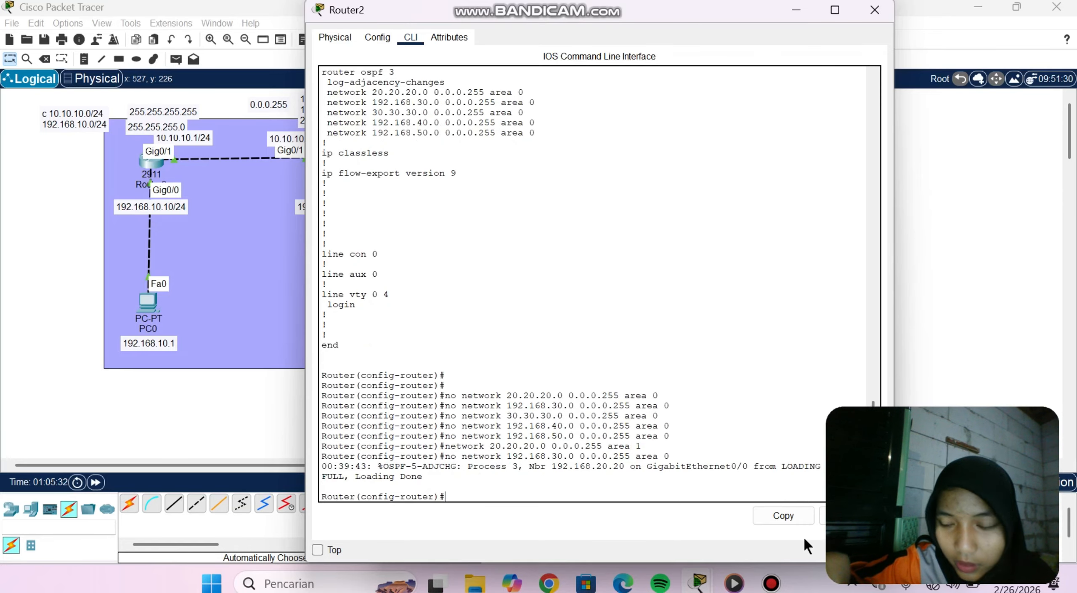
Add network 192.168.30.0 0.0.0.255 area 1 to Router2's OSPF process by recalling and editing its earlier removal statement.
key("Up")
key("Up")
key("Up")
key("Up")
key("Up")
key("Up")
key("Up")
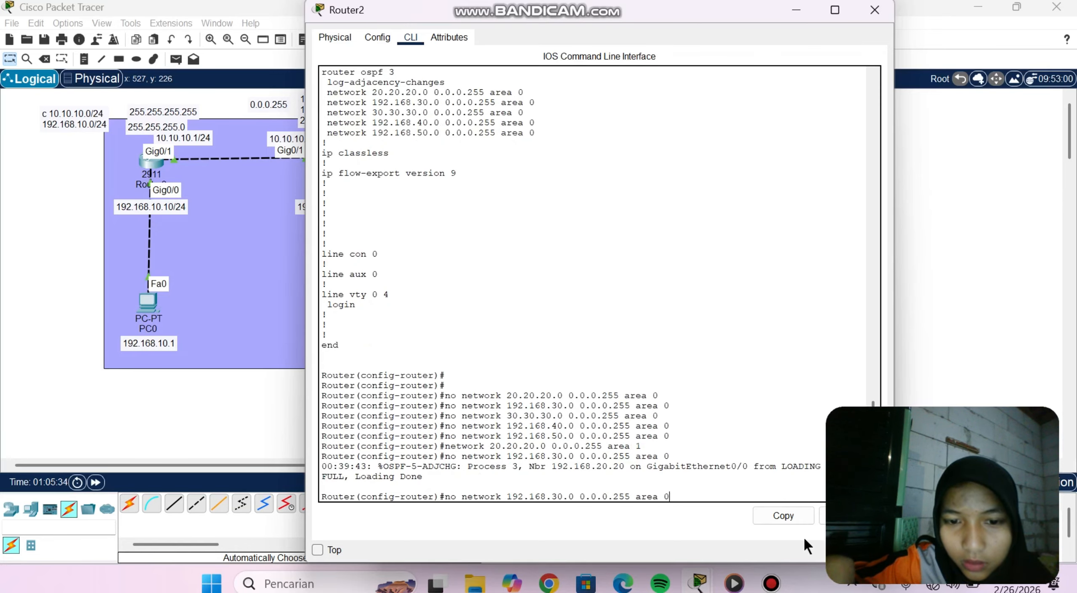
key("Down")
key("Down")
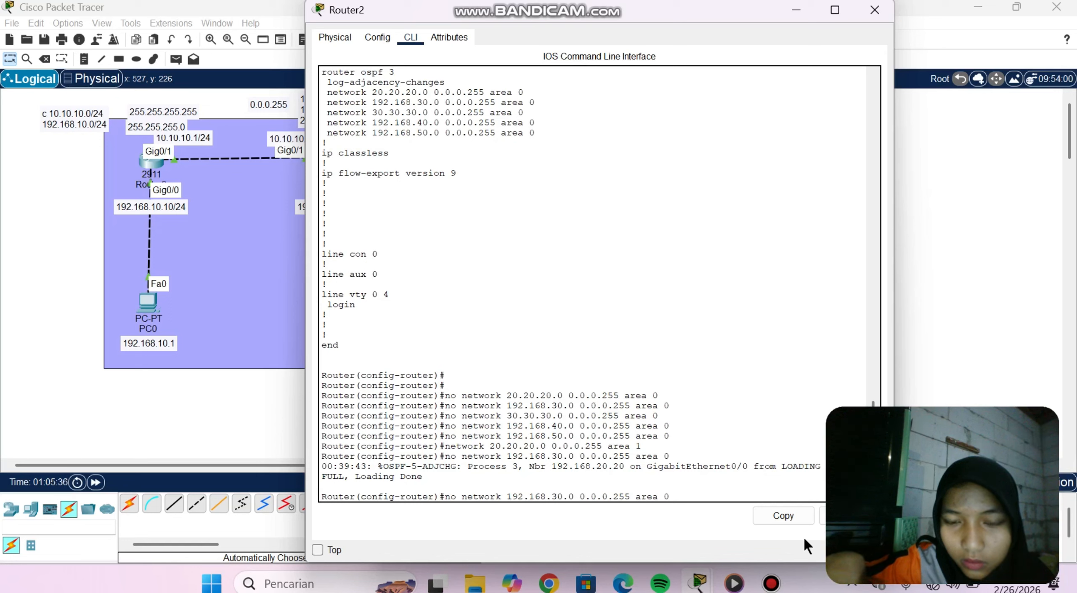
key("Left")
key("Left")
key("Left")
key("Left")
key("Left")
key("Left")
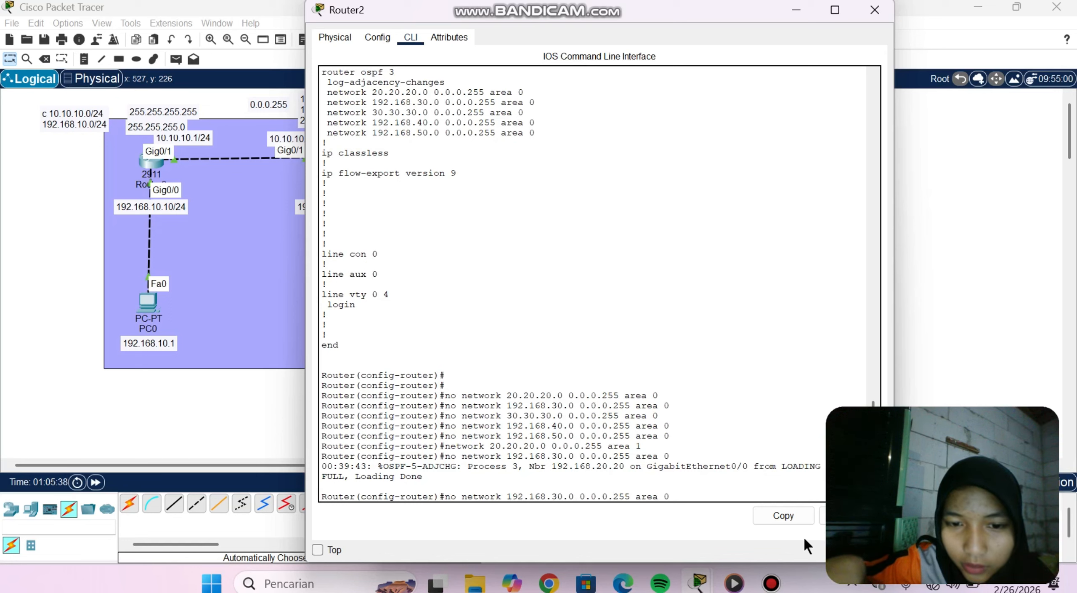
key("BackSpace")
key("BackSpace")
key("BackSpace")
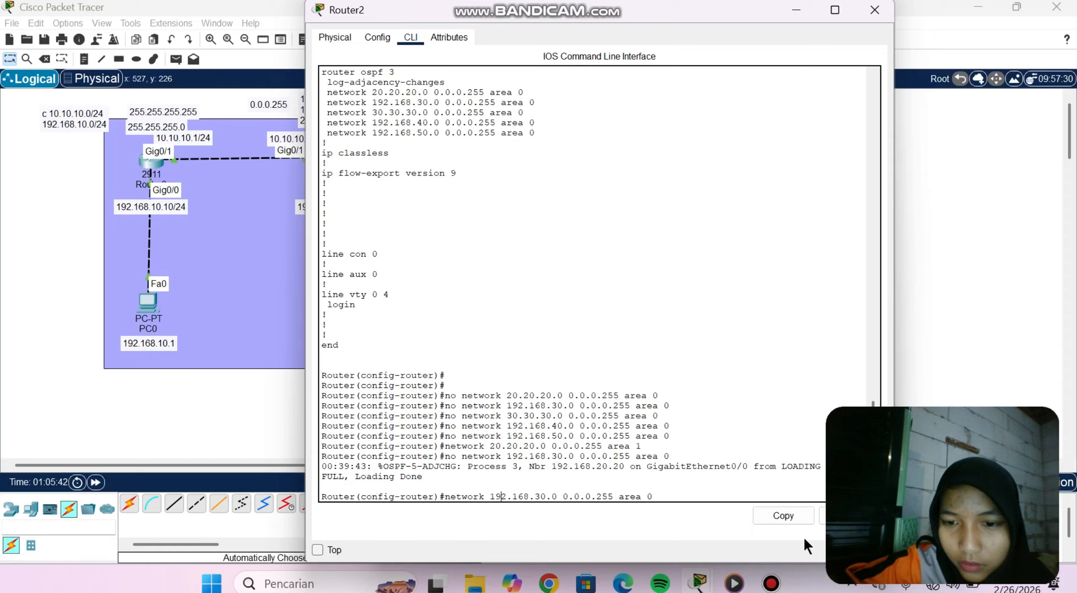
key("Right")
key("Right")
key("Right")
key("Right")
key("Right")
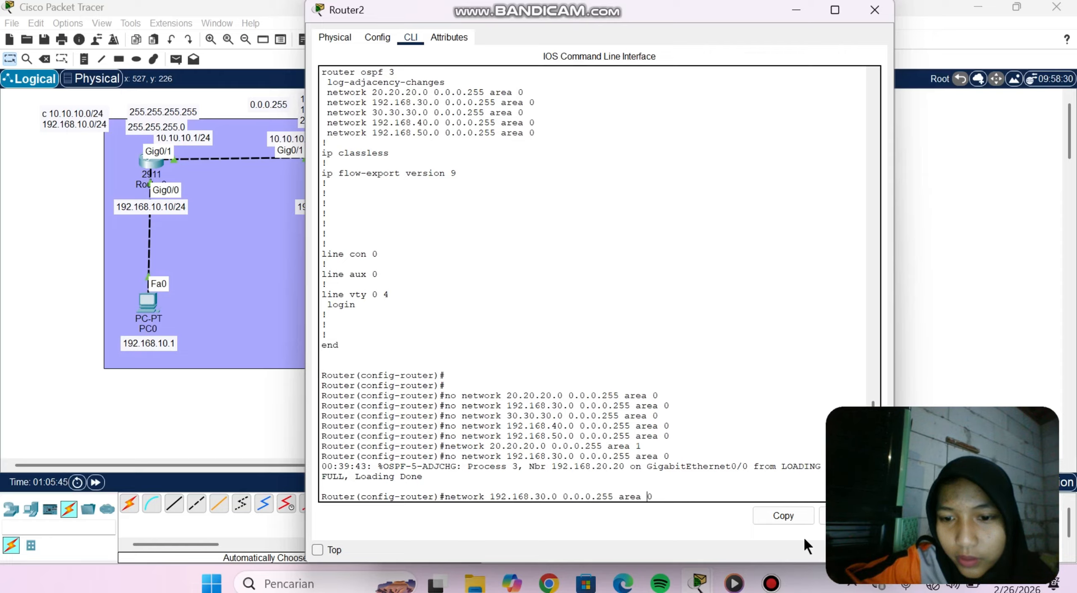
key("BackSpace")
type("1")
key("Return")
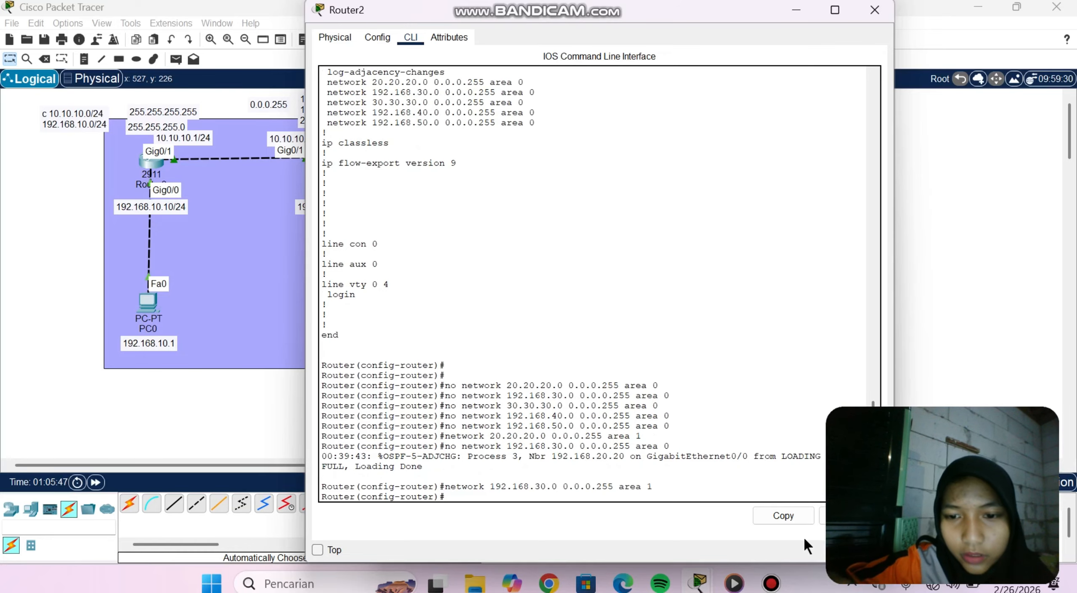
Add network 30.30.30.0 0.0.0.255 area 1 to Router2's OSPF process by recalling and editing its earlier removal statement.
key("Up")
key("Up")
key("Up")
key("Up")
key("Up")
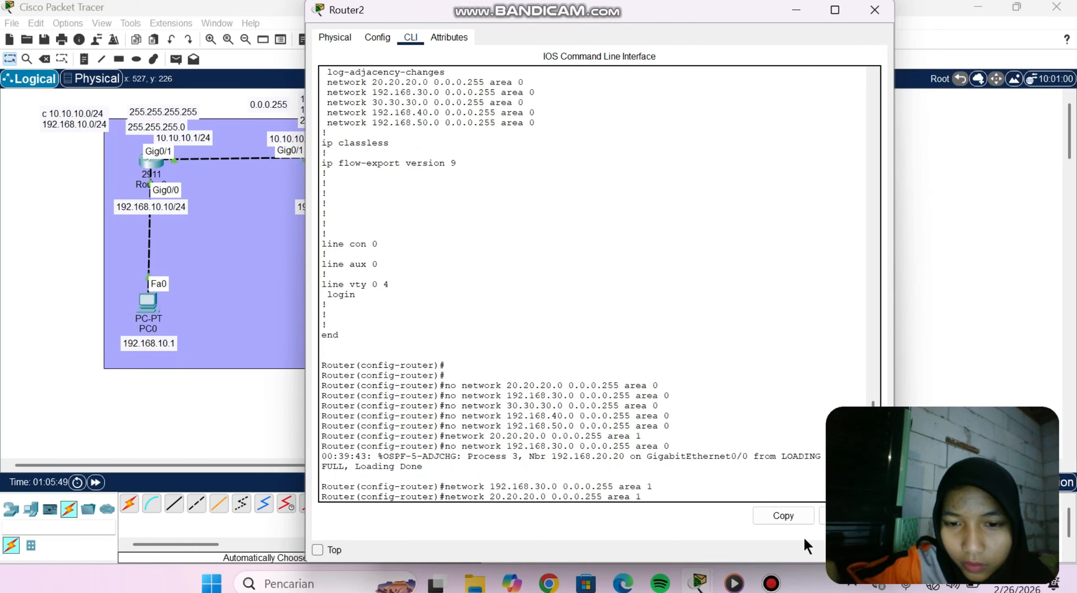
key("Up")
key("Up")
key("Up")
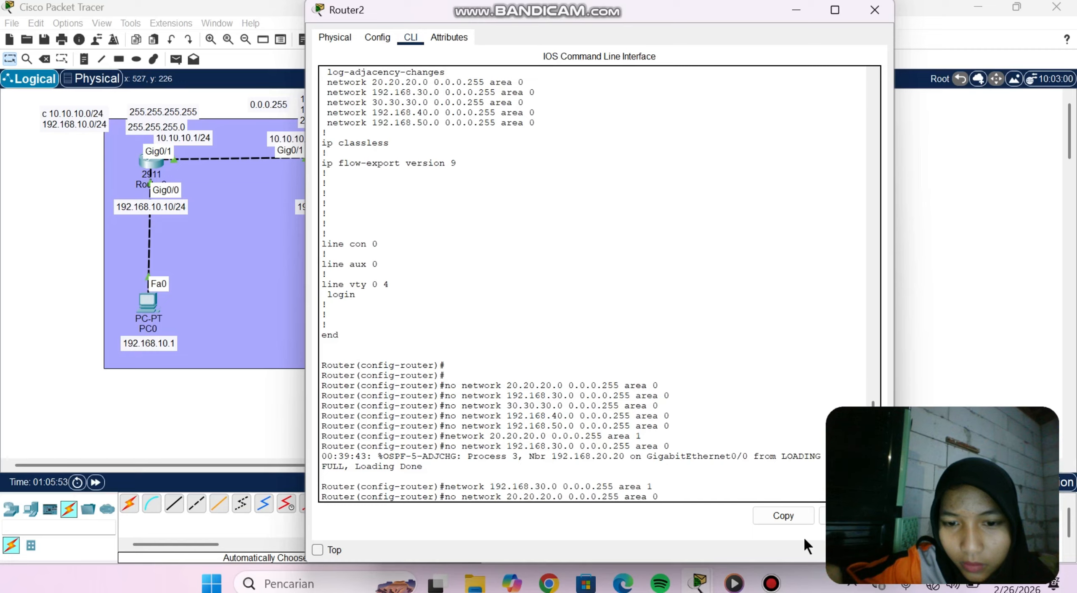
key("Down")
key("Down")
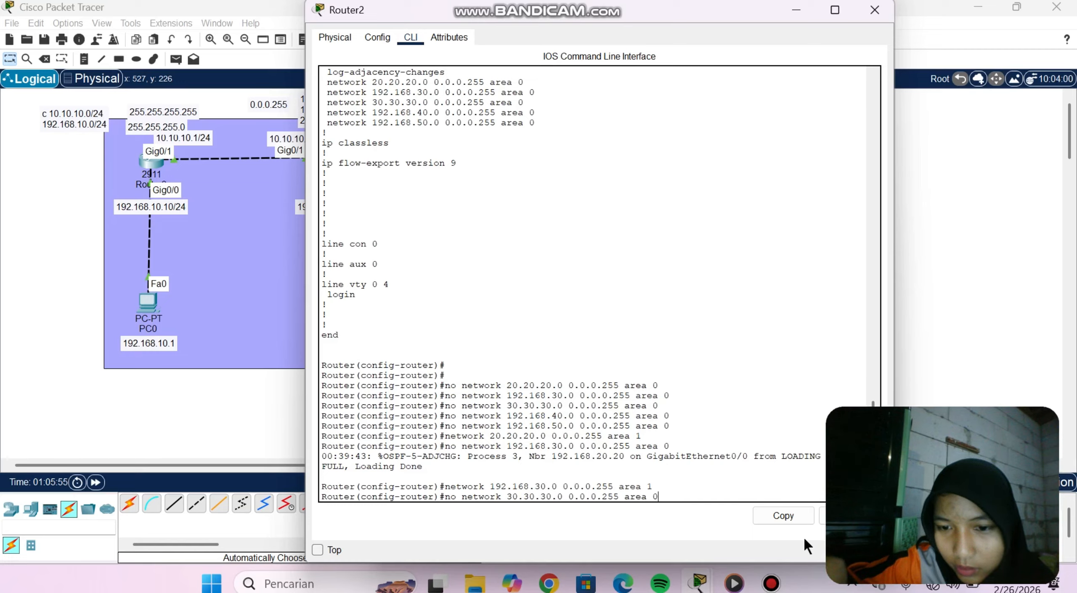
key("BackSpace")
type("1")
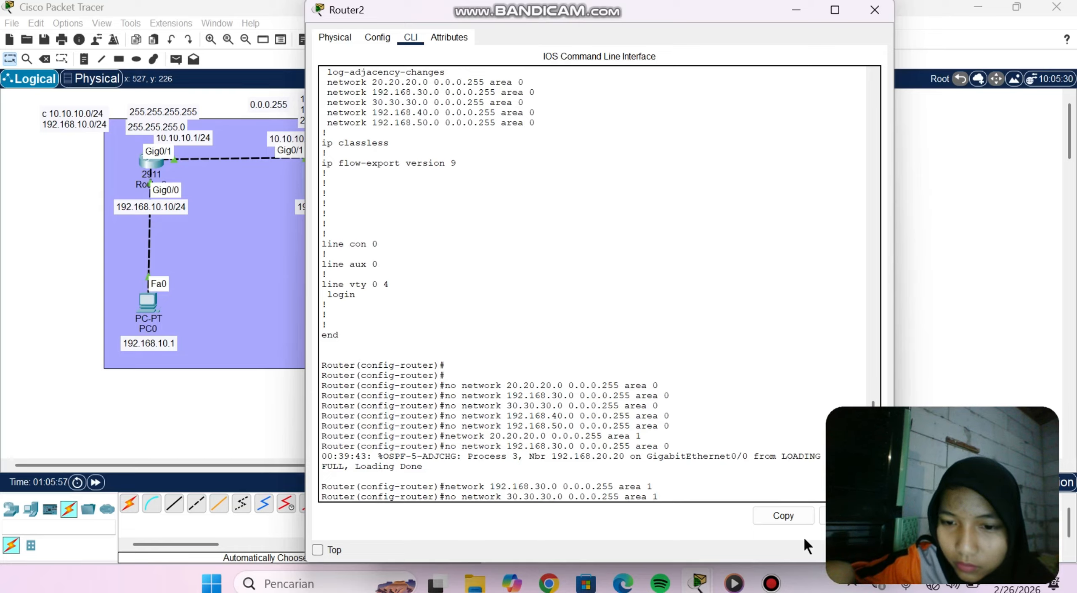
key("Left")
key("Left")
key("Left")
key("Left")
key("Left")
key("Left")
key("Left")
key("Left")
key("Left")
key("Left")
key("Left")
key("Left")
key("Left")
key("Left")
key("Left")
key("Left")
key("Left")
key("Left")
key("Left")
key("Left")
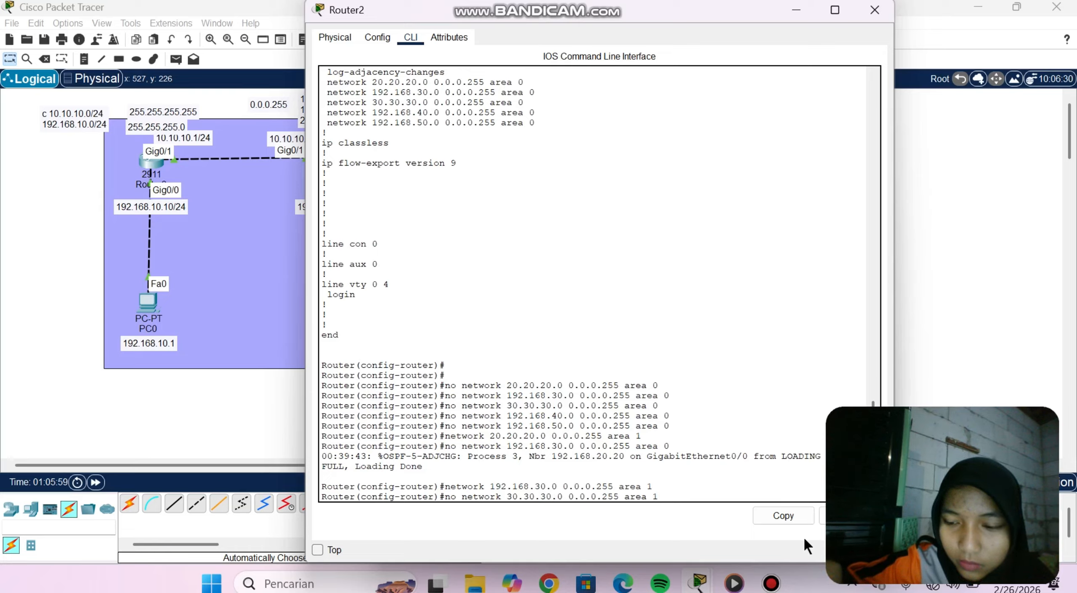
key("Return")
key("Return")
key("Up")
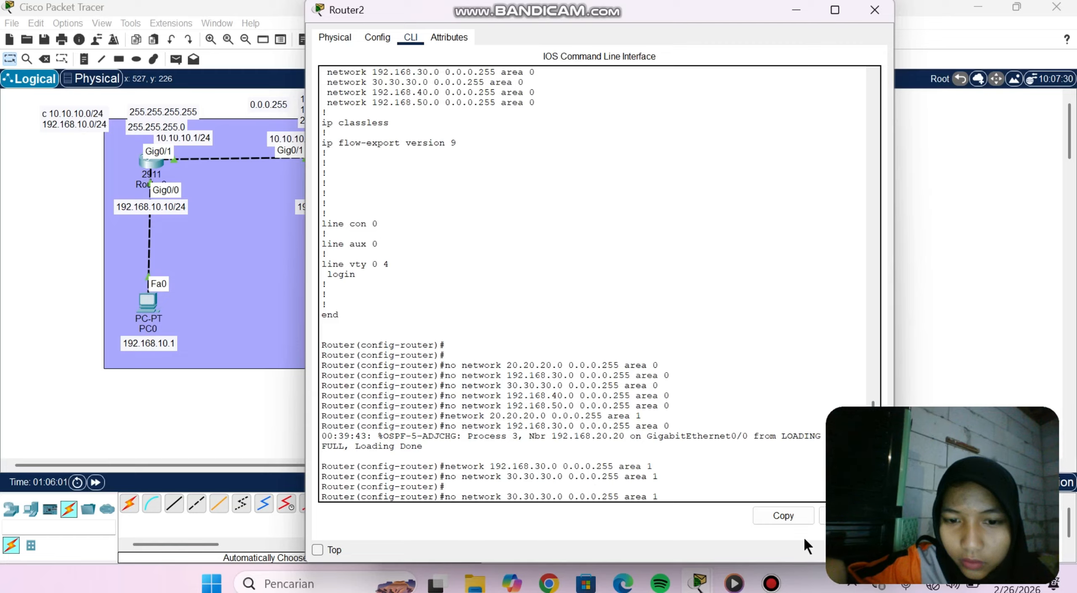
key("Left")
key("Left")
key("Left")
key("Left")
key("Left")
key("Left")
key("Left")
key("Left")
key("Left")
key("Left")
key("Left")
key("Left")
key("Left")
key("Left")
key("Left")
key("Left")
key("Left")
key("Left")
key("Left")
key("Left")
key("Left")
key("Left")
key("Left")
key("Left")
key("Left")
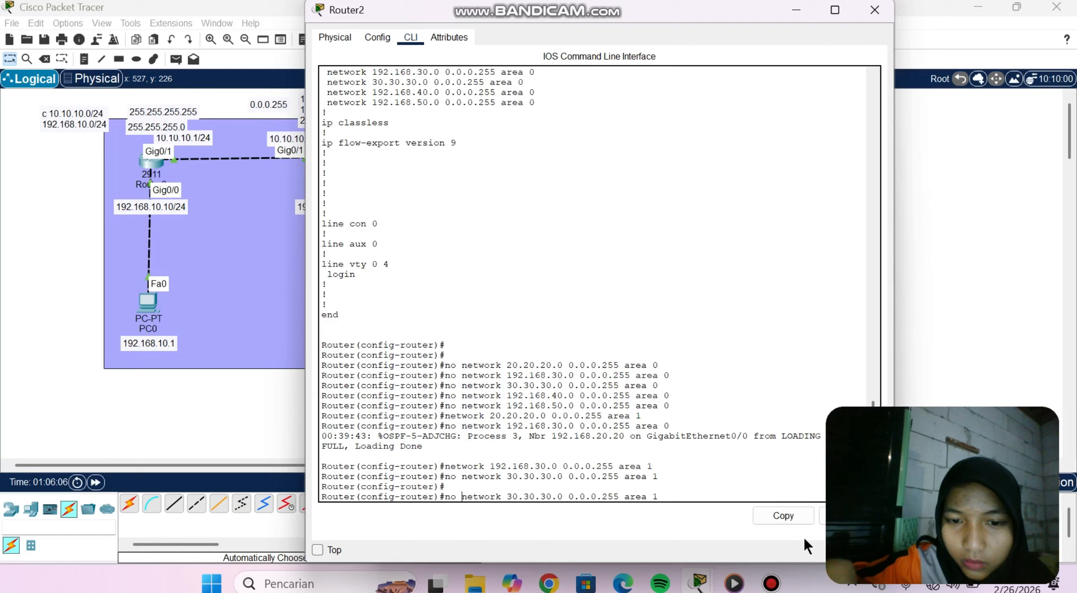
key("BackSpace")
key("BackSpace")
key("BackSpace")
key("Return")
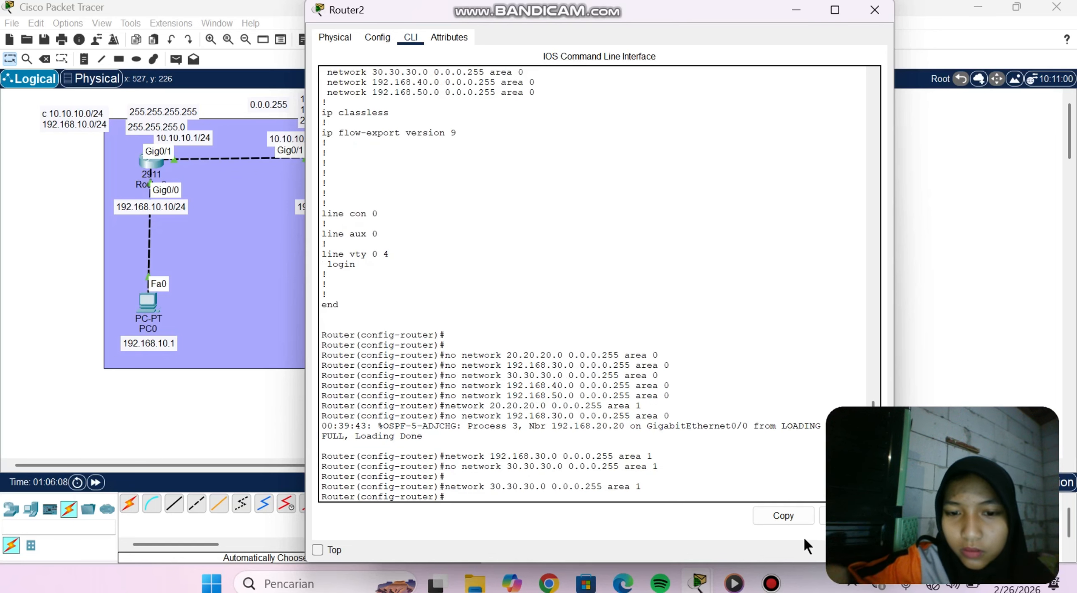
Add network 192.168.40.0 0.0.0.255 area 1 to Router2's OSPF process by recalling and editing its earlier removal statement.
key("Up")
key("Up")
key("Up")
key("Up")
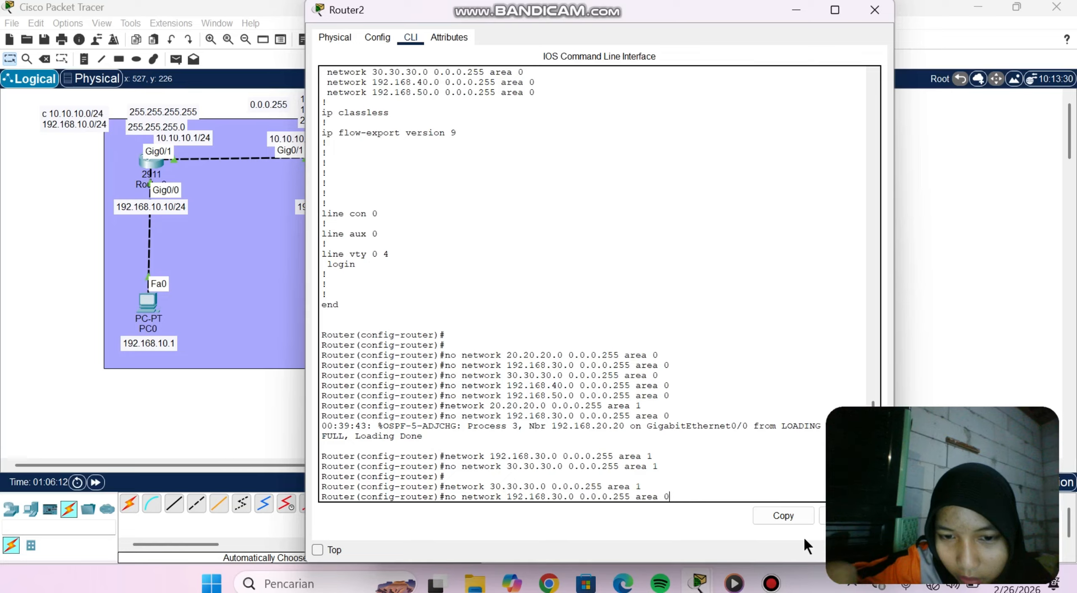
key("Up")
key("Up")
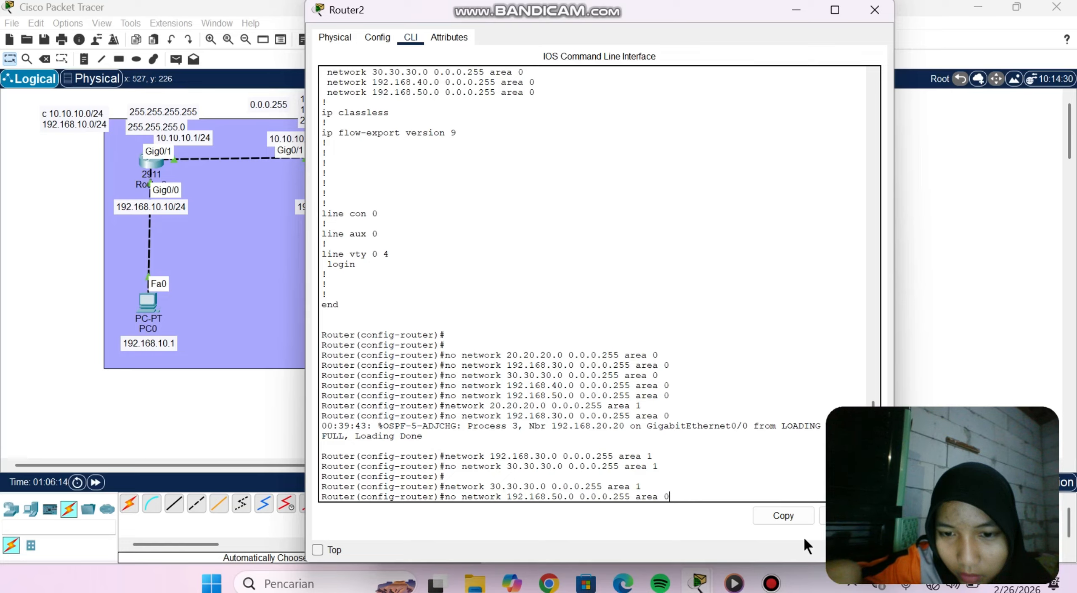
key("Up")
key("Up")
key("Up")
key("Up")
key("Down")
key("Down")
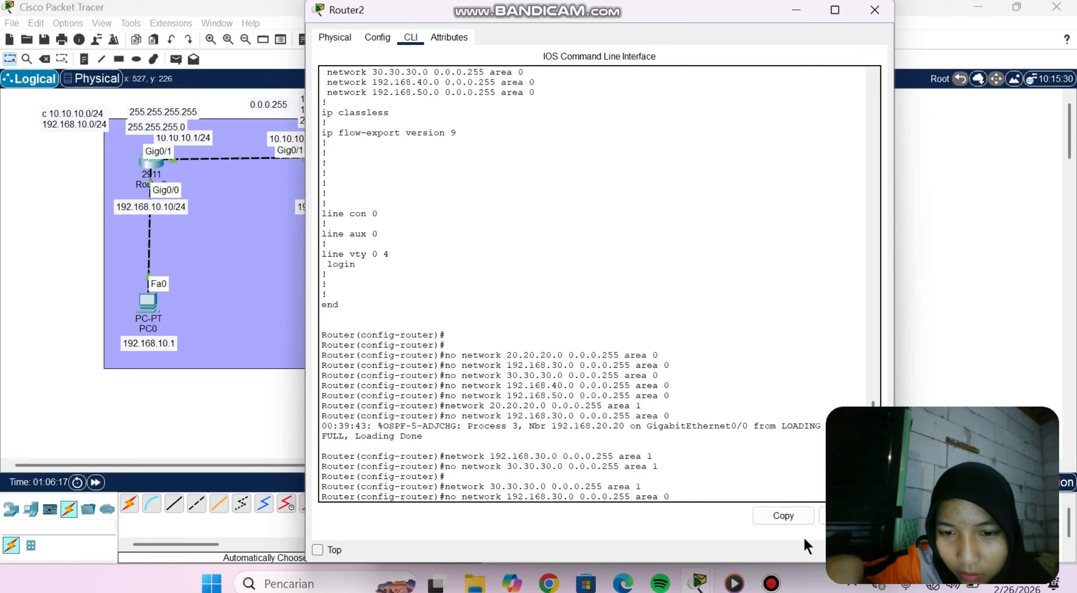
key("Down")
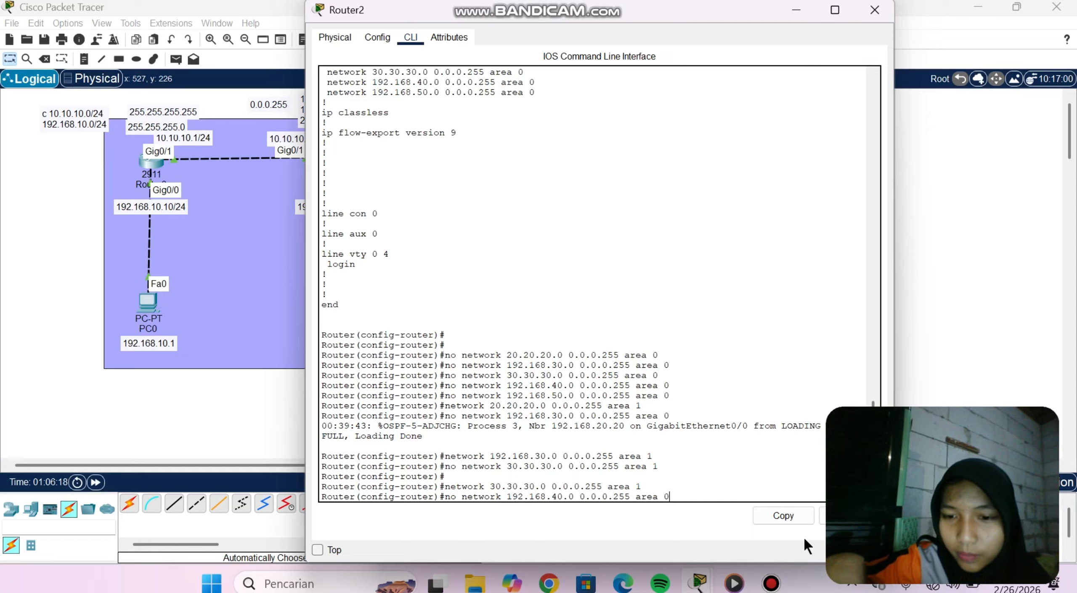
type("1")
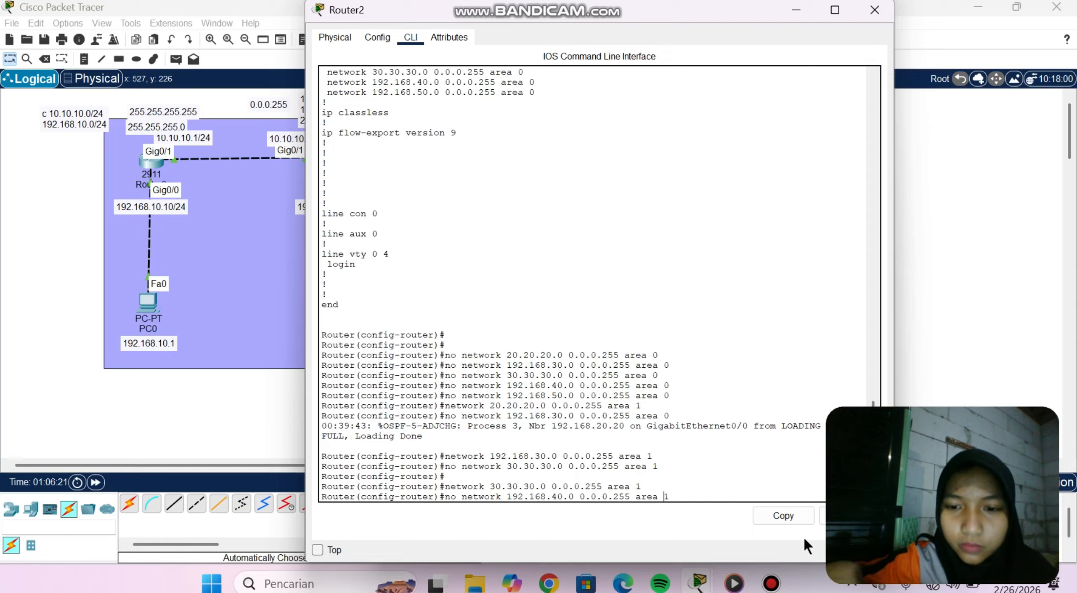
key("Left")
key("Left")
key("Left")
key("Left")
key("Left")
key("Left")
key("Left")
key("Left")
key("Left")
key("Left")
key("Left")
key("Left")
key("Left")
key("Left")
key("Left")
key("Left")
key("Left")
key("Left")
key("Left")
key("Left")
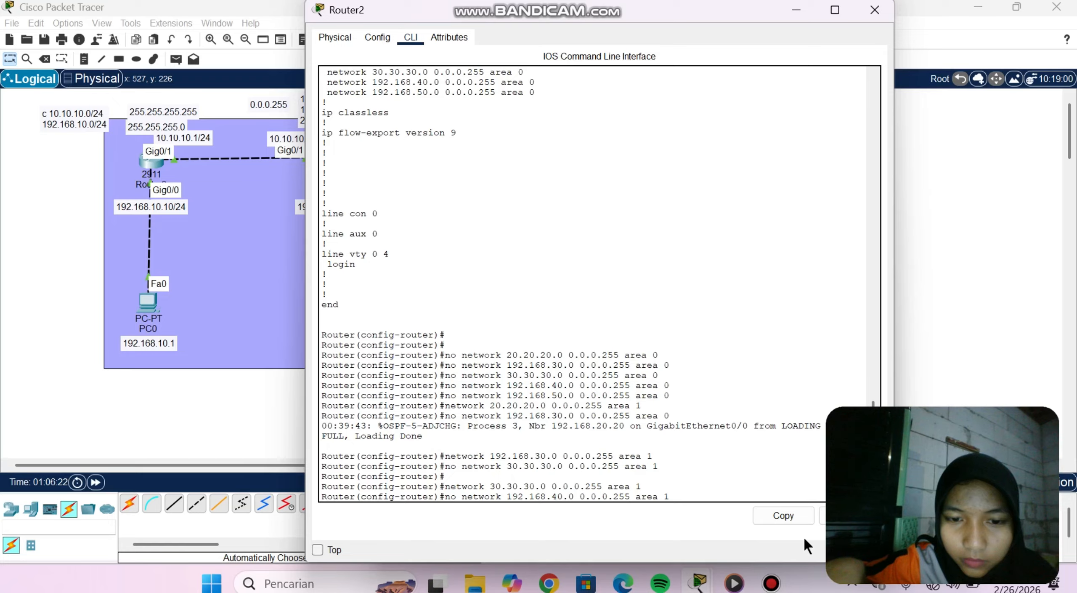
key("Return")
key("Up")
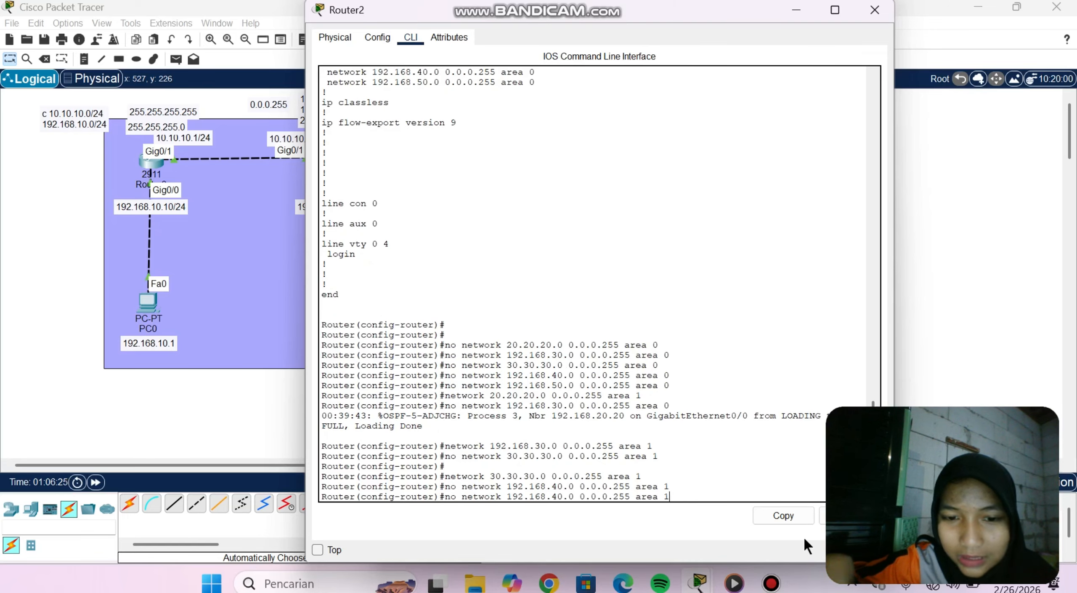
key("Left")
key("Left")
key("Left")
key("Left")
key("Left")
key("Left")
key("Left")
key("Left")
key("Left")
key("Left")
key("Left")
key("Left")
key("Left")
key("Left")
key("Left")
key("Left")
key("Left")
key("Left")
key("Left")
key("Left")
key("Left")
key("Left")
key("Left")
key("Left")
key("Left")
key("Left")
key("Left")
key("Left")
key("Left")
key("Left")
key("Left")
key("Left")
key("Left")
key("Left")
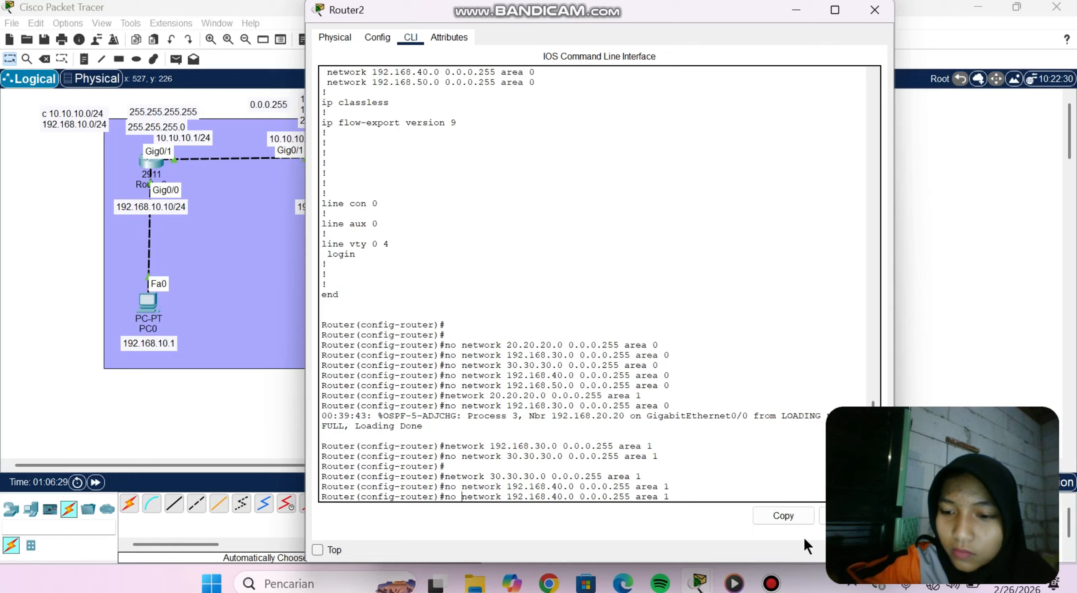
key("Left")
key("BackSpace")
key("BackSpace")
key("BackSpace")
key("Return")
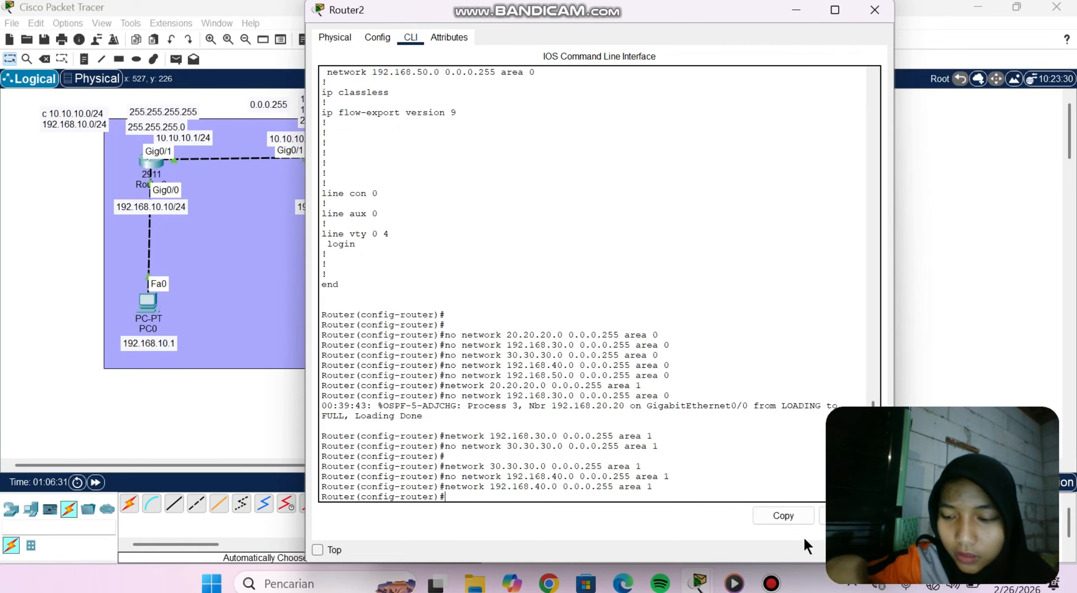
Add network 192.168.50.0 0.0.0.255 area 1 to Router2's OSPF process by recalling and editing its earlier removal statement.
key("Up")
key("Up")
key("Up")
key("Up")
key("Up")
key("Up")
key("Up")
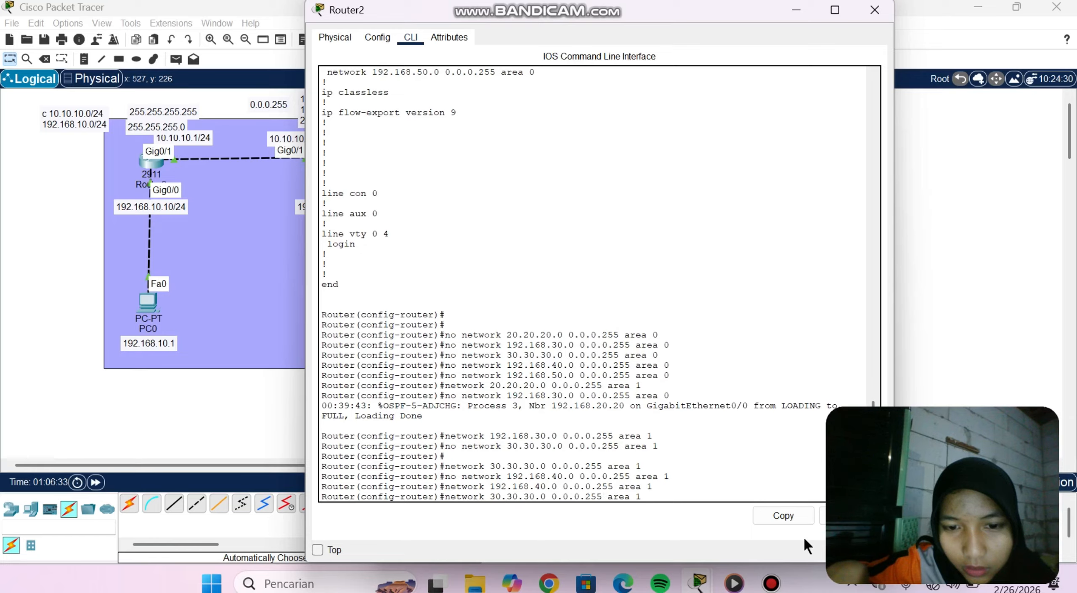
key("Up")
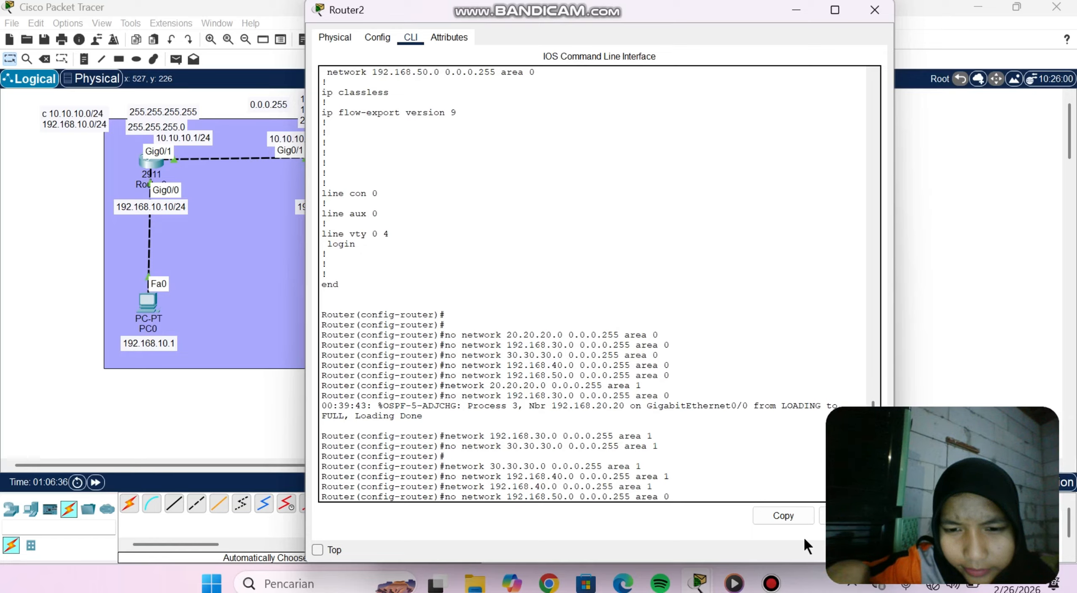
key("BackSpace")
type("1")
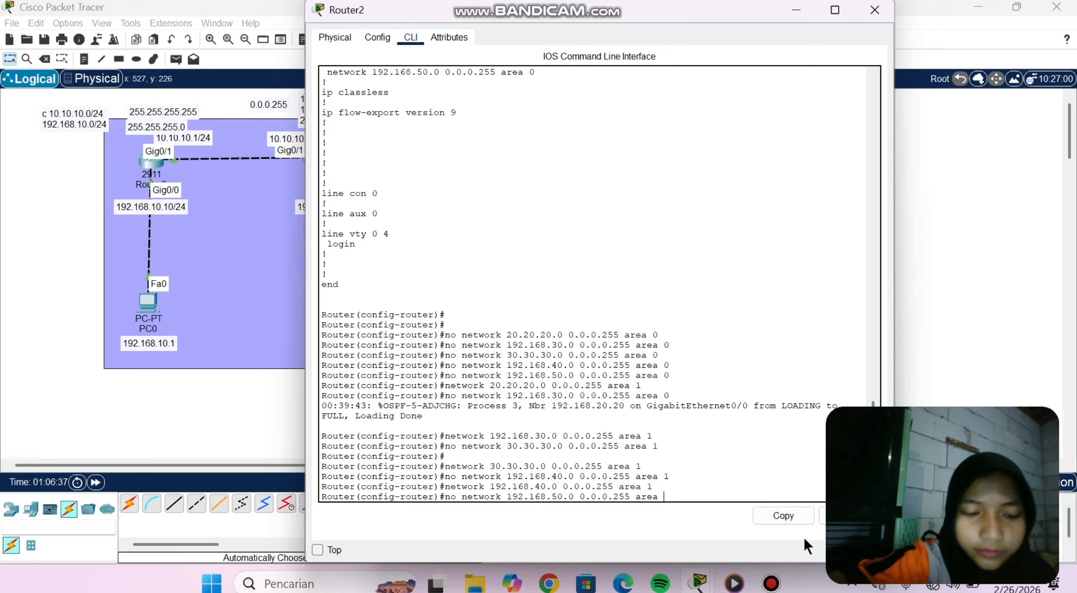
key("Left")
key("Left")
key("Left")
key("Left")
key("Left")
key("Left")
key("Left")
key("Left")
key("Left")
key("Left")
key("Left")
key("Left")
key("Left")
key("Left")
key("Left")
key("Left")
key("Left")
key("Left")
key("Left")
key("Left")
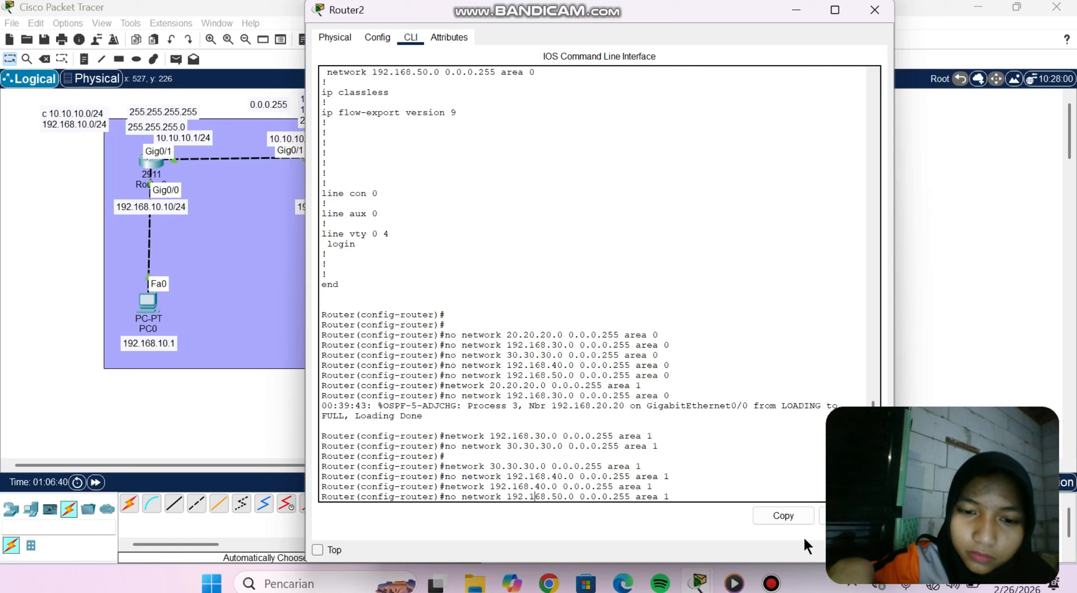
key("Left")
key("BackSpace")
key("BackSpace")
key("BackSpace")
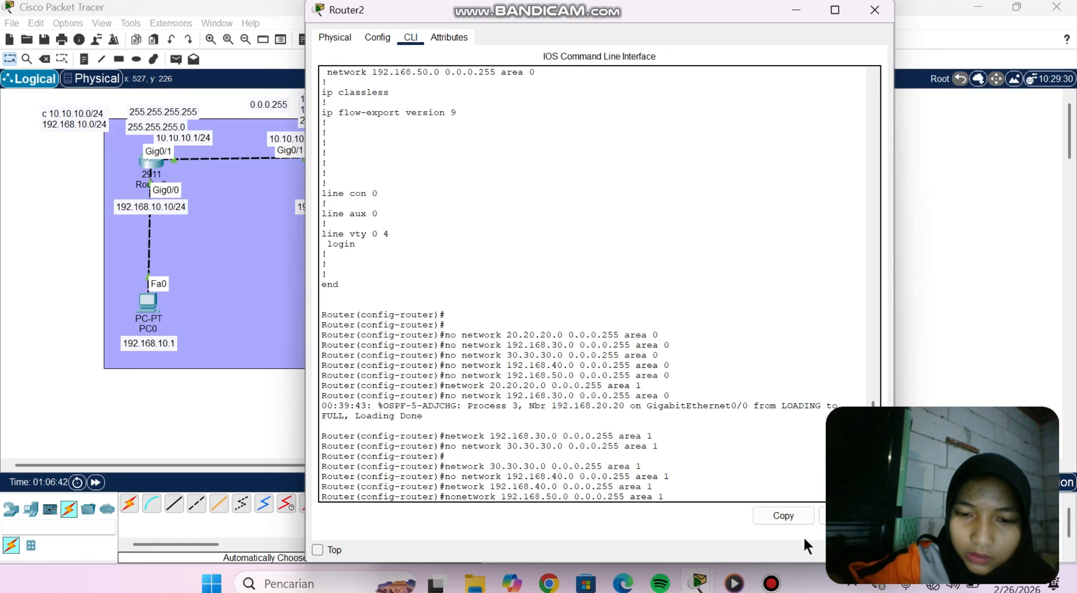
key("Return")
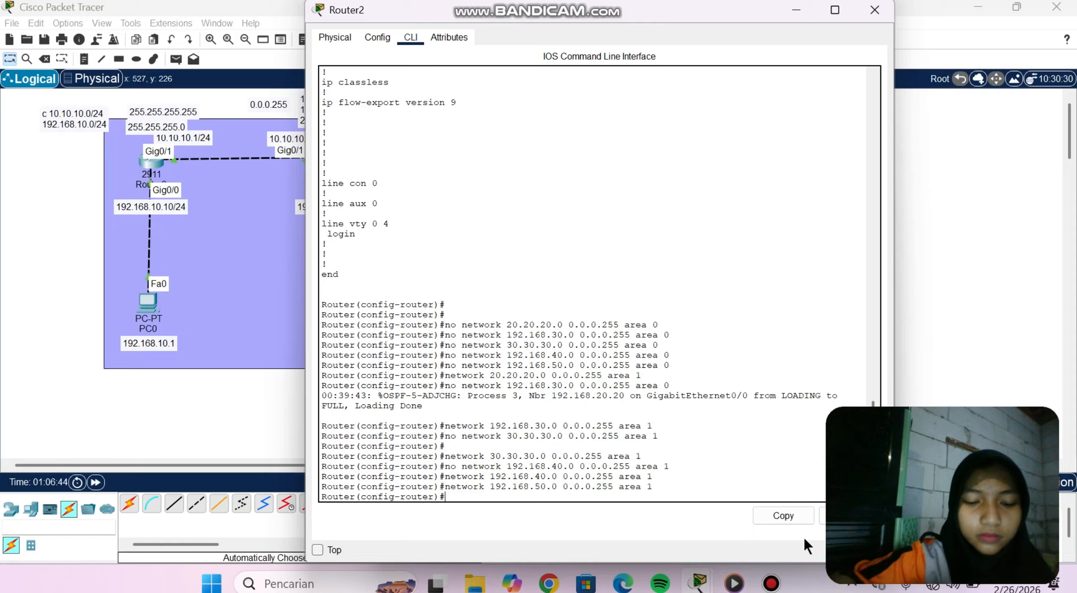
Display Router2's running configuration with do sh run and check the network statements under router ospf 3.
type("do sh run")
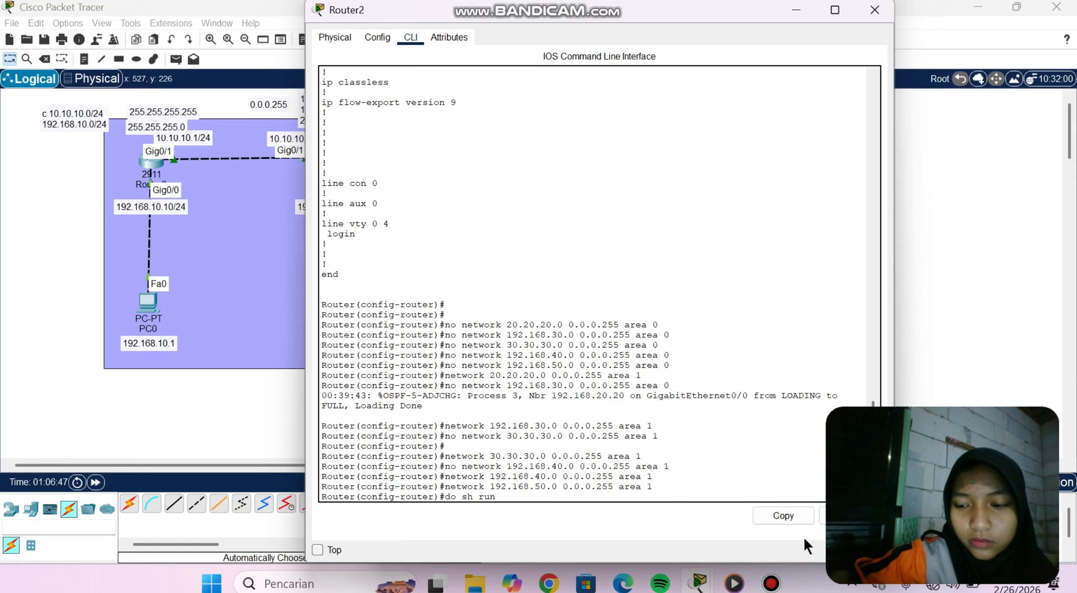
key("Return")
key("space")
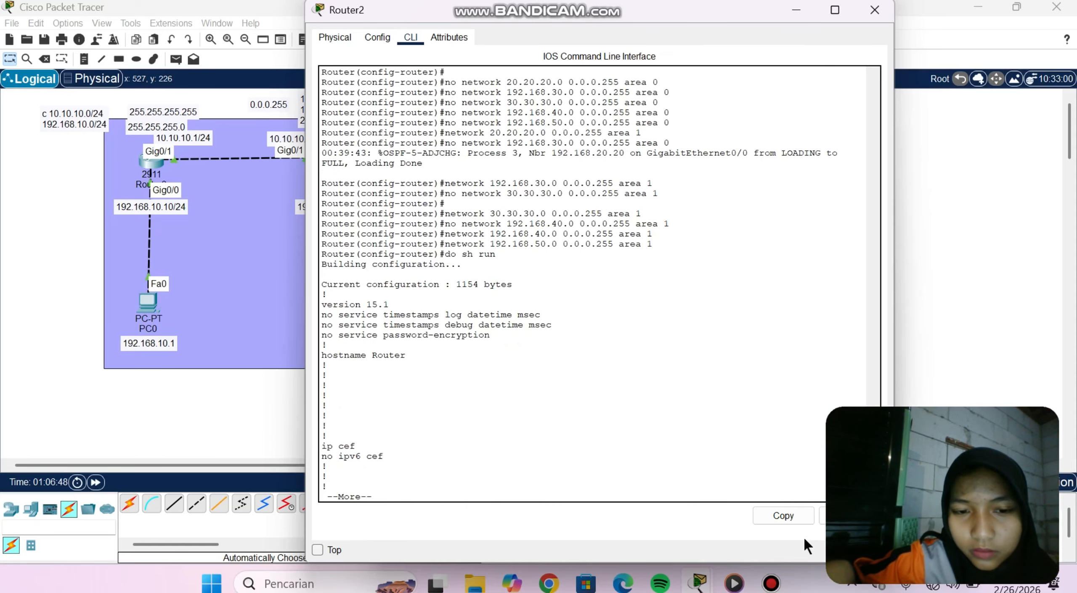
key("space")
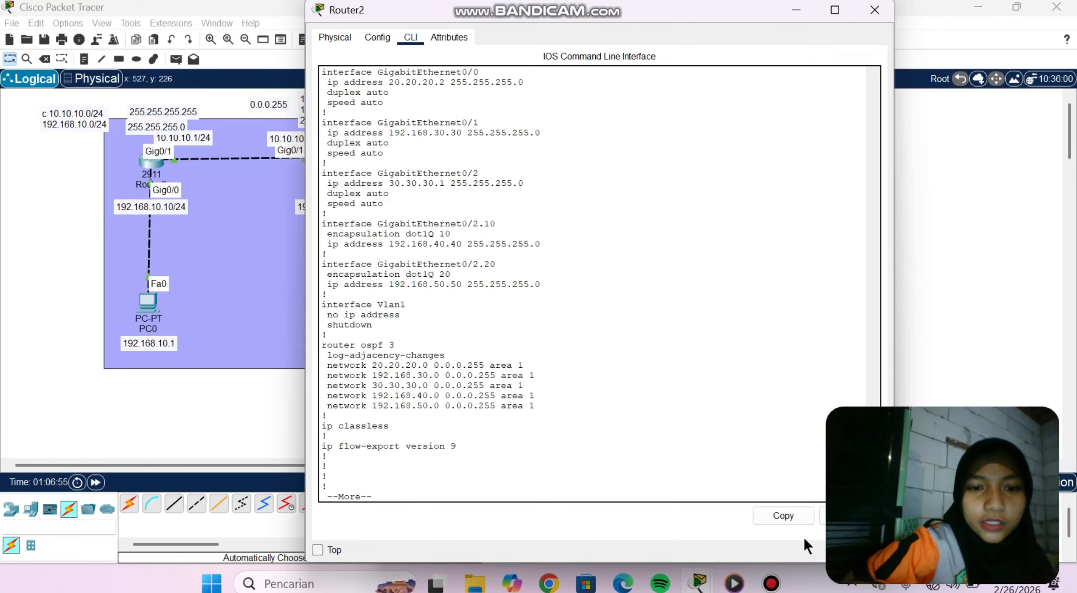
left_click(268, 433)
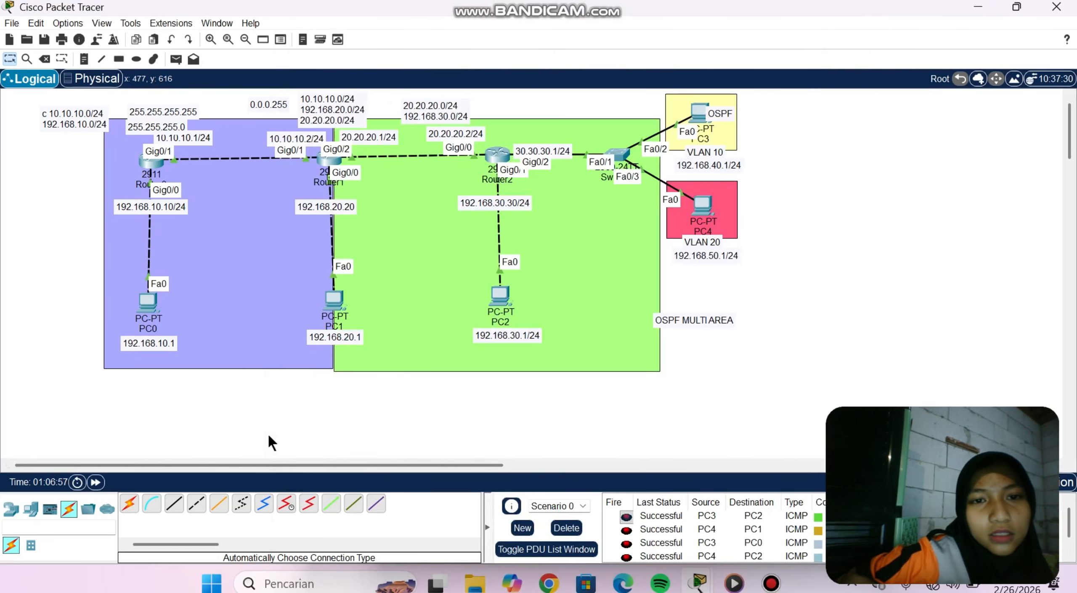
Display Router1's full running configuration with do sh run and check the area of each OSPF network statement.
left_click(325, 156)
key("Return")
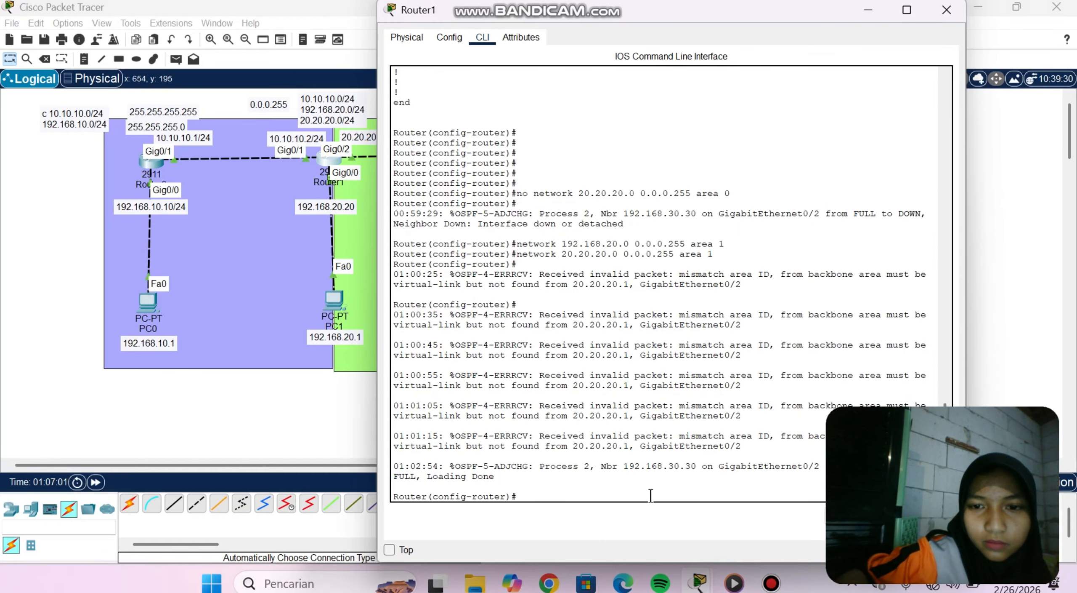
type("do")
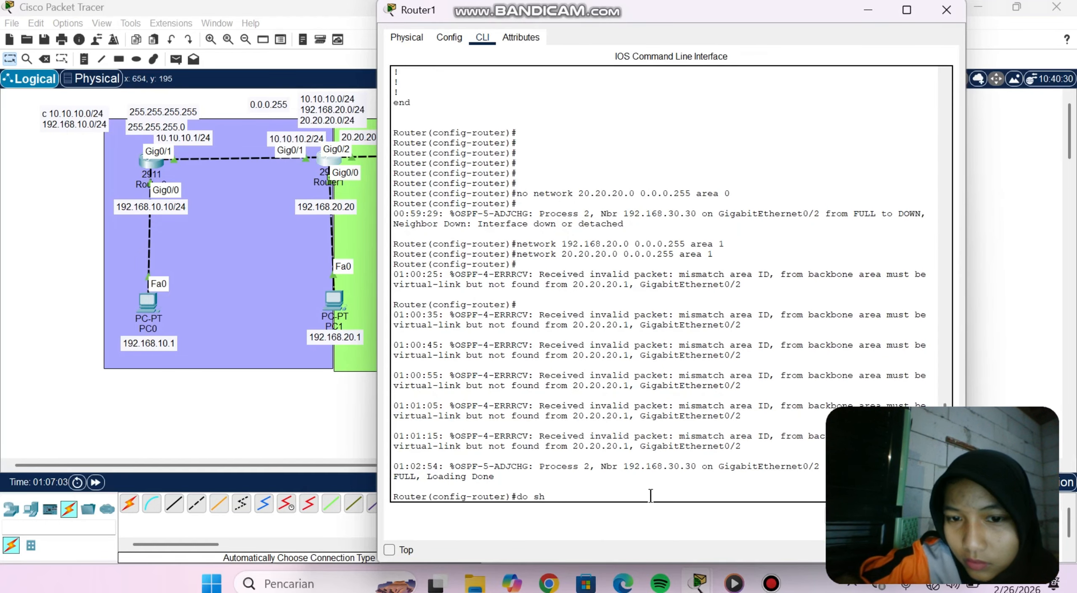
type(" sh ")
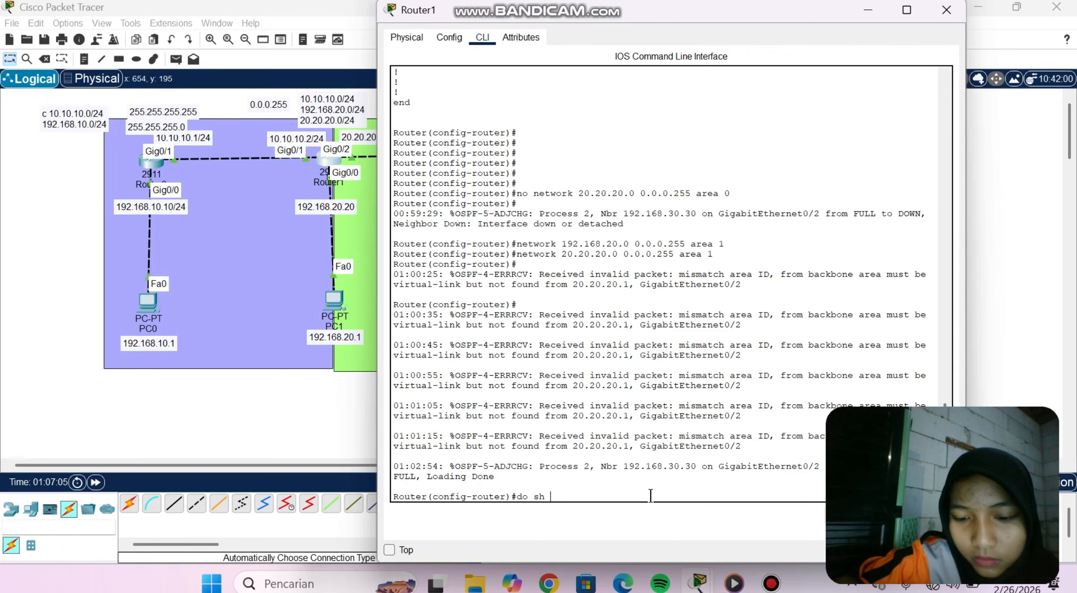
type("run")
key("Return")
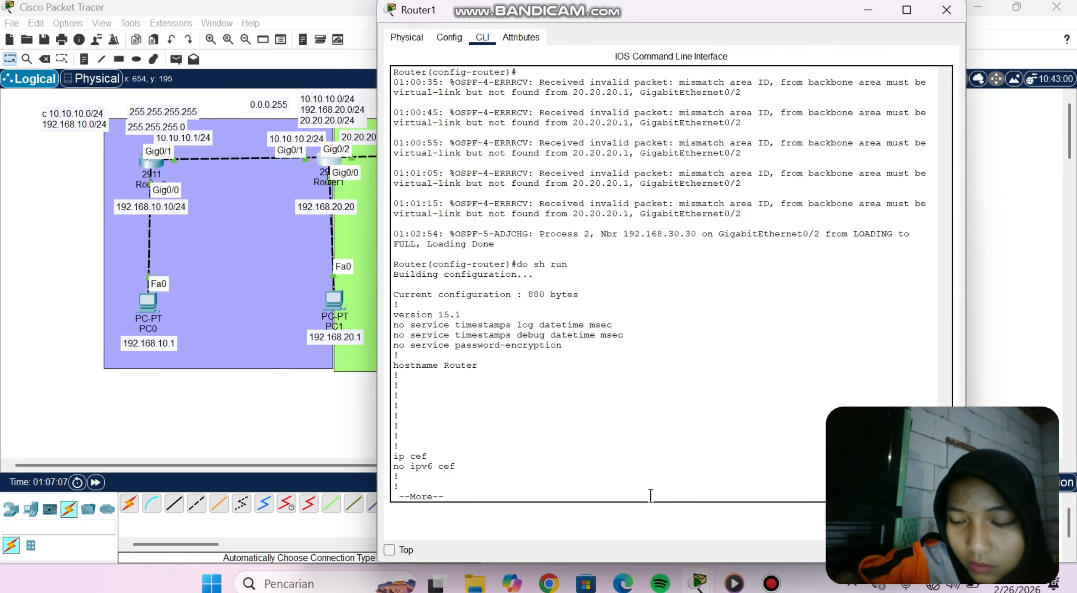
key("space")
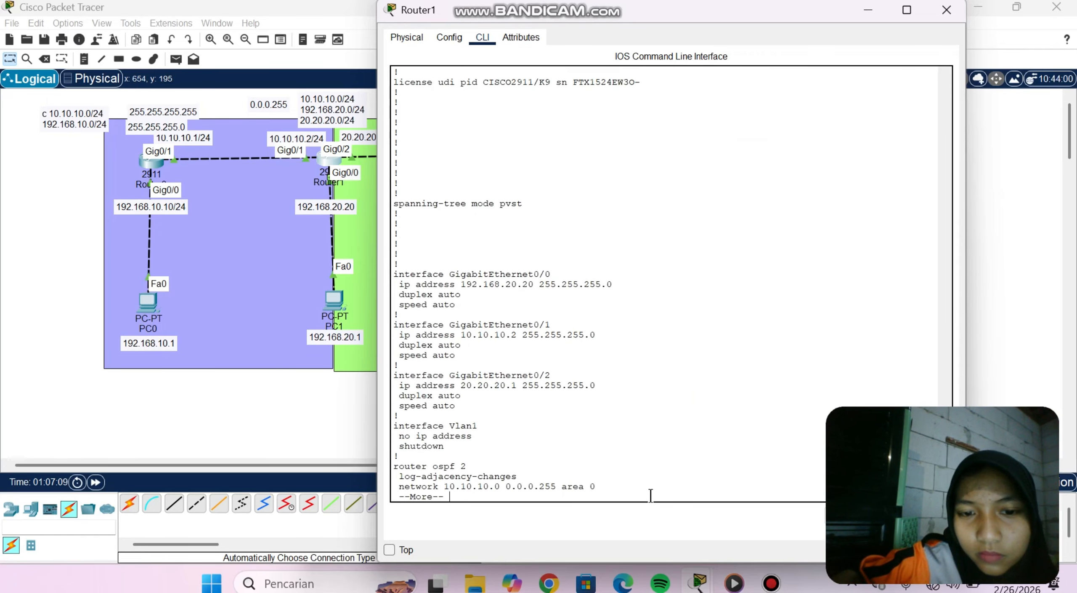
key("Return")
key("Return")
key("Return")
key("Return")
key("Return")
key("Return")
key("Return")
key("Return")
key("Return")
key("Return")
key("Return")
key("Return")
key("Return")
key("Return")
key("Return")
key("Return")
key("Return")
key("Return")
key("Return")
key("Return")
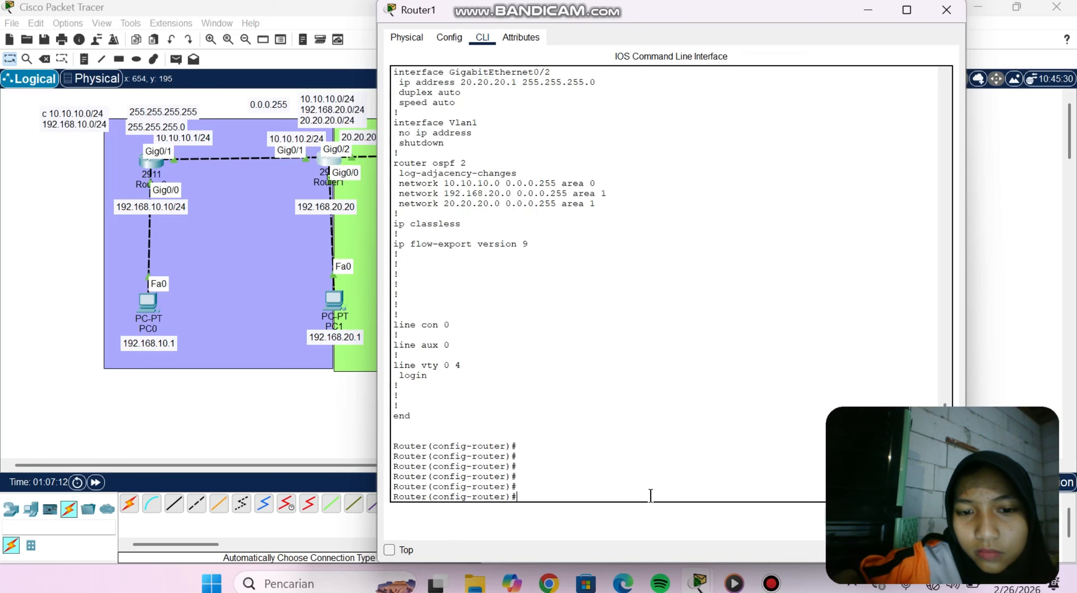
key("Return")
key("Return")
key("Return")
key("Return")
key("Return")
key("Return")
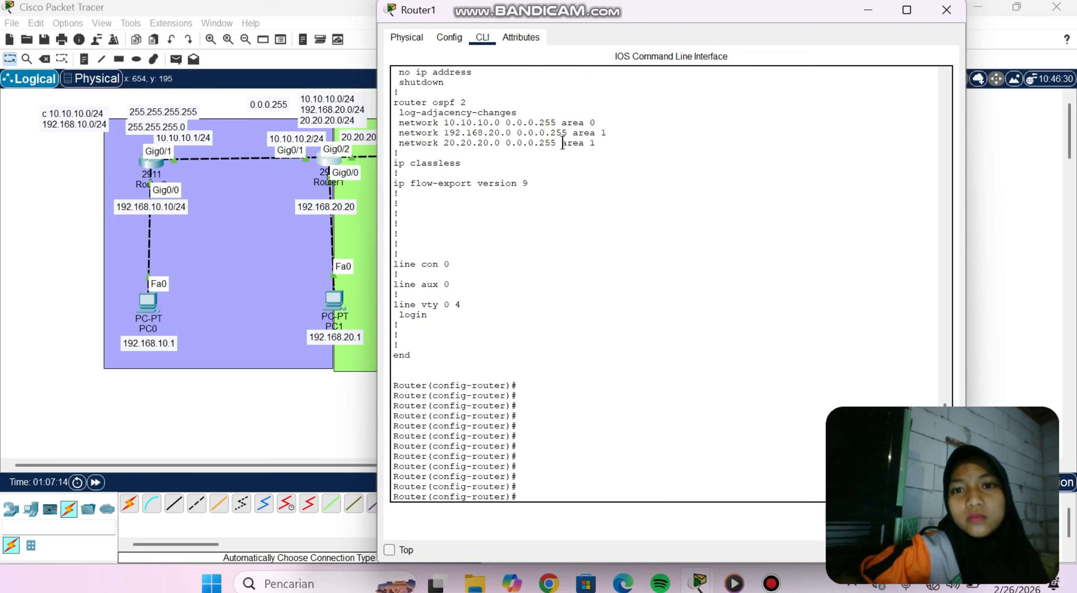
Reissue the statement network 20.20.20.0 0.0.0.255 area 1 in Router1's OSPF process.
type("network 20.20.20.0 0.0.0.255 area 1")
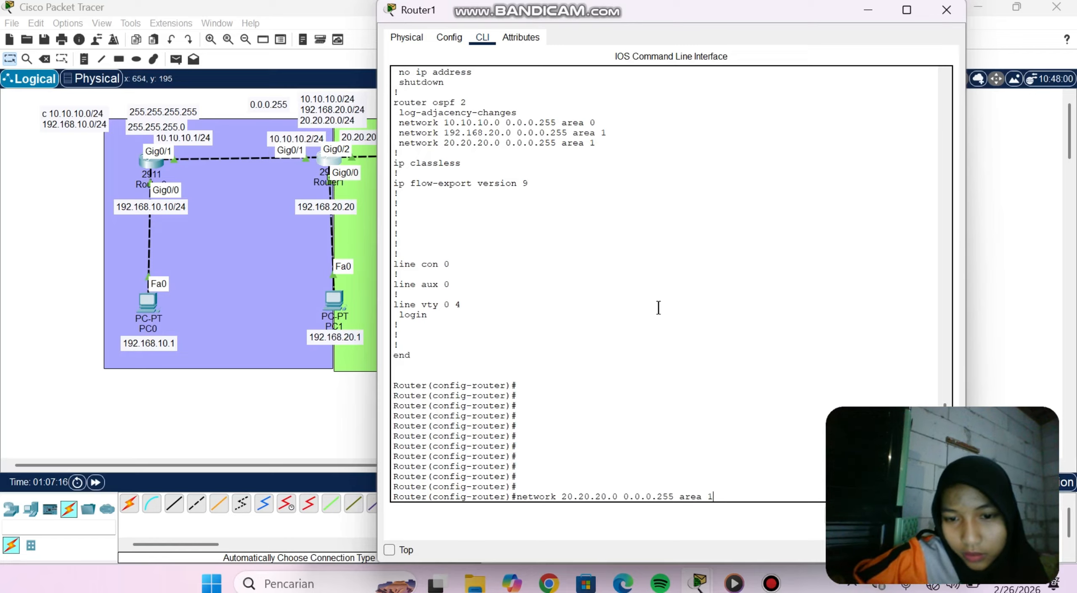
key("Up")
key("Up")
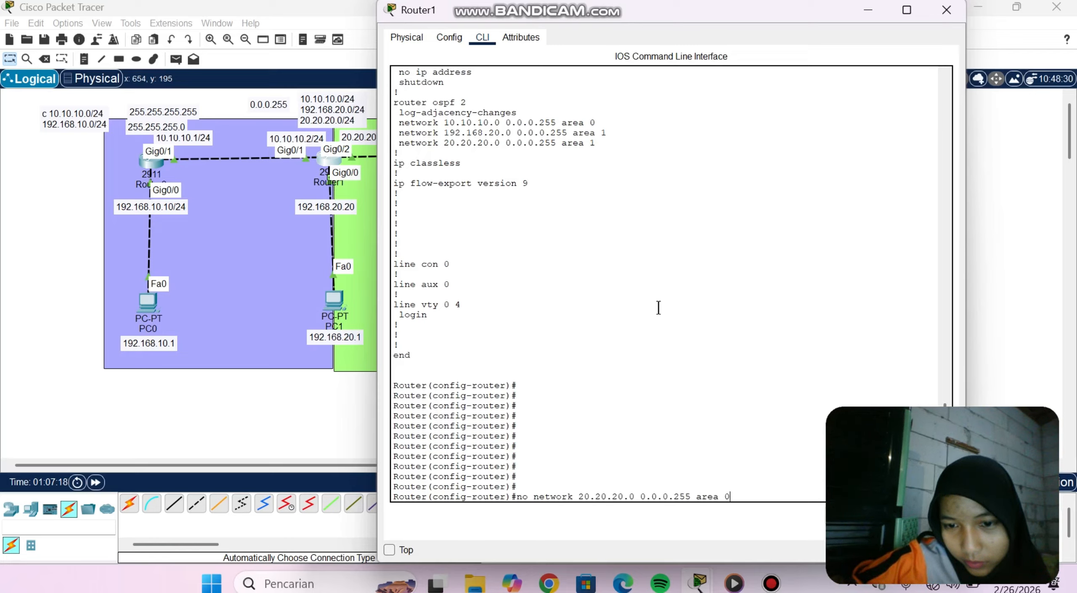
key("Down")
key("Down")
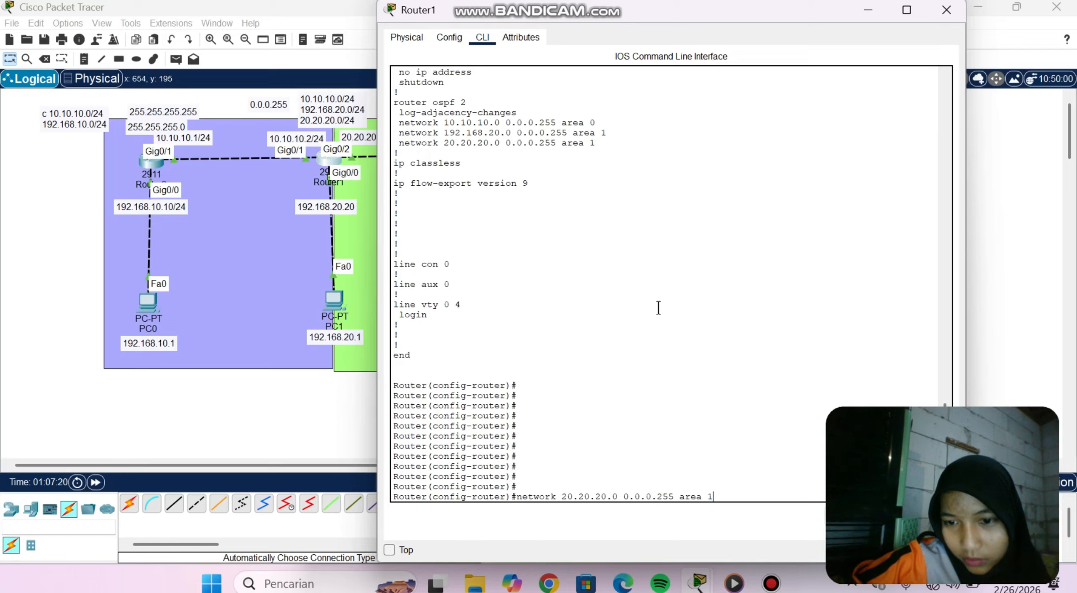
key("Return")
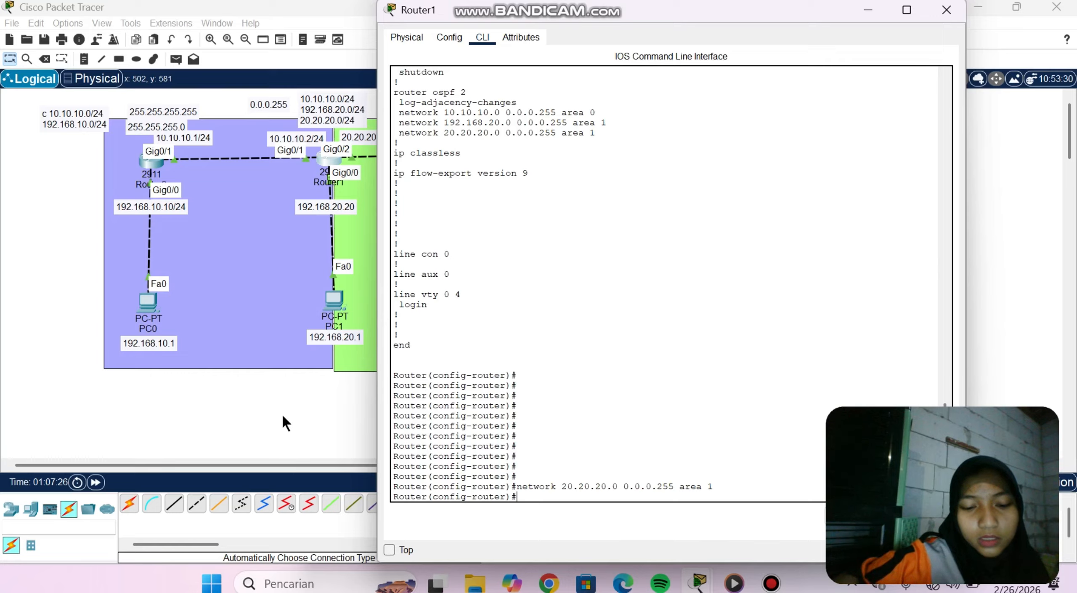
Display Router1's full routing table with do sho ip route and examine its OSPF routes.
type("do sh")
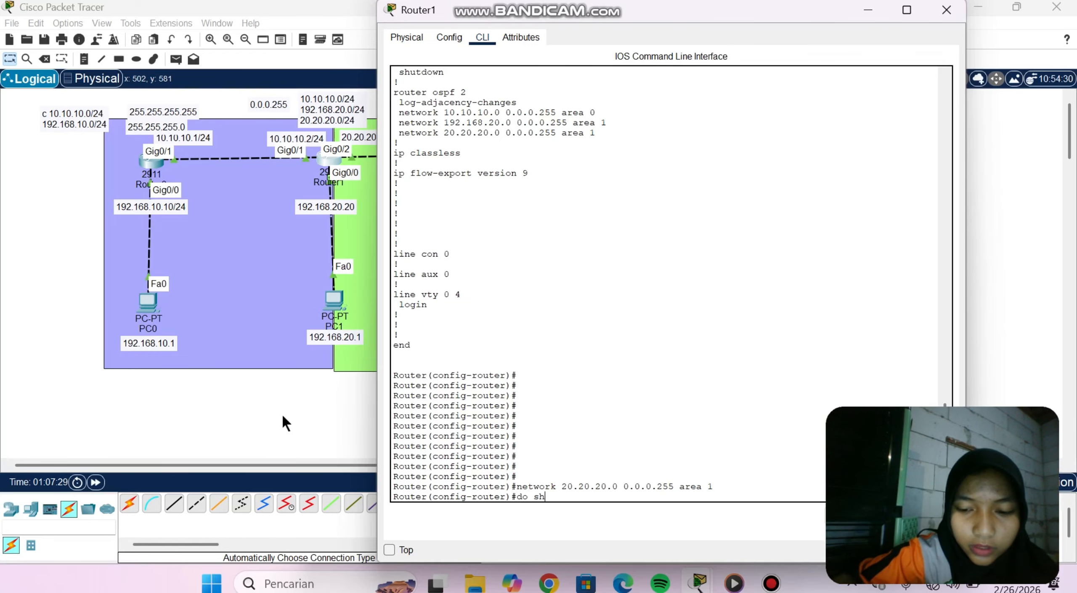
type("o ip route")
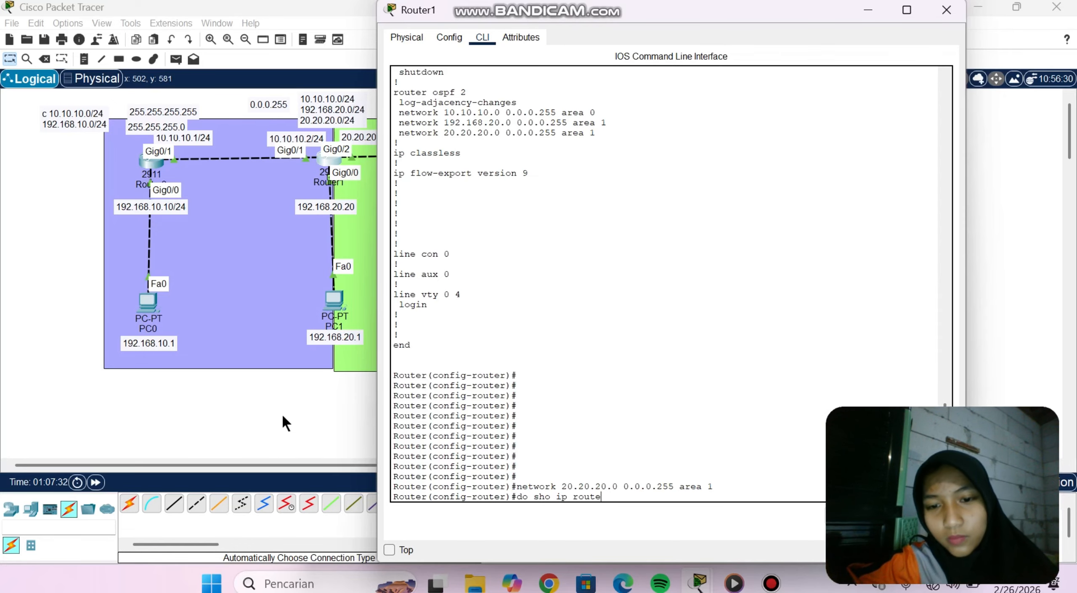
key("Return")
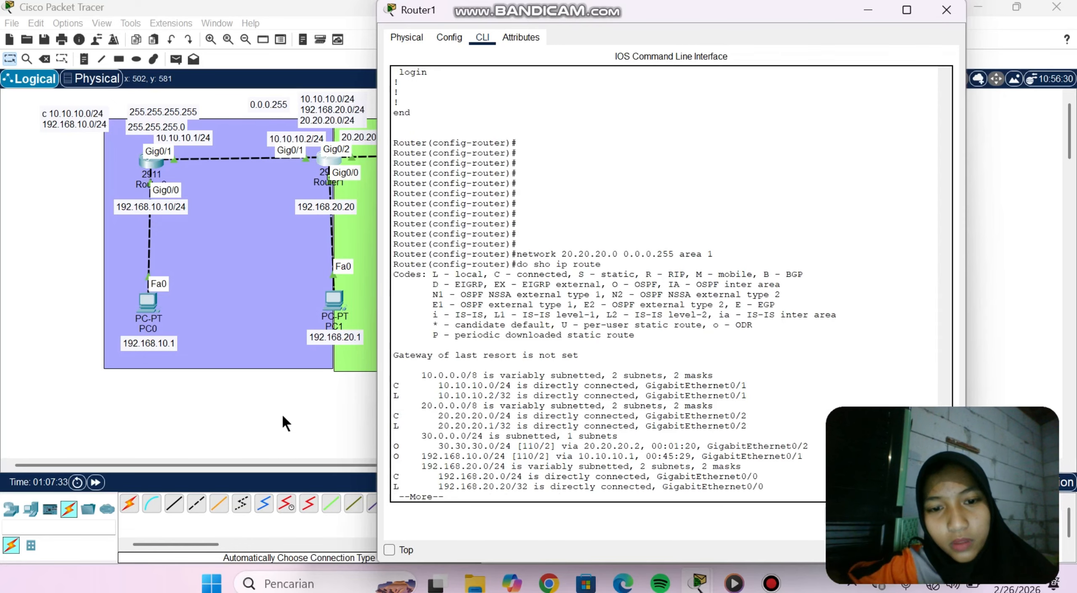
key("Return")
key("Return")
key("Return")
key("Return")
key("Return")
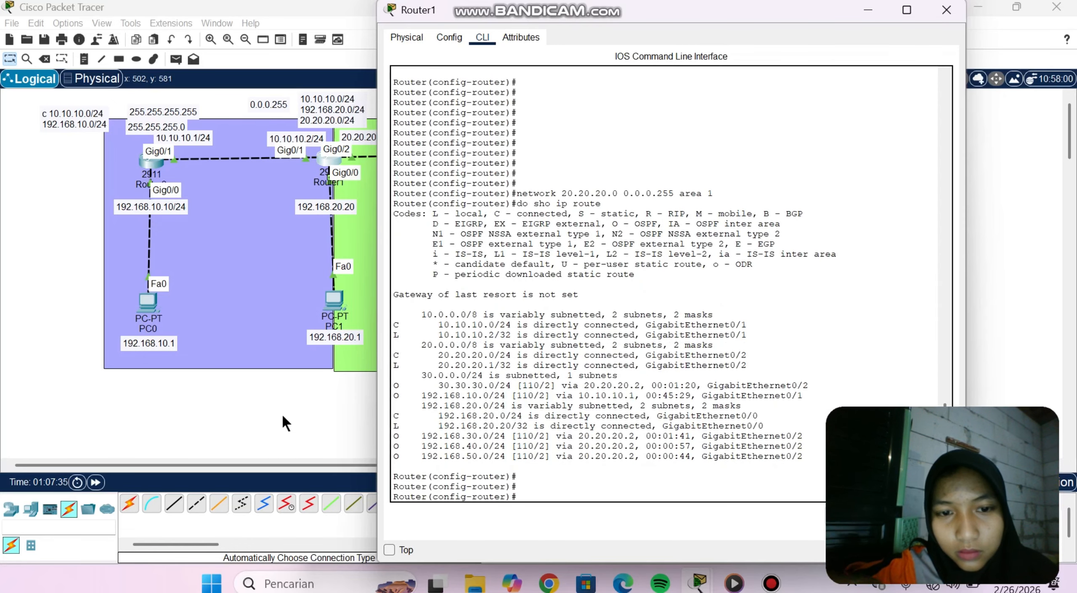
left_click(191, 413)
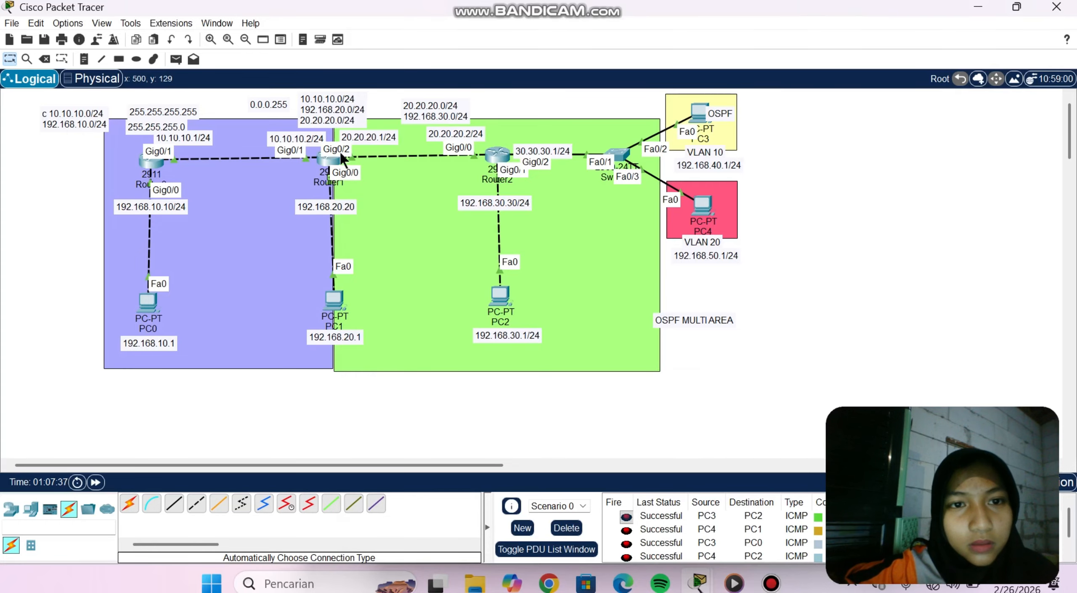
Enter privileged mode on Router0 and display its full routing table with sh ip route.
left_click(145, 170)
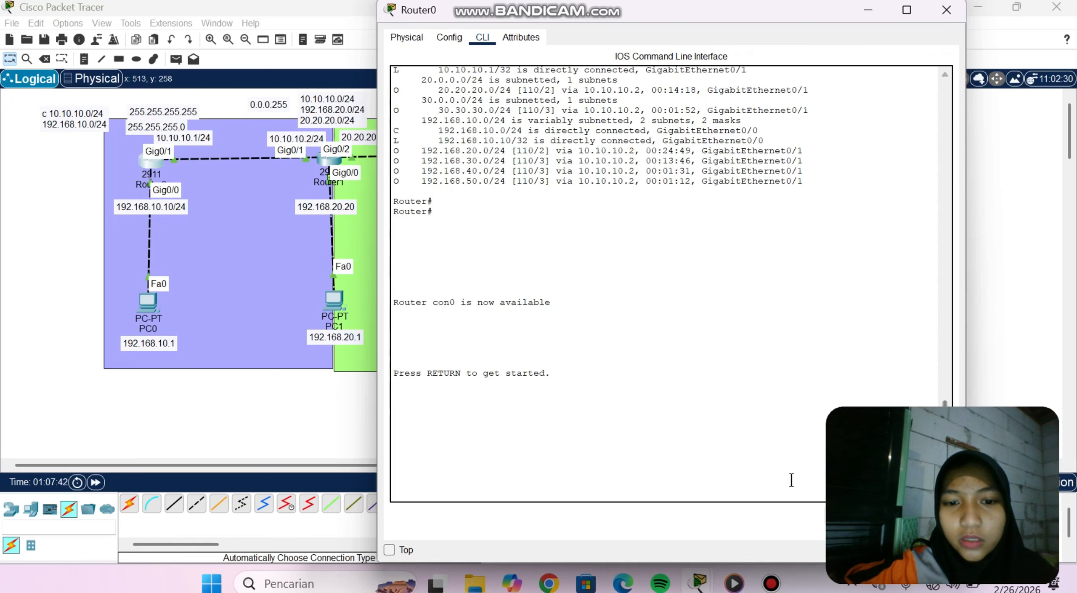
key("Return")
key("Return")
type("er>e")
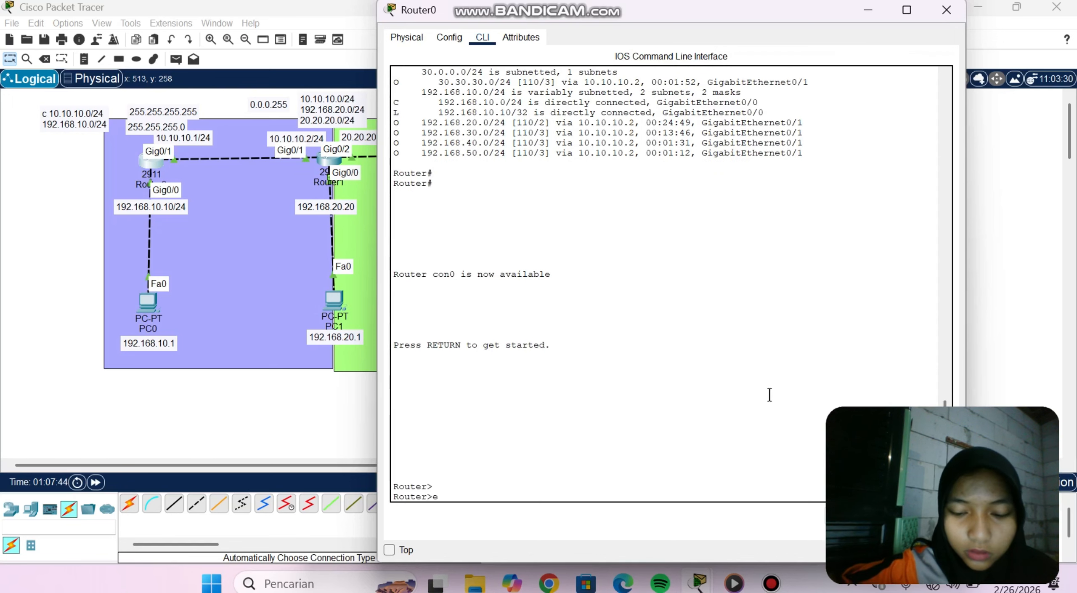
type("n")
key("Return")
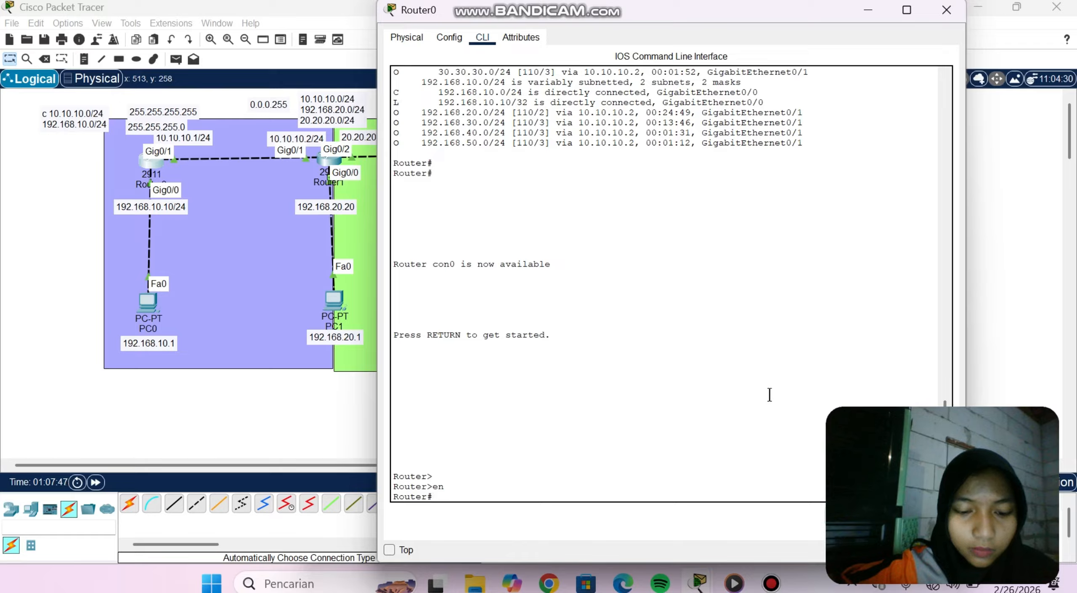
type("sh ip")
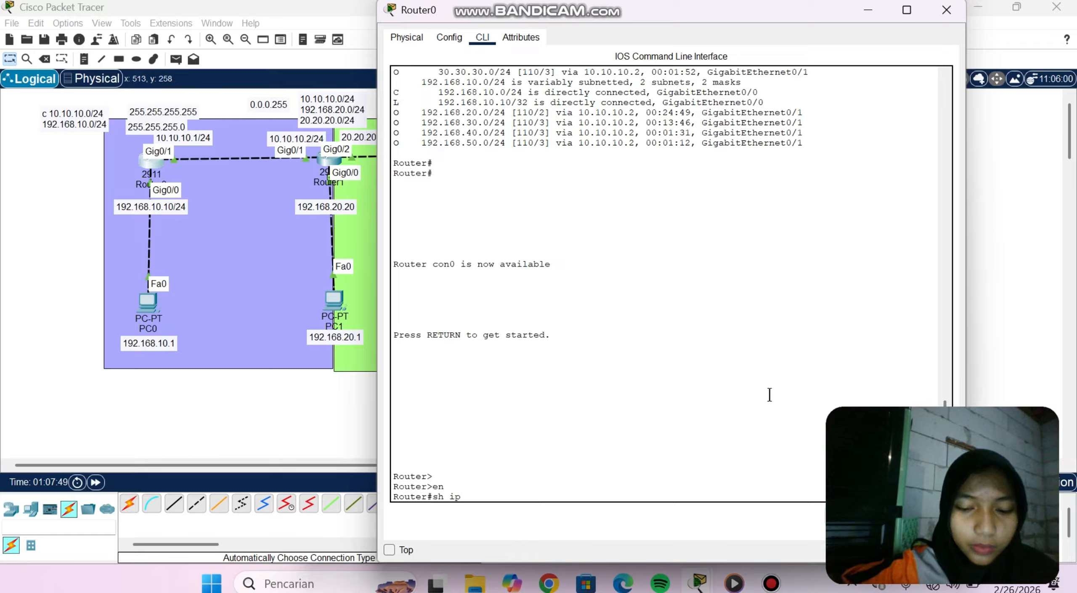
type(" route")
key("Return")
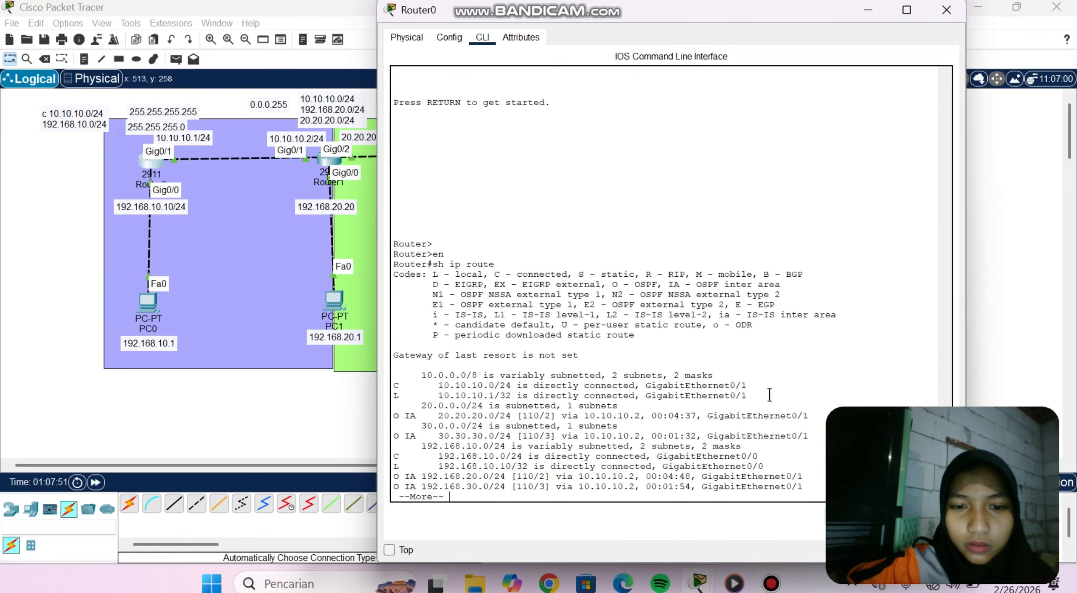
key("Return")
key("Return")
key("Return")
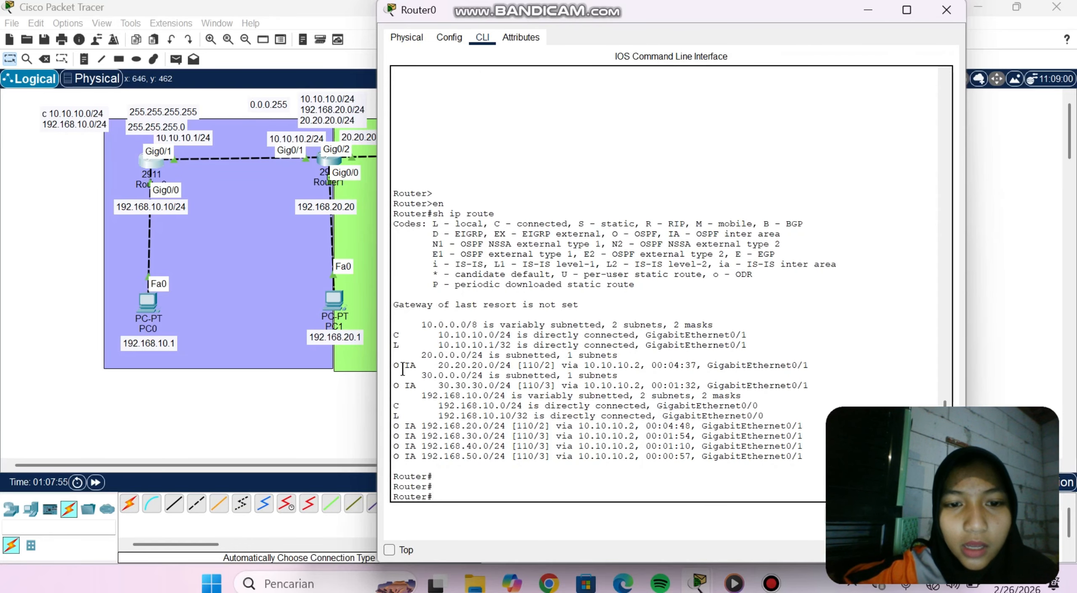
Highlight the O IA route entries and the inter-area code legend in Router0's routing table to examine them.
left_click_drag(391, 366, 474, 365)
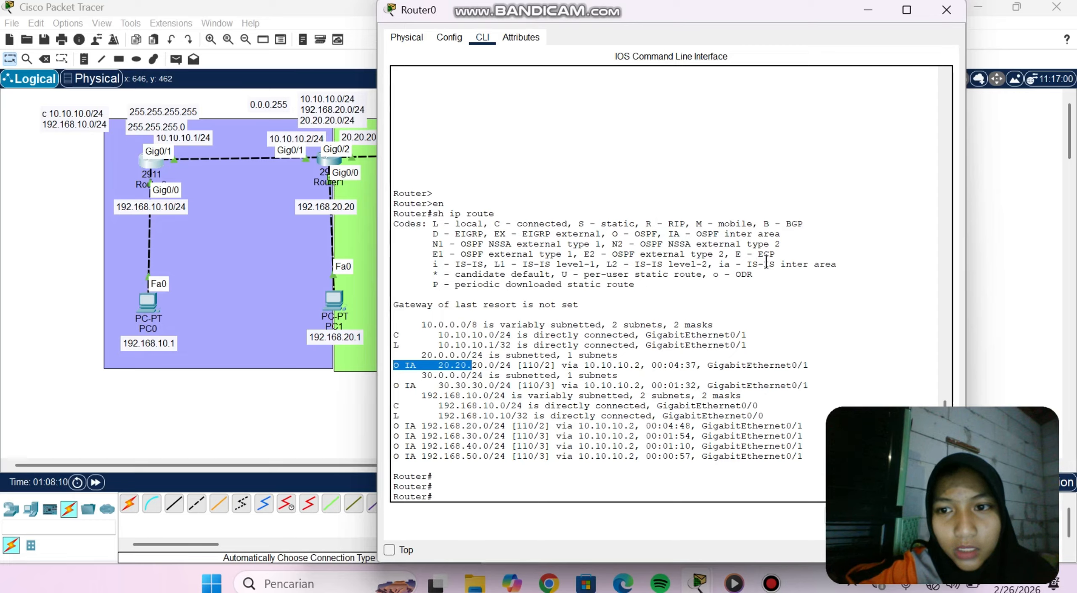
left_click_drag(714, 265, 837, 265)
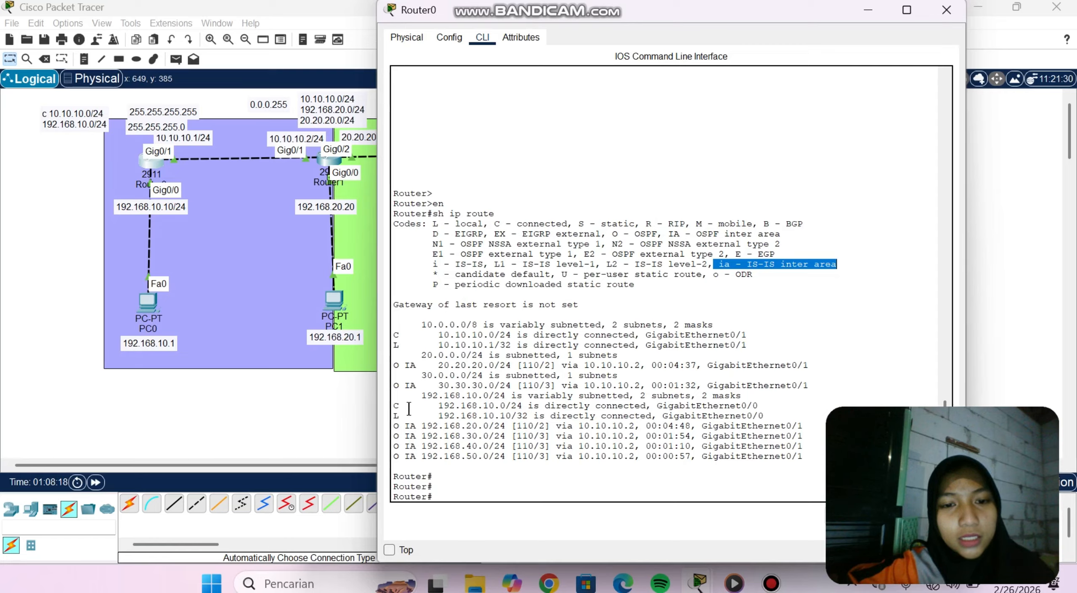
left_click_drag(398, 365, 425, 456)
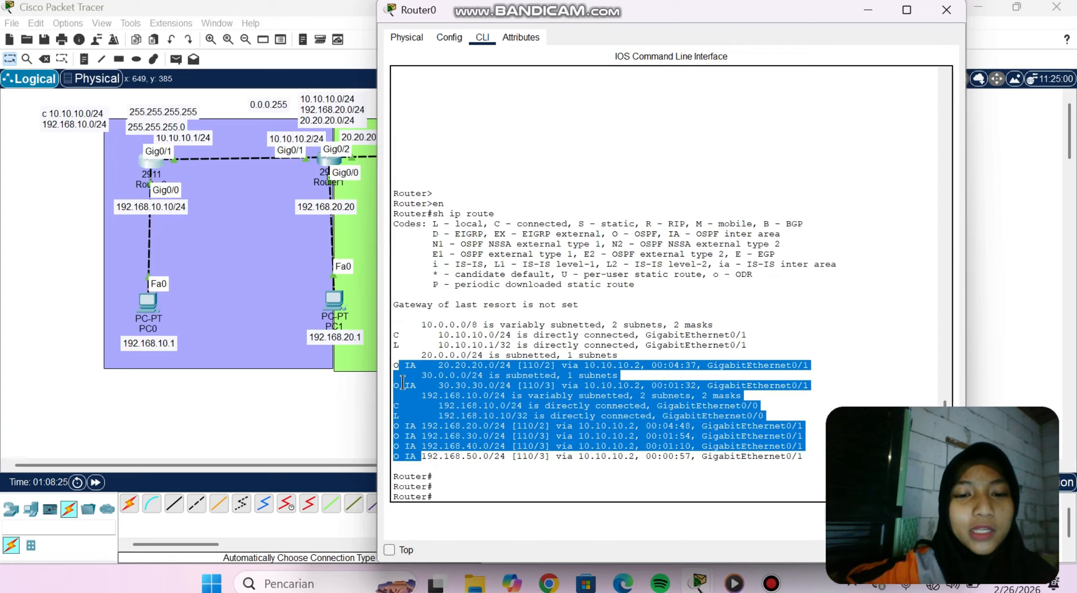
Highlight the 20.20.20.0 inter-area route in Router0's routing table and return to the topology.
left_click_drag(394, 364, 500, 364)
left_click(362, 414)
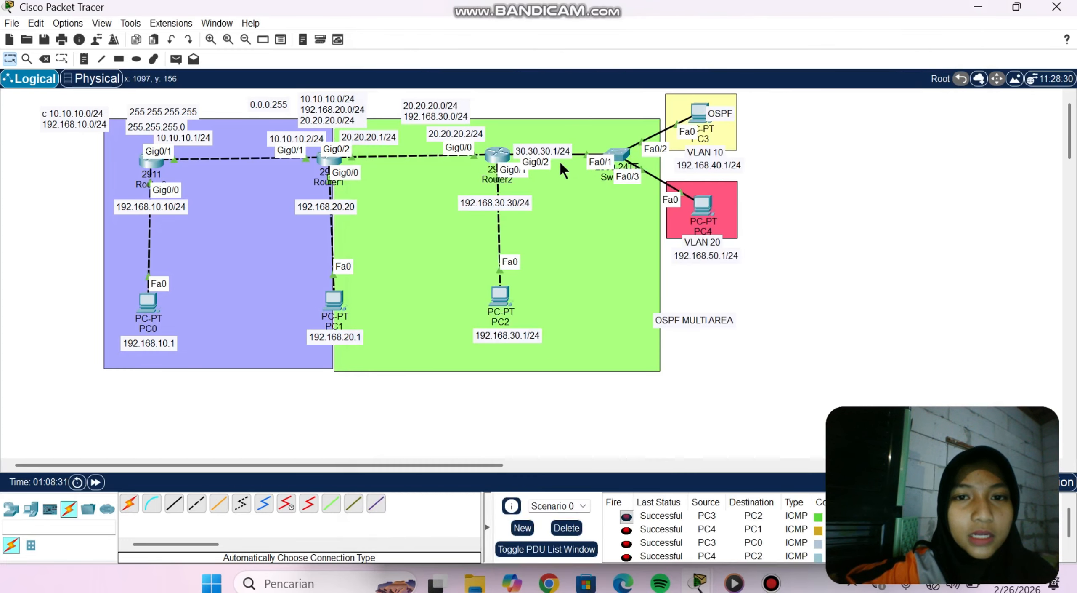
Open Router2's CLI and page through the rest of its running configuration to the config-router prompt.
left_click(497, 160)
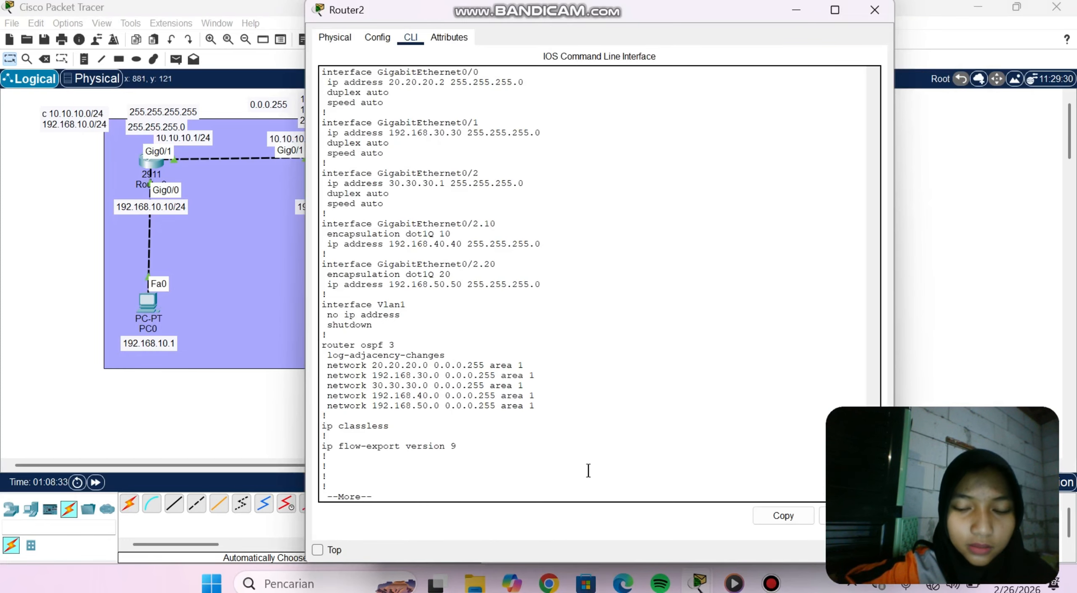
key("Return")
key("Return")
key("Return")
key("Return")
key("Return")
key("Return")
key("Return")
key("Return")
key("Return")
key("Return")
key("Return")
key("Return")
key("Return")
key("Return")
key("Return")
key("Return")
key("Return")
key("Return")
key("Return")
key("Return")
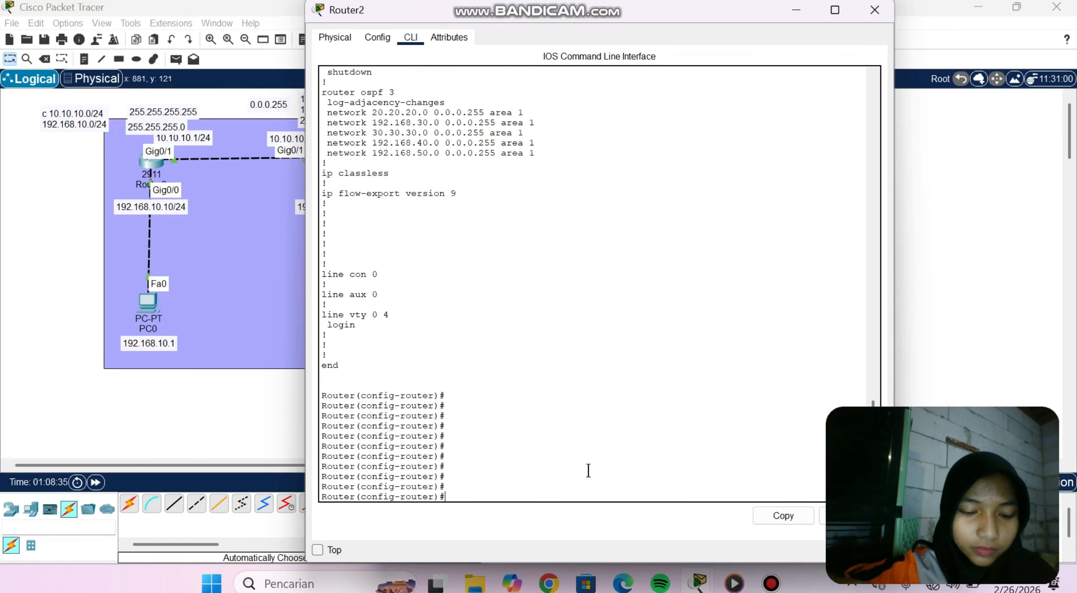
Display Router2's routing table with do sh ip route, examine its inter-area routes, and move its window aside to uncover the topology.
type("do sh i")
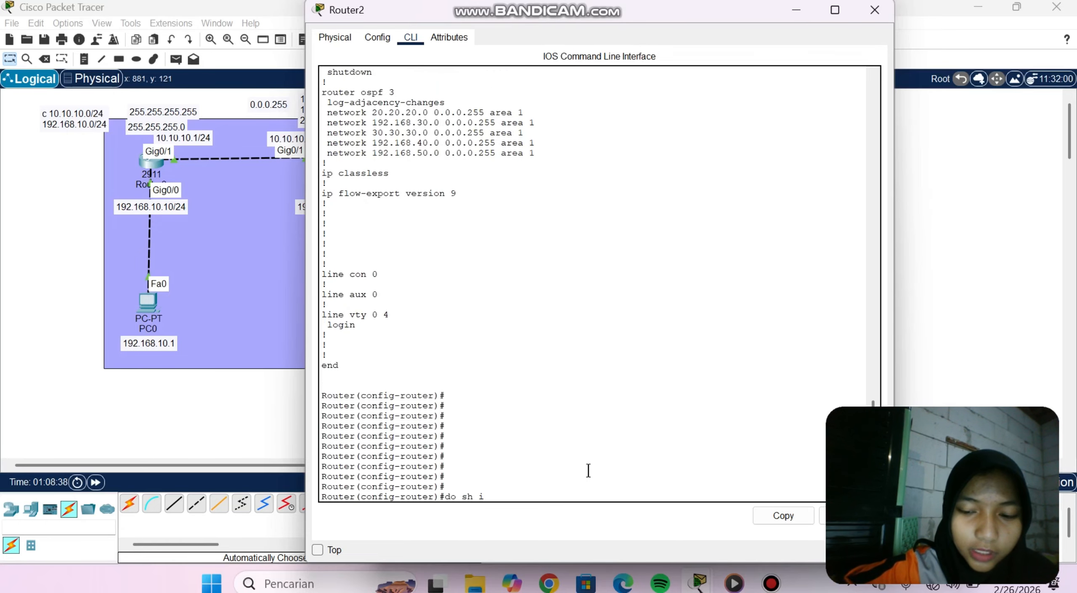
type("p route")
key("Return")
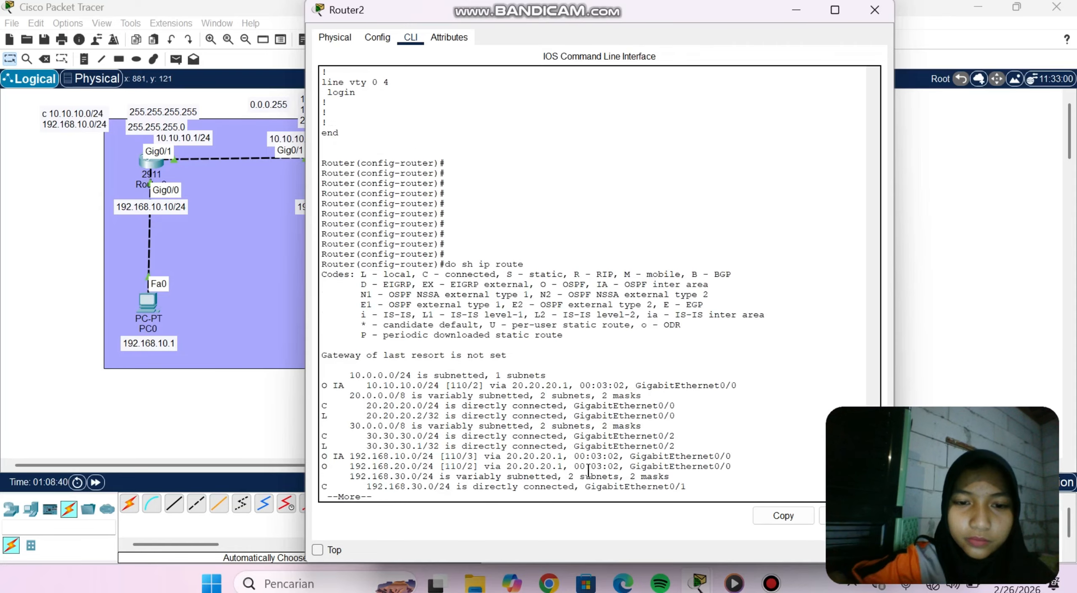
key("Return")
key("Return")
key("Return")
key("Return")
key("Return")
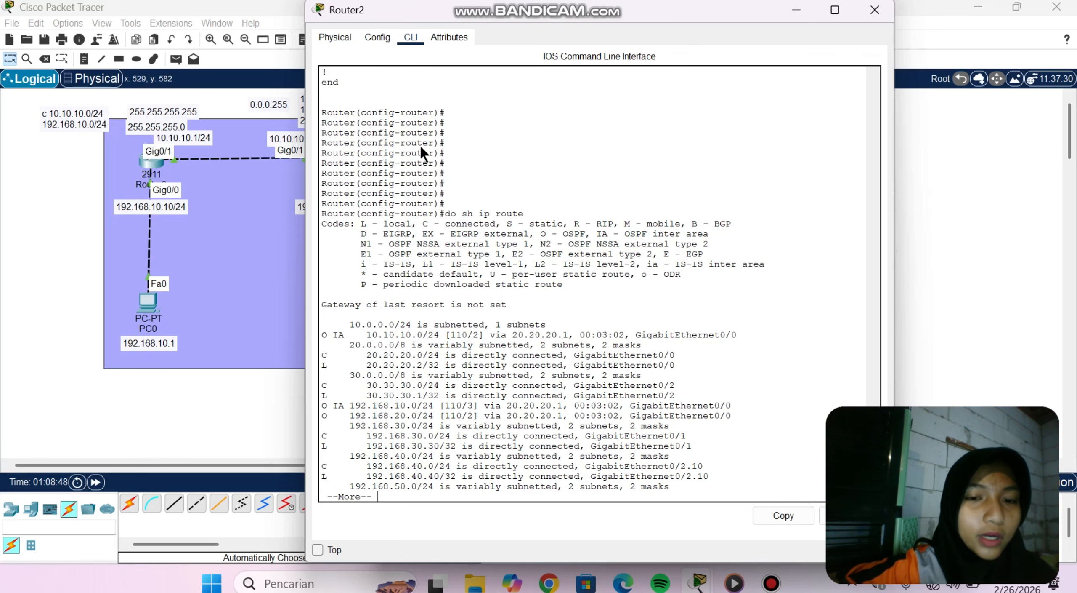
left_click_drag(481, 2, 718, 46)
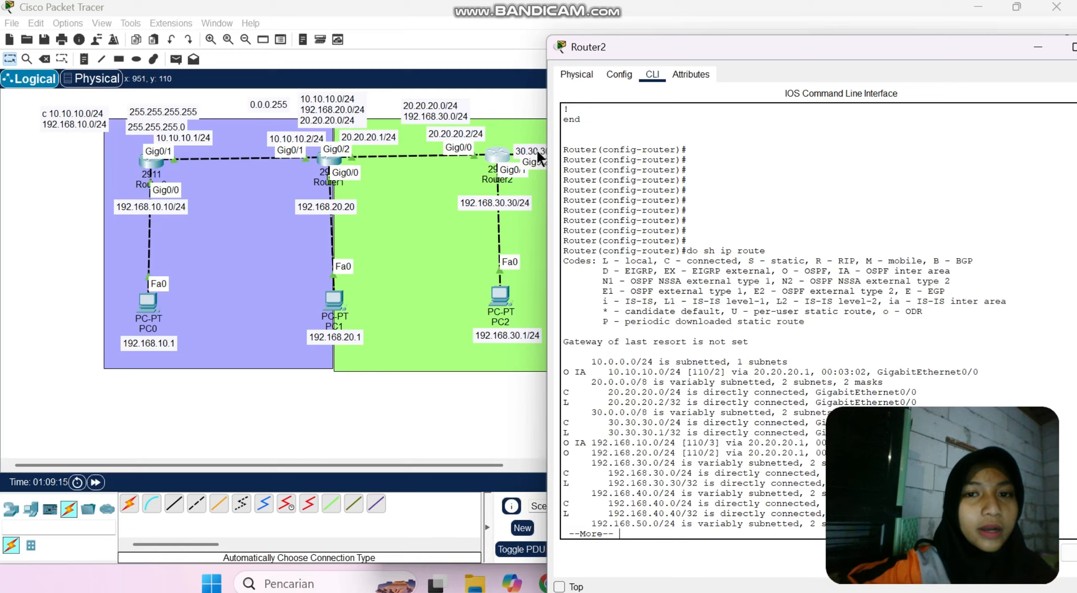
Shift Router2 and PC2 slightly to the right in the topology so that they line up vertically.
left_click(502, 156)
mouse_move(502, 154)
left_mouse_down()
mouse_move(385, 156)
mouse_move(512, 155)
left_mouse_up()
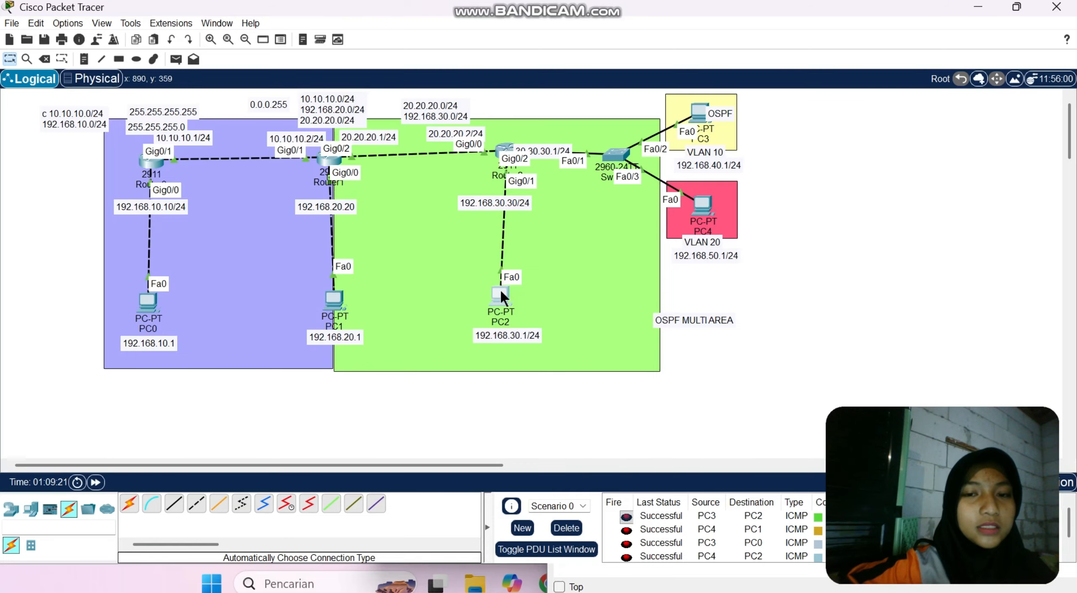
left_click_drag(501, 291, 509, 290)
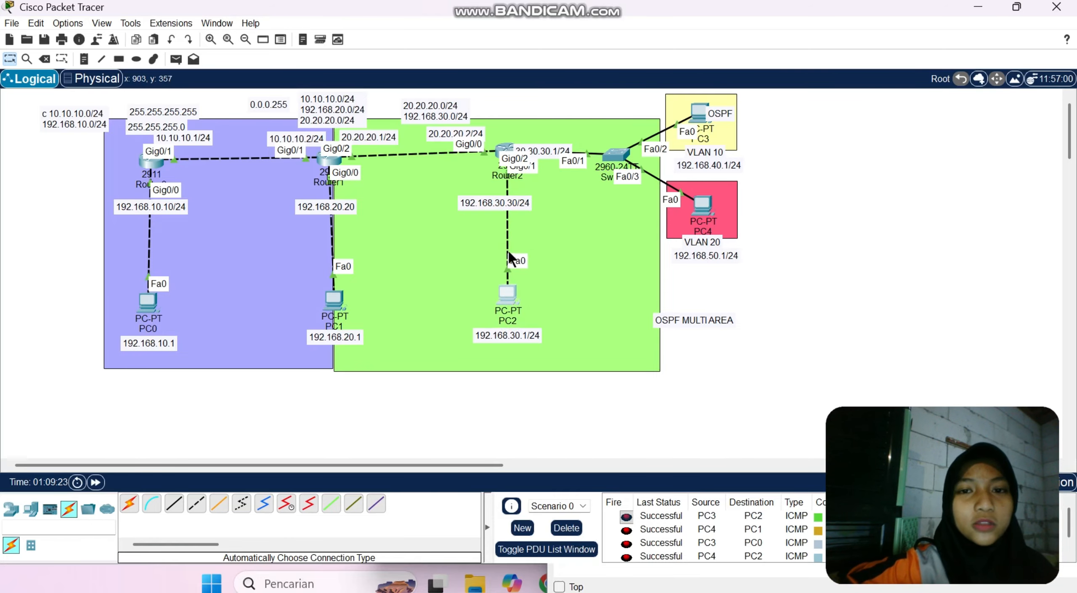
left_click(513, 151)
left_click(268, 215)
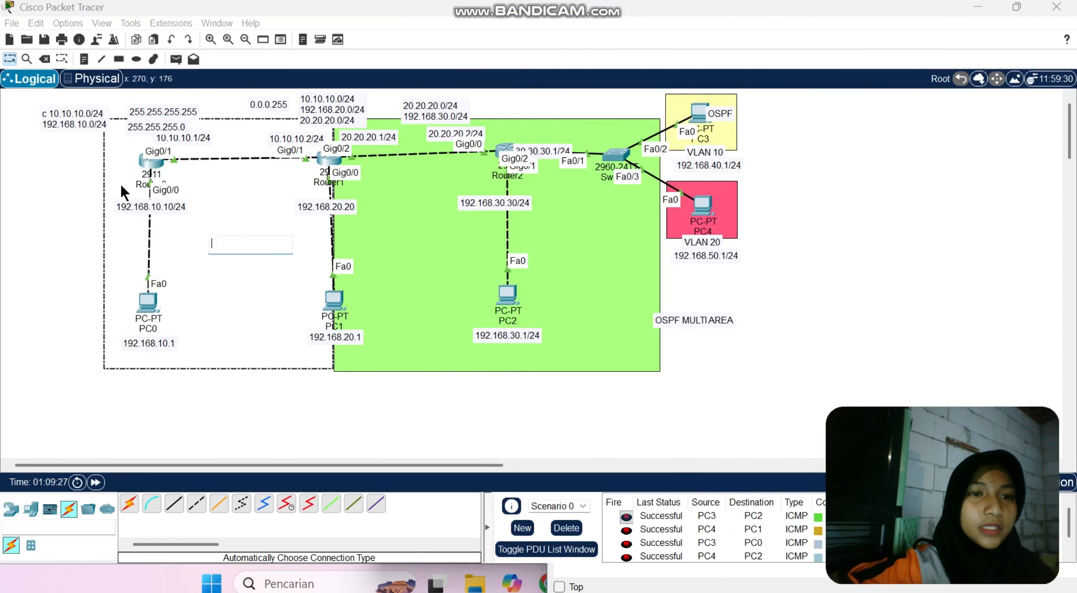
left_click(79, 189)
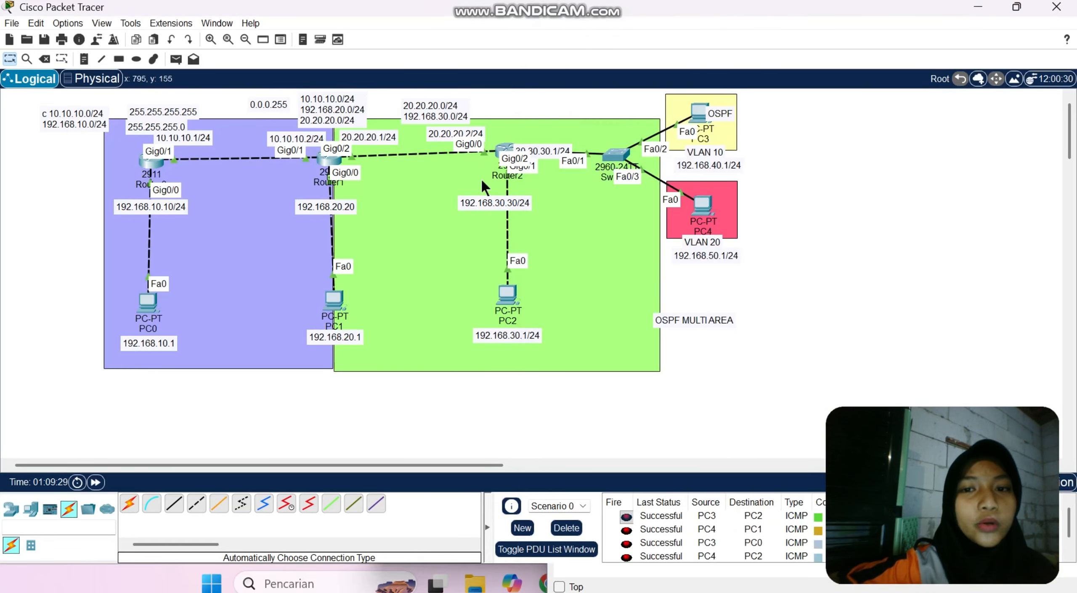
left_click(149, 163)
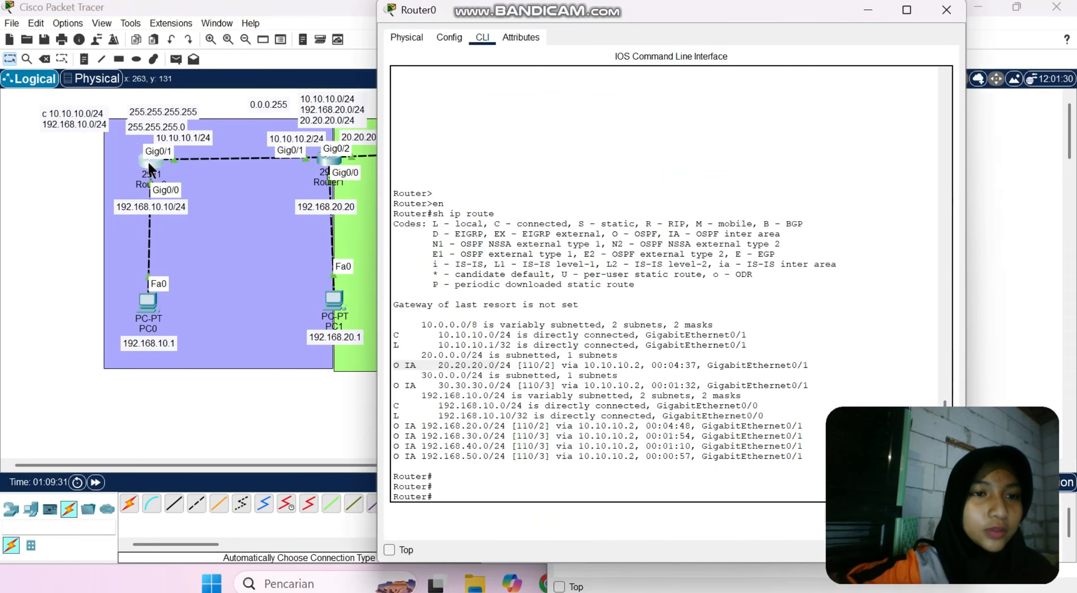
left_click(286, 440)
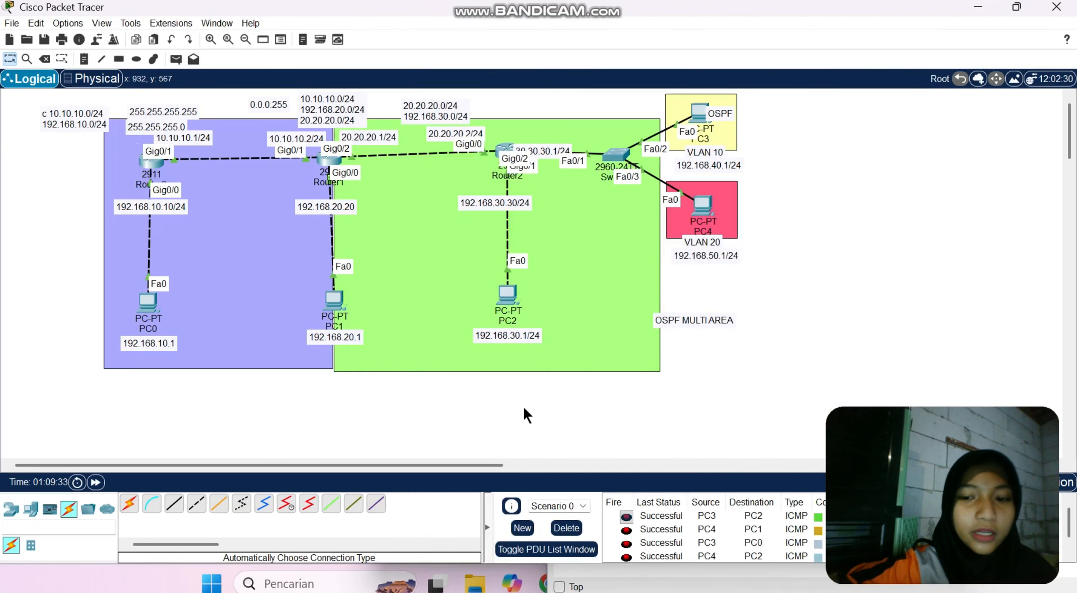
Delete the previous PDU test scenario and send a simple PDU from PC0 to PC2.
left_click(559, 530)
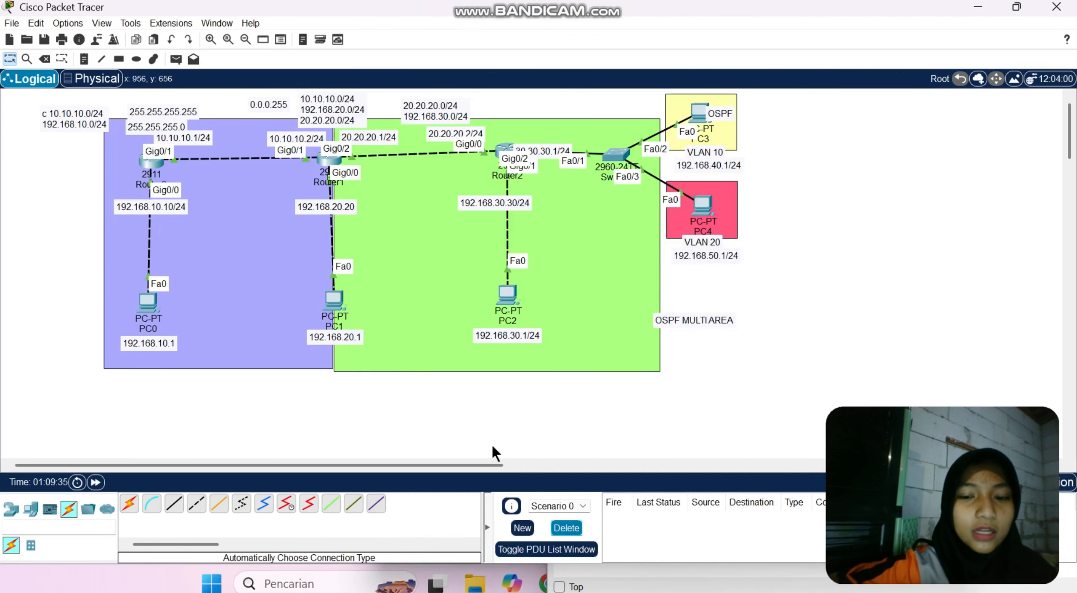
left_click(176, 59)
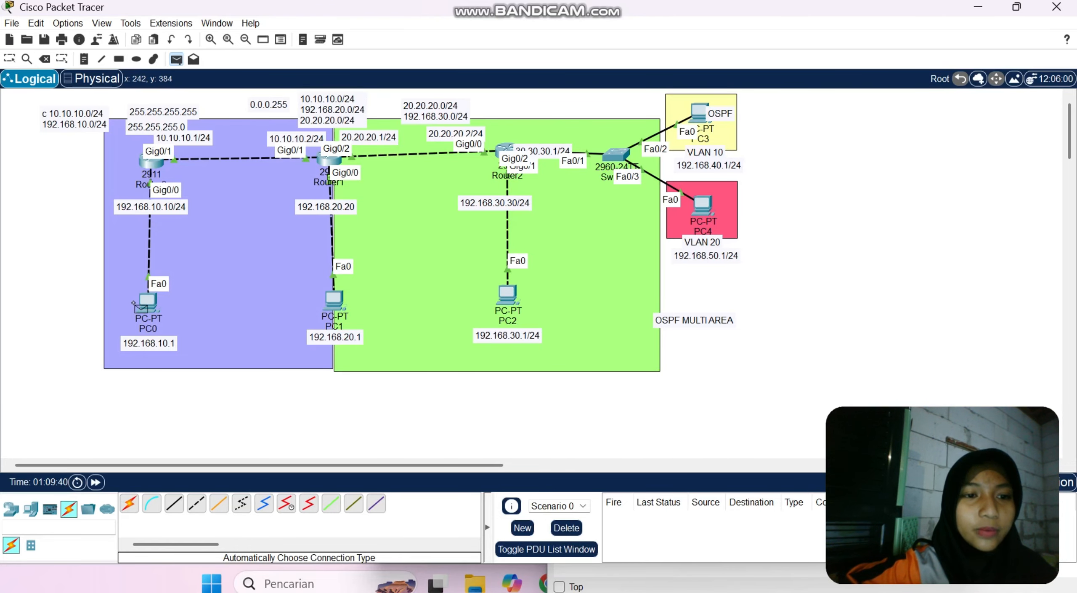
left_click(141, 300)
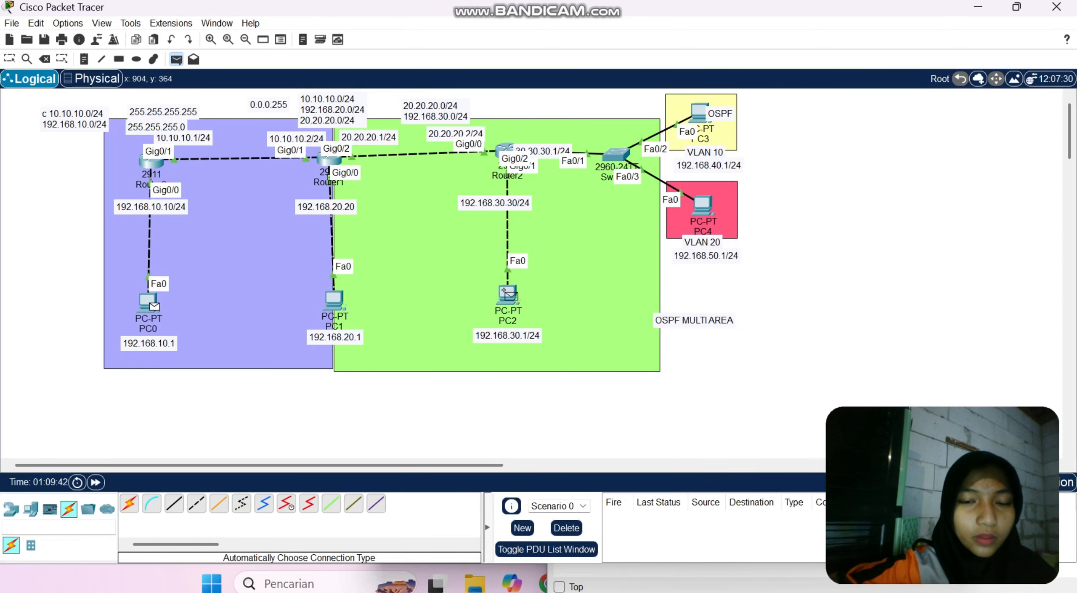
left_click(508, 294)
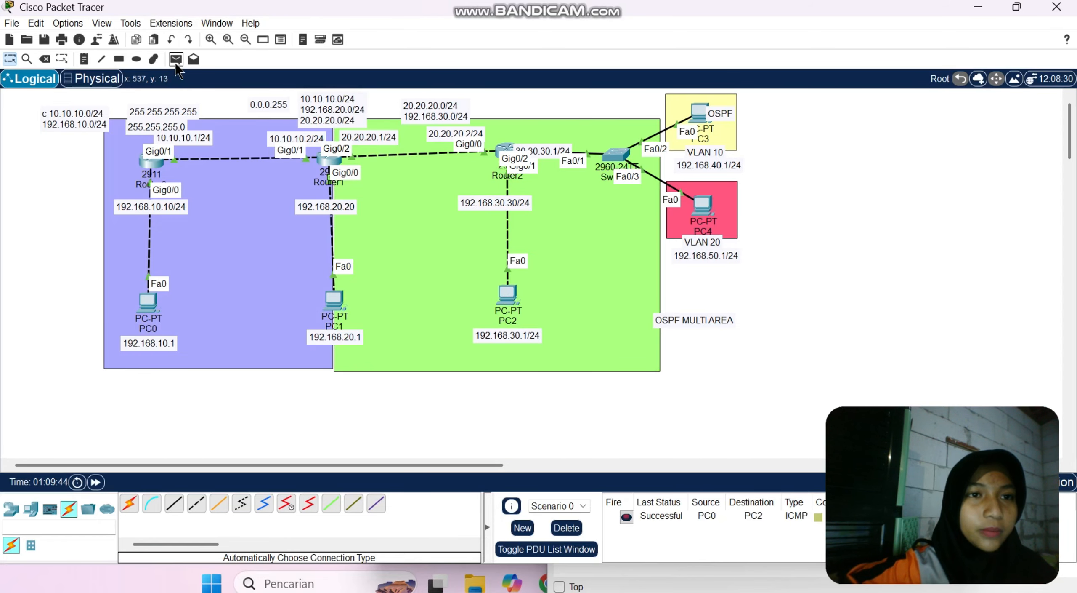
Send a simple PDU from PC1 to PC0.
left_click(176, 63)
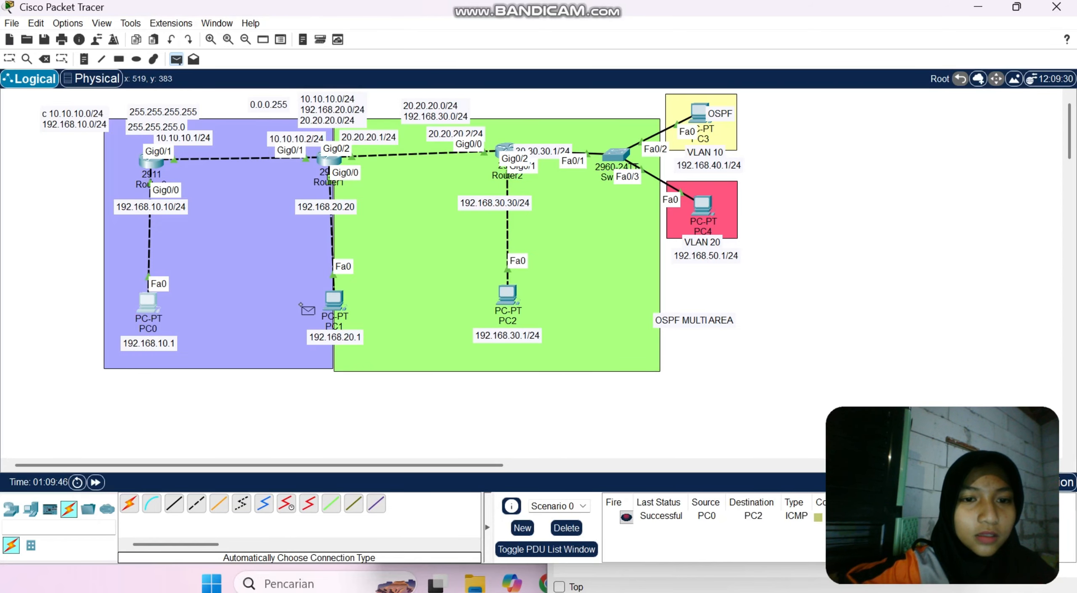
left_click(326, 302)
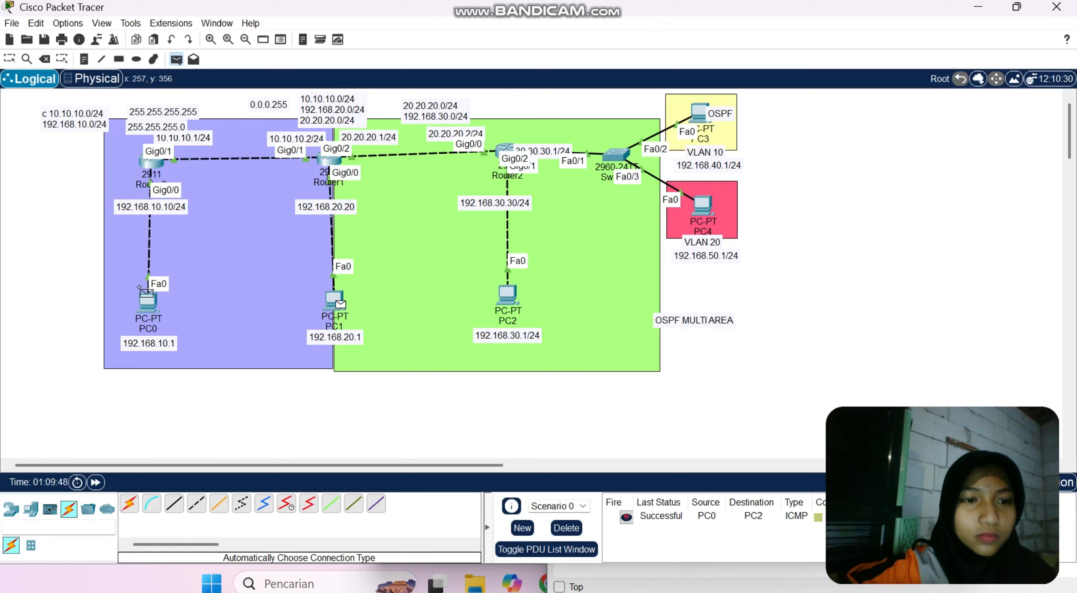
left_click(148, 300)
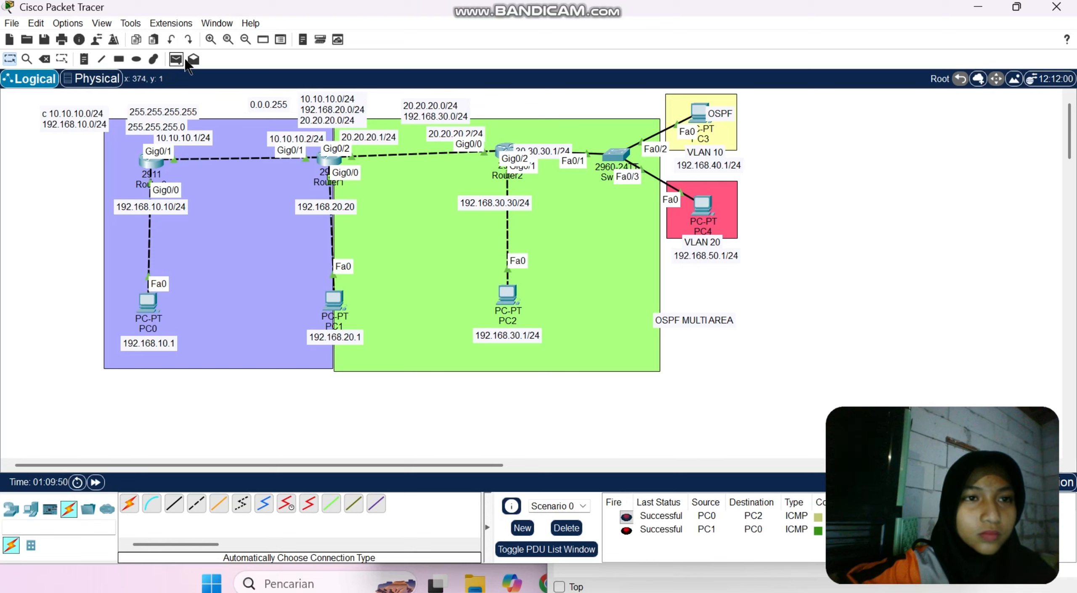
Send simple PDUs from PC0 to PC4 and from PC0 to PC3.
left_click(176, 60)
left_click(148, 300)
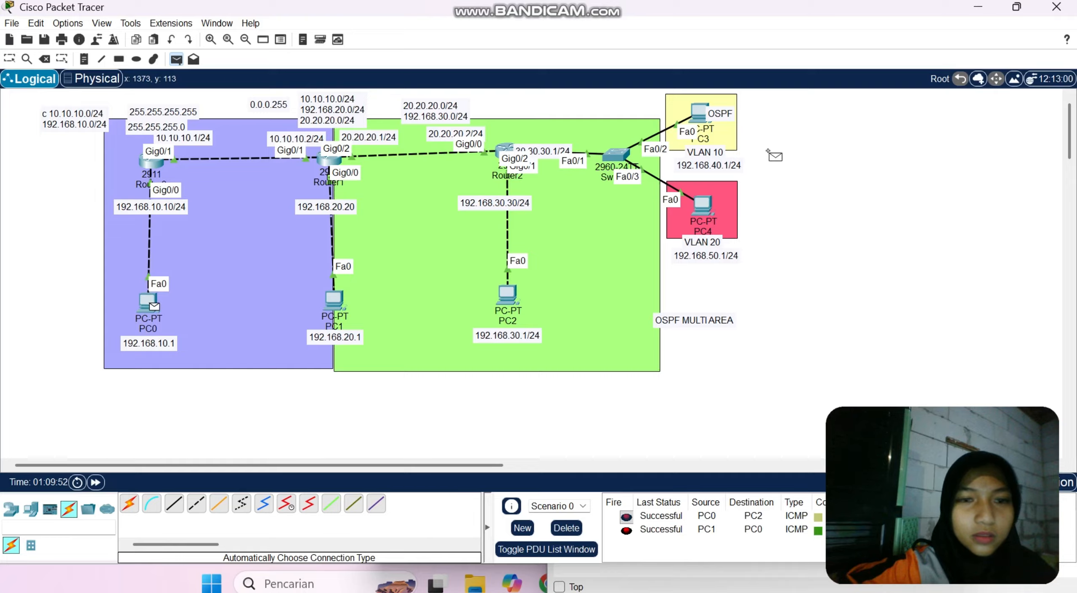
left_click(702, 204)
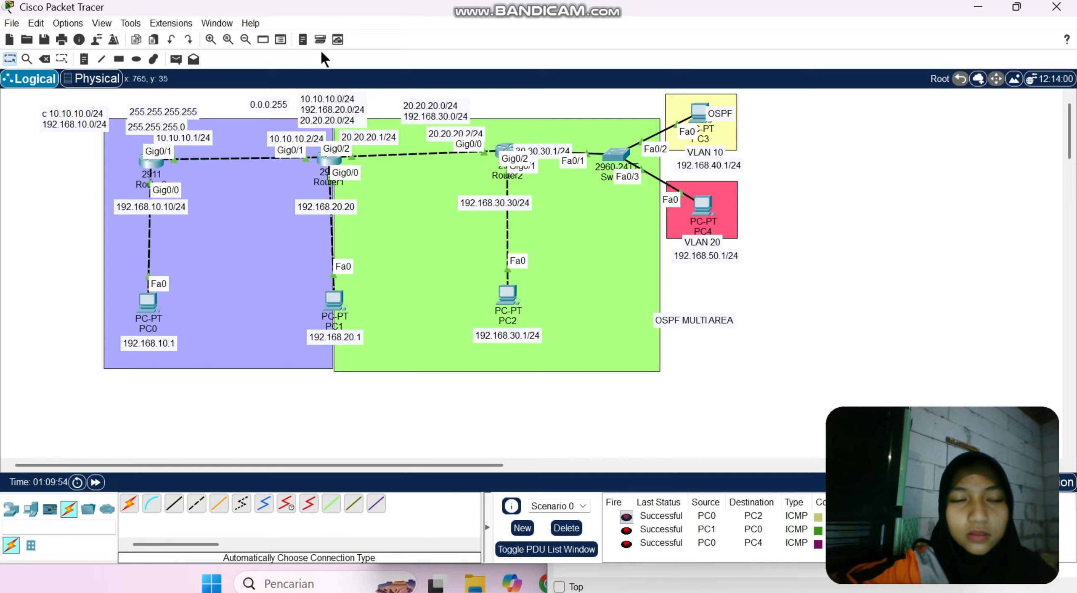
left_click(176, 59)
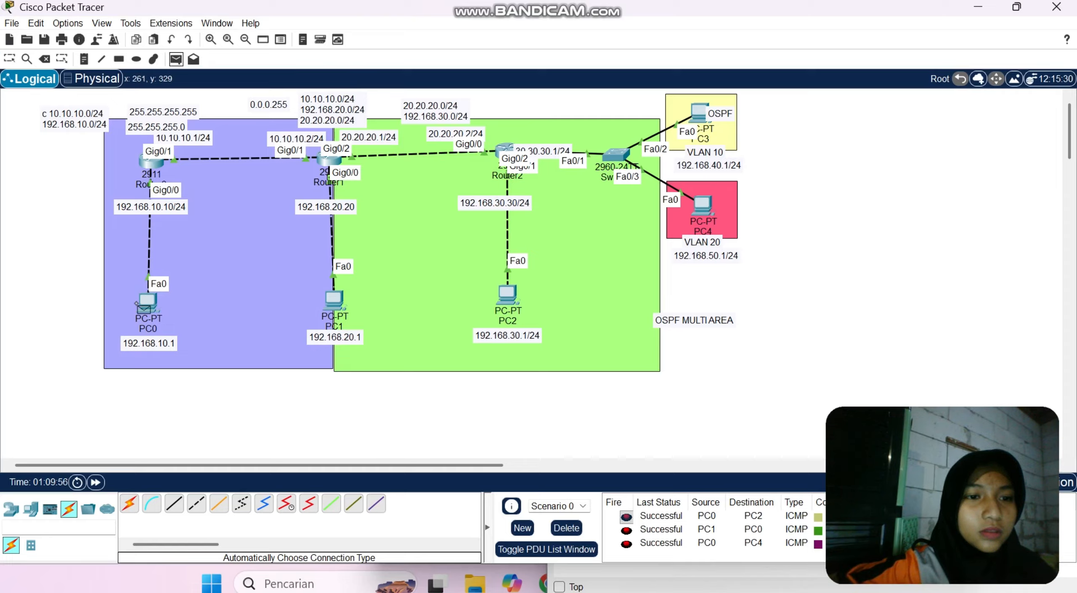
left_click(143, 302)
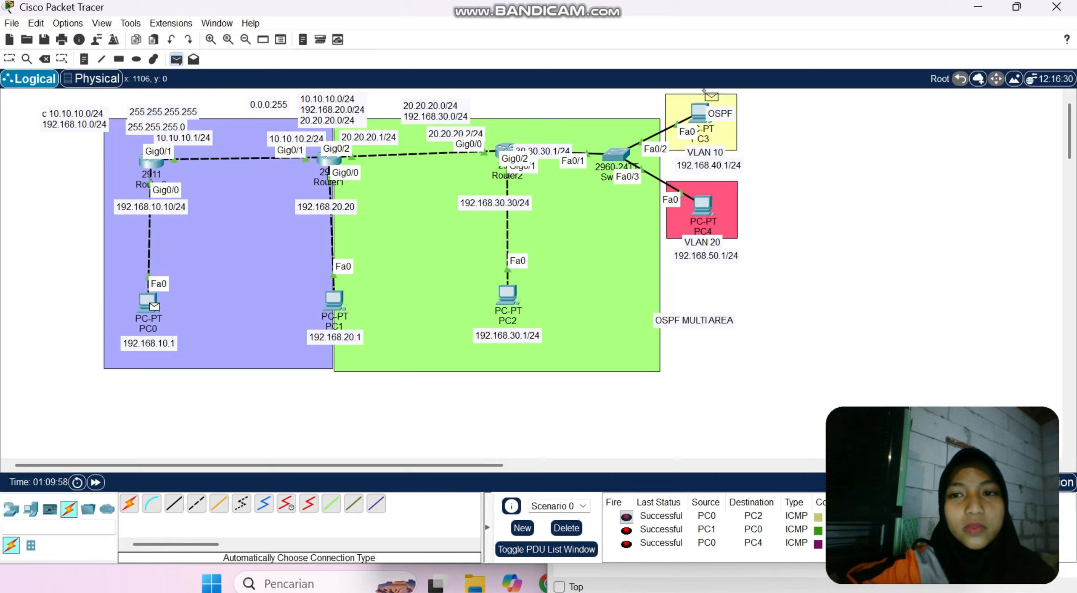
left_click(699, 113)
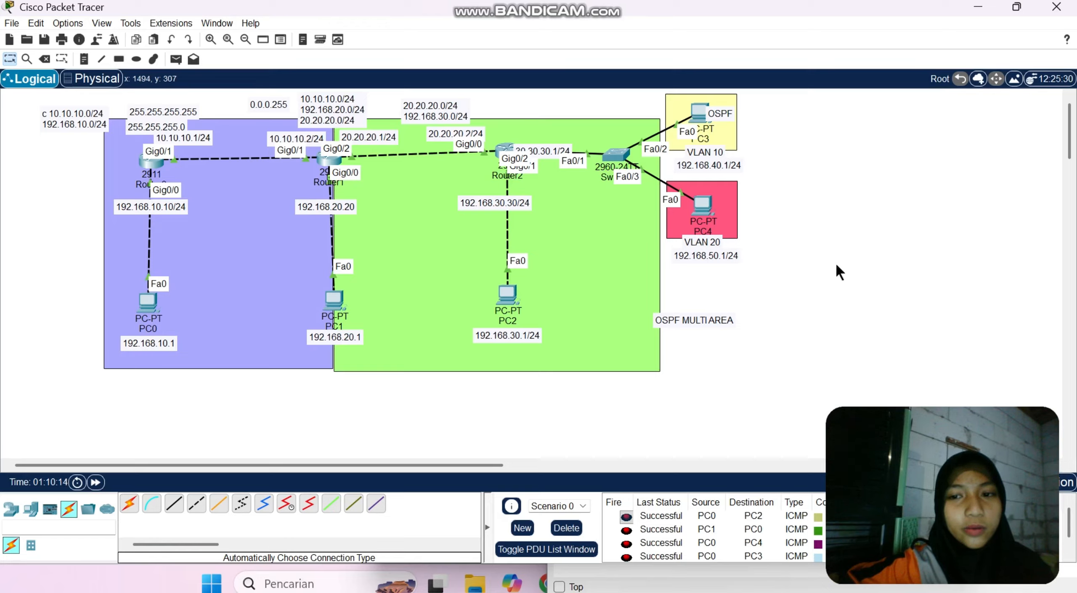
Move the OSPF MULTI AREA label to the green area's upper edge and put away the topology and Router0 windows.
left_click_drag(712, 320, 571, 119)
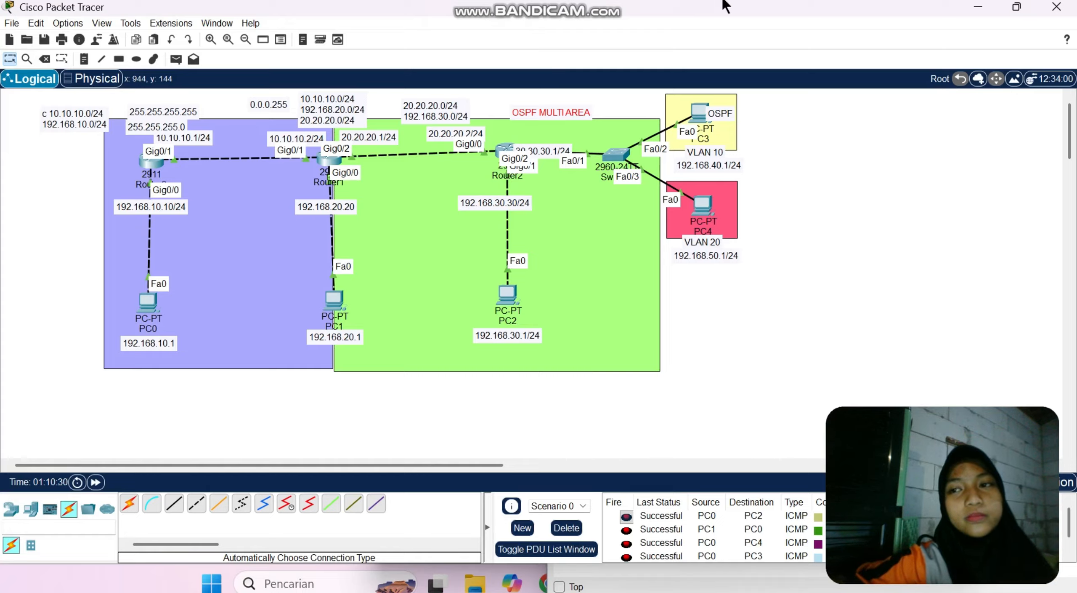
left_click(979, 8)
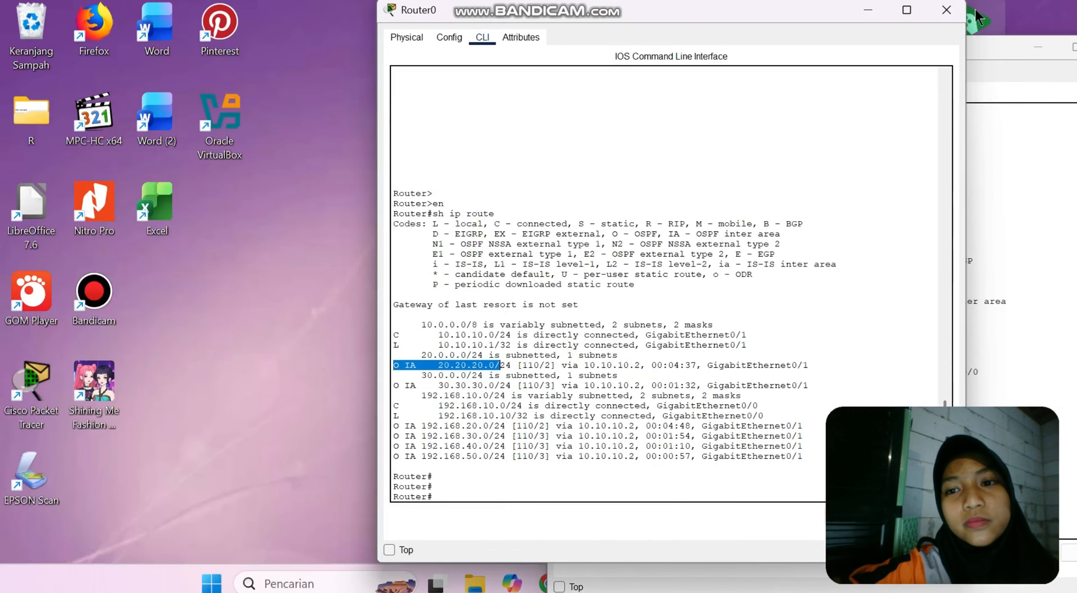
left_click(943, 12)
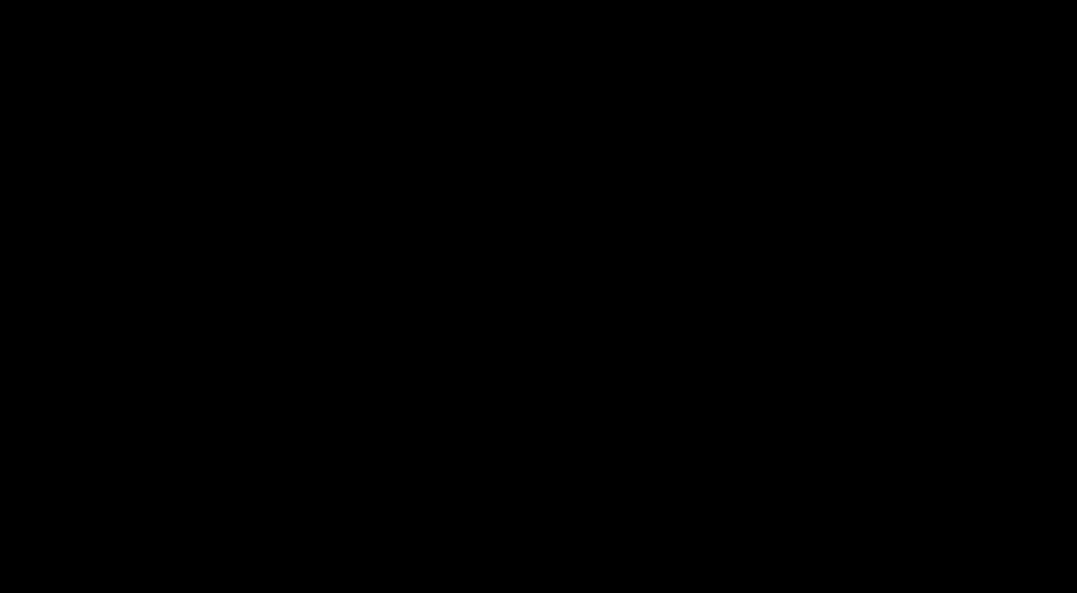